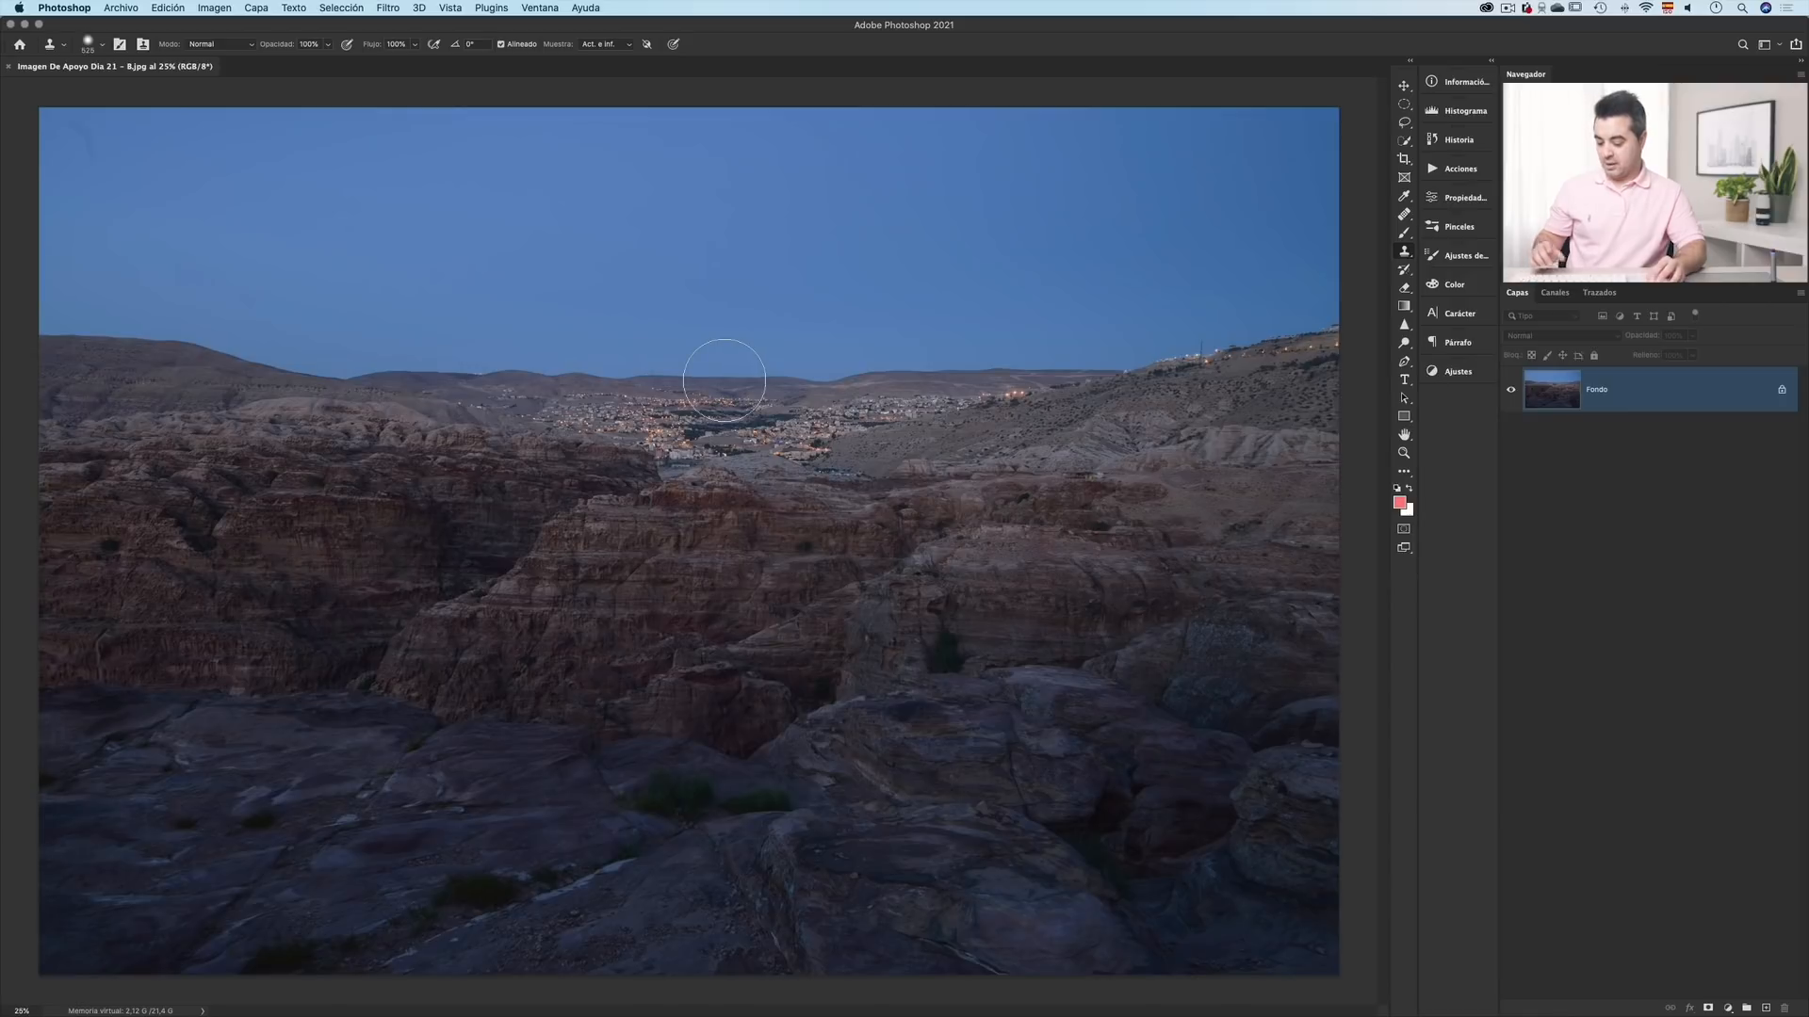
- Create a new empty layer above the background photo for annotations around the distant hill's horizon
key(super+space)
mouse_move(707, 369)
mouse_down()
mouse_move(855, 392)
mouse_move(802, 378)
mouse_move(808, 326)
mouse_up()
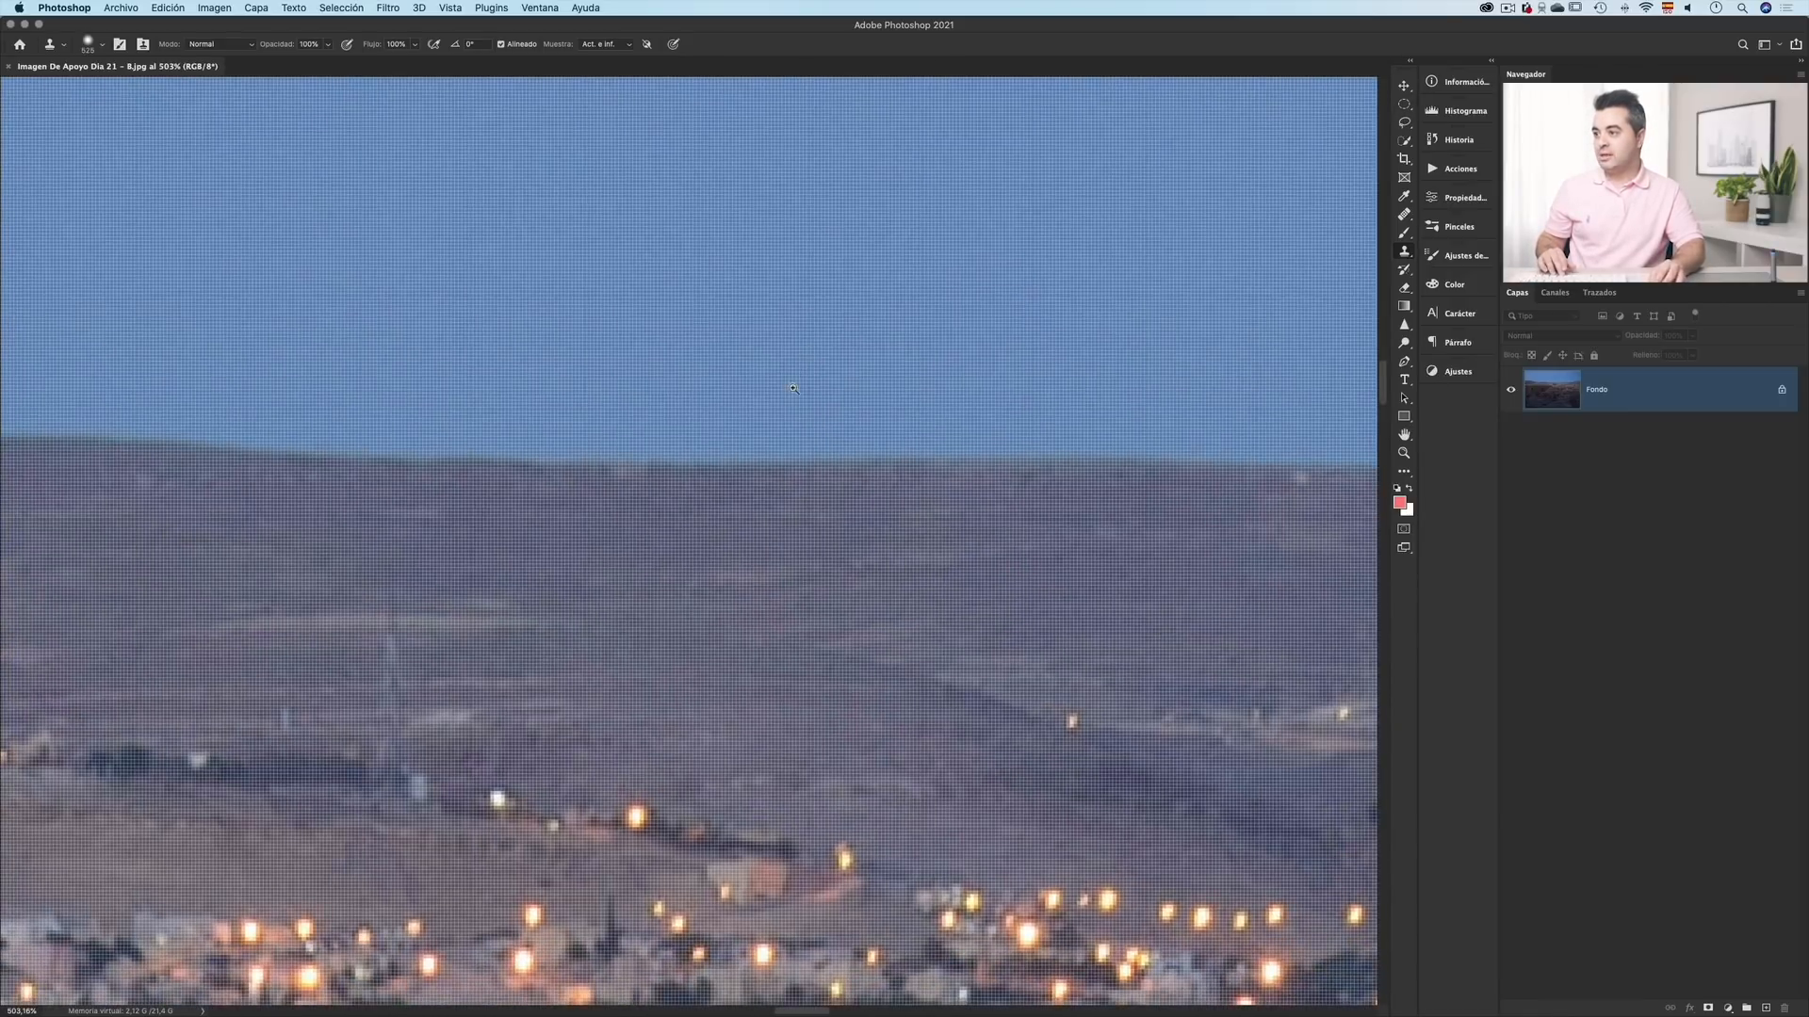
drag(796, 387, 763, 388)
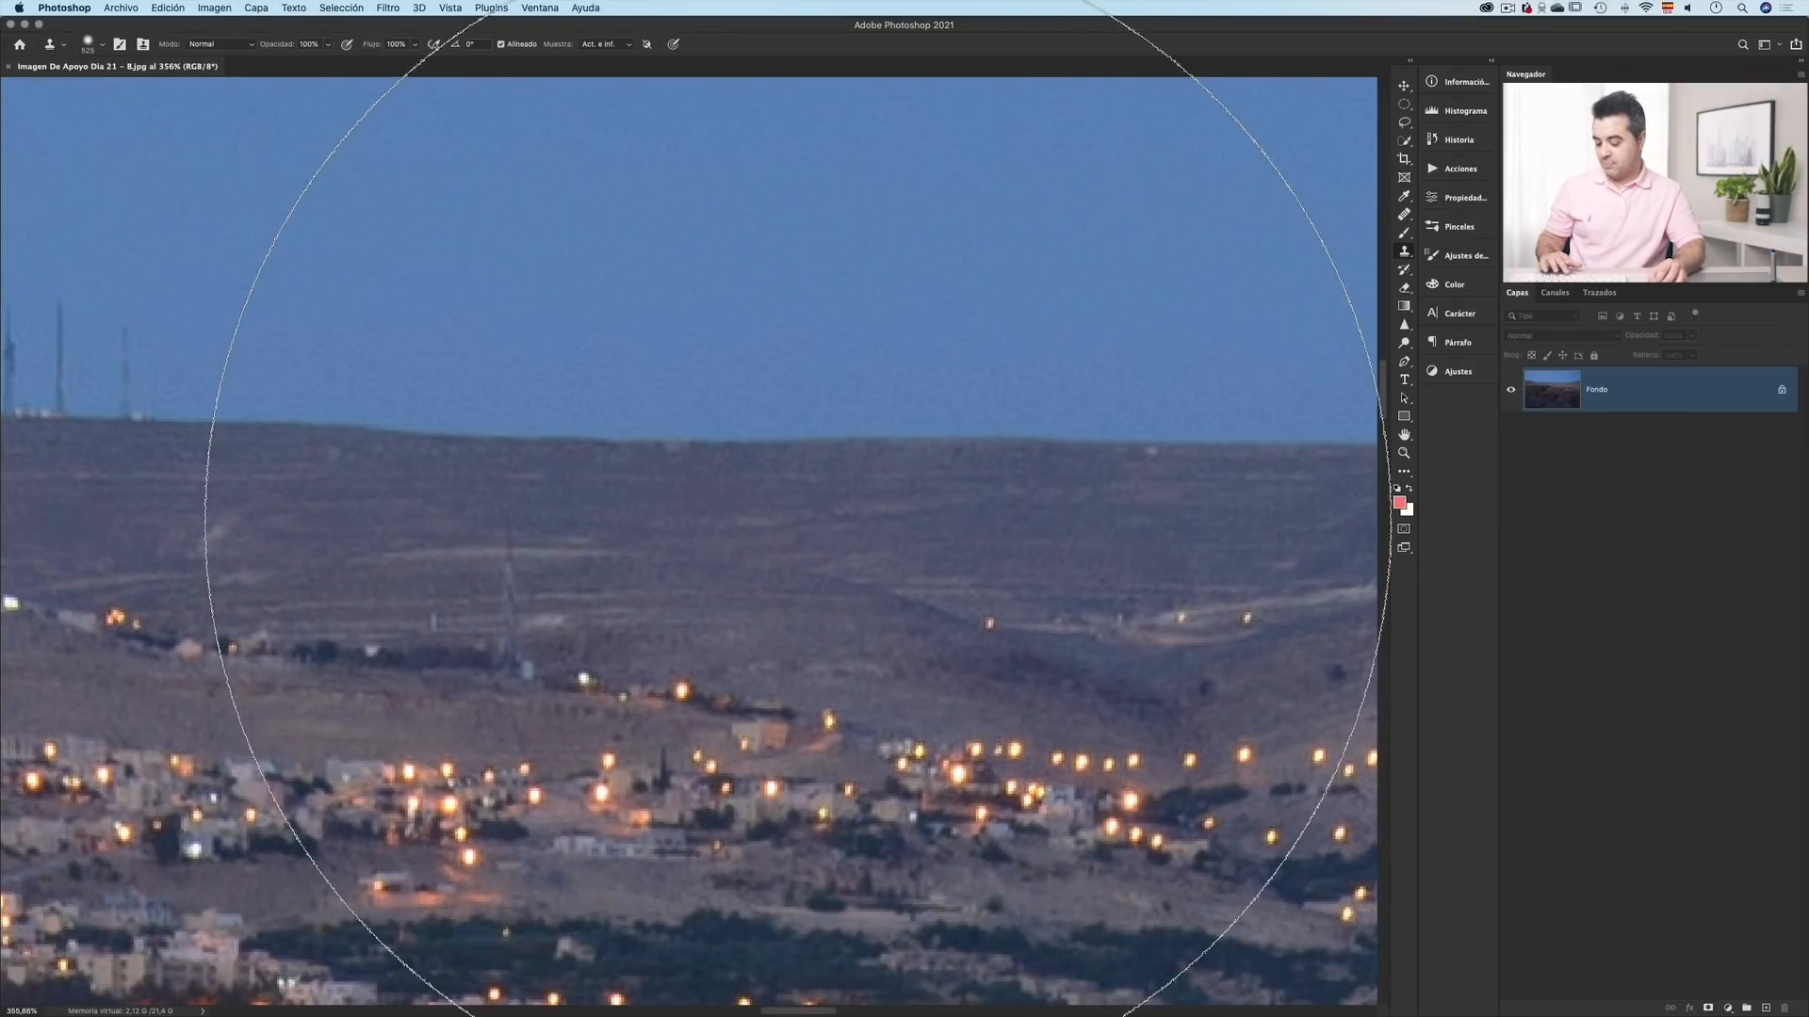
key(v)
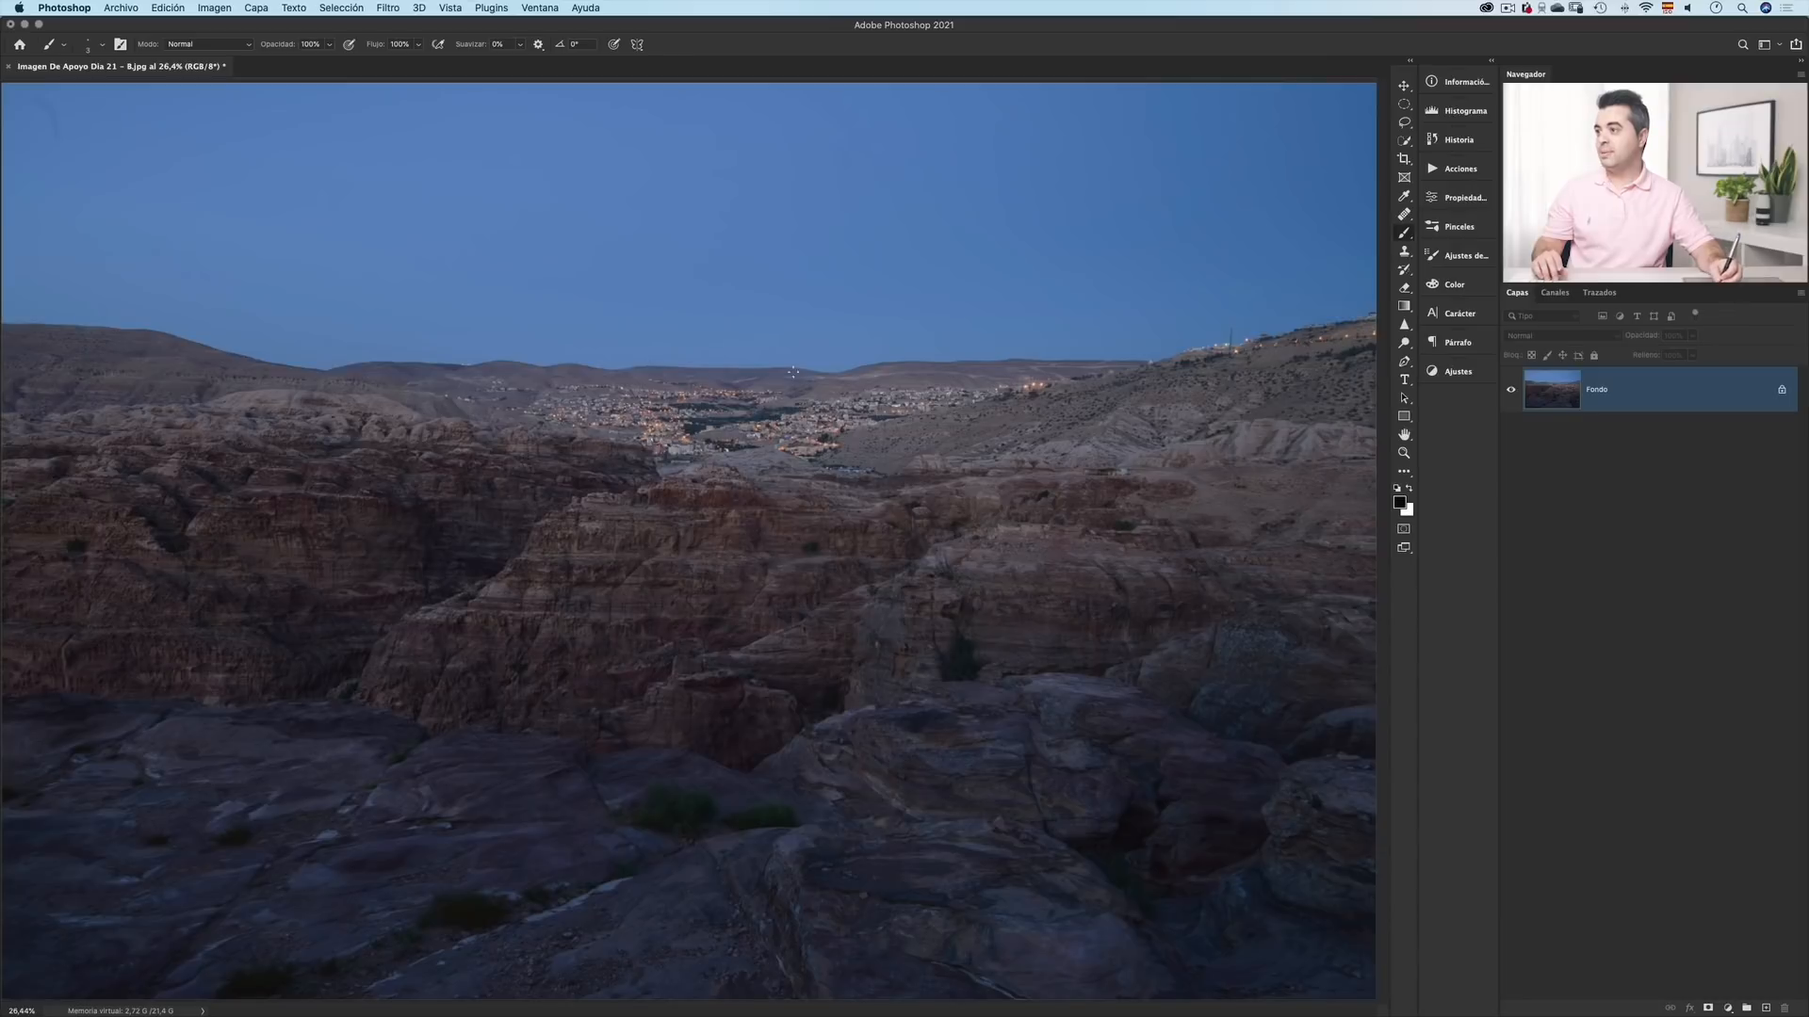
key(super+space)
drag(675, 373, 730, 524)
key(super+space)
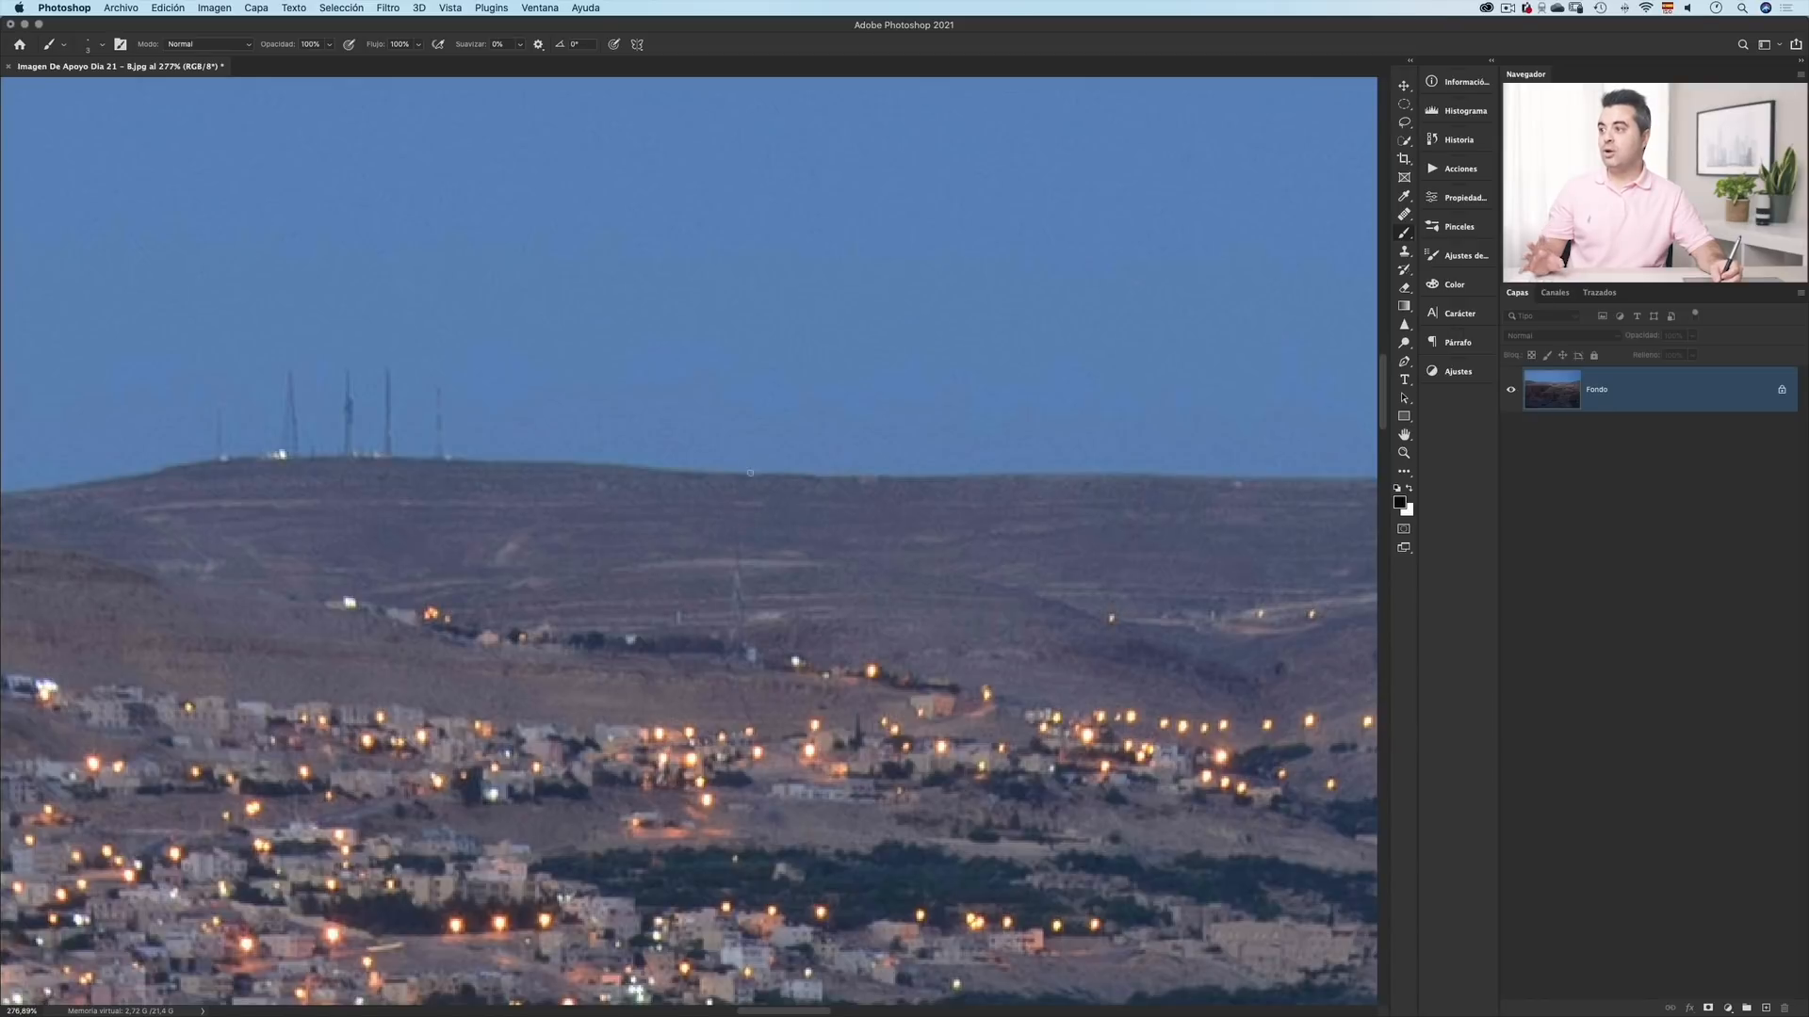
click(1765, 1008)
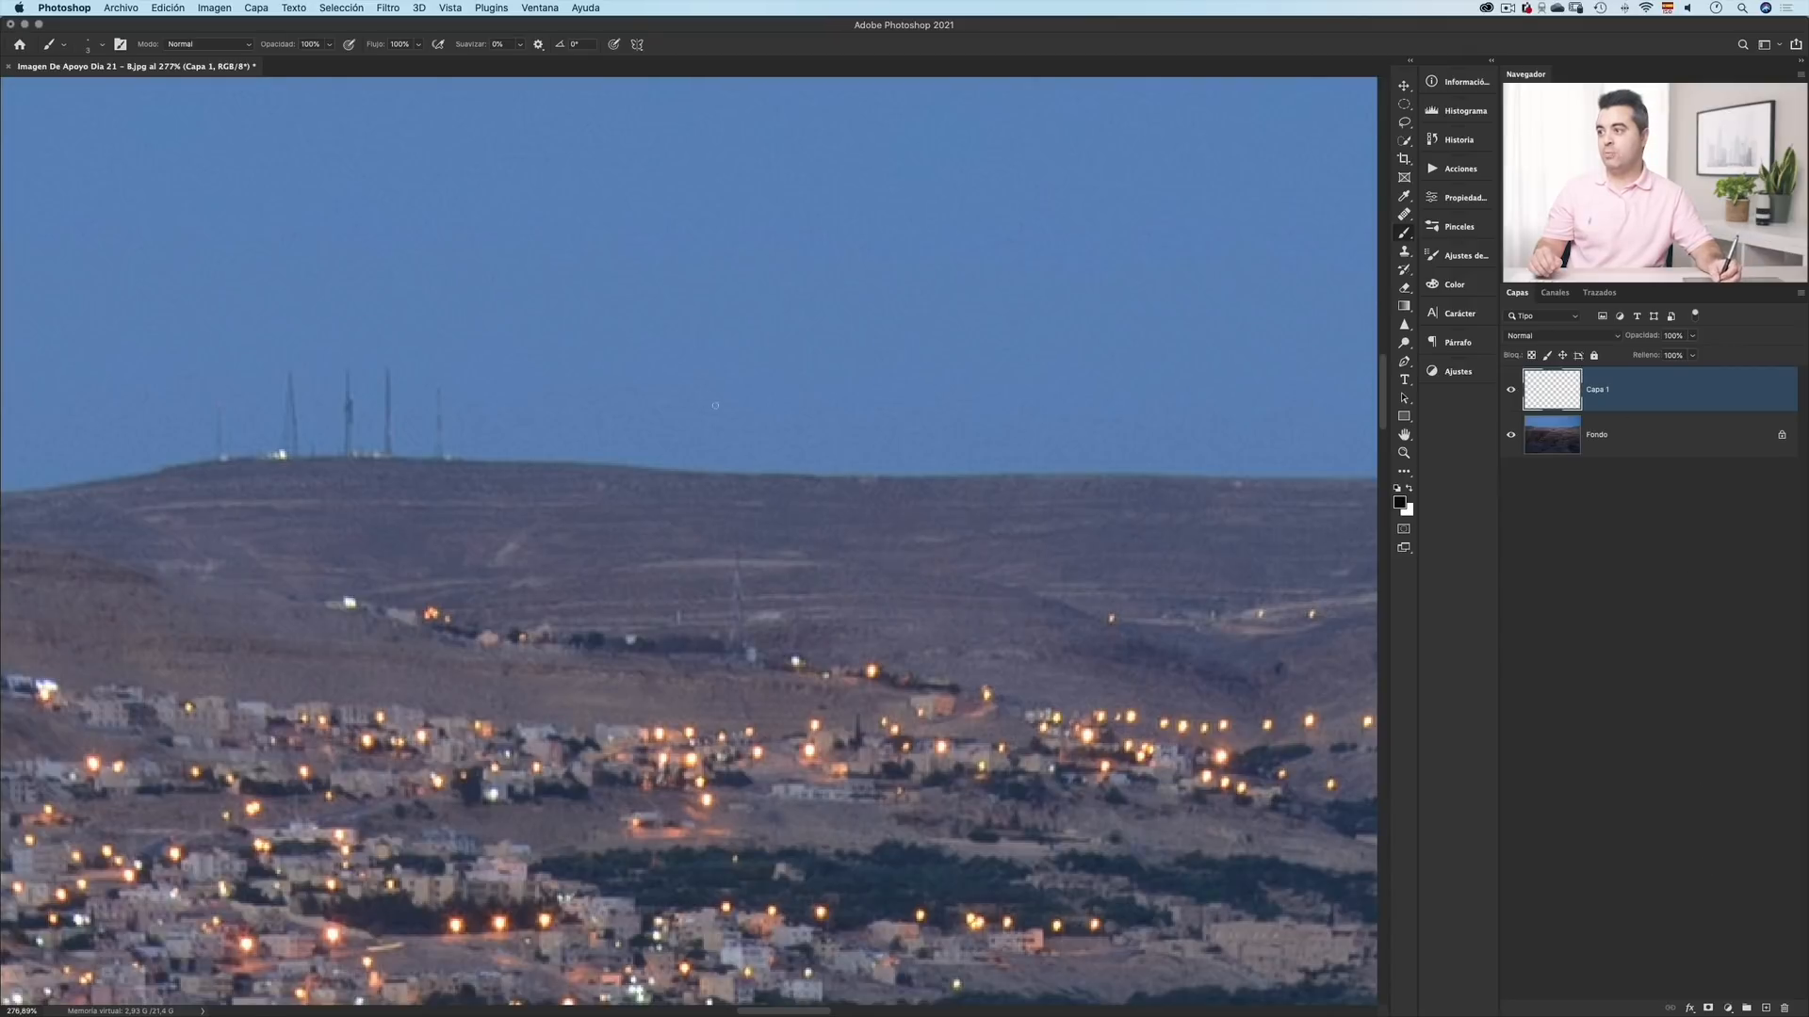
- Set the foreground colour to red ff4141 and draw a circle around a section of the hill's horizon line
mouse_move(845, 271)
mouse_down()
mouse_move(573, 371)
mouse_move(865, 411)
mouse_move(793, 277)
mouse_up()
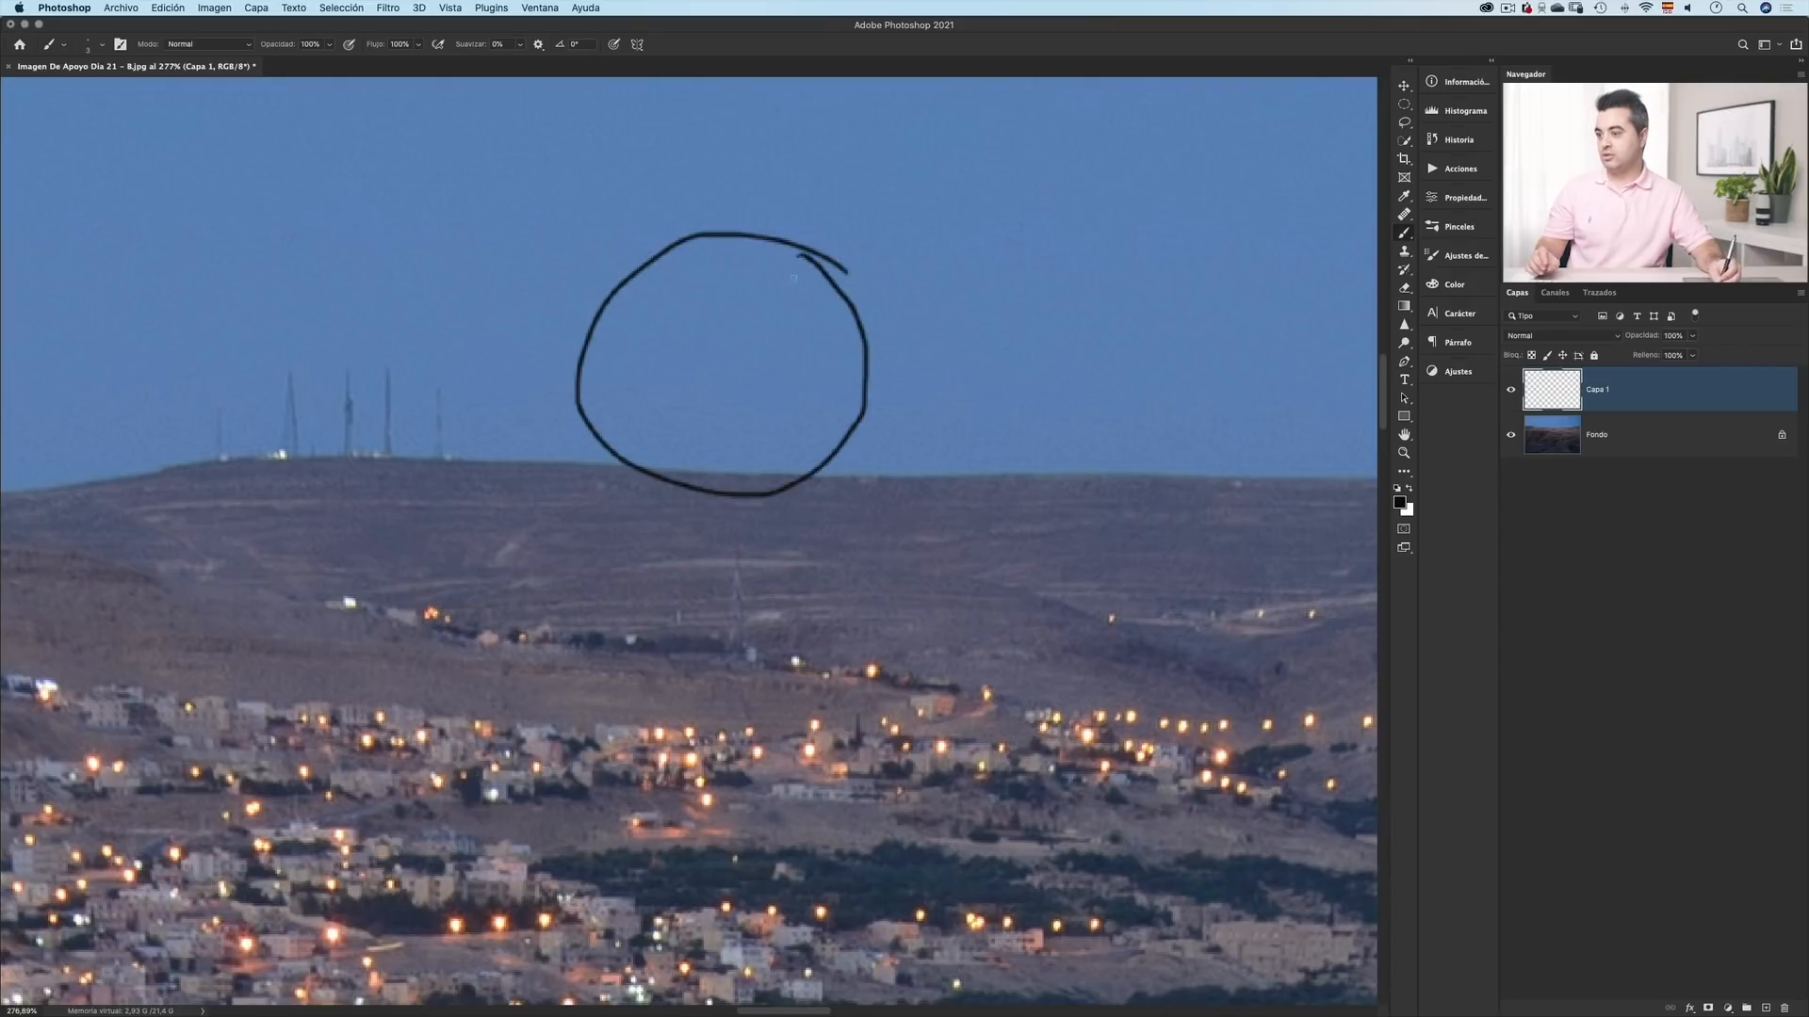
key(super+z)
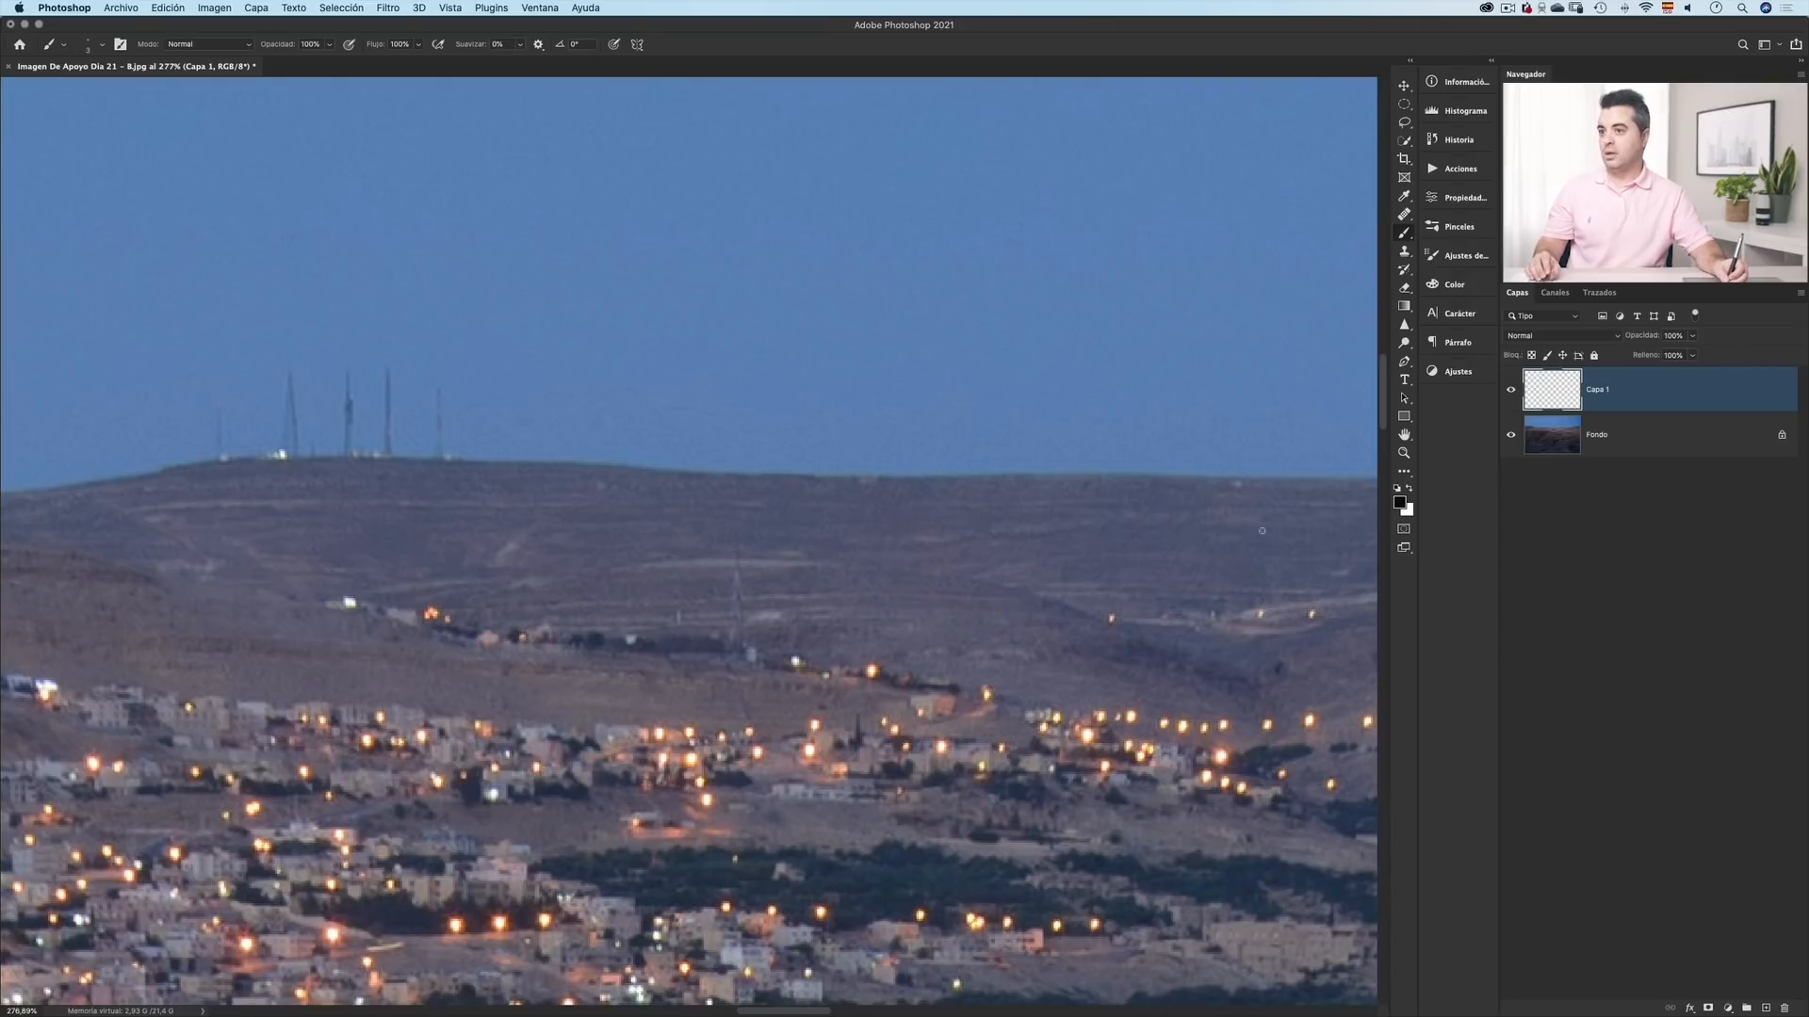
click(1398, 505)
drag(1287, 149, 1304, 58)
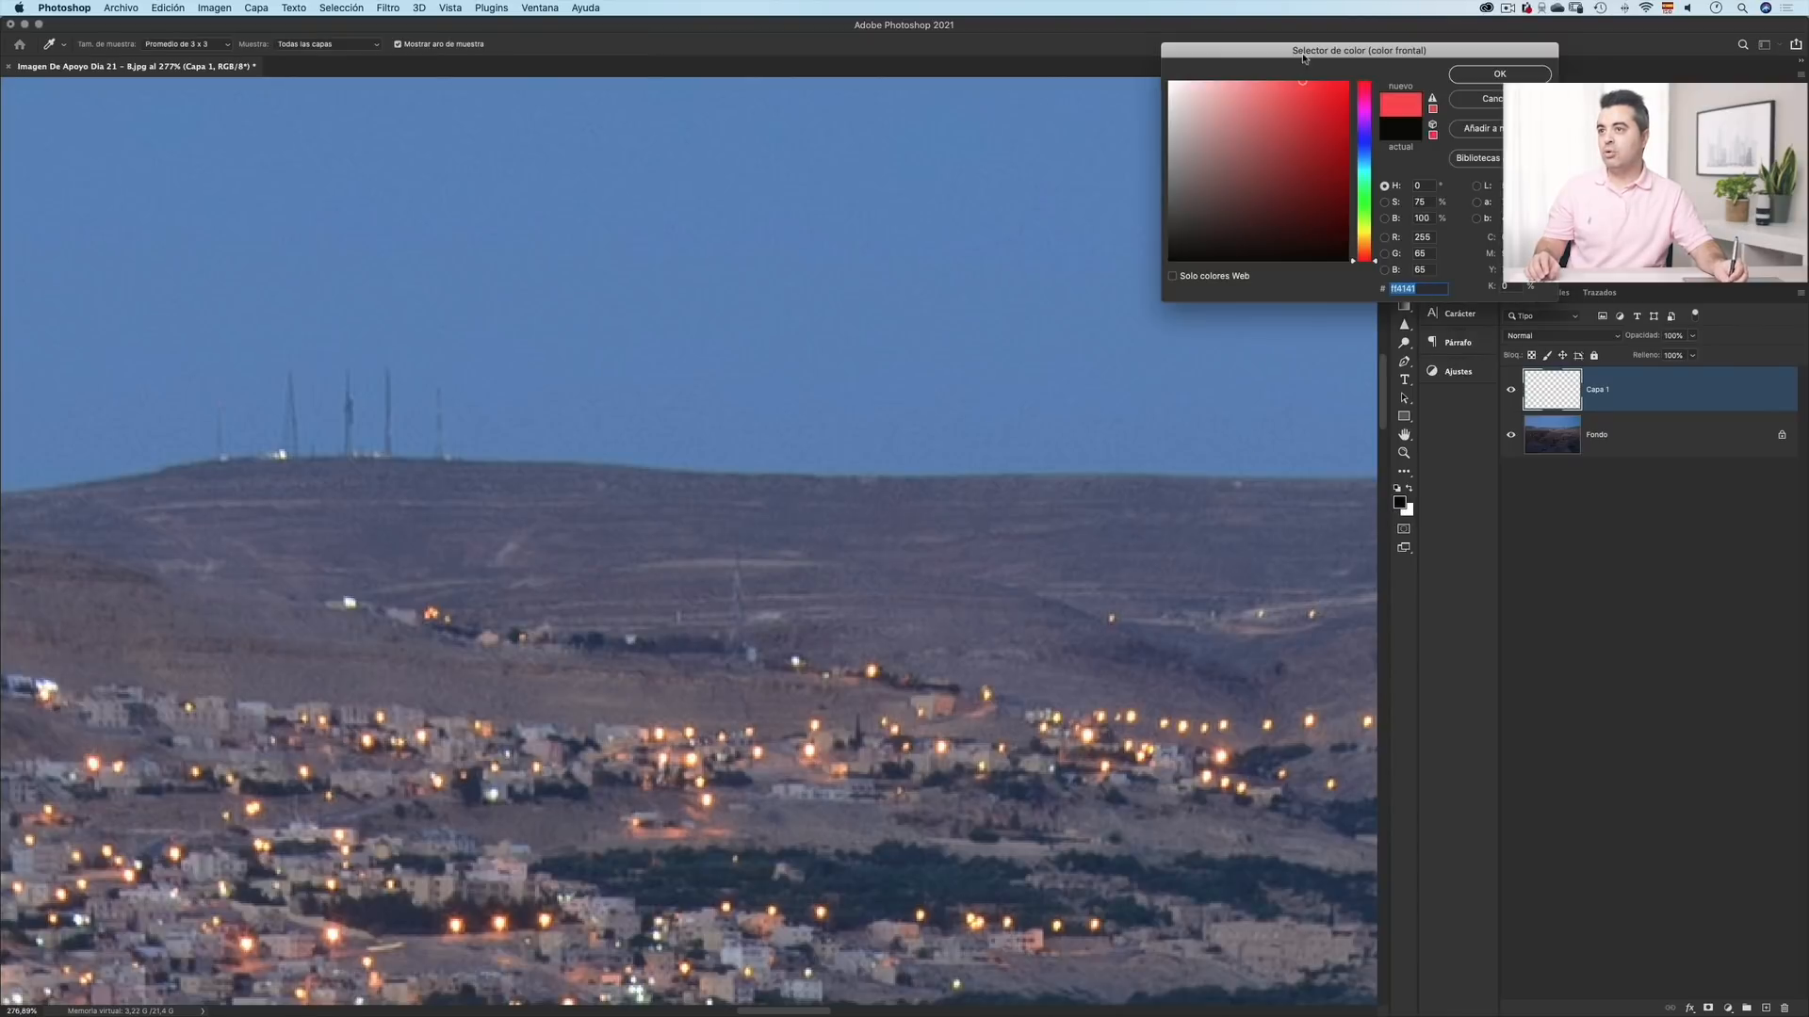
click(1500, 74)
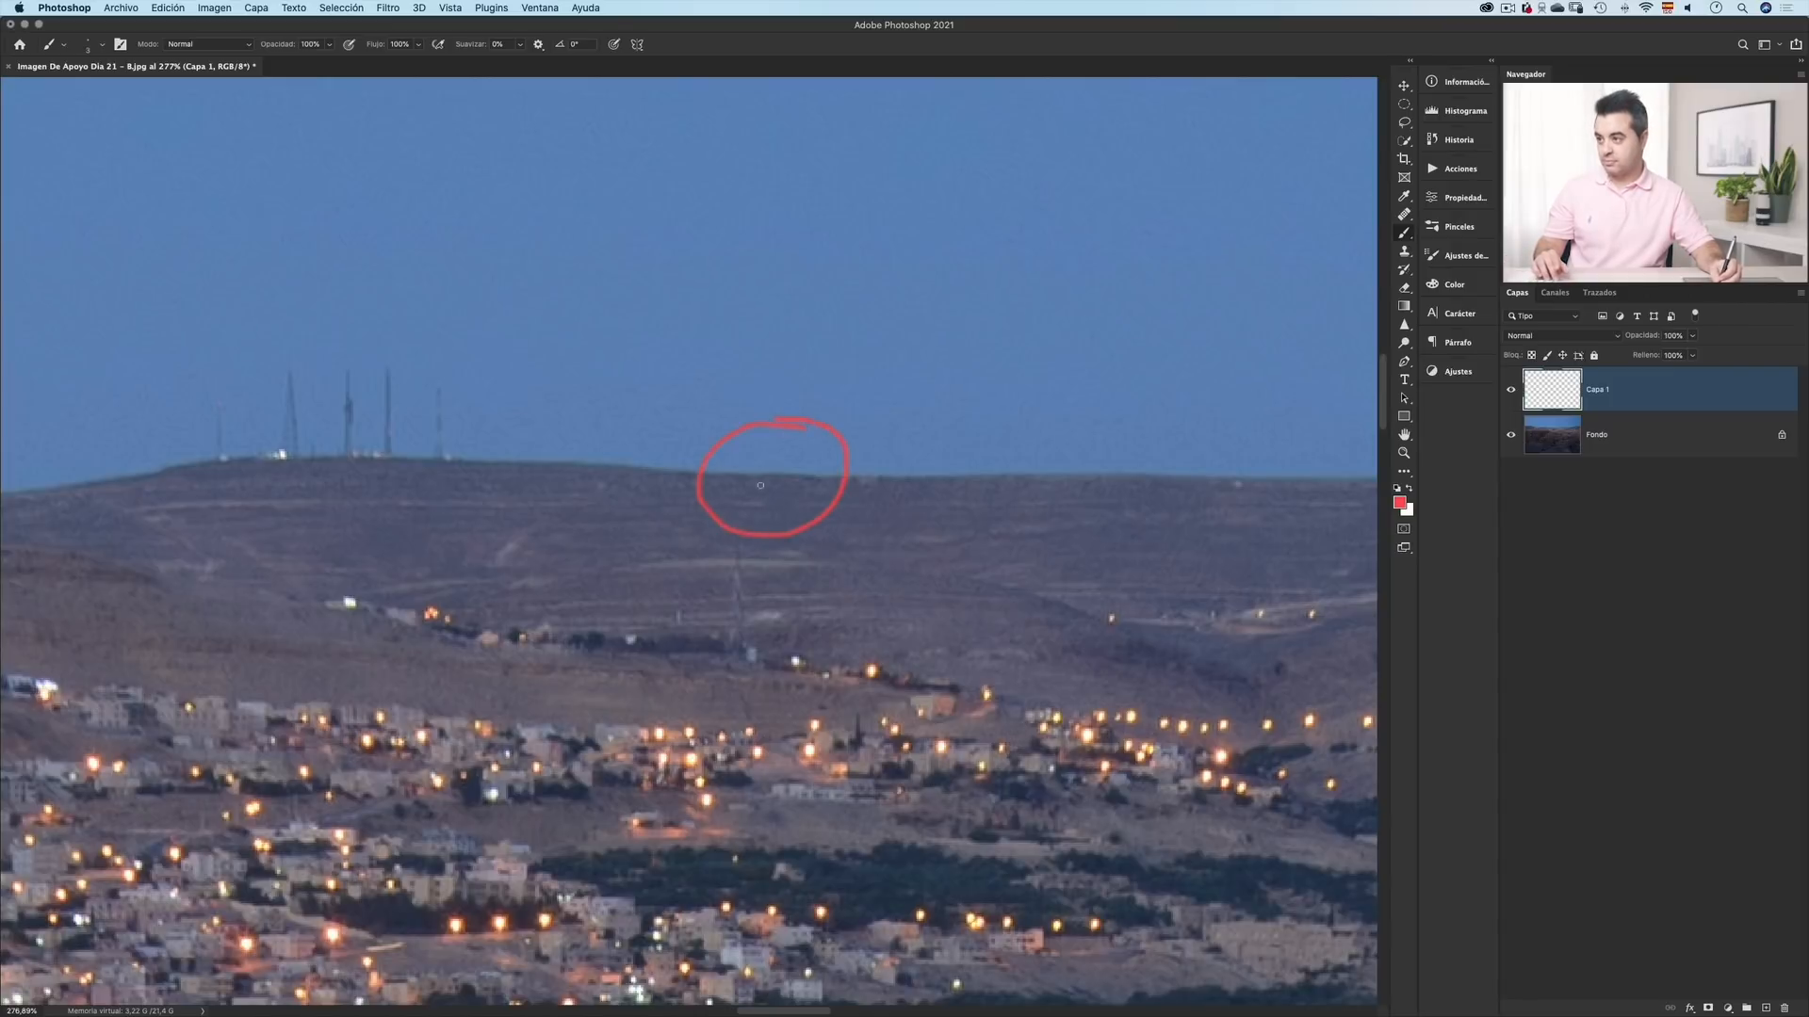
- Inside the red circle, paint a black patch just below the horizon and a white patch just above it
scroll(760, 485, up, 5)
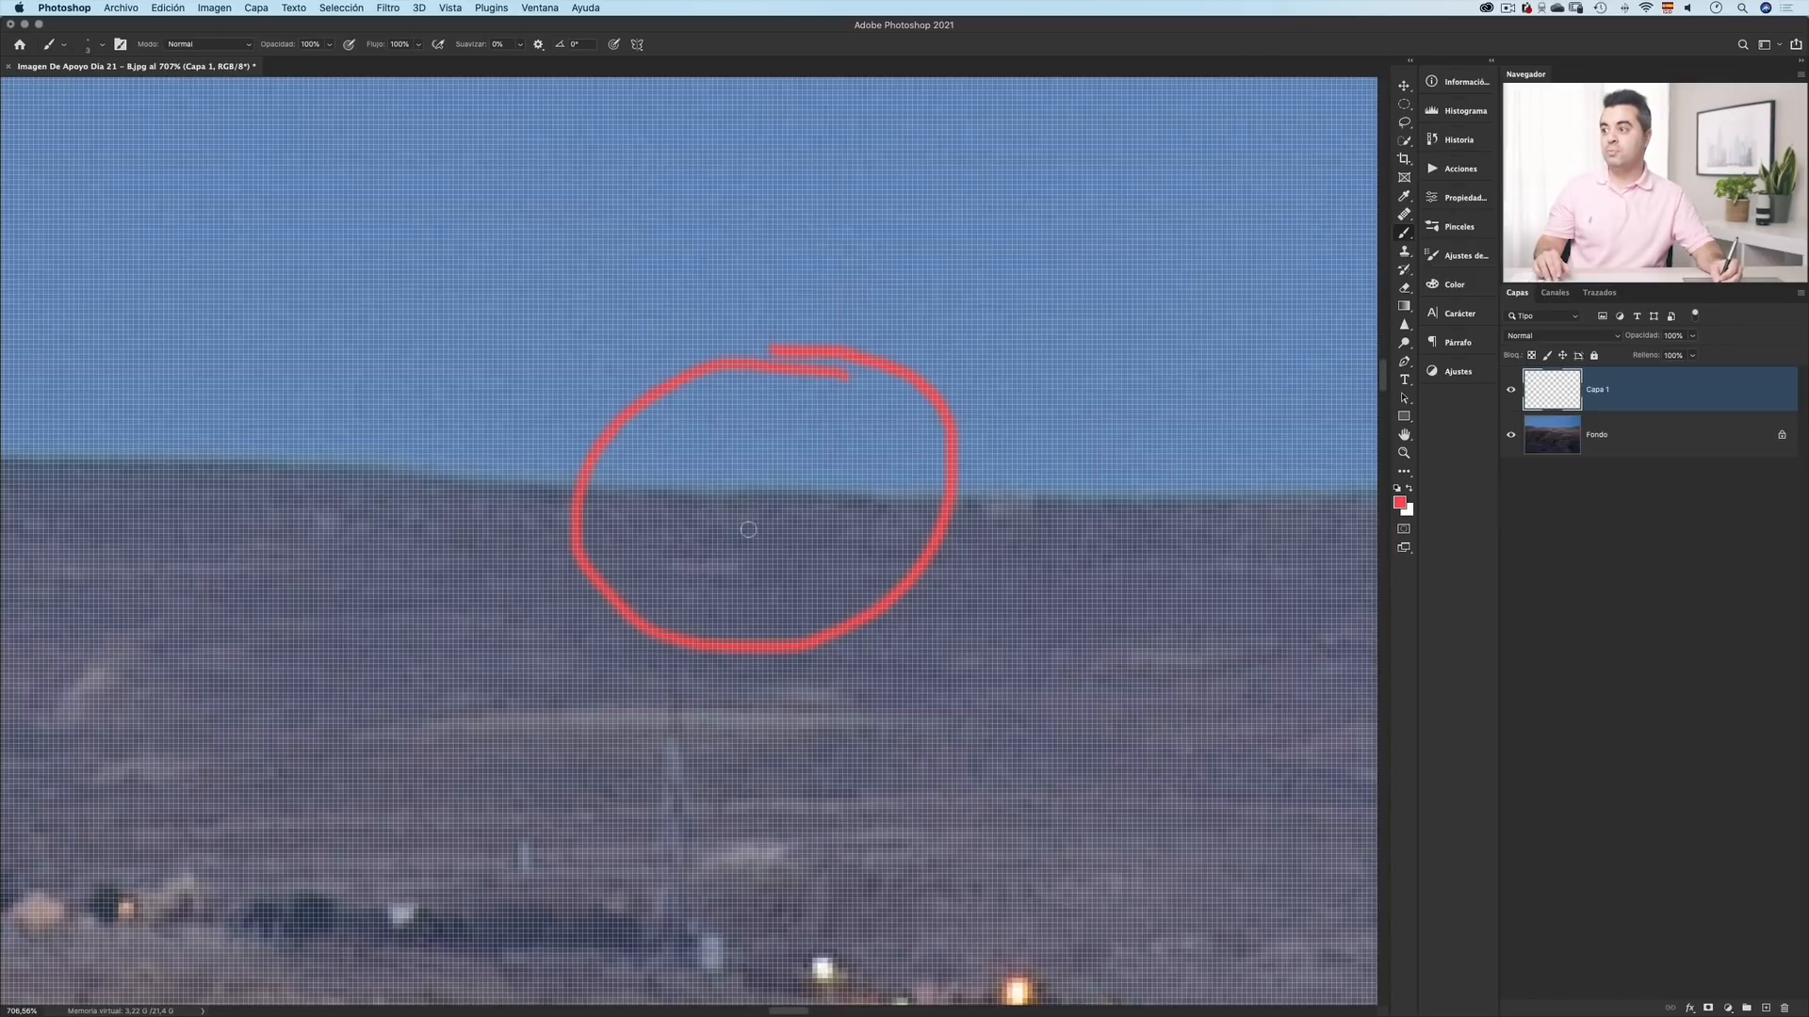
scroll(748, 529, down, 5)
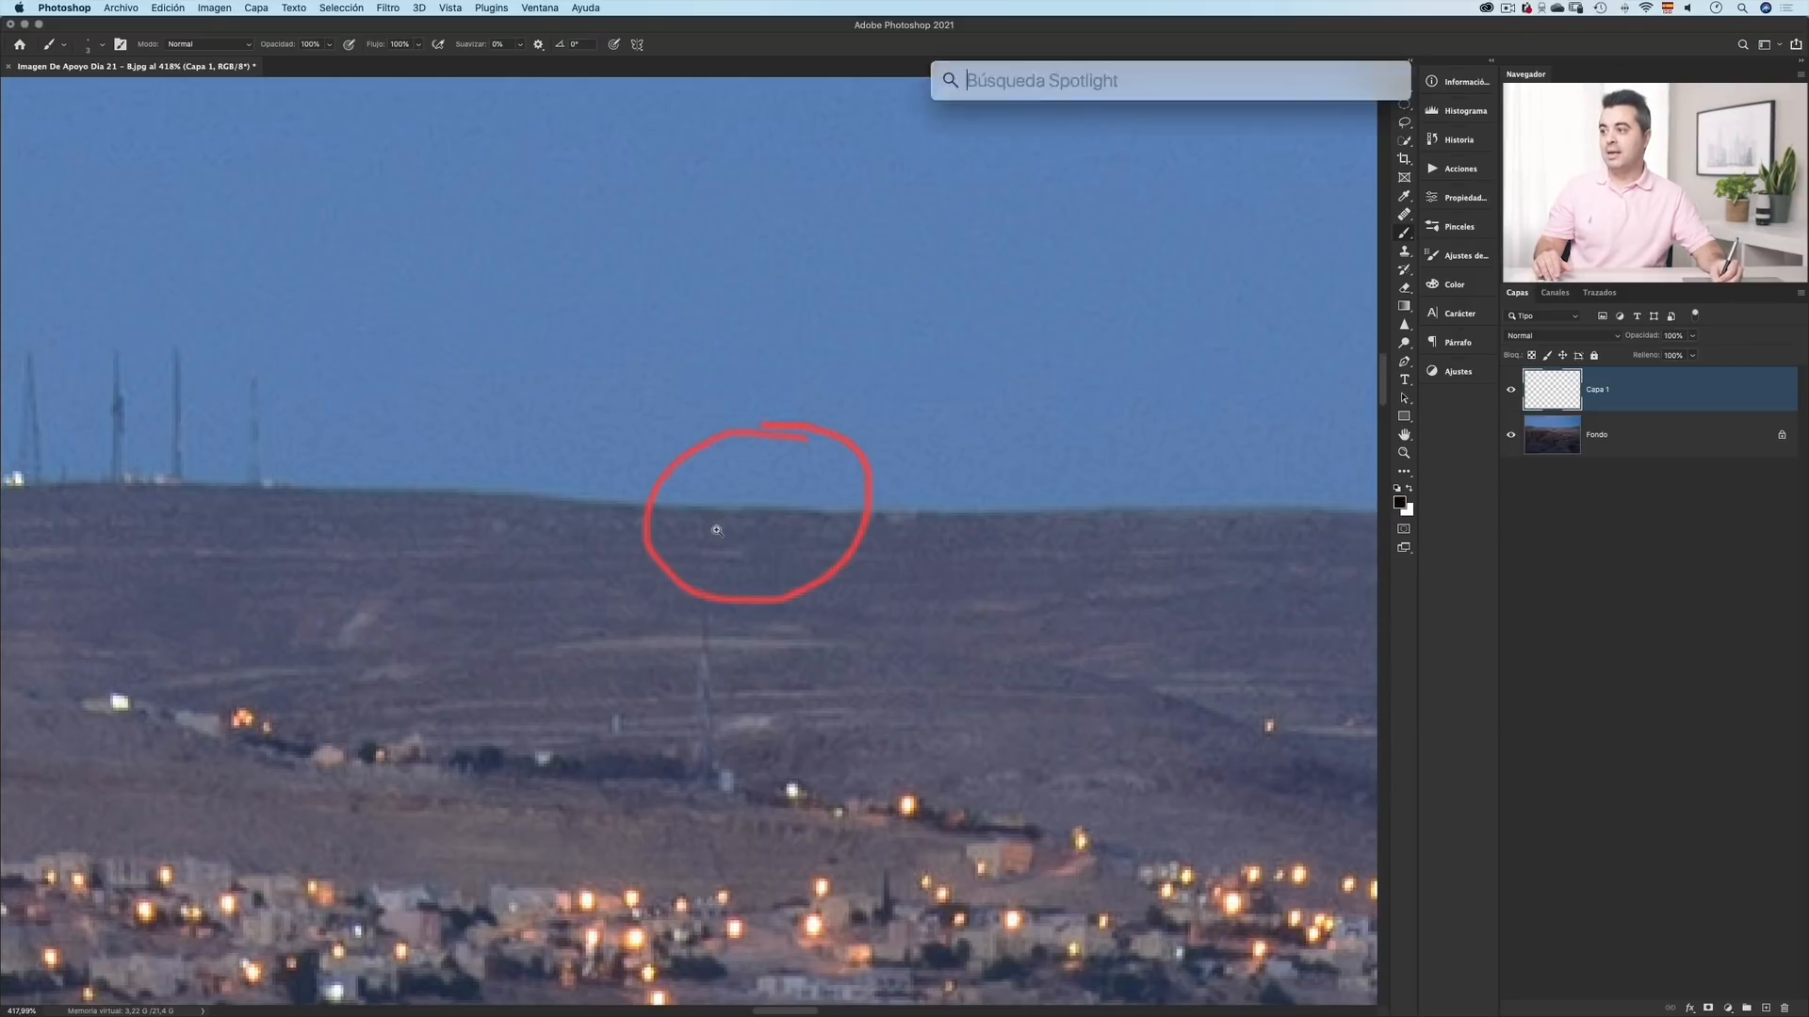
mouse_move(715, 532)
mouse_down()
mouse_move(757, 507)
mouse_move(804, 517)
mouse_up()
drag(712, 473, 821, 471)
- Try circling details of the rocks and town in white, and undo the strokes
scroll(770, 565, down, 10)
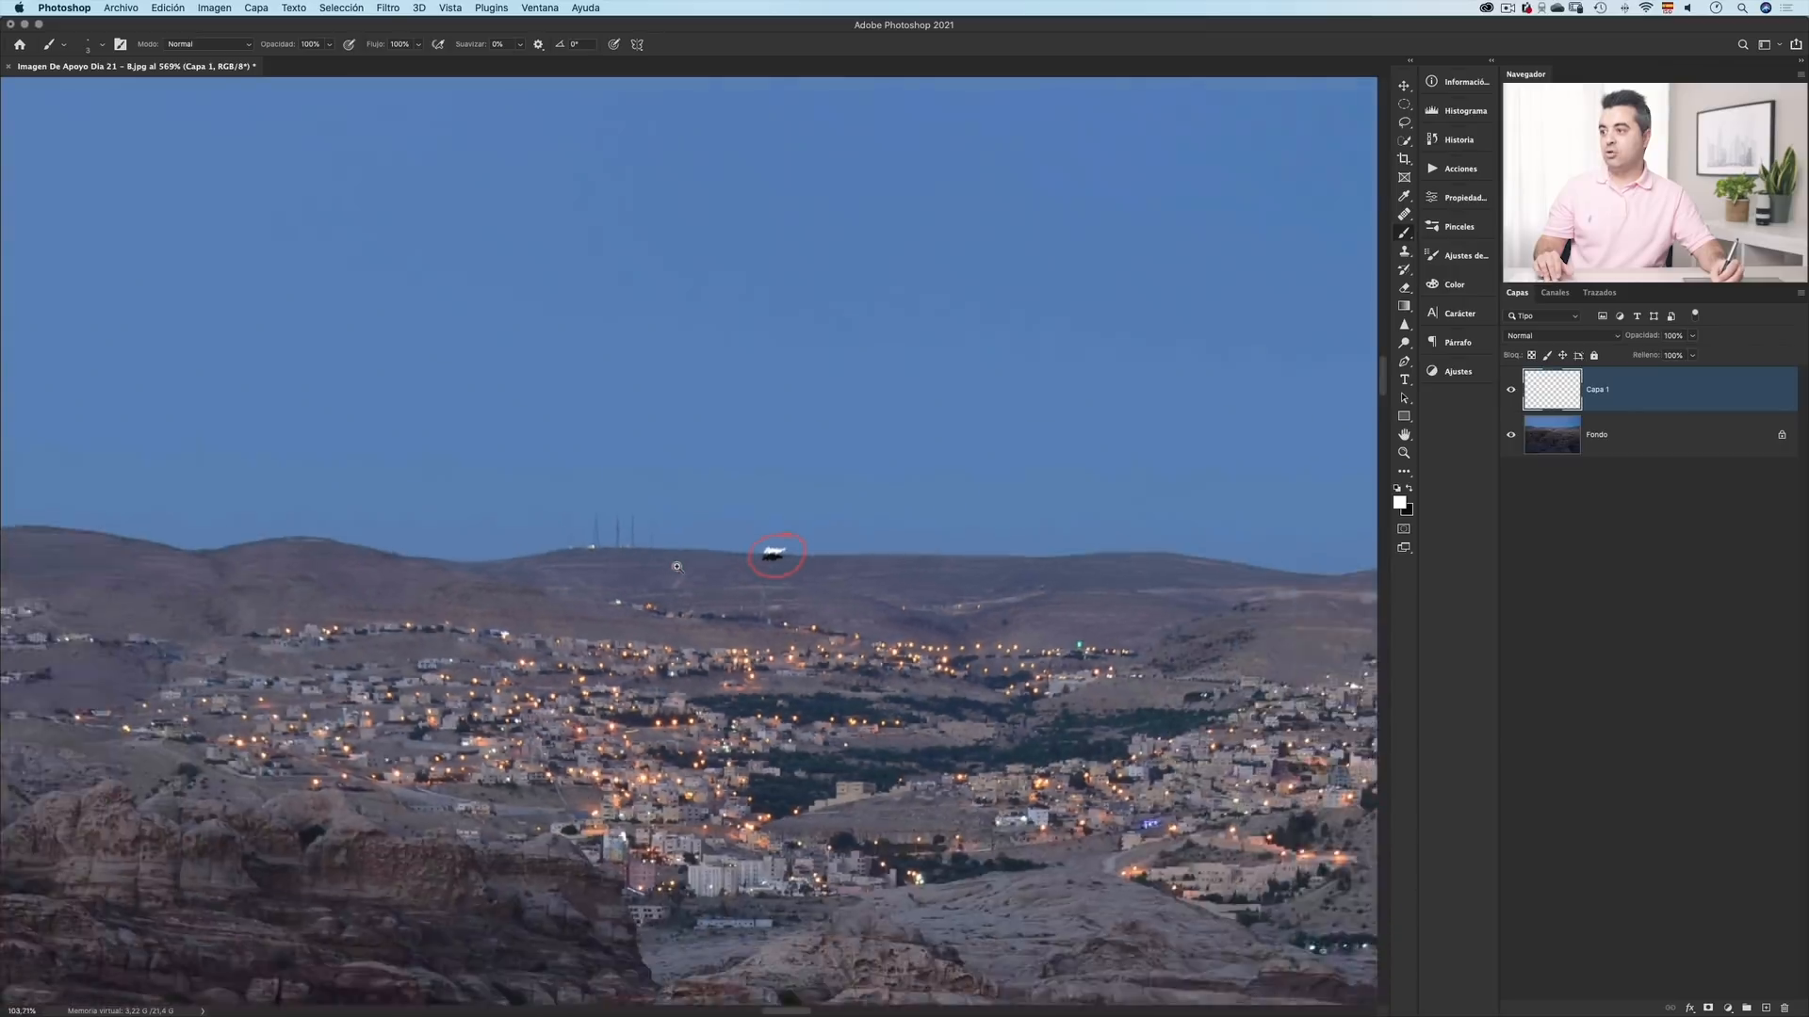
drag(795, 560, 786, 468)
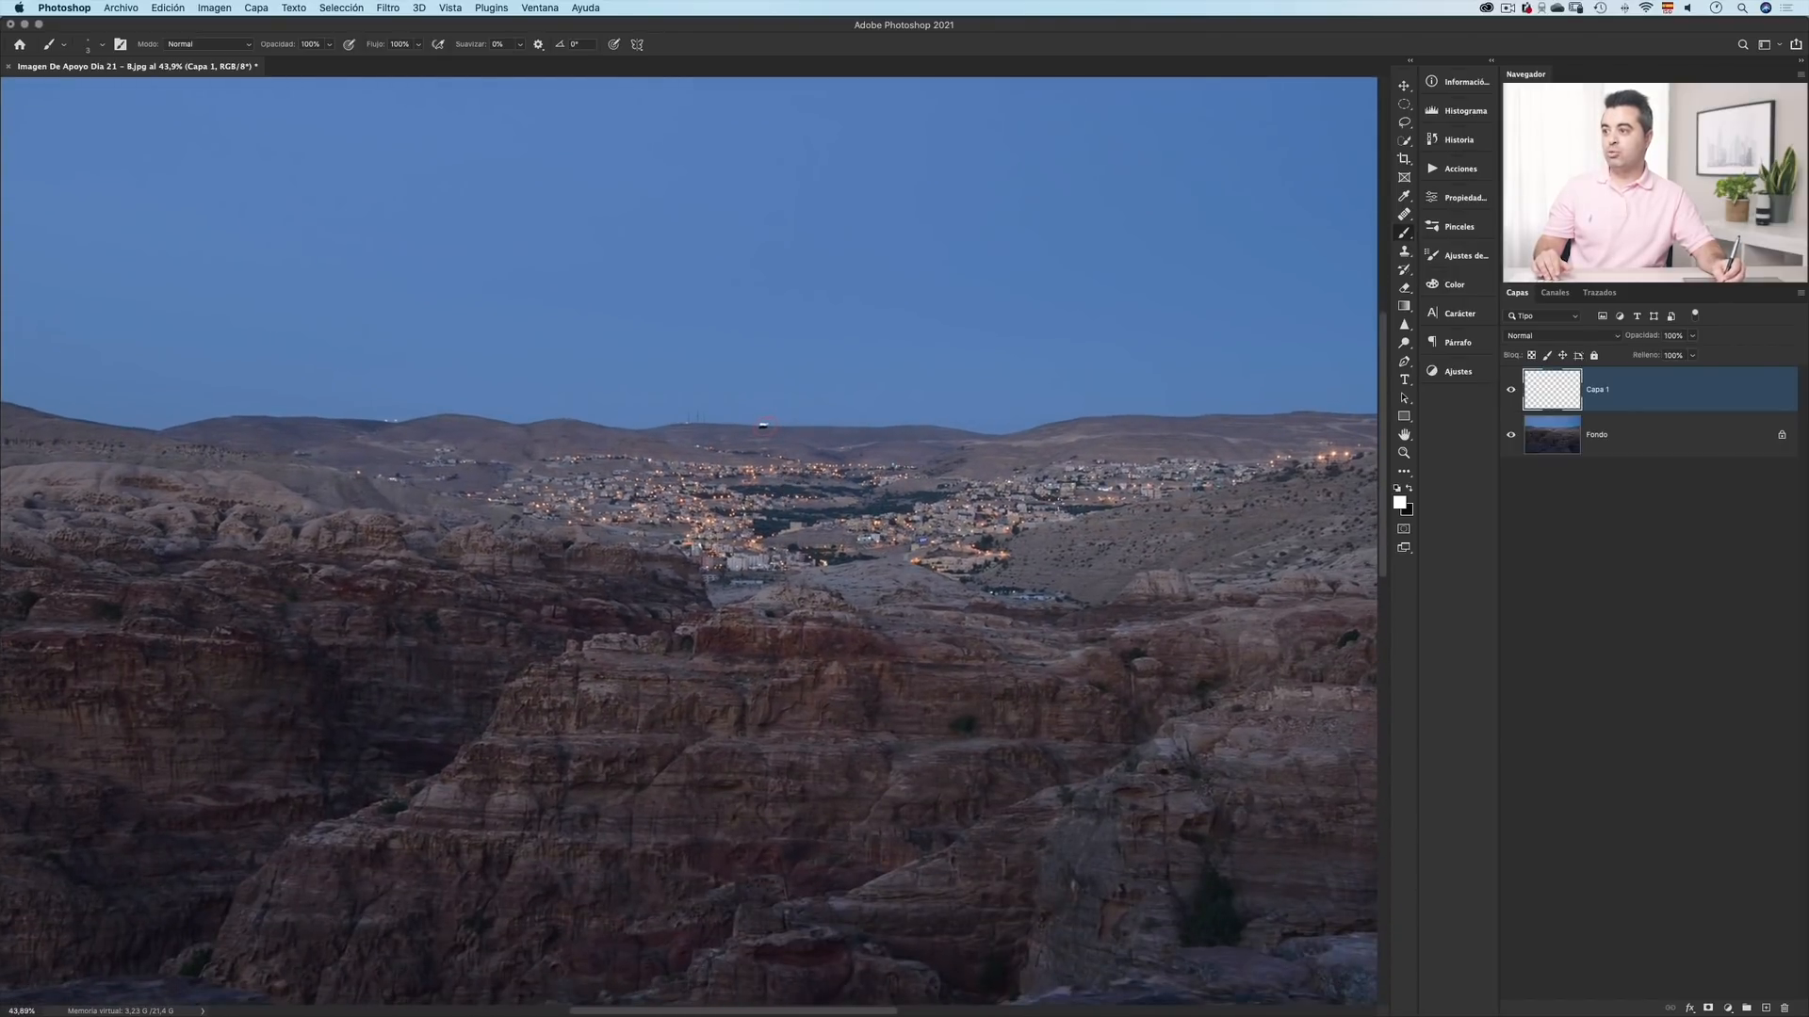
scroll(771, 579, up, 8)
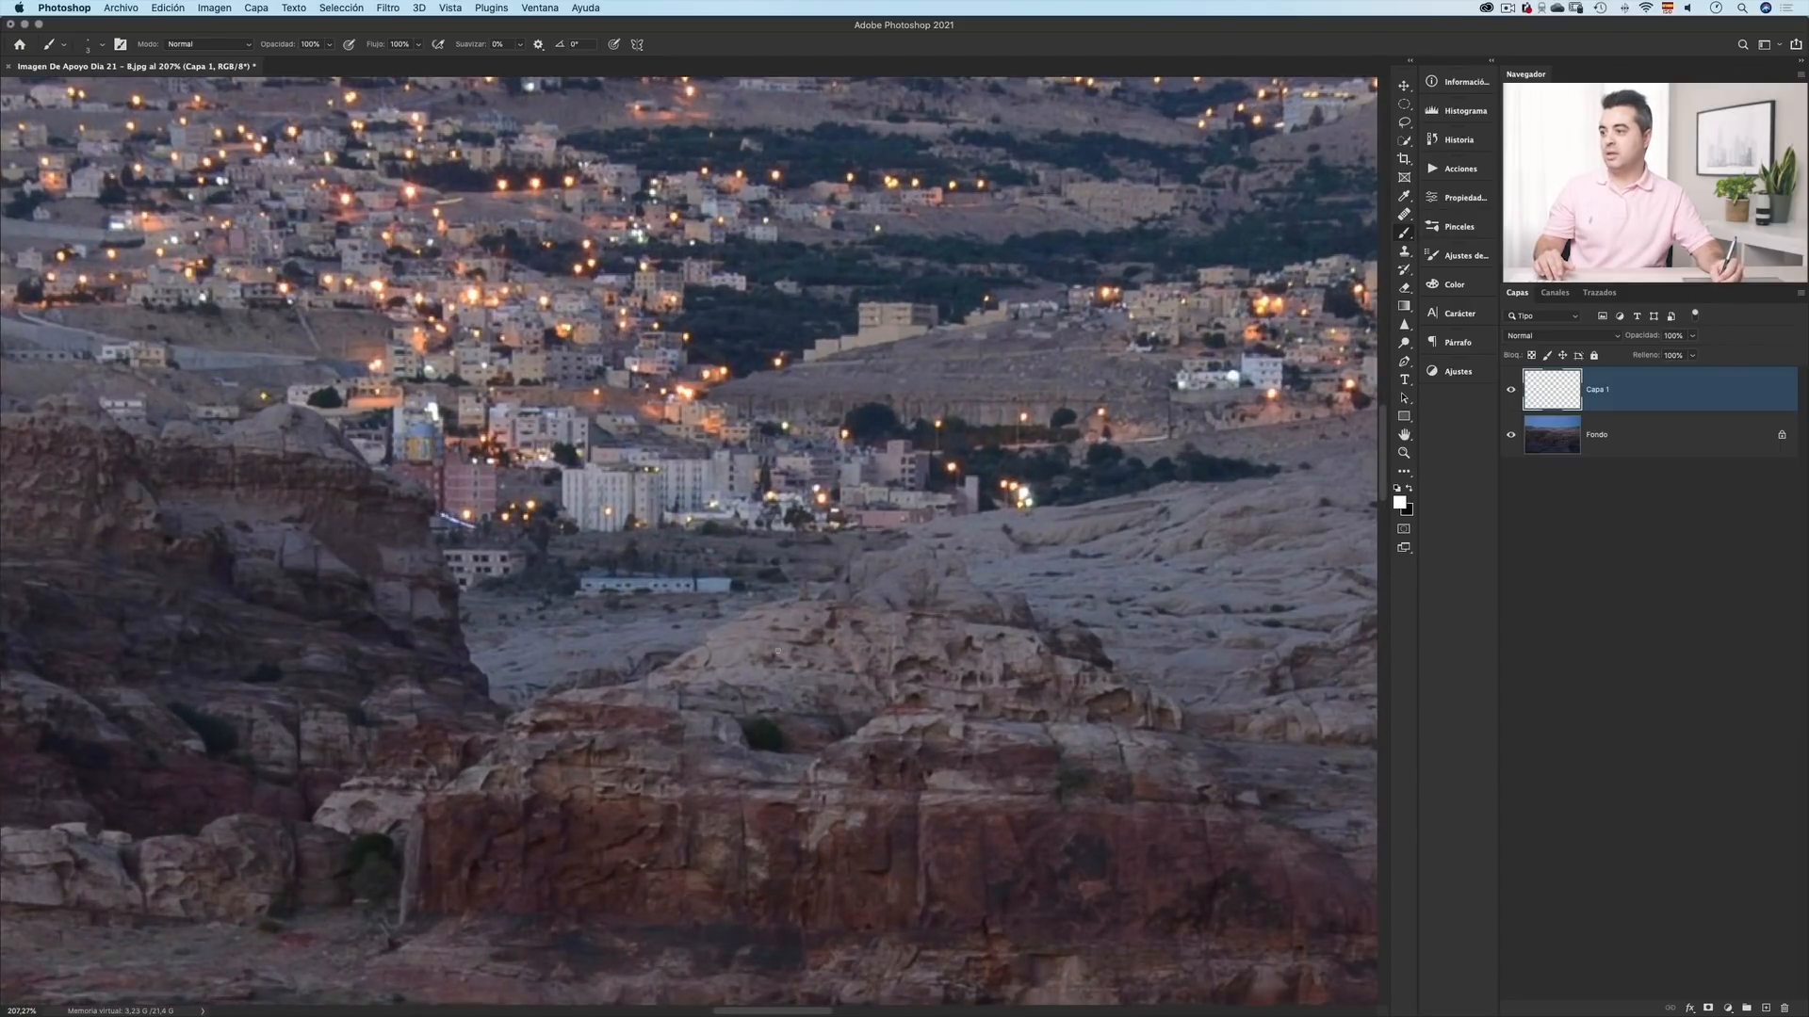
mouse_move(777, 650)
mouse_down()
mouse_move(646, 828)
mouse_move(828, 666)
mouse_move(690, 644)
mouse_up()
scroll(970, 544, up, 3)
scroll(971, 544, right, 3)
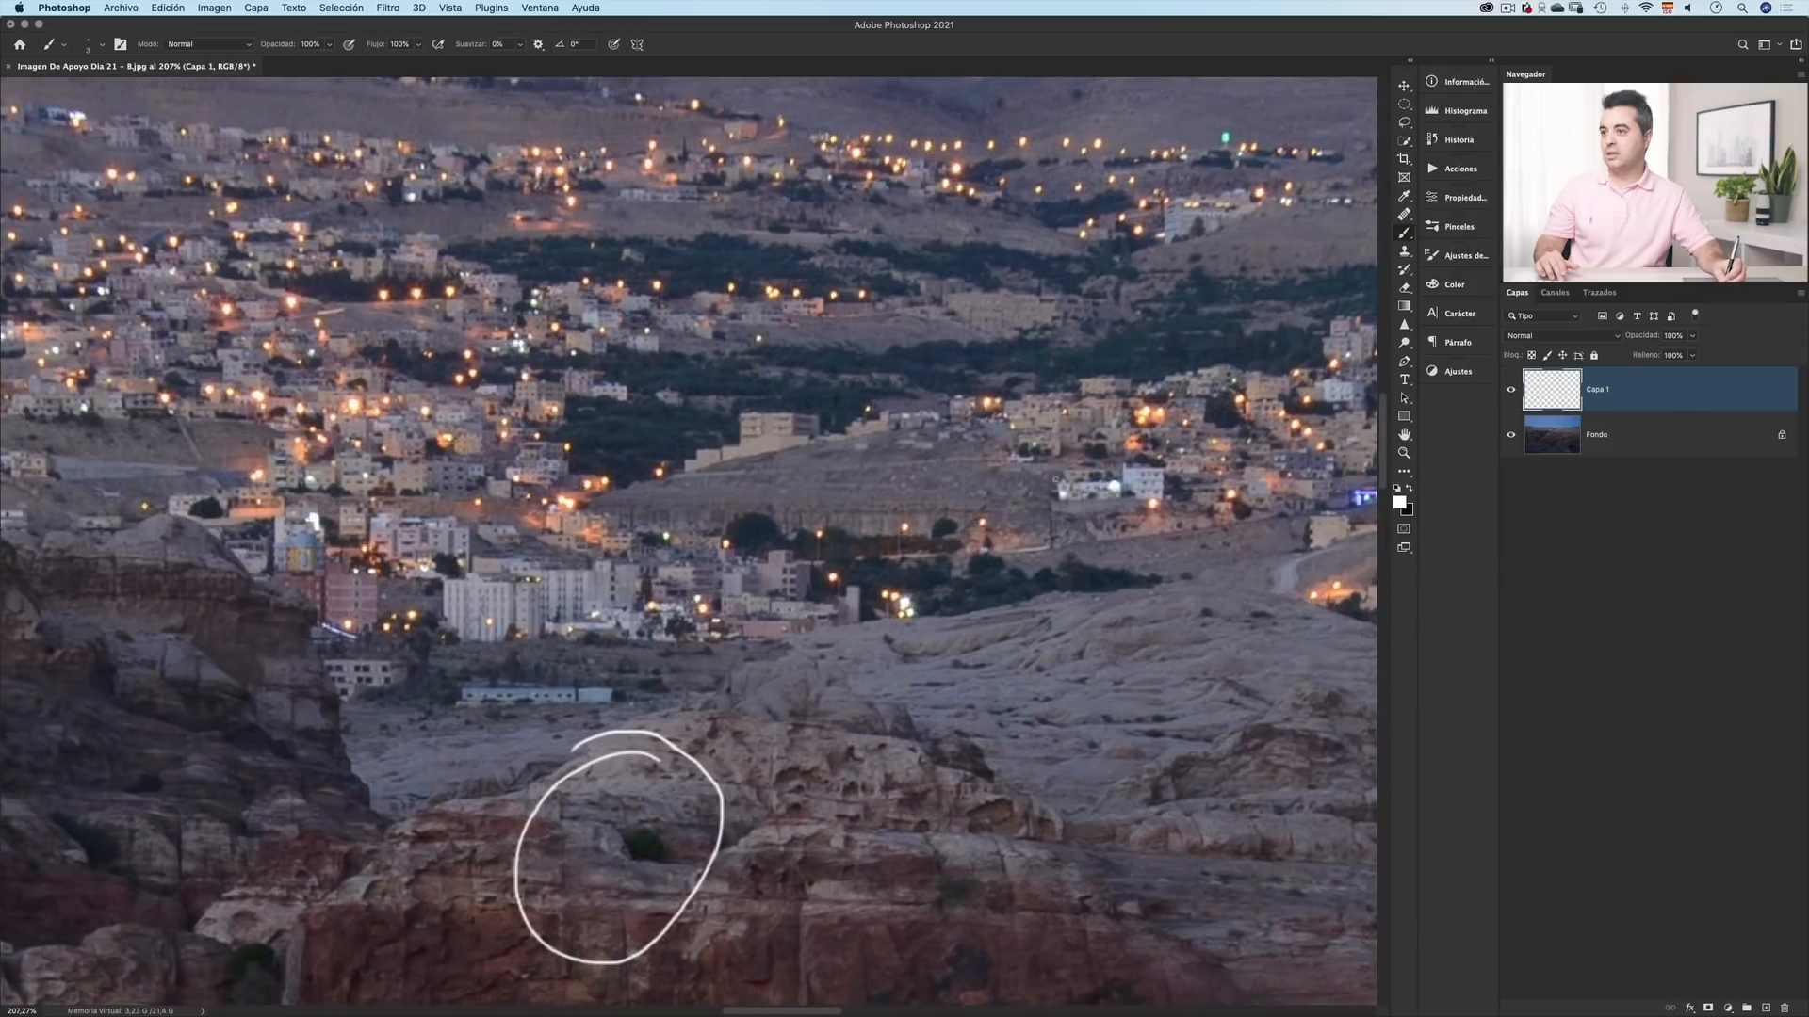
mouse_move(1055, 479)
mouse_down()
mouse_move(1101, 398)
mouse_move(1060, 401)
mouse_up()
key(super+z)
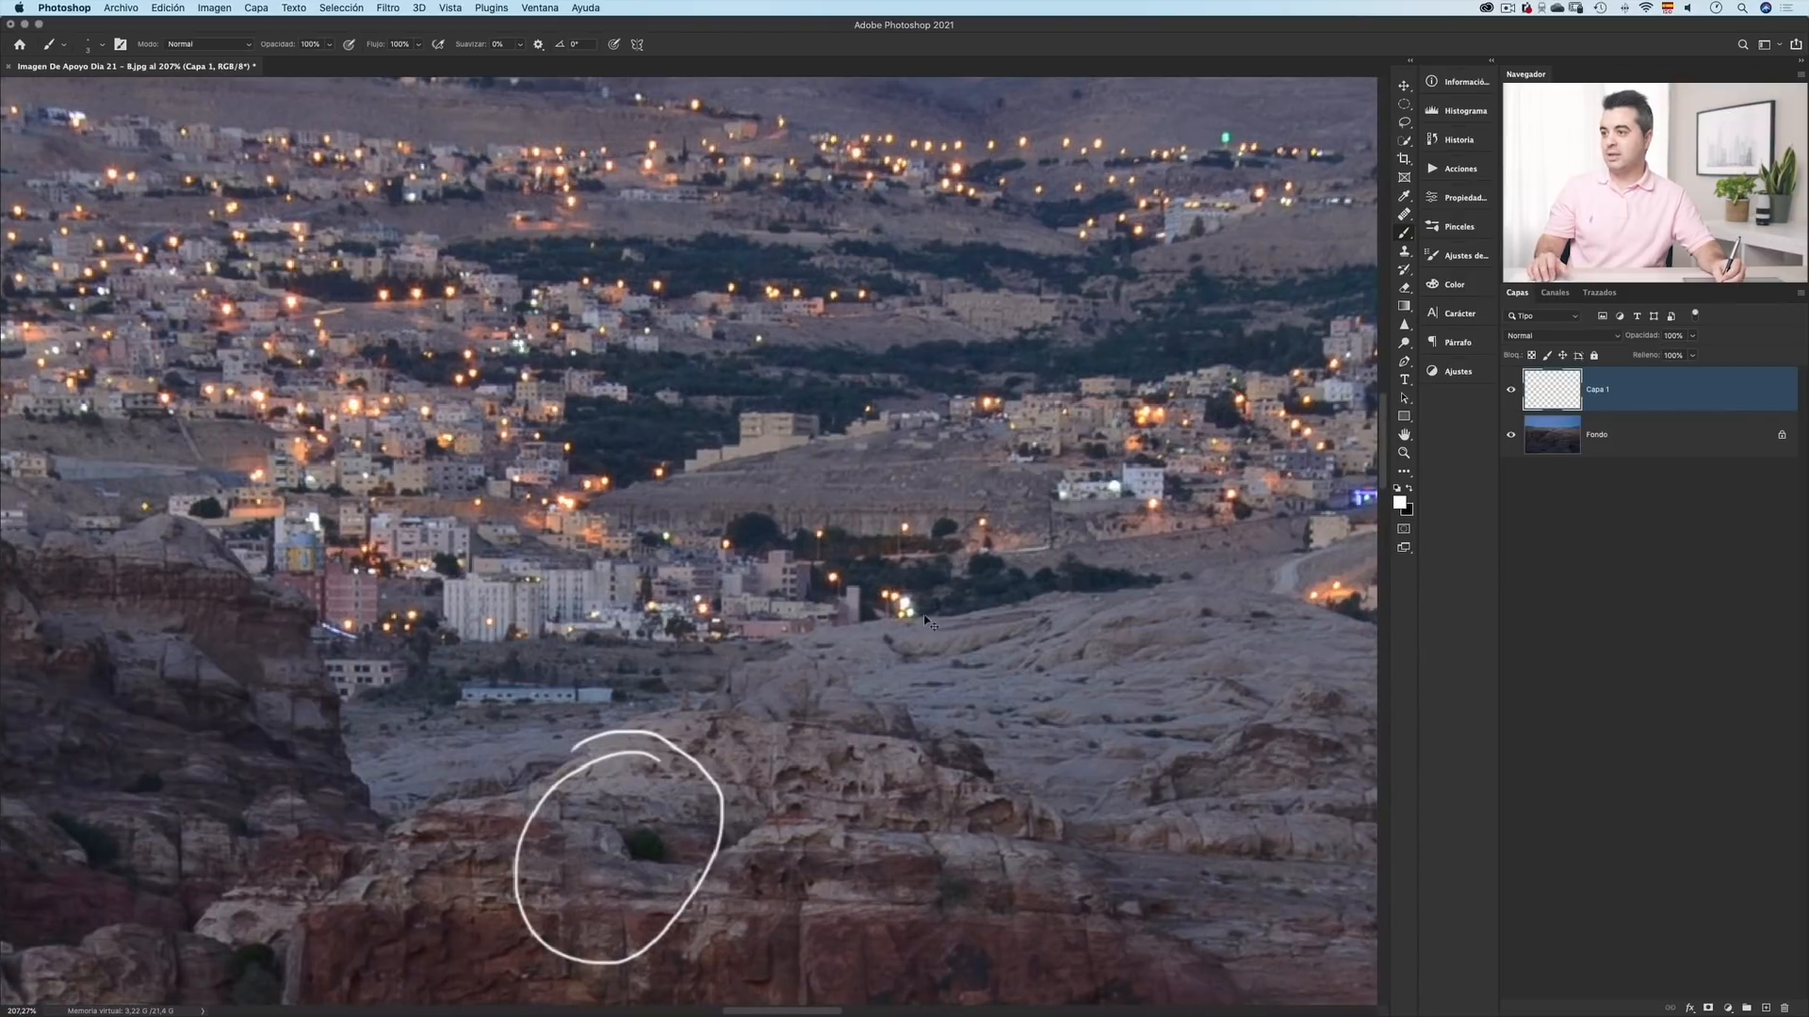
key(super+z)
- Sample the red of the circle on the horizon as the brush colour
scroll(648, 589, up, 10)
key(super+space)
drag(566, 480, 644, 483)
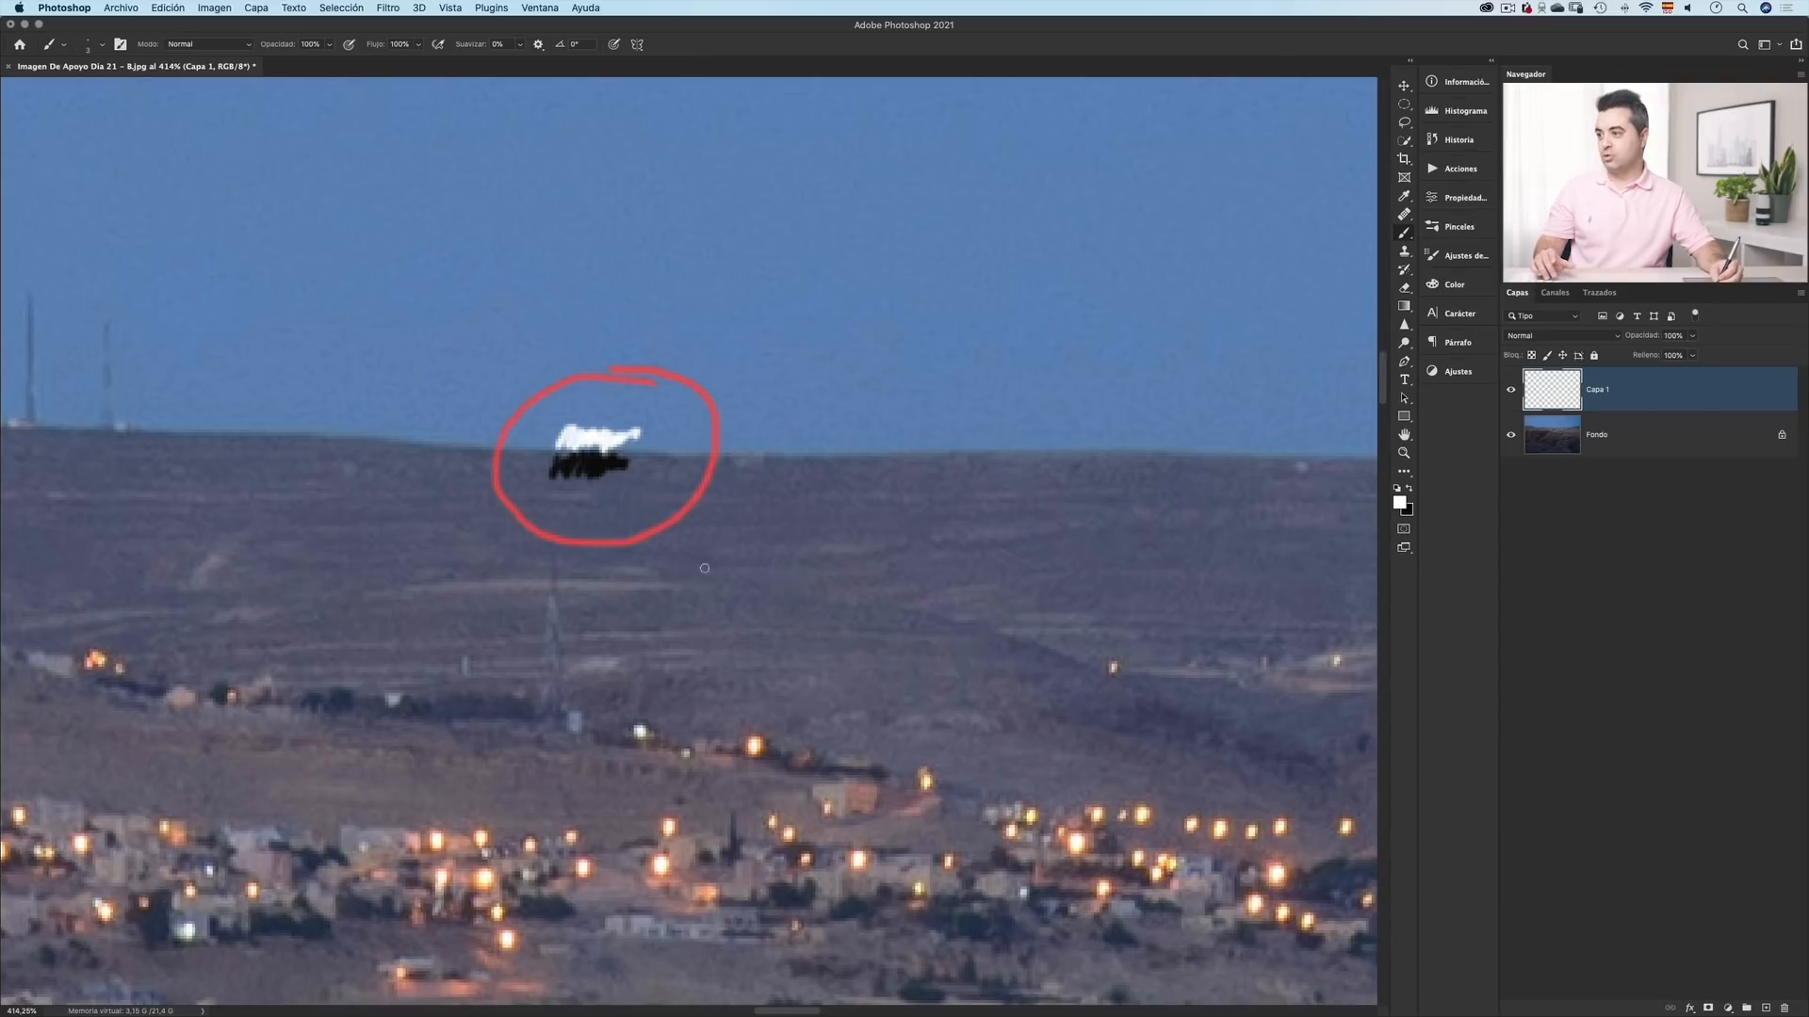
alt+click(690, 510)
drag(631, 516, 529, 523)
mouse_move(630, 354)
mouse_down()
mouse_move(500, 366)
mouse_move(664, 496)
mouse_up()
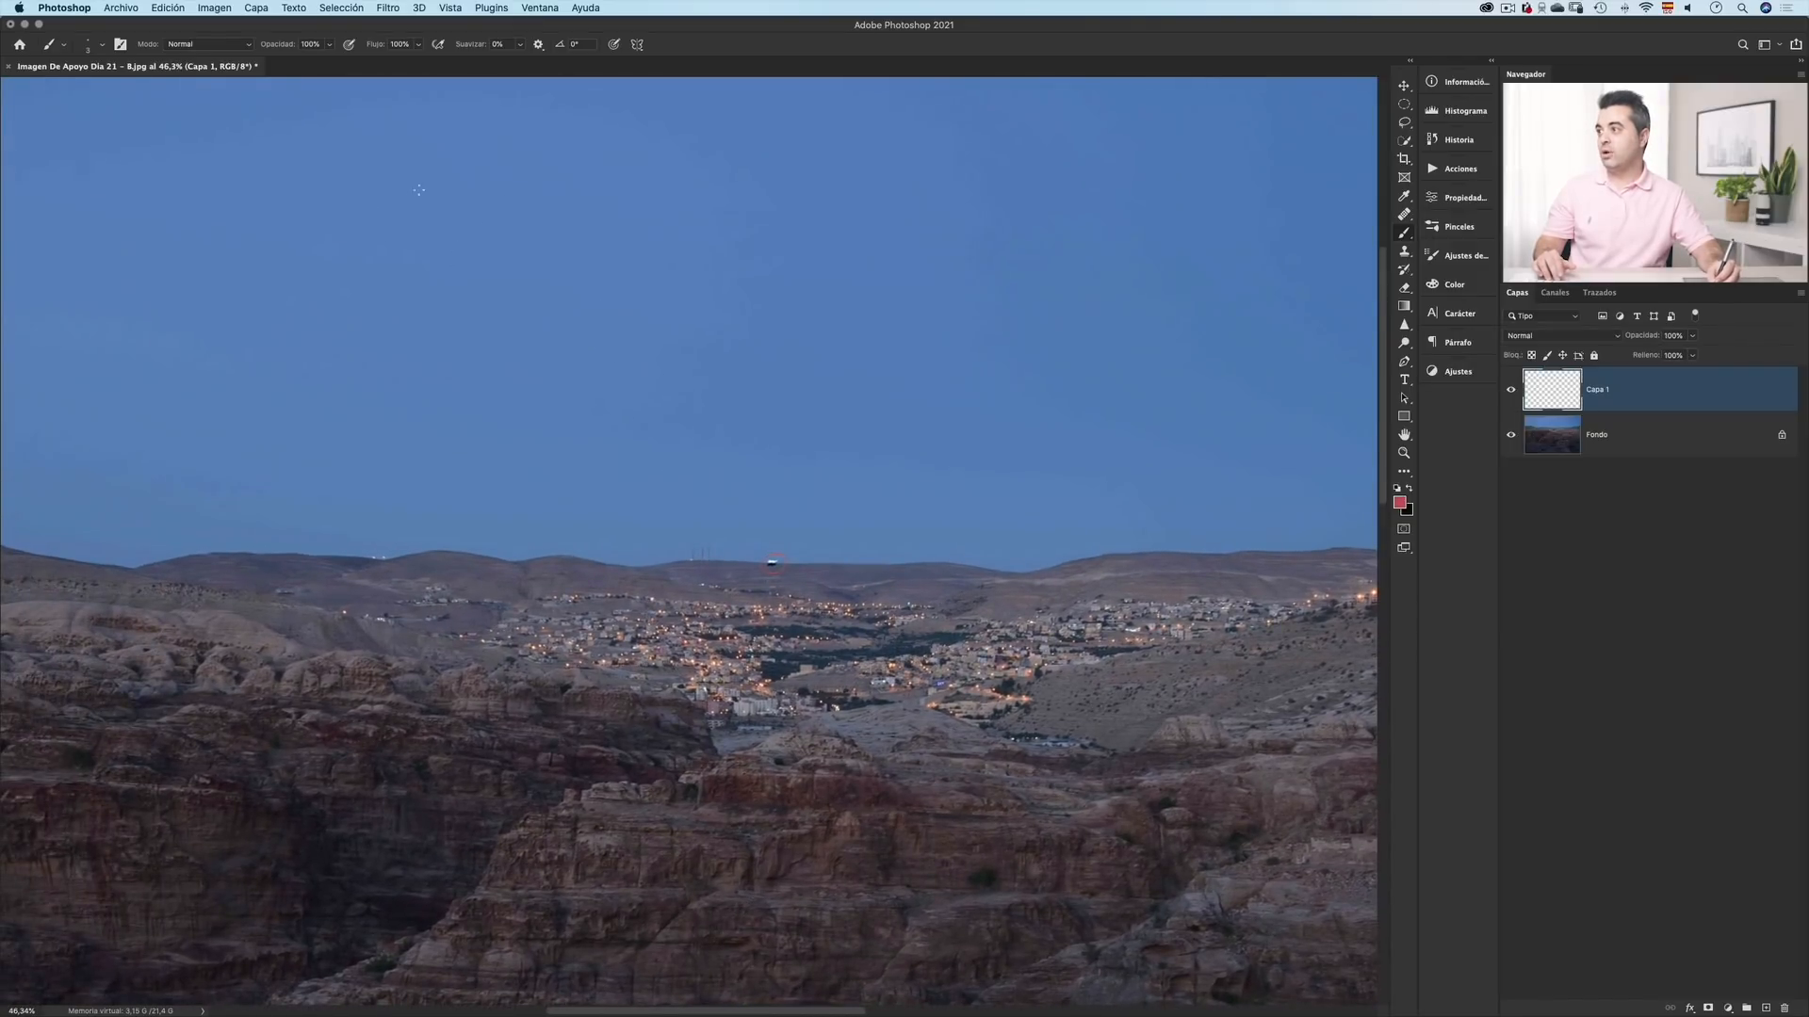
- Undo the thin lettering and handwrite "Cantidad" across the sky with a thicker red brush
key(super+z)
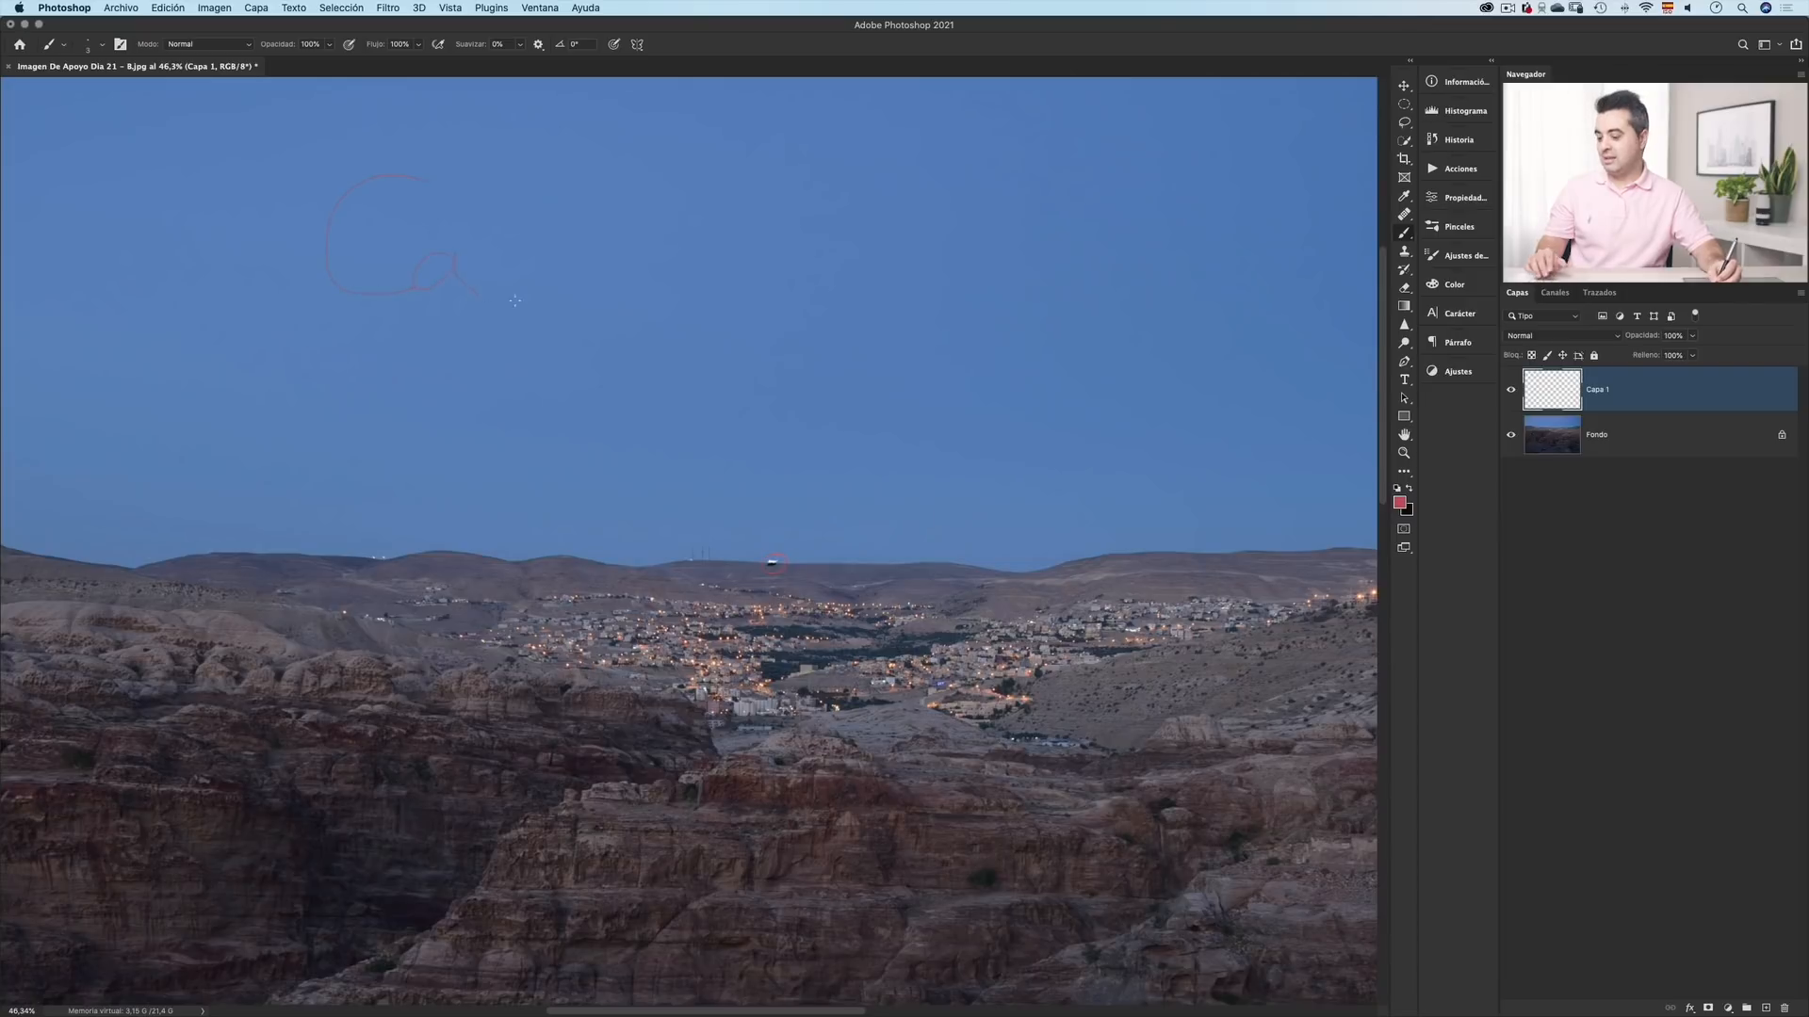
drag(471, 254, 471, 254)
mouse_move(430, 170)
mouse_down()
mouse_move(390, 303)
mouse_move(449, 277)
mouse_move(515, 300)
mouse_up()
drag(543, 156, 563, 318)
drag(525, 267, 579, 266)
mouse_move(600, 267)
mouse_down()
mouse_move(603, 314)
mouse_move(709, 316)
mouse_move(774, 273)
mouse_move(767, 358)
mouse_up()
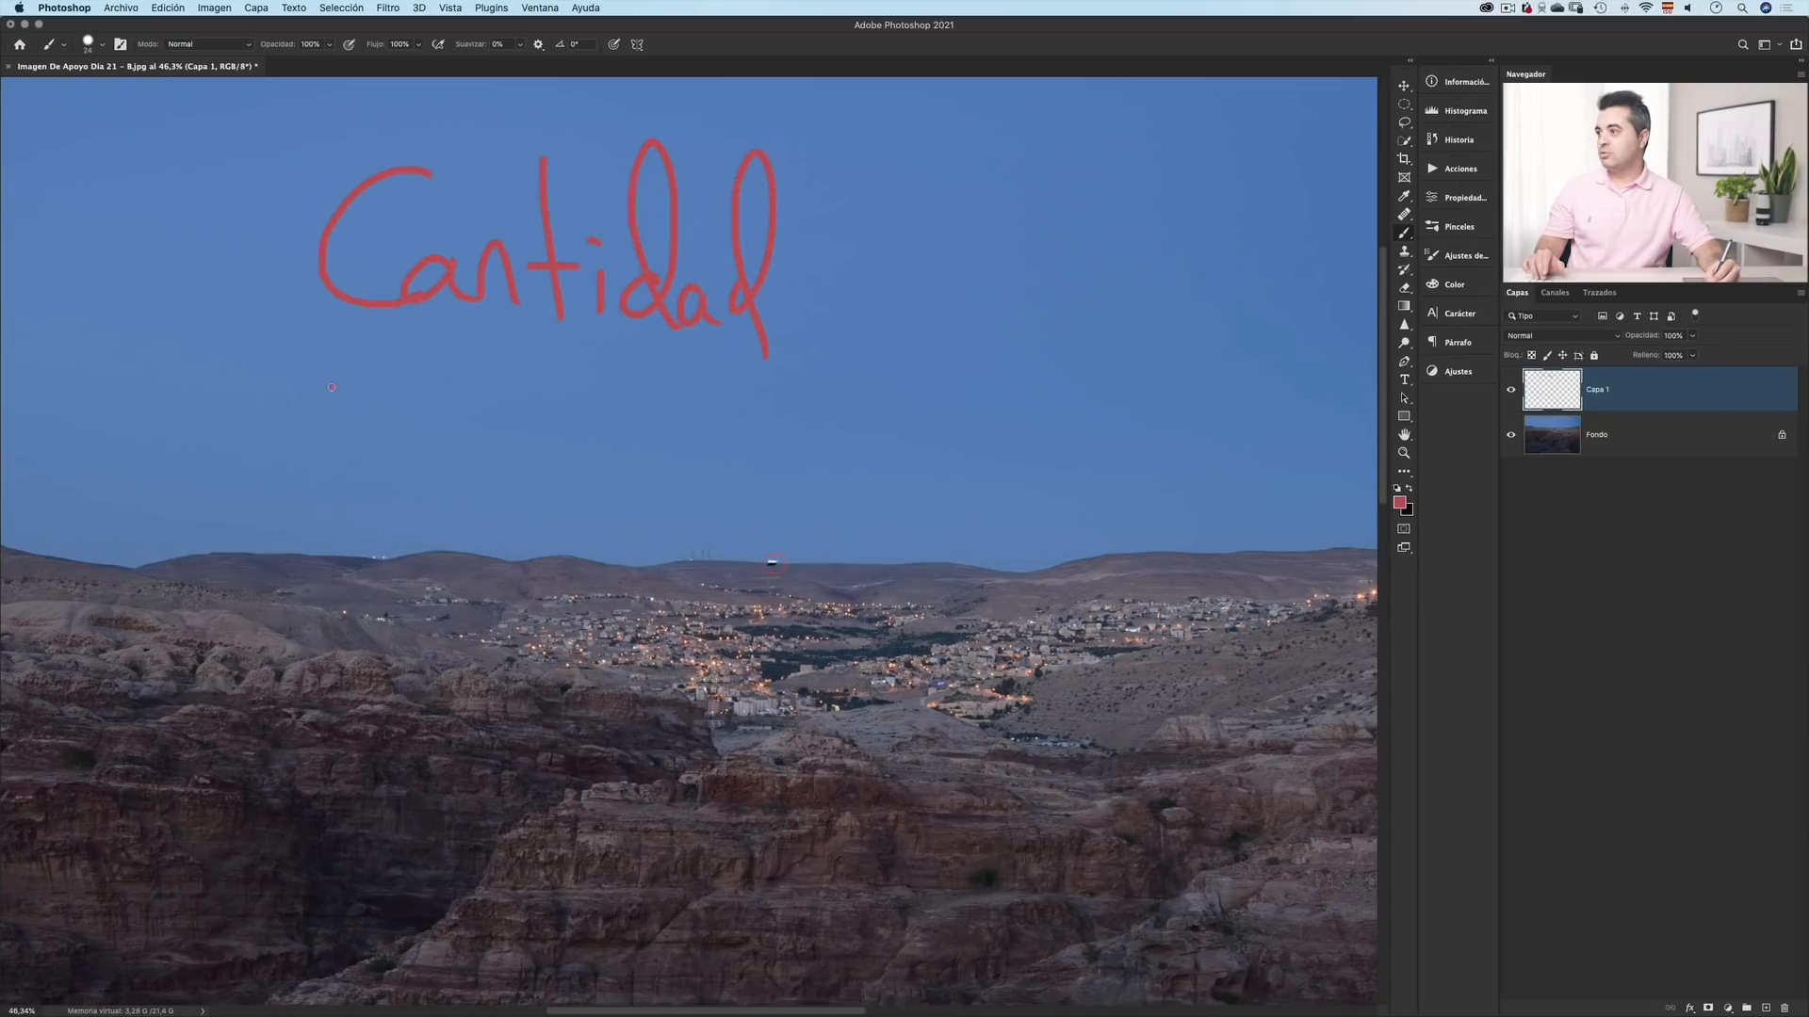
- Handwrite "Radio" in red beneath "Cantidad" and "Umbral" over the rocks below it
mouse_move(332, 387)
mouse_down()
mouse_move(407, 467)
mouse_move(455, 434)
mouse_move(454, 341)
mouse_move(495, 450)
mouse_move(479, 421)
mouse_move(542, 432)
mouse_up()
drag(329, 633, 379, 622)
mouse_move(384, 744)
mouse_down()
mouse_move(417, 709)
mouse_move(431, 754)
mouse_up()
mouse_move(443, 627)
mouse_down()
mouse_move(462, 768)
mouse_move(478, 754)
mouse_up()
mouse_move(482, 754)
mouse_down()
mouse_move(498, 699)
mouse_move(552, 752)
mouse_up()
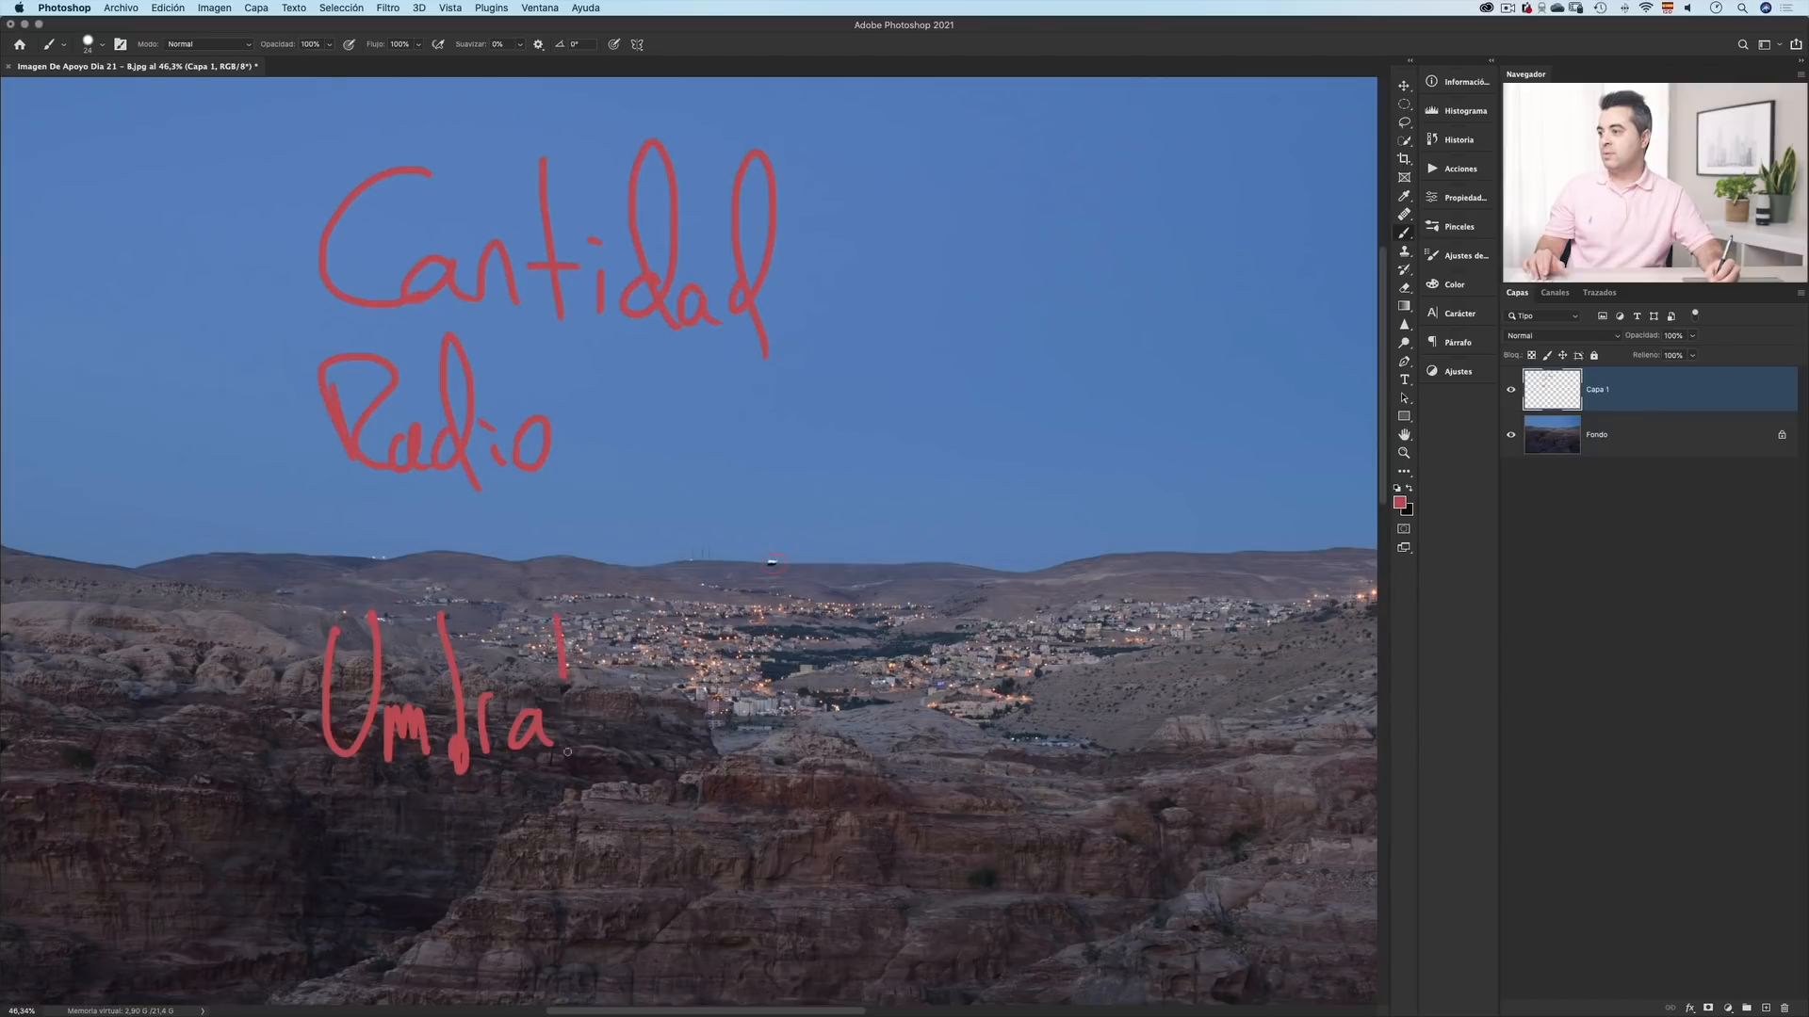
drag(564, 622, 570, 768)
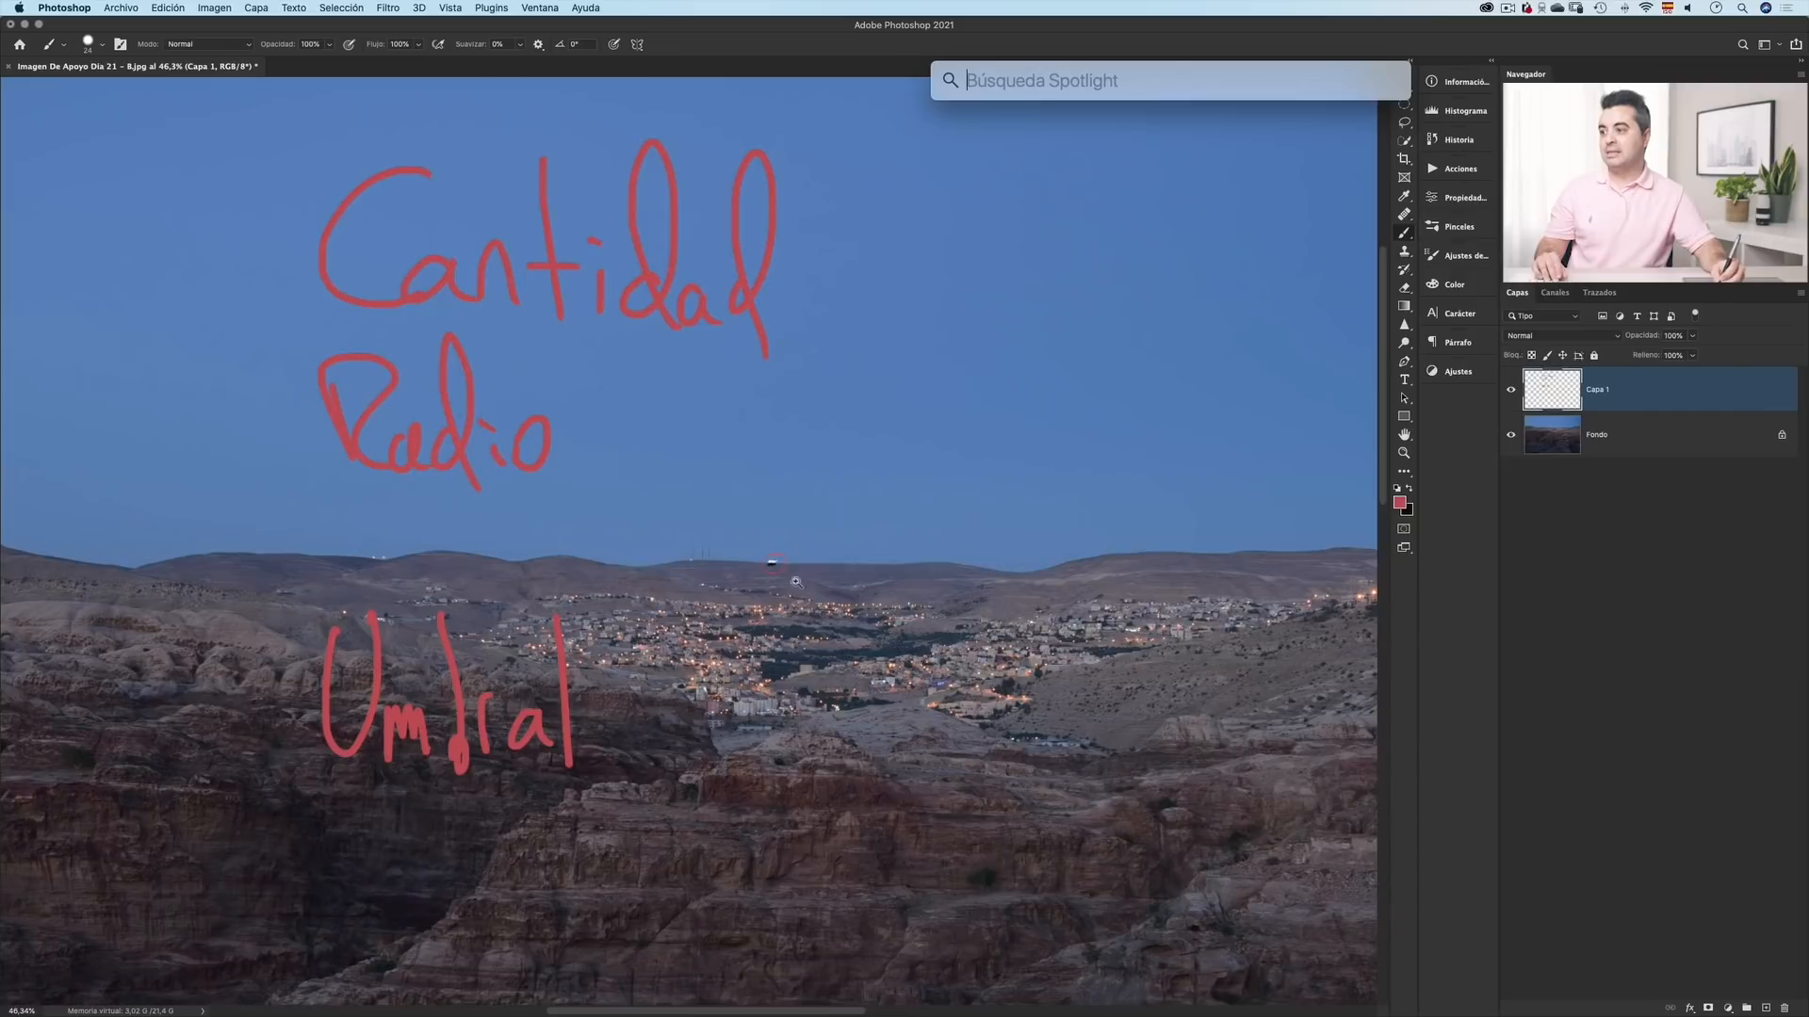
- Erase the black and white patches inside the red circle with a small Eraser brush, keeping the circle
drag(769, 570, 909, 571)
drag(821, 431, 773, 487)
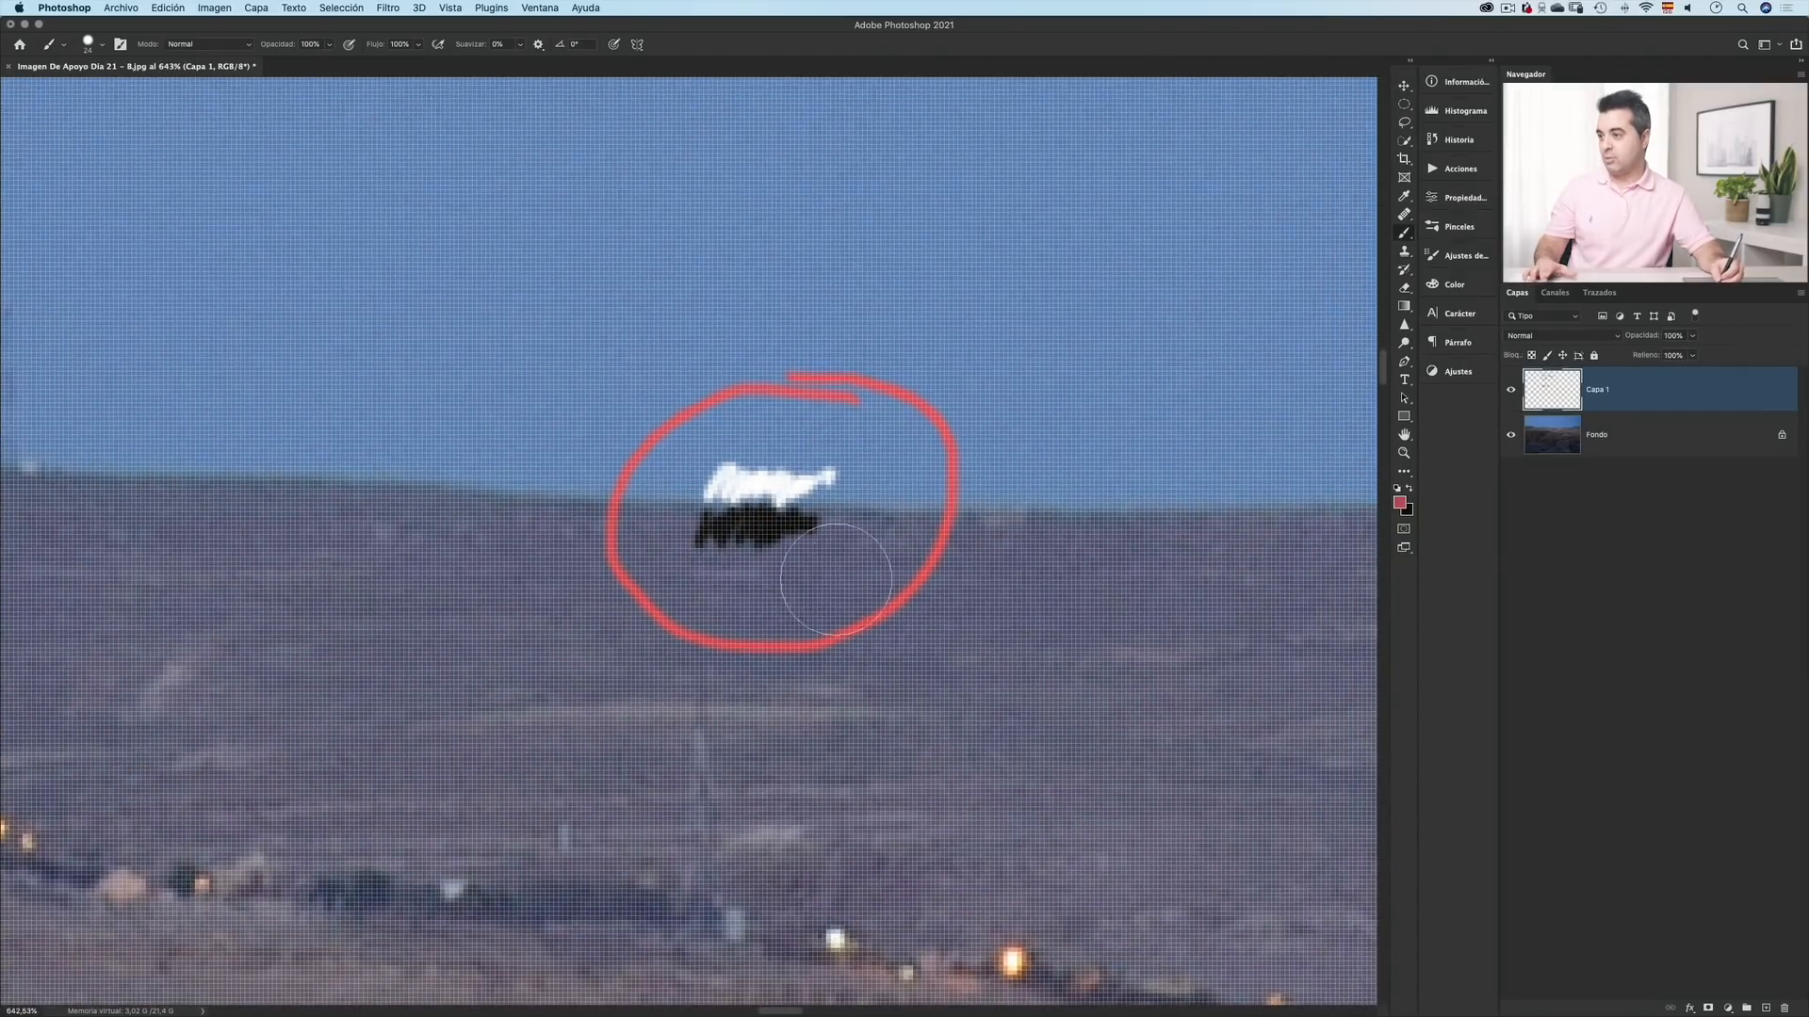
key(e)
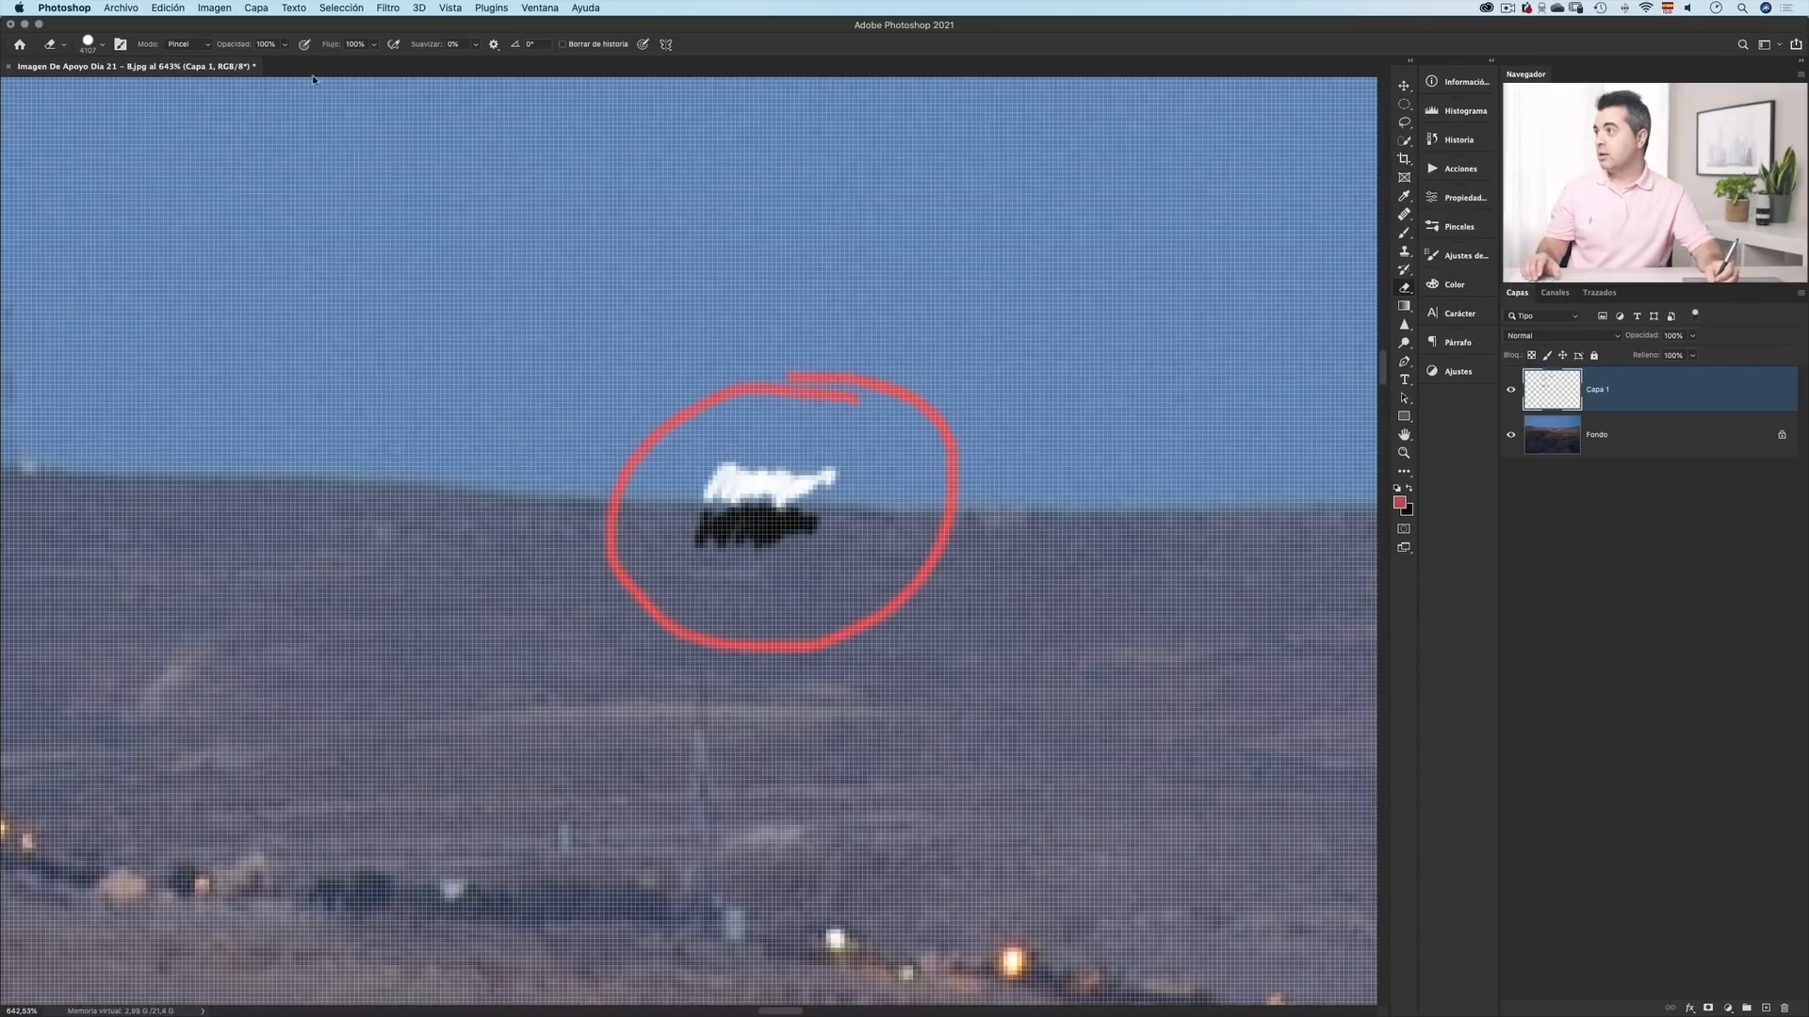
click(100, 46)
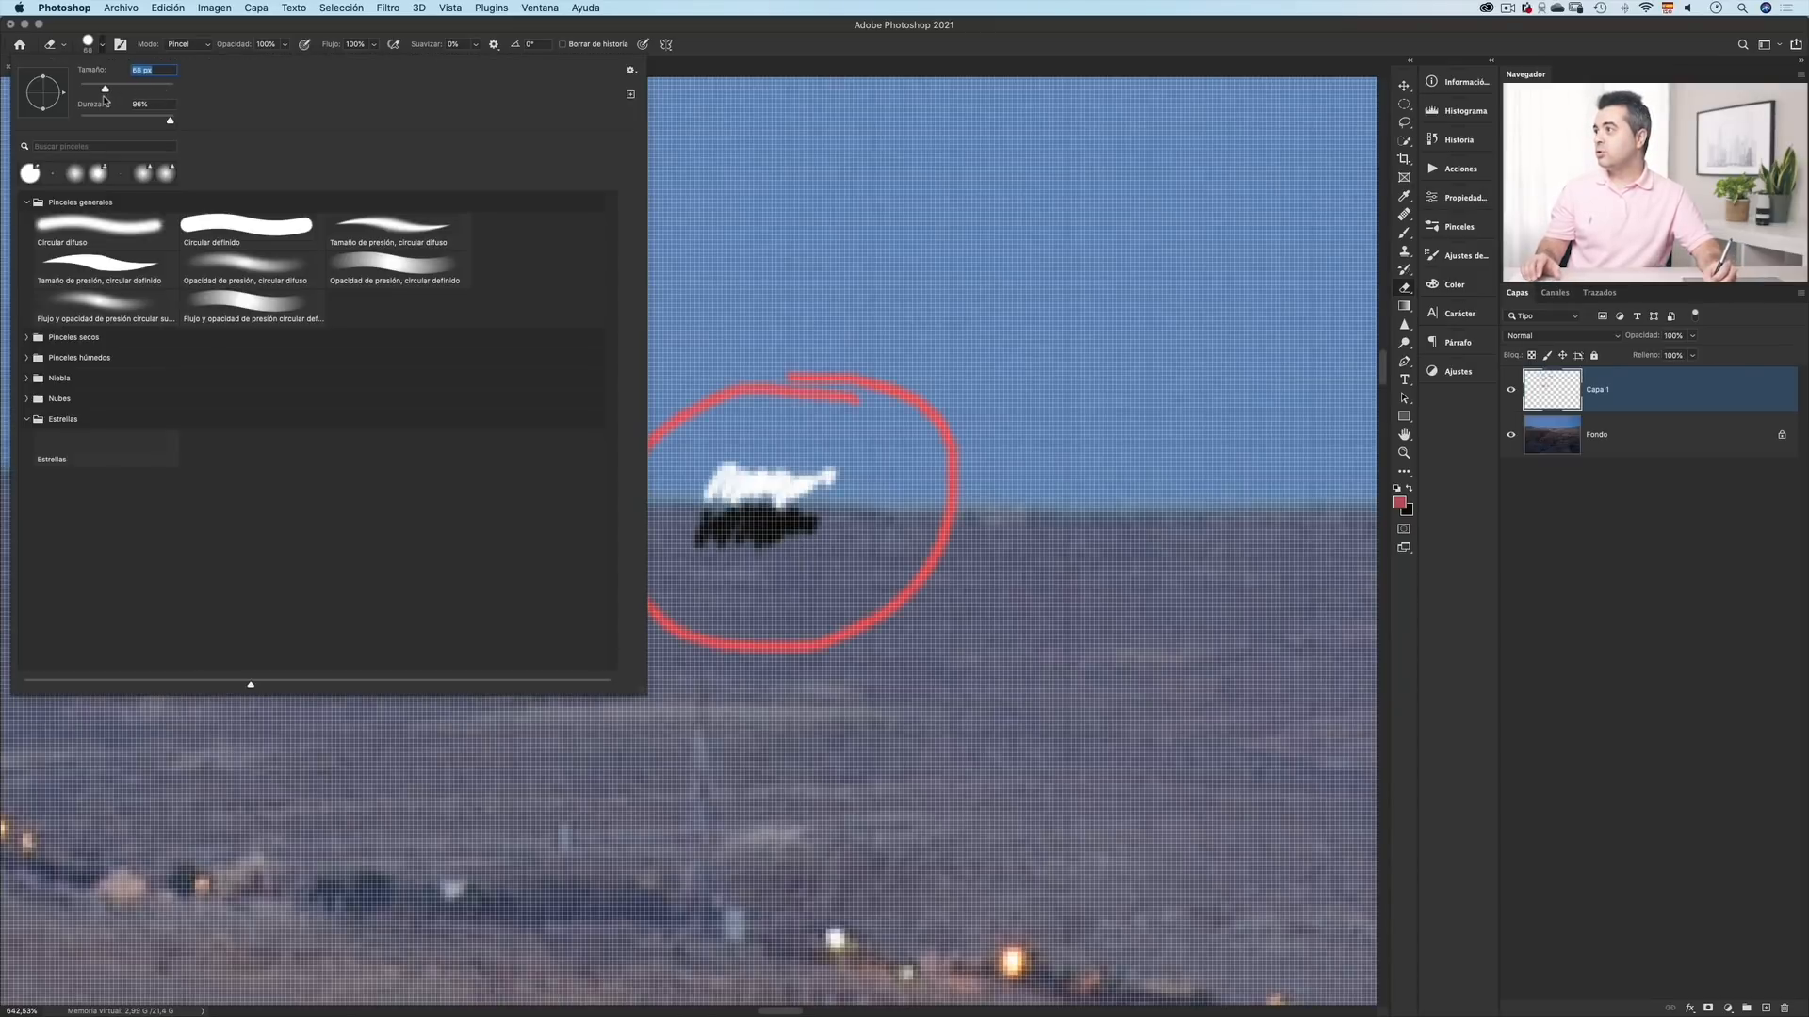
drag(86, 100, 85, 100)
mouse_move(829, 479)
mouse_down()
mouse_move(794, 521)
mouse_move(710, 486)
mouse_move(788, 517)
mouse_up()
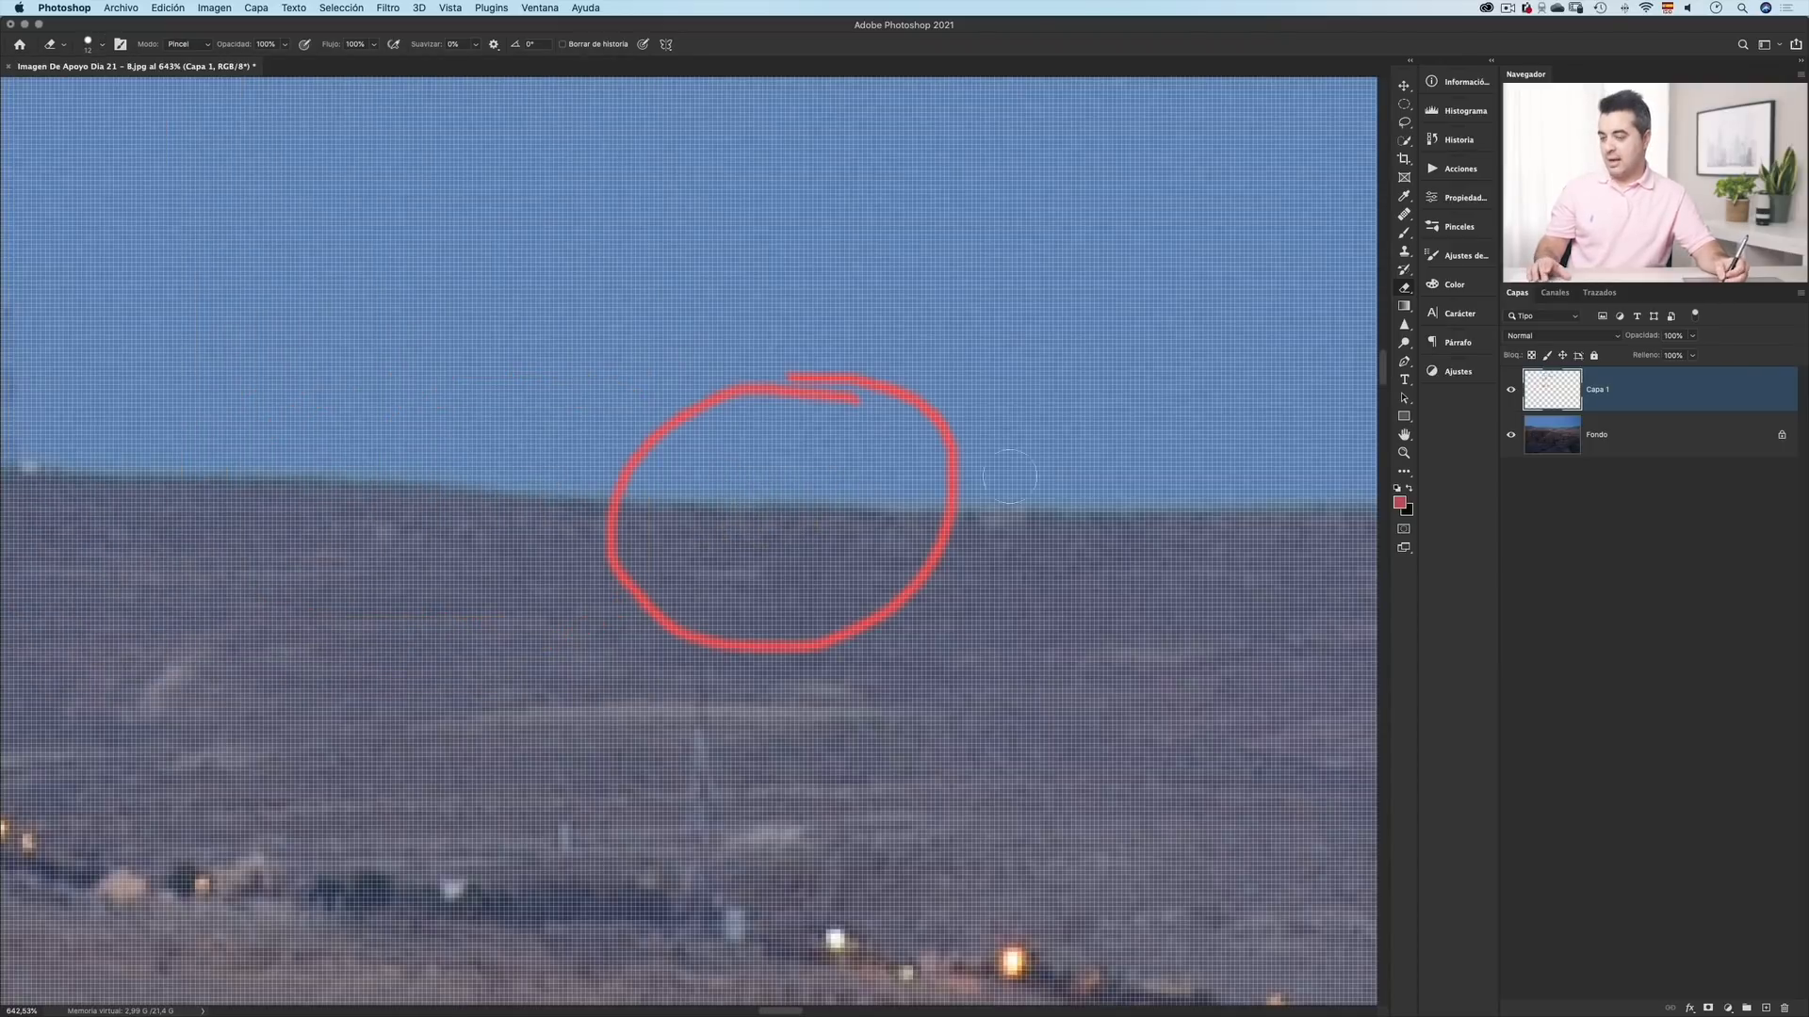
- Inside the circle, brush a white patch above the horizon and a black patch below it at 10% opacity
key(d)
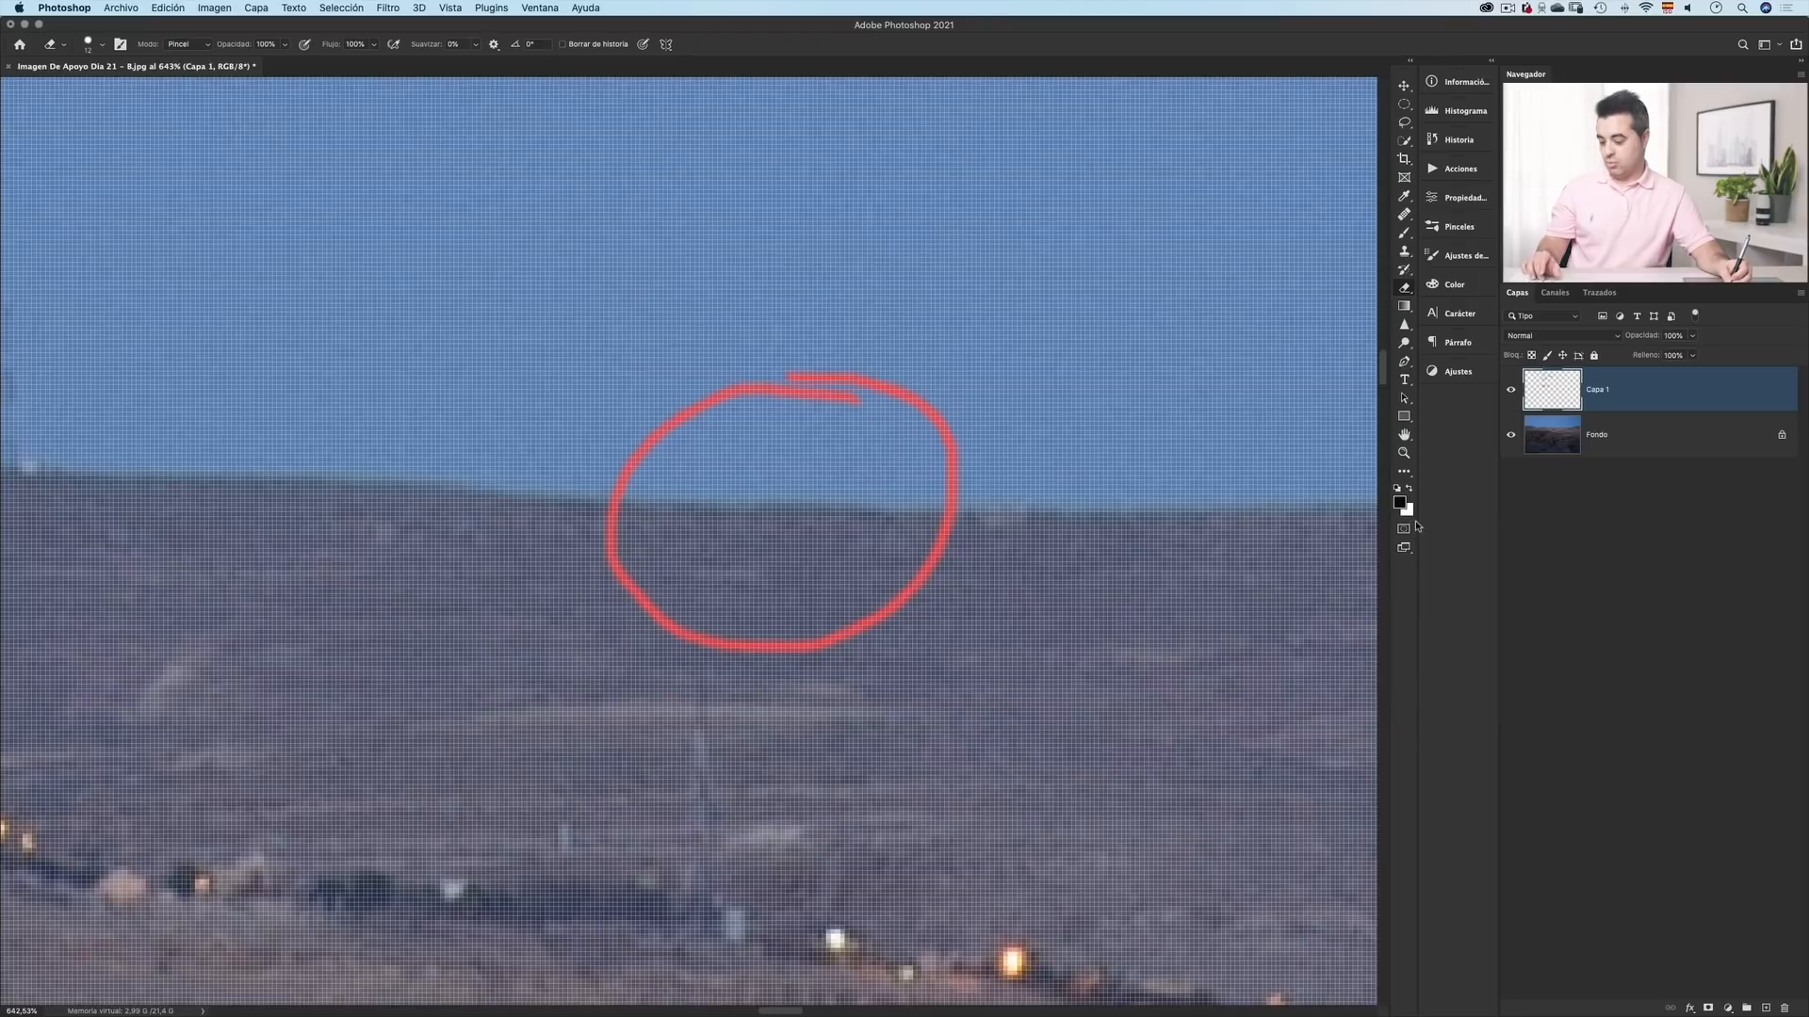
key(b)
key(x)
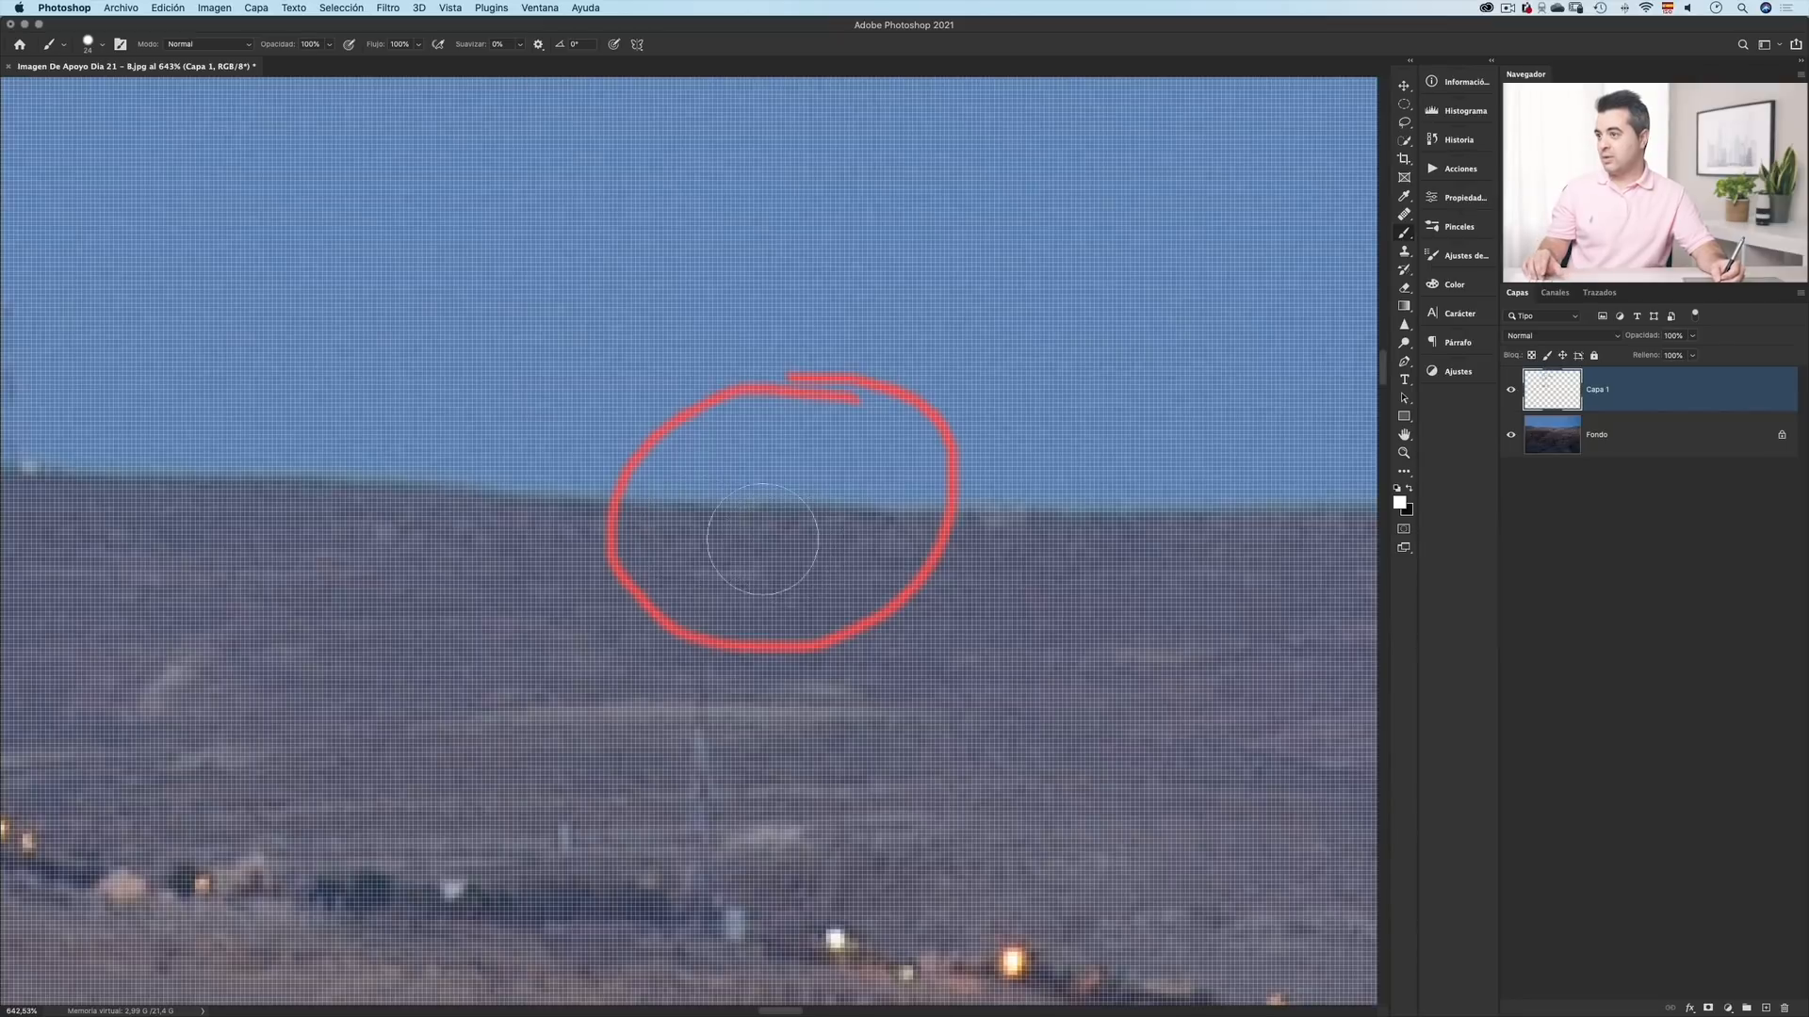
ctrl+alt+click(742, 501)
mouse_move(730, 505)
mouse_down()
mouse_move(700, 507)
mouse_move(716, 476)
mouse_move(725, 509)
mouse_move(685, 492)
mouse_move(744, 490)
mouse_up()
key(1)
key(x)
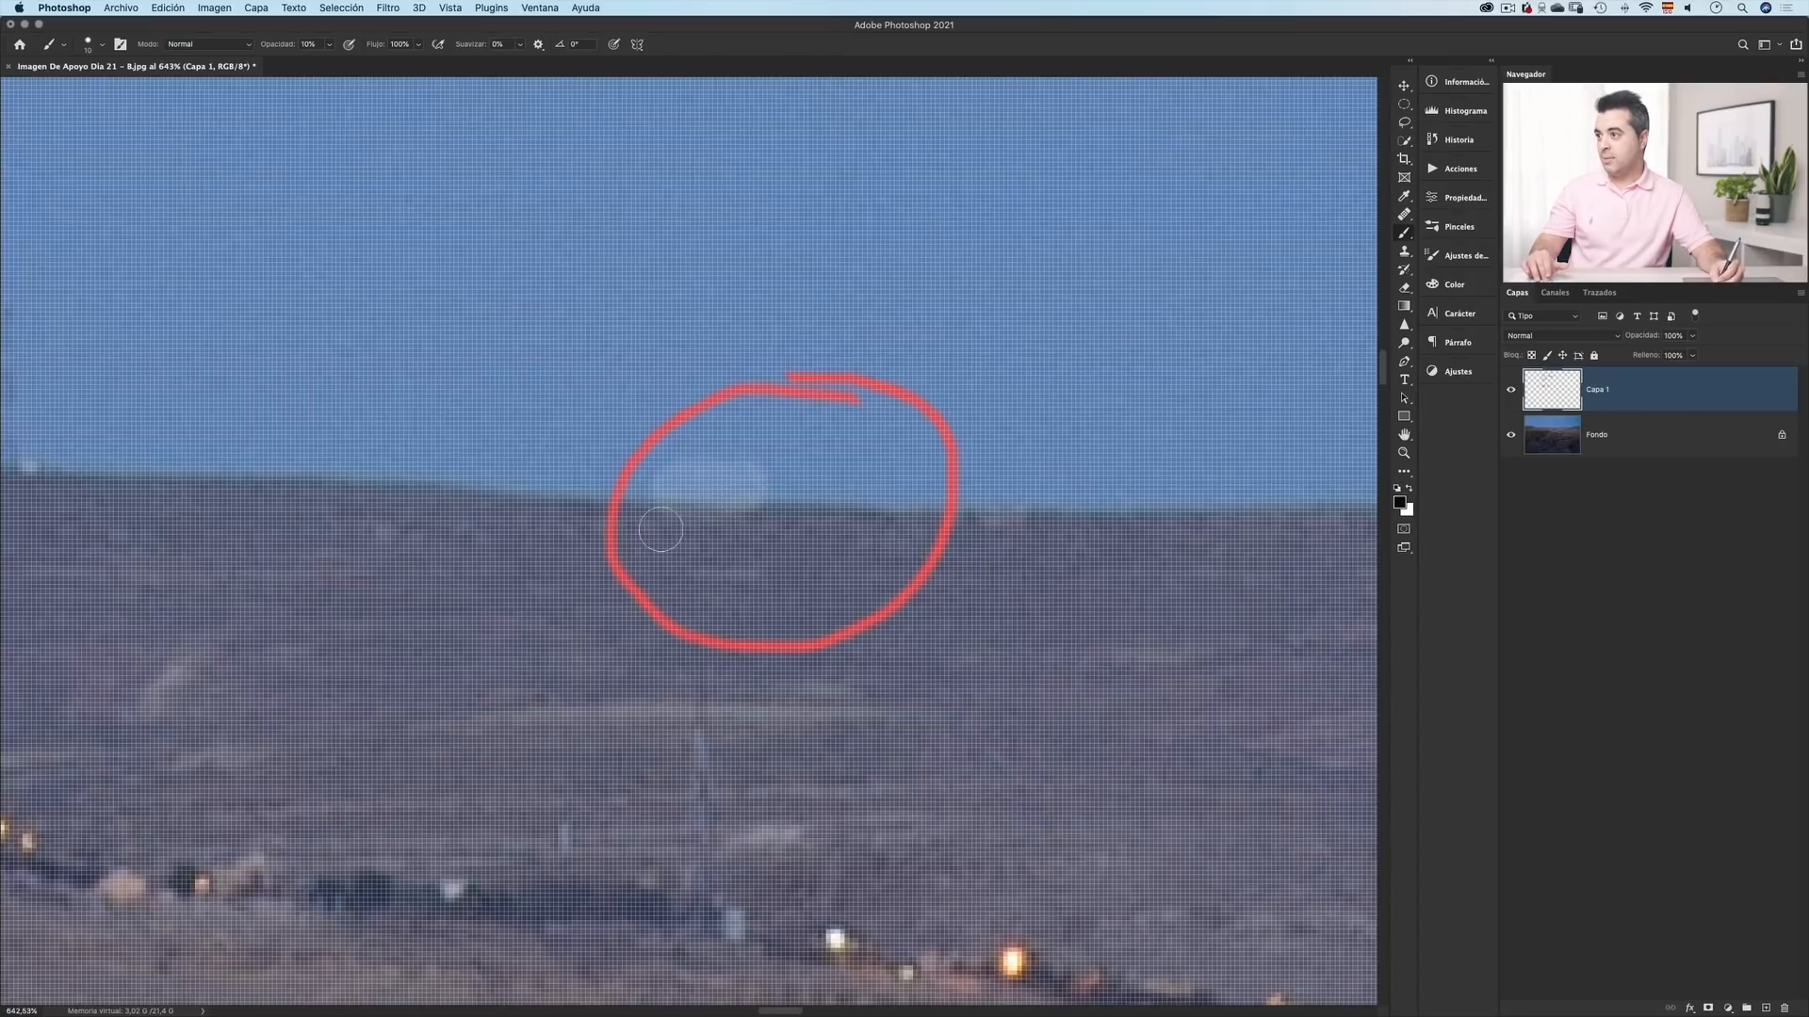
drag(705, 554, 736, 550)
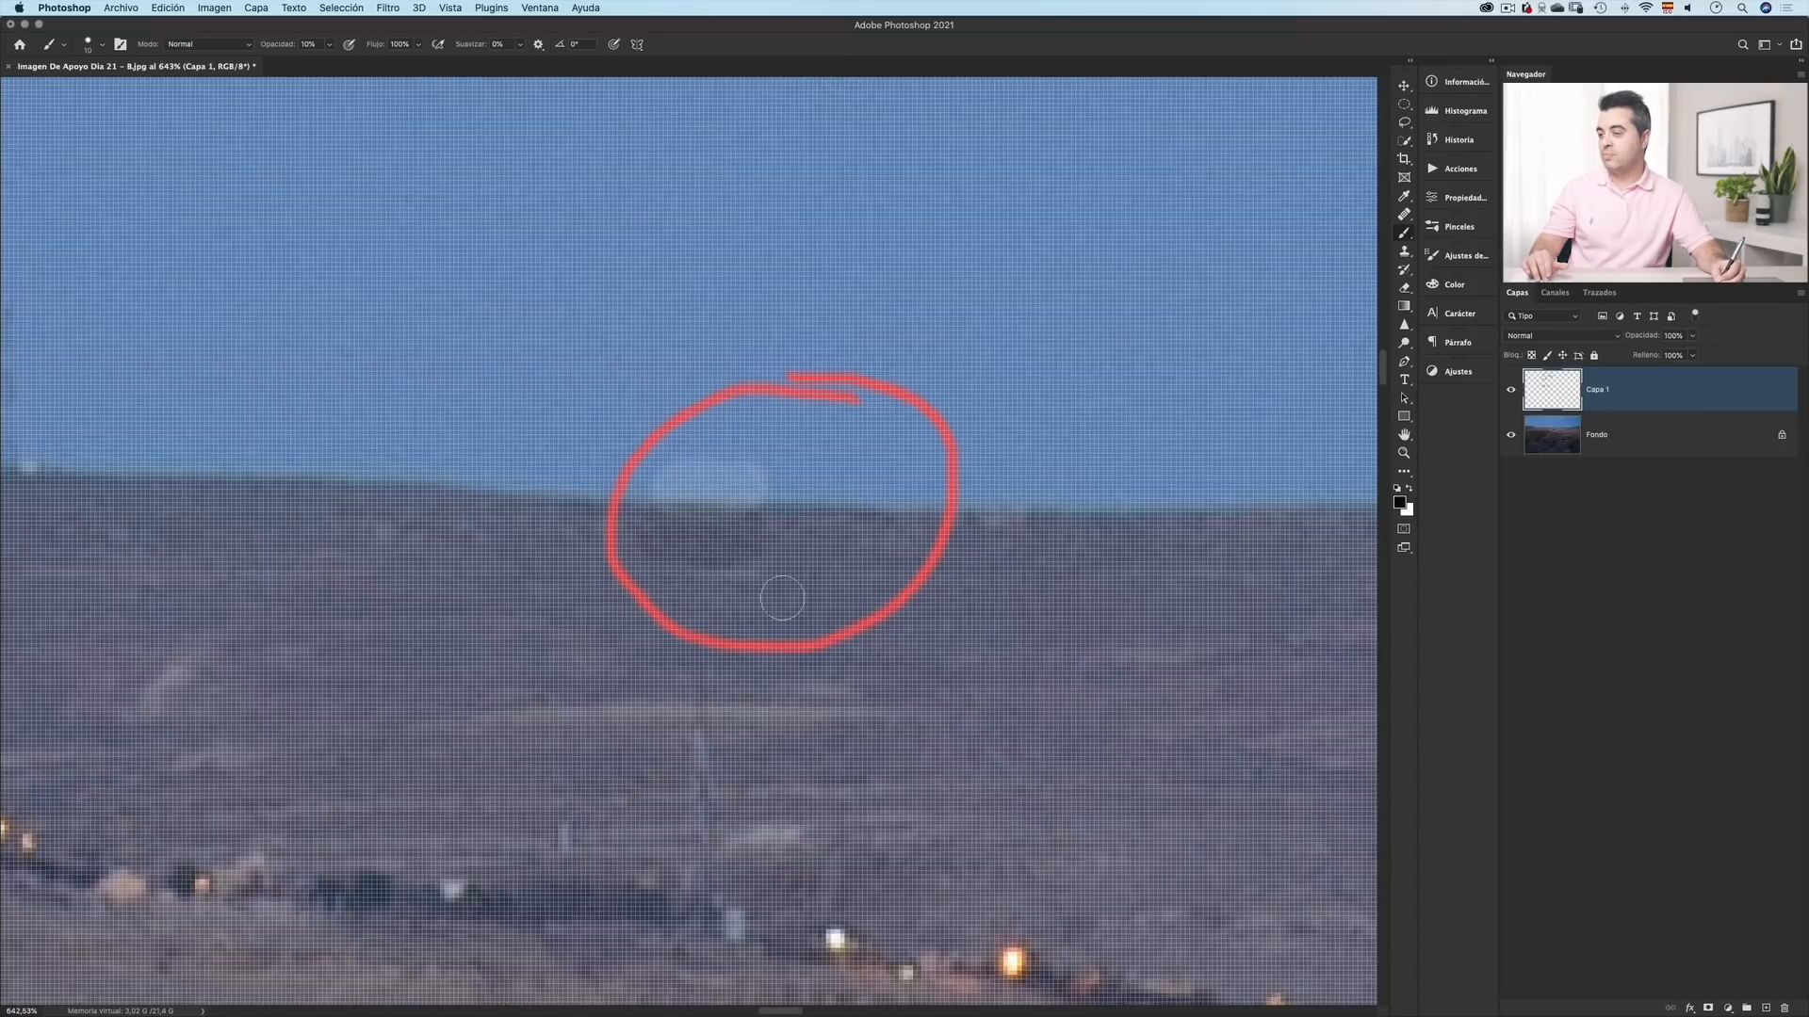
- At 50% brush opacity, paint a second white patch above and black patch below the horizon, beside the faint pair
key(5)
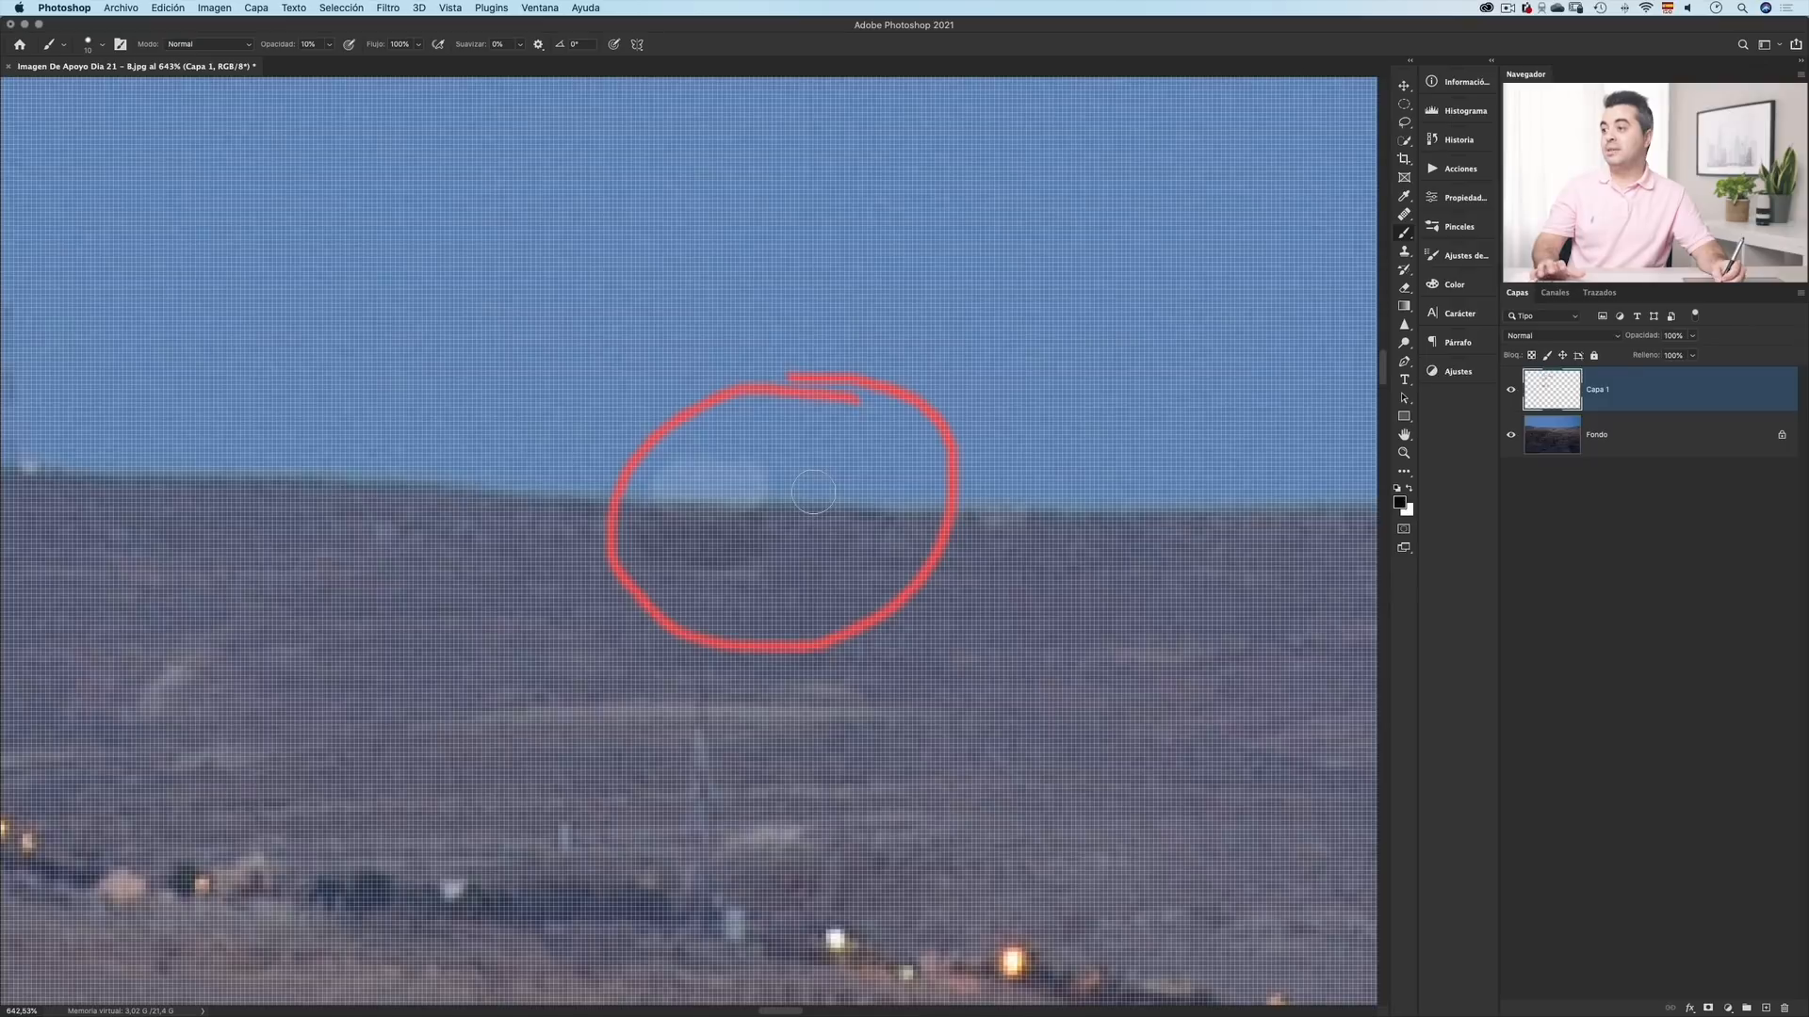
click(808, 492)
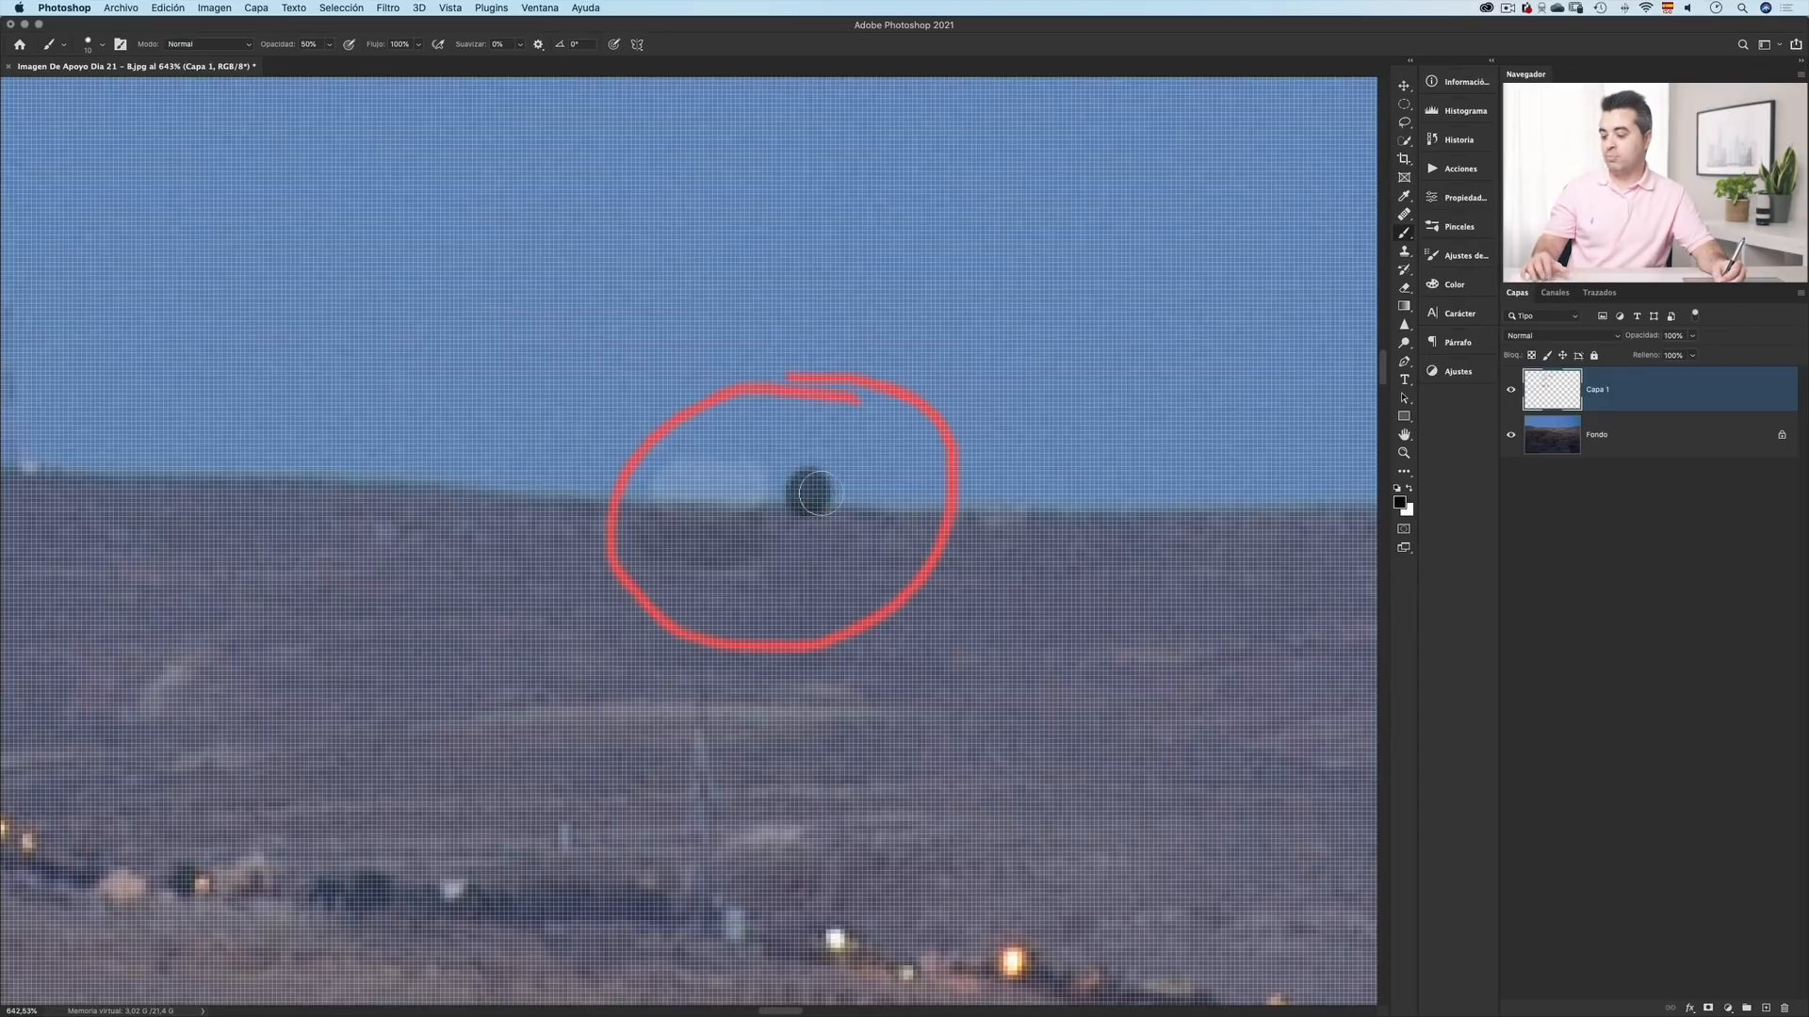
key(super+z)
key(x)
drag(807, 490, 859, 488)
key(x)
drag(791, 539, 856, 537)
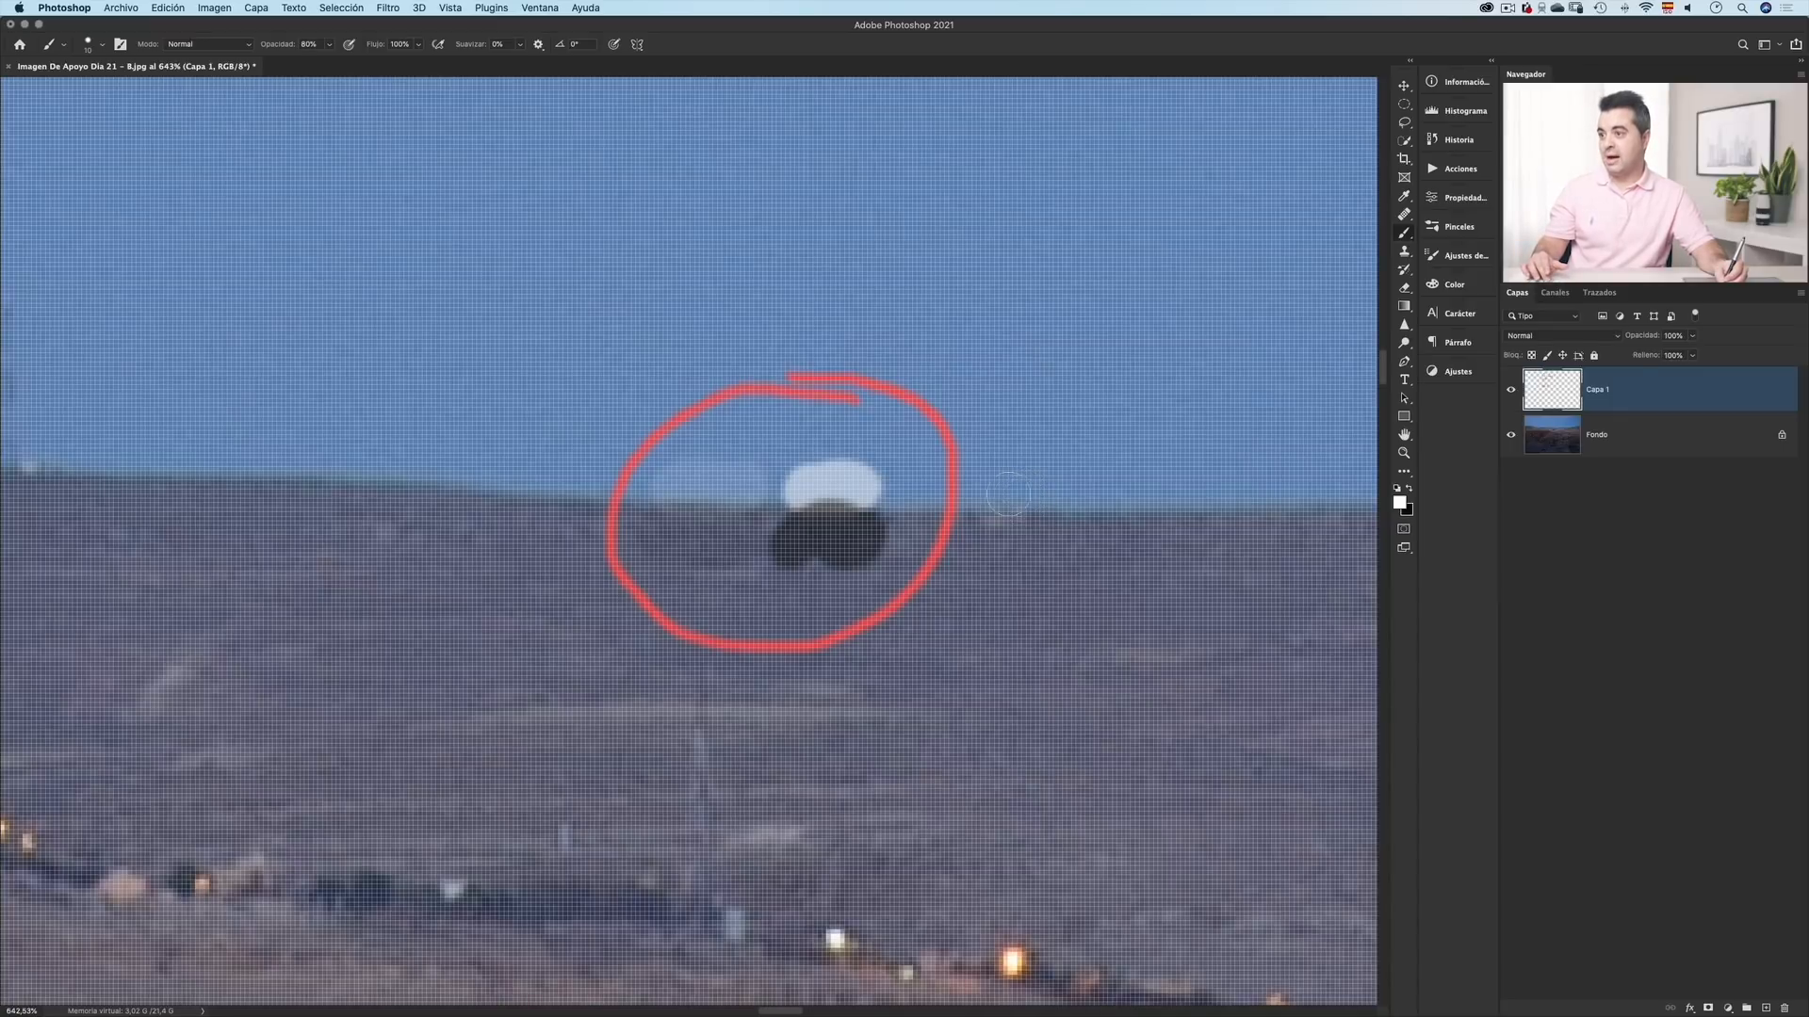
- Just right of the red circle, paint a stronger white patch above the horizon and a black patch below it
drag(1008, 494, 1051, 490)
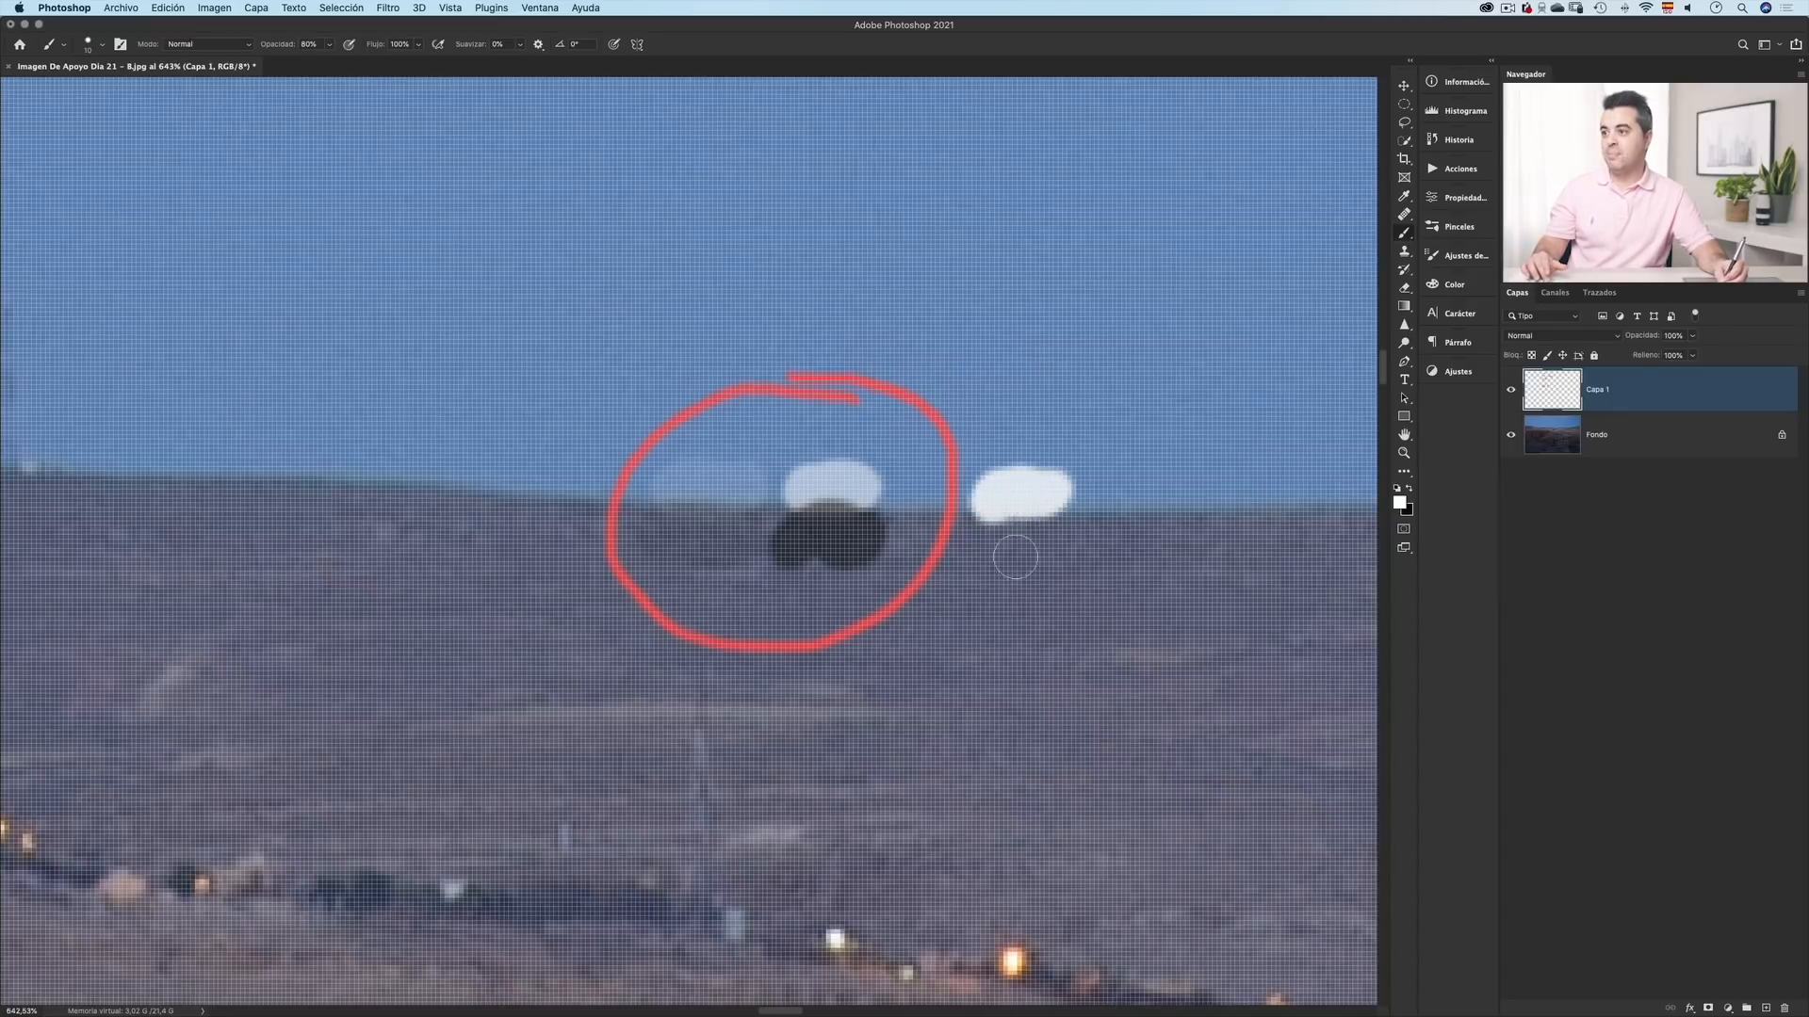
key(x)
drag(975, 538, 1046, 538)
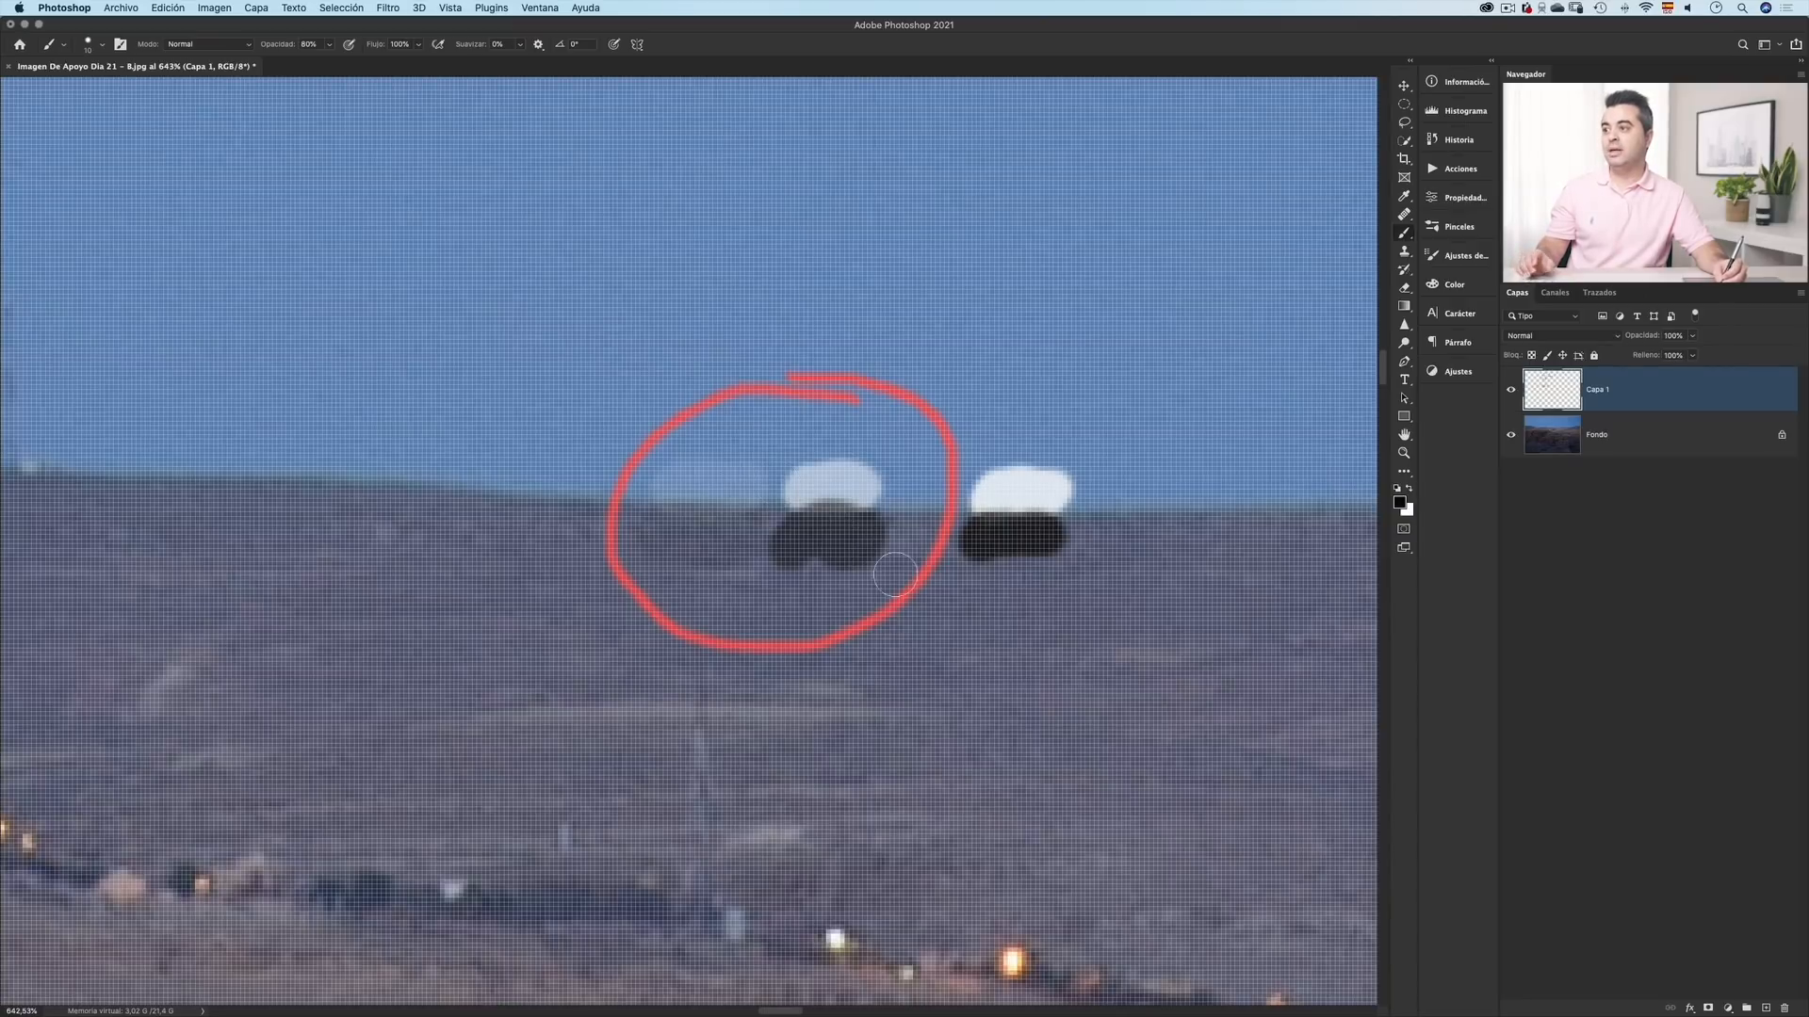
- Paint three thin red vertical lines of increasing length across the horizon beside the patches, removing the extra loops around the longest line
key(super+space)
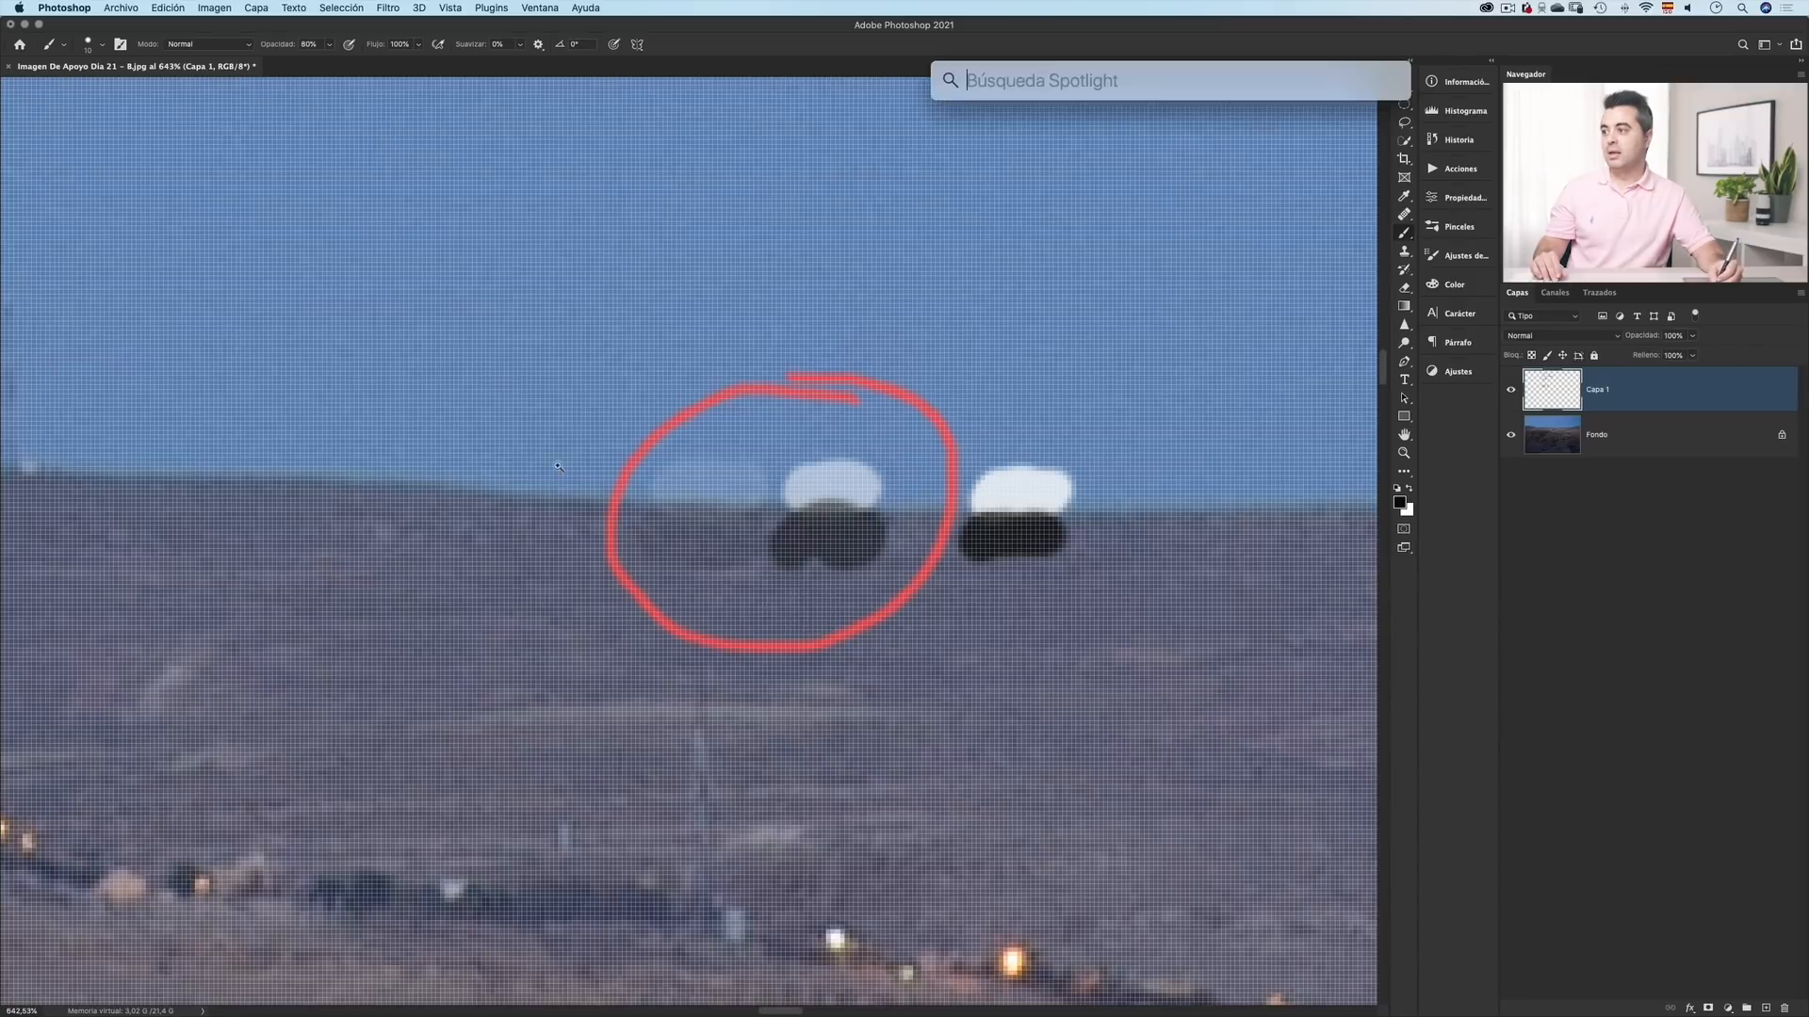
drag(545, 462, 660, 541)
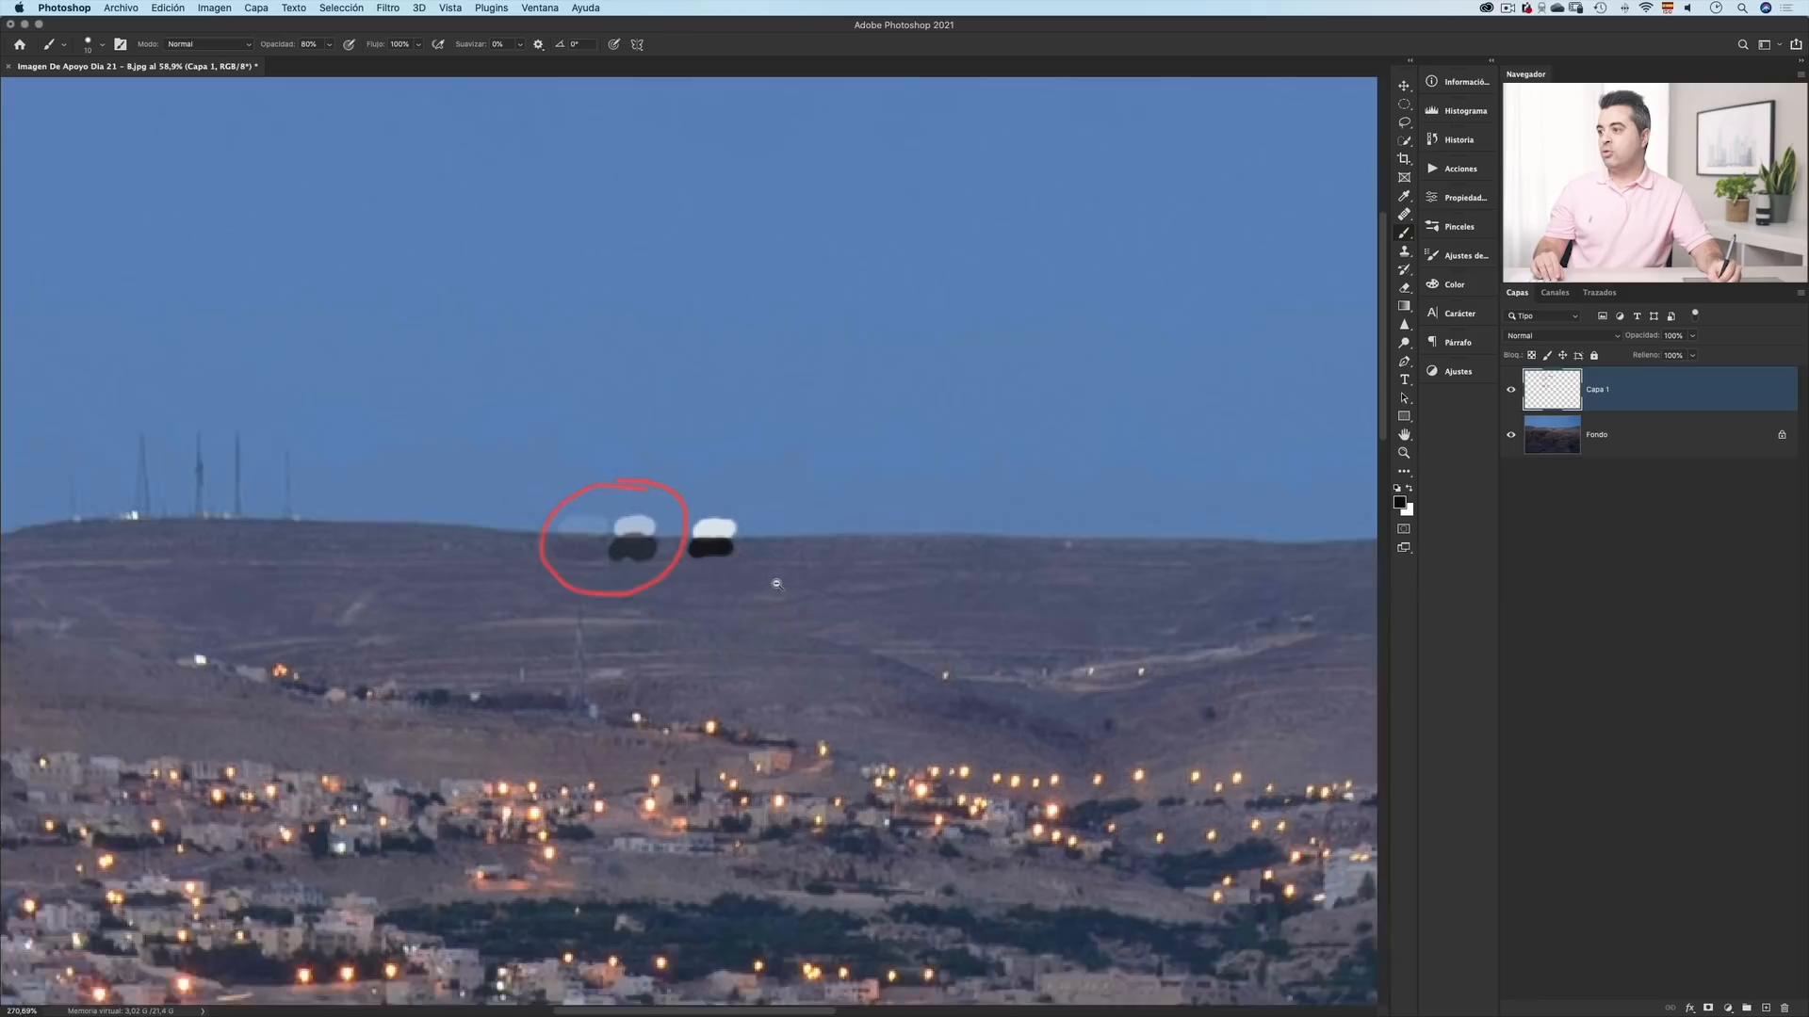
scroll(562, 531, up, 5)
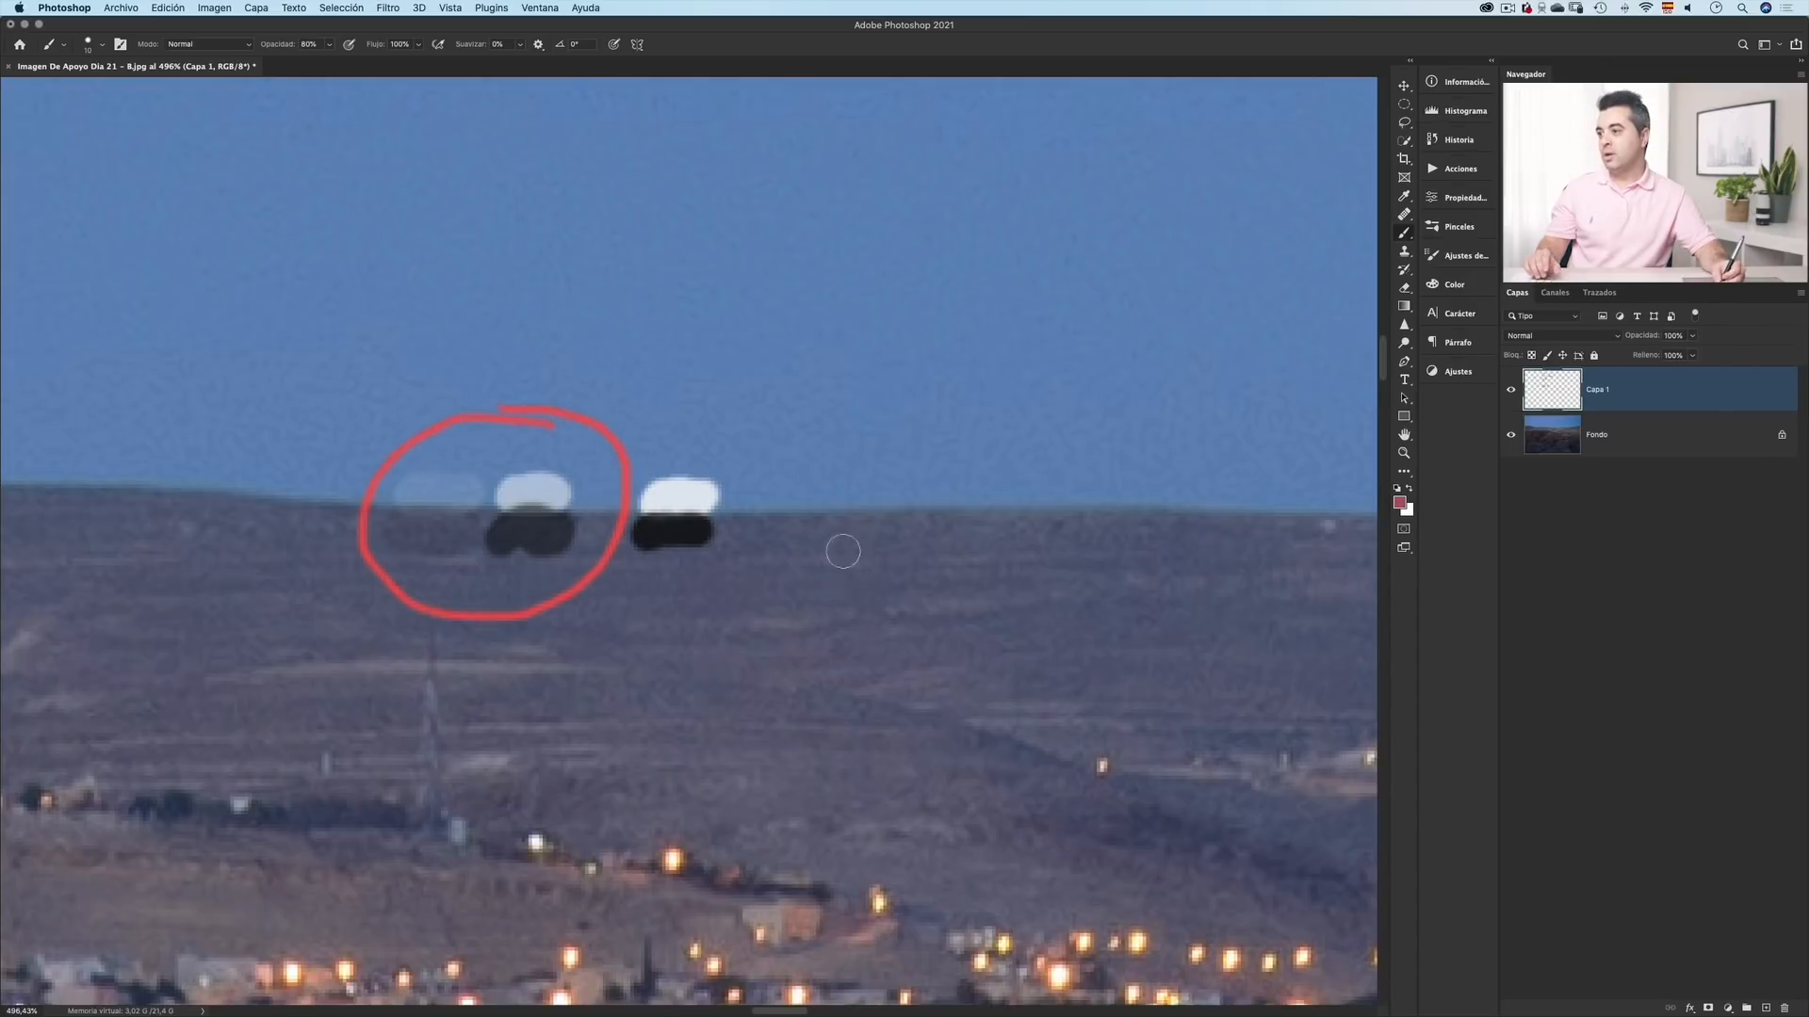
drag(804, 494, 784, 495)
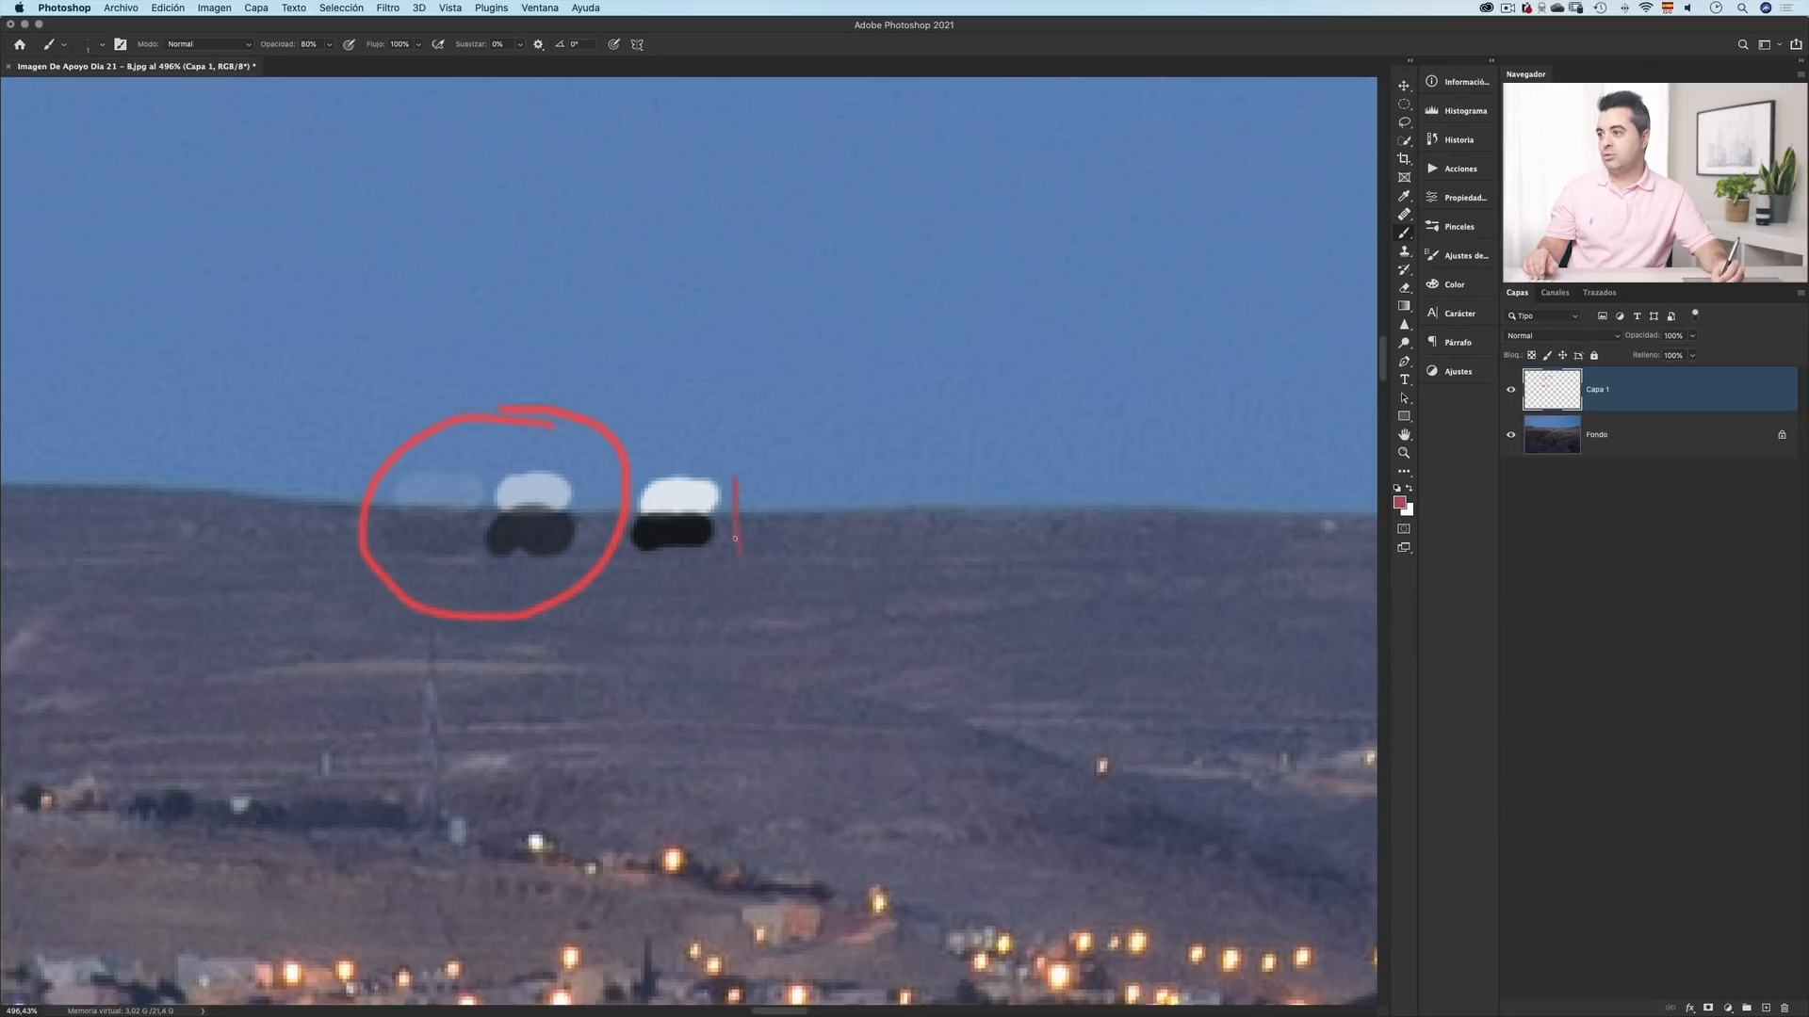
key(0)
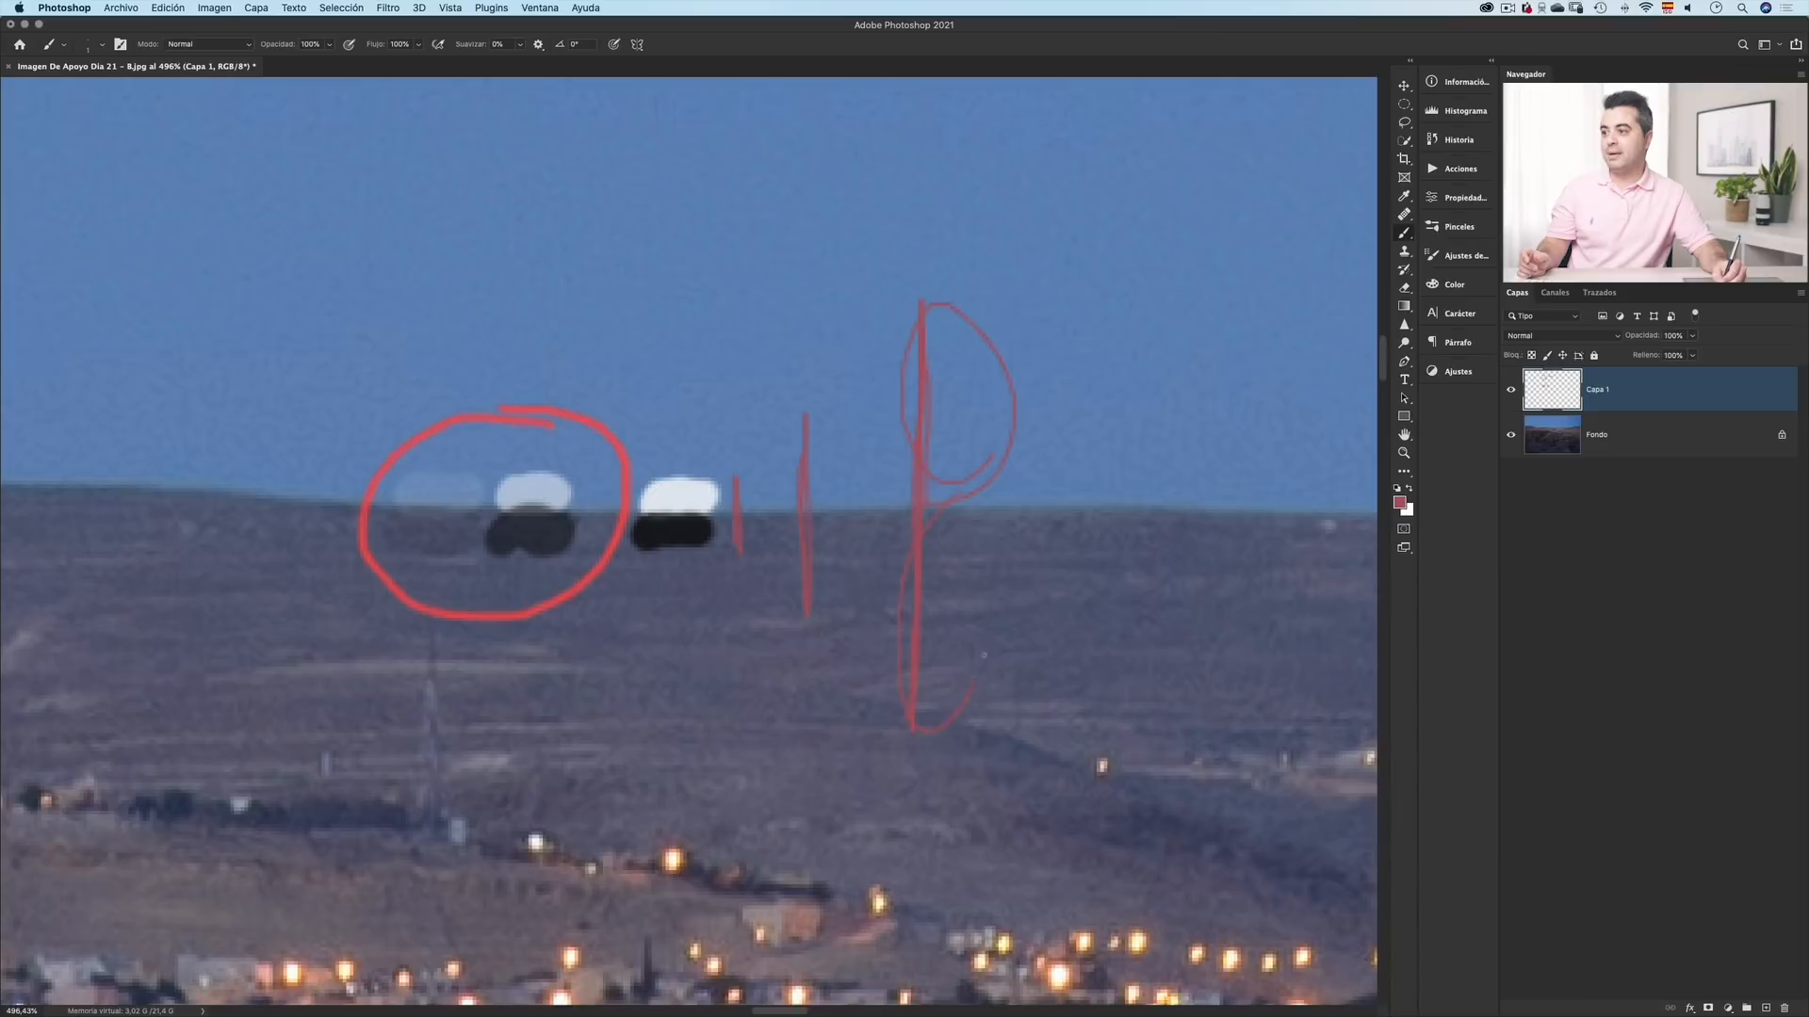
key(super+z)
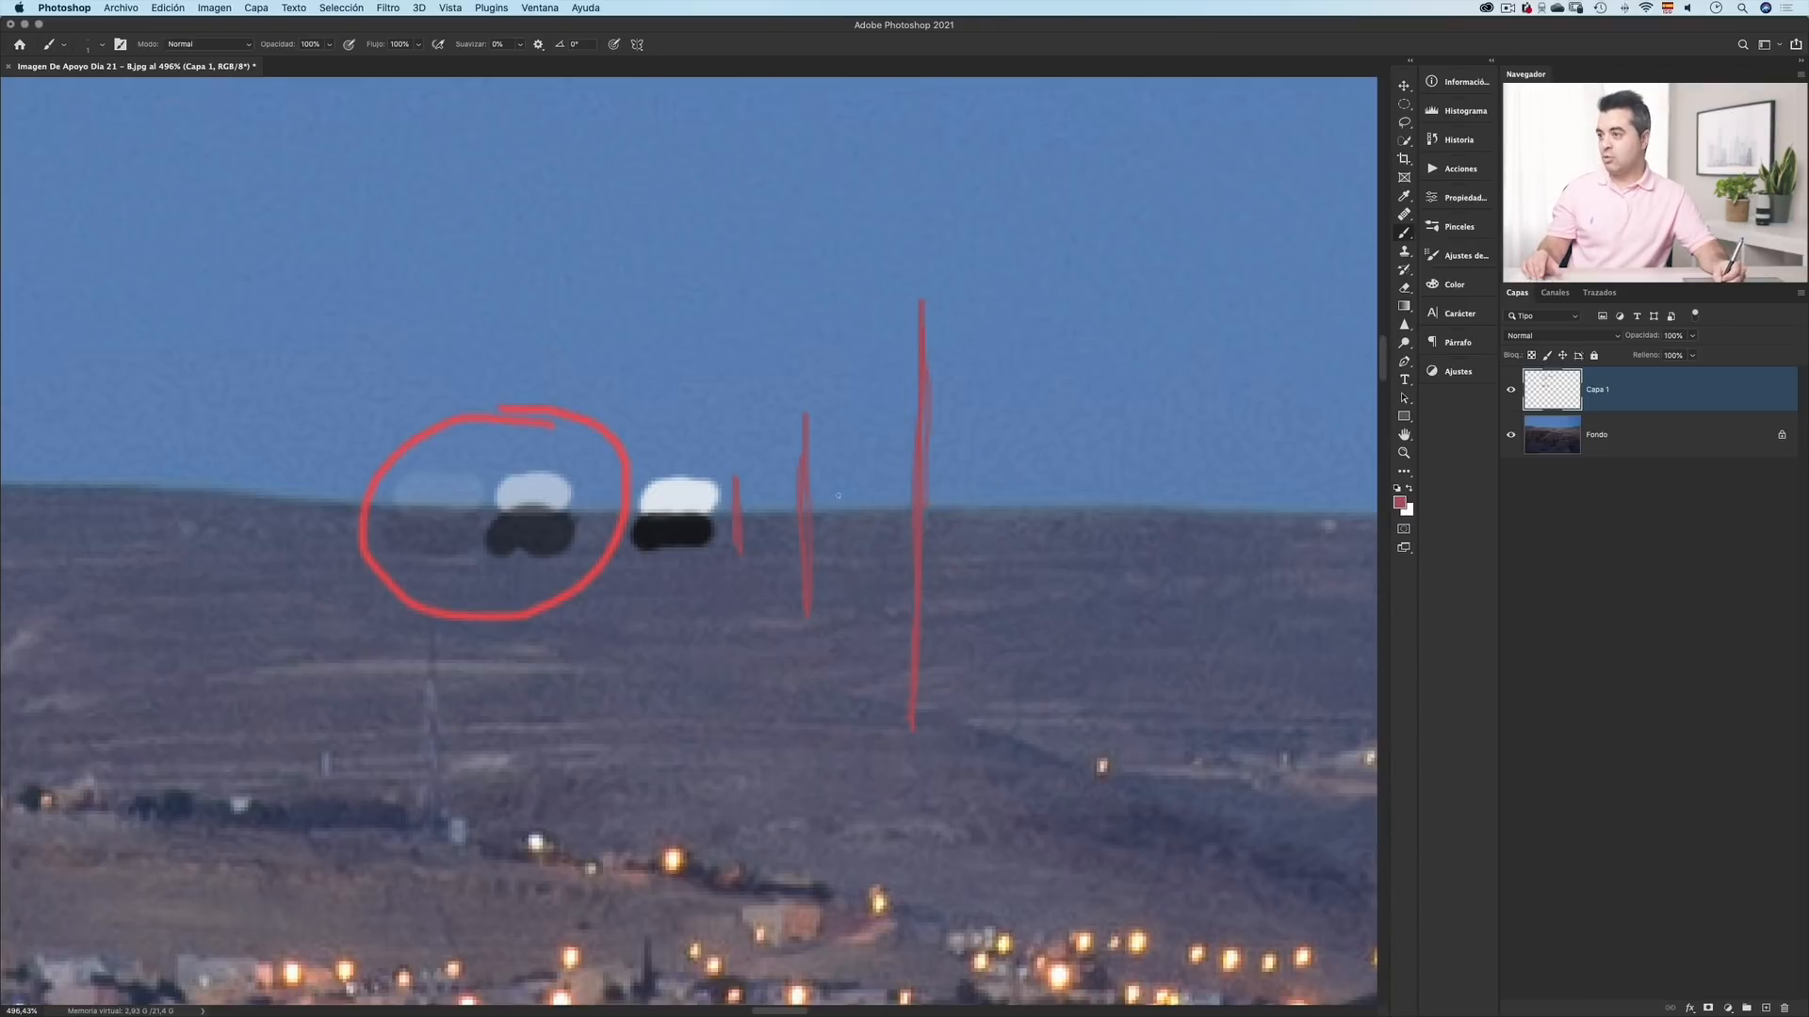
- With a larger brush at 100% opacity, paint white columns above and black columns below the horizon along the two longer red lines
drag(882, 500, 857, 491)
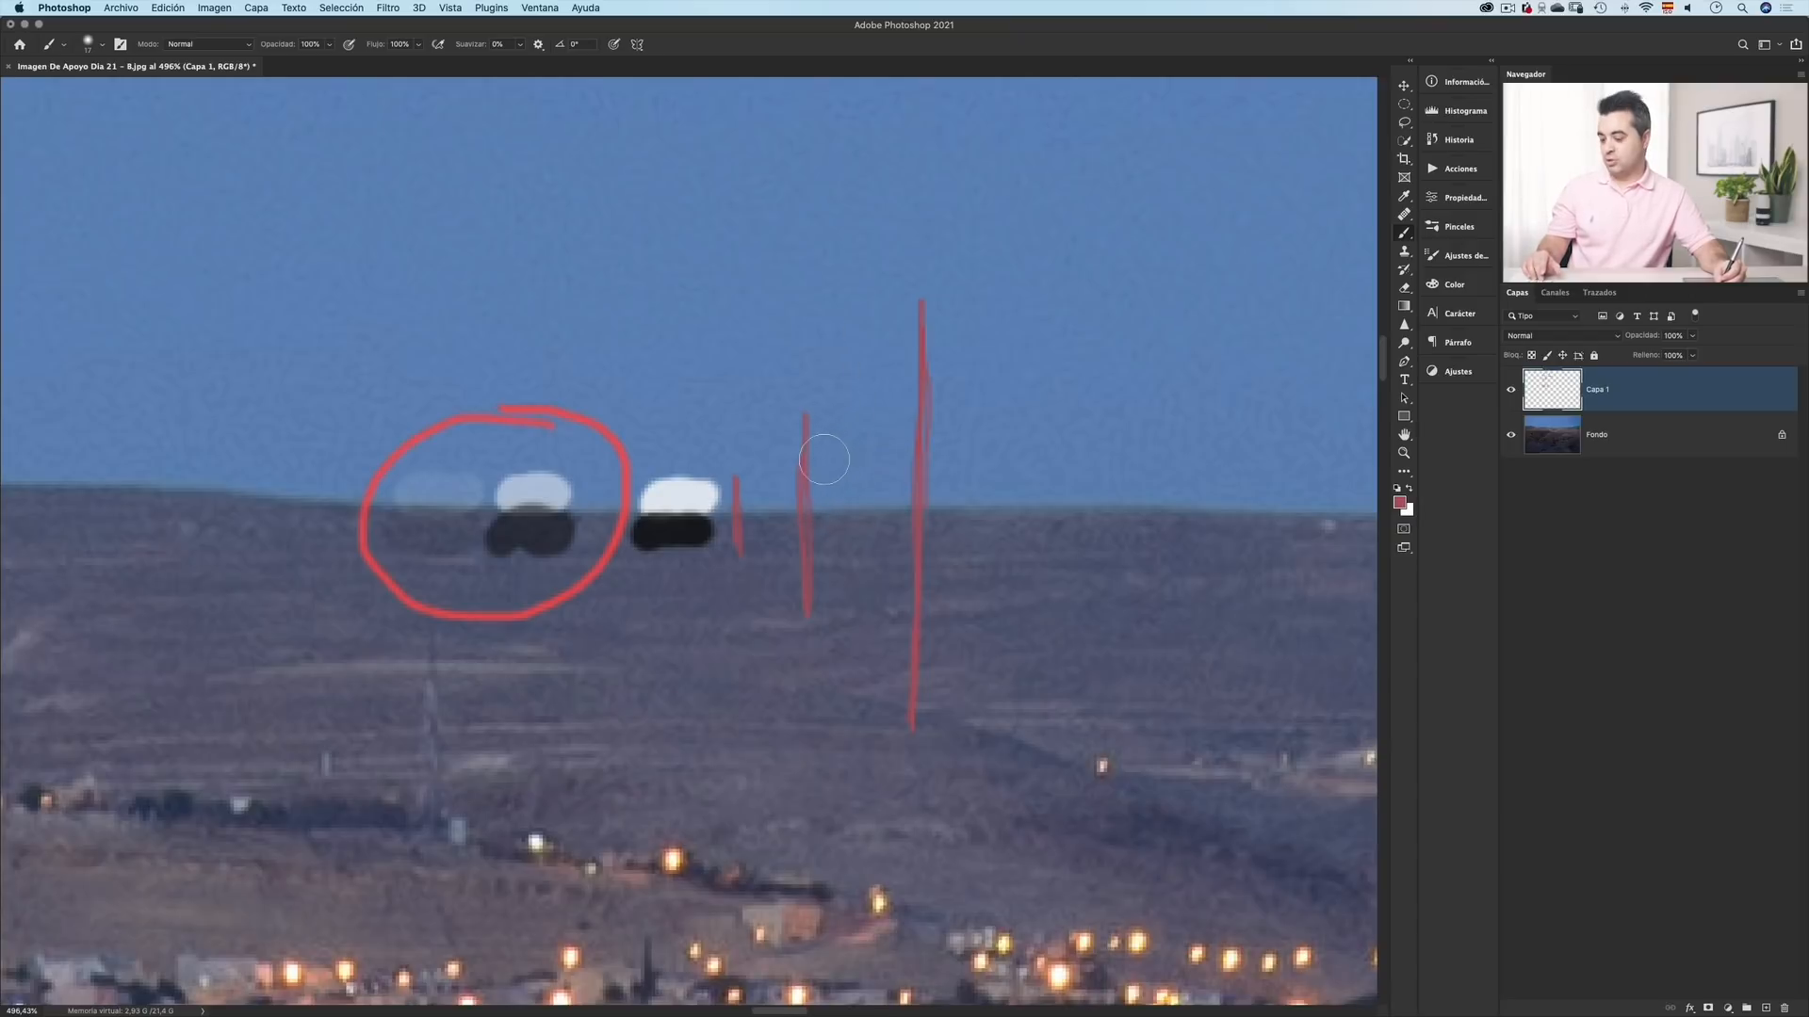
key(d)
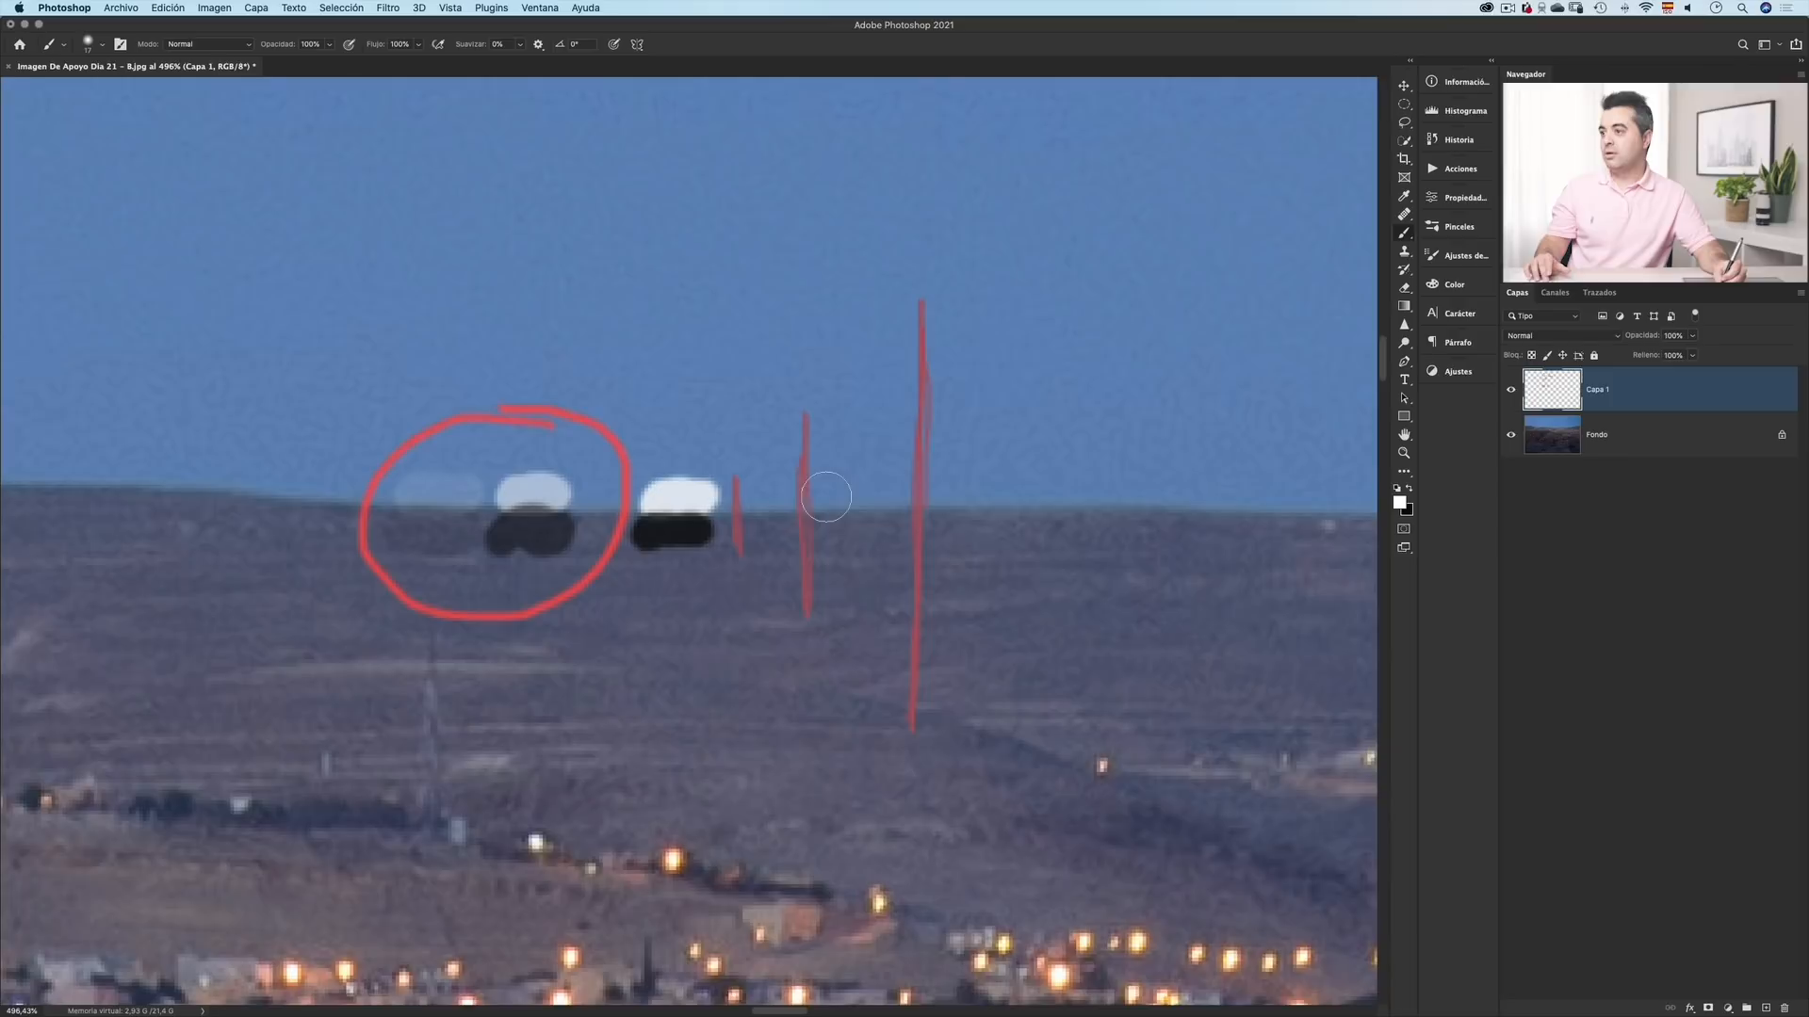
mouse_move(826, 497)
mouse_down()
mouse_move(829, 426)
mouse_move(829, 594)
mouse_up()
key(x)
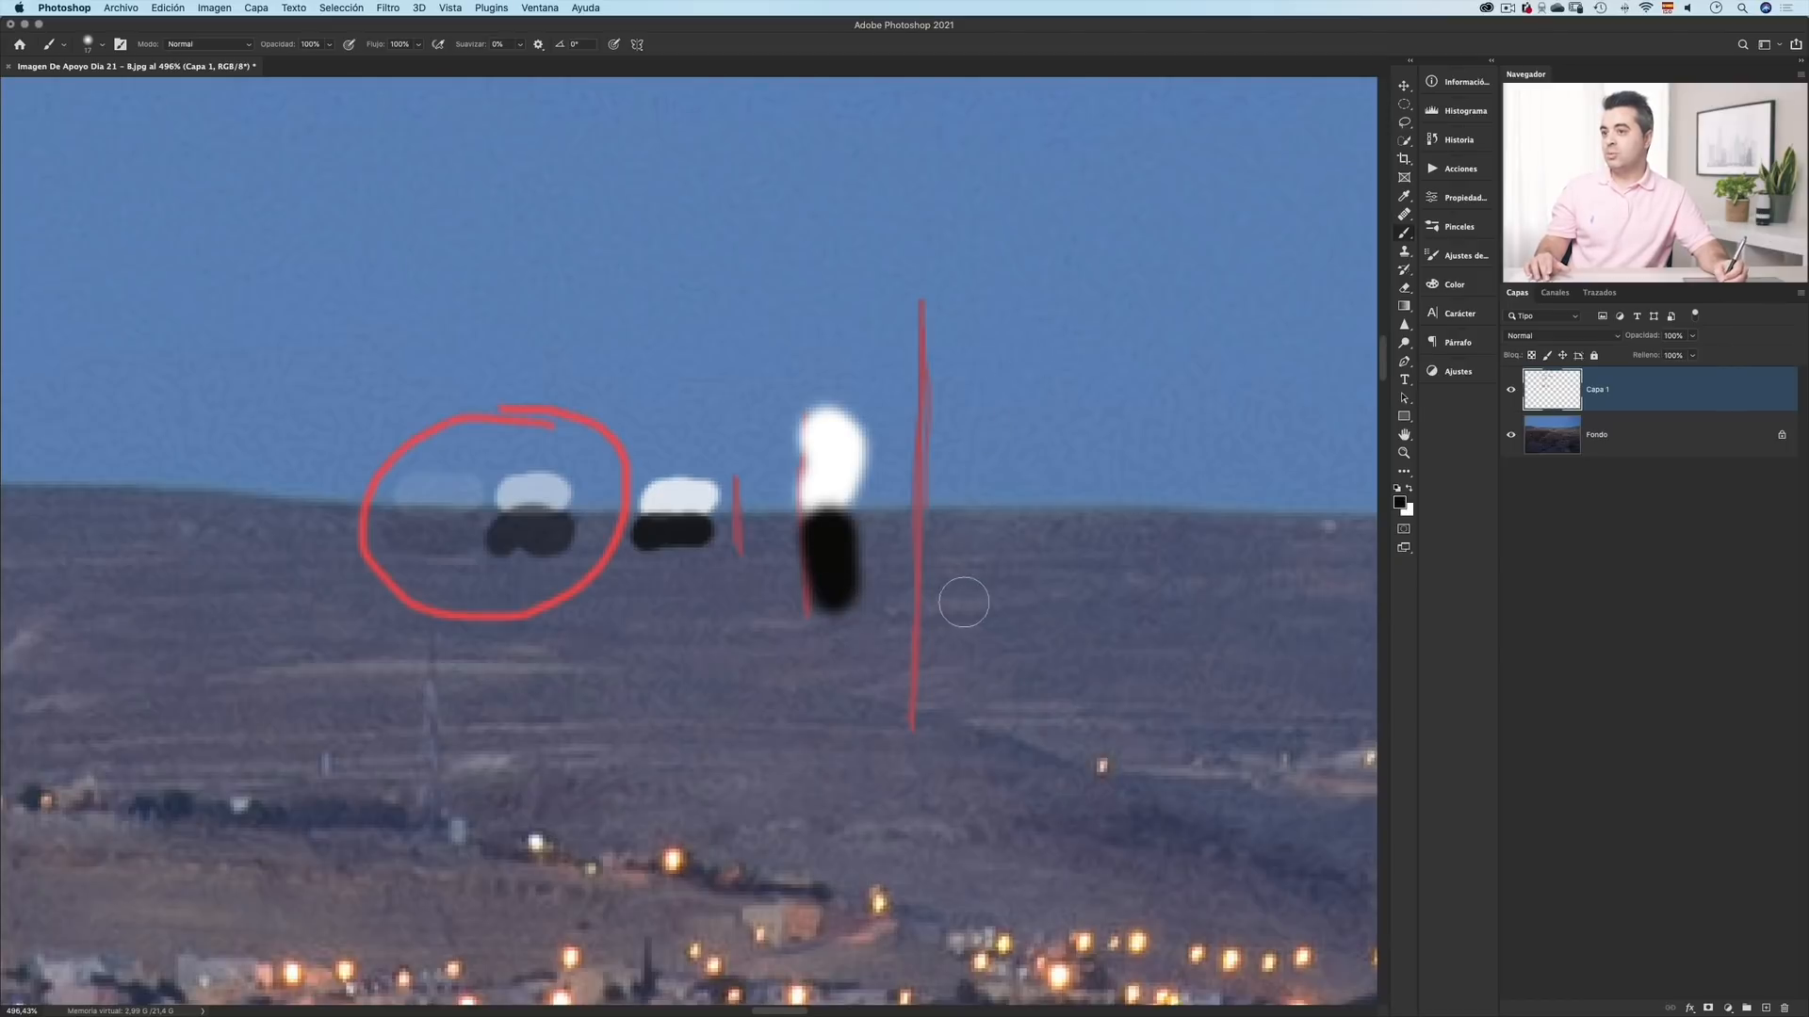
key(x)
mouse_move(945, 488)
mouse_down()
mouse_move(951, 313)
mouse_move(937, 706)
mouse_up()
key(x)
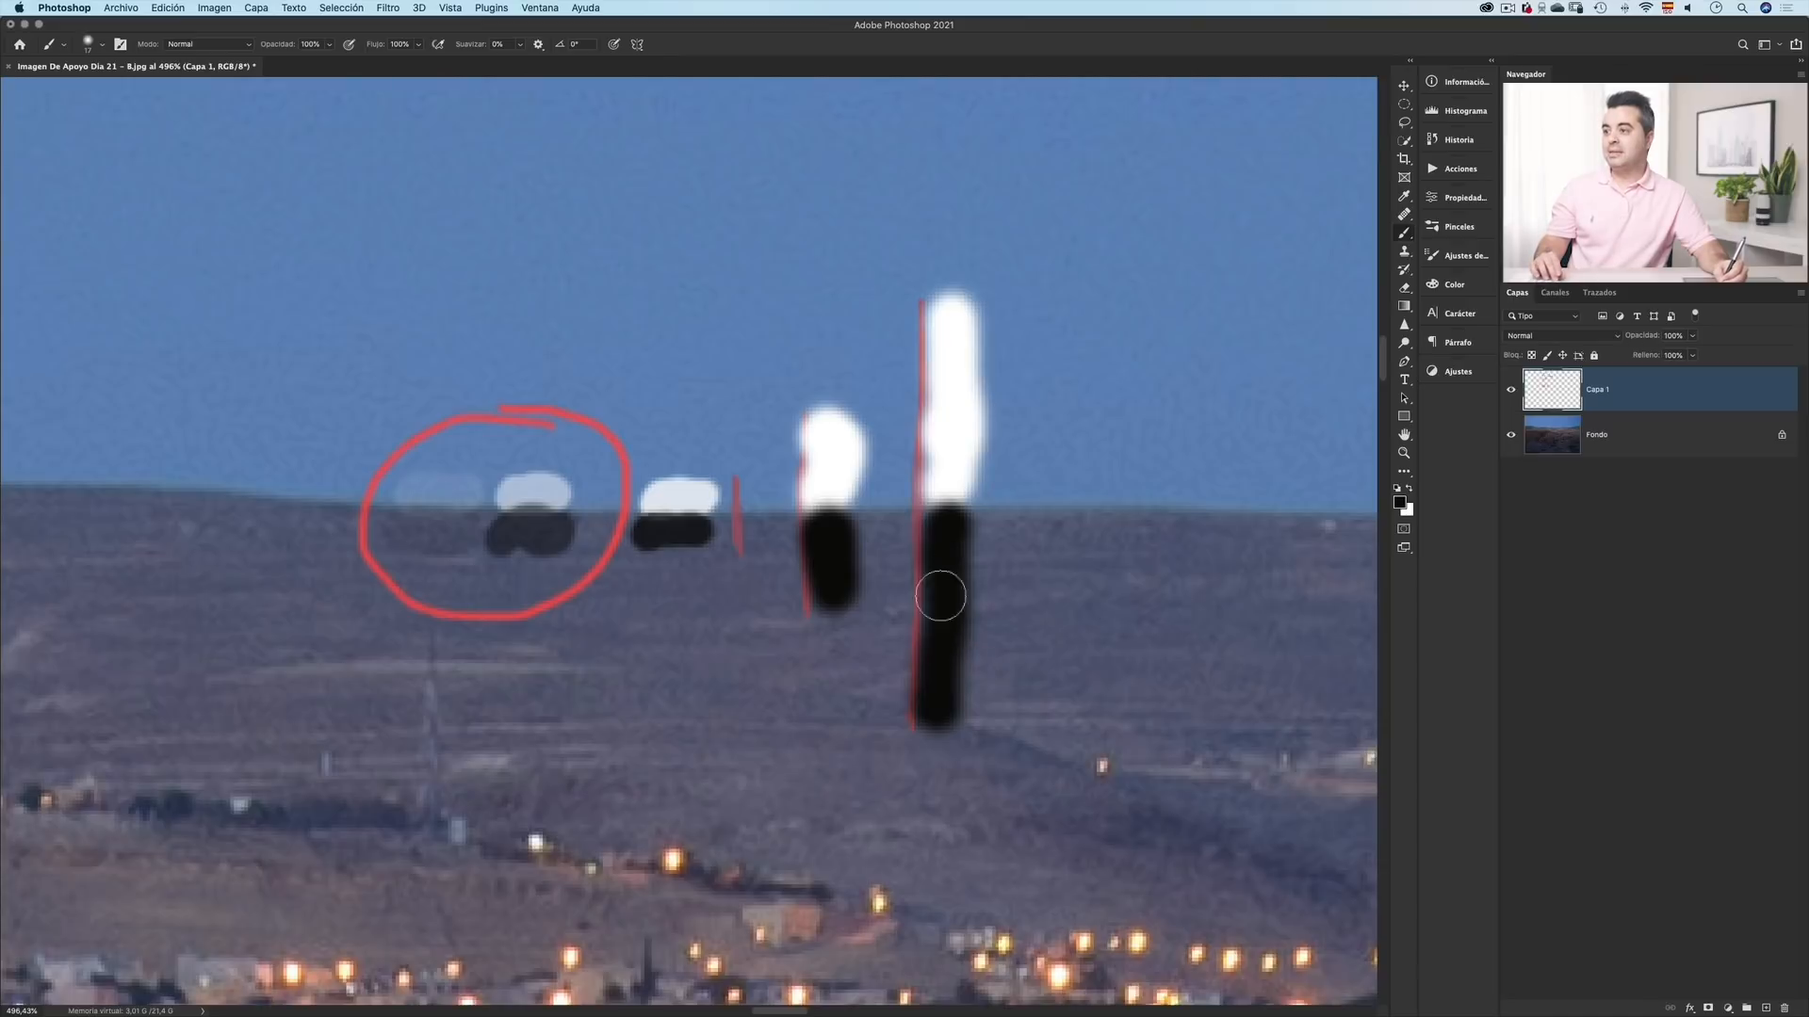
- Examine the painted contrast patches both close up at the horizon and in the full image
scroll(940, 596, right, 2)
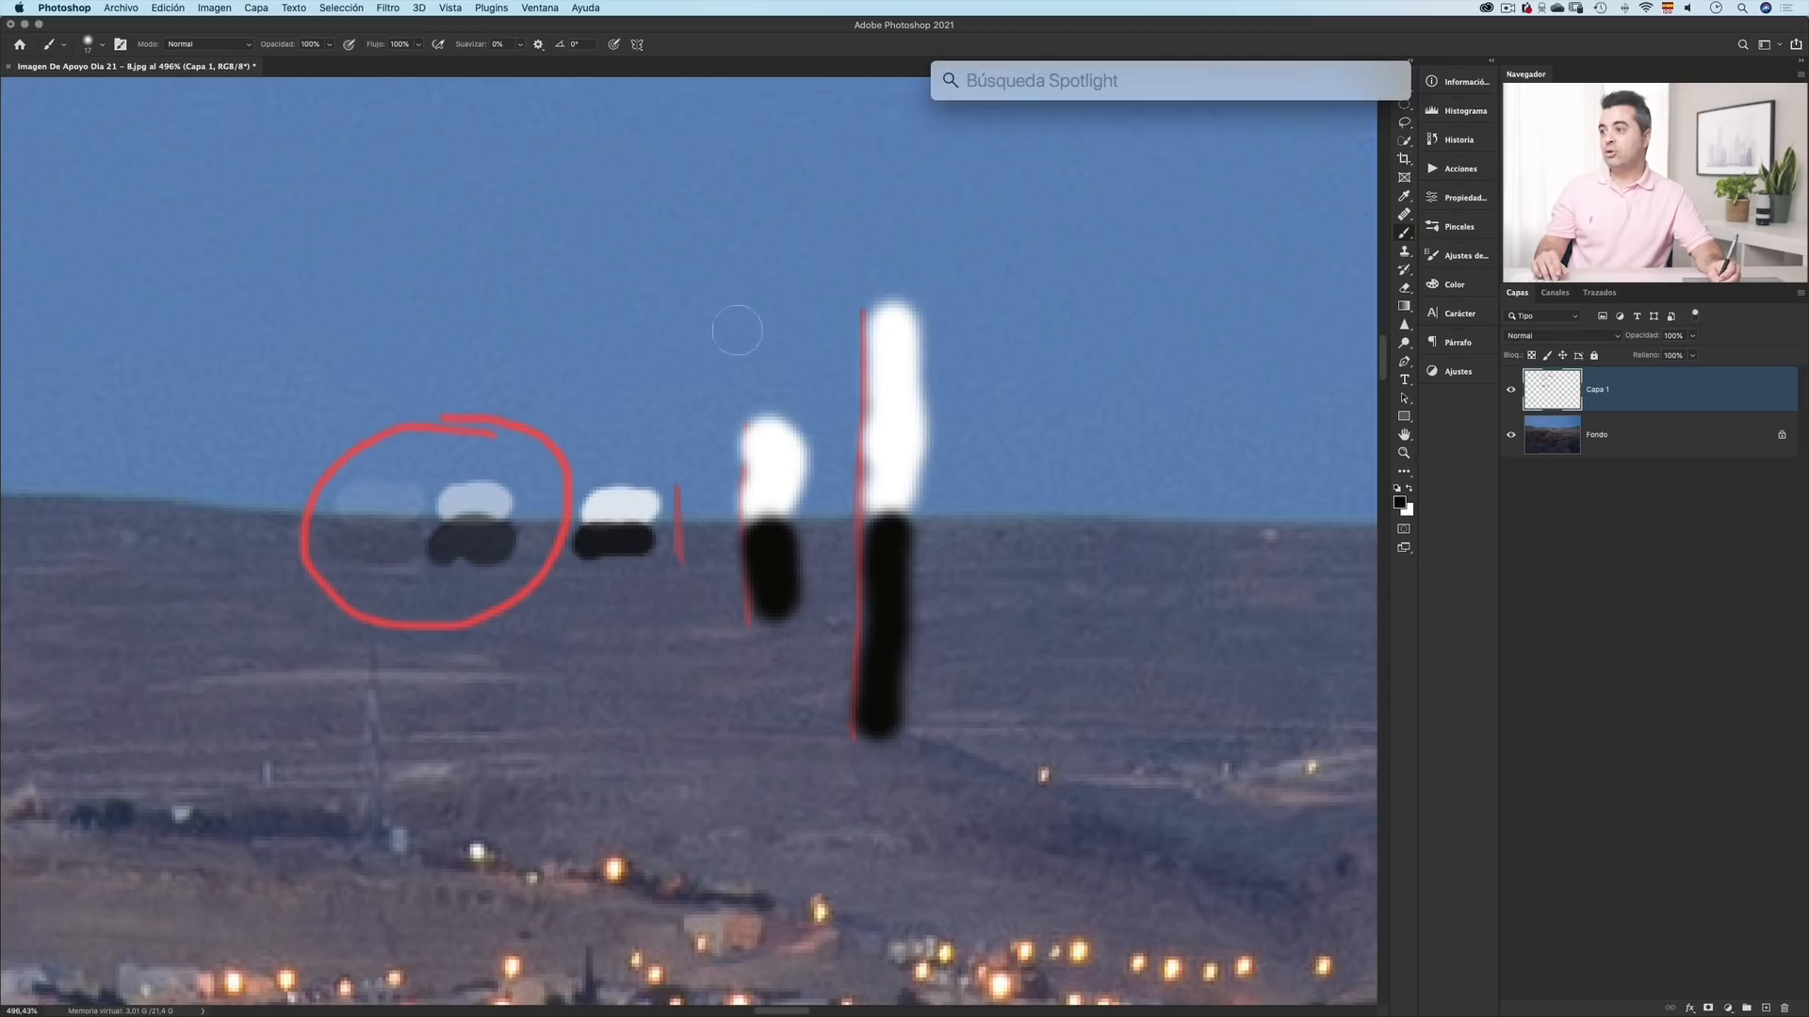
key(Escape)
key(super+0)
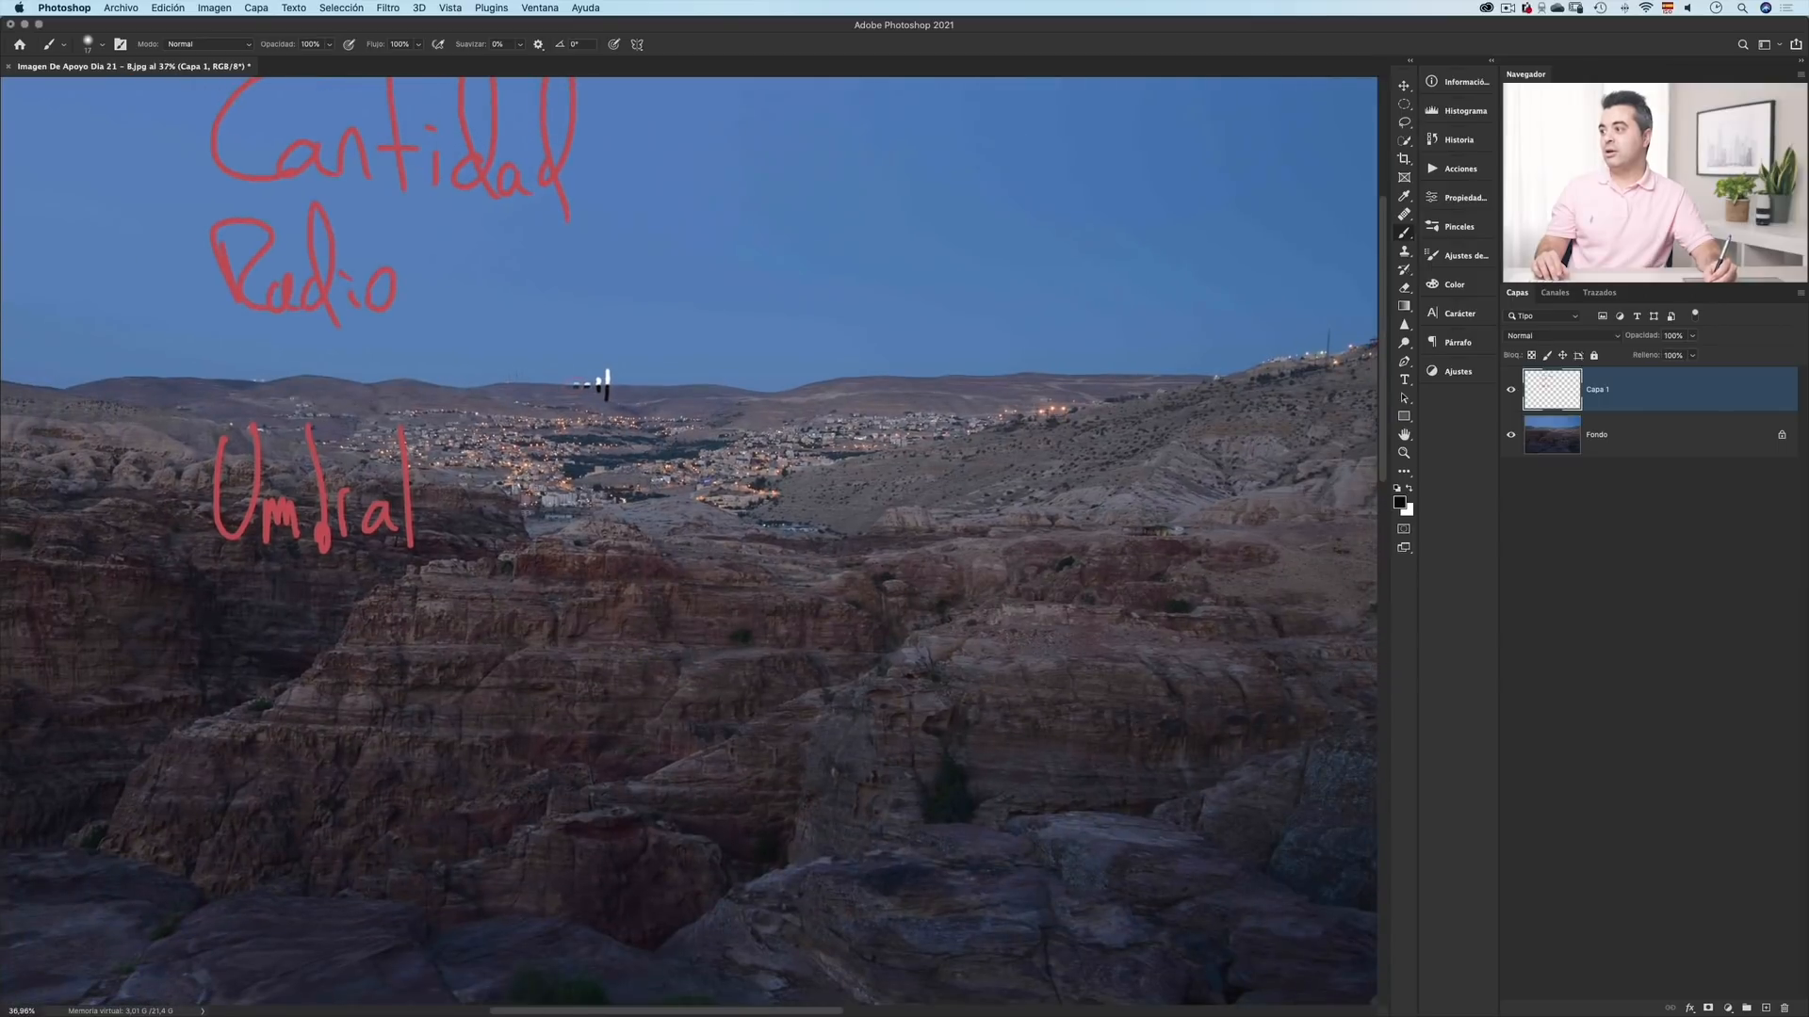
scroll(479, 528, down, 4)
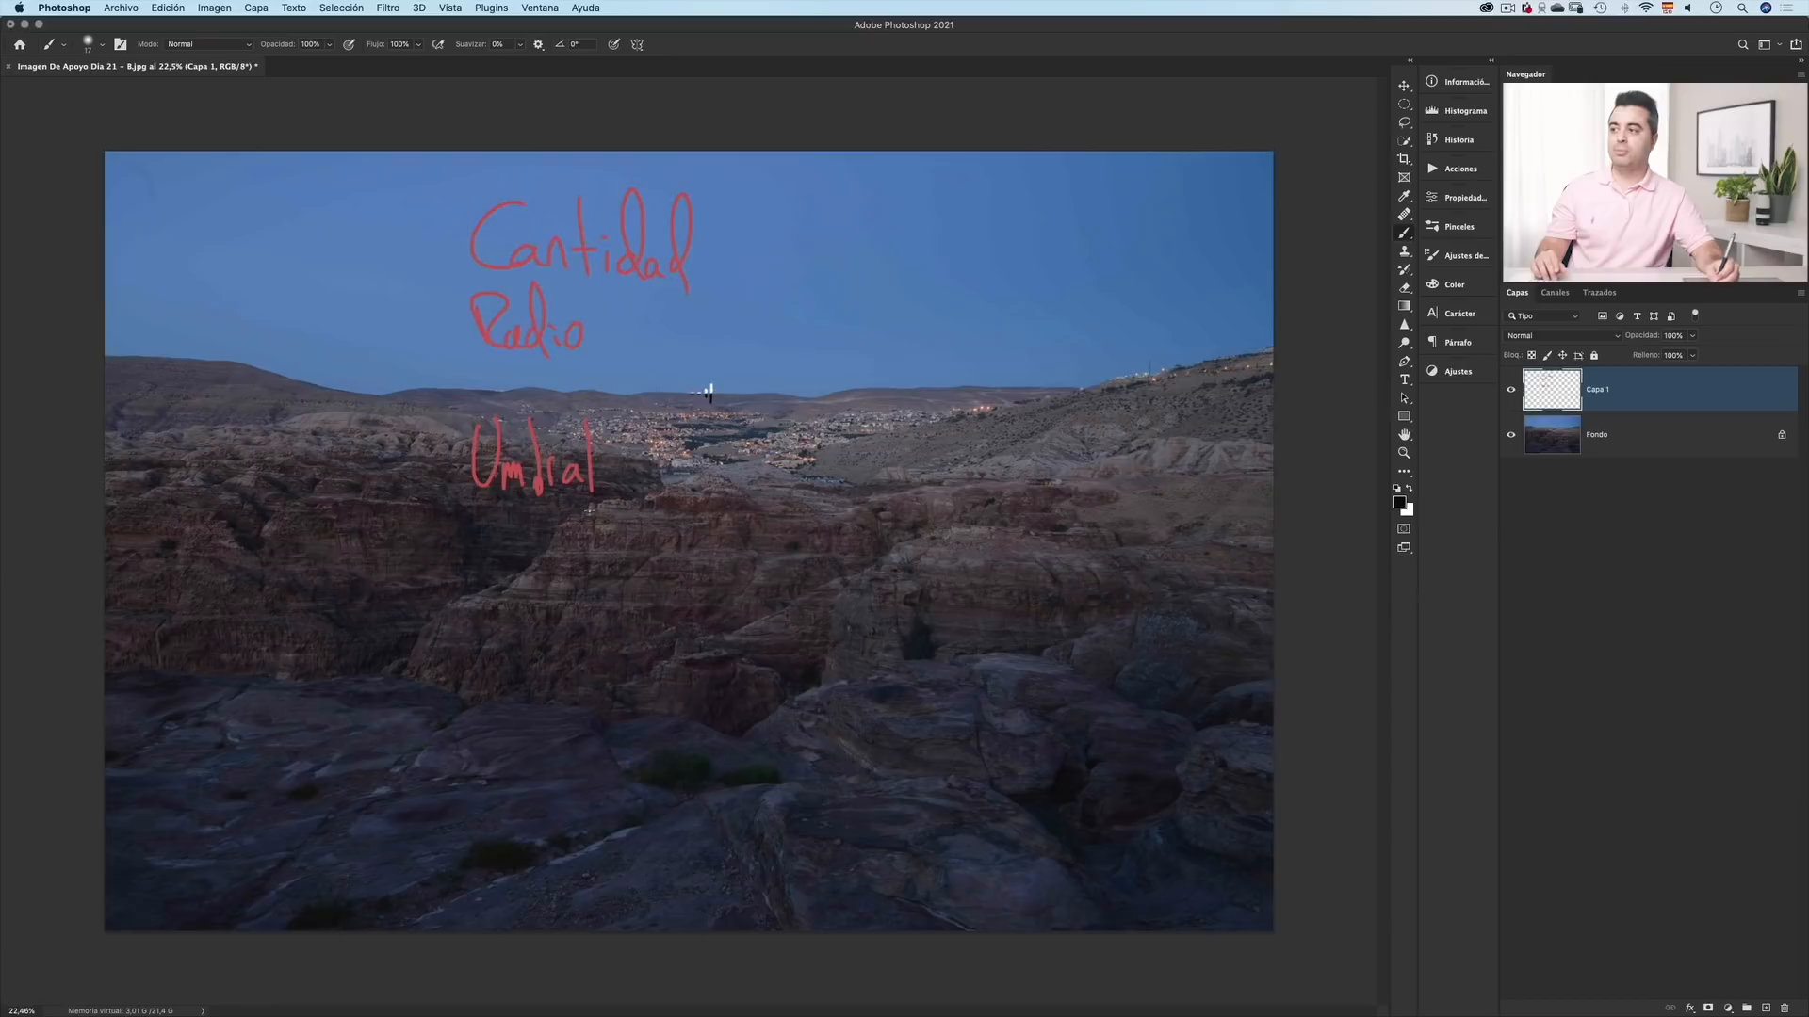
scroll(702, 393, up, 8)
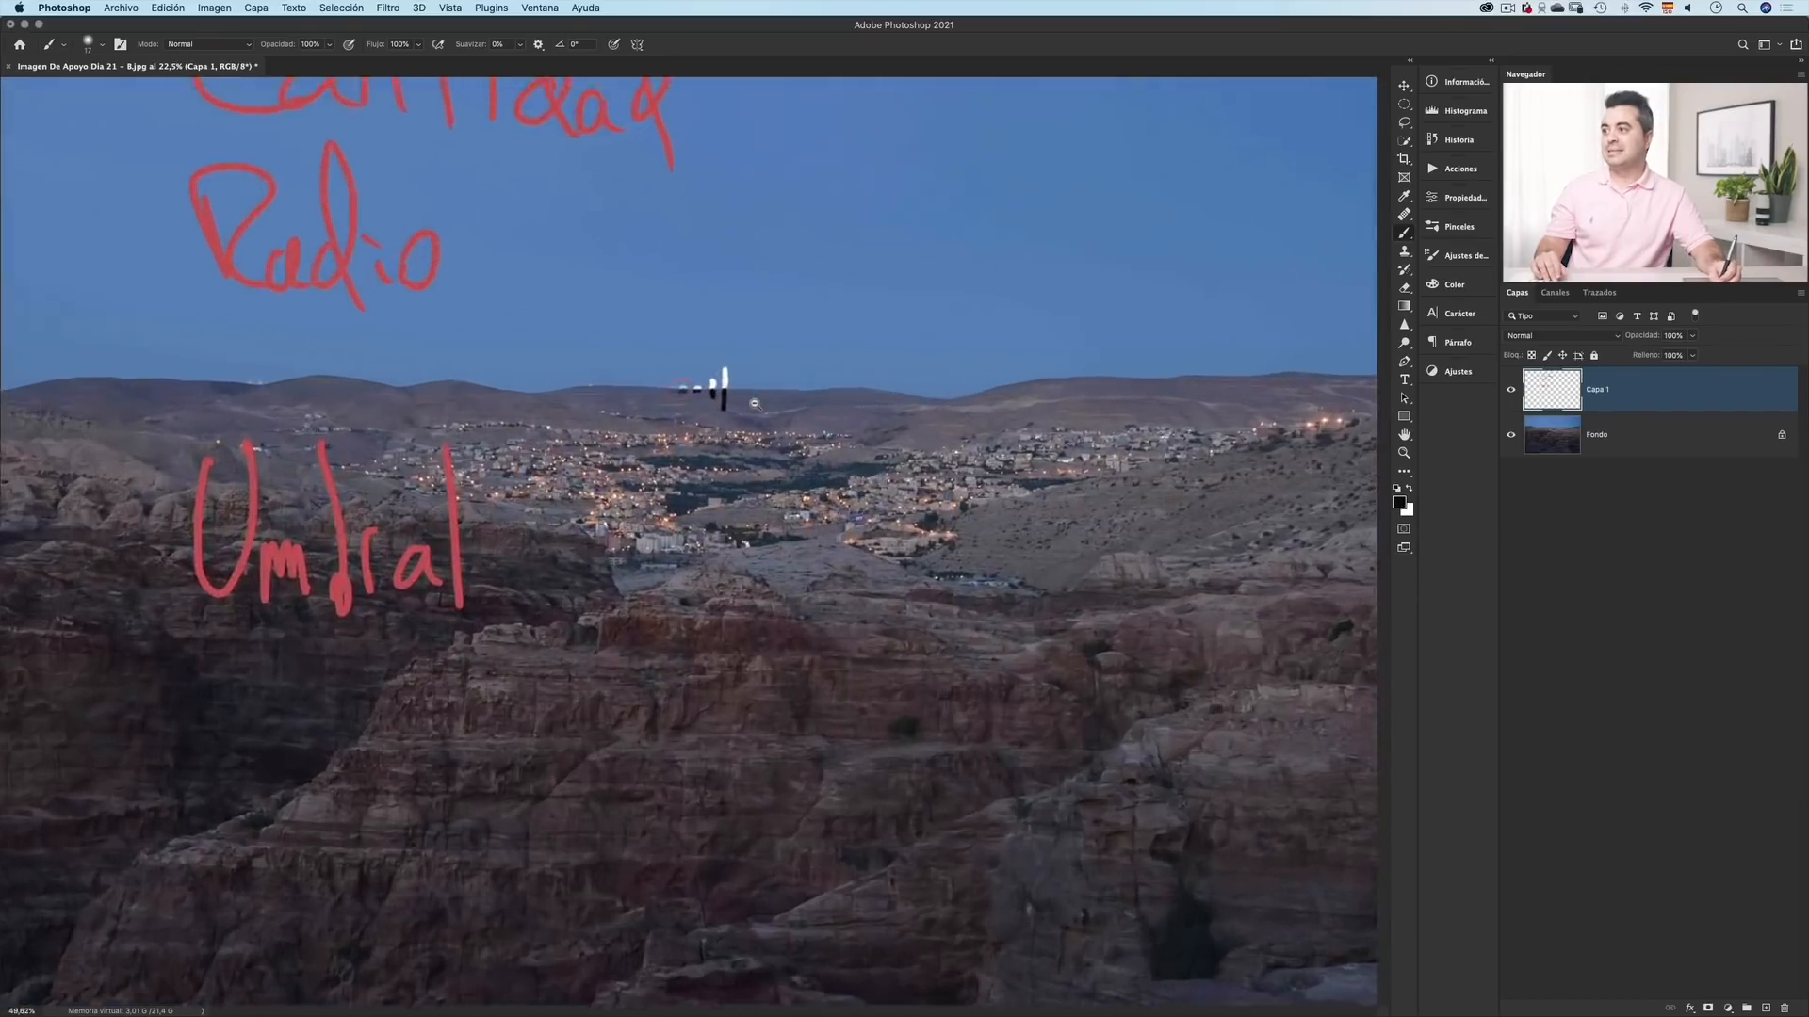
scroll(686, 507, up, 4)
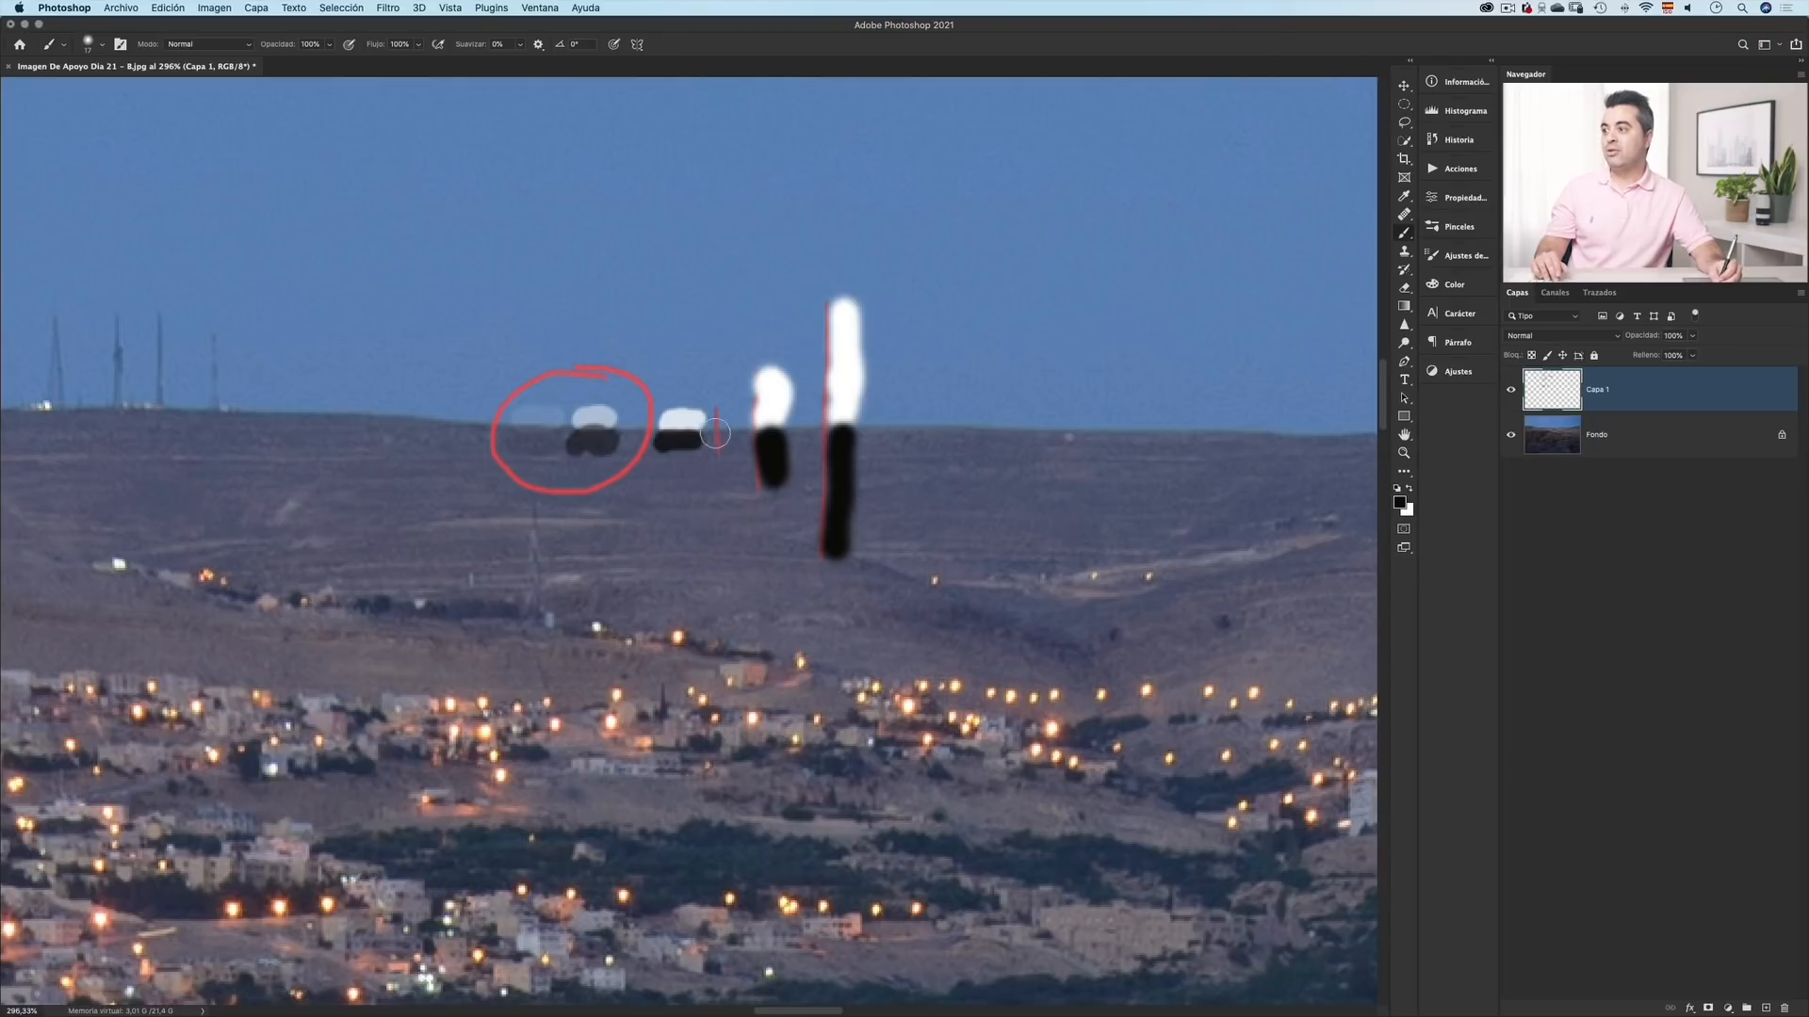
scroll(715, 433, up, 5)
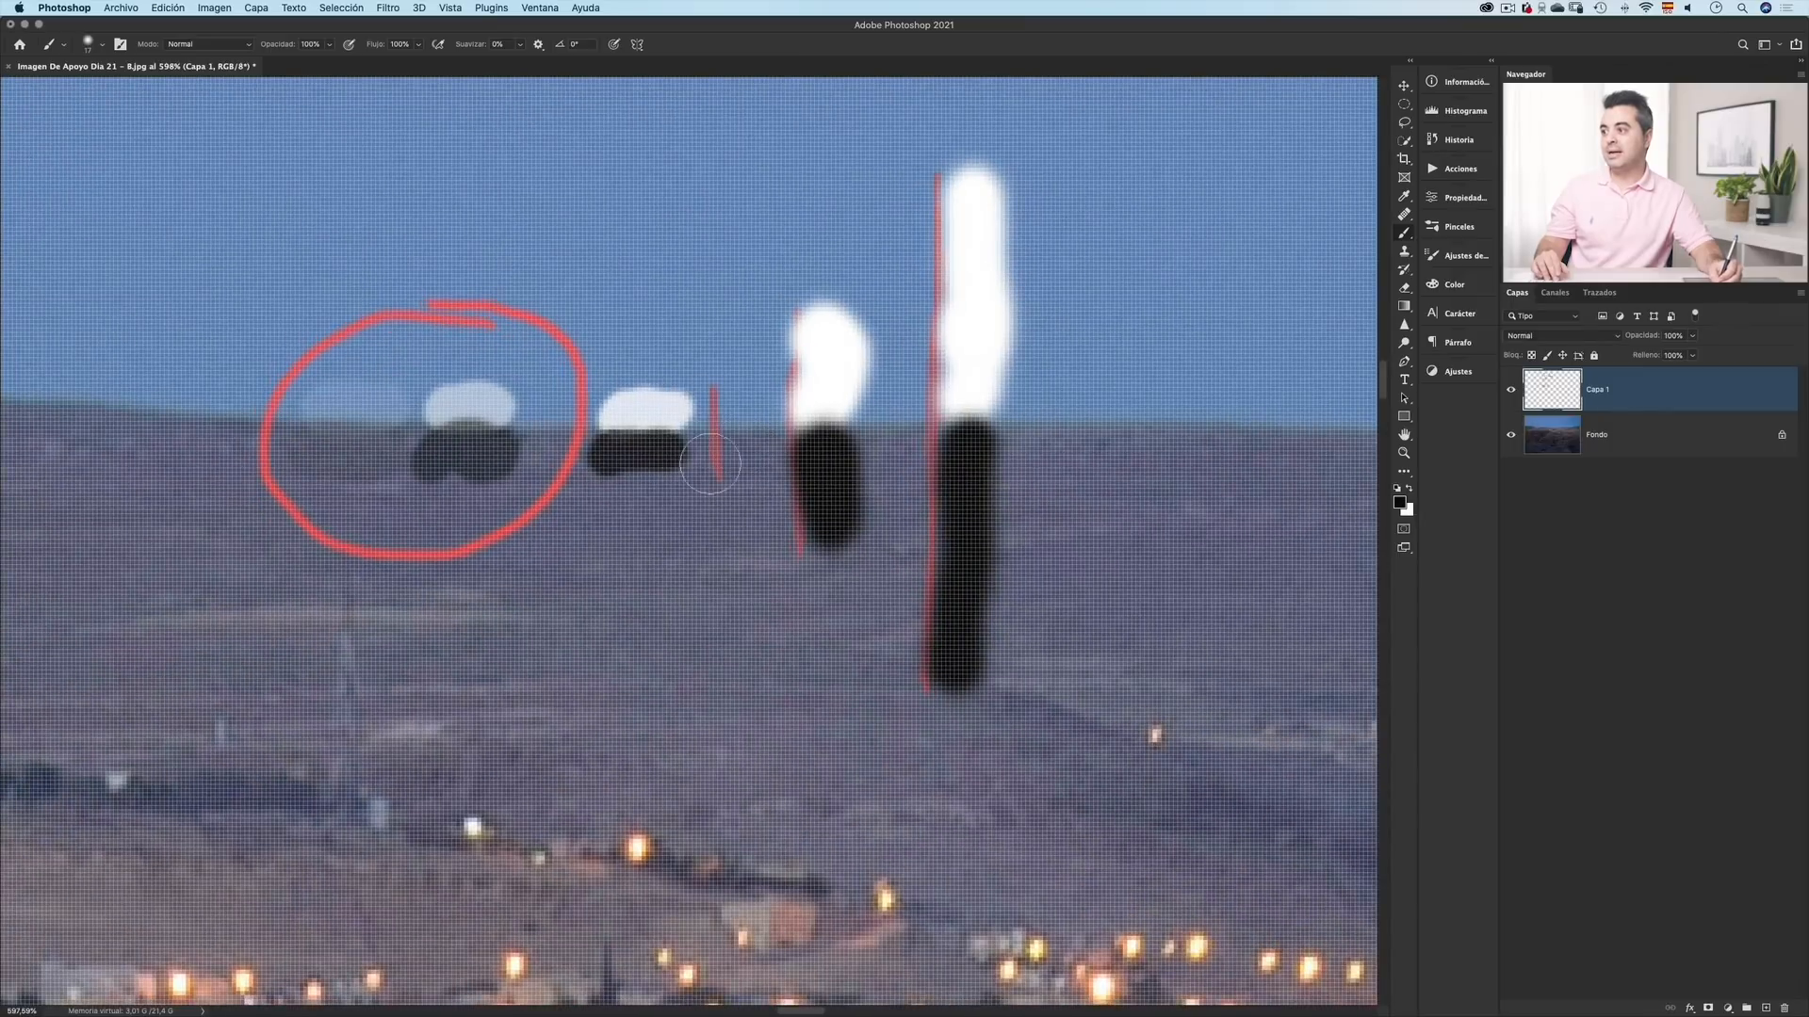
key(super+space)
scroll(676, 531, down, 10)
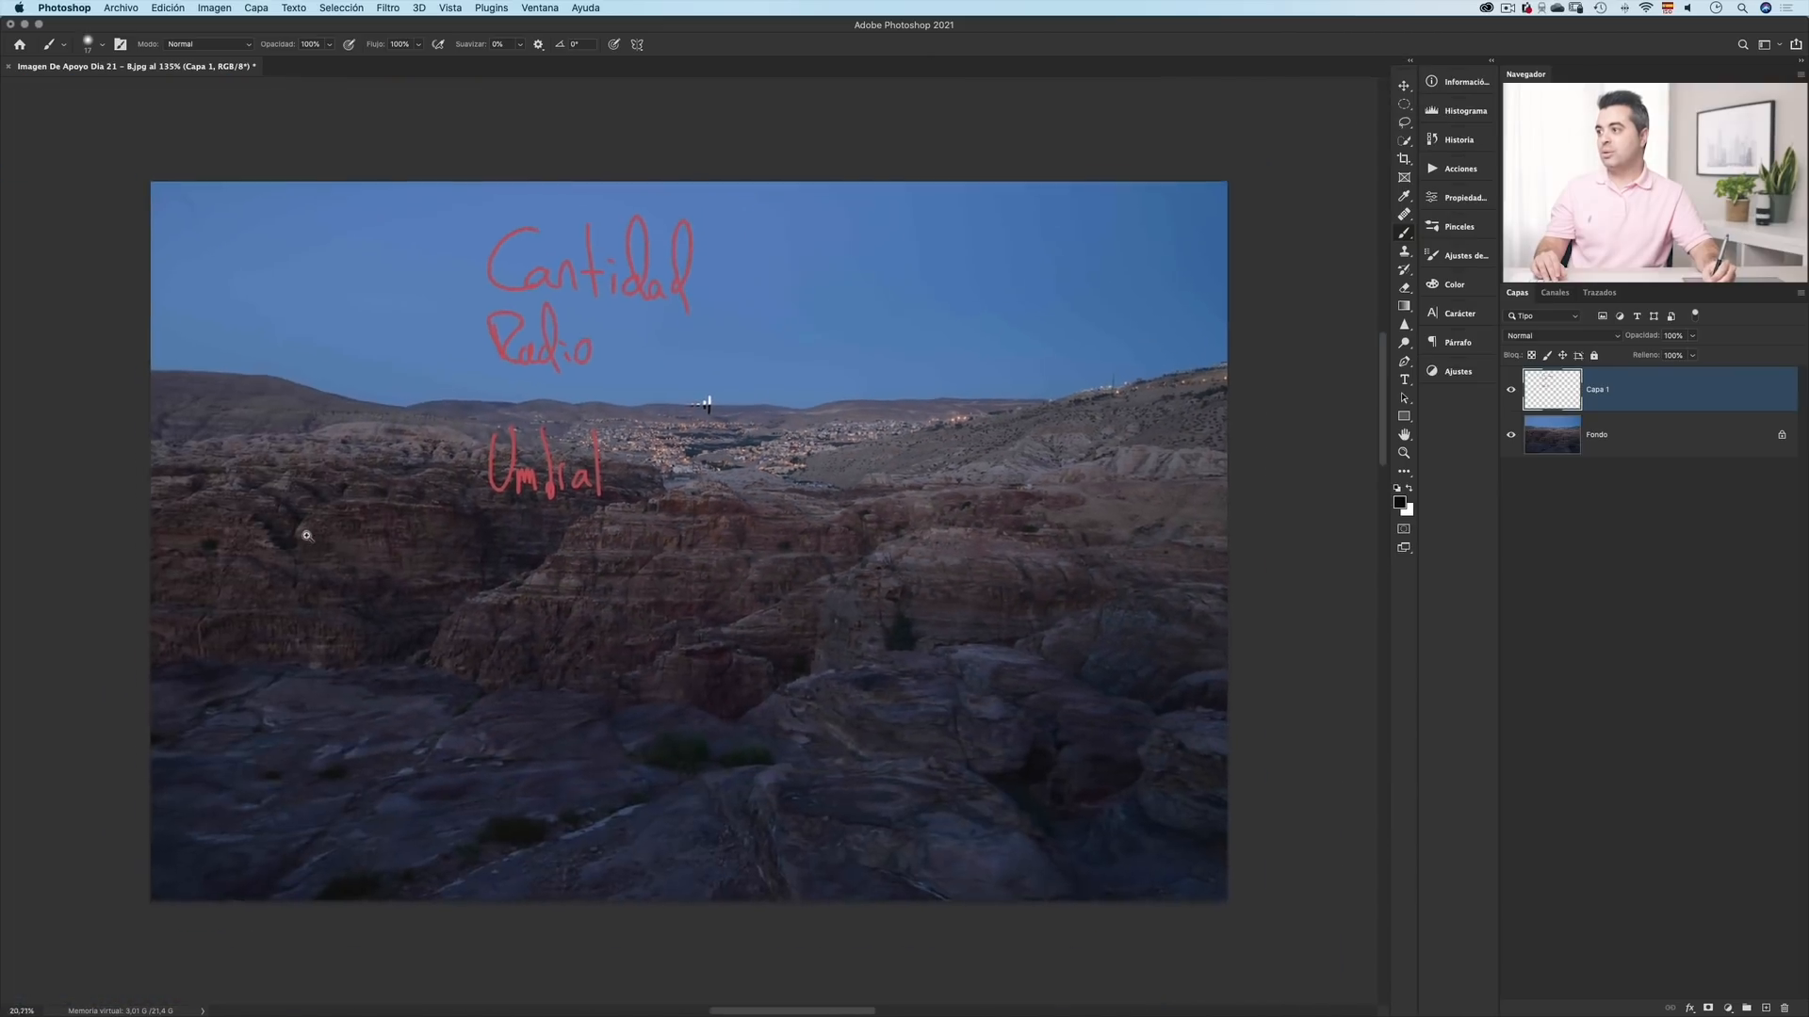
key(super+space)
drag(306, 536, 339, 551)
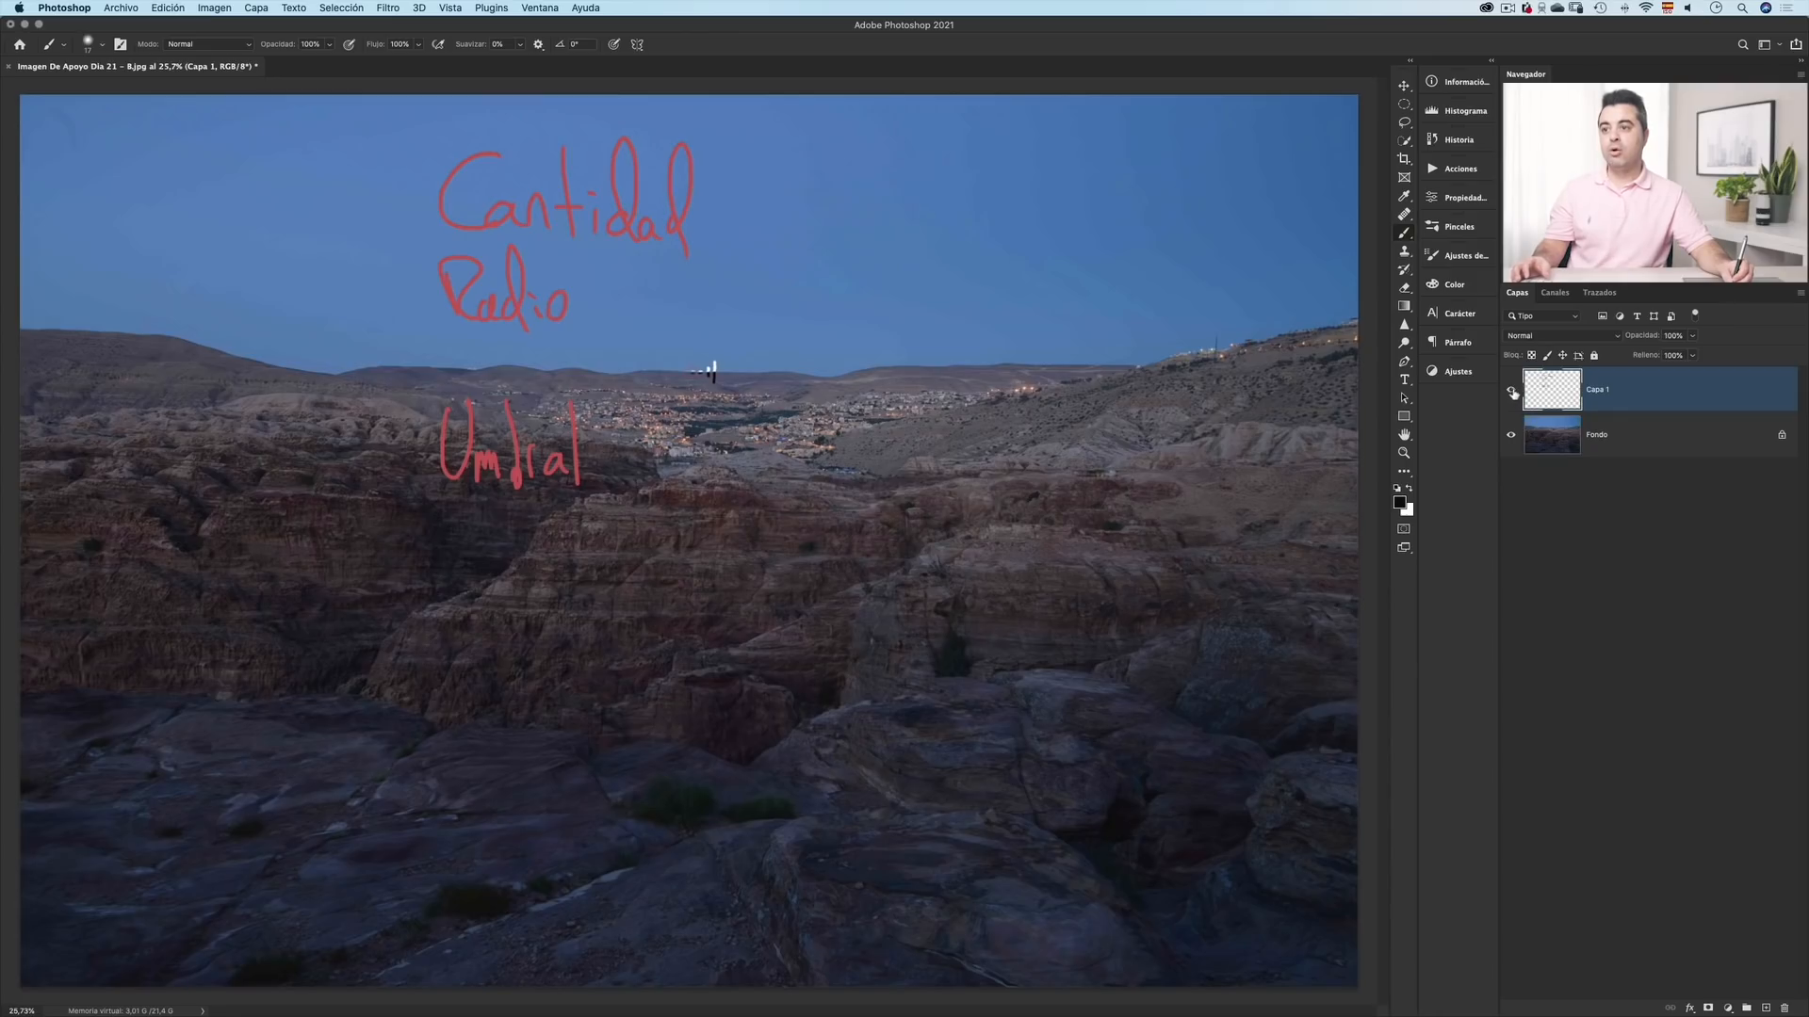
- Hide the annotation layer Capa 1 and duplicate the Fondo layer
click(1511, 390)
click(1639, 446)
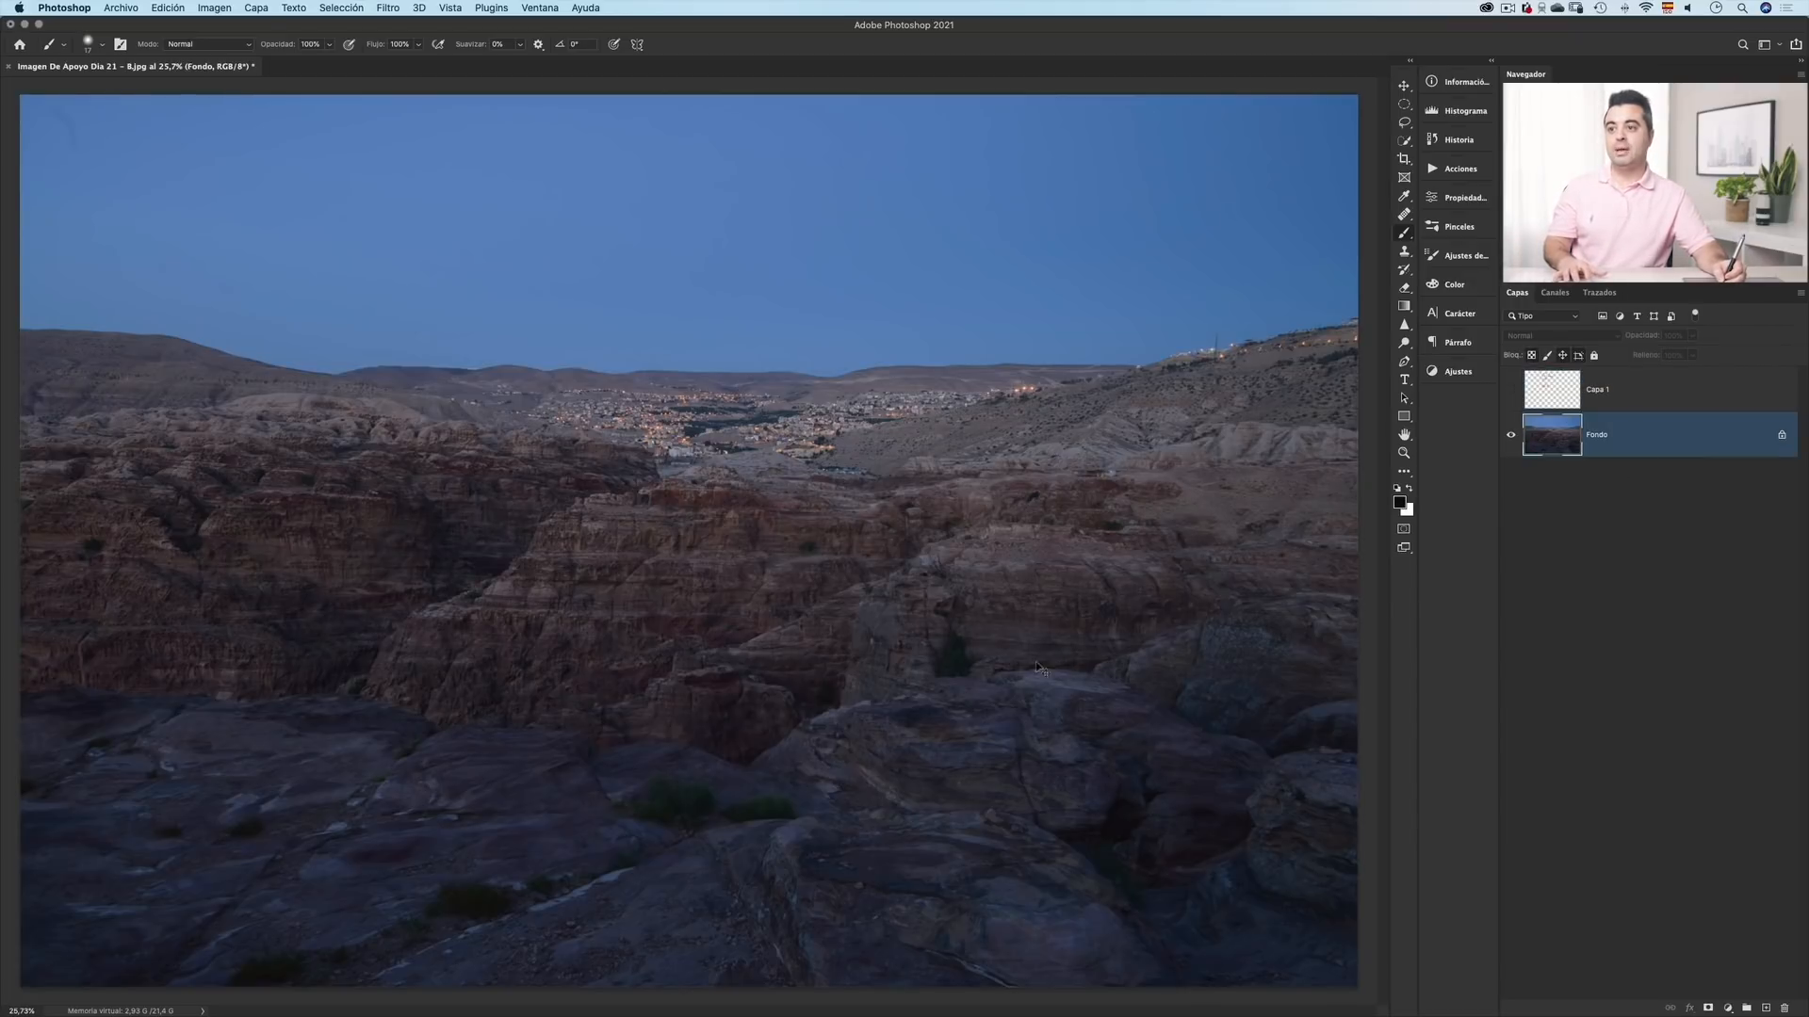
key(super+j)
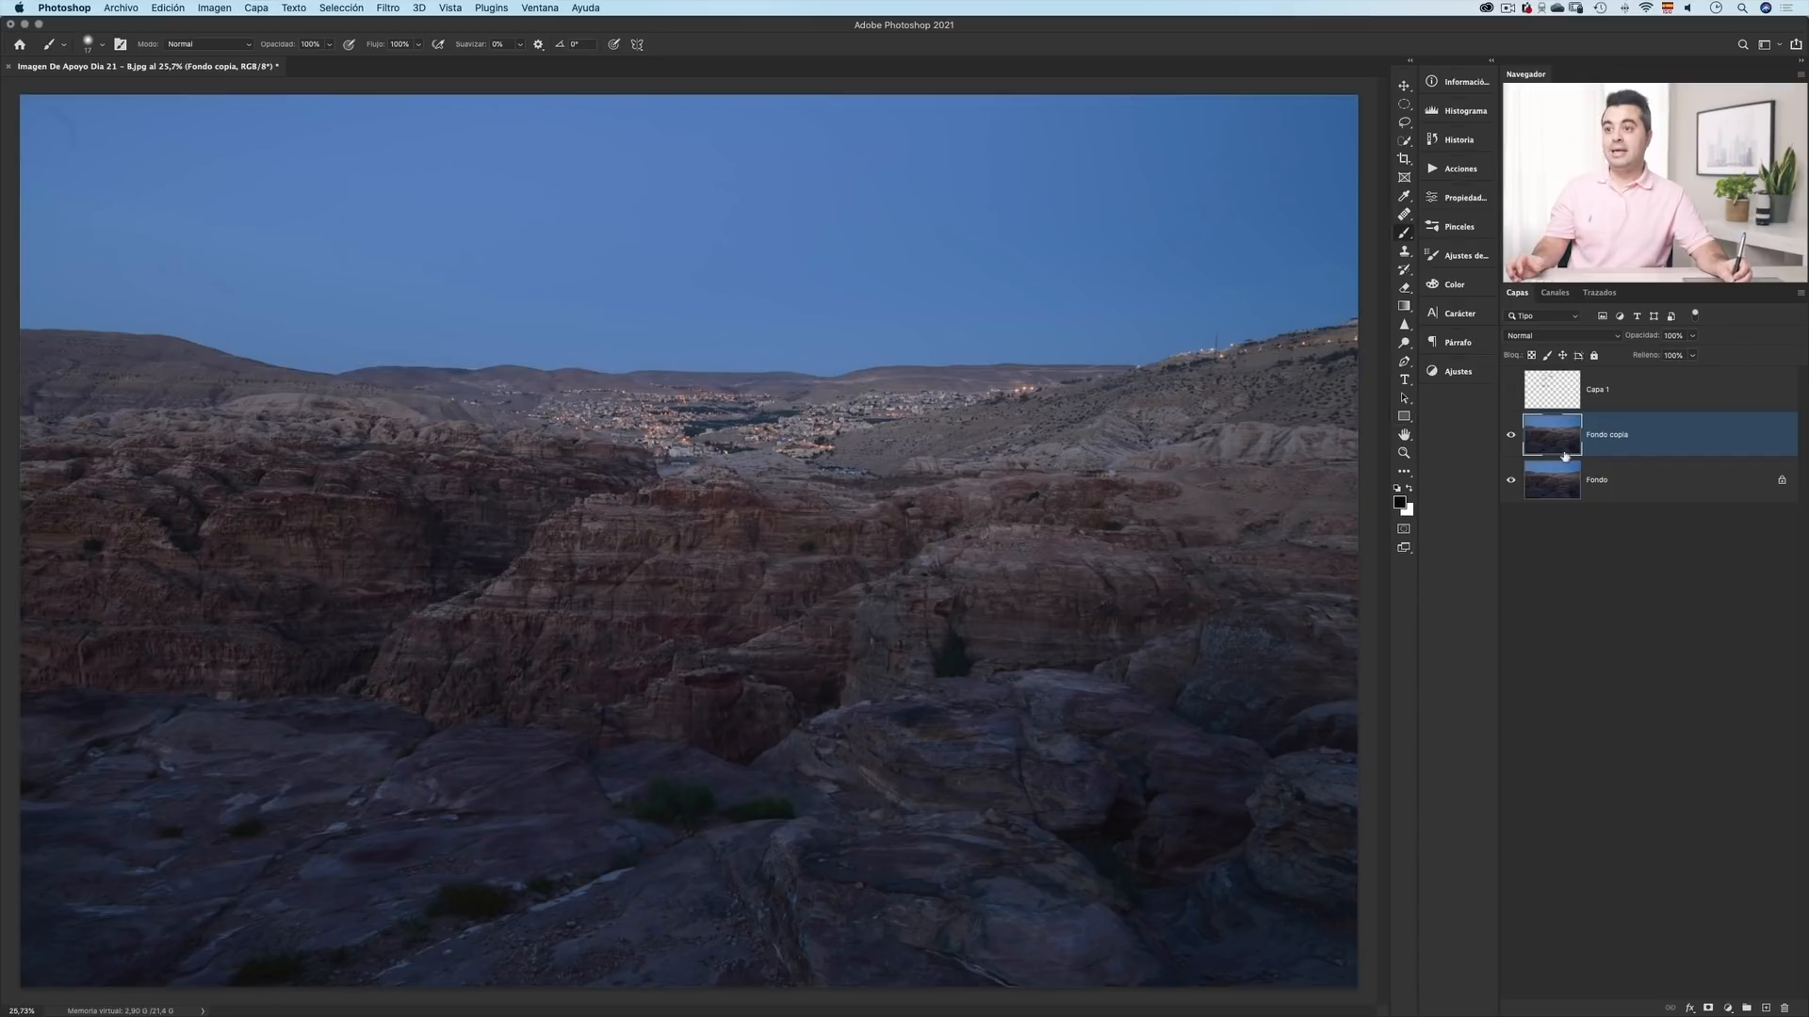
- Apply the Paso alto filter to the duplicated layer with a radius of 5,0 pixels, trying a radius of 40,2 along the way
click(395, 10)
mouse_move(473, 320)
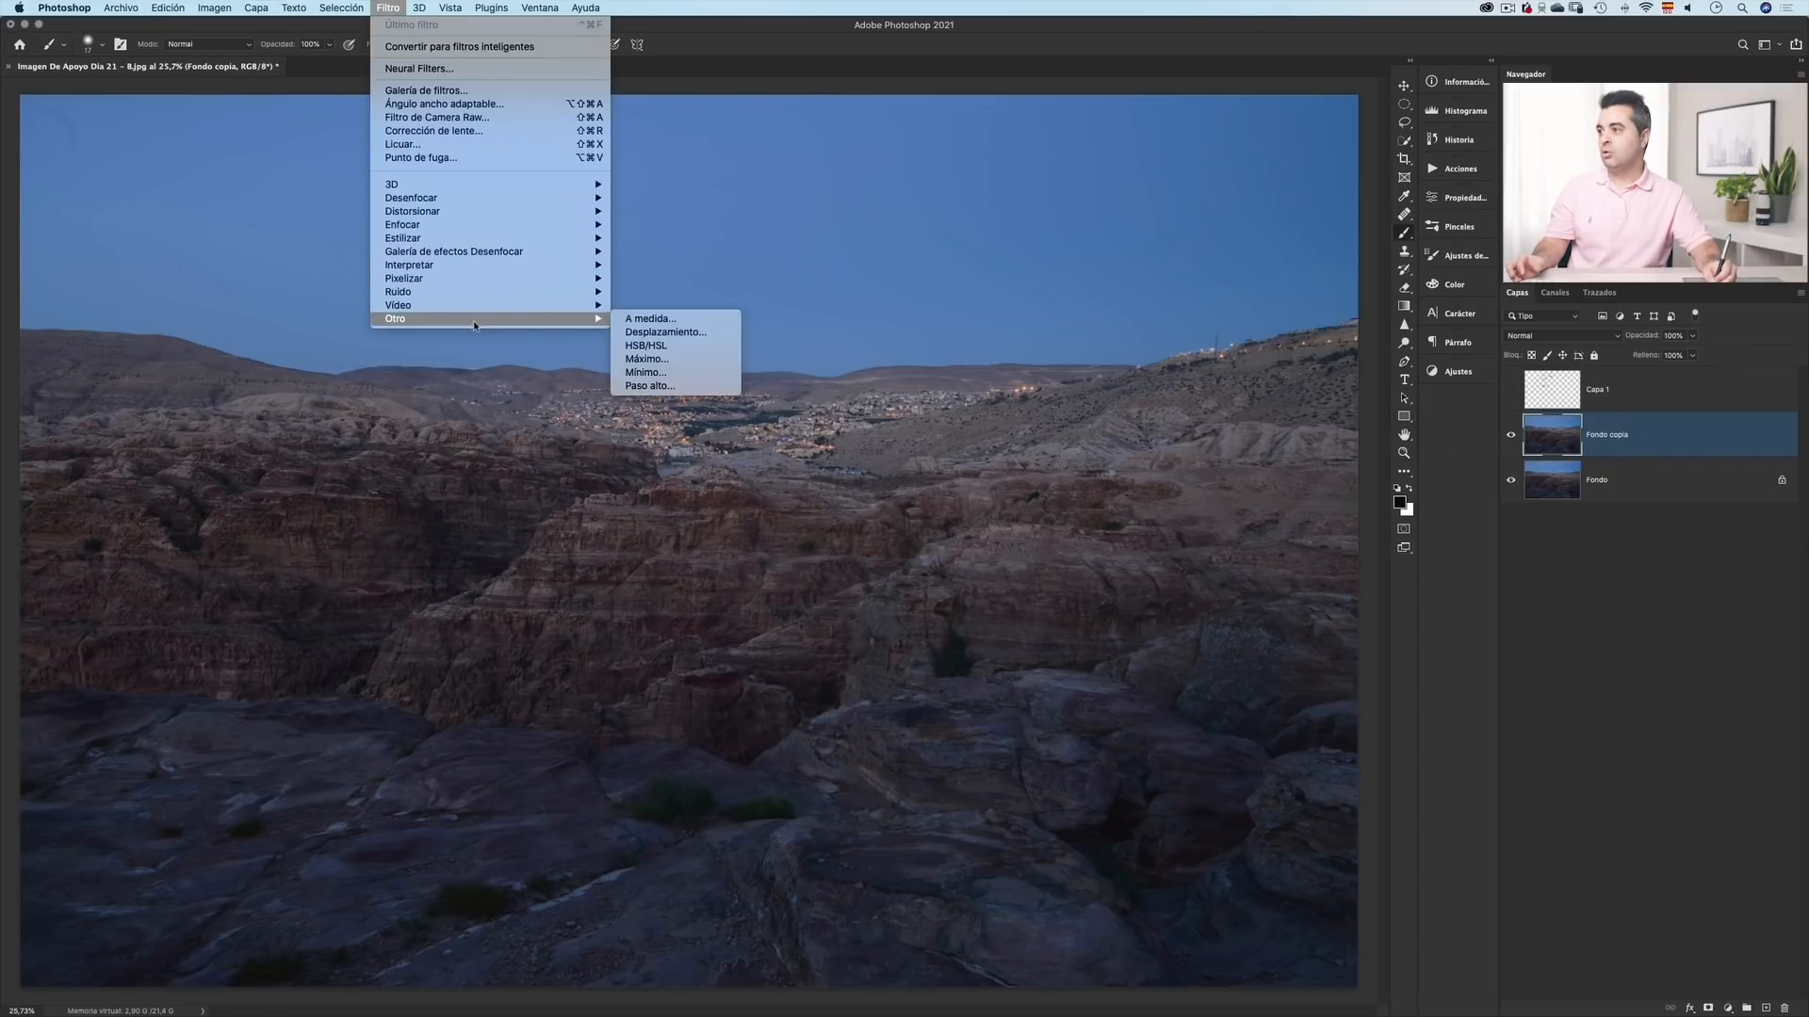
click(637, 386)
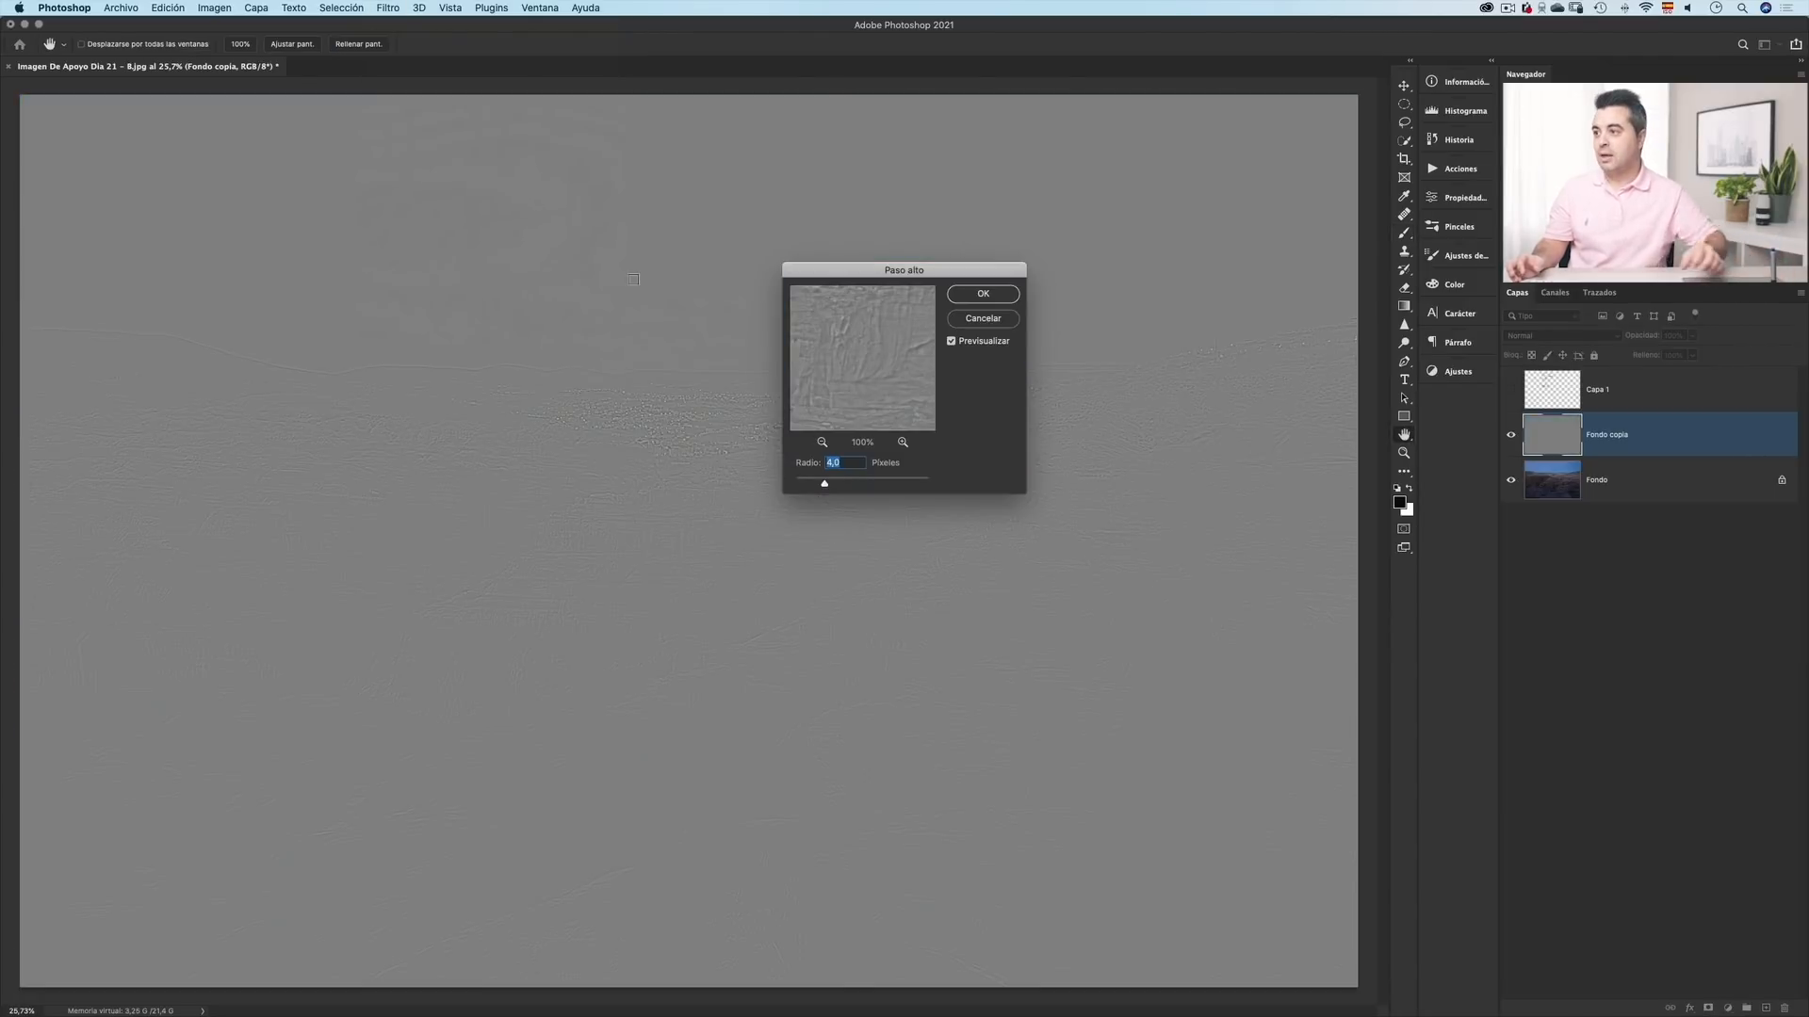
click(846, 461)
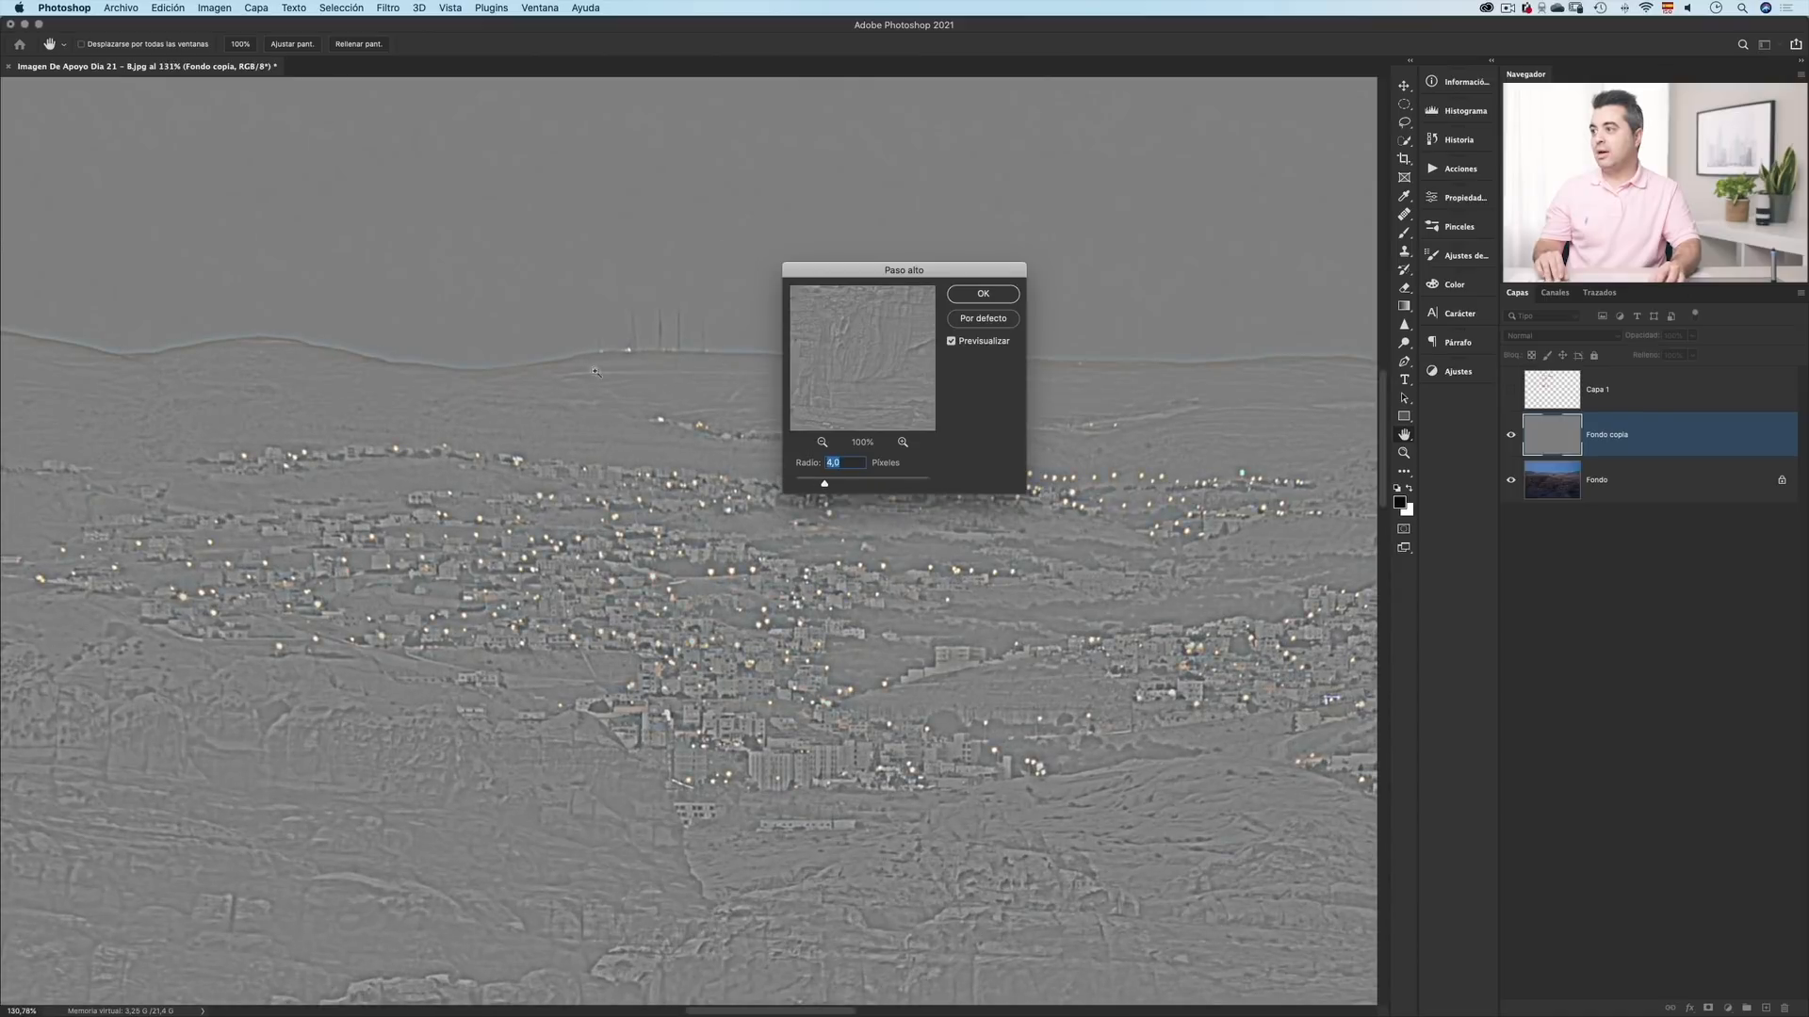
scroll(595, 372, up, 10)
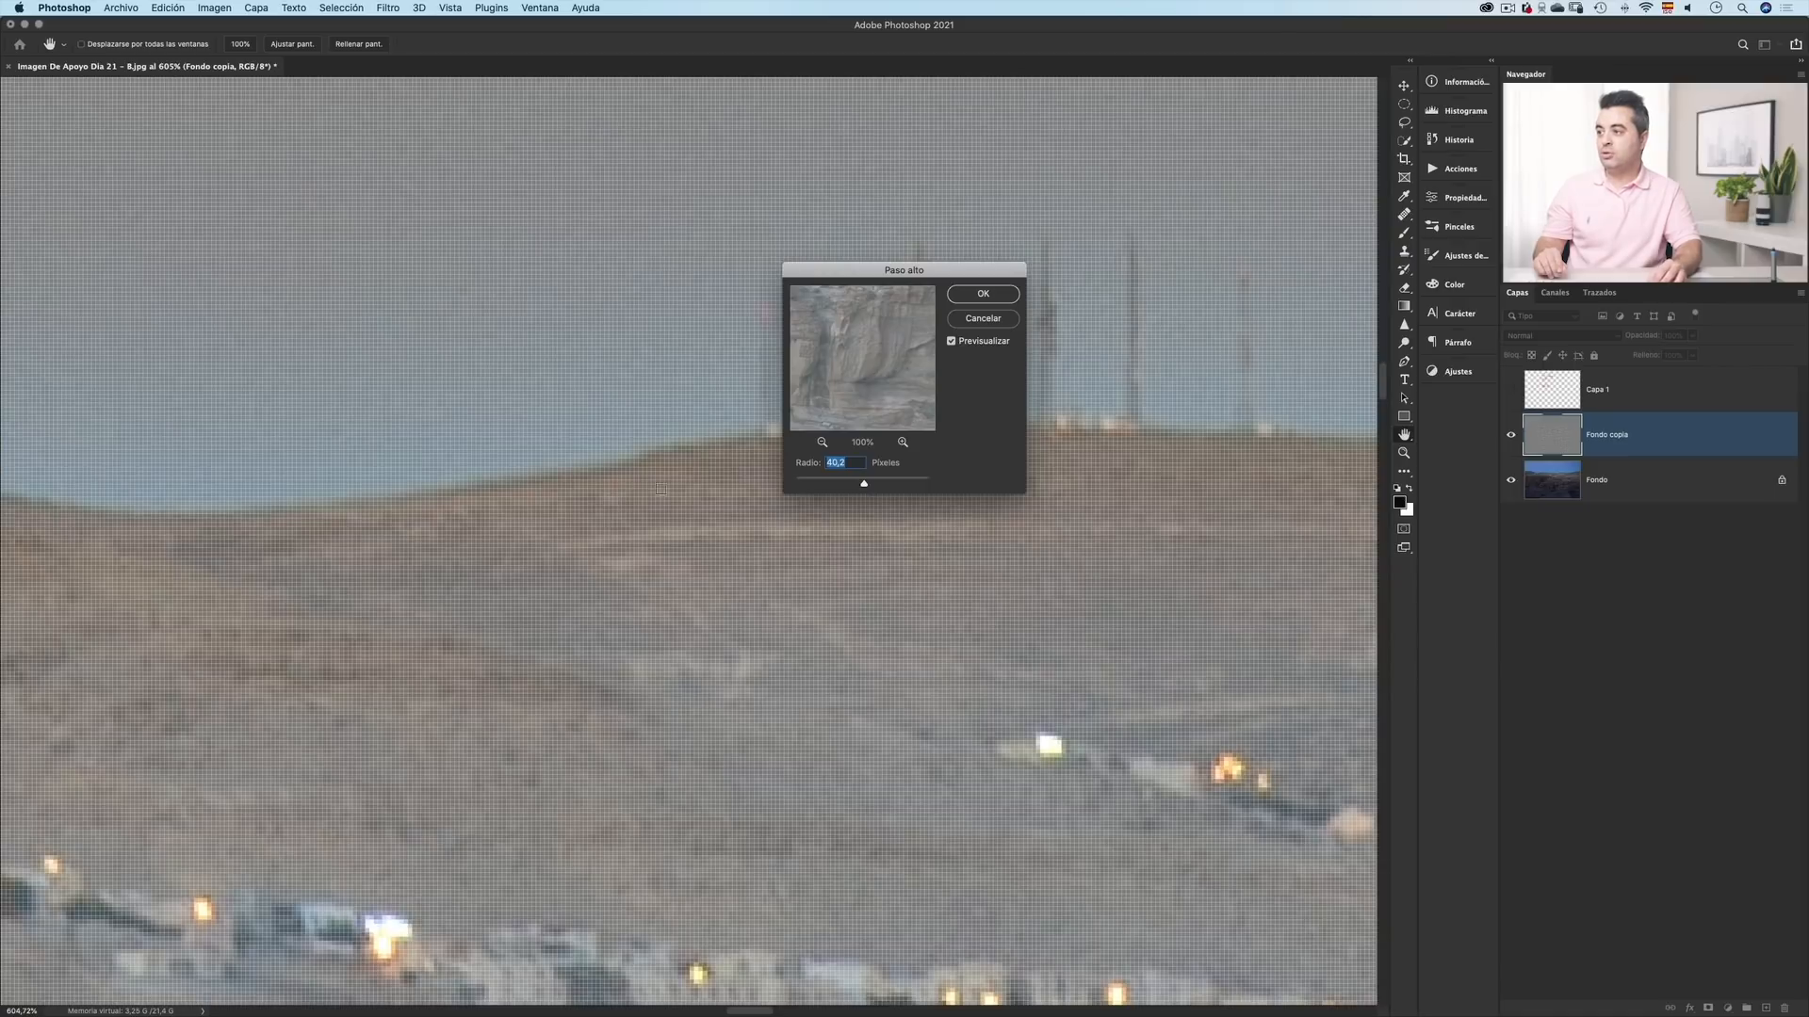
drag(863, 487, 833, 492)
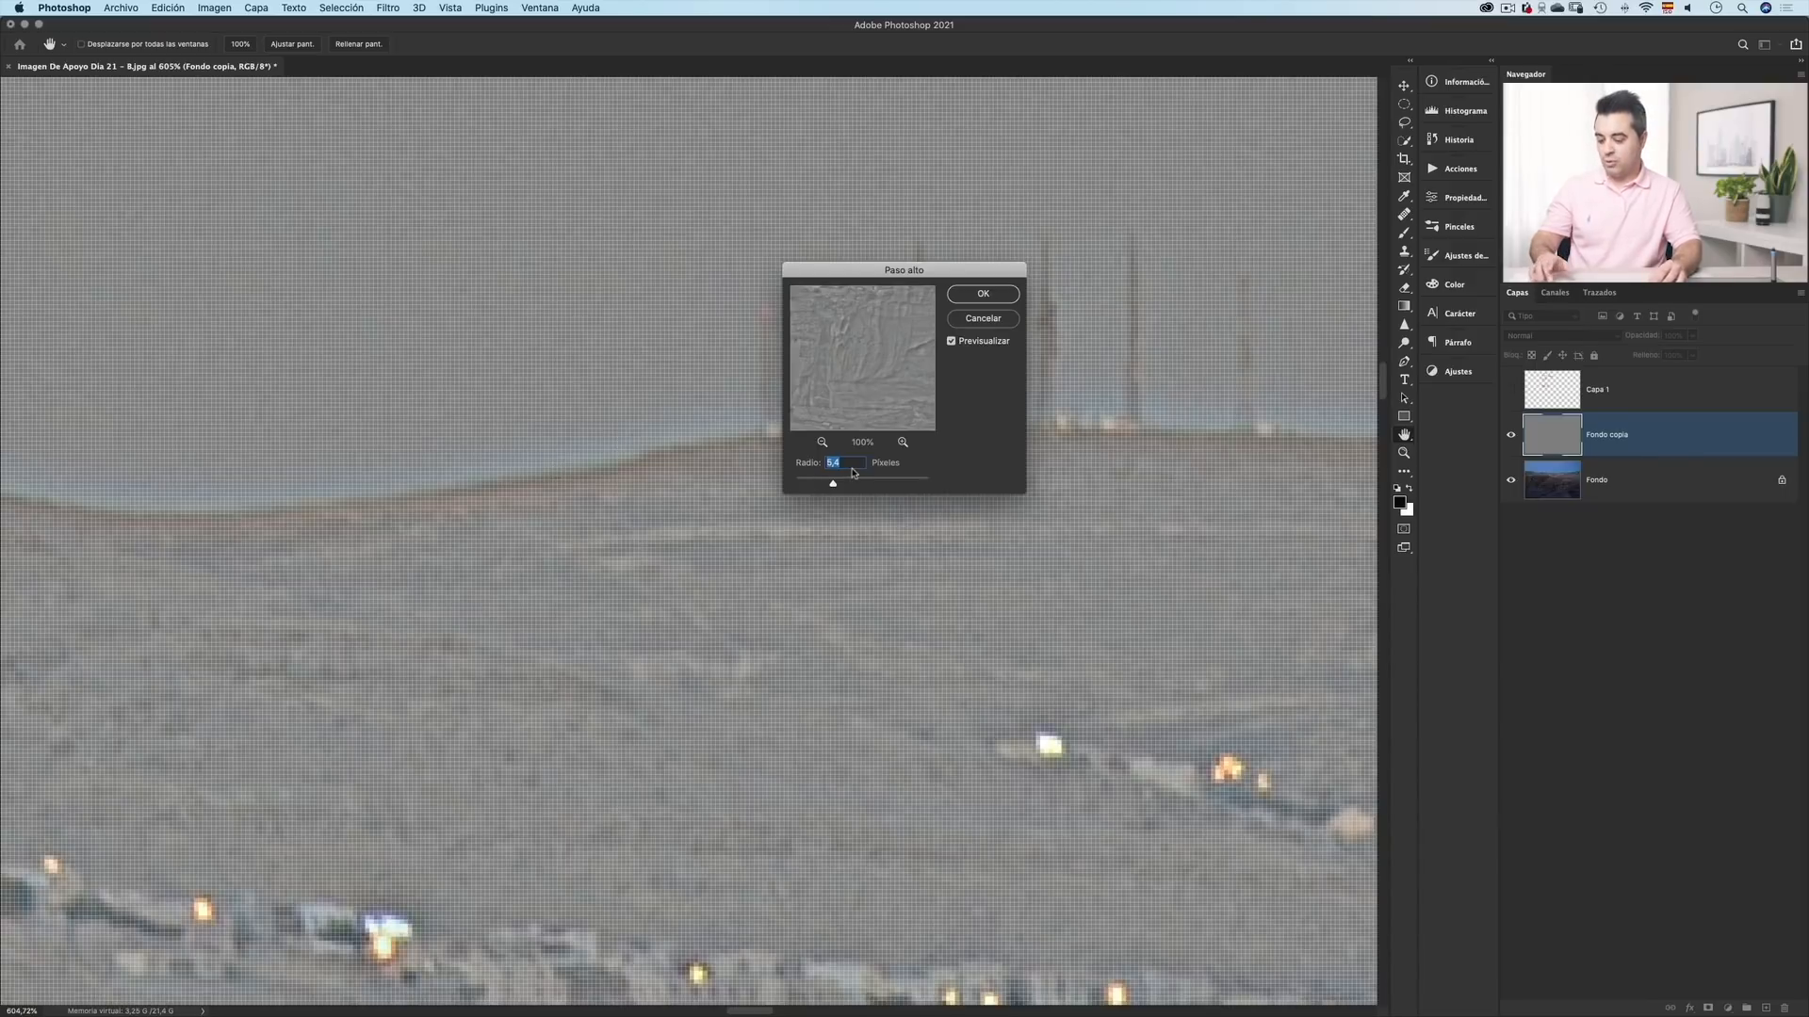
drag(837, 477, 831, 480)
click(983, 296)
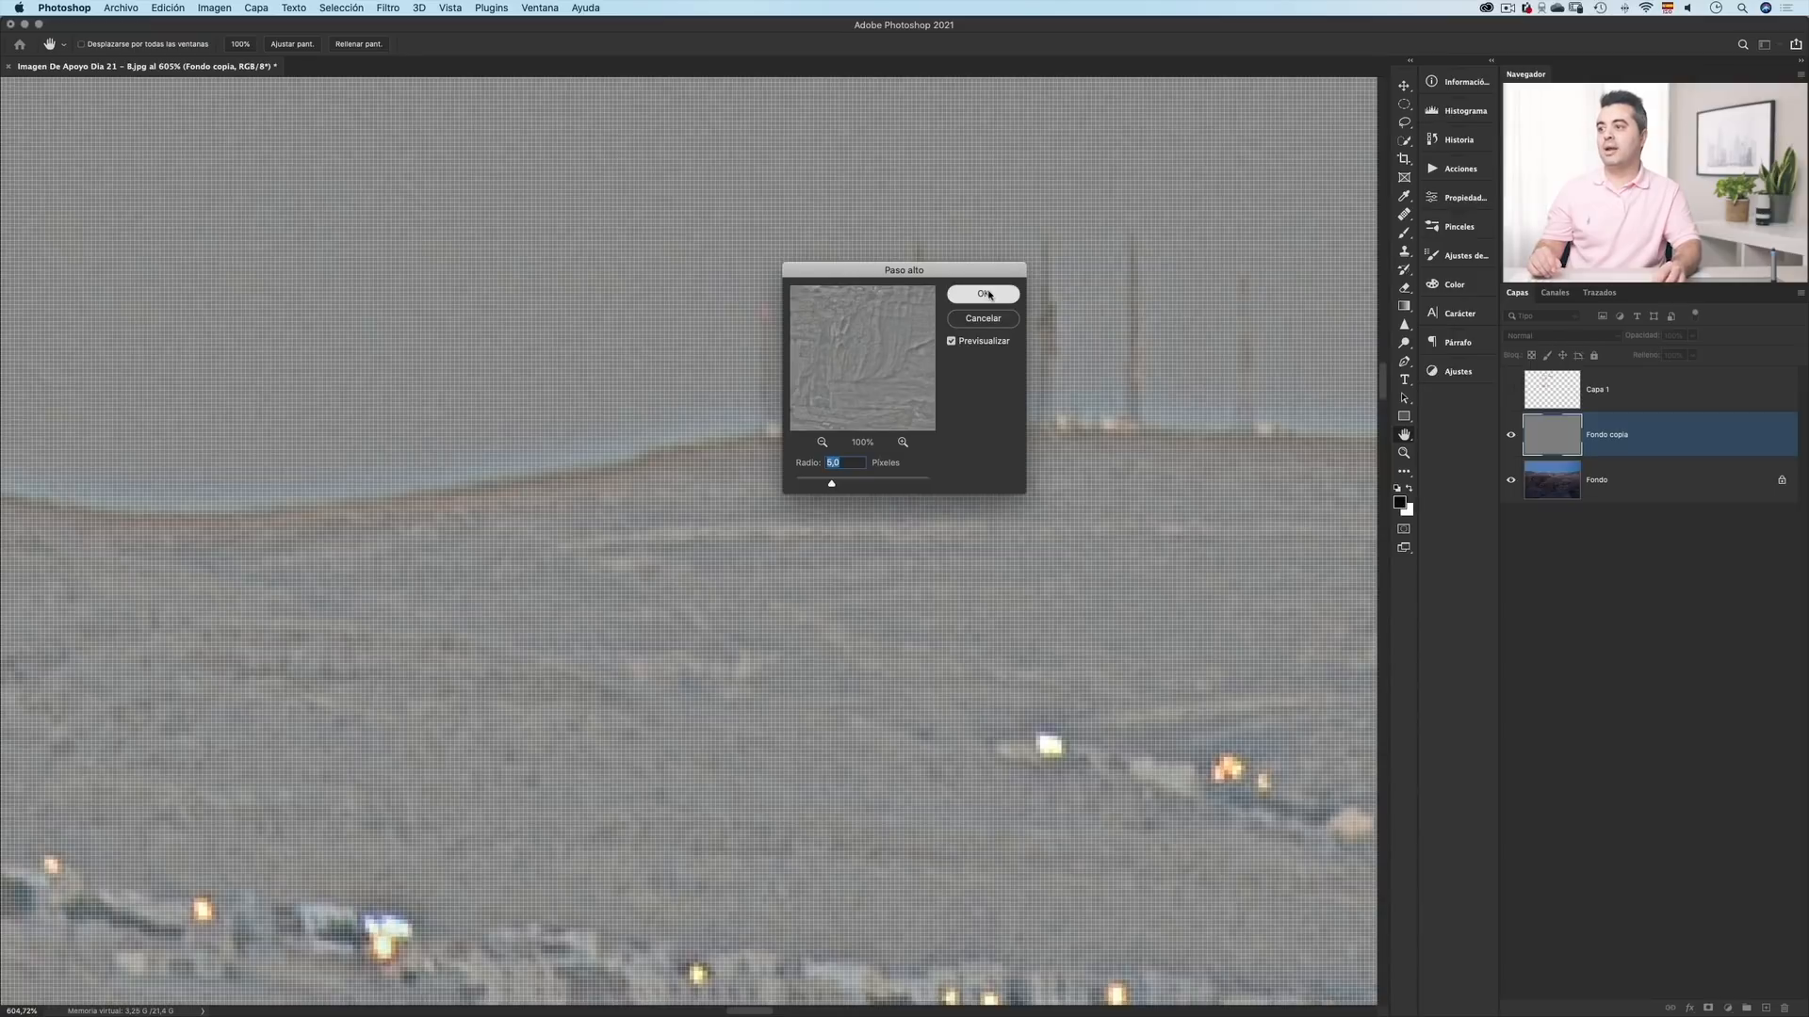
- Set the blend mode of the Fondo copia layer to Superponer
key(b)
key(super+0)
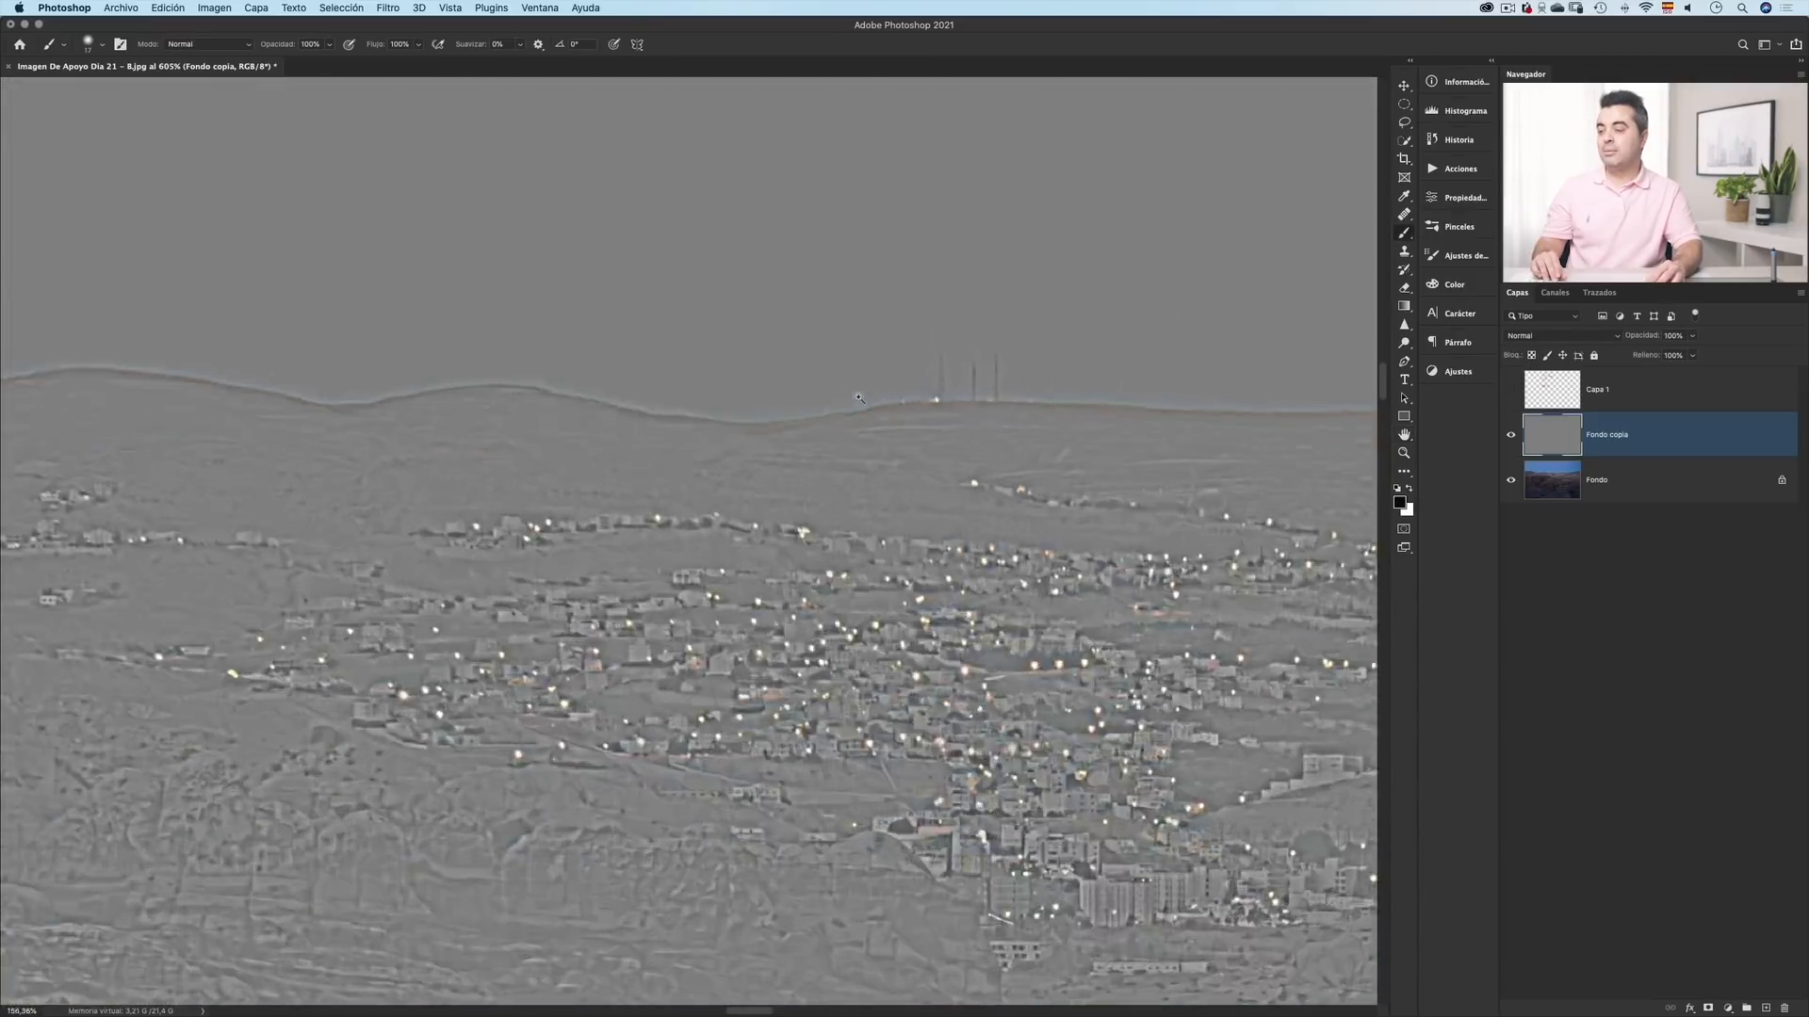
scroll(906, 404, down, 2)
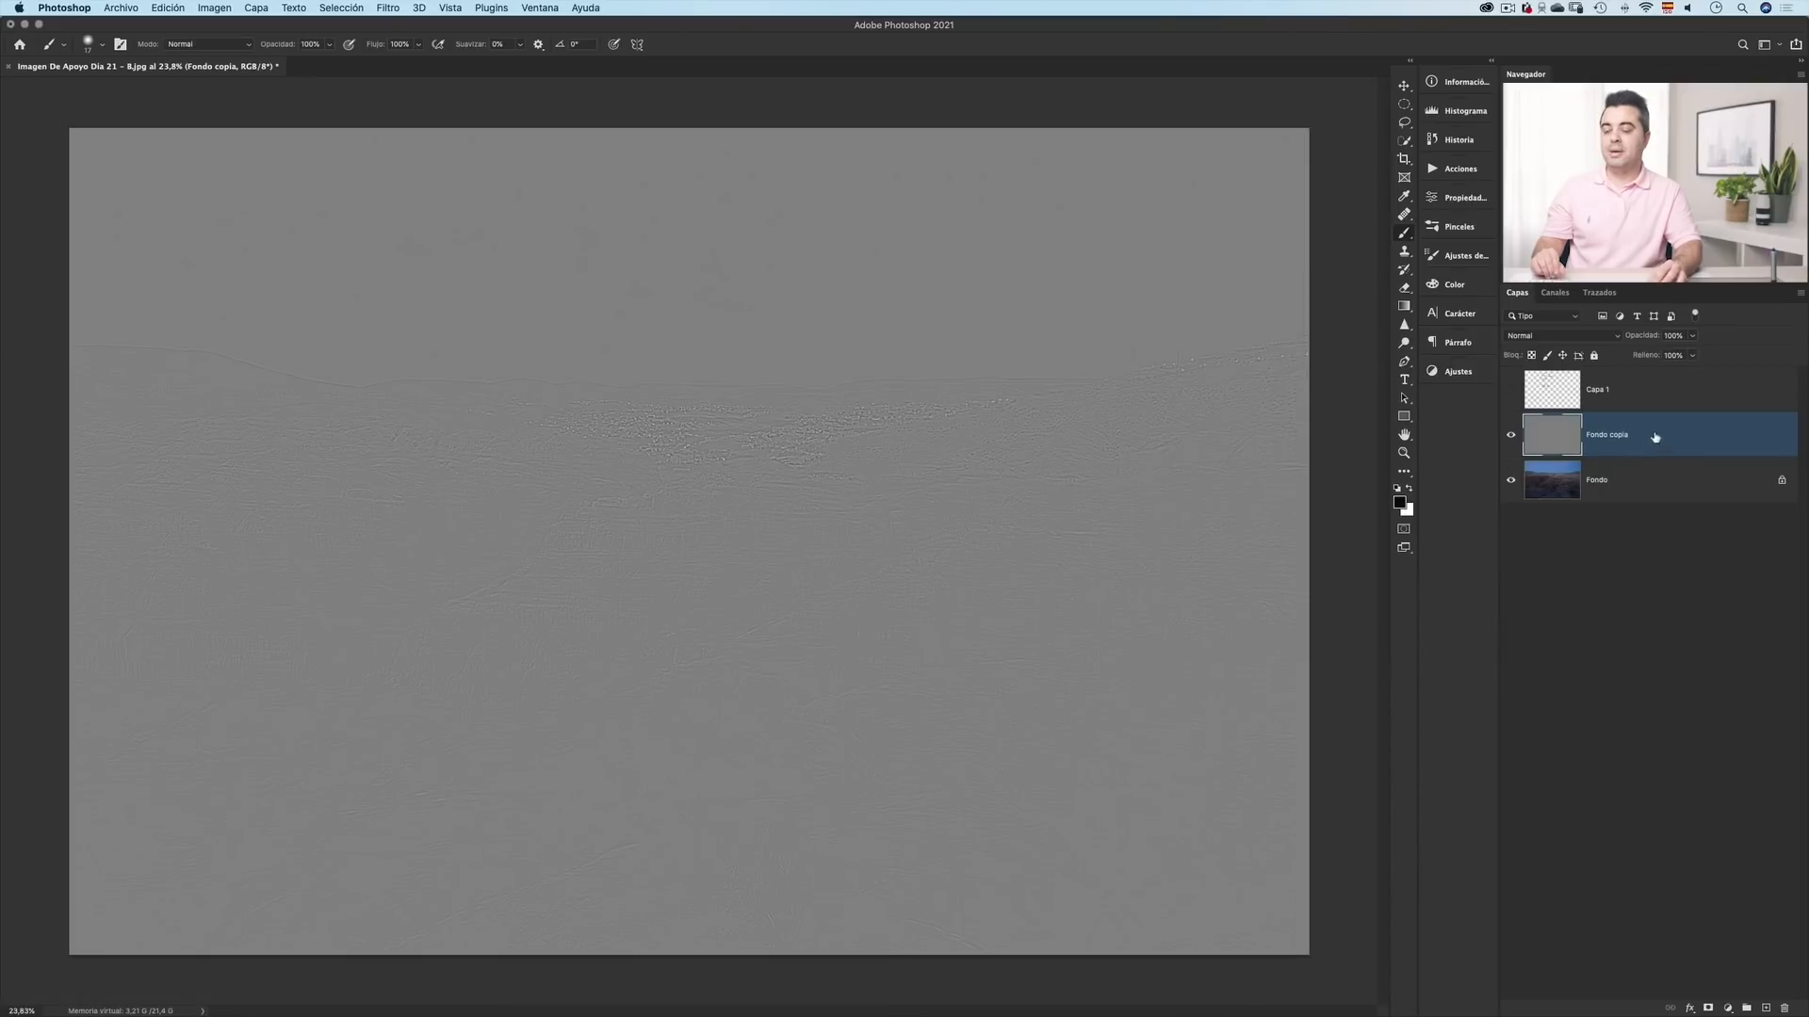
click(1567, 337)
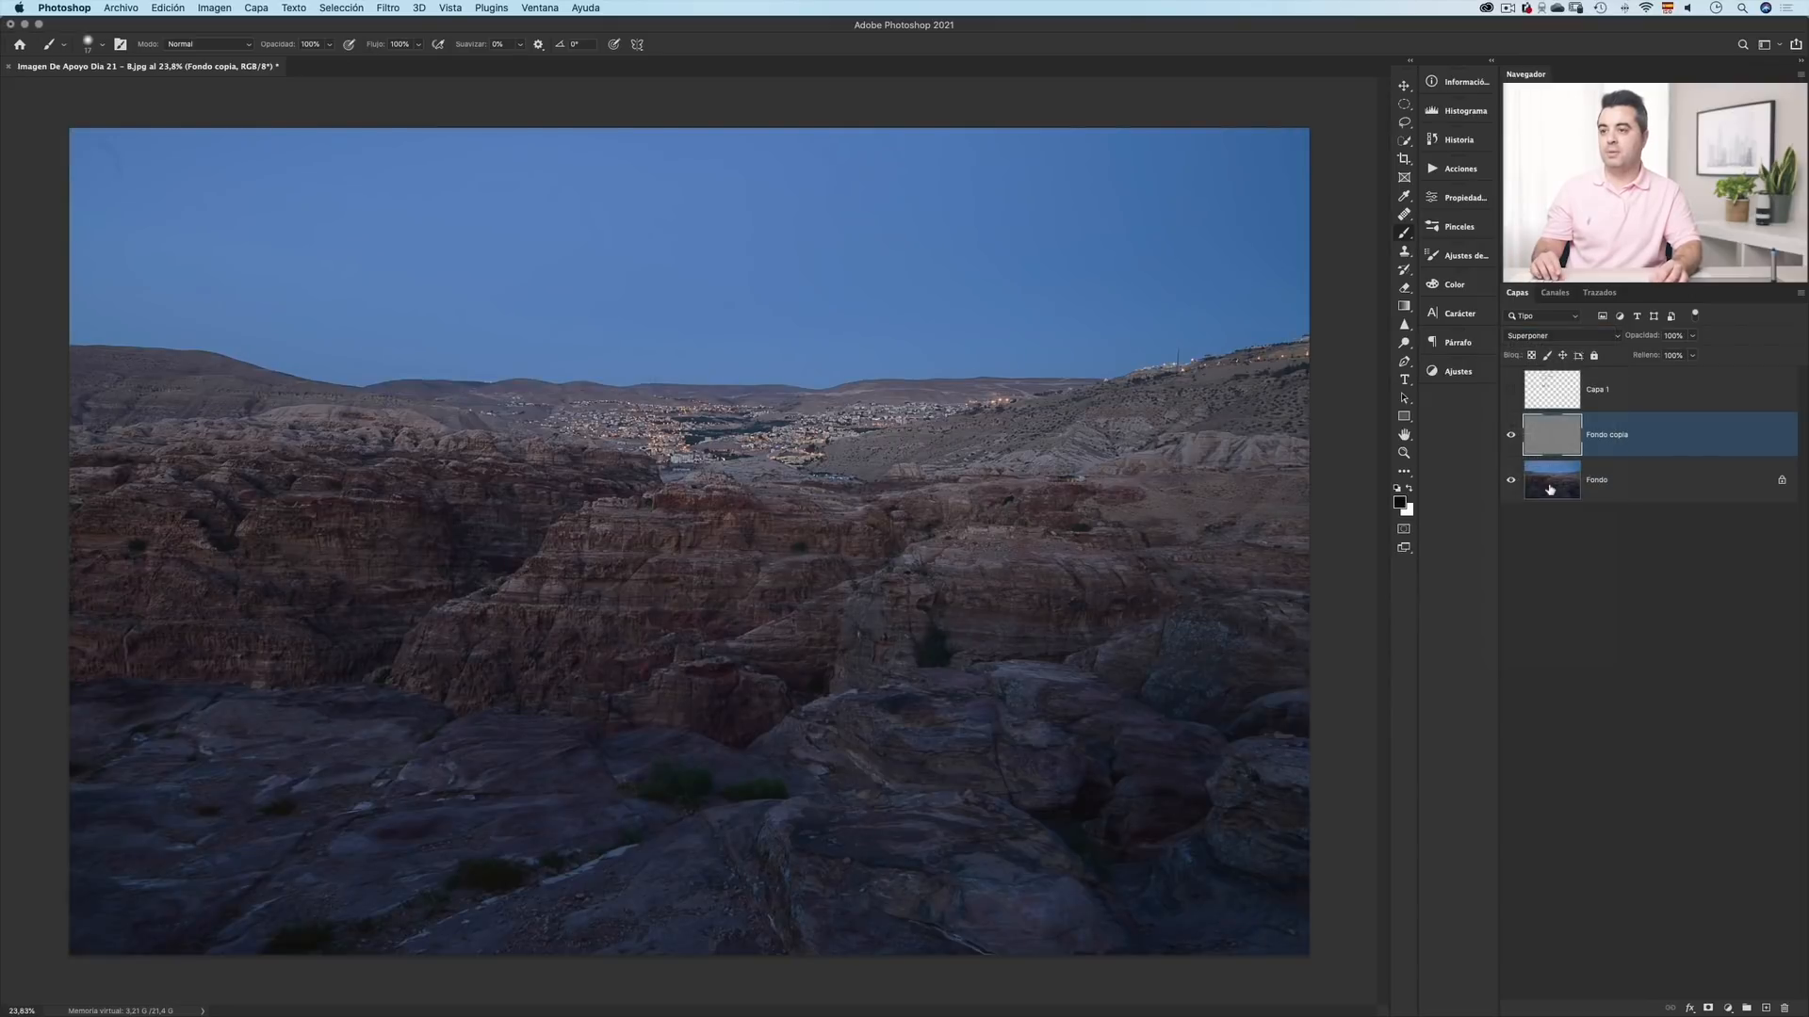
- Compare the town and rock detail with and without the Fondo copia sharpening layer, leaving the layer shown
key(super+space)
drag(677, 433, 1105, 464)
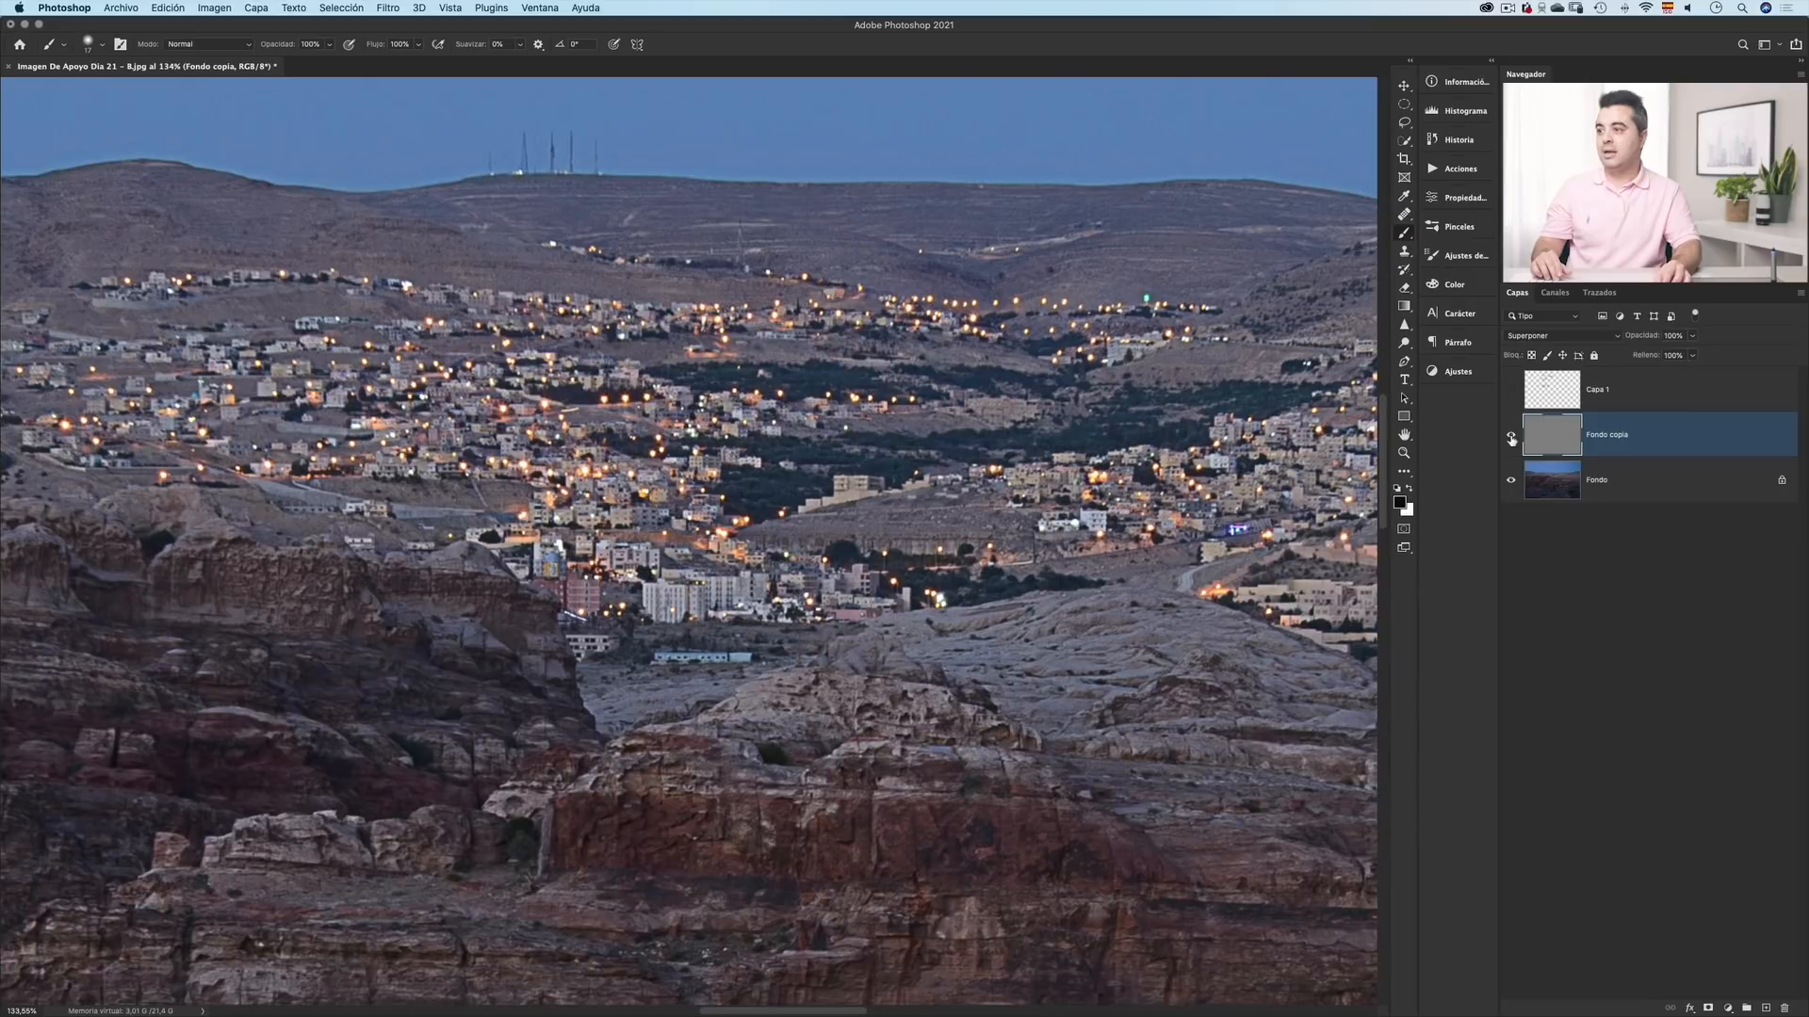
click(1511, 437)
click(1511, 437)
click(1511, 437)
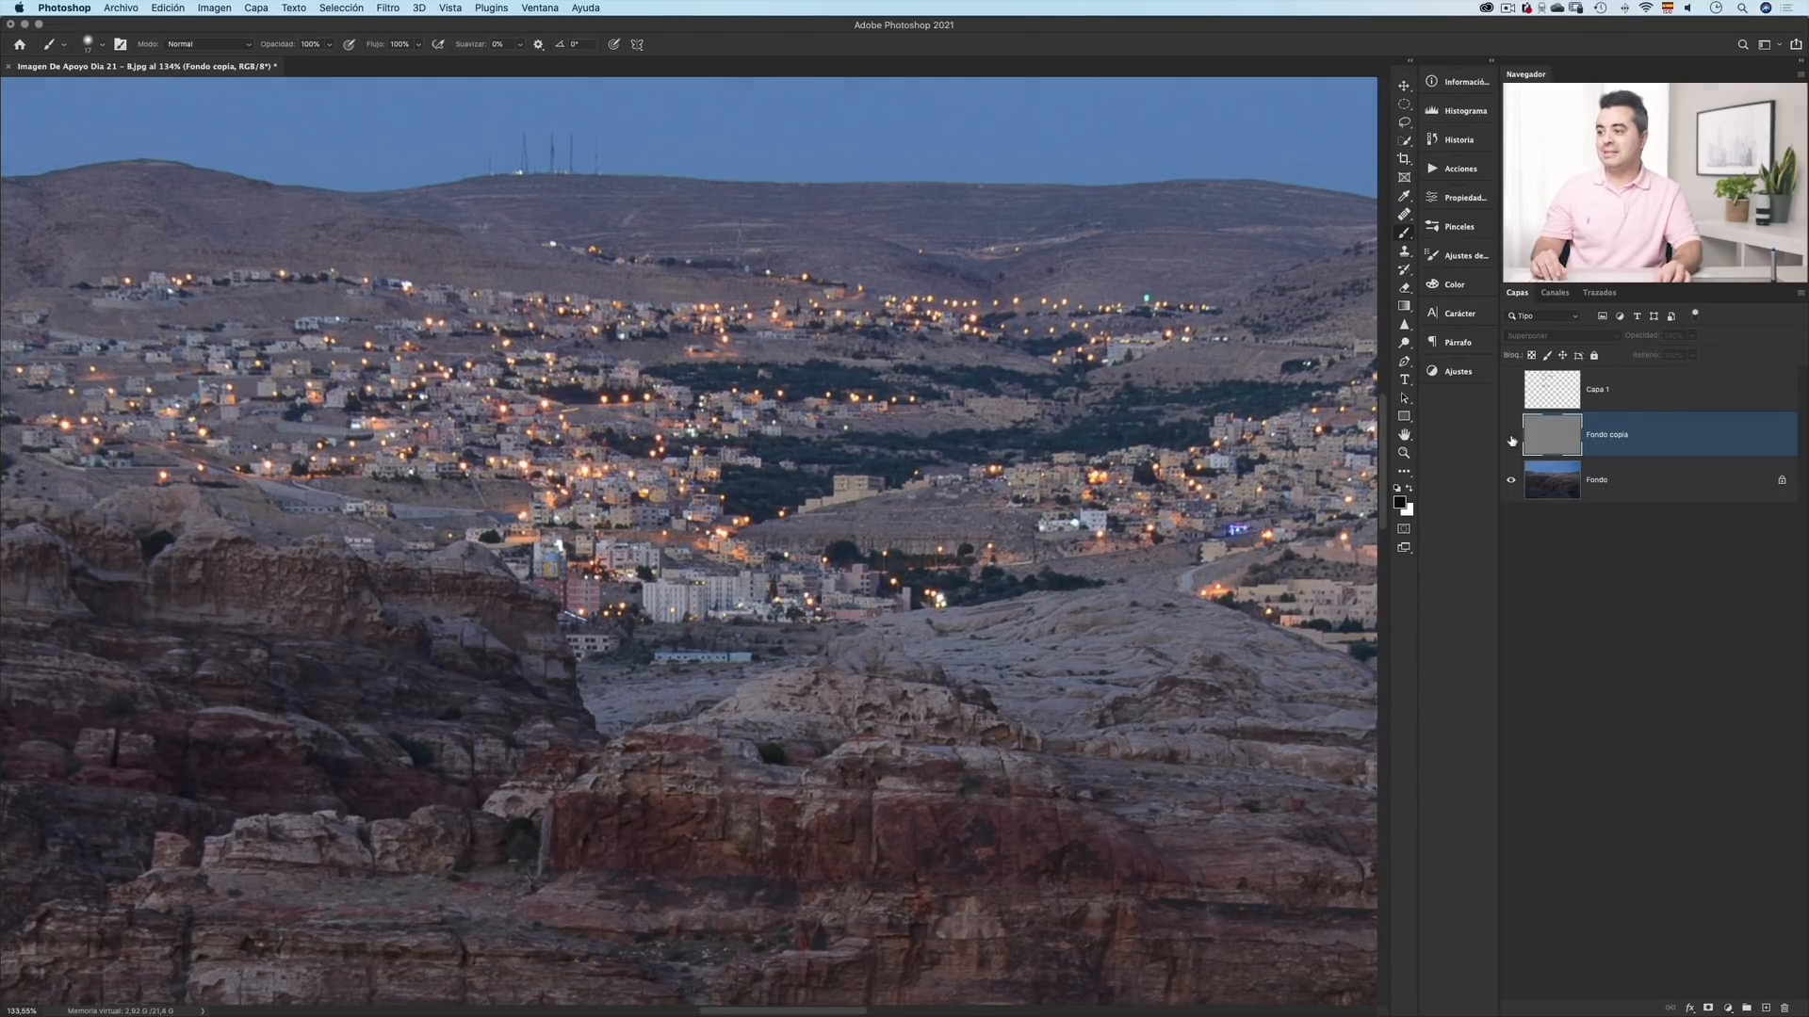
click(1511, 437)
click(1511, 440)
click(1511, 440)
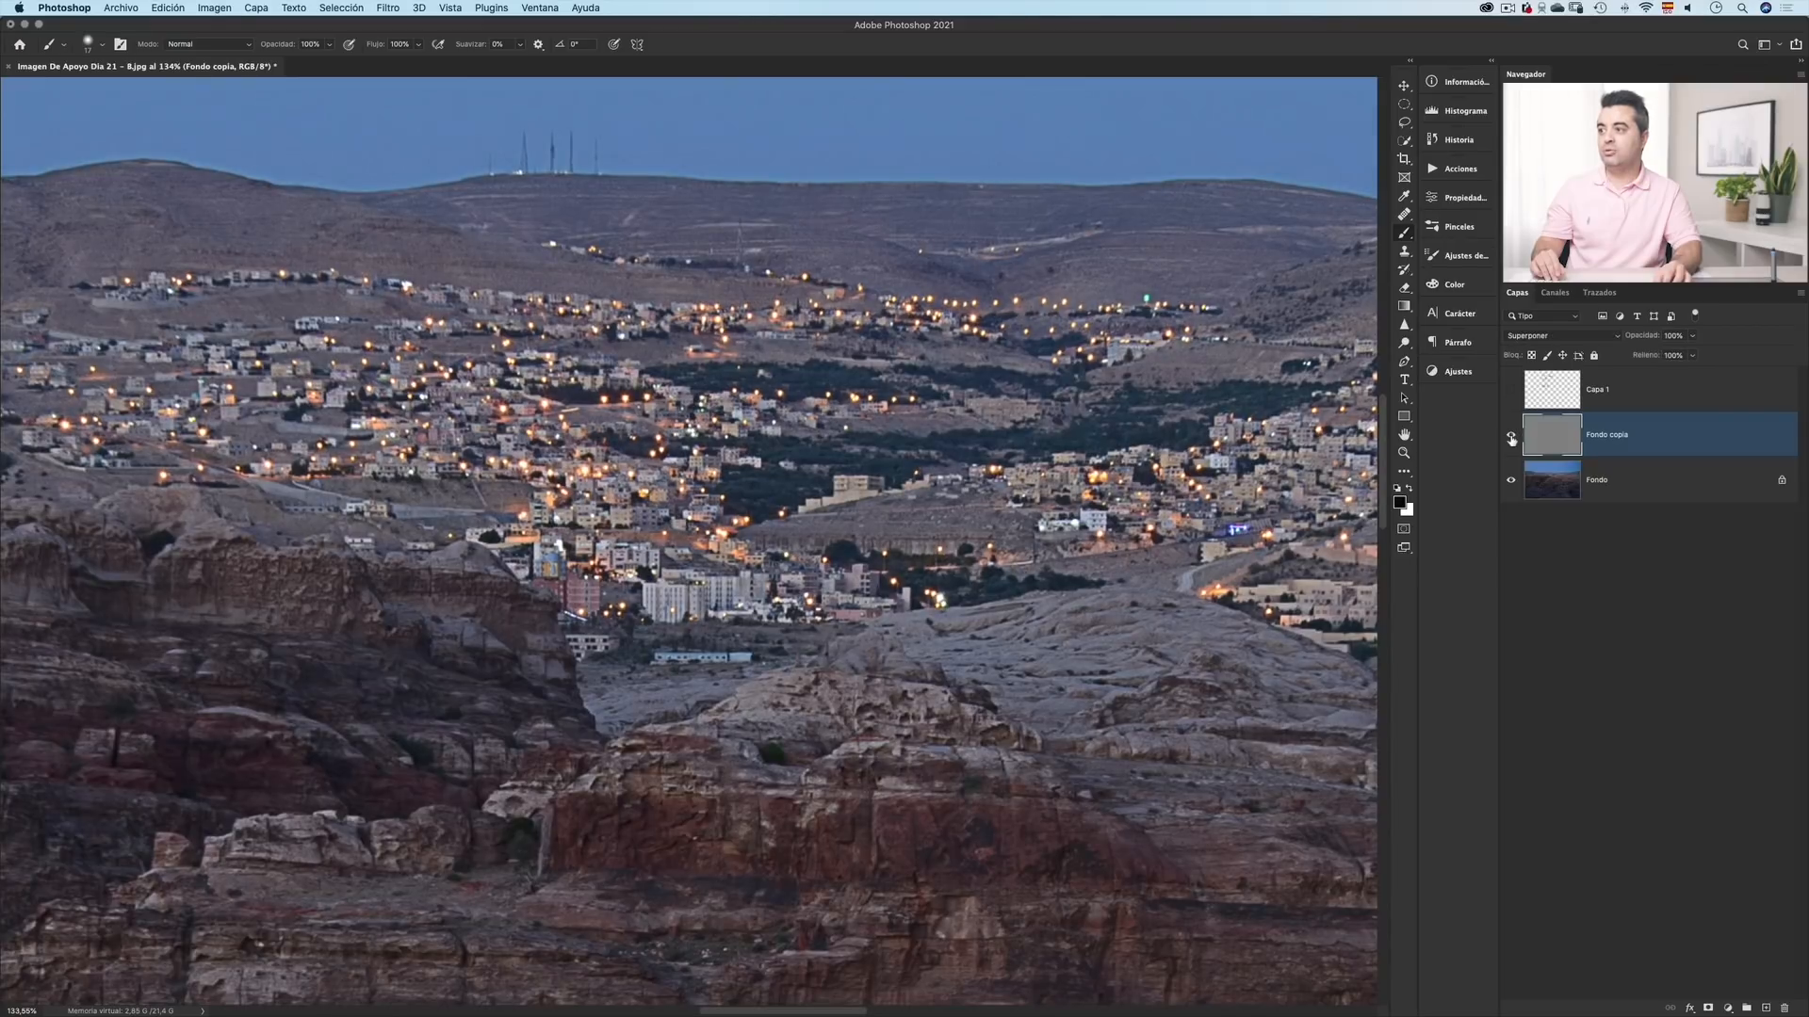
click(1511, 440)
click(1511, 440)
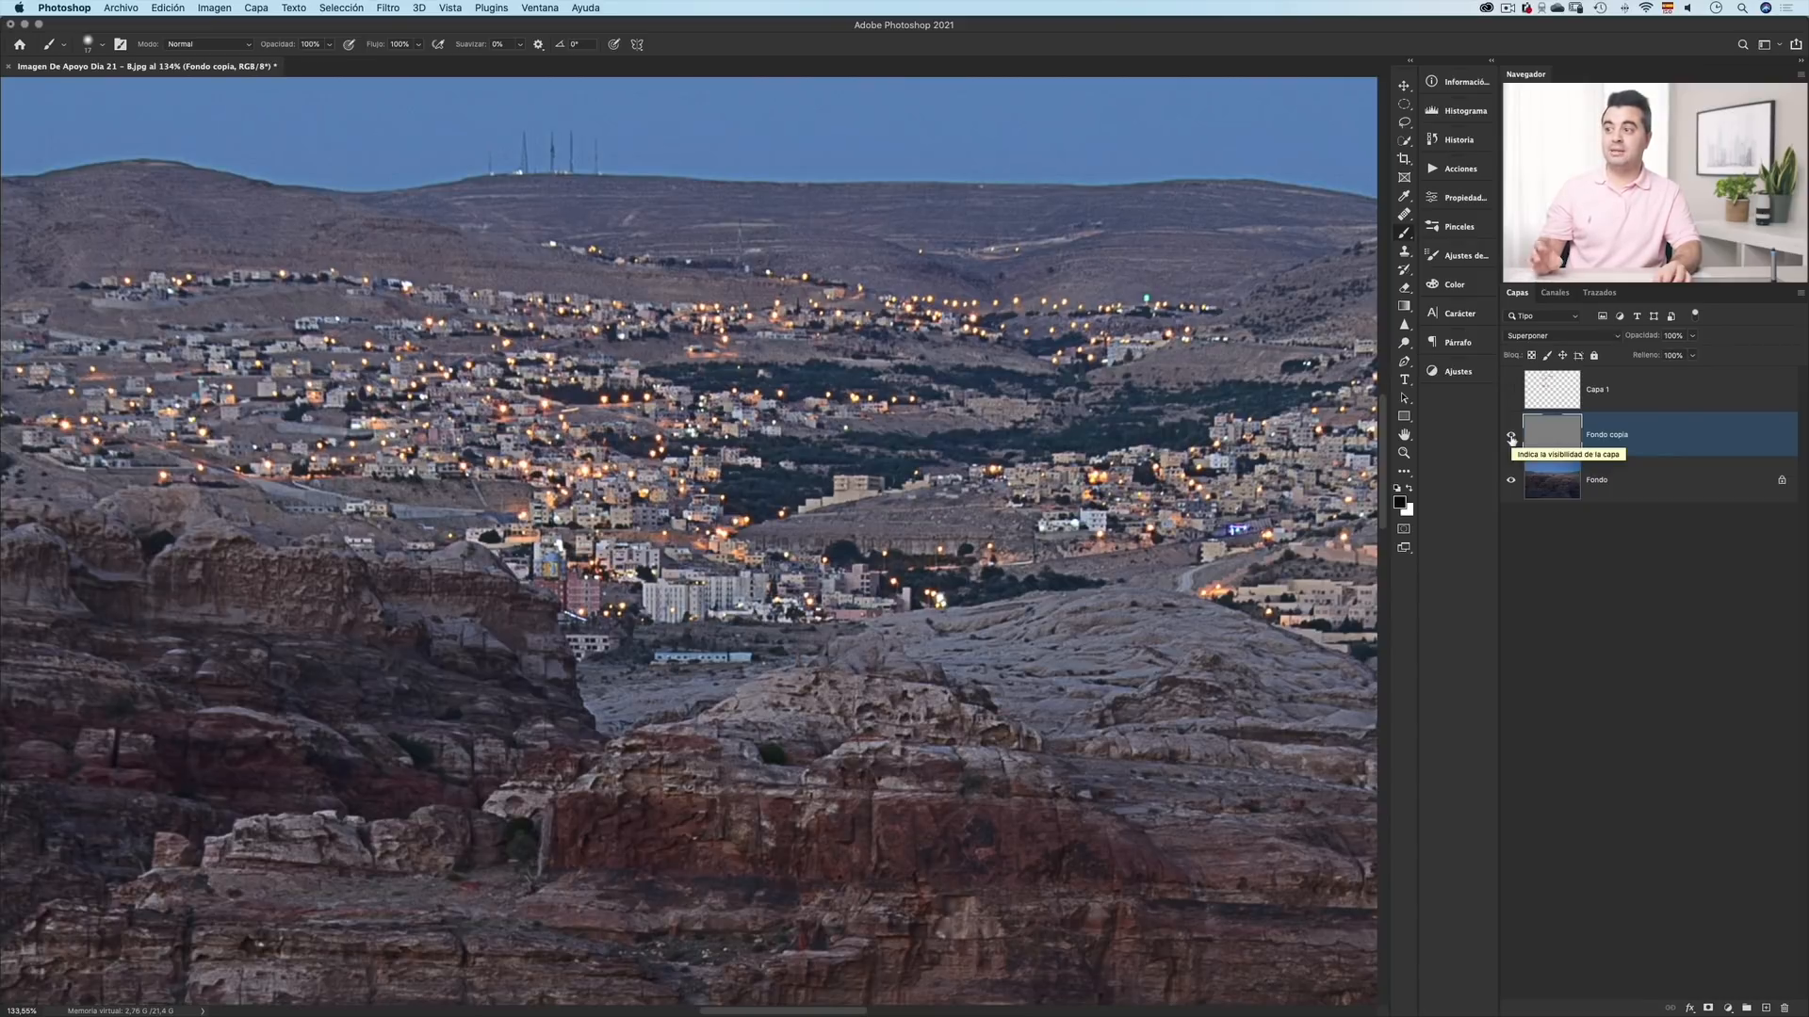
click(1511, 439)
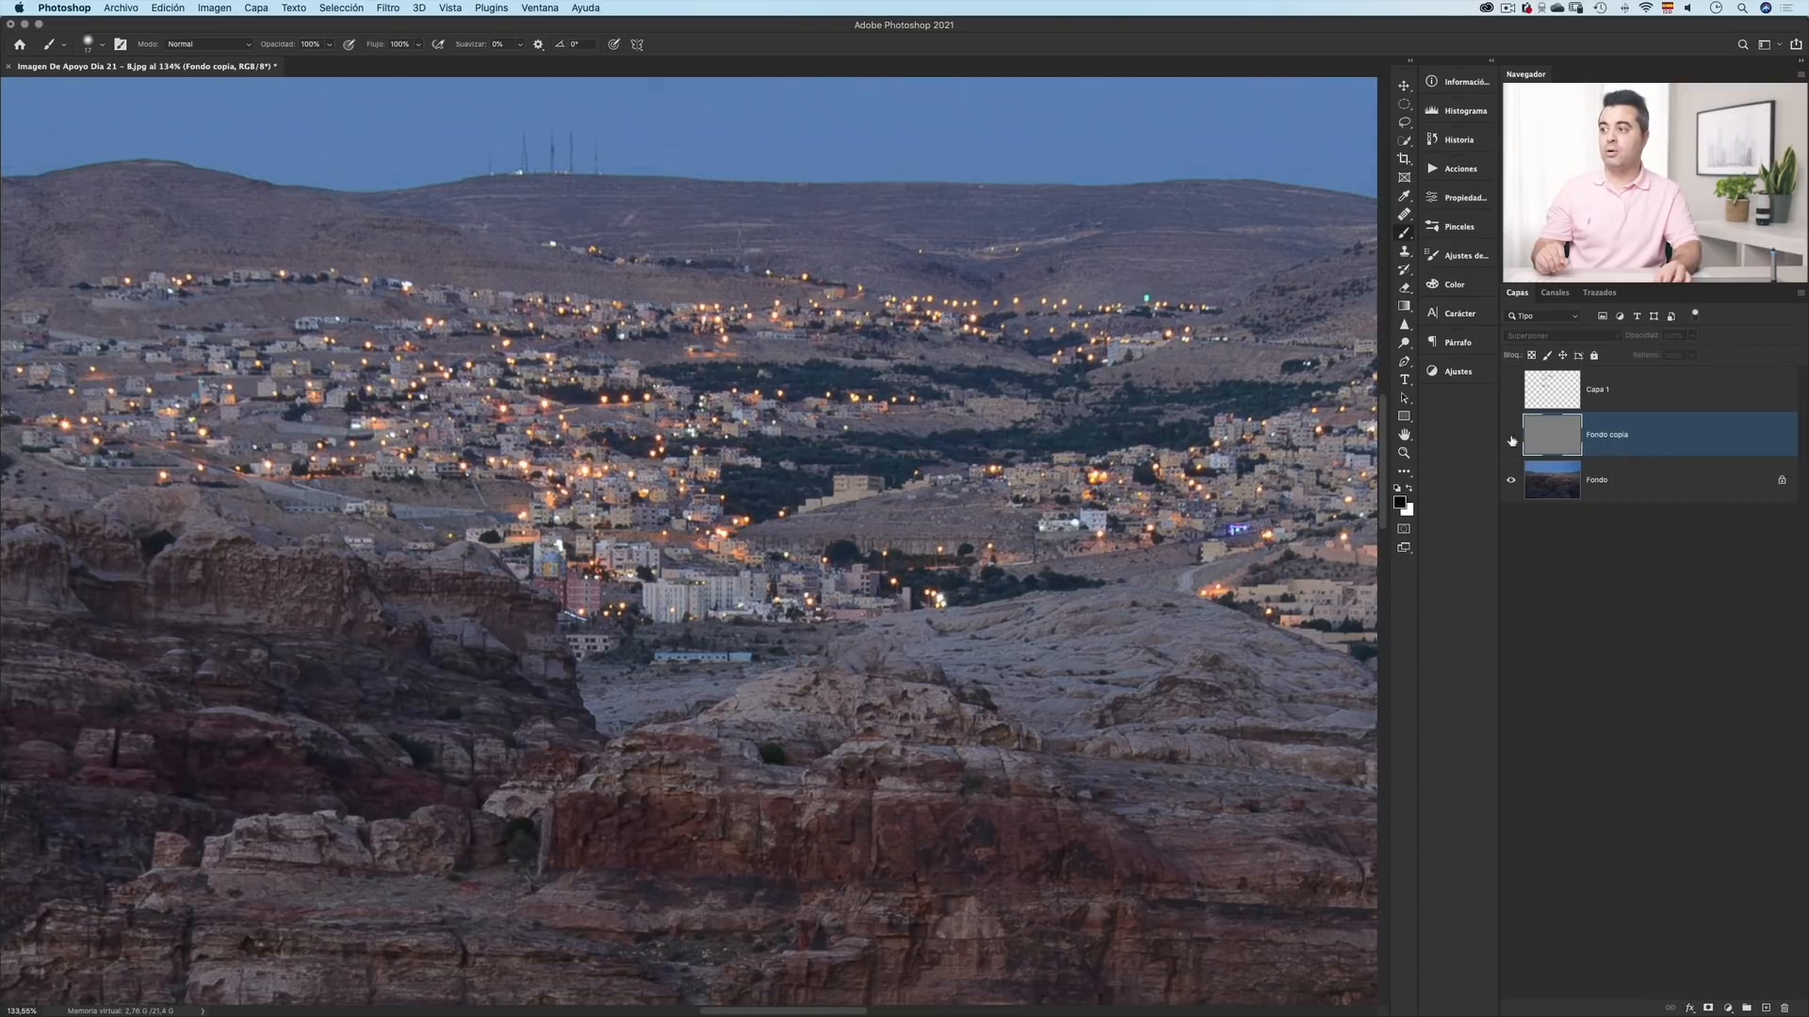
click(1511, 439)
click(1511, 439)
click(1511, 439)
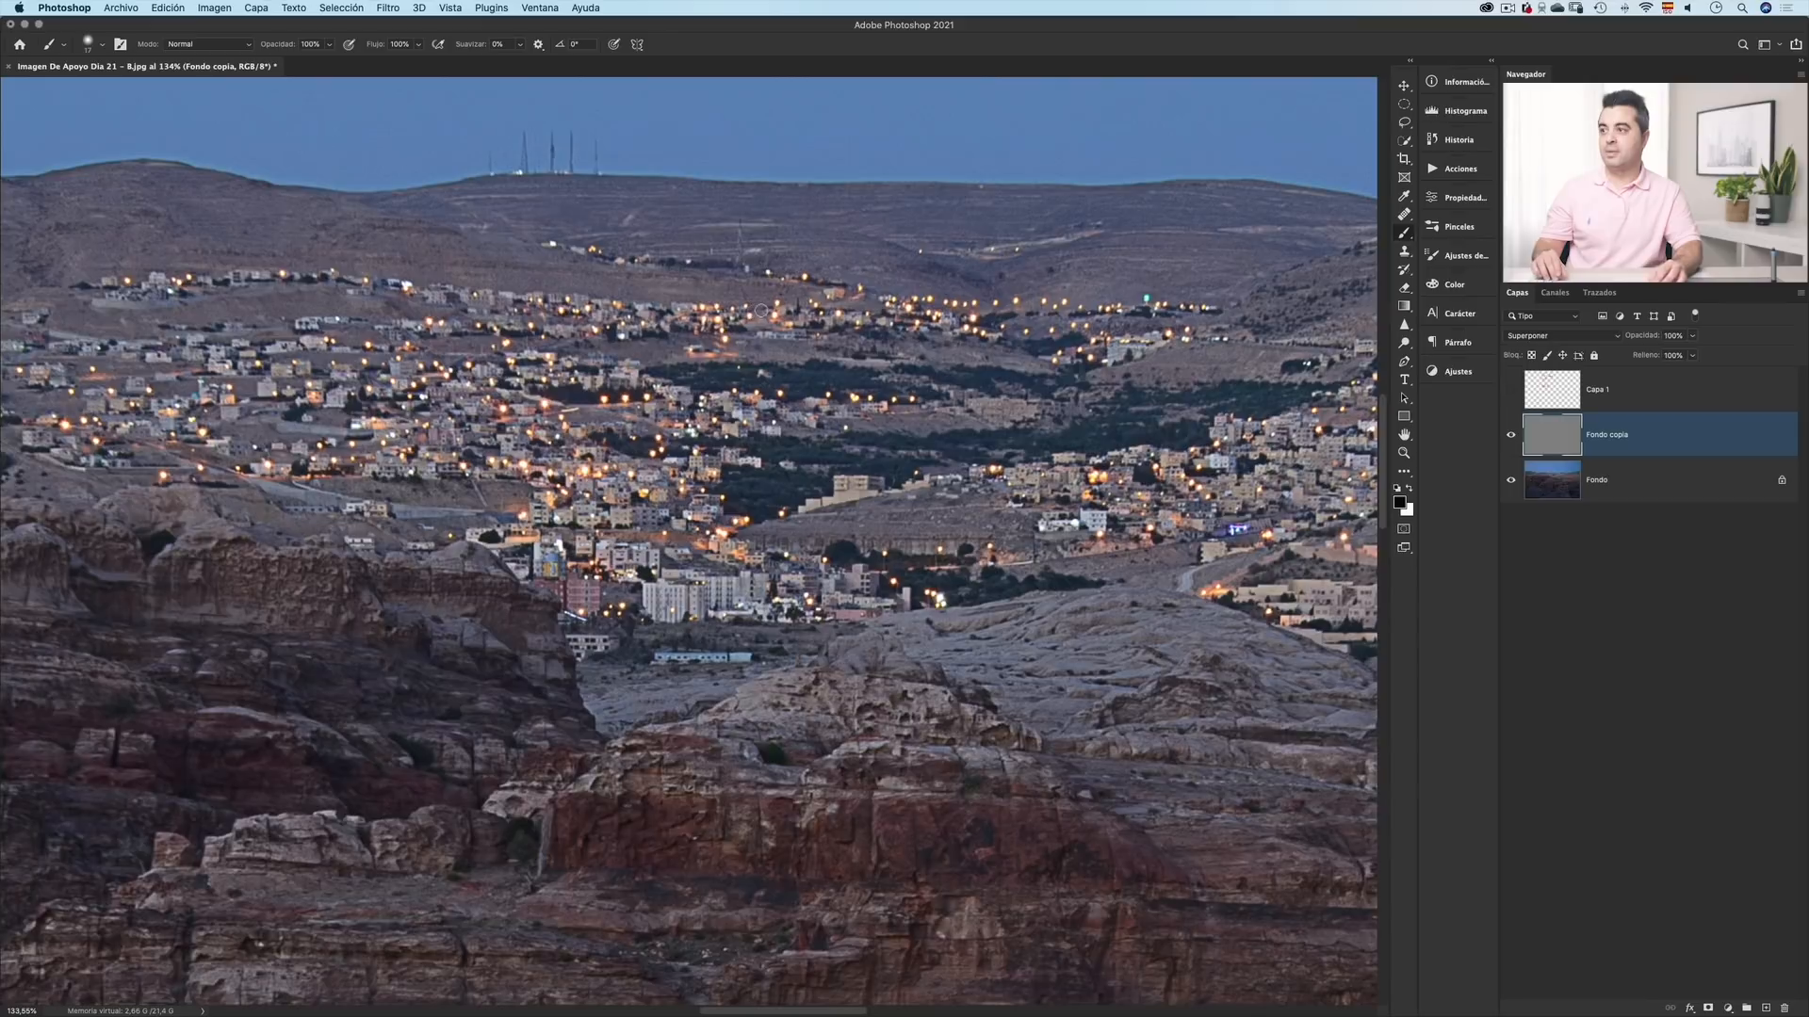
- Compare the hill horizon at pixel level with and without the Fondo copia layer, and briefly show the annotation layer Capa 1
key(super+space)
mouse_move(783, 179)
mouse_down()
mouse_move(837, 264)
mouse_move(823, 403)
mouse_up()
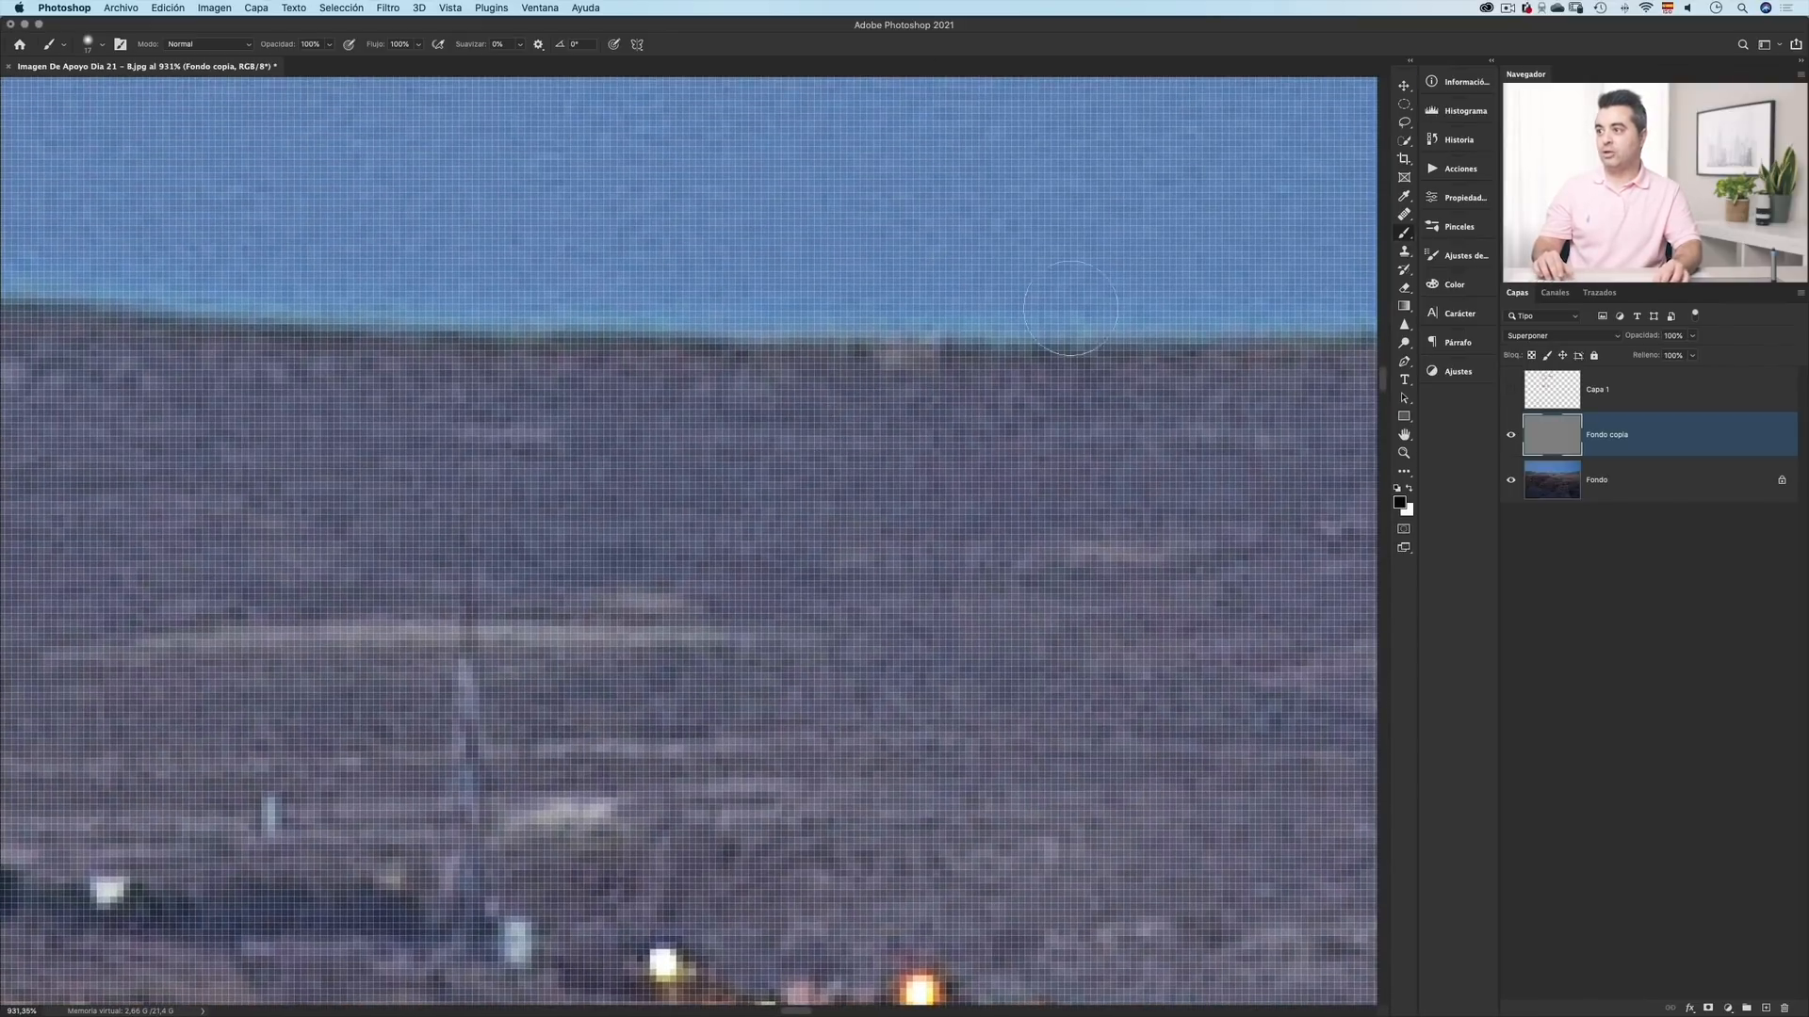
click(1512, 437)
click(1512, 437)
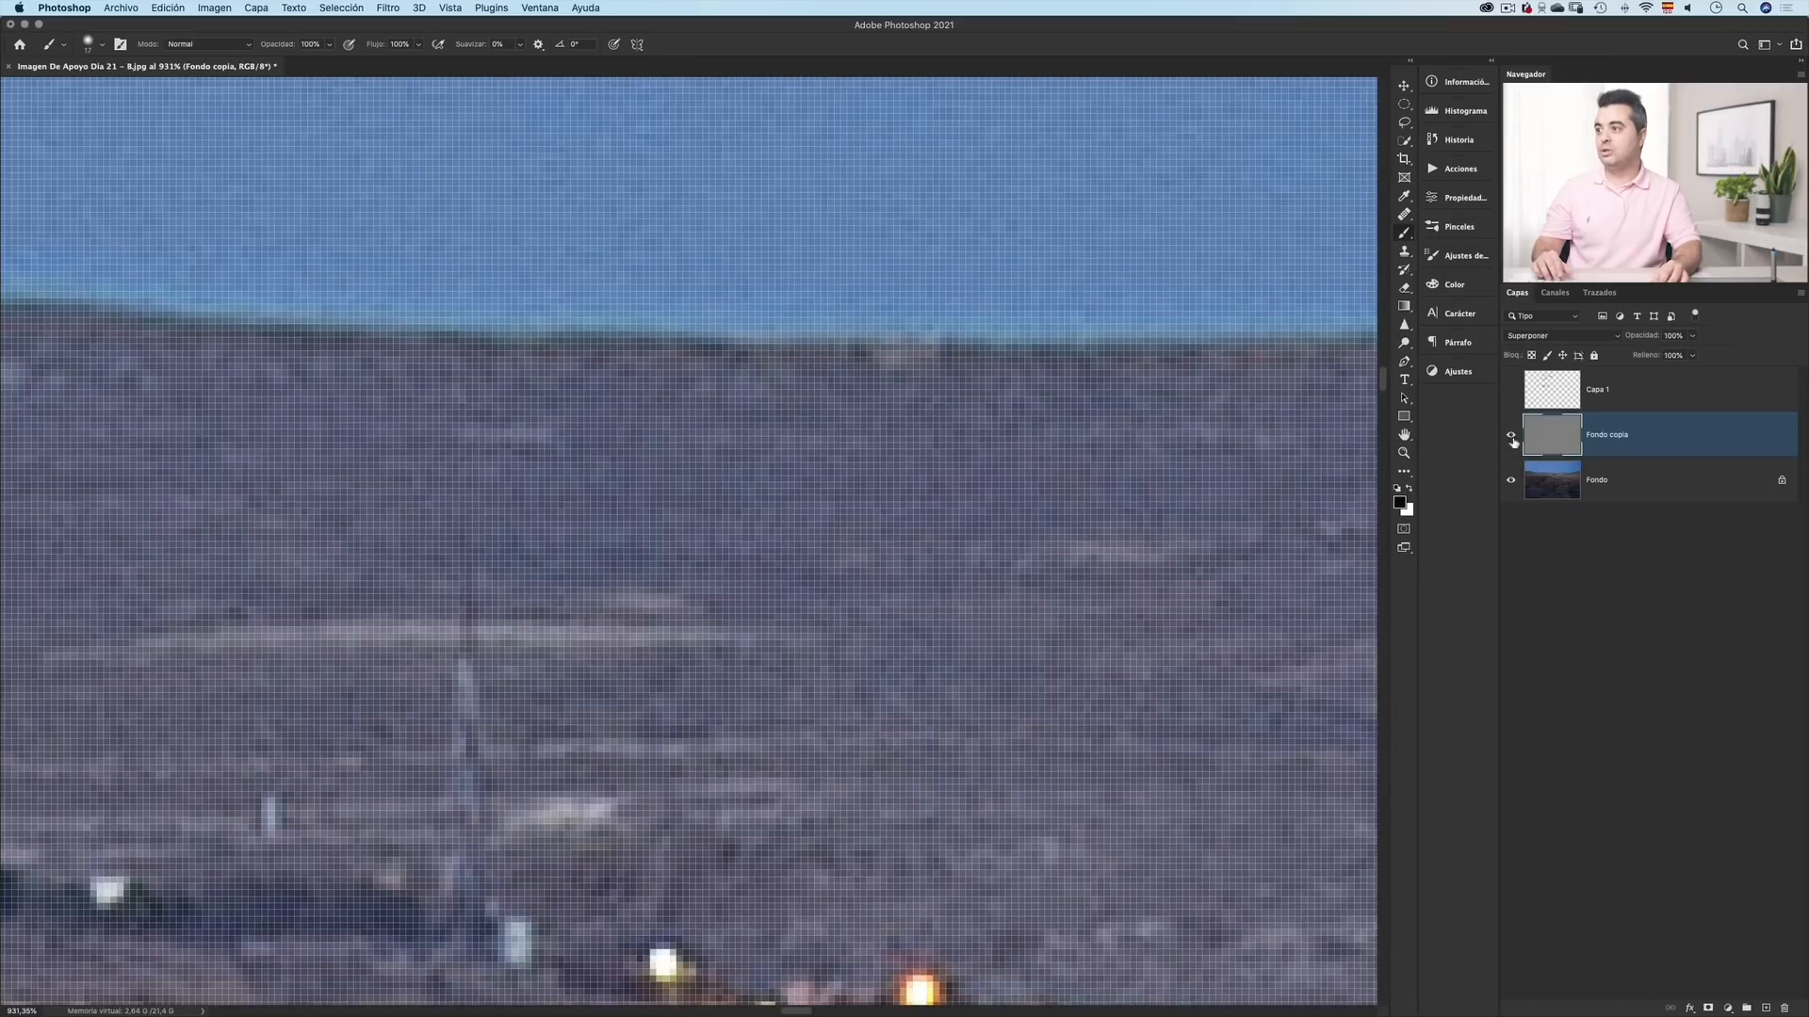
click(1512, 437)
click(1512, 437)
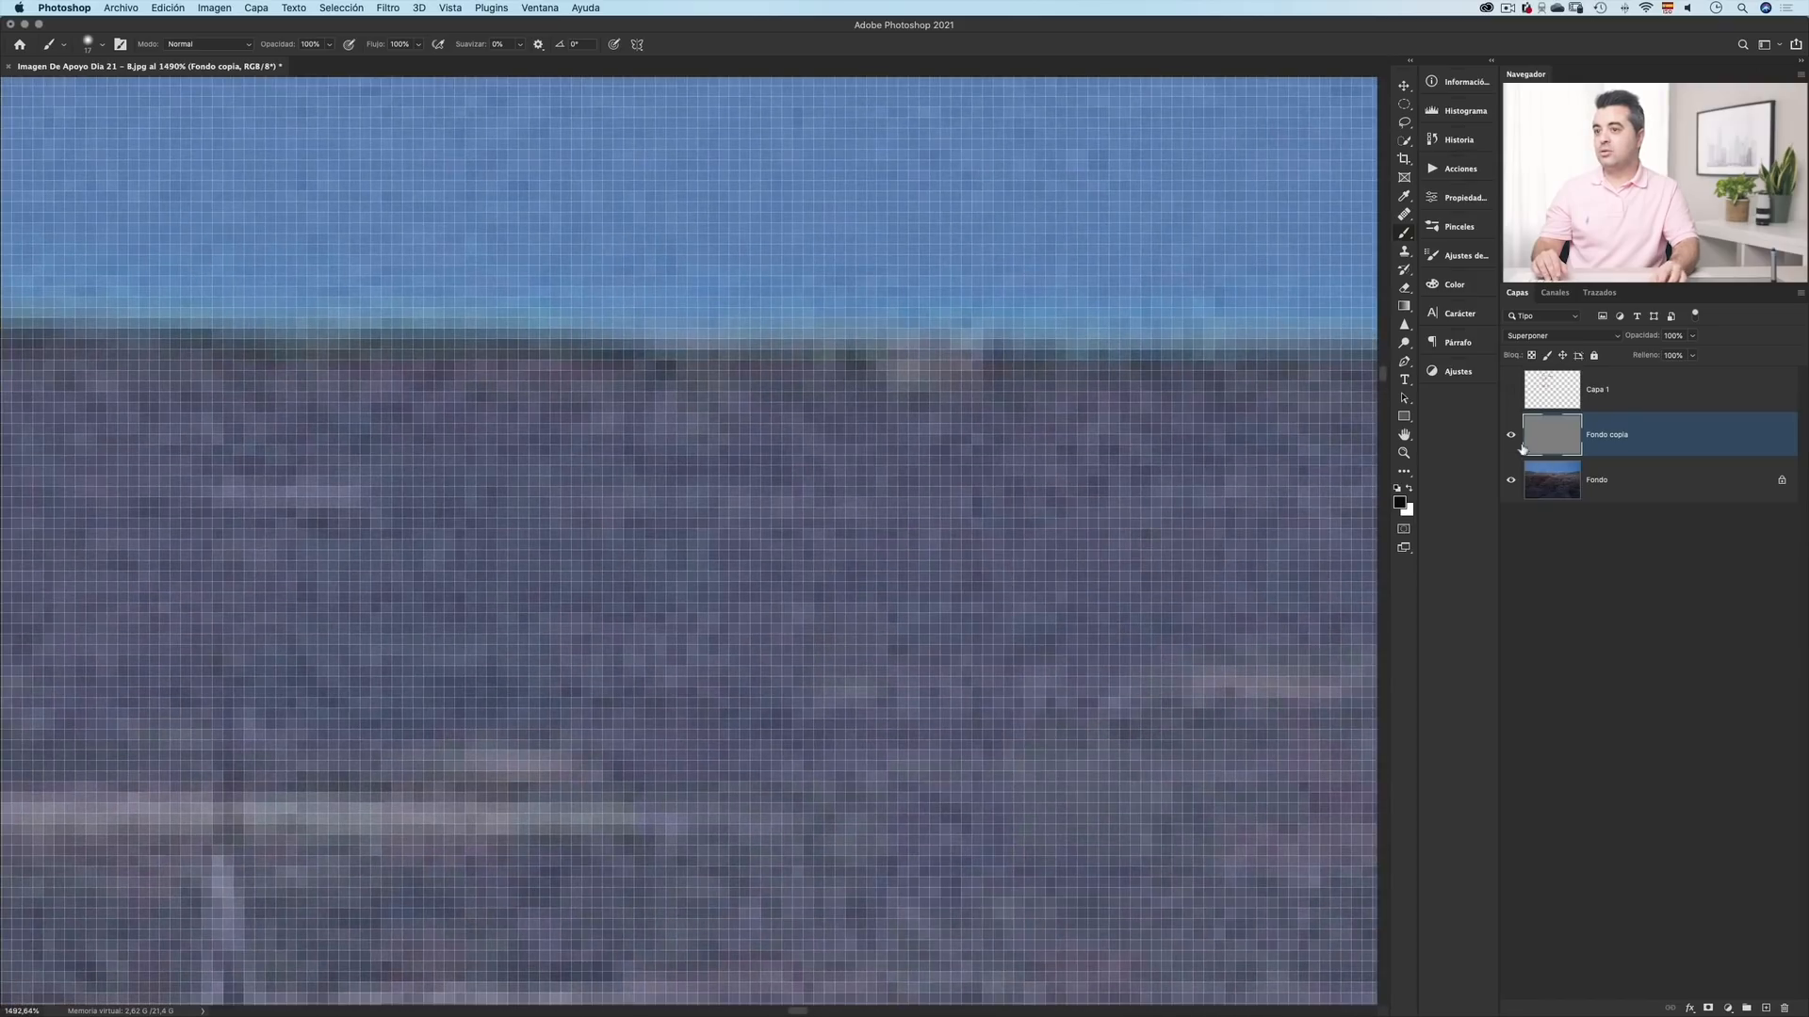
click(1513, 441)
click(1512, 439)
click(1512, 439)
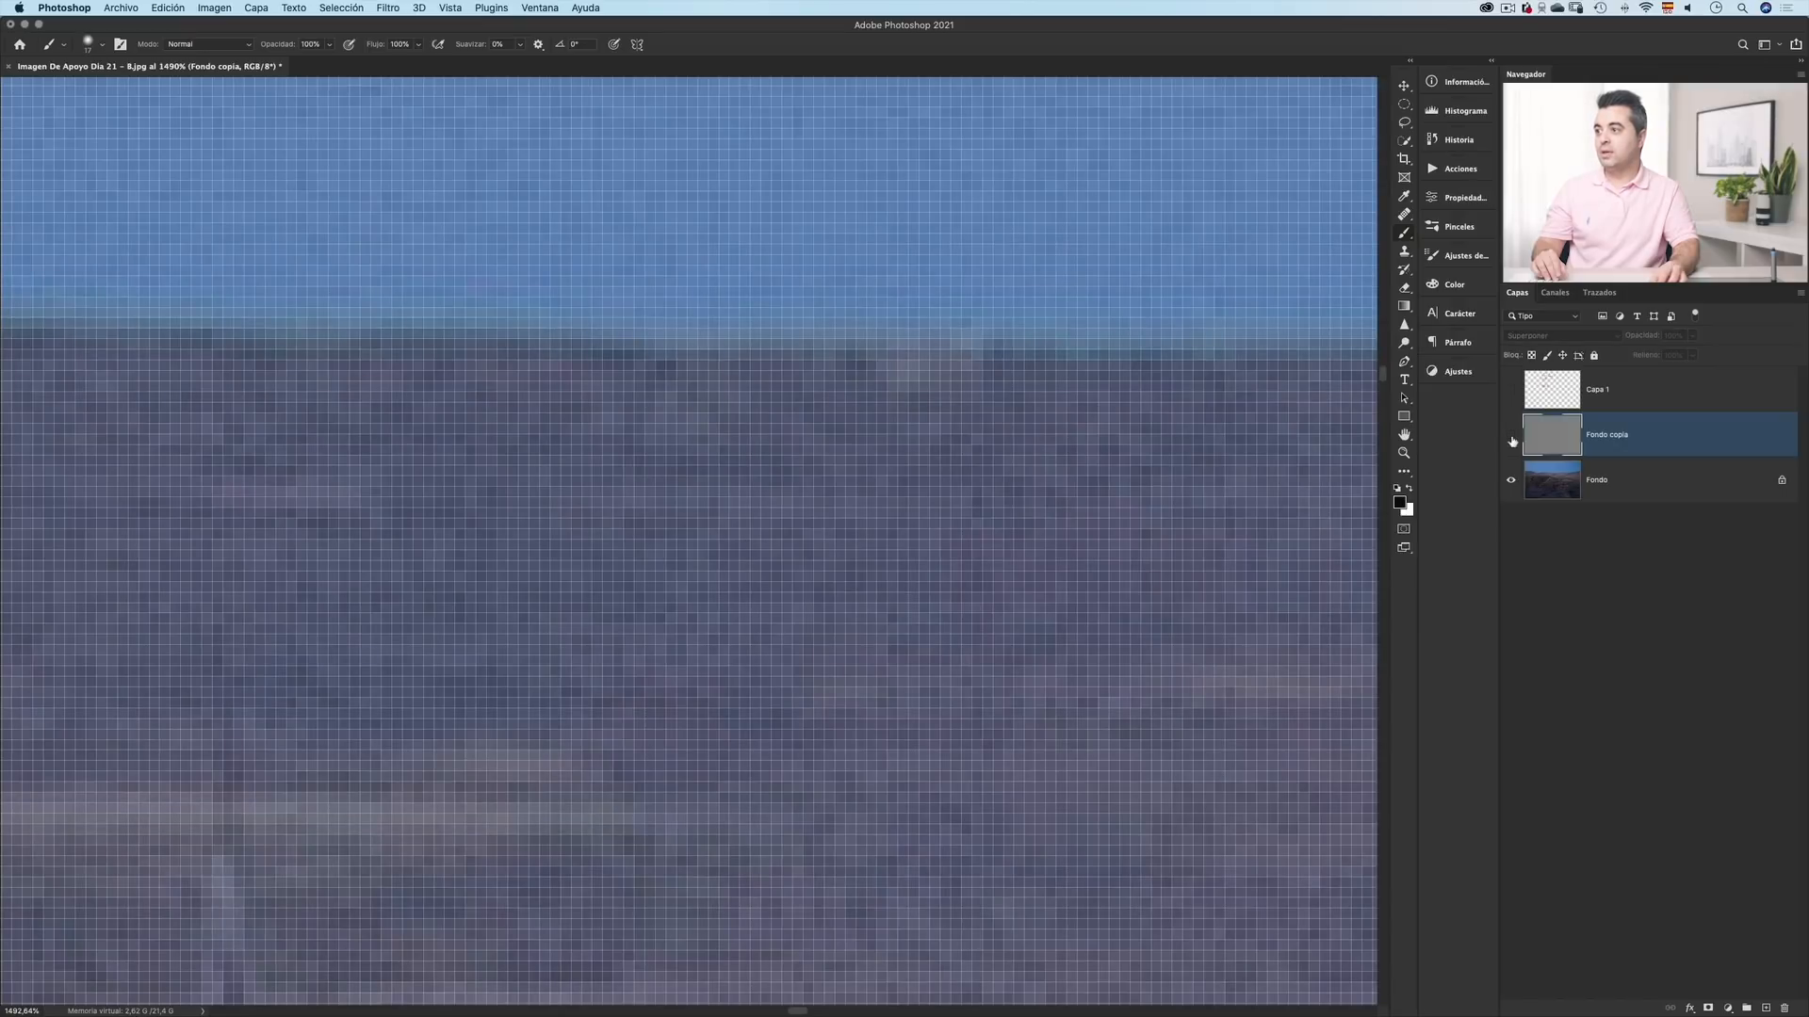
click(1512, 440)
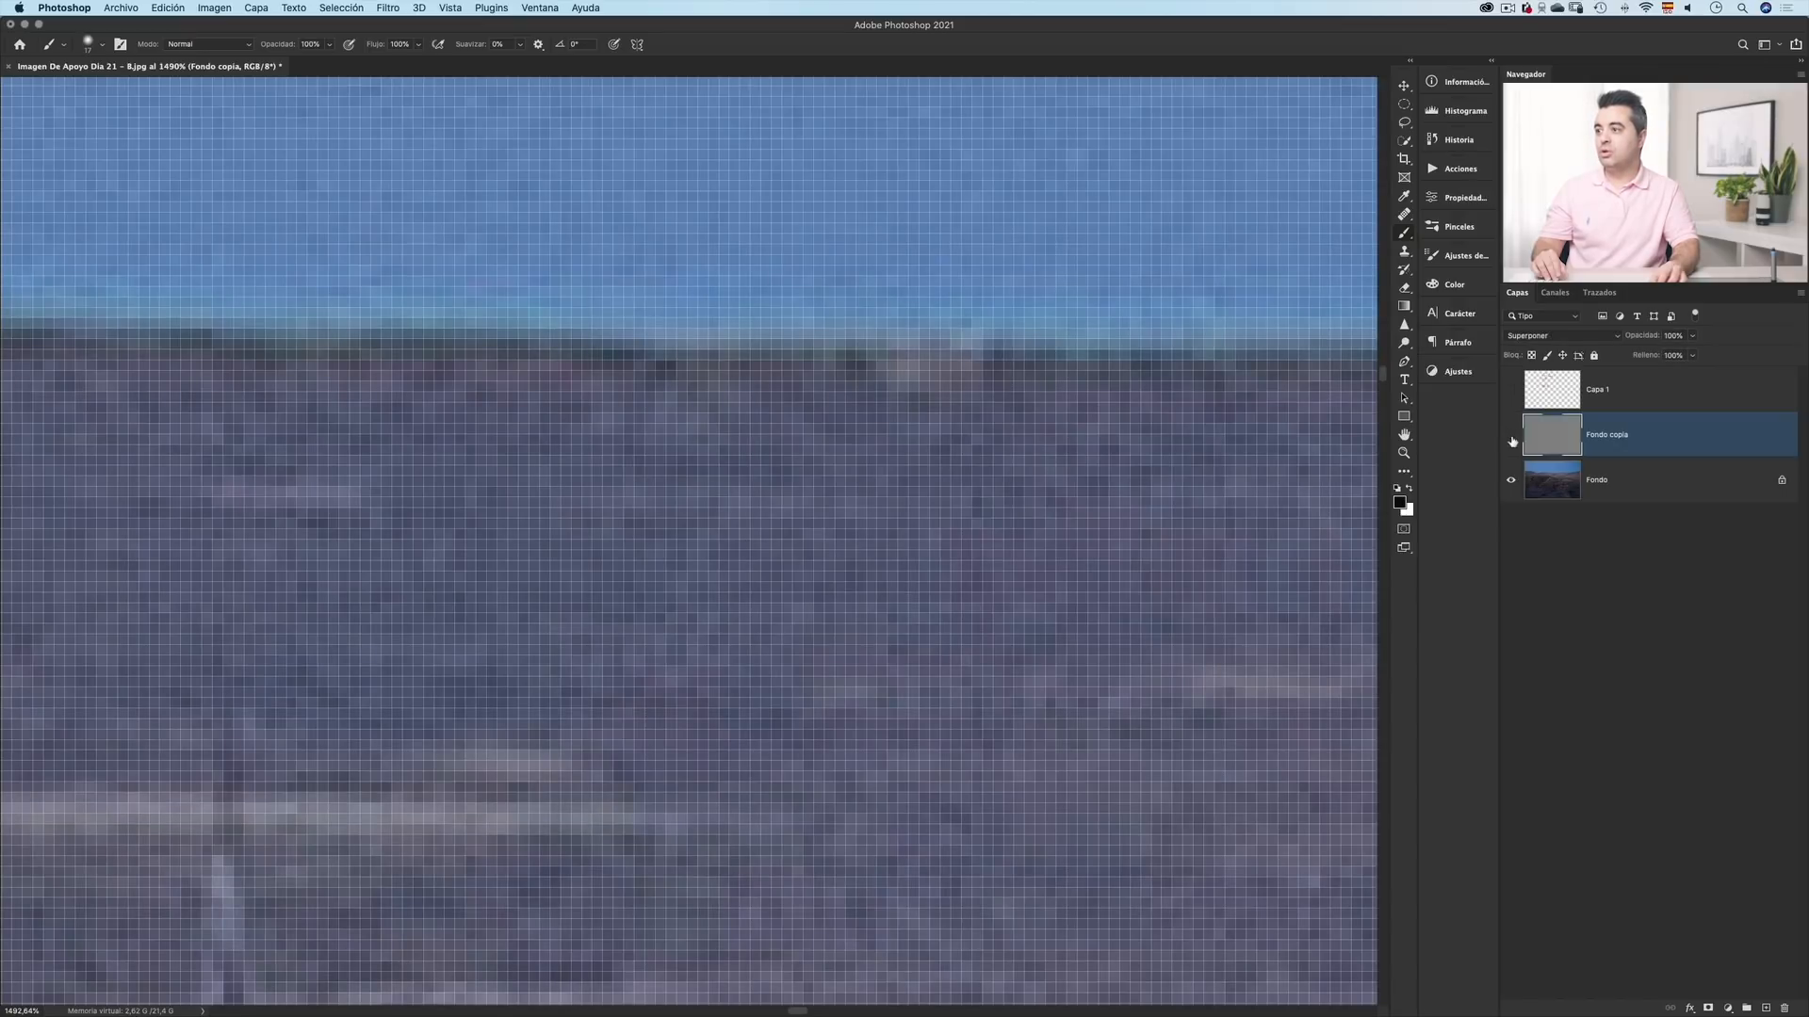
click(1512, 440)
click(1512, 440)
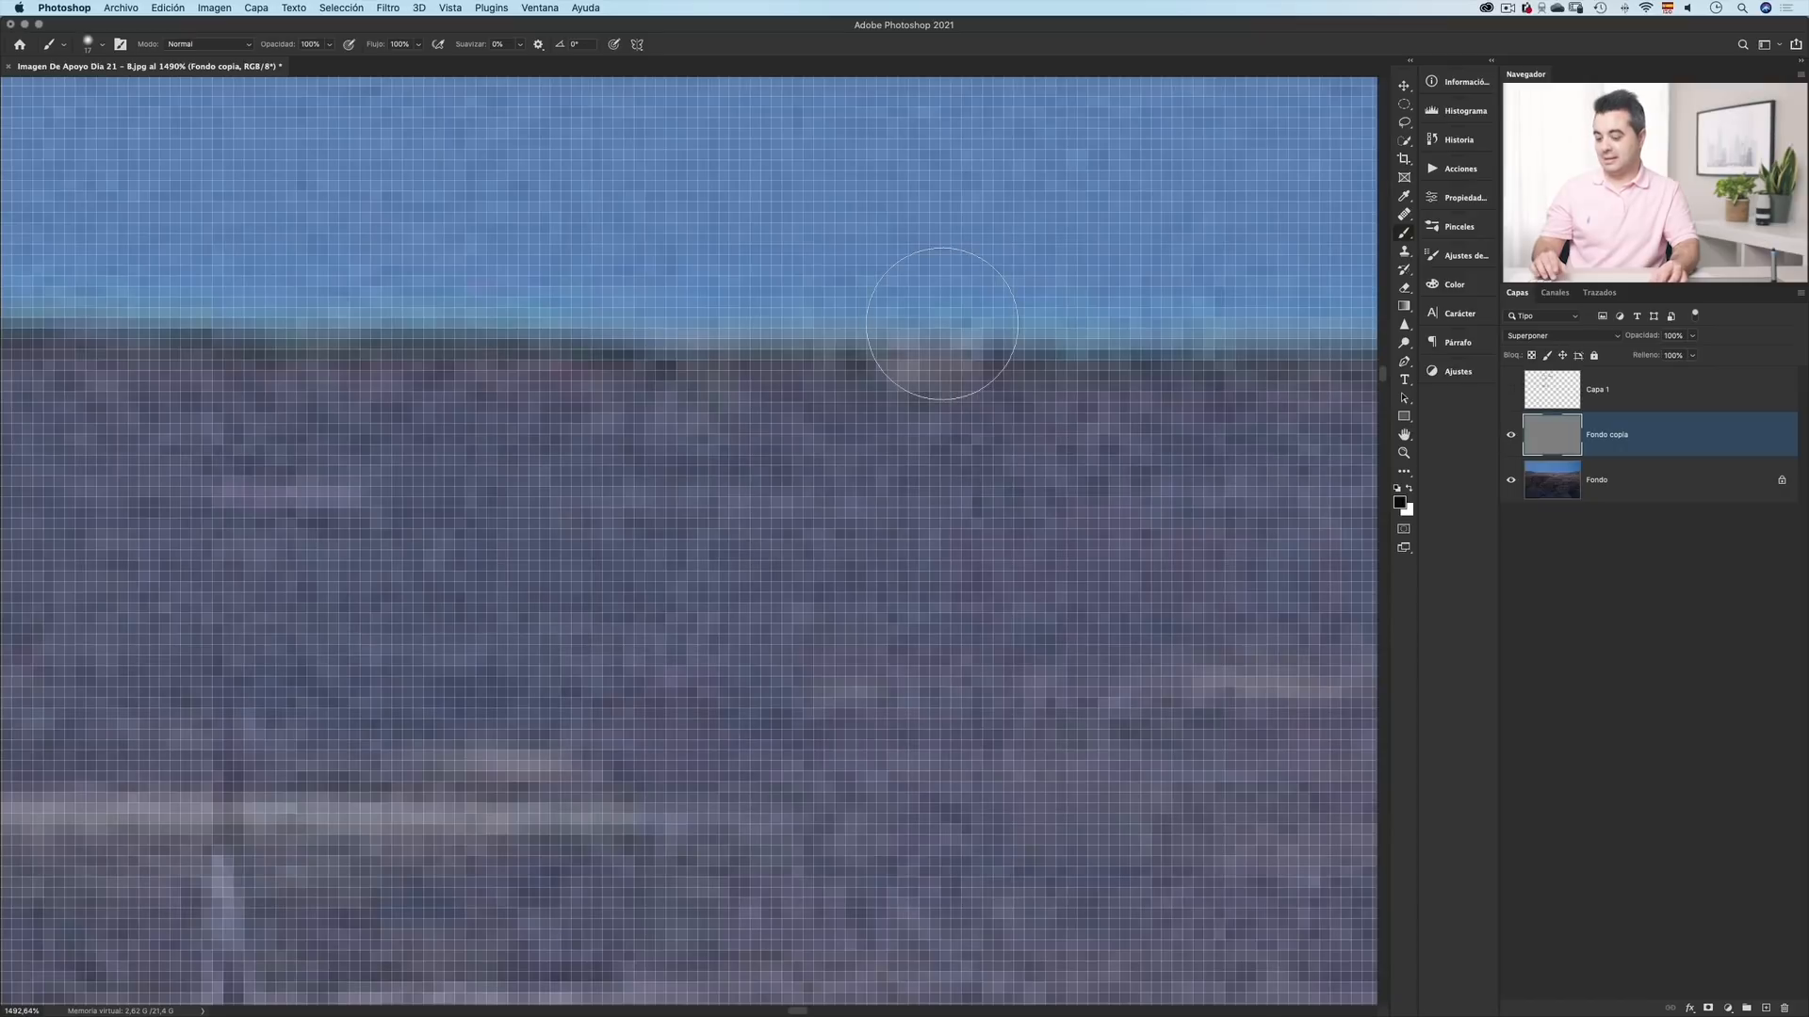
key(v)
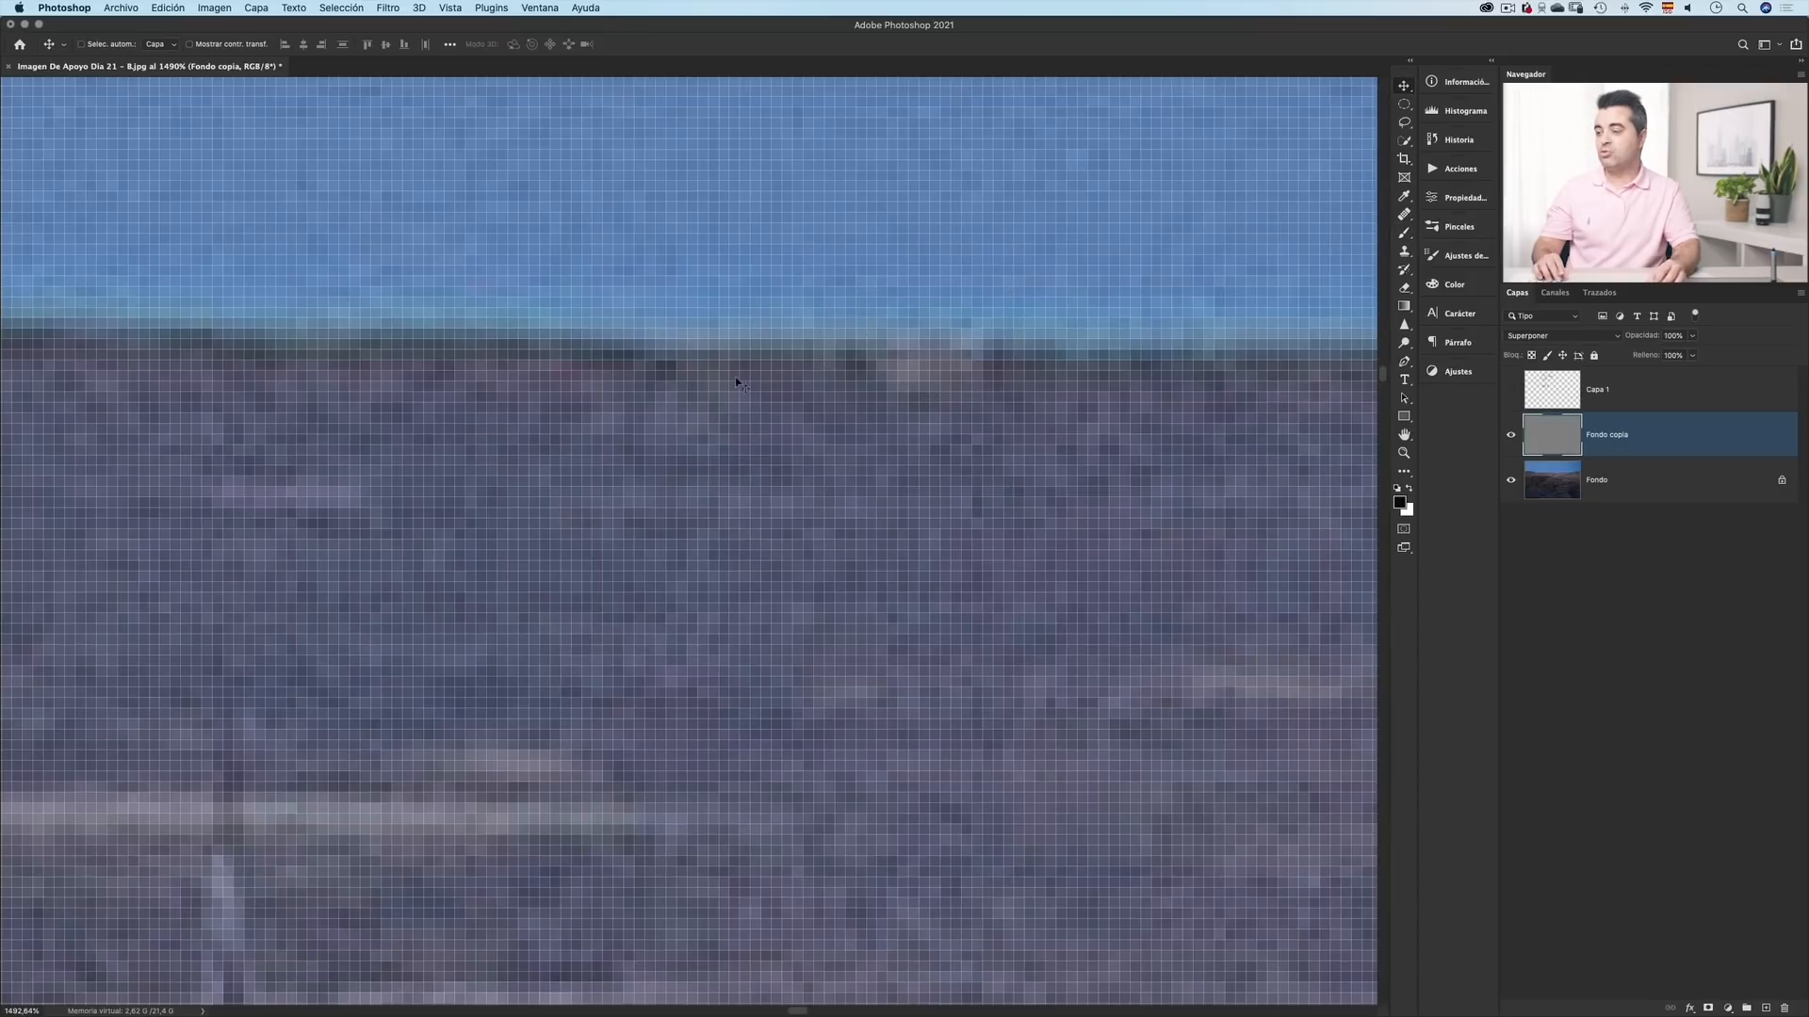
drag(684, 372, 496, 383)
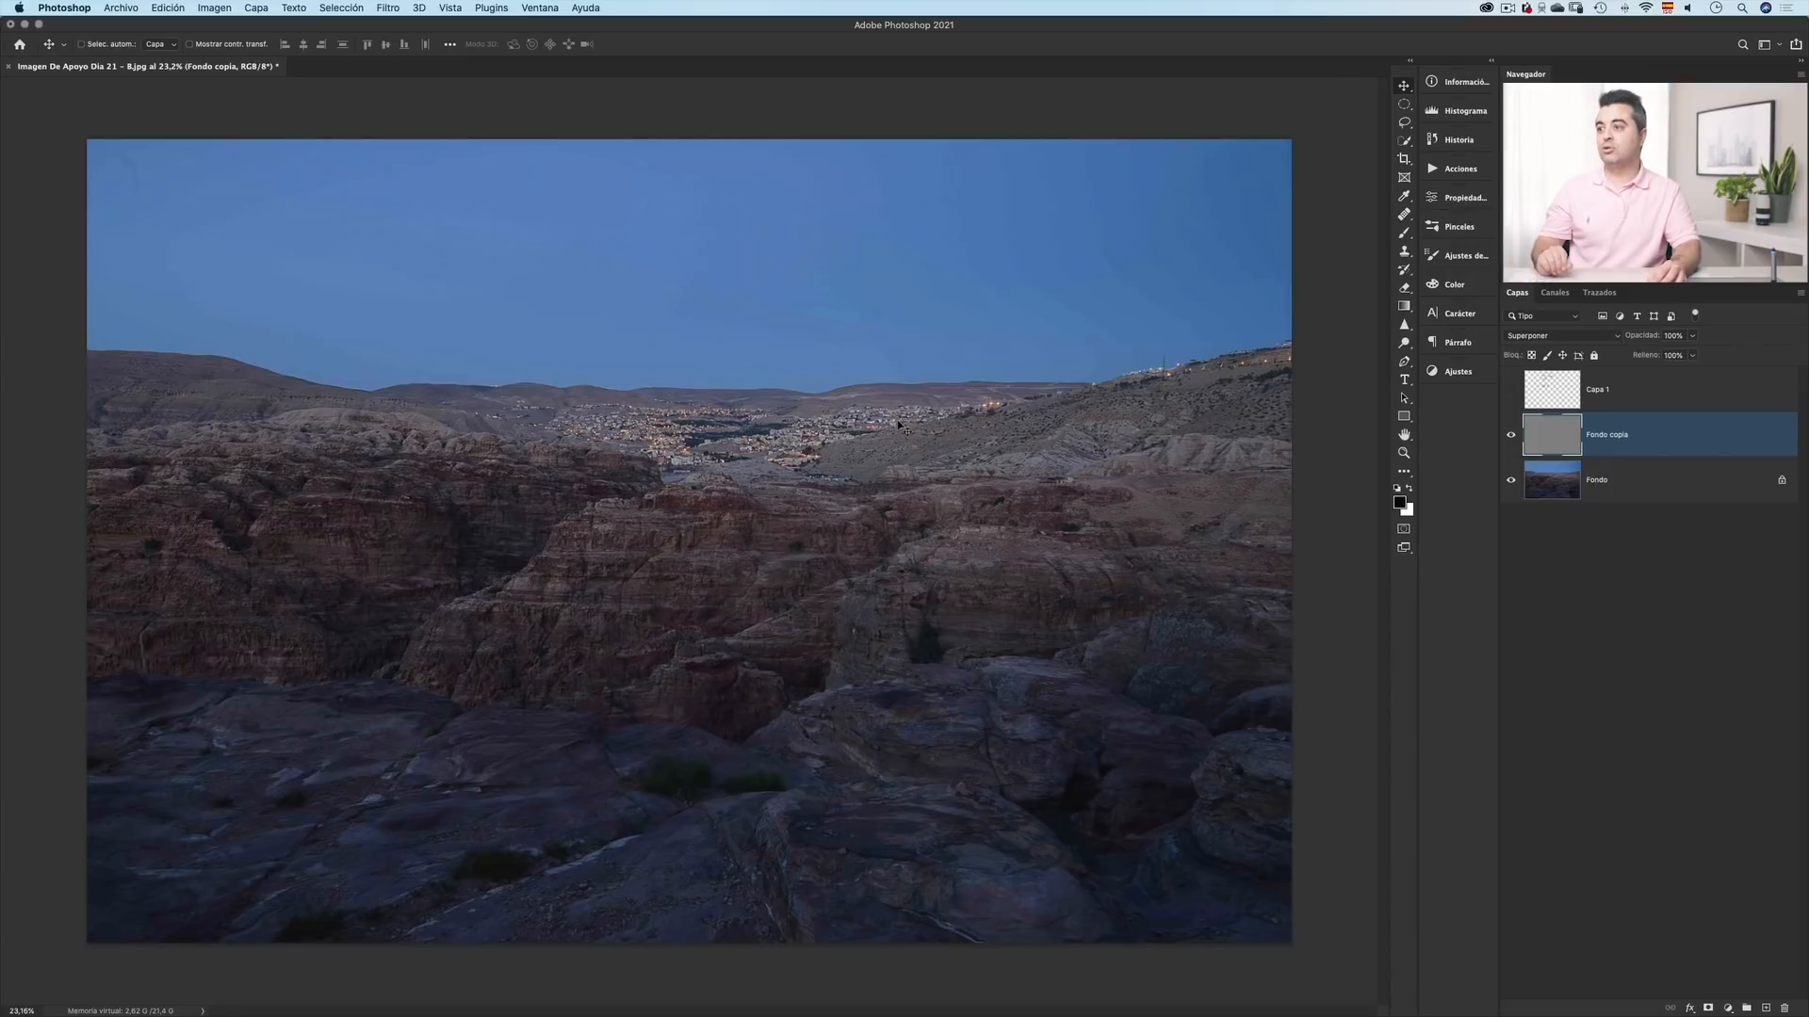
click(1511, 389)
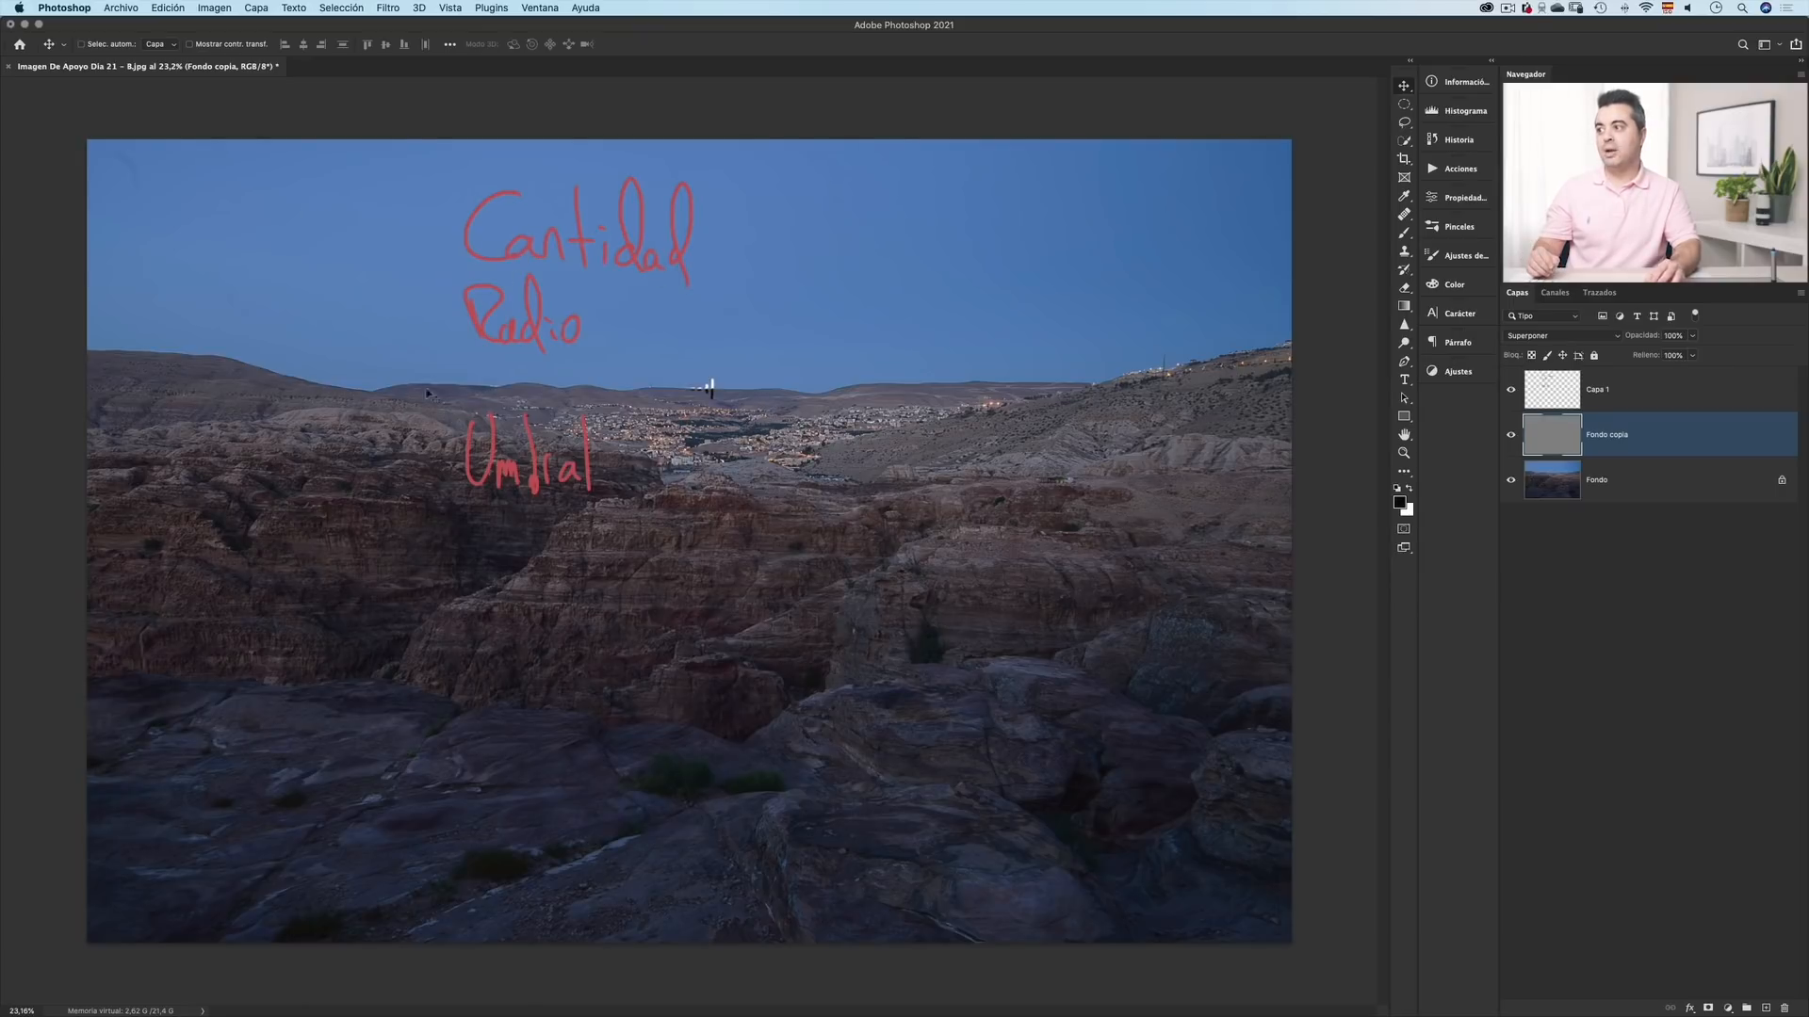
click(1511, 389)
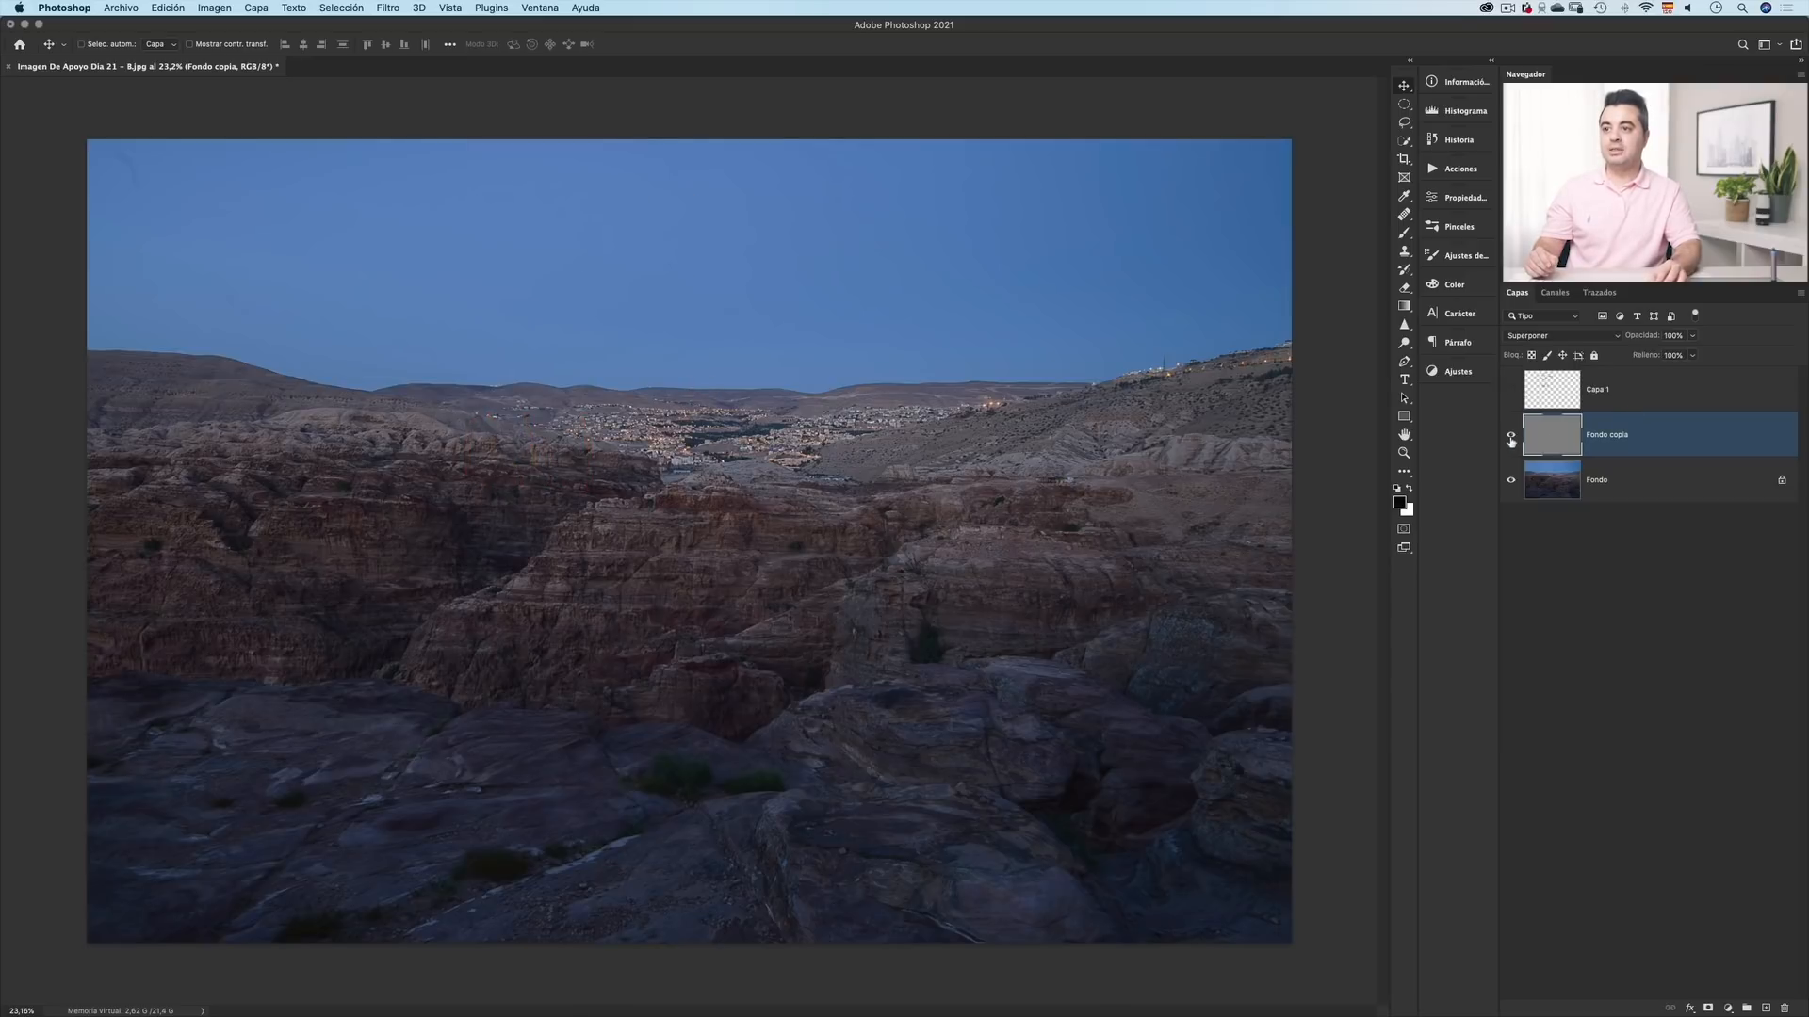
- Hide the Fondo copia layer and rename it Filtro Paso Alto
click(1511, 436)
double_click(1617, 436)
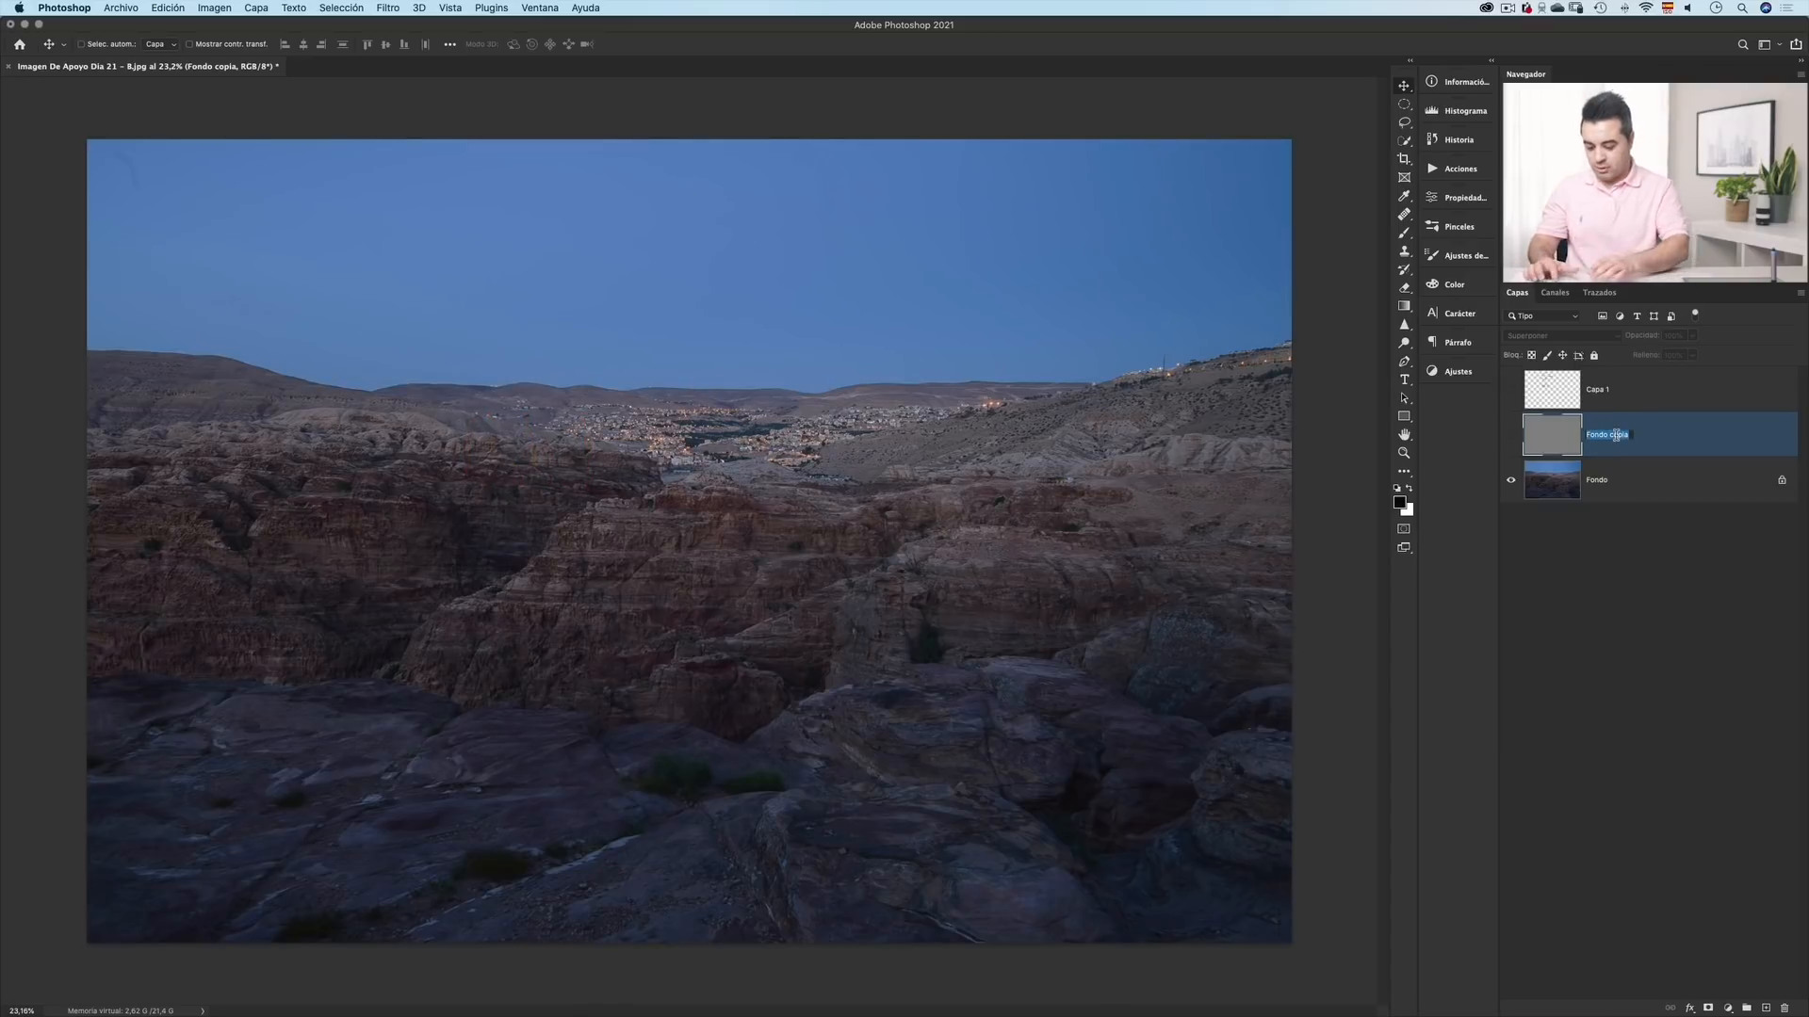
text(Filtro Paso Alto)
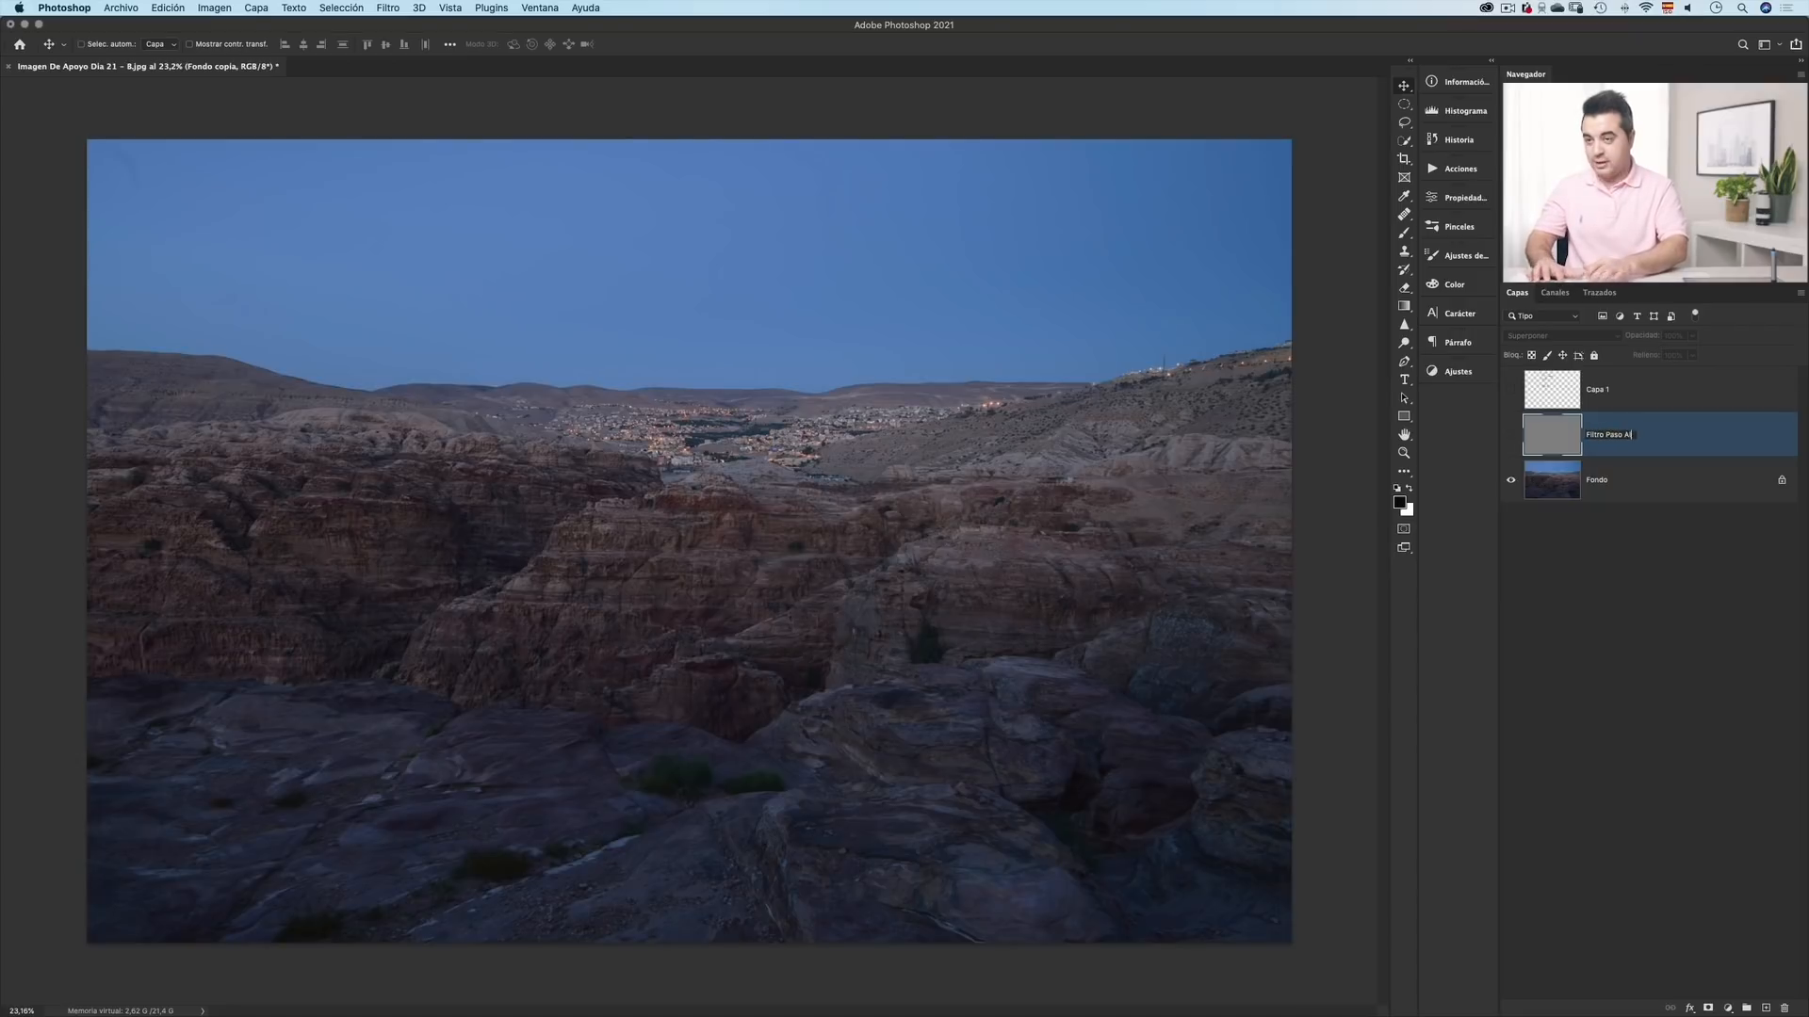
key(Return)
- Duplicate the Fondo layer and name the copy Filtro Mascara de enfoque
click(1647, 494)
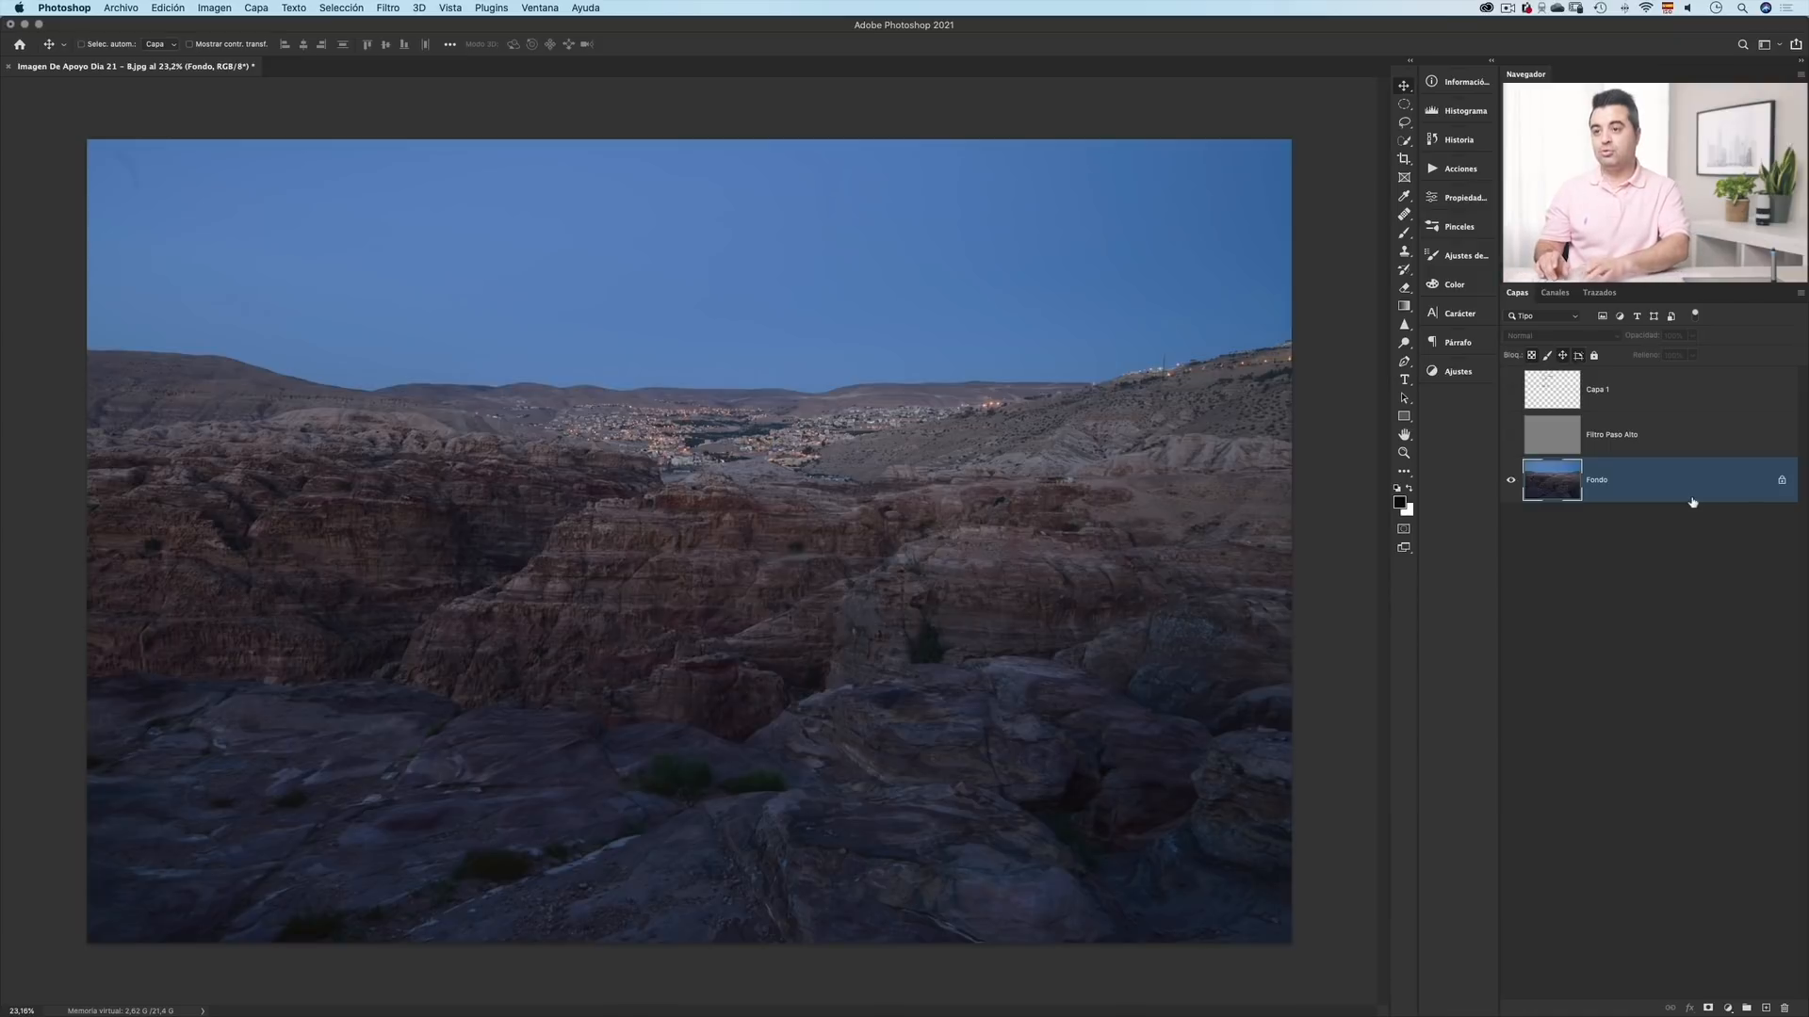
key(super+j)
double_click(1606, 481)
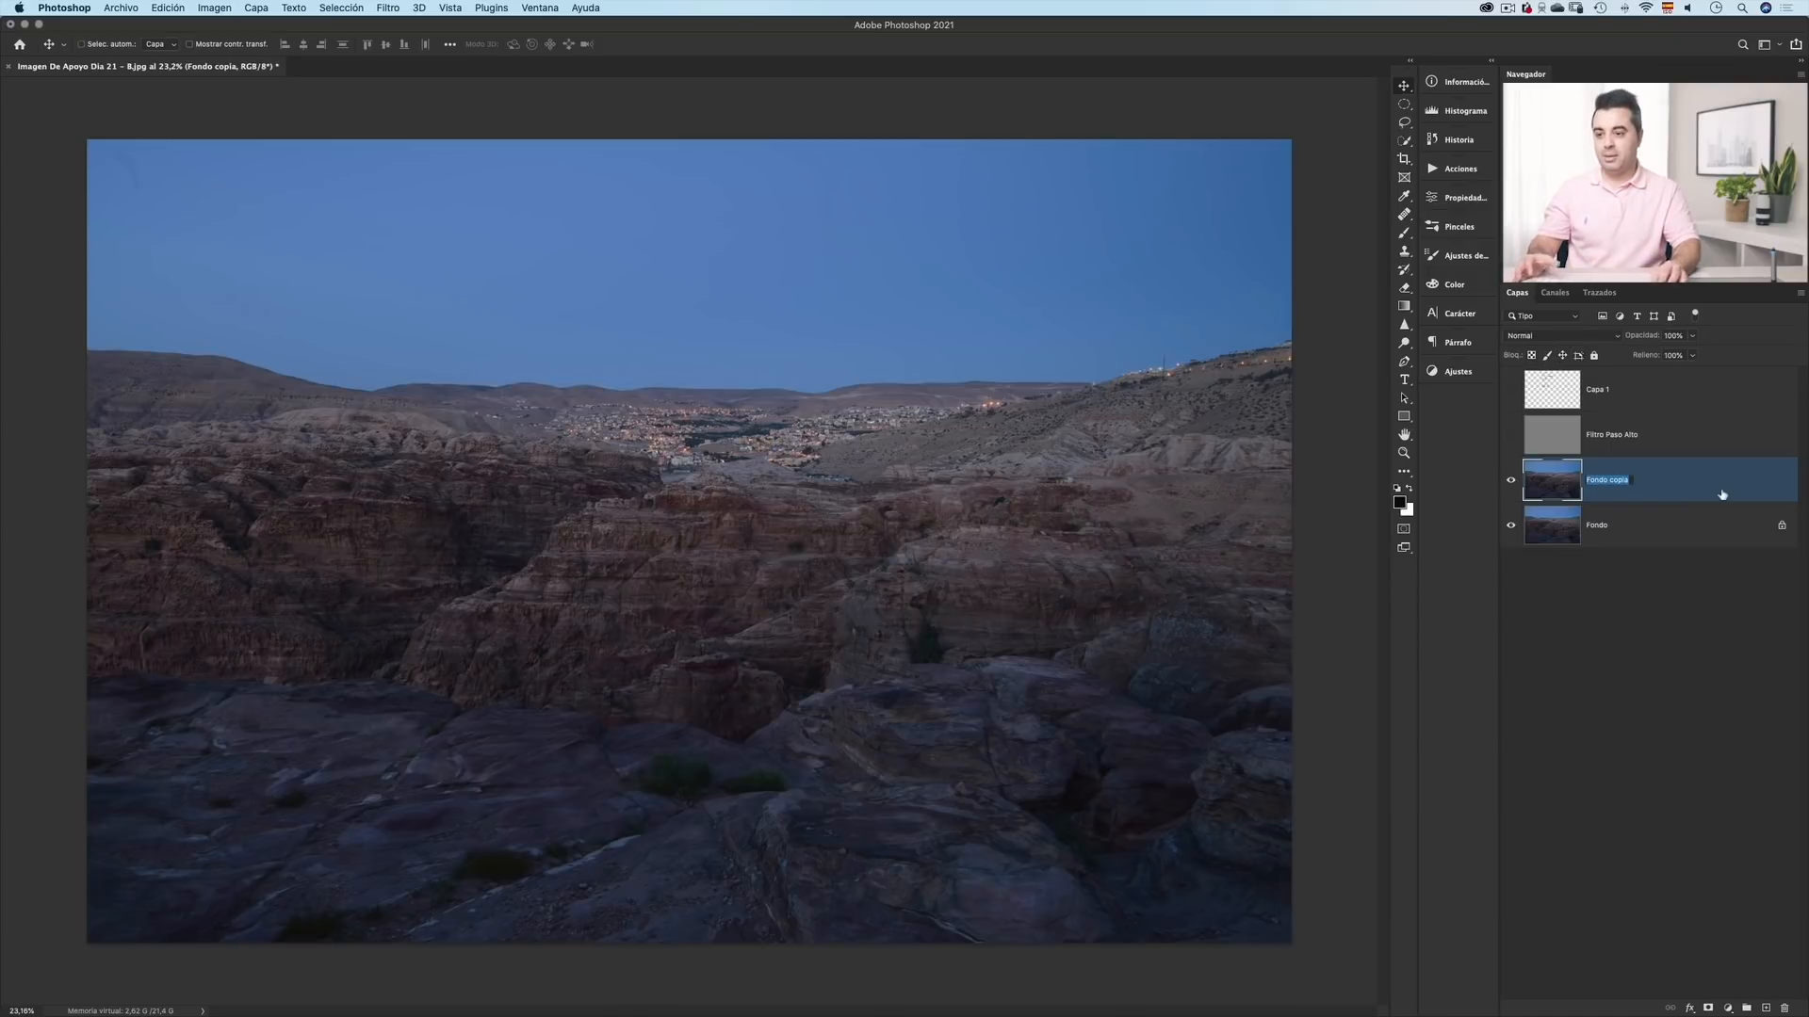
text(Filtro Mascar)
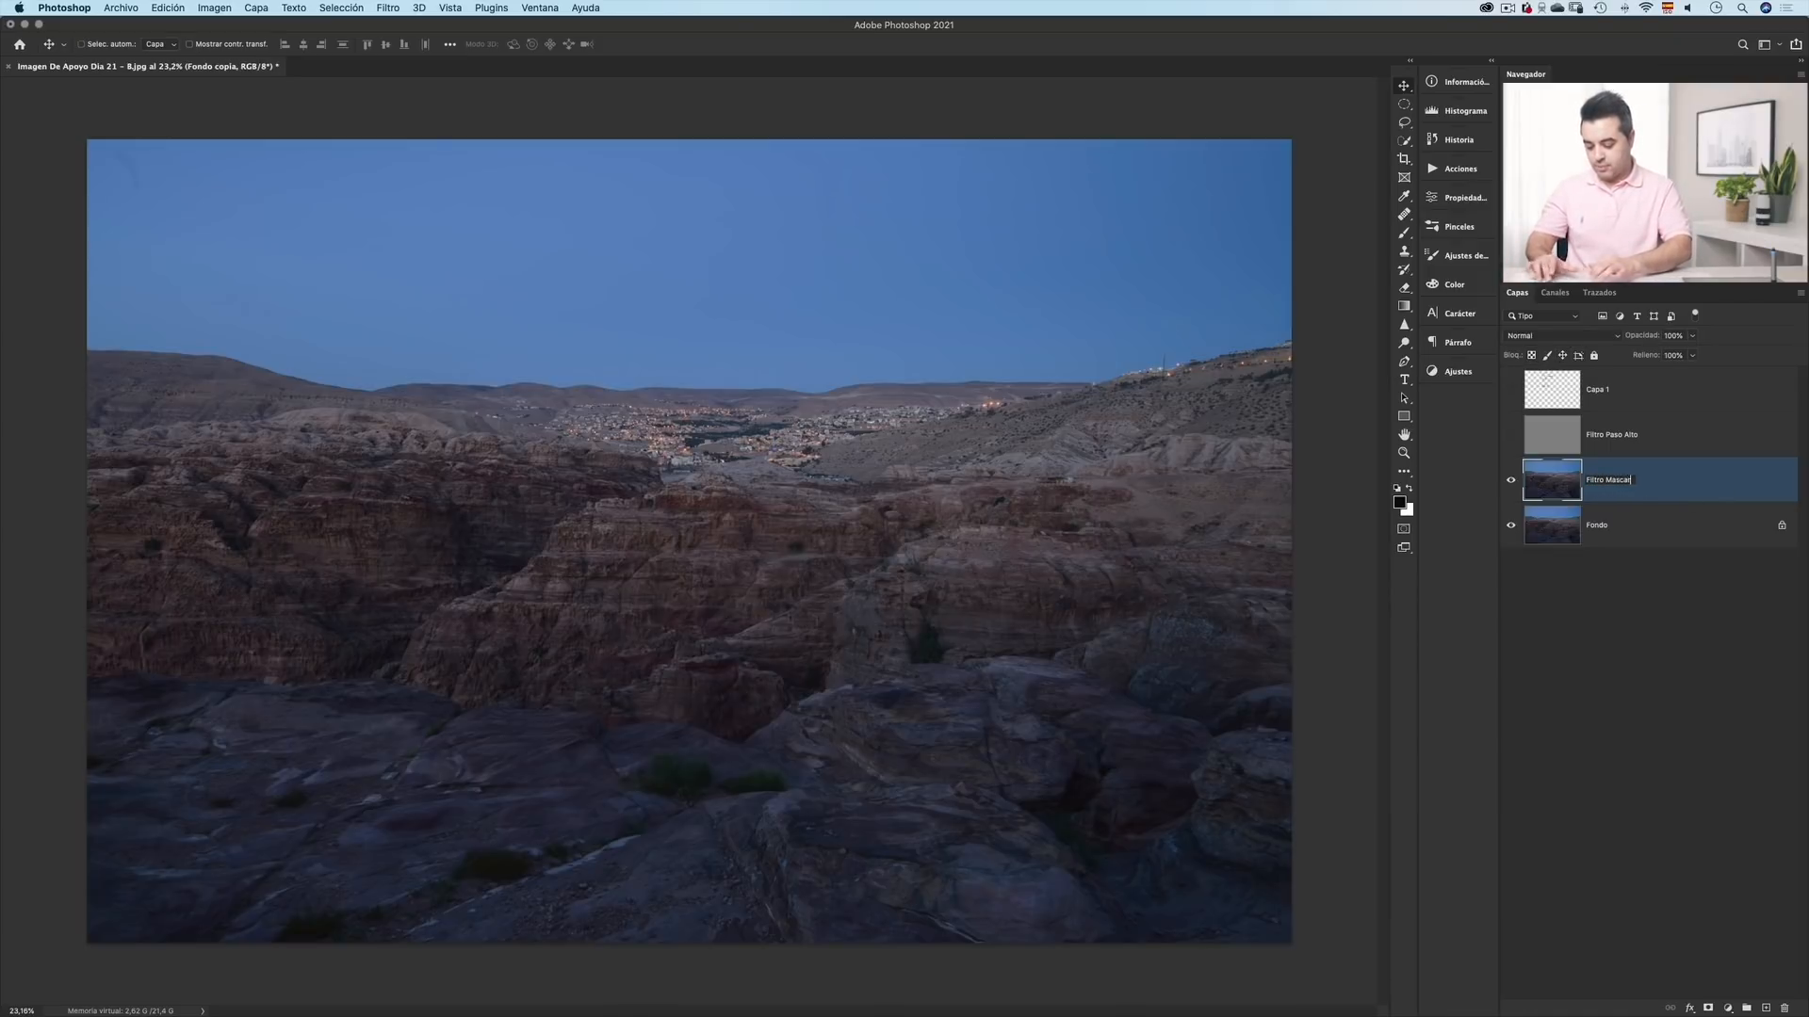
text(a de enfoque)
key(Return)
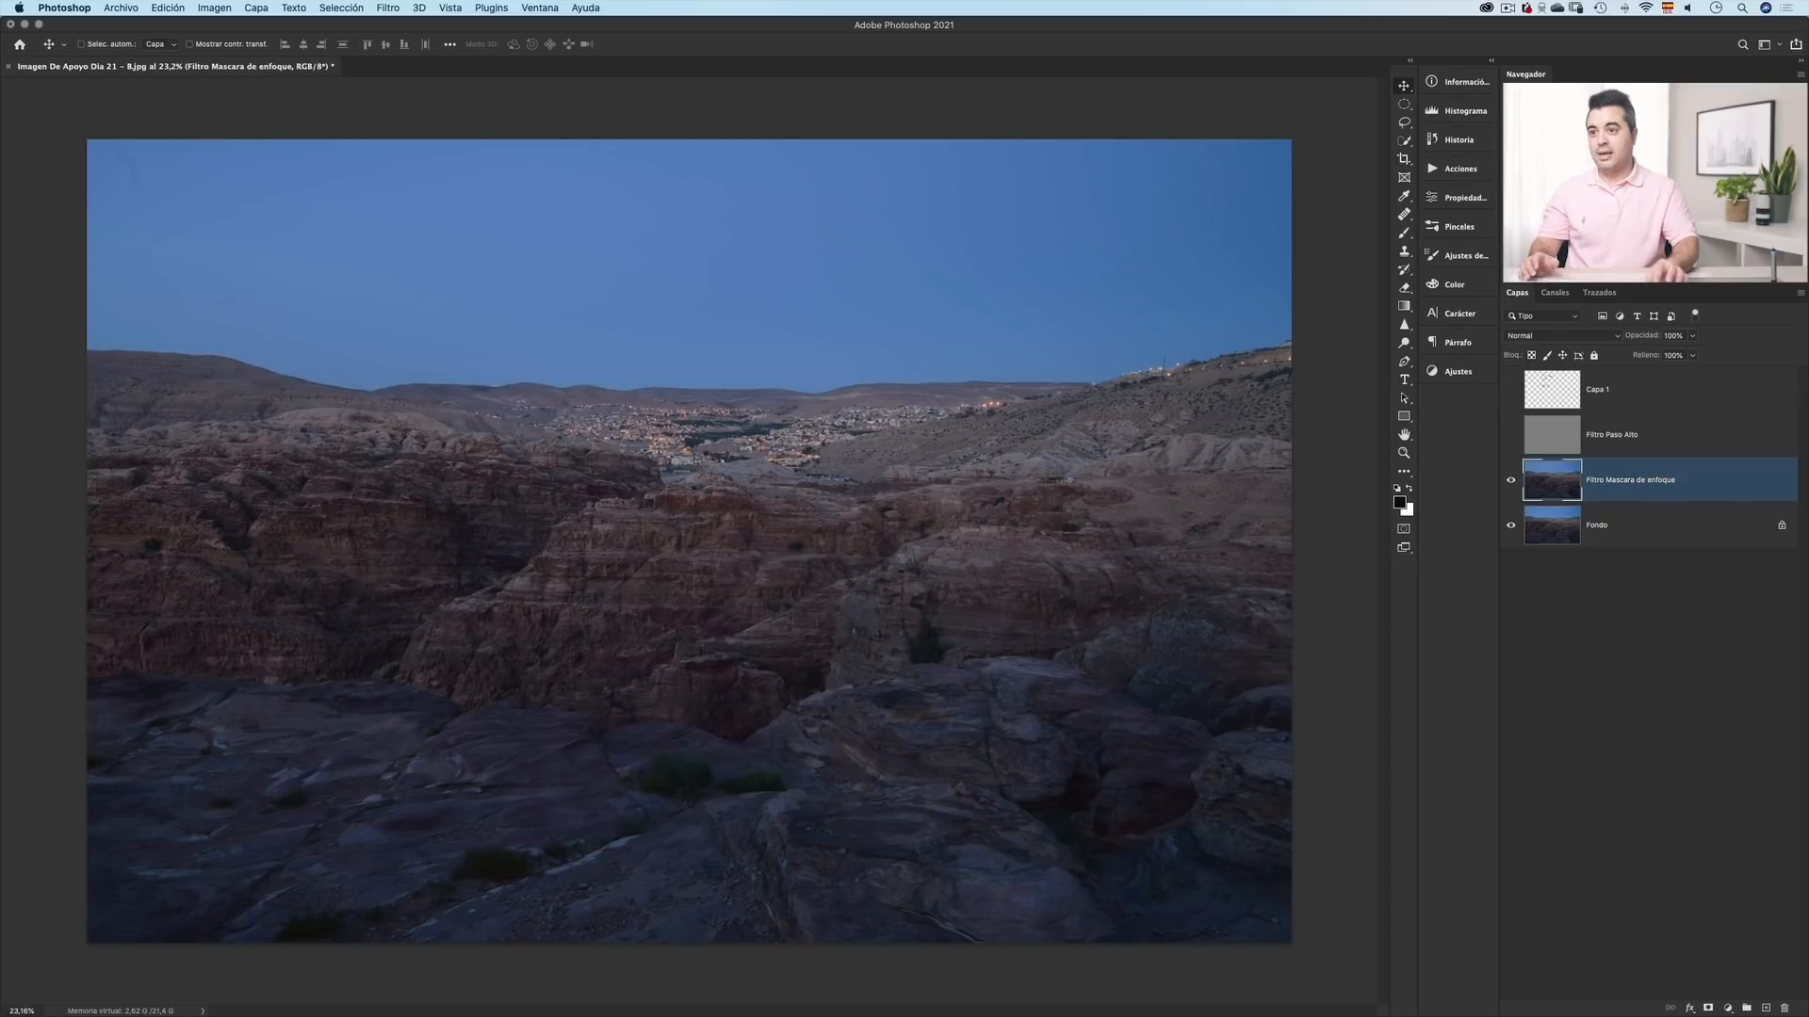
- Convert the Filtro Mascara de enfoque layer into a smart object and open the Máscara de enfoque filter for it
right_click(1693, 481)
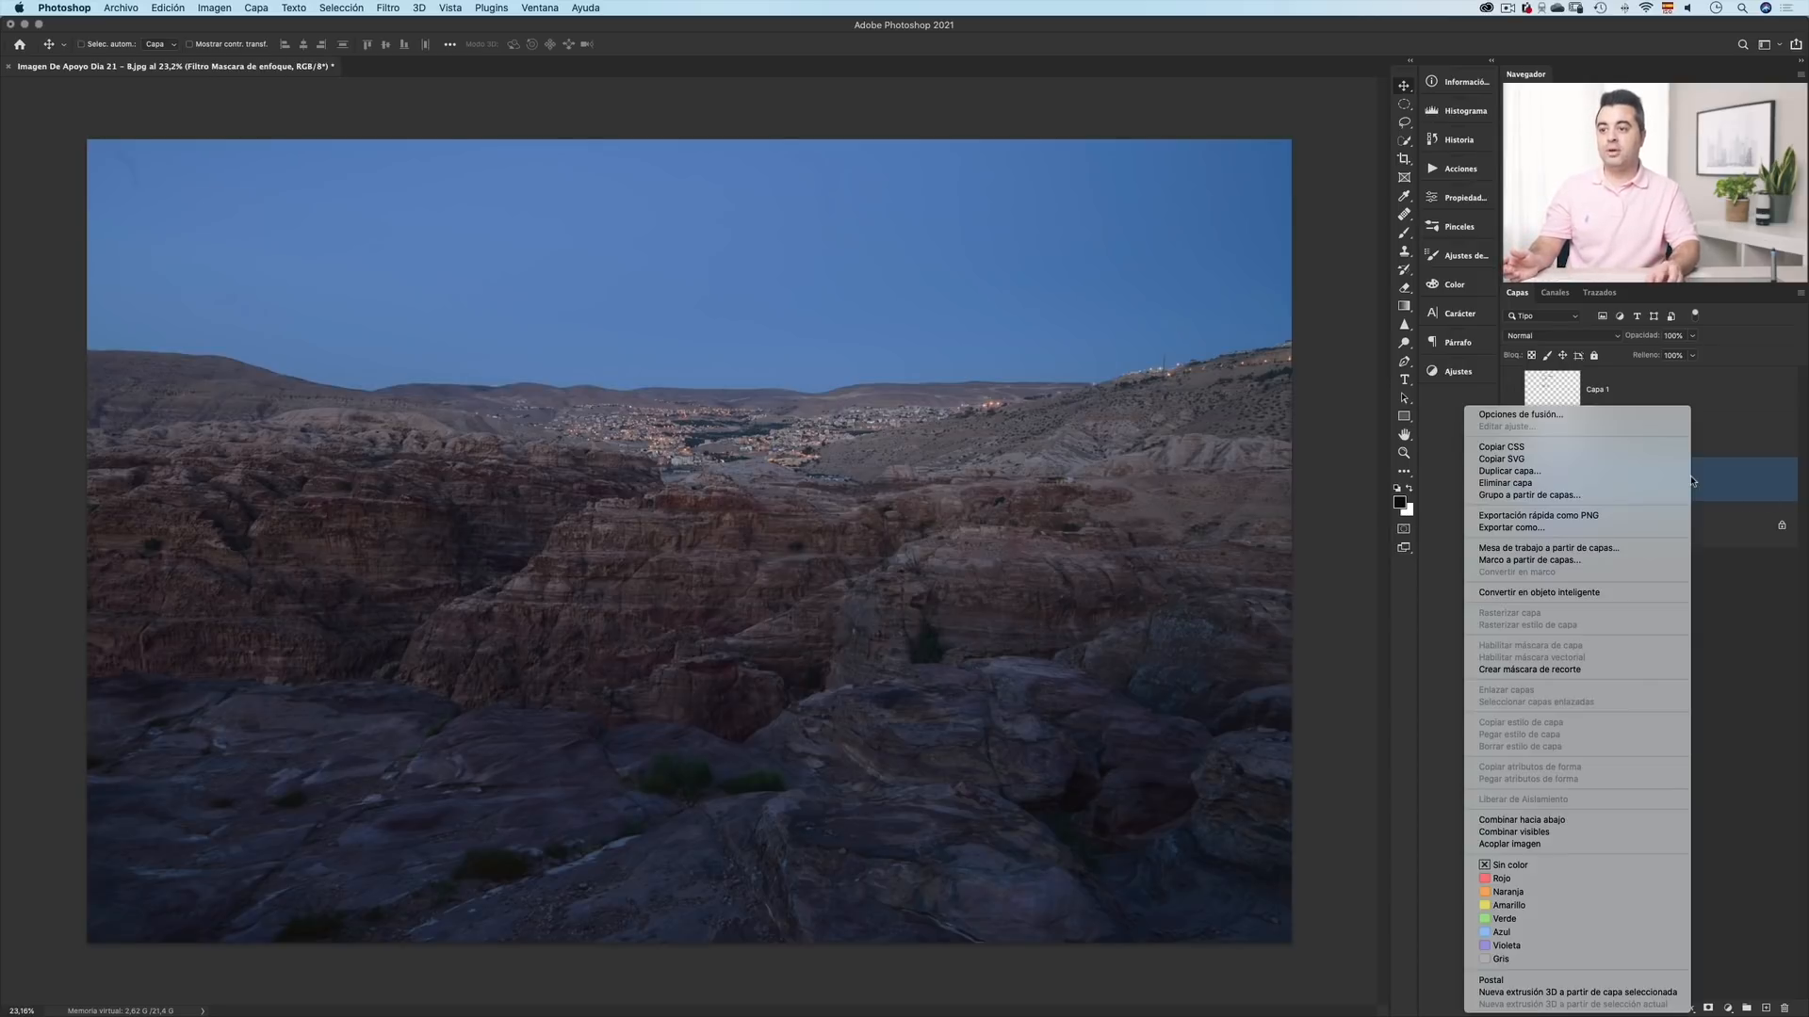
click(1596, 592)
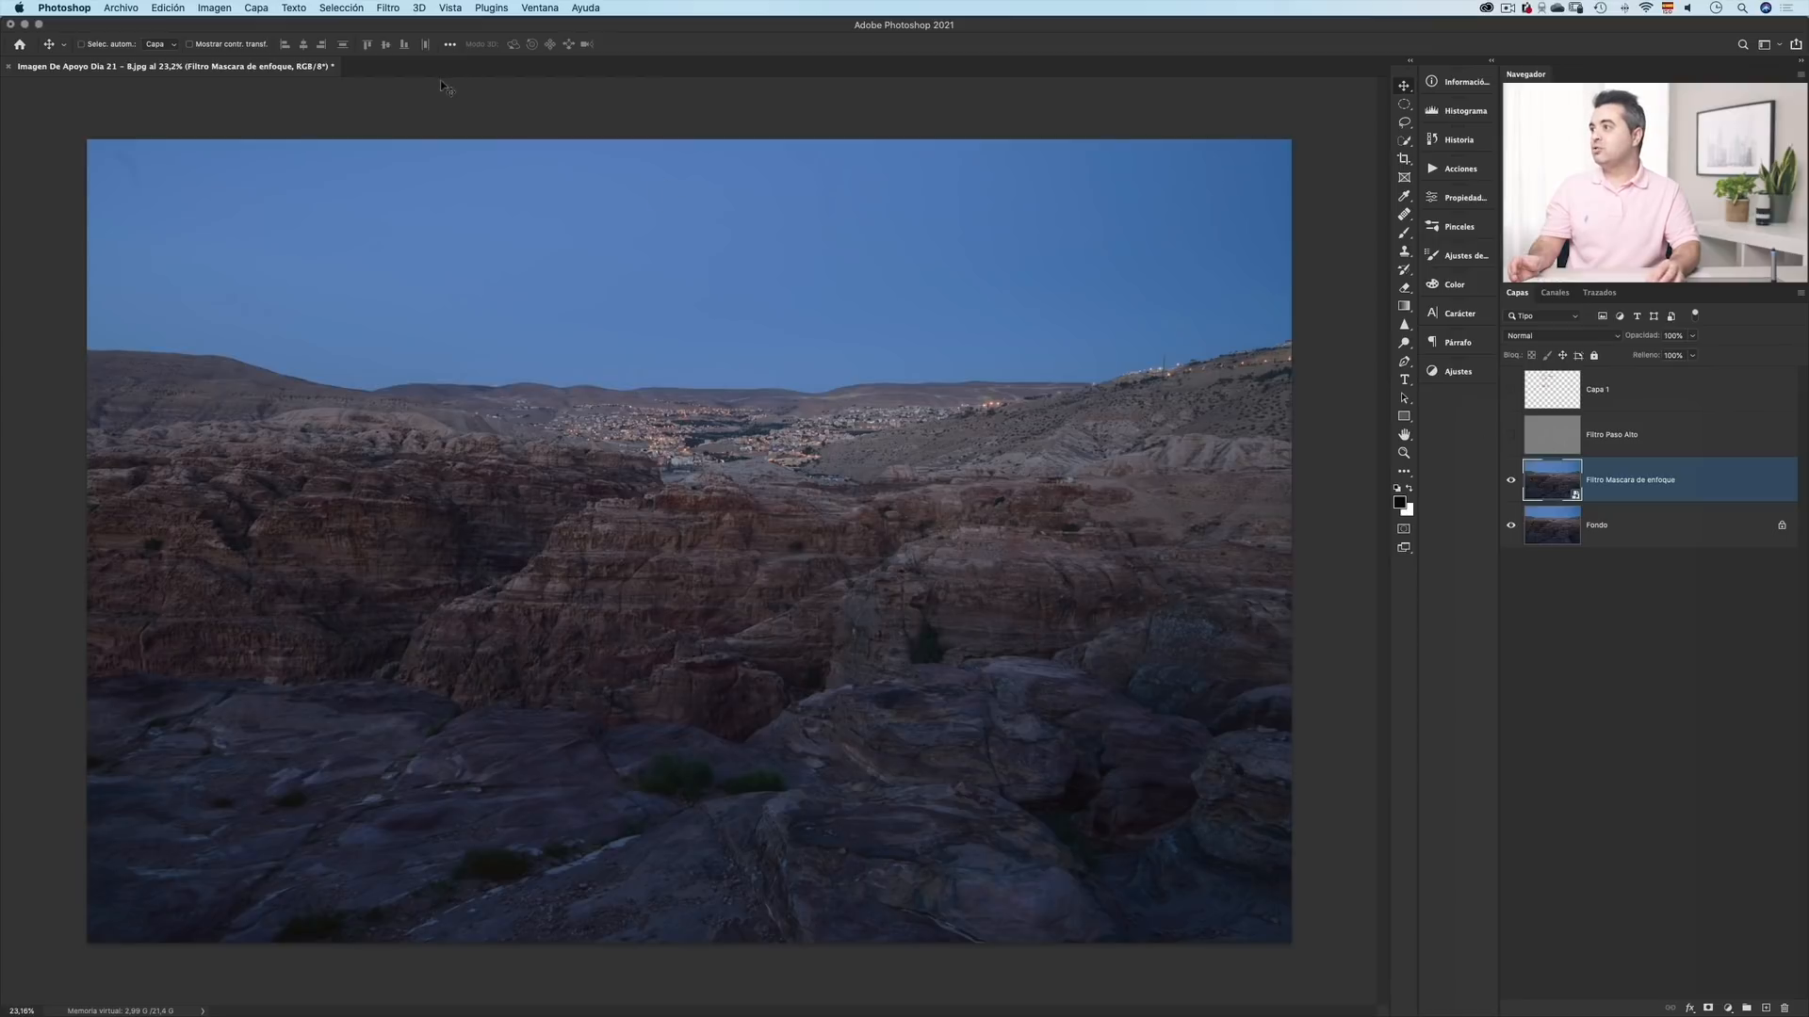
click(385, 10)
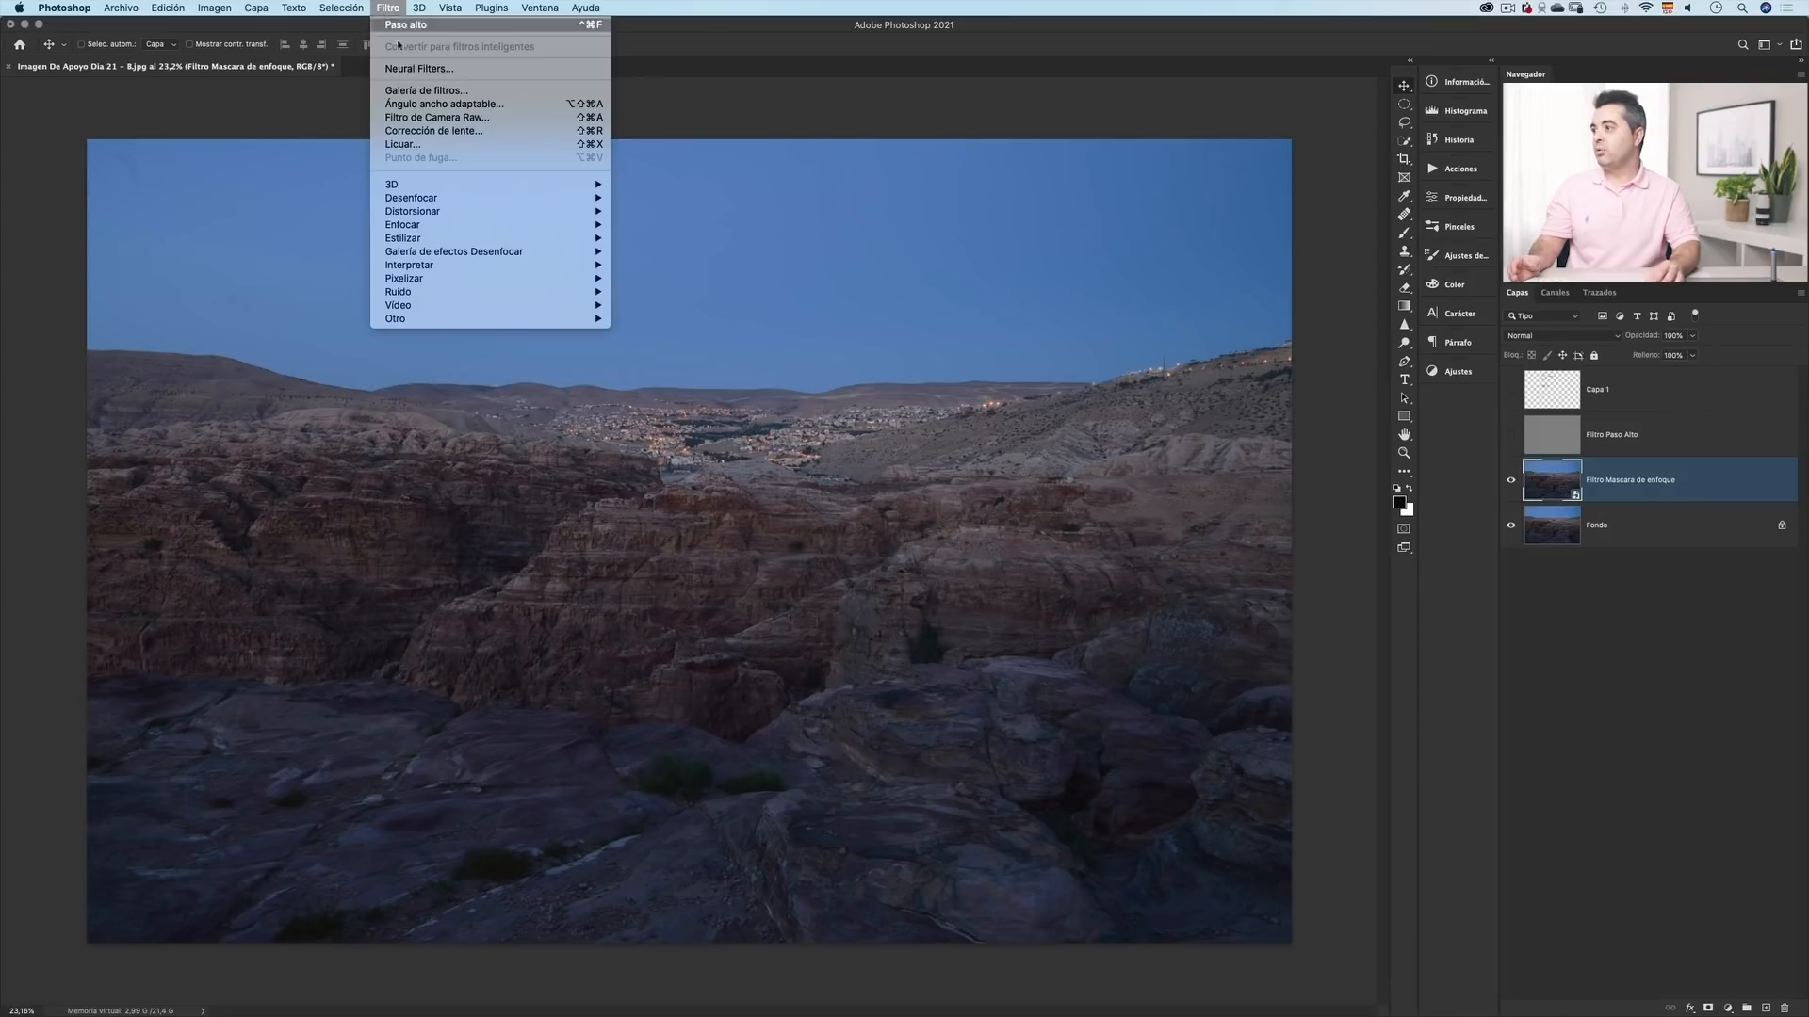
mouse_move(488, 225)
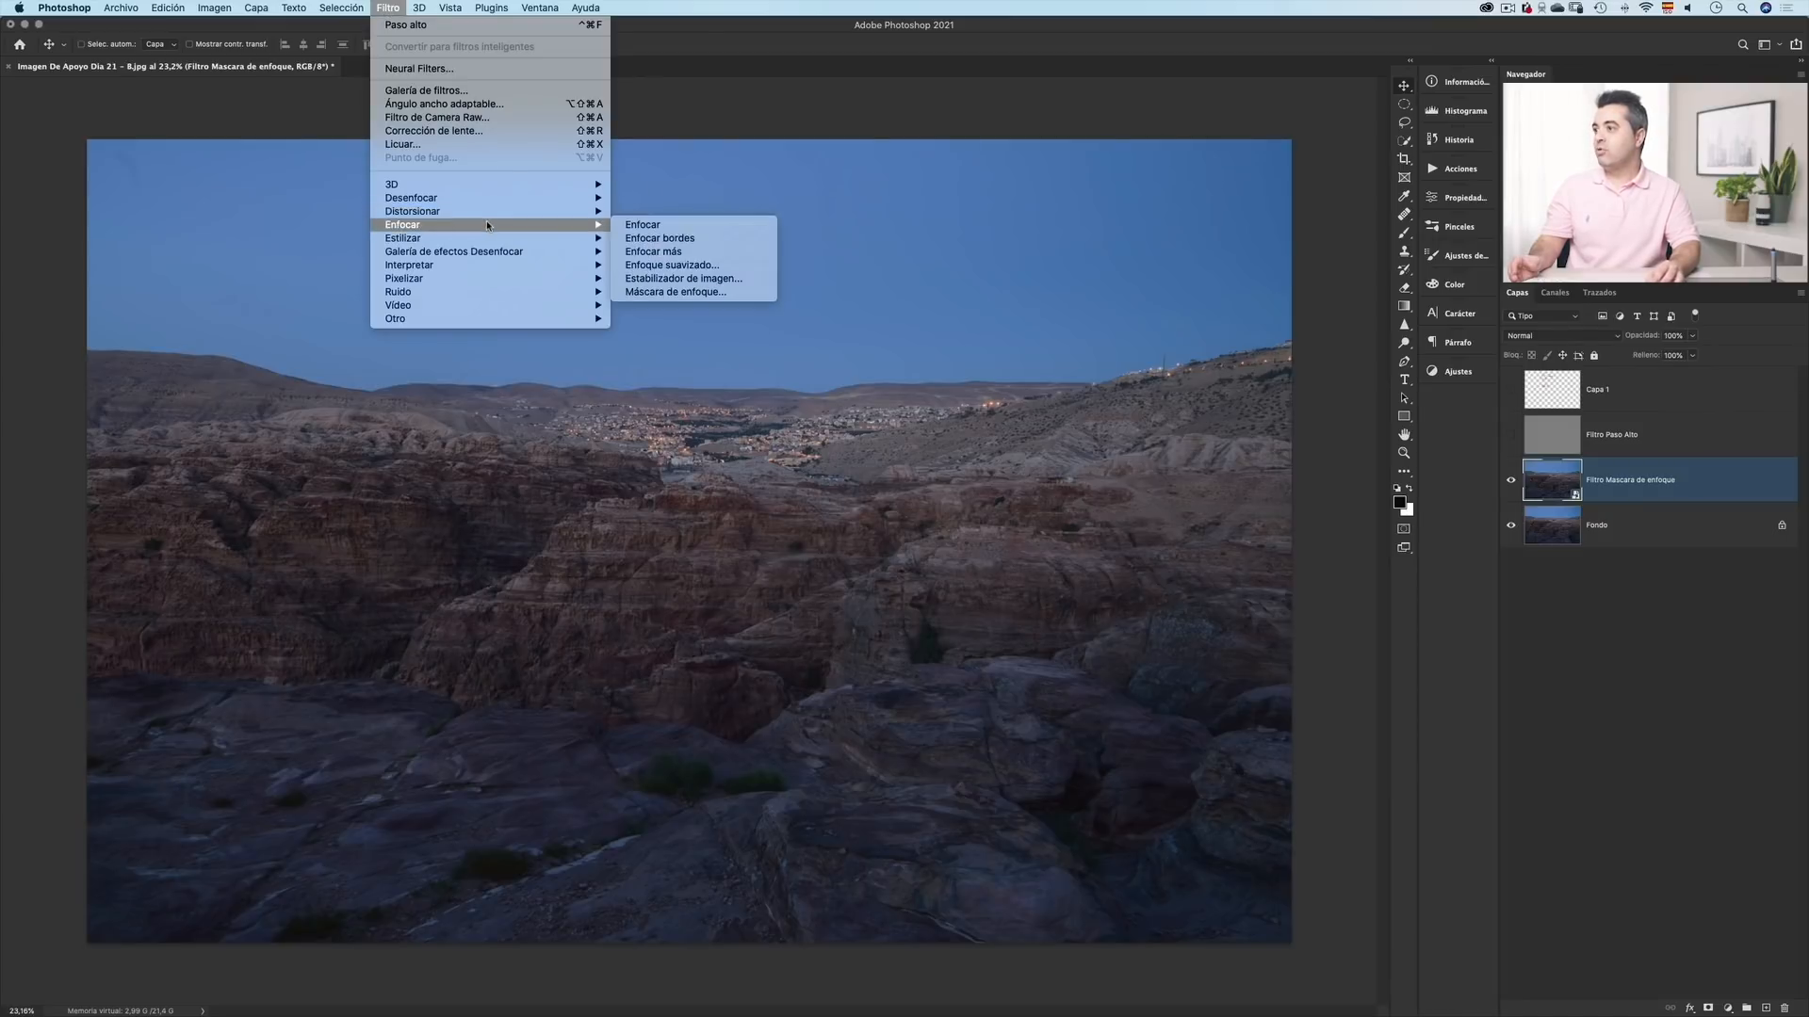
click(687, 293)
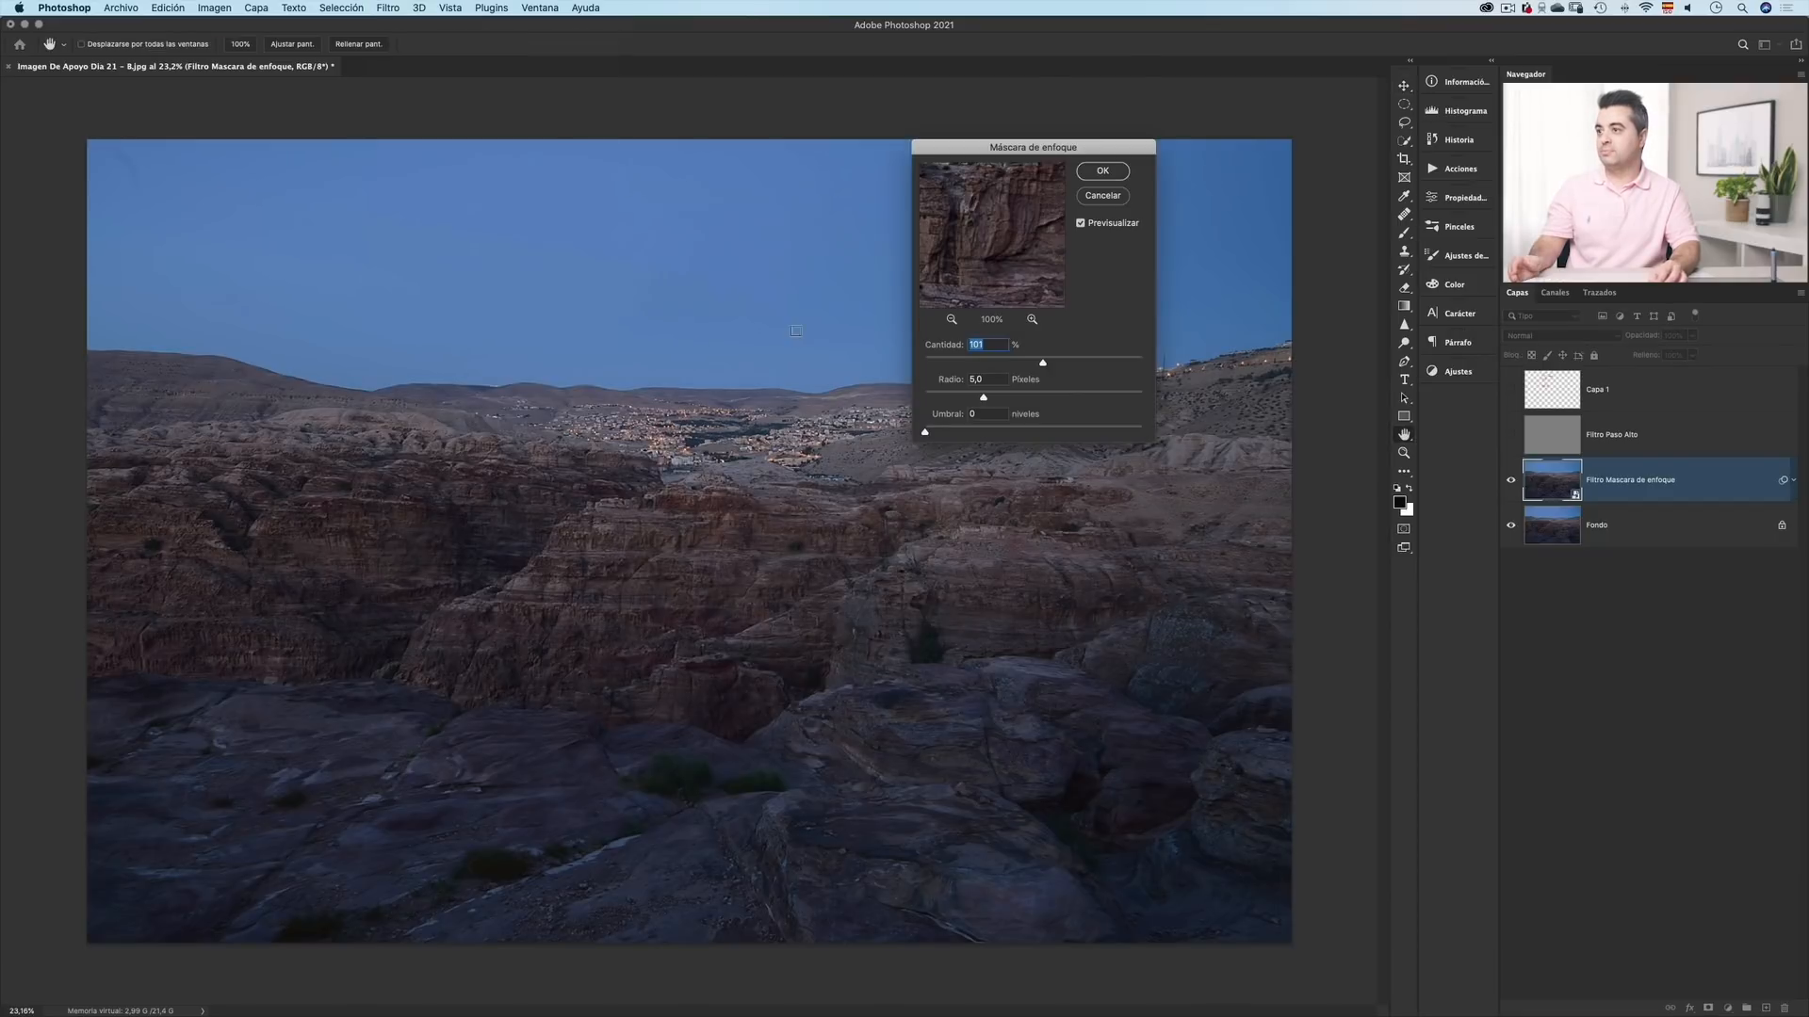
drag(991, 157, 960, 408)
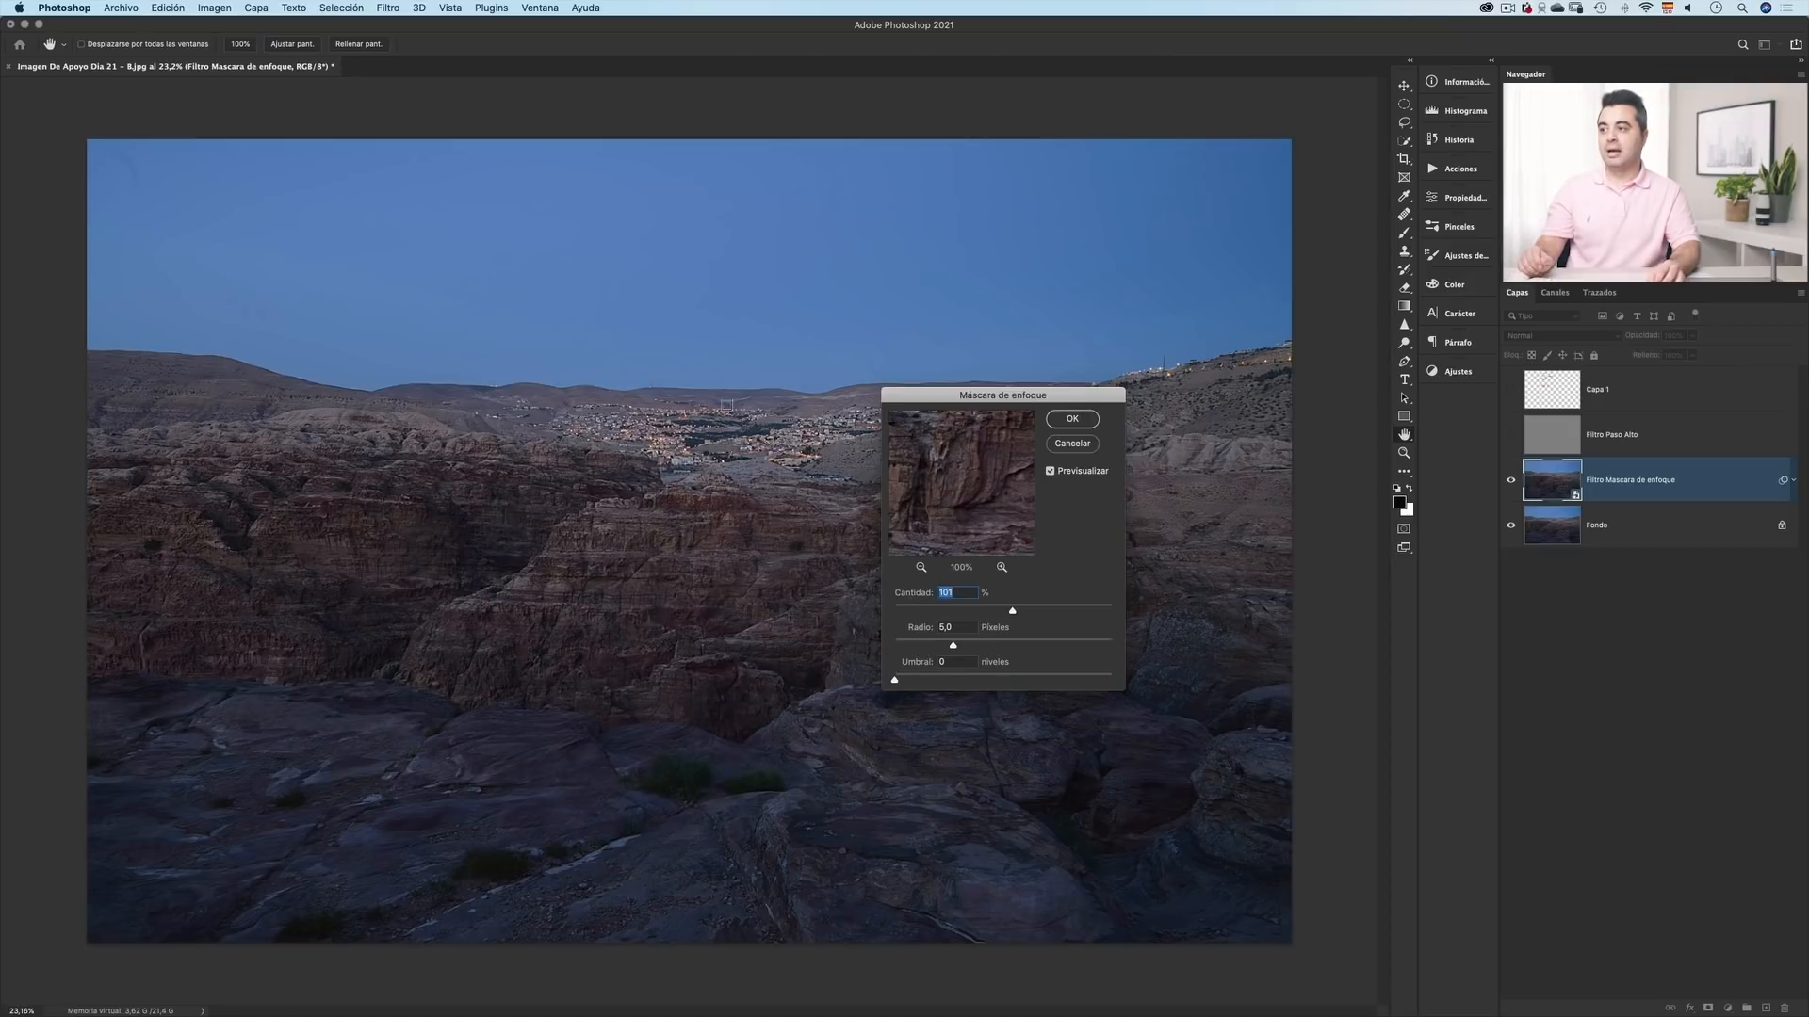
- Set the sharpening Cantidad to 215 % while checking the horizon edge, trying 45 % along the way
scroll(659, 381, up, 5)
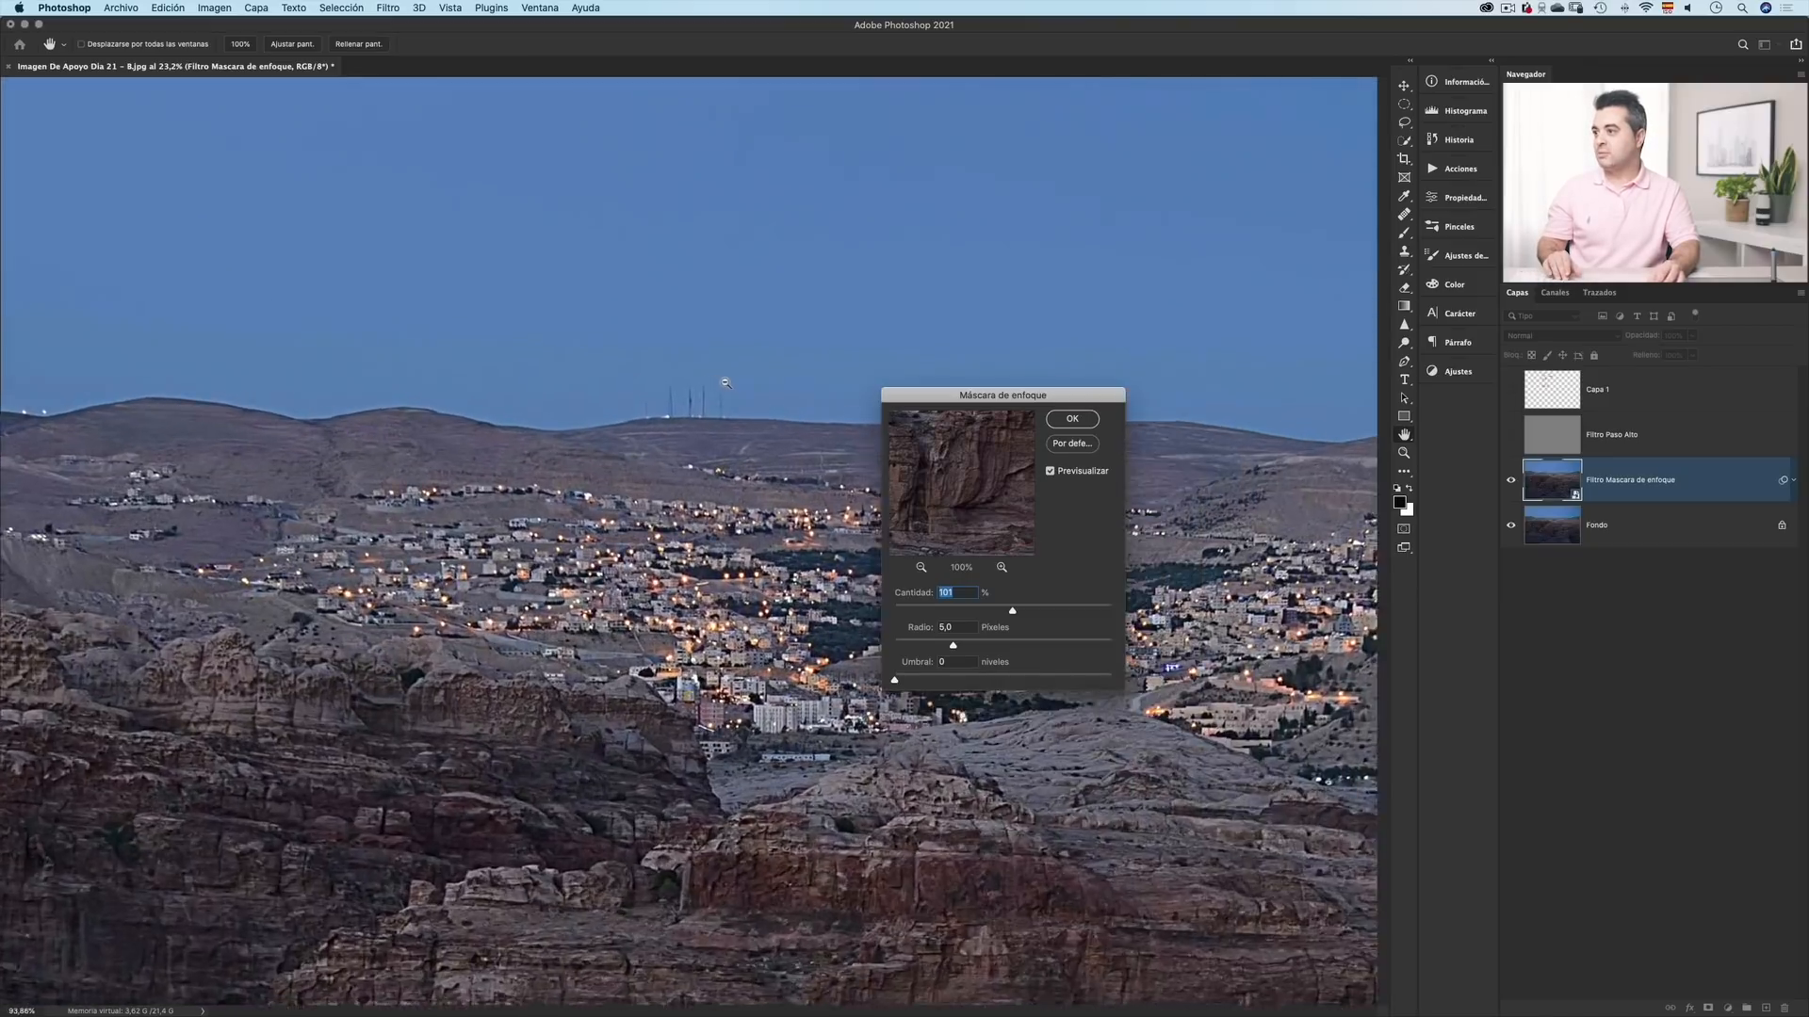
scroll(726, 383, up, 5)
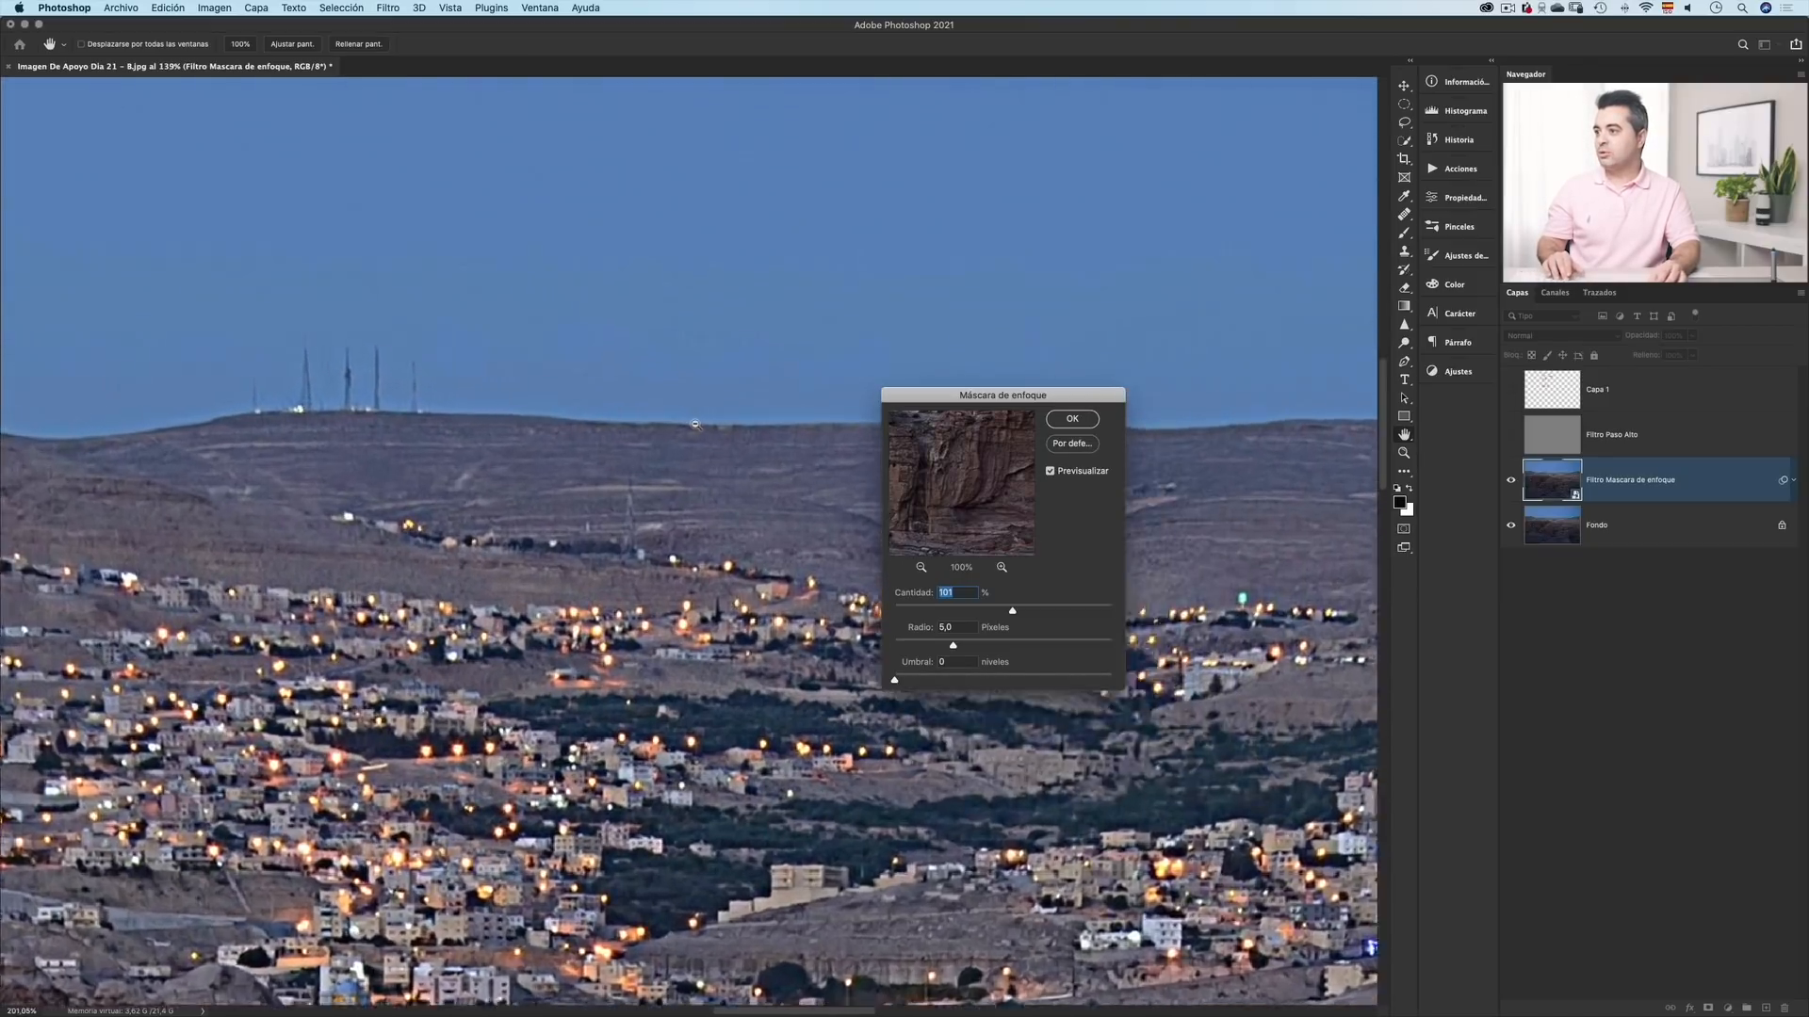
scroll(695, 425, up, 5)
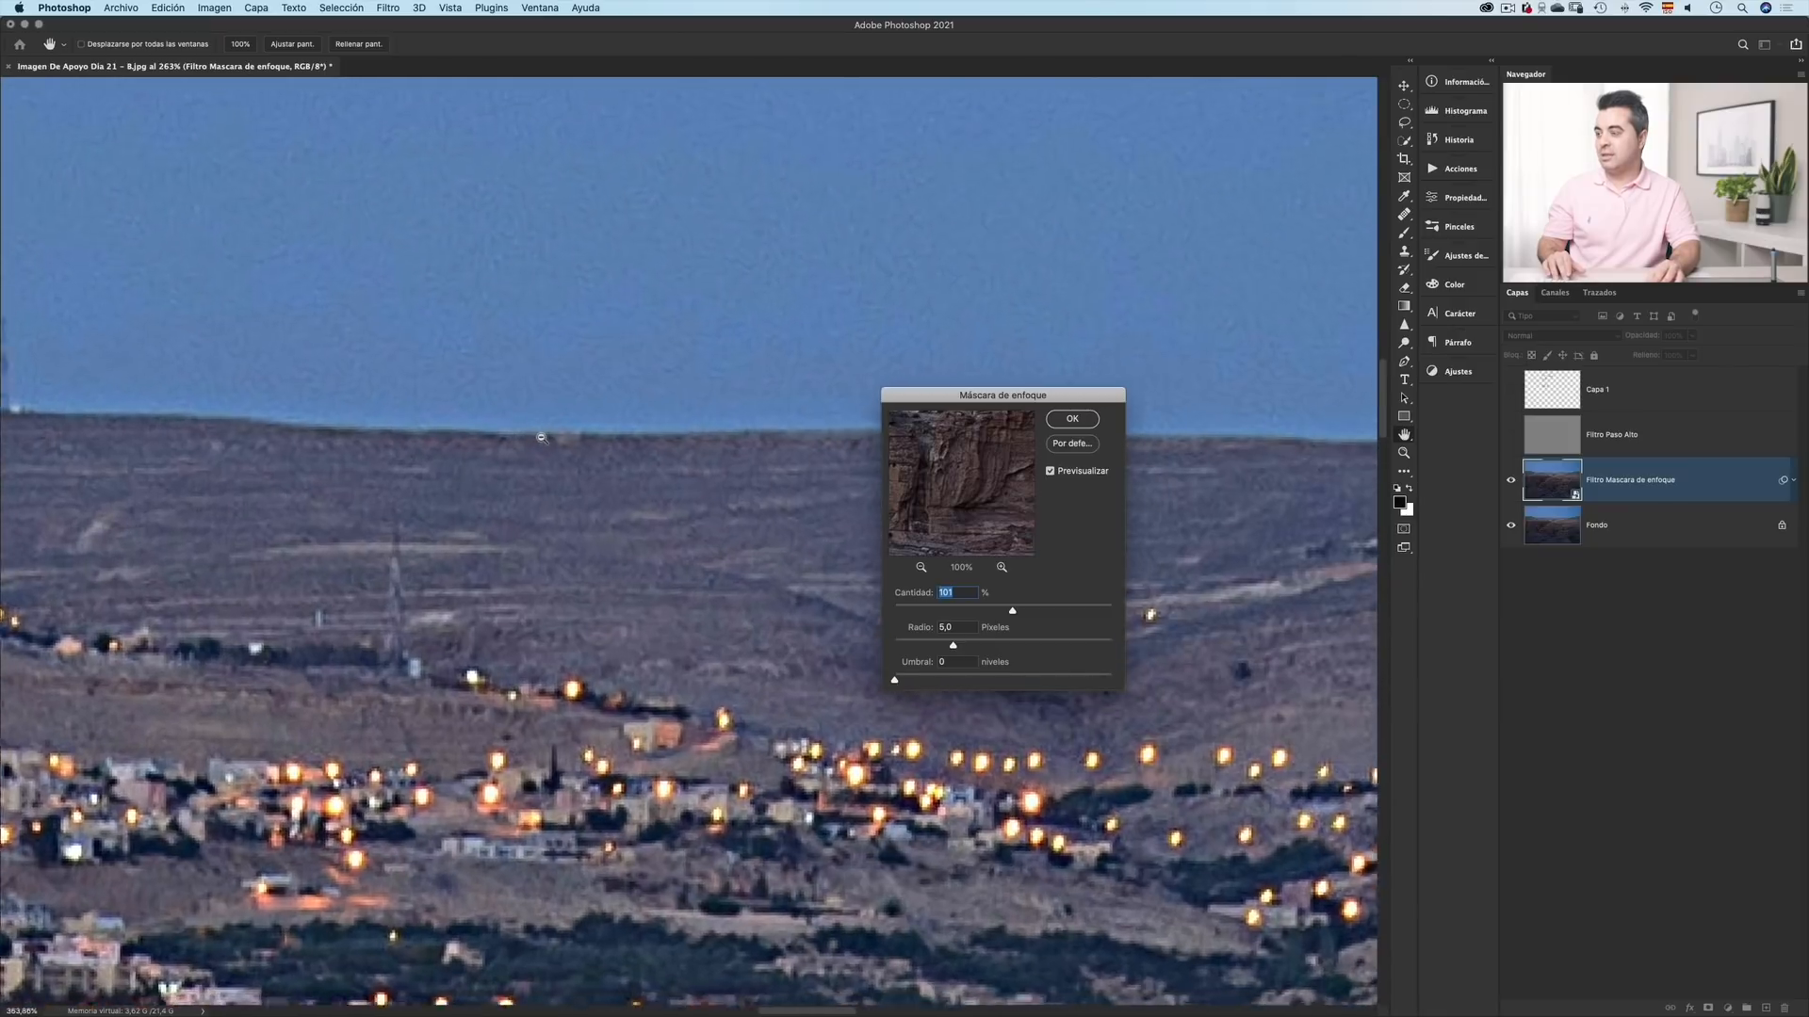
scroll(542, 437, up, 1)
drag(987, 403, 1037, 295)
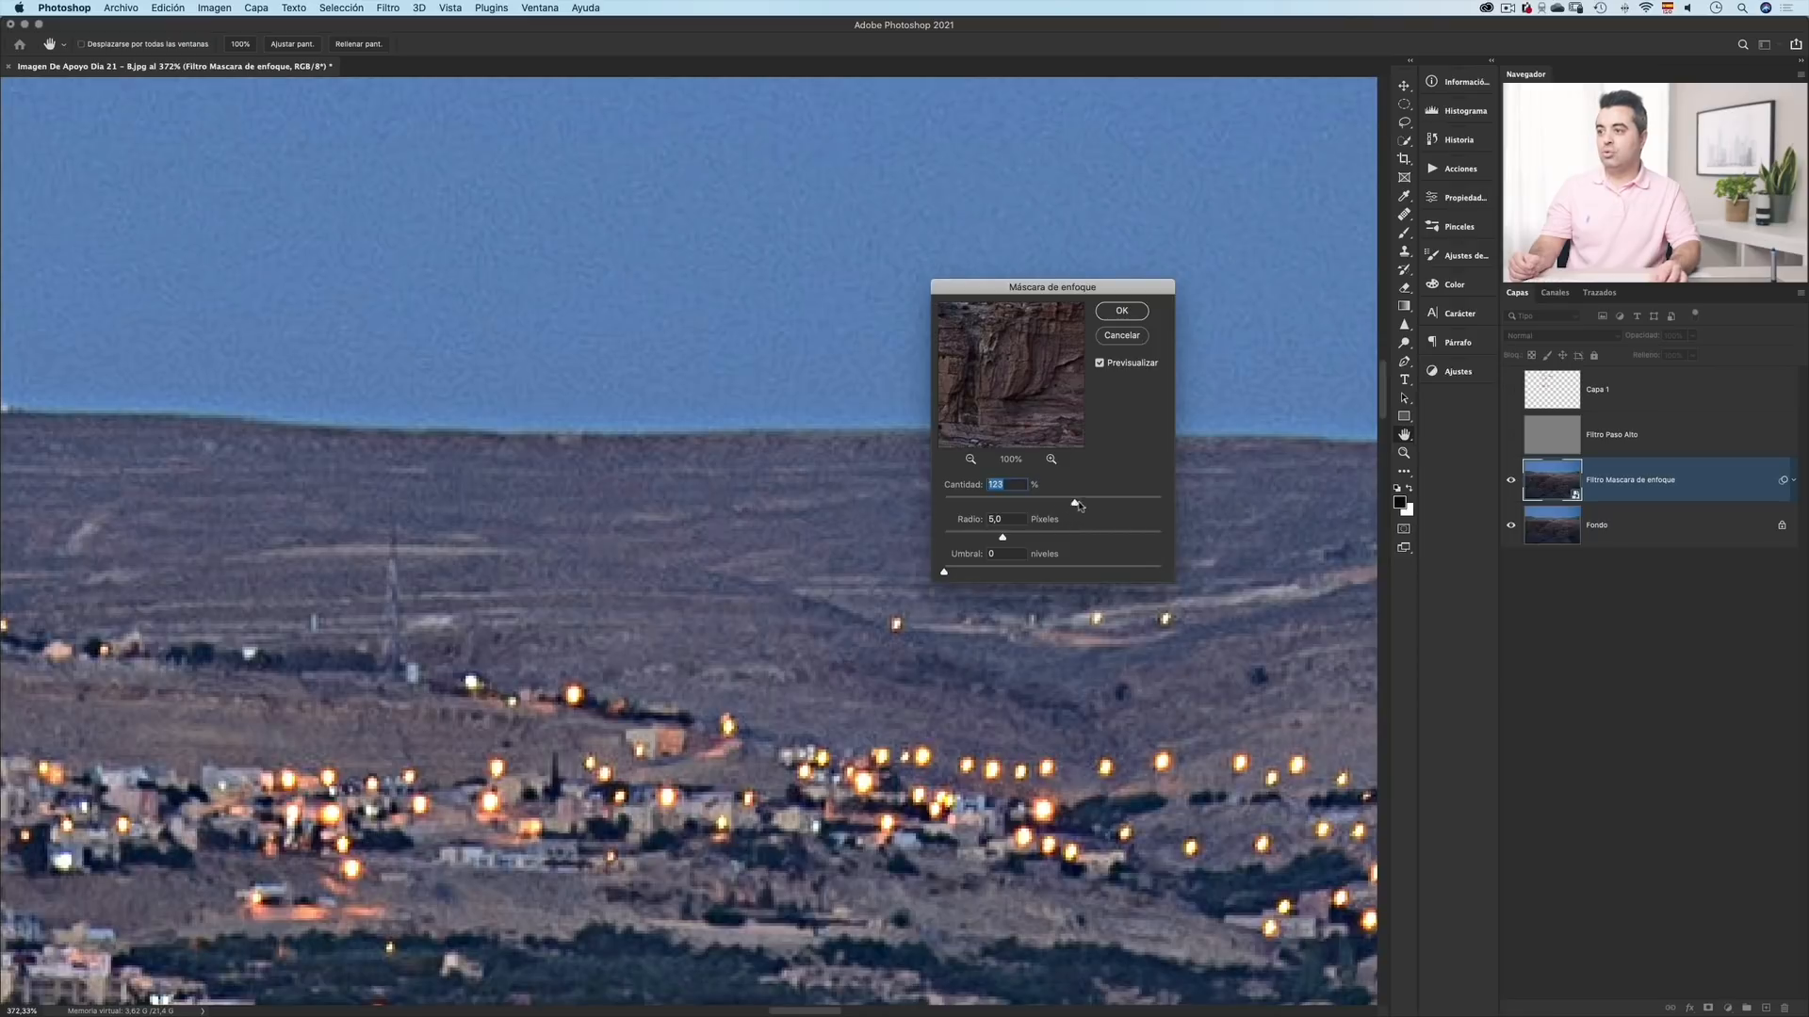
drag(1102, 506, 995, 504)
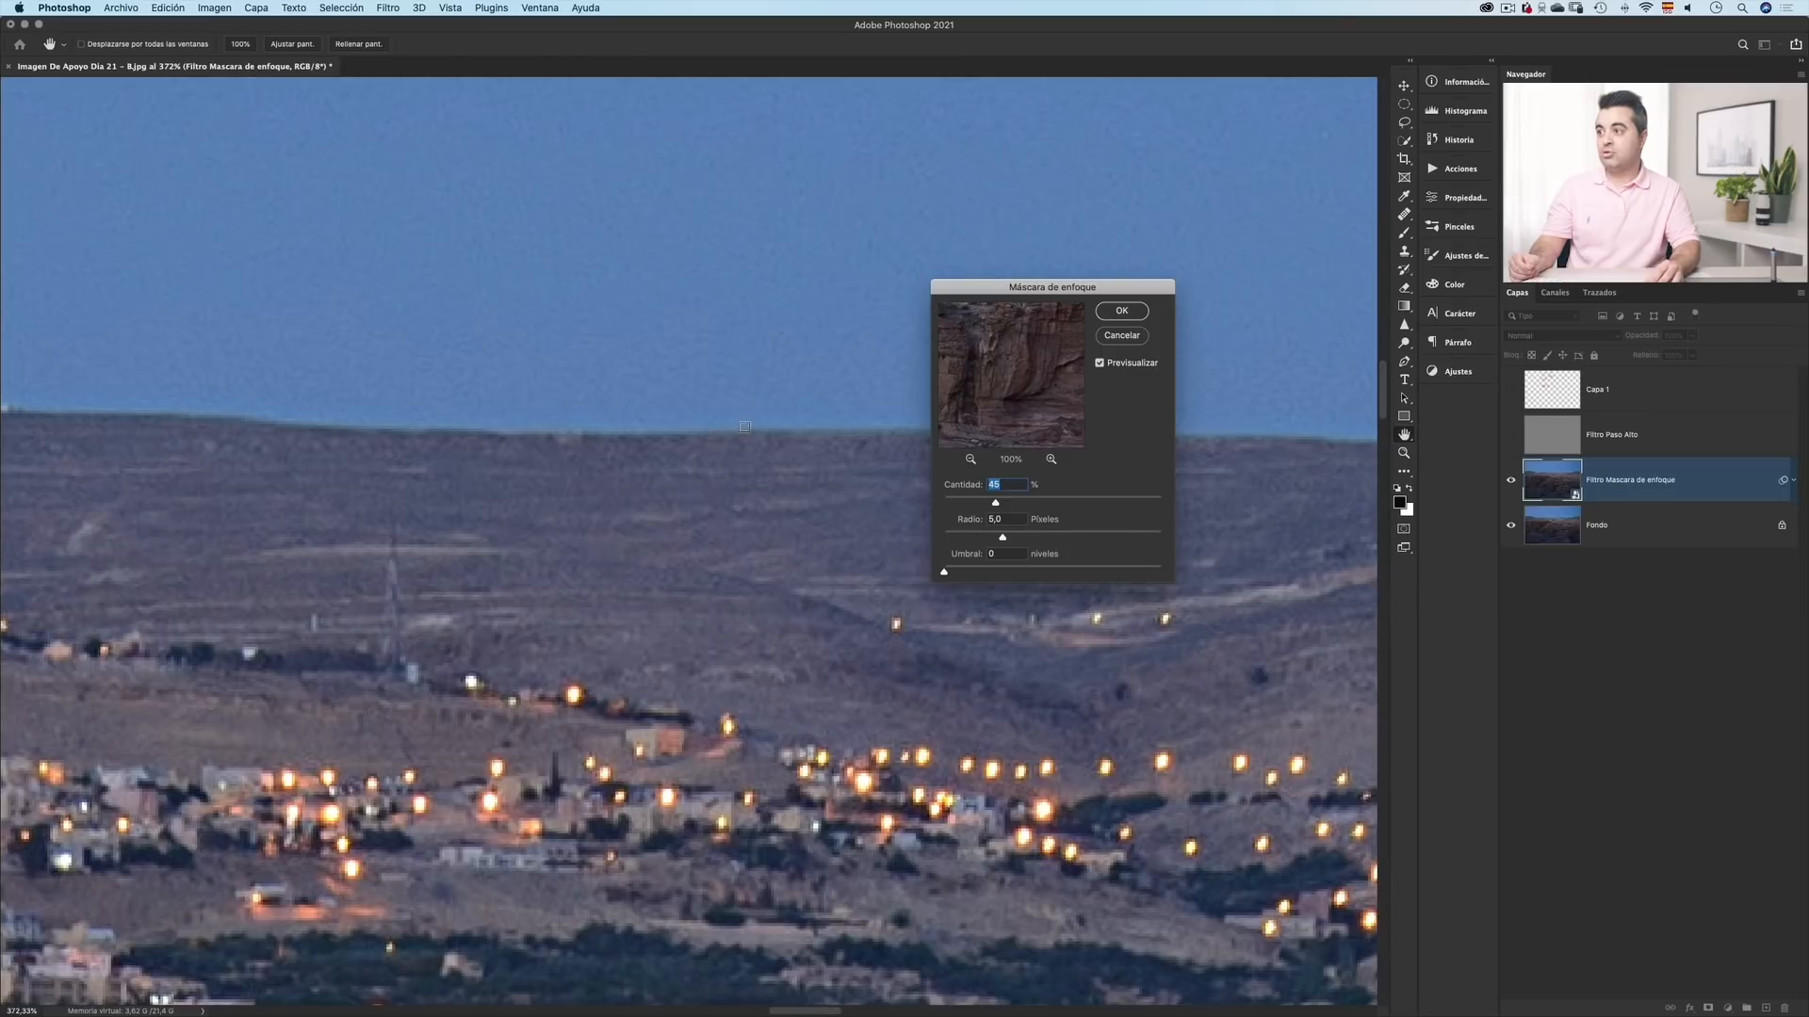
drag(994, 506, 1050, 503)
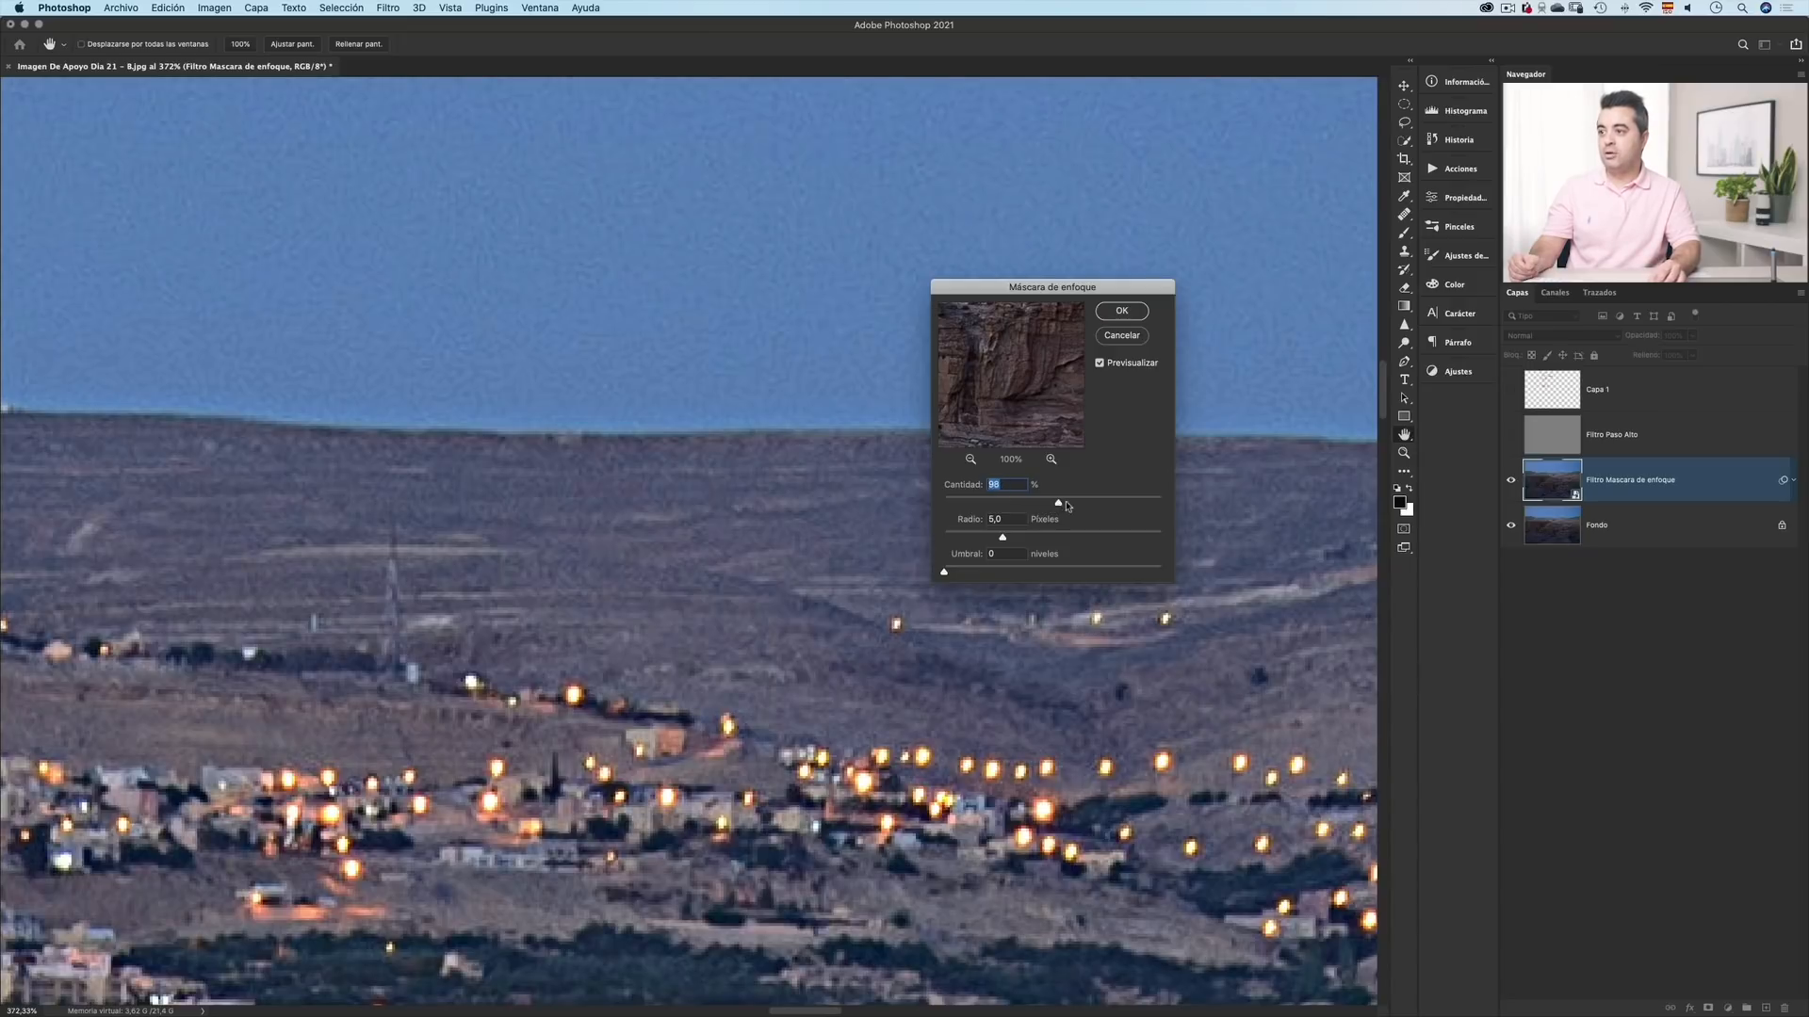
drag(1124, 506, 1126, 504)
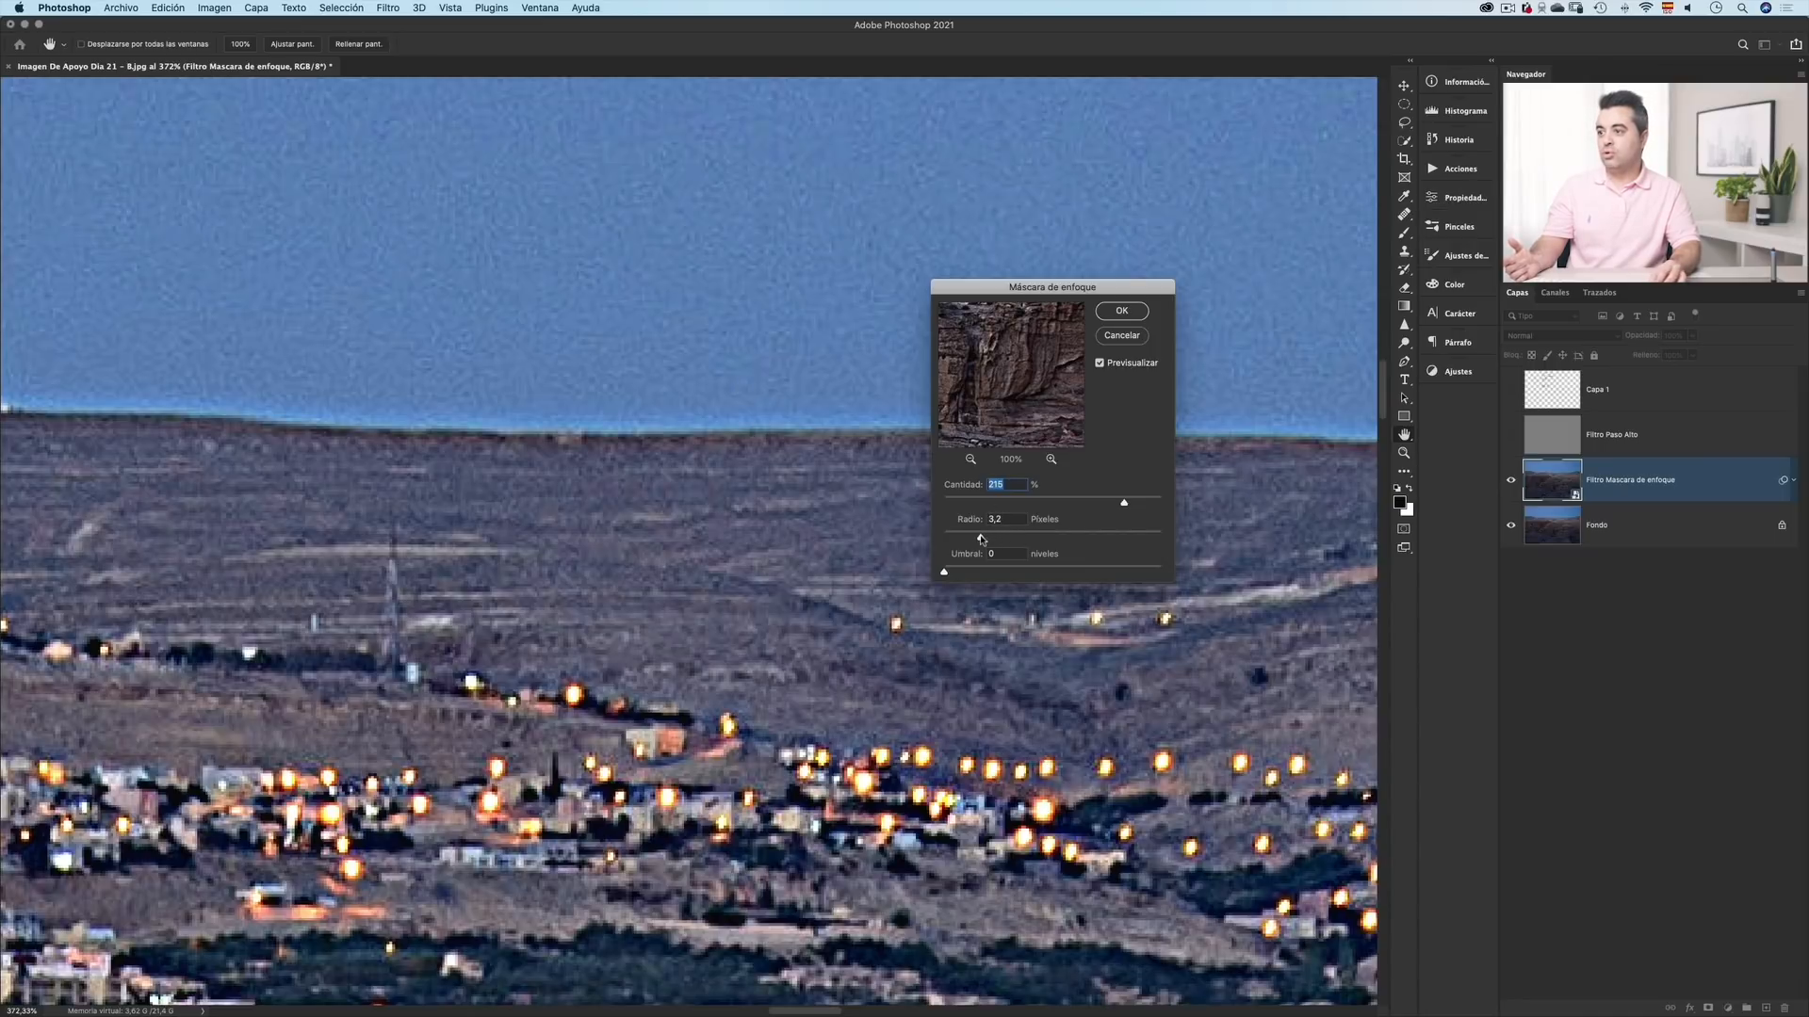
- Set the sharpening Radio to 4,1 pixels, trying 2,9 and 16,3 pixels along the way to compare the edge halos
click(977, 539)
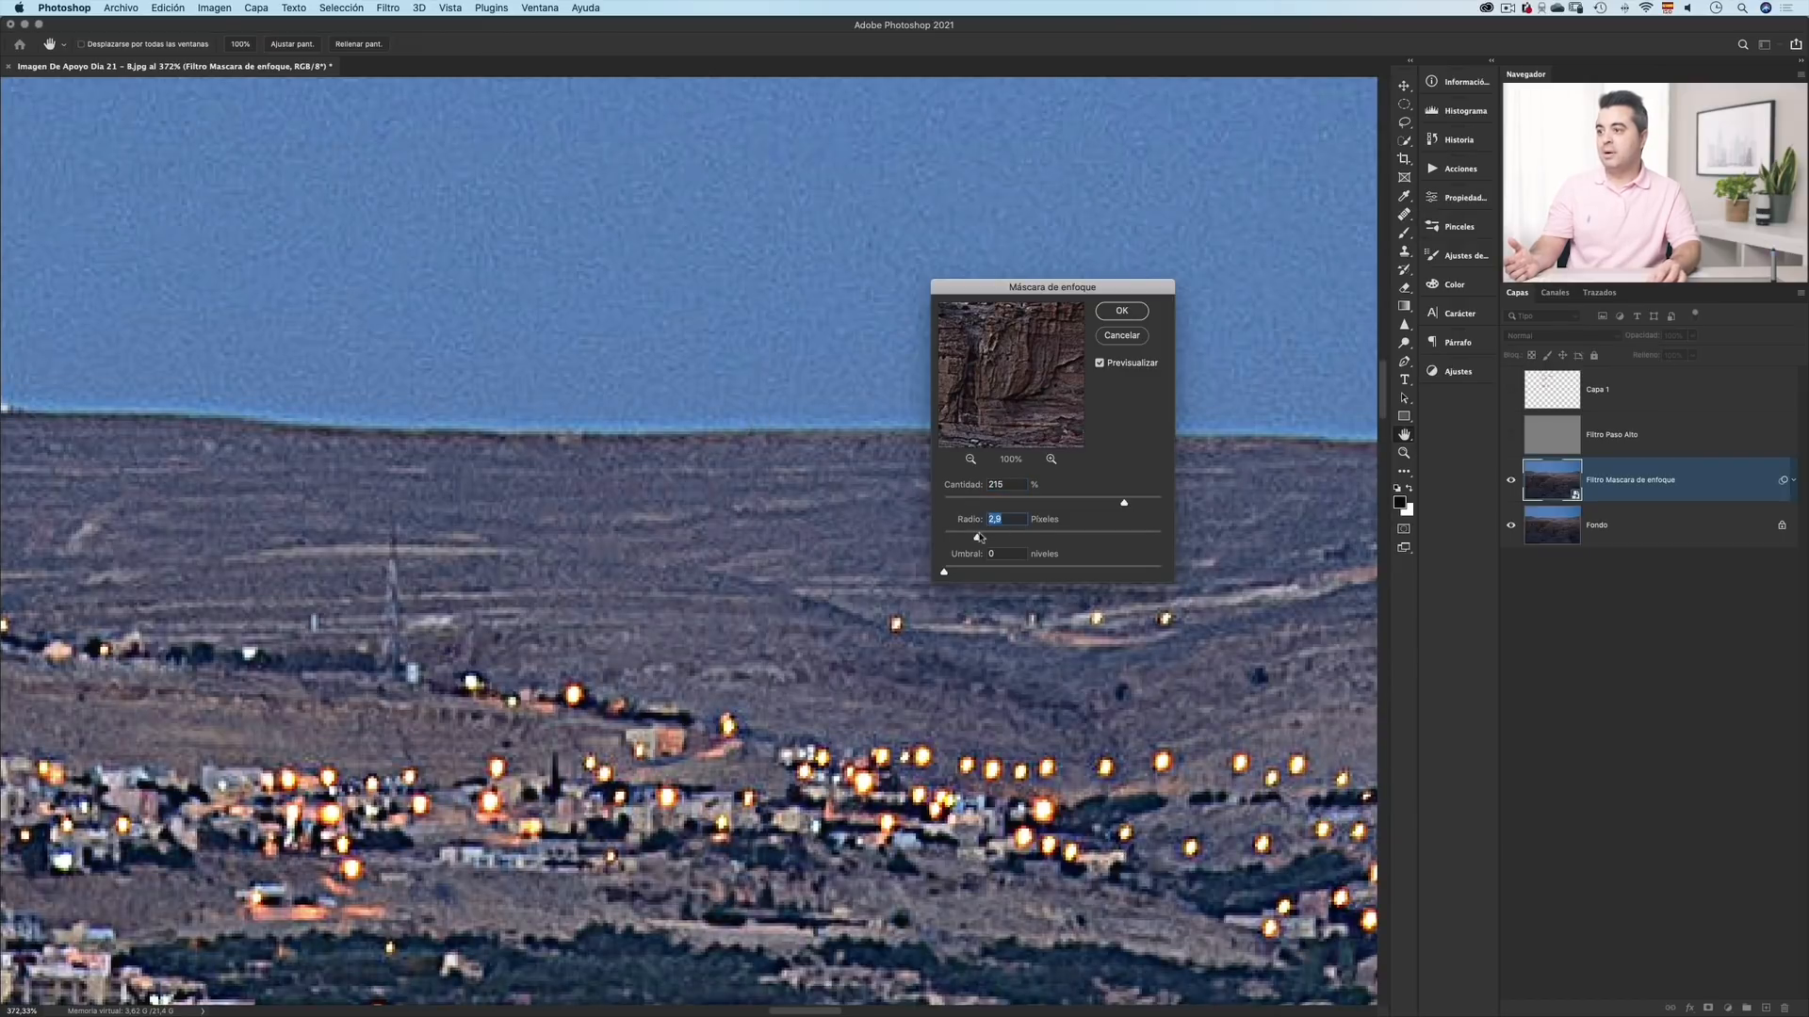
drag(986, 541, 1035, 542)
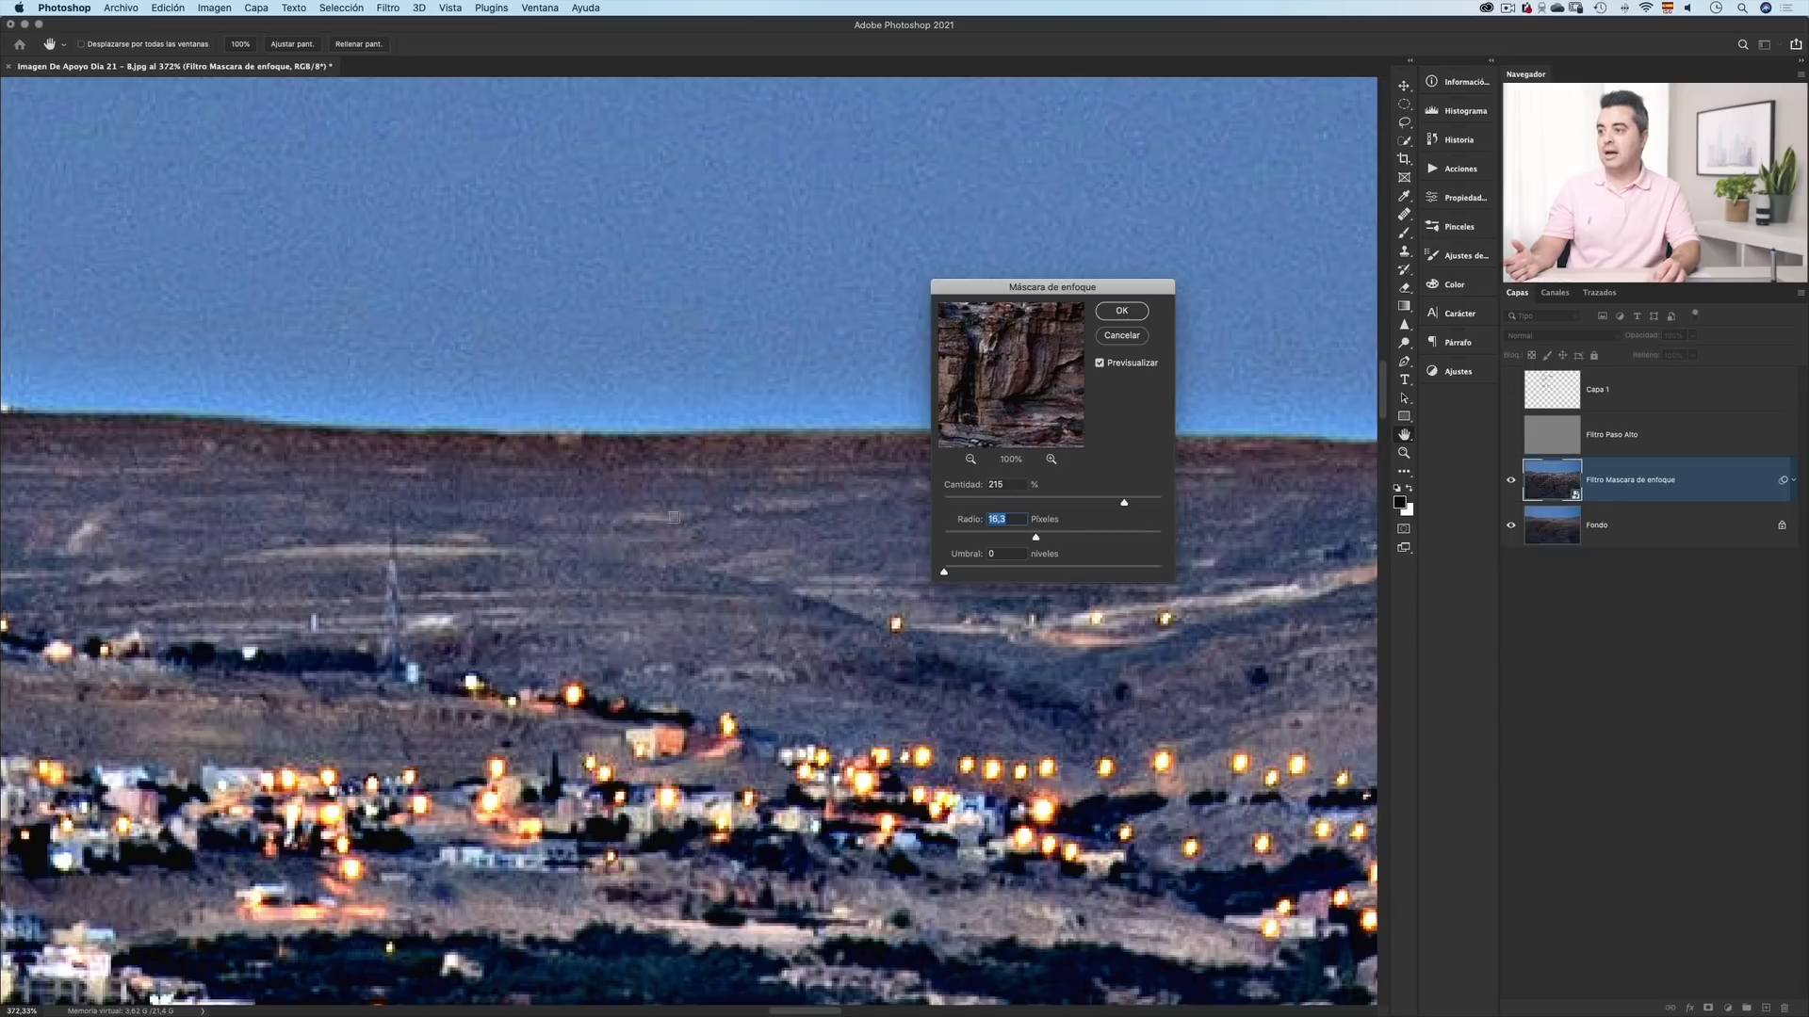
scroll(565, 454, down, 10)
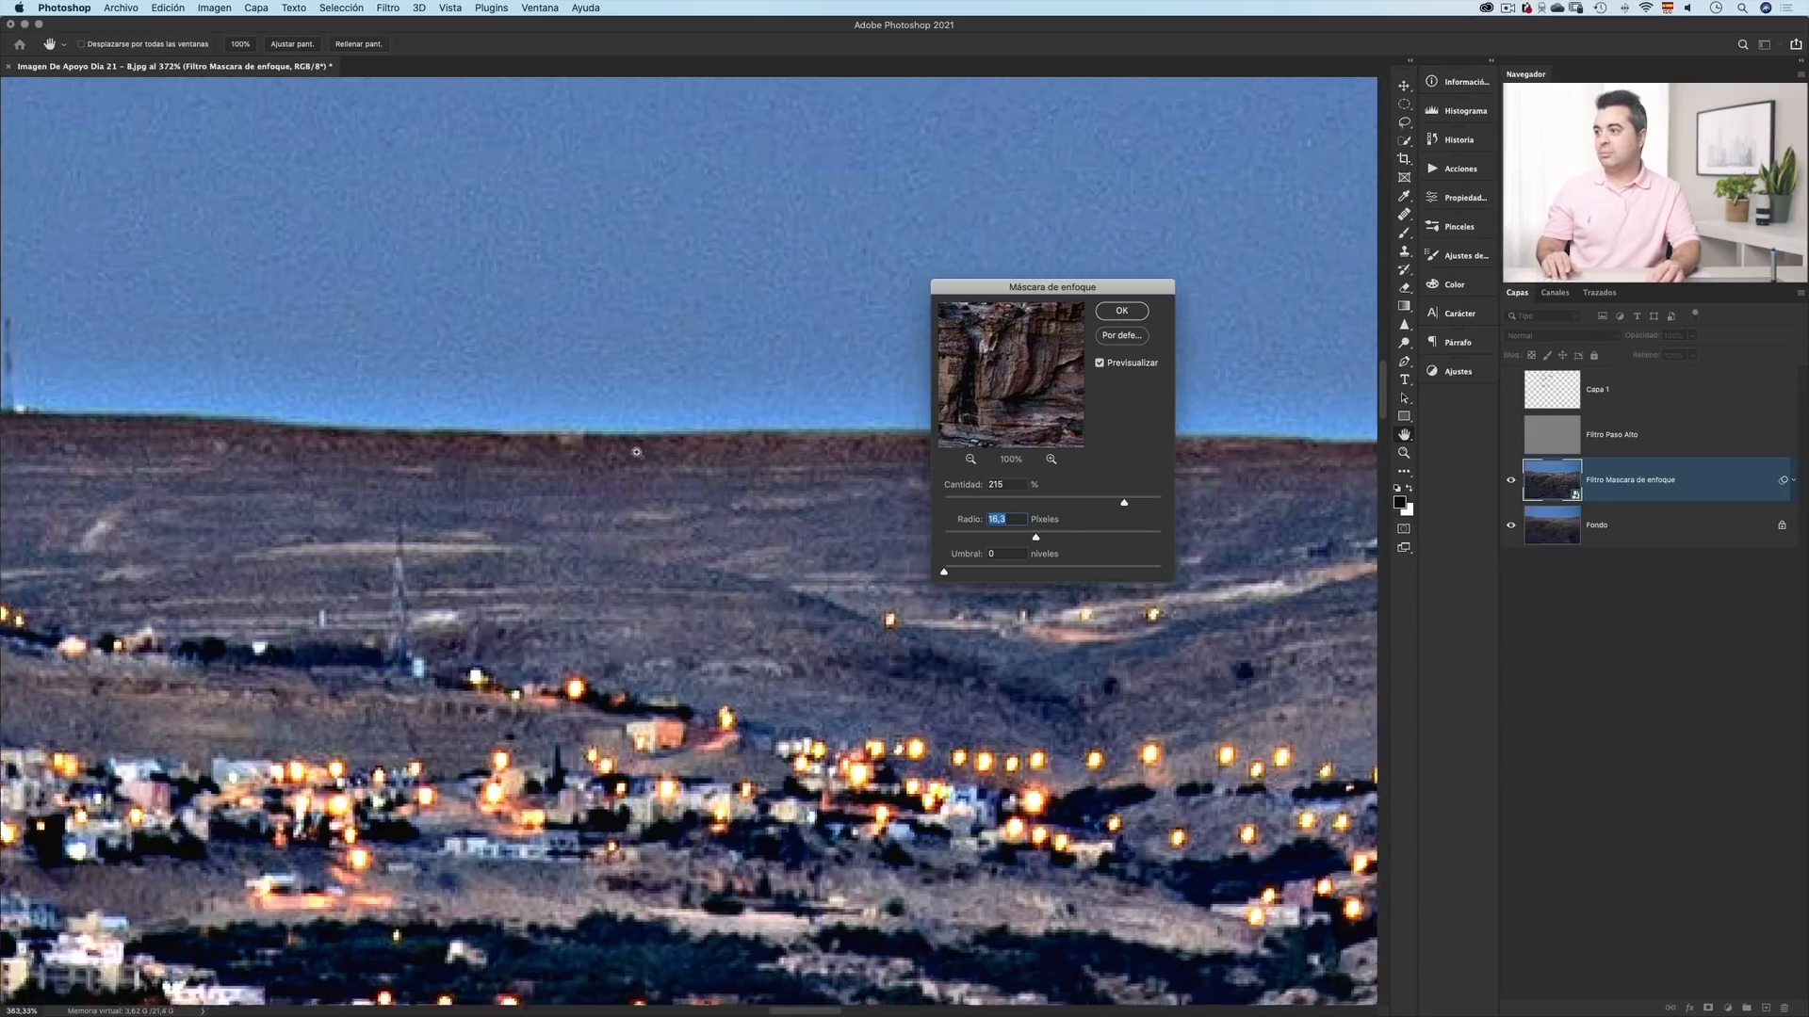
scroll(554, 454, down, 6)
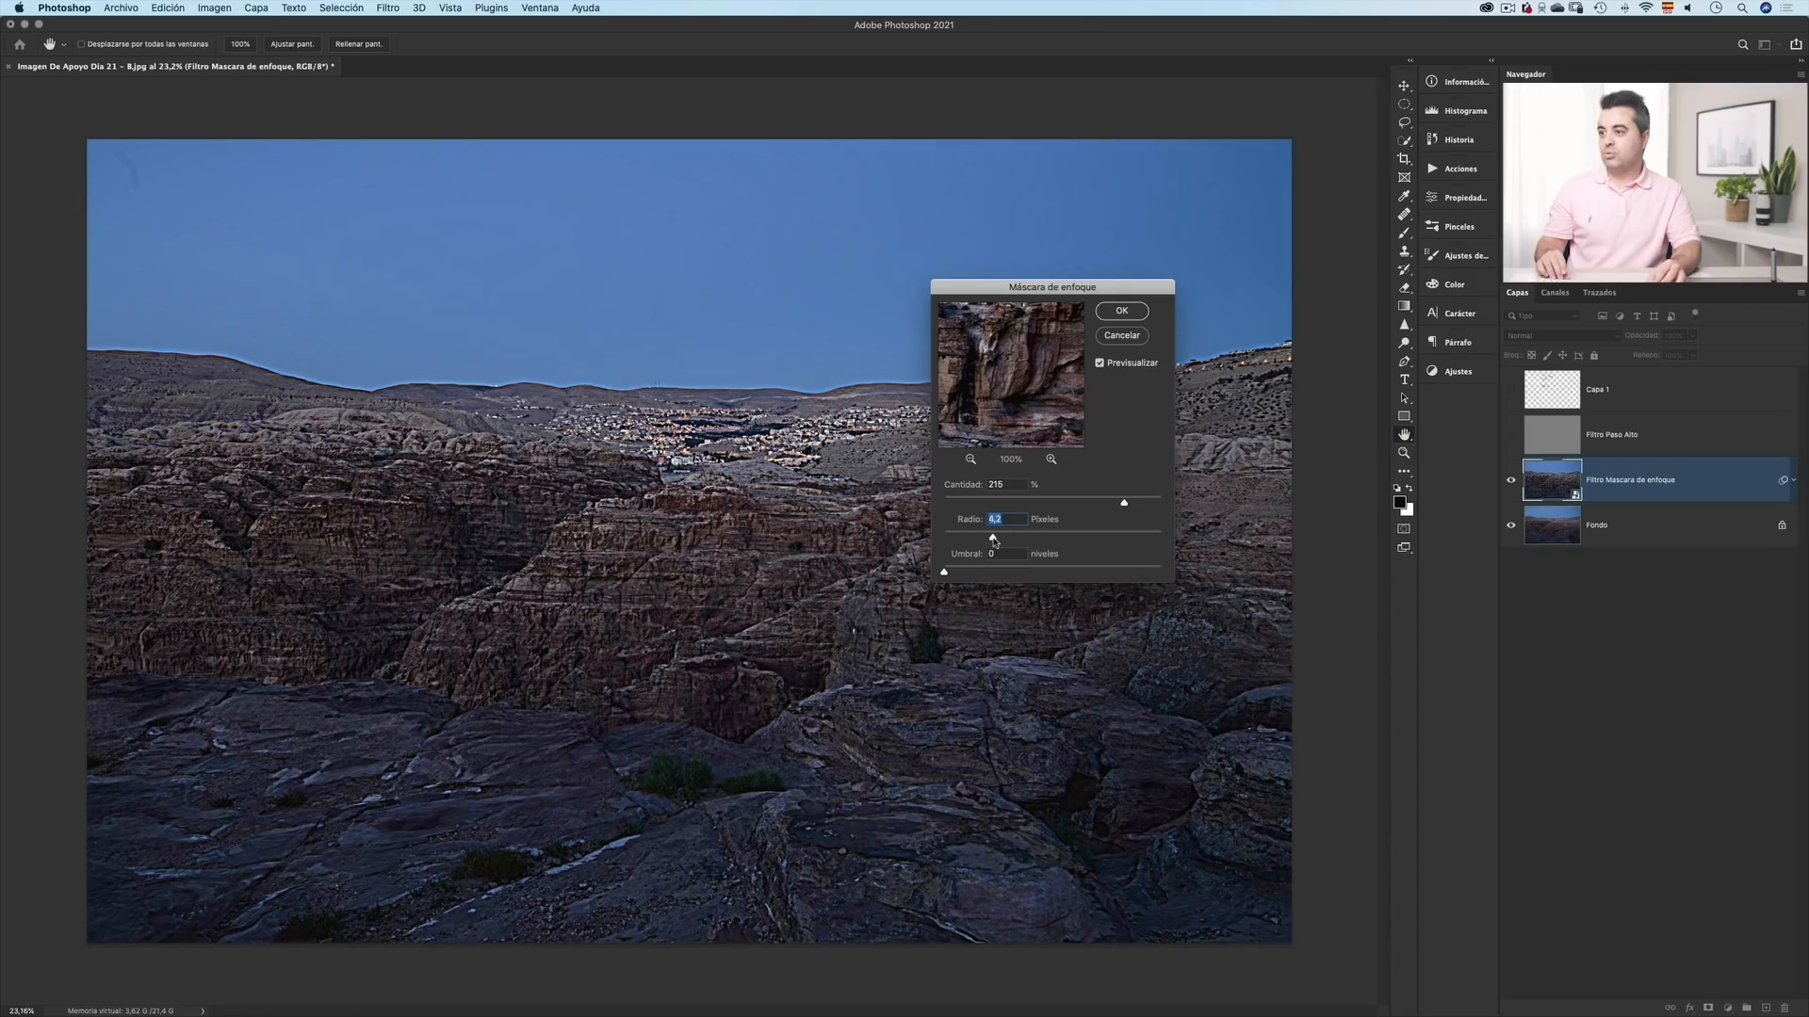
drag(993, 540, 992, 541)
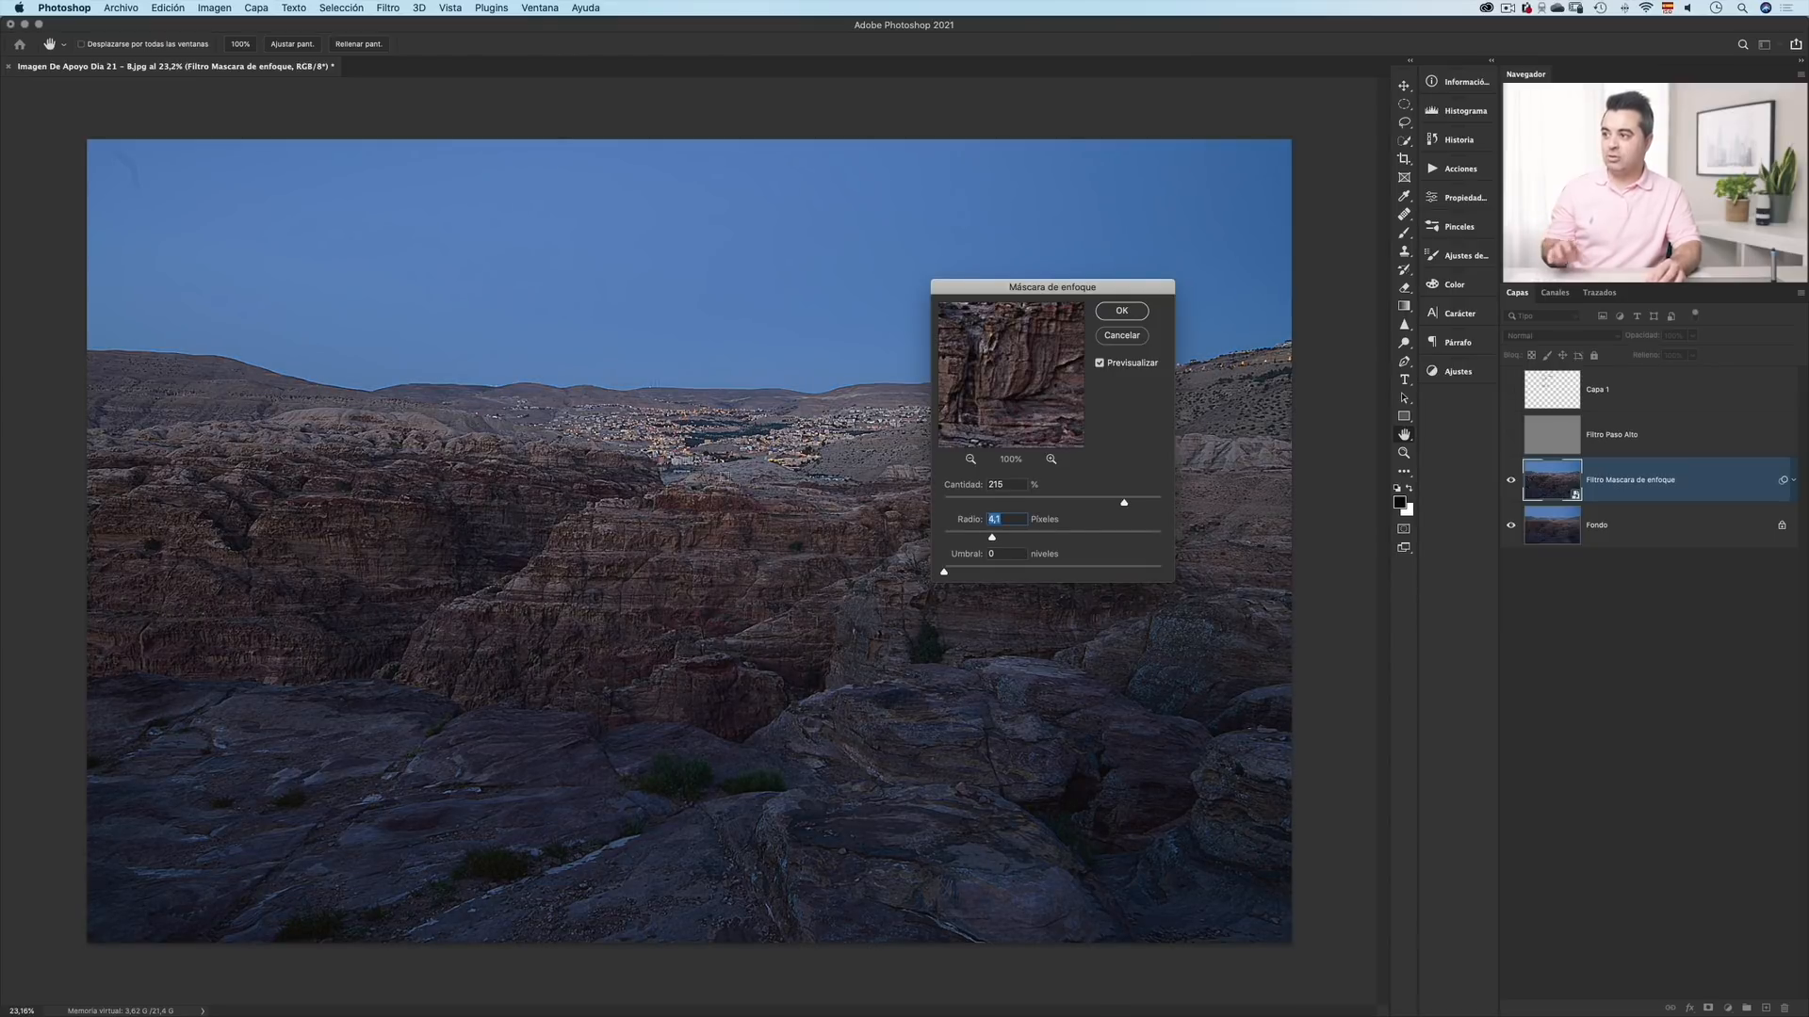
key(super+space)
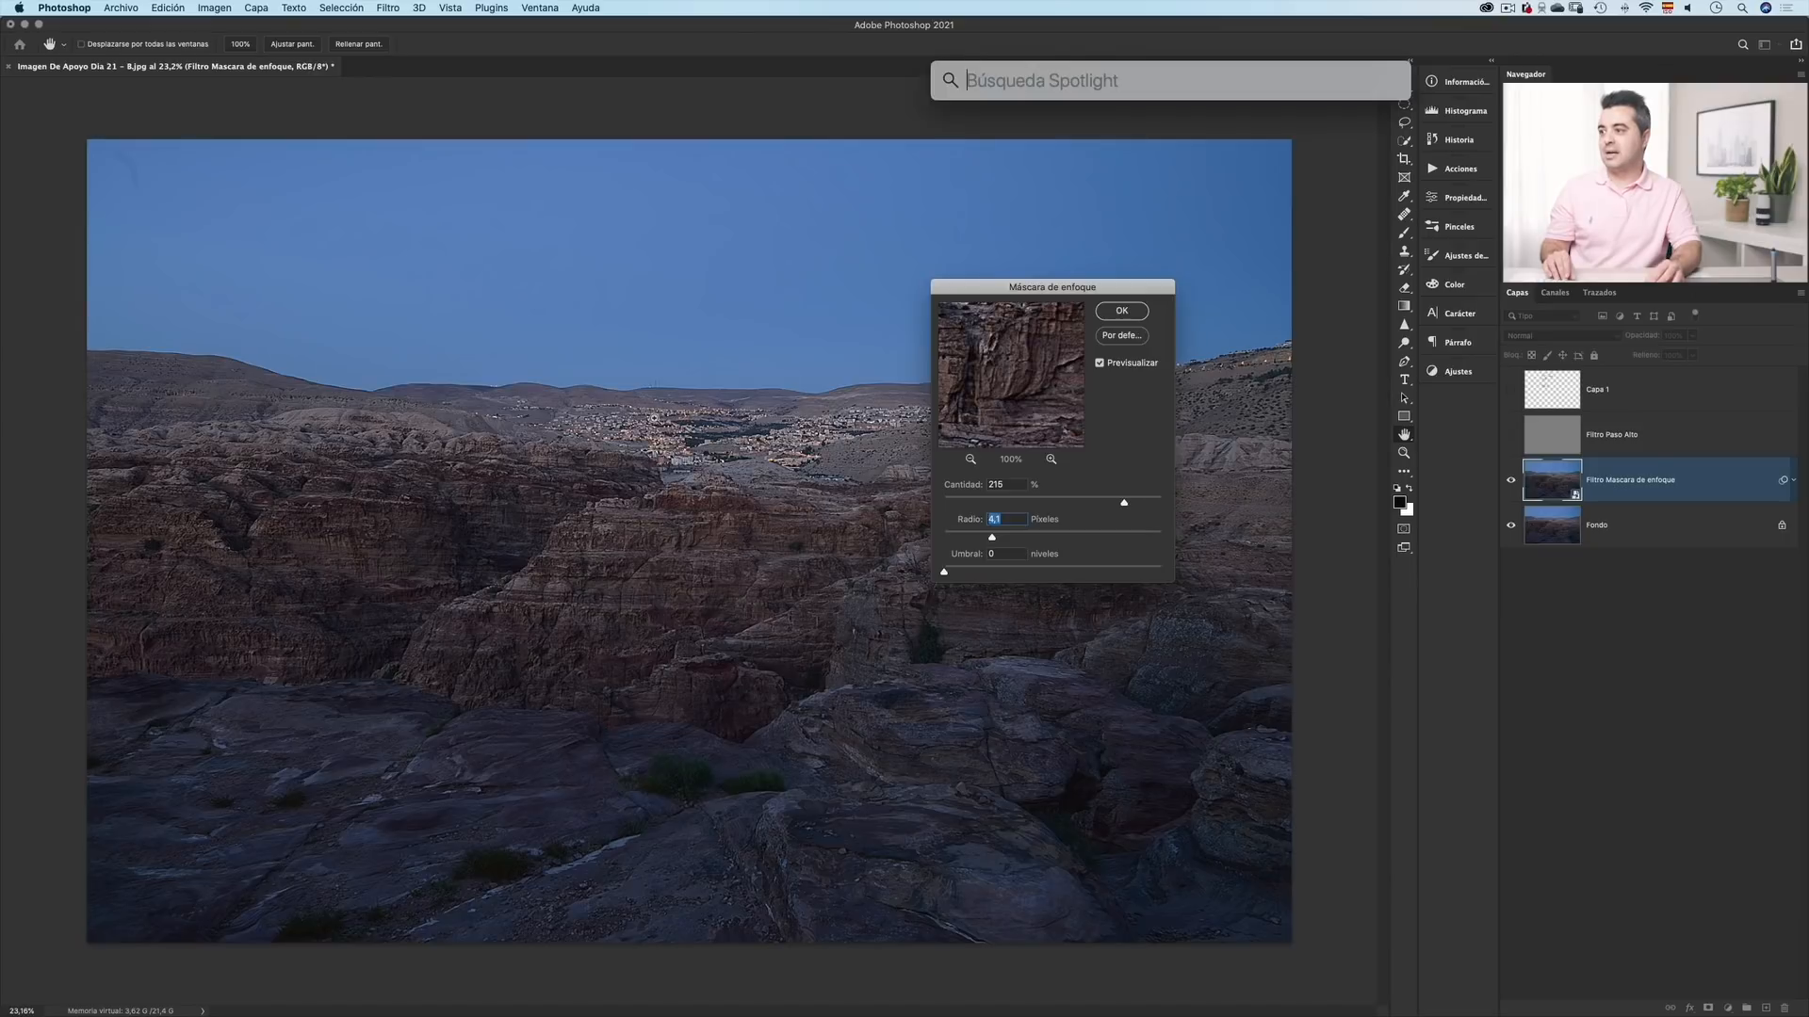
- Try raising the sharpening Umbral to 111 niveles while checking the sky and the horizon edge above the town
key(super+space)
drag(661, 422, 828, 441)
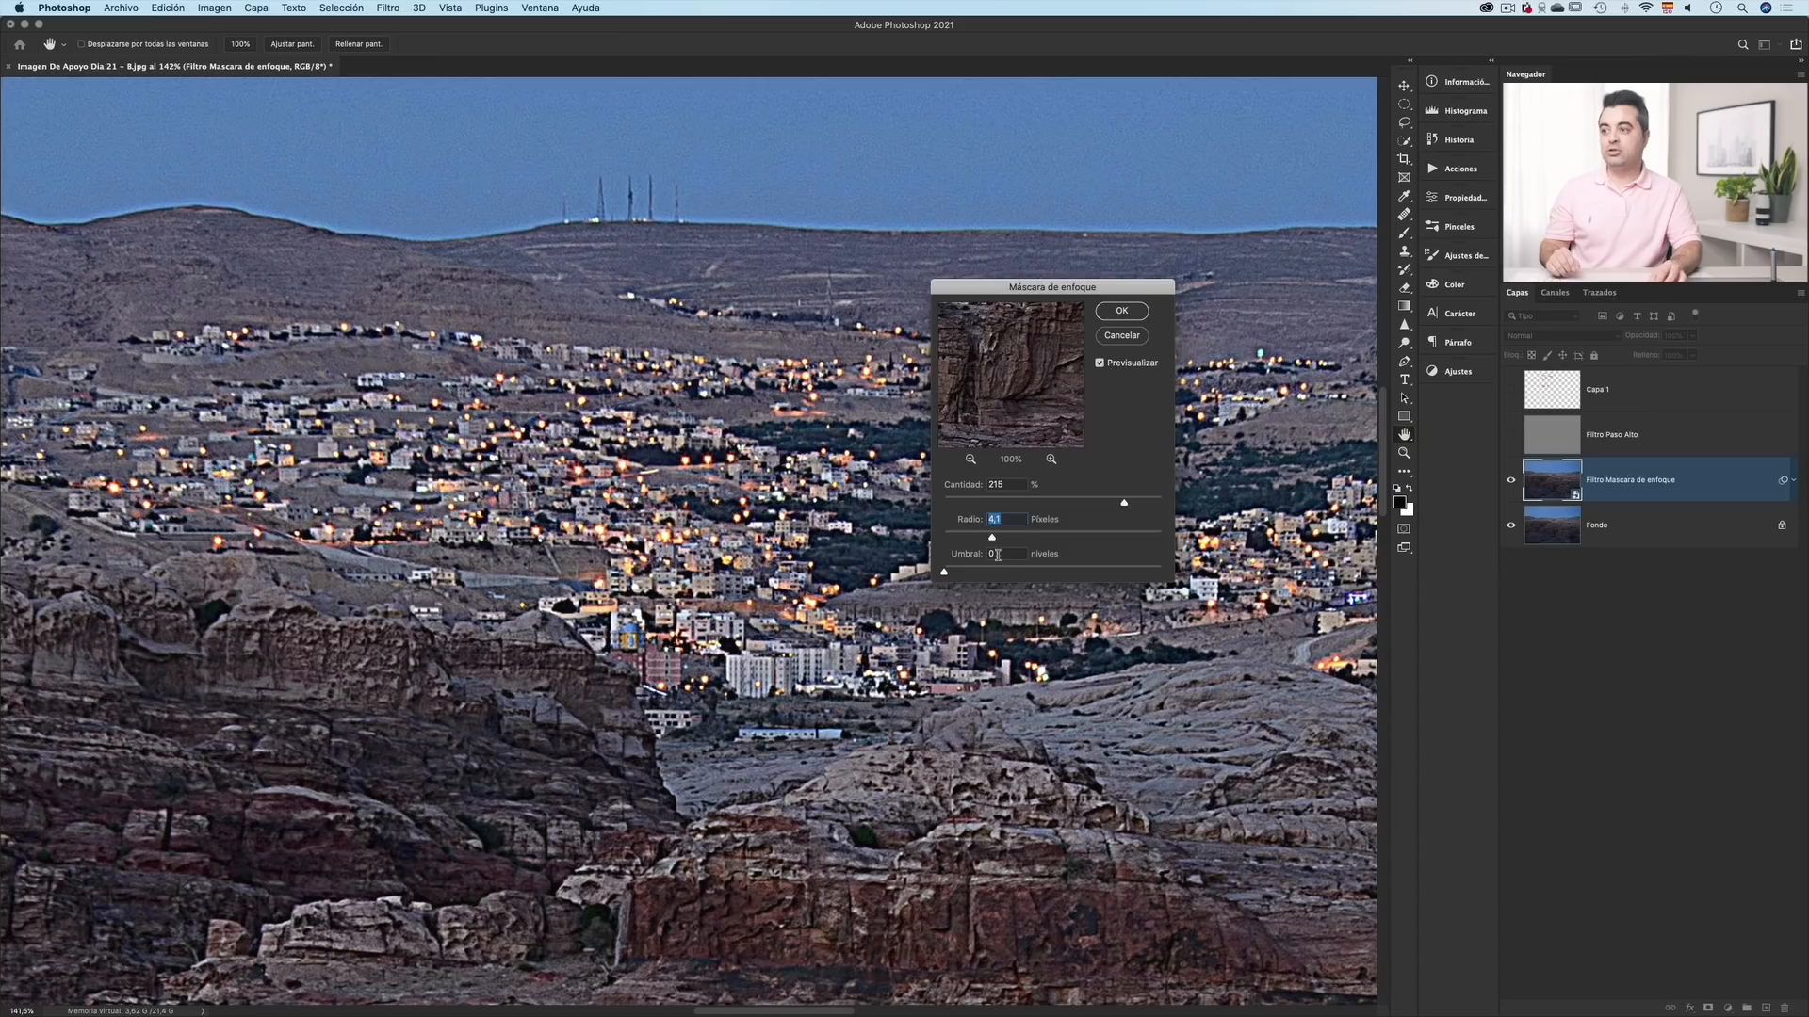
click(1008, 554)
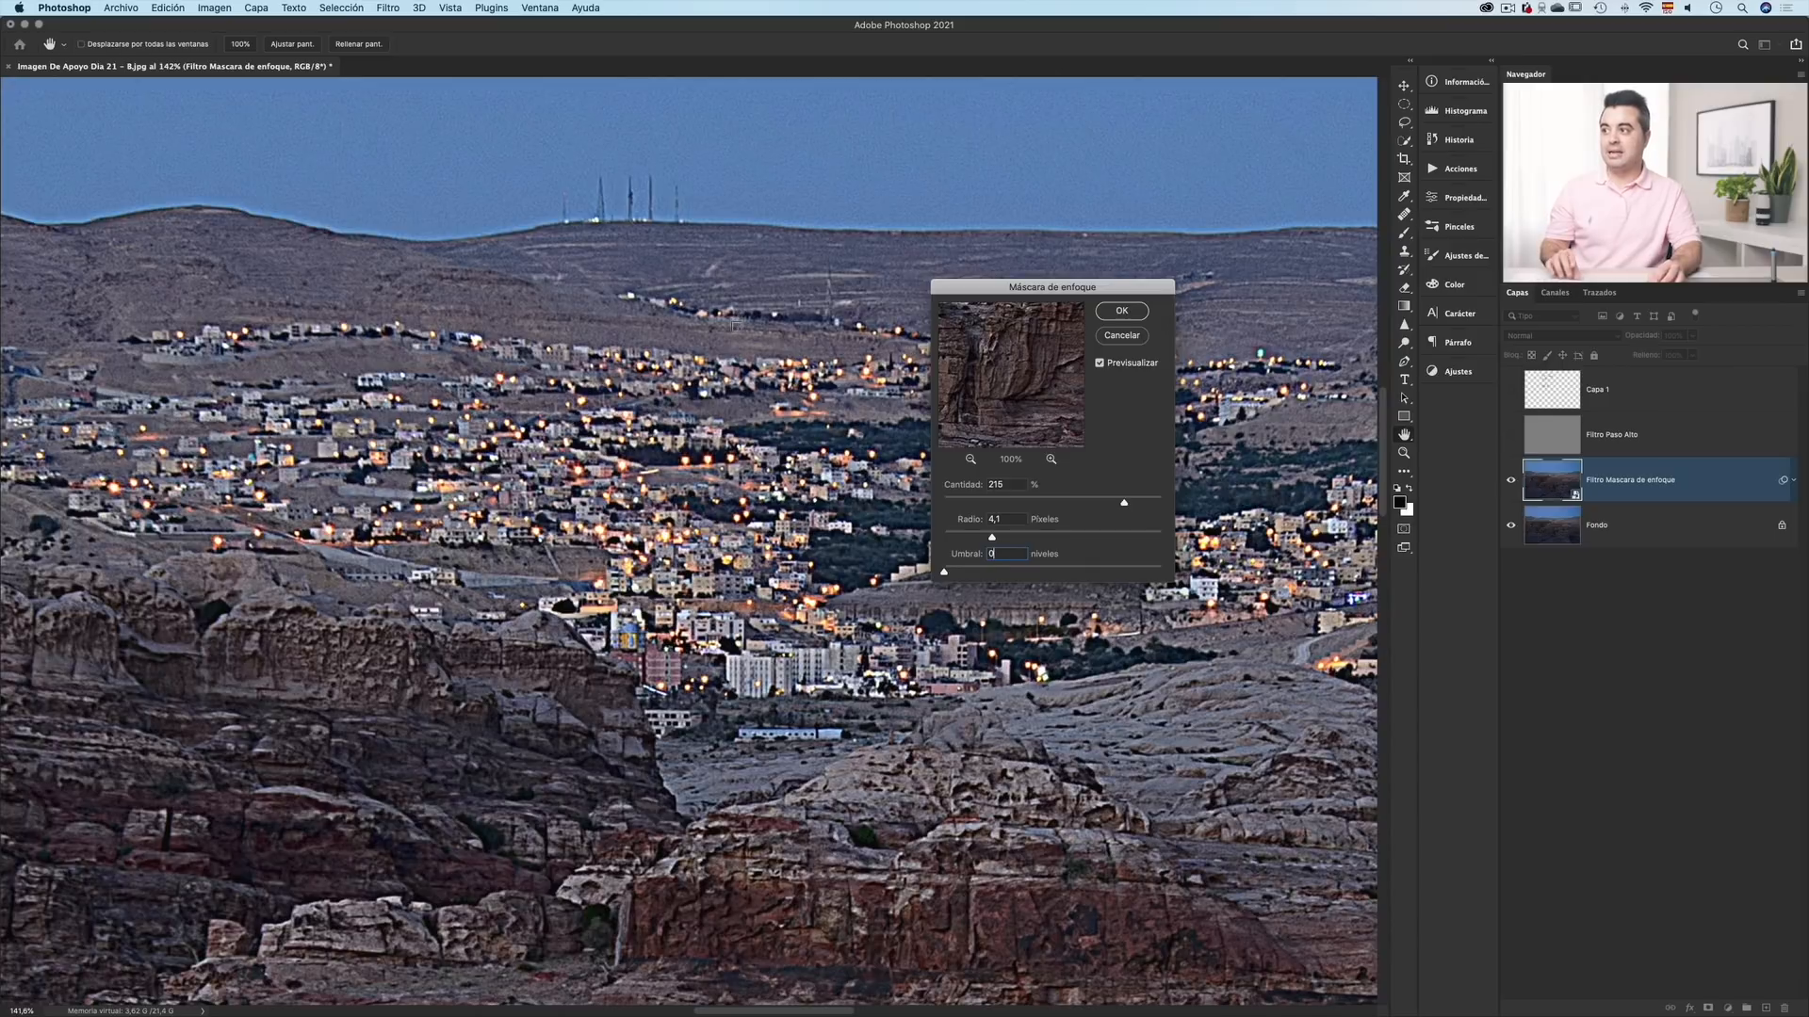
scroll(744, 302, up, 8)
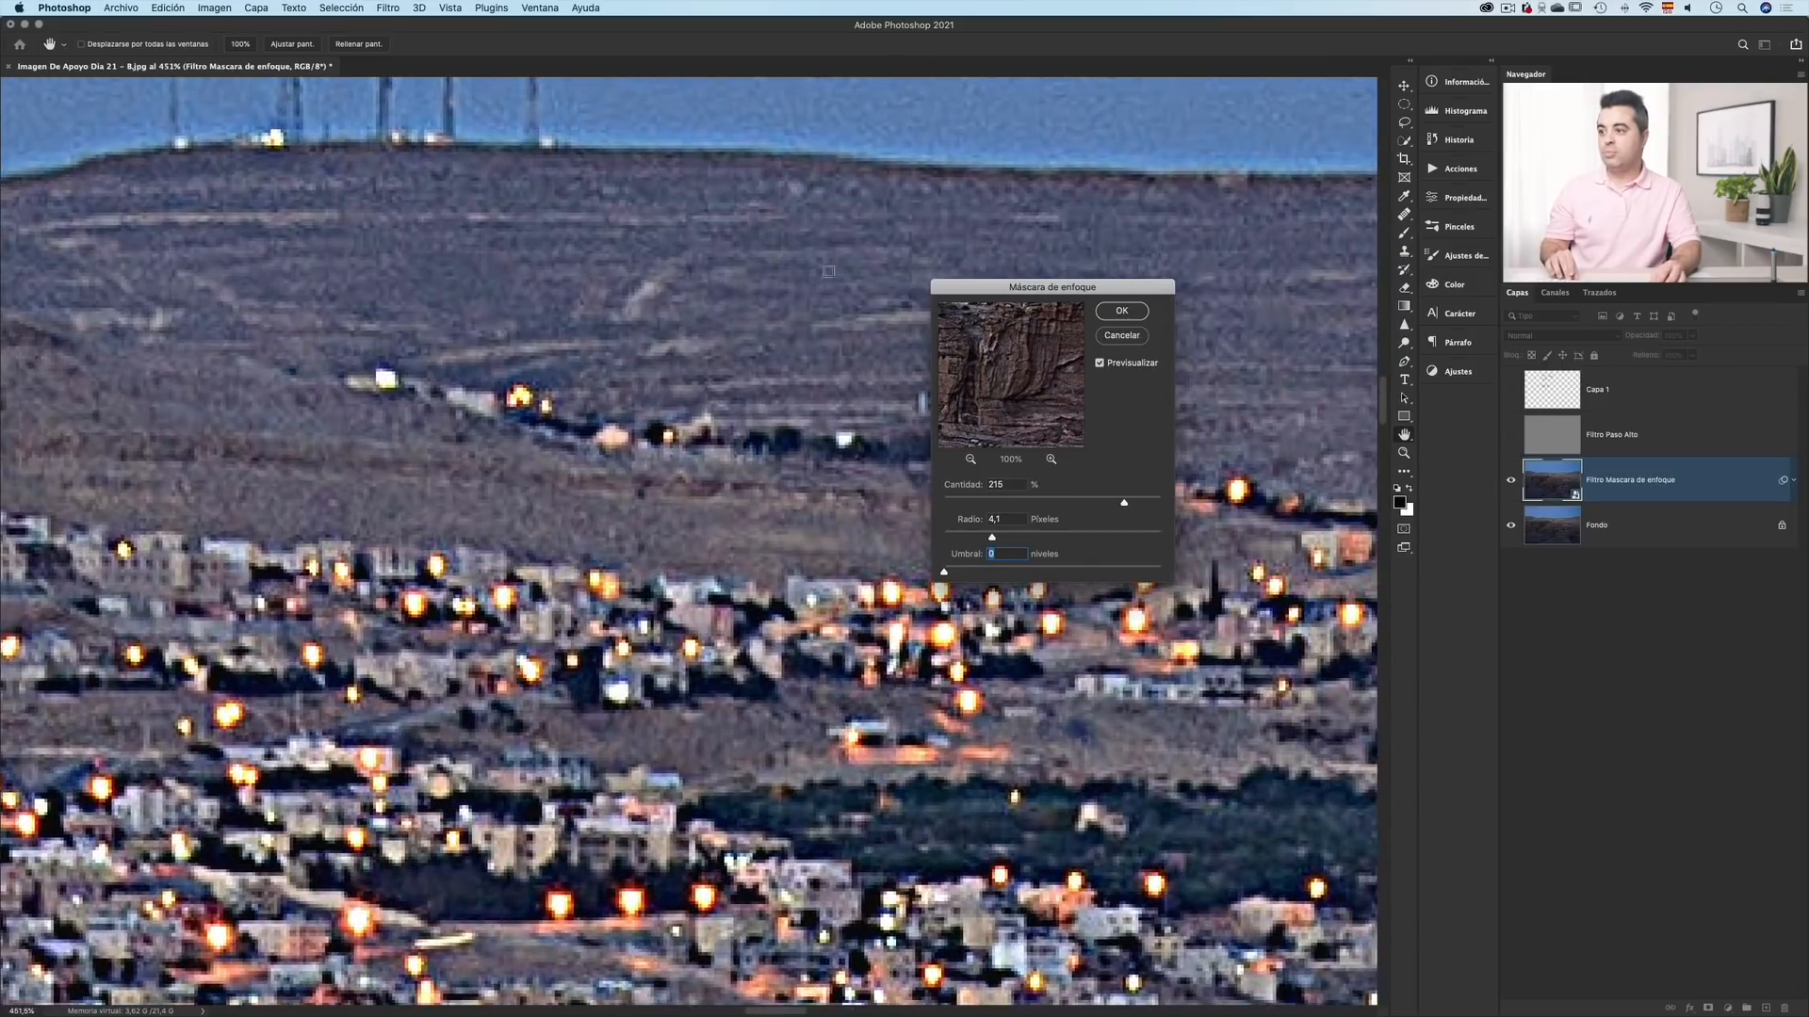
scroll(816, 310, up, 5)
scroll(816, 311, right, 5)
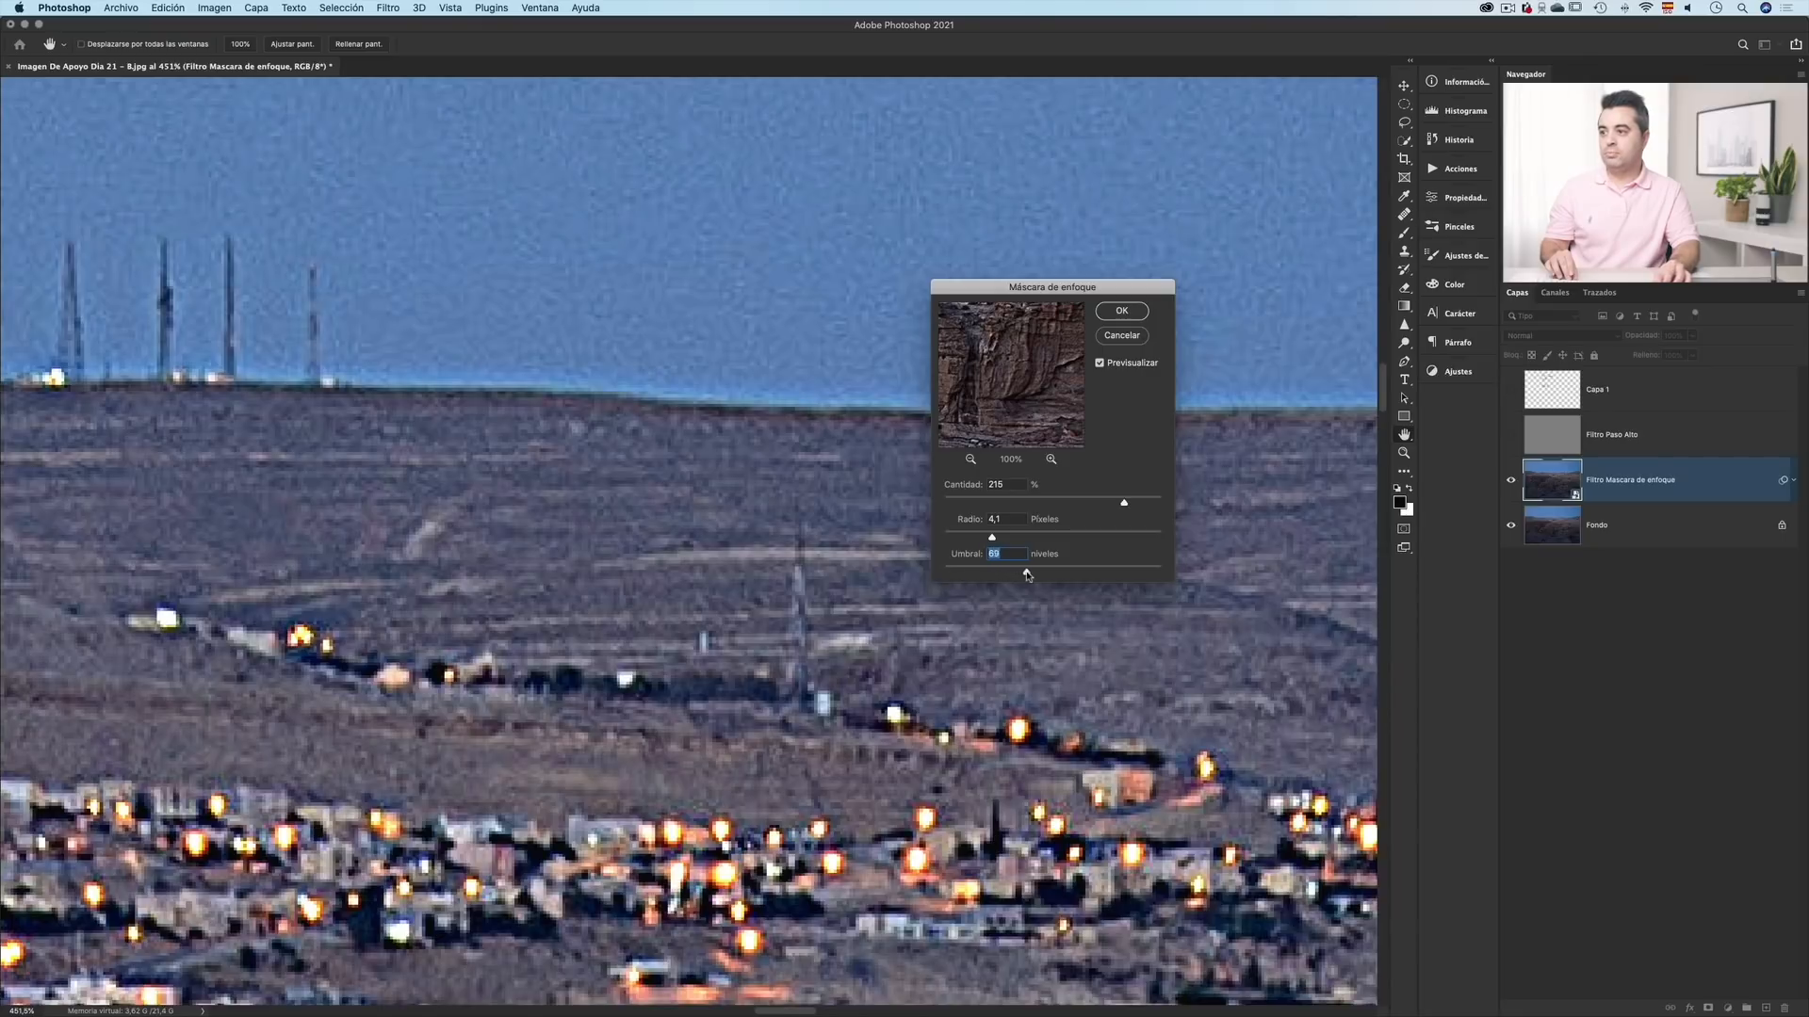
drag(1026, 575, 1070, 573)
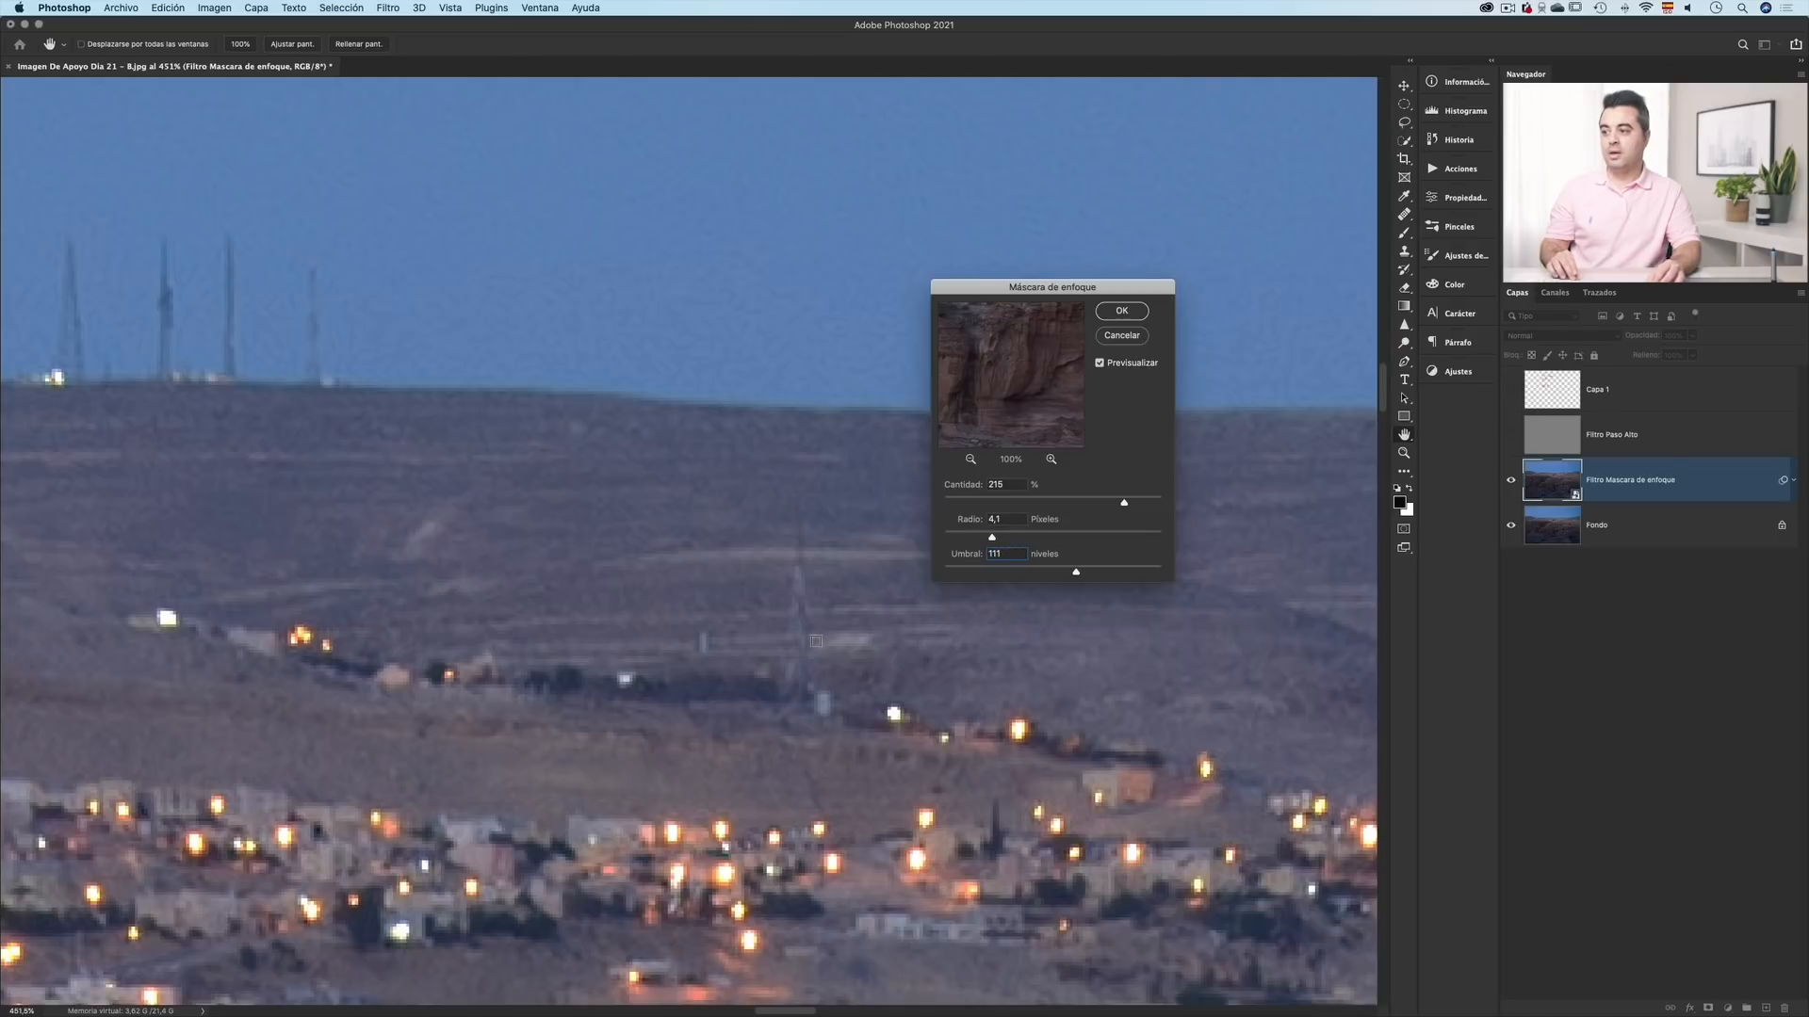
- Compare the town lights up close with the sharpening preview off and on
drag(816, 634, 816, 472)
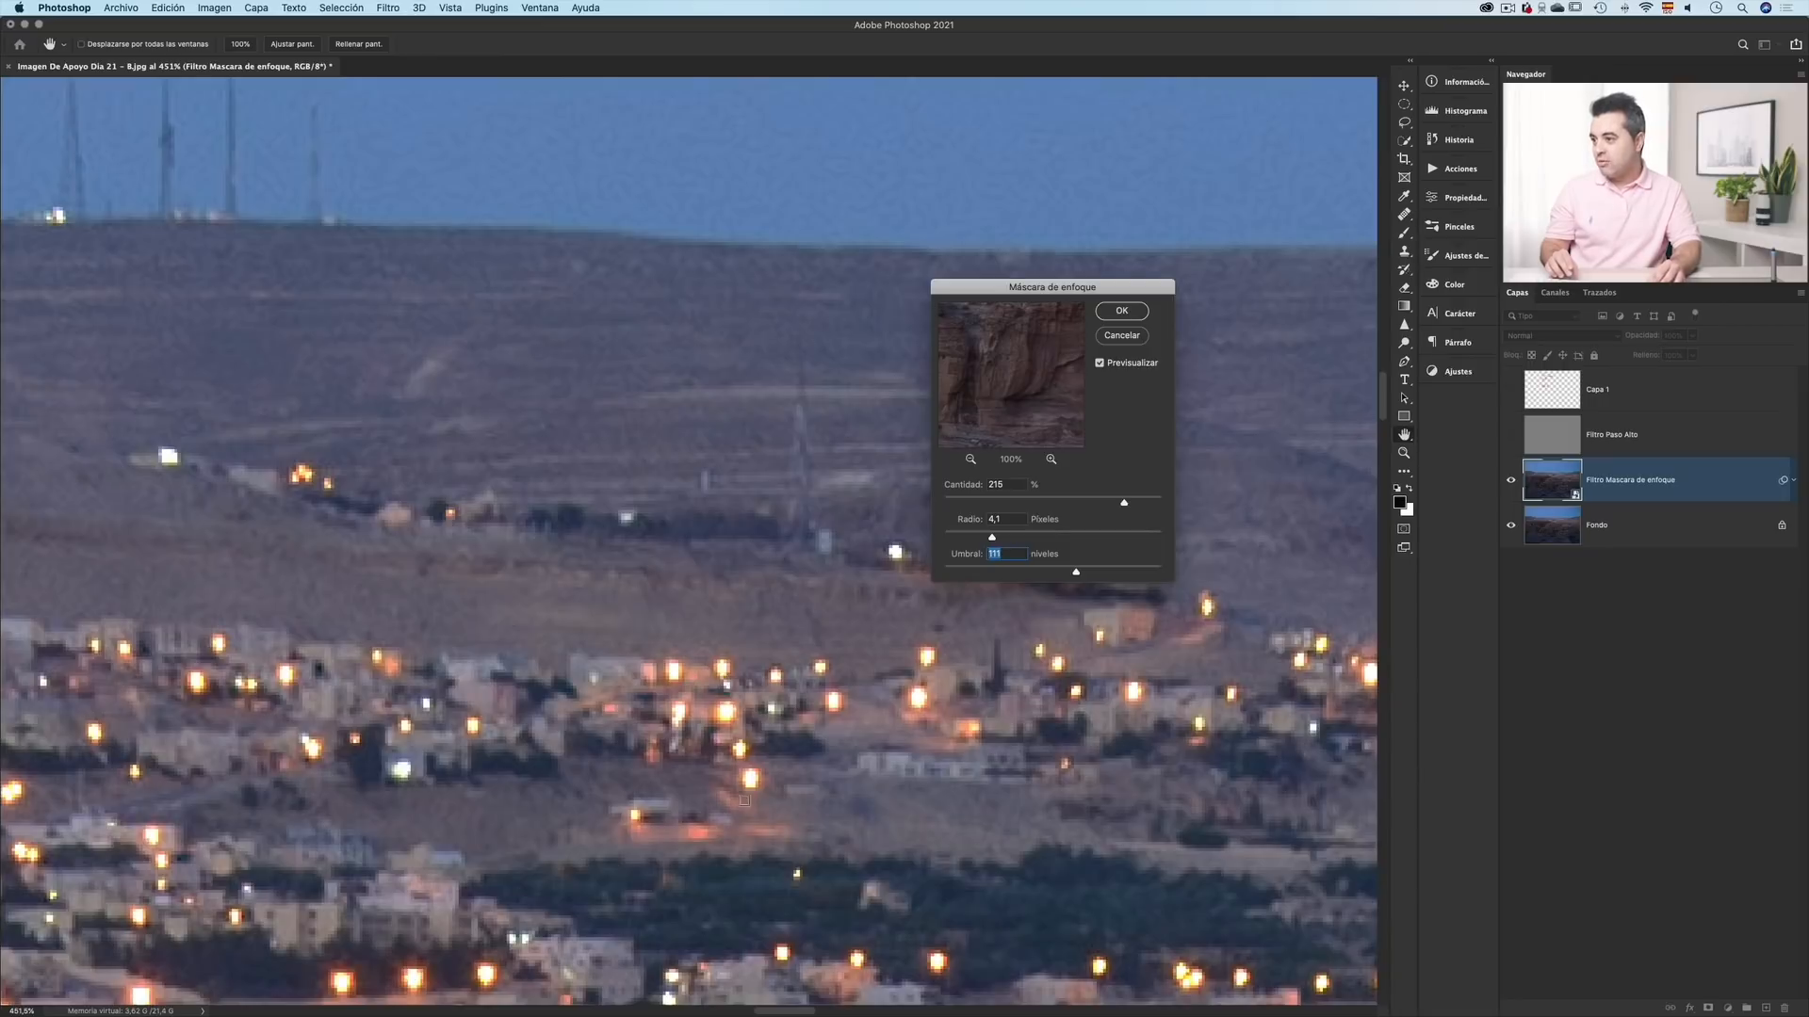
click(1099, 364)
click(1100, 364)
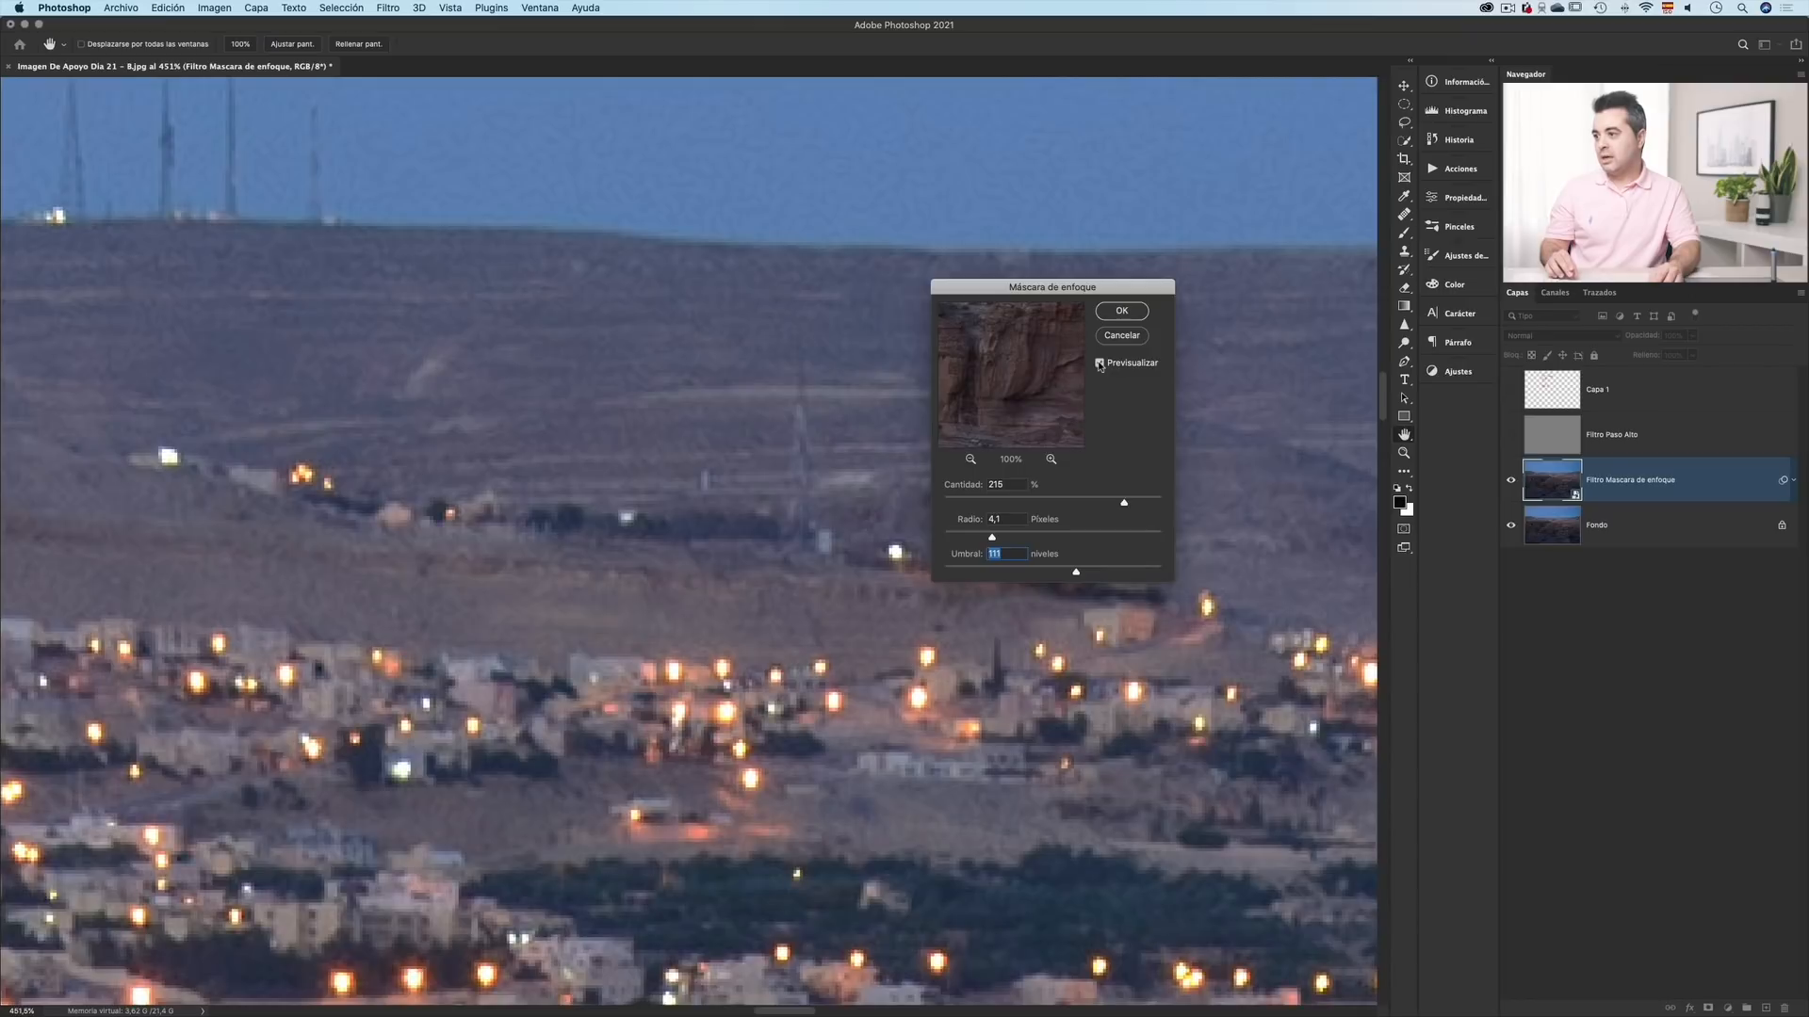
click(1100, 366)
click(1100, 365)
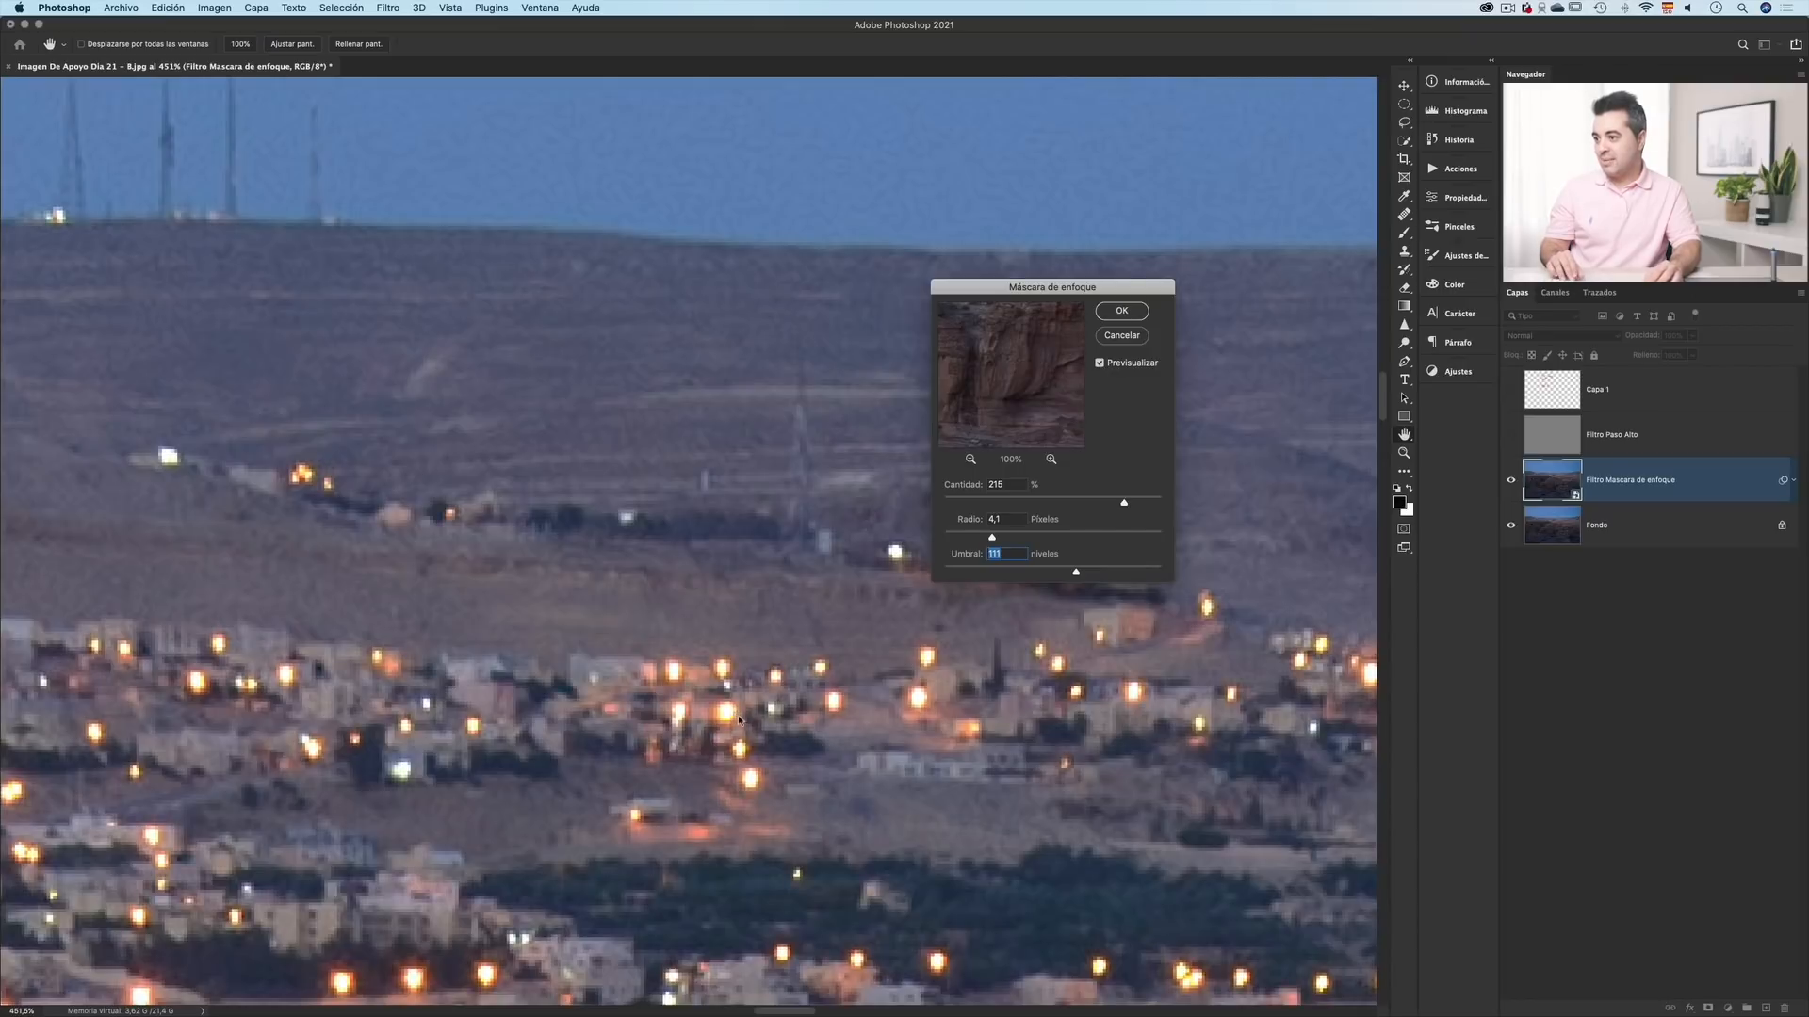
drag(738, 721, 896, 710)
click(1100, 363)
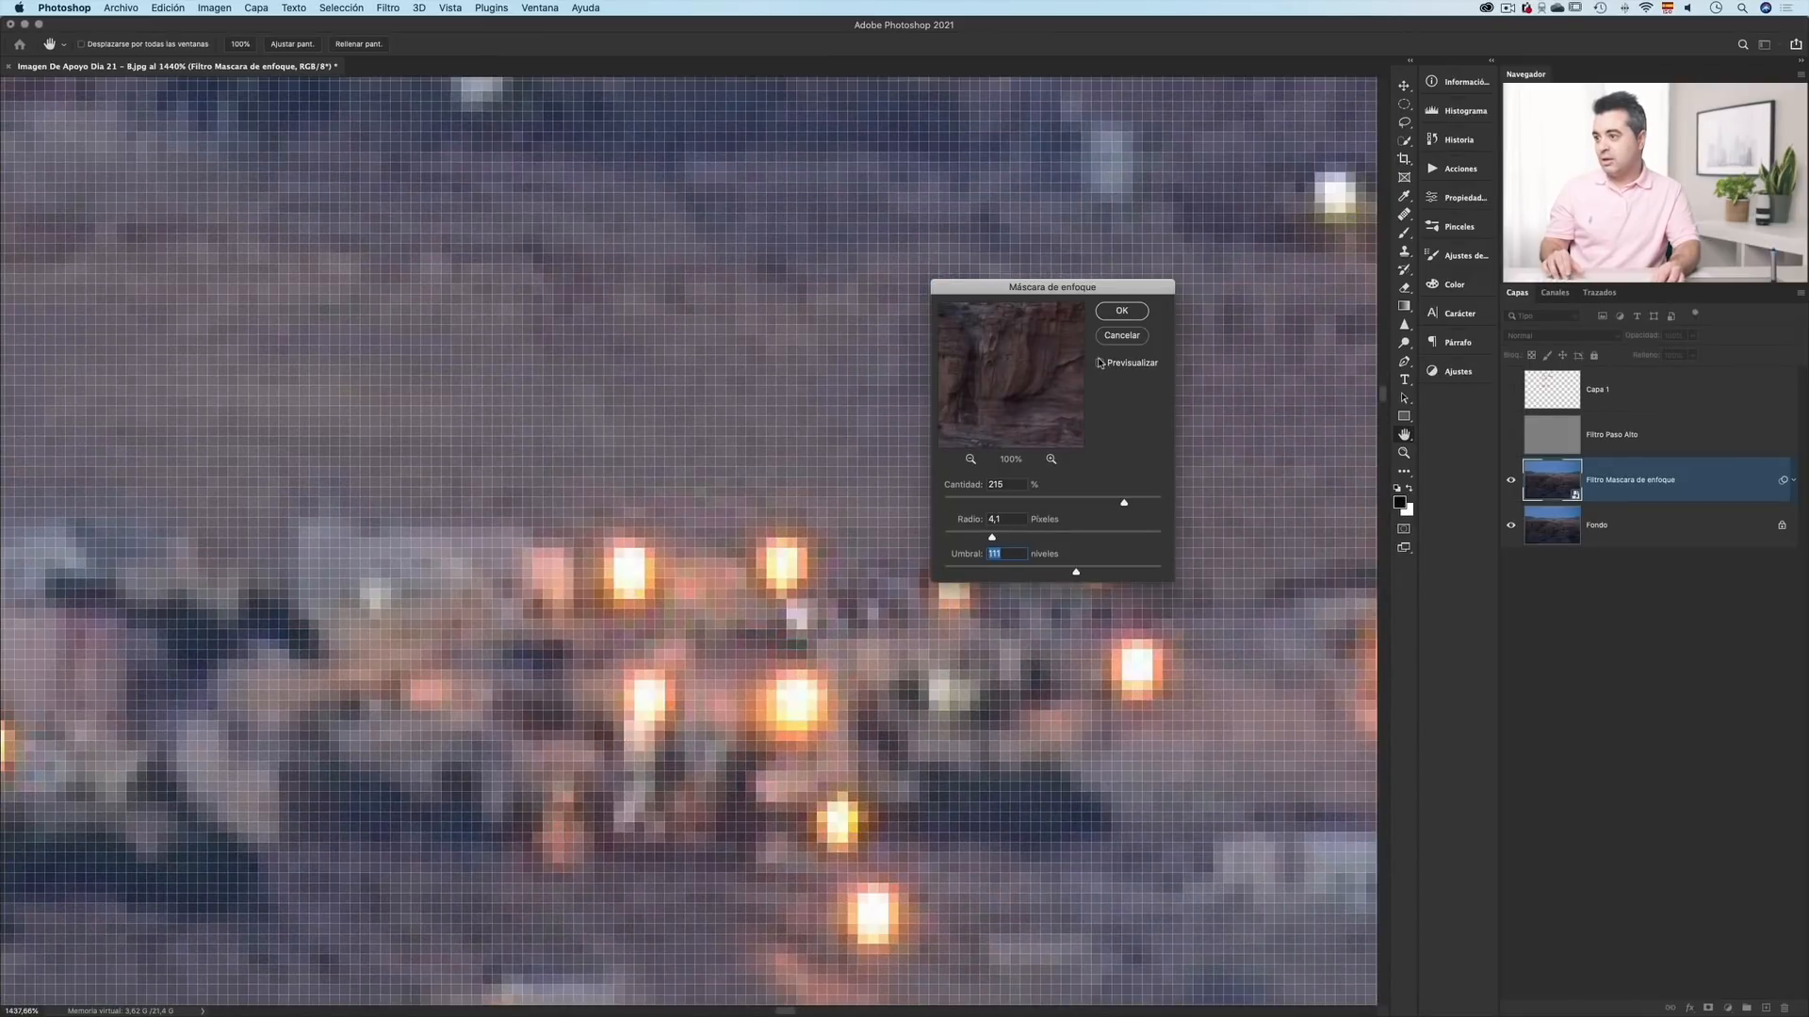
click(1100, 363)
click(1100, 363)
click(1100, 364)
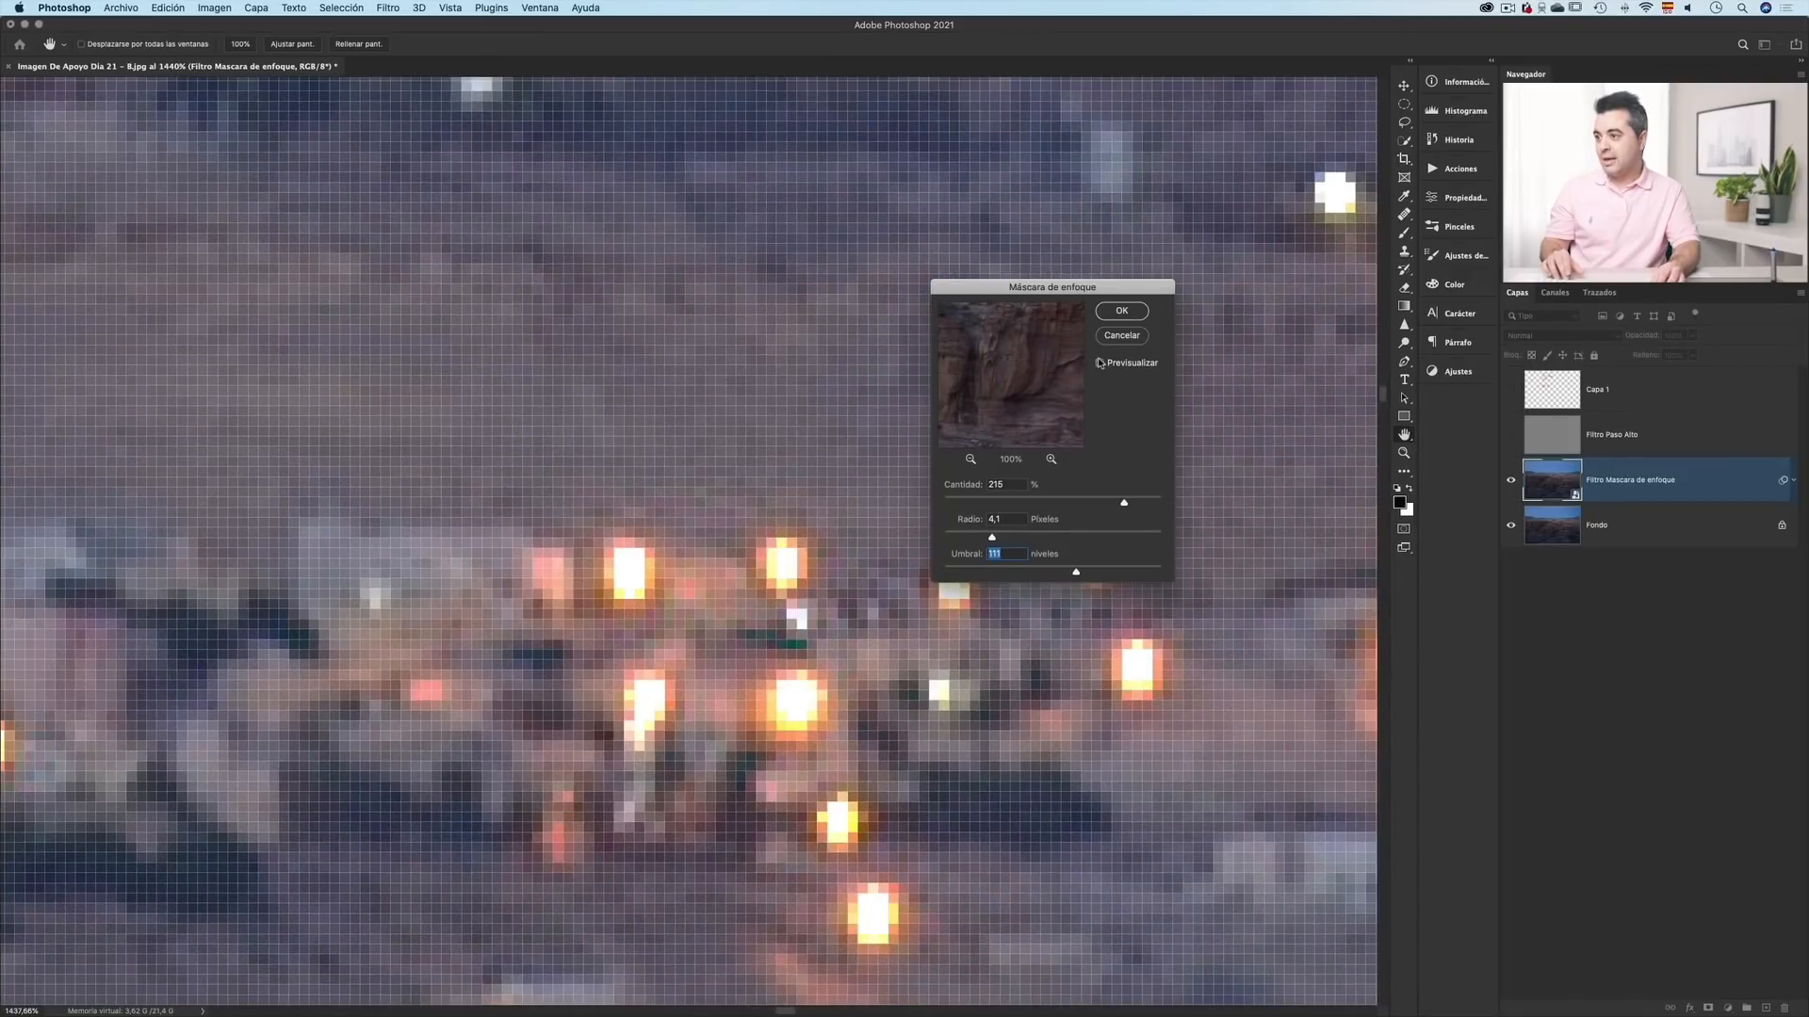
click(1100, 363)
click(1101, 363)
click(1100, 364)
click(1100, 364)
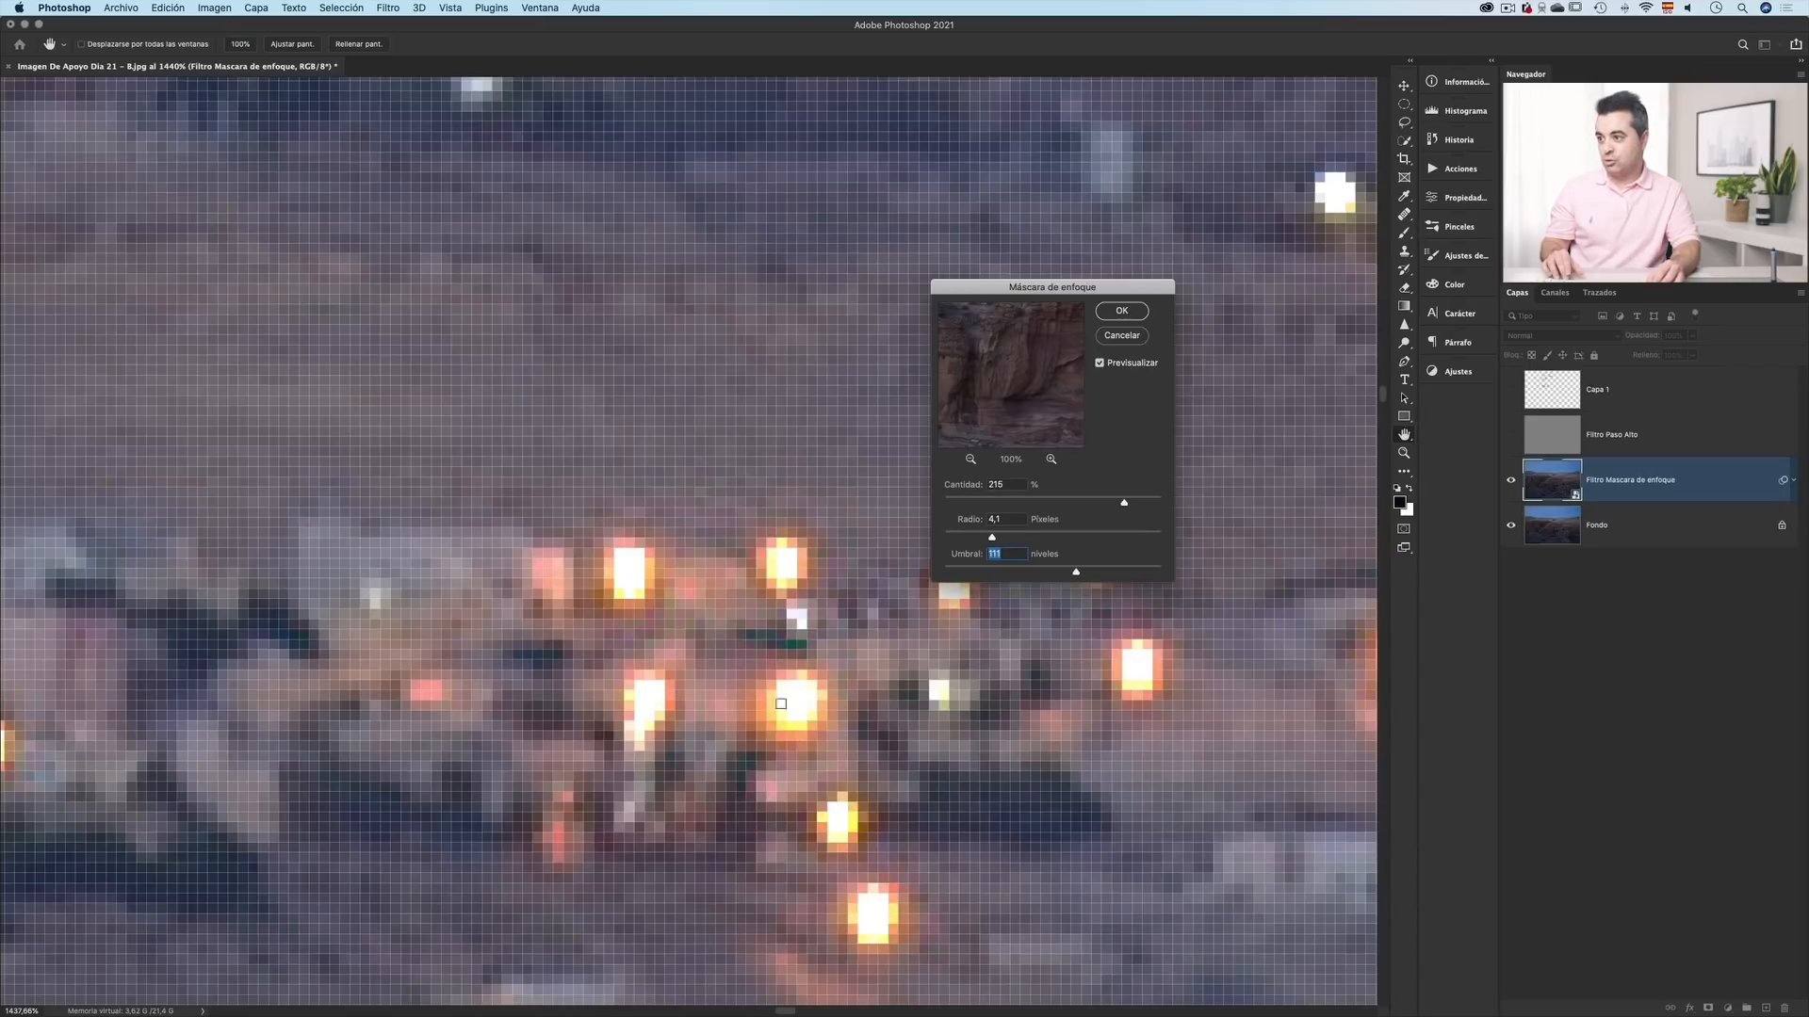
- Try an Umbral of 50 niveles and compare the town with and without the sharpening preview
key(super+space)
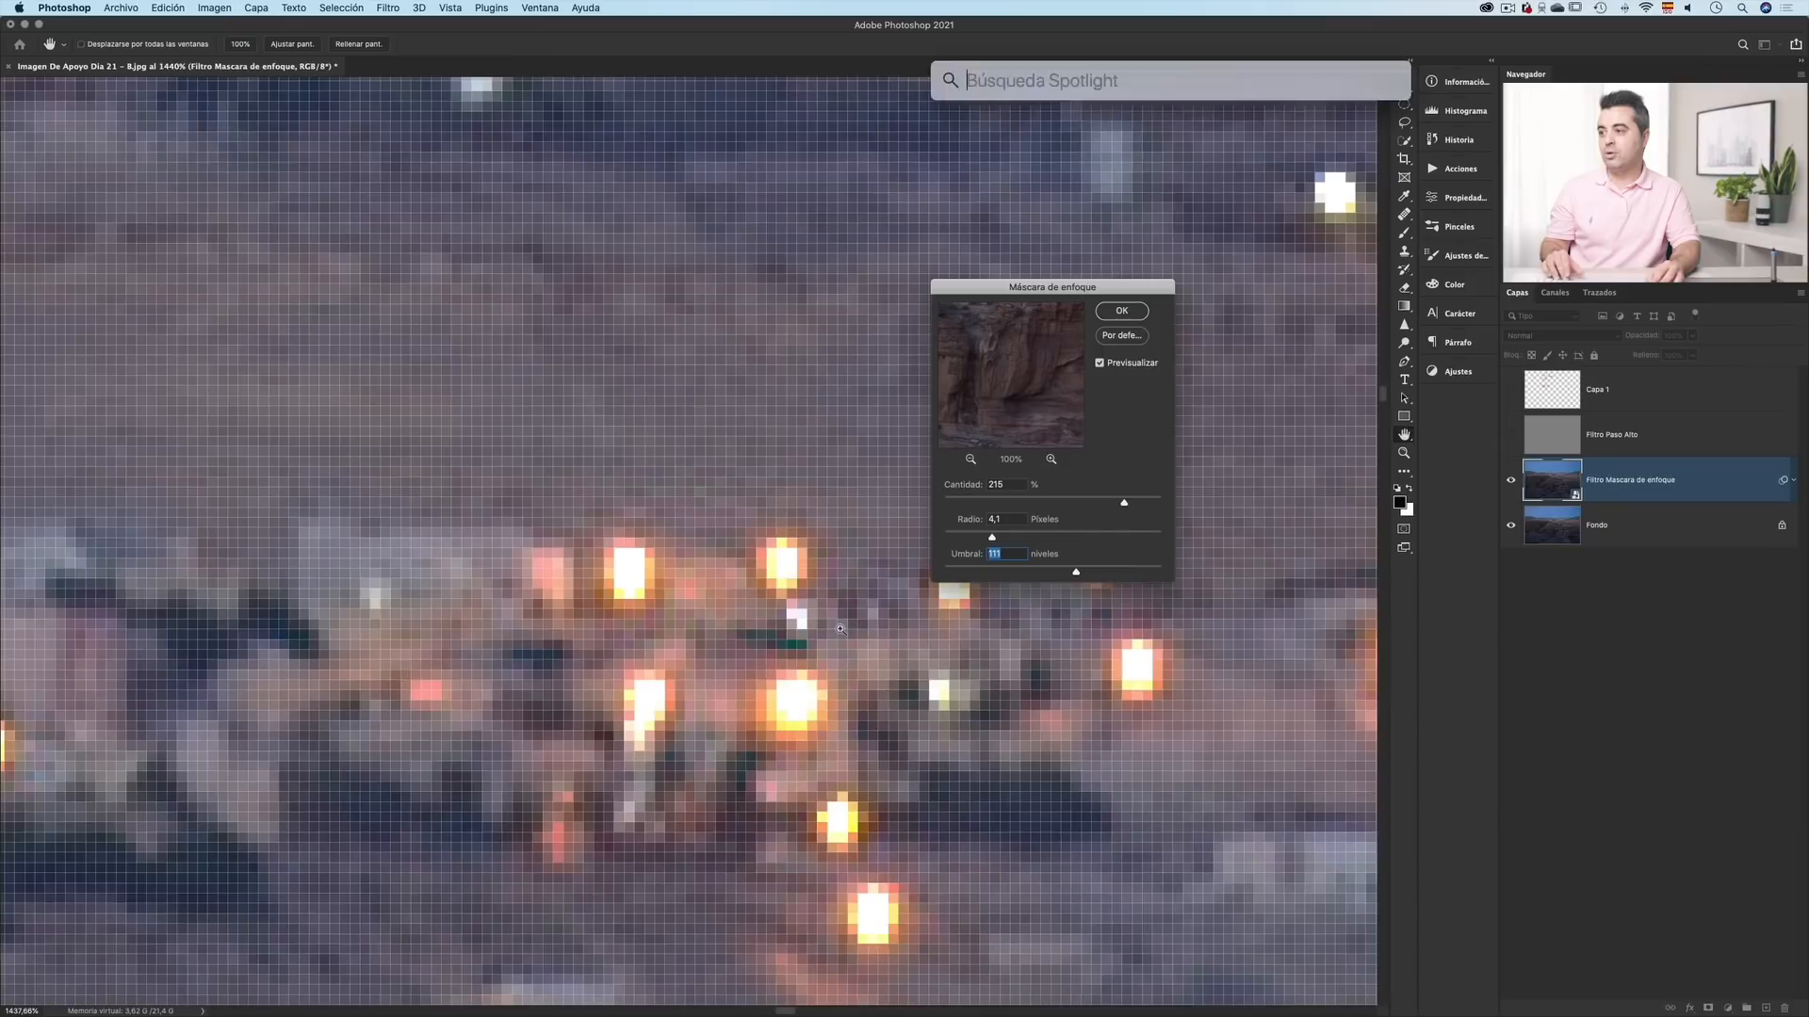
drag(844, 629, 574, 629)
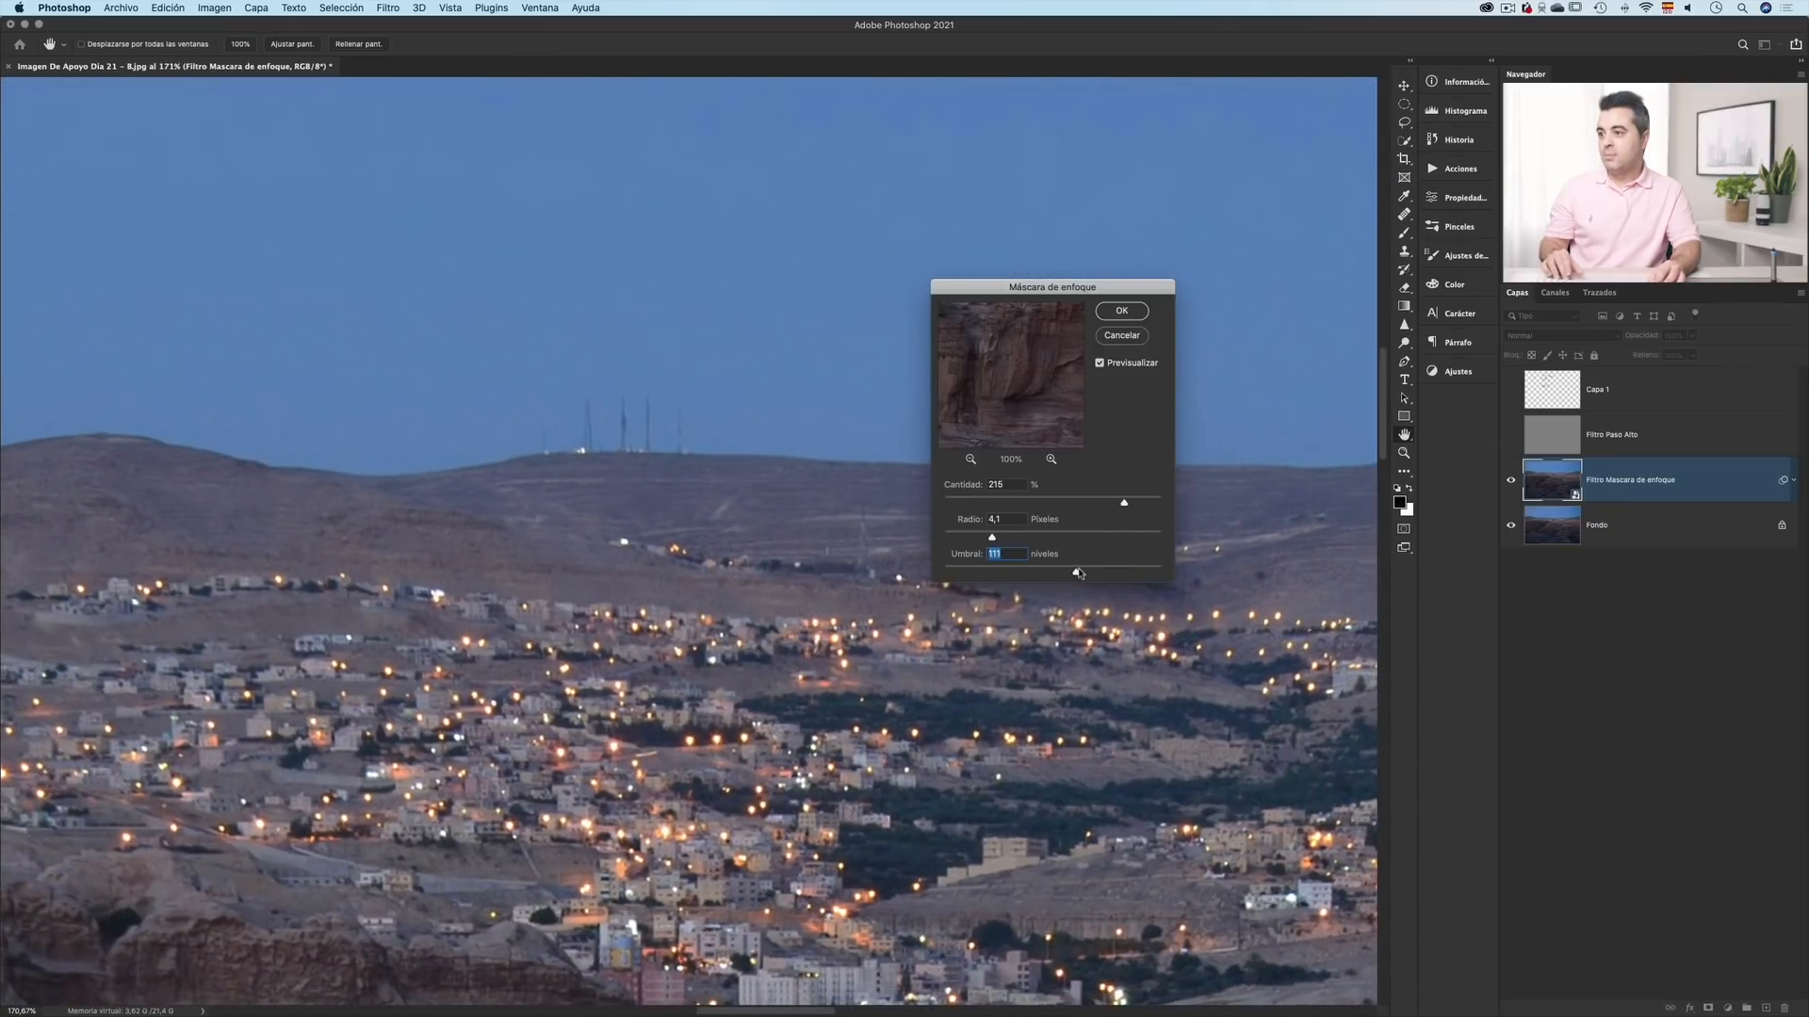
drag(1068, 573, 1002, 573)
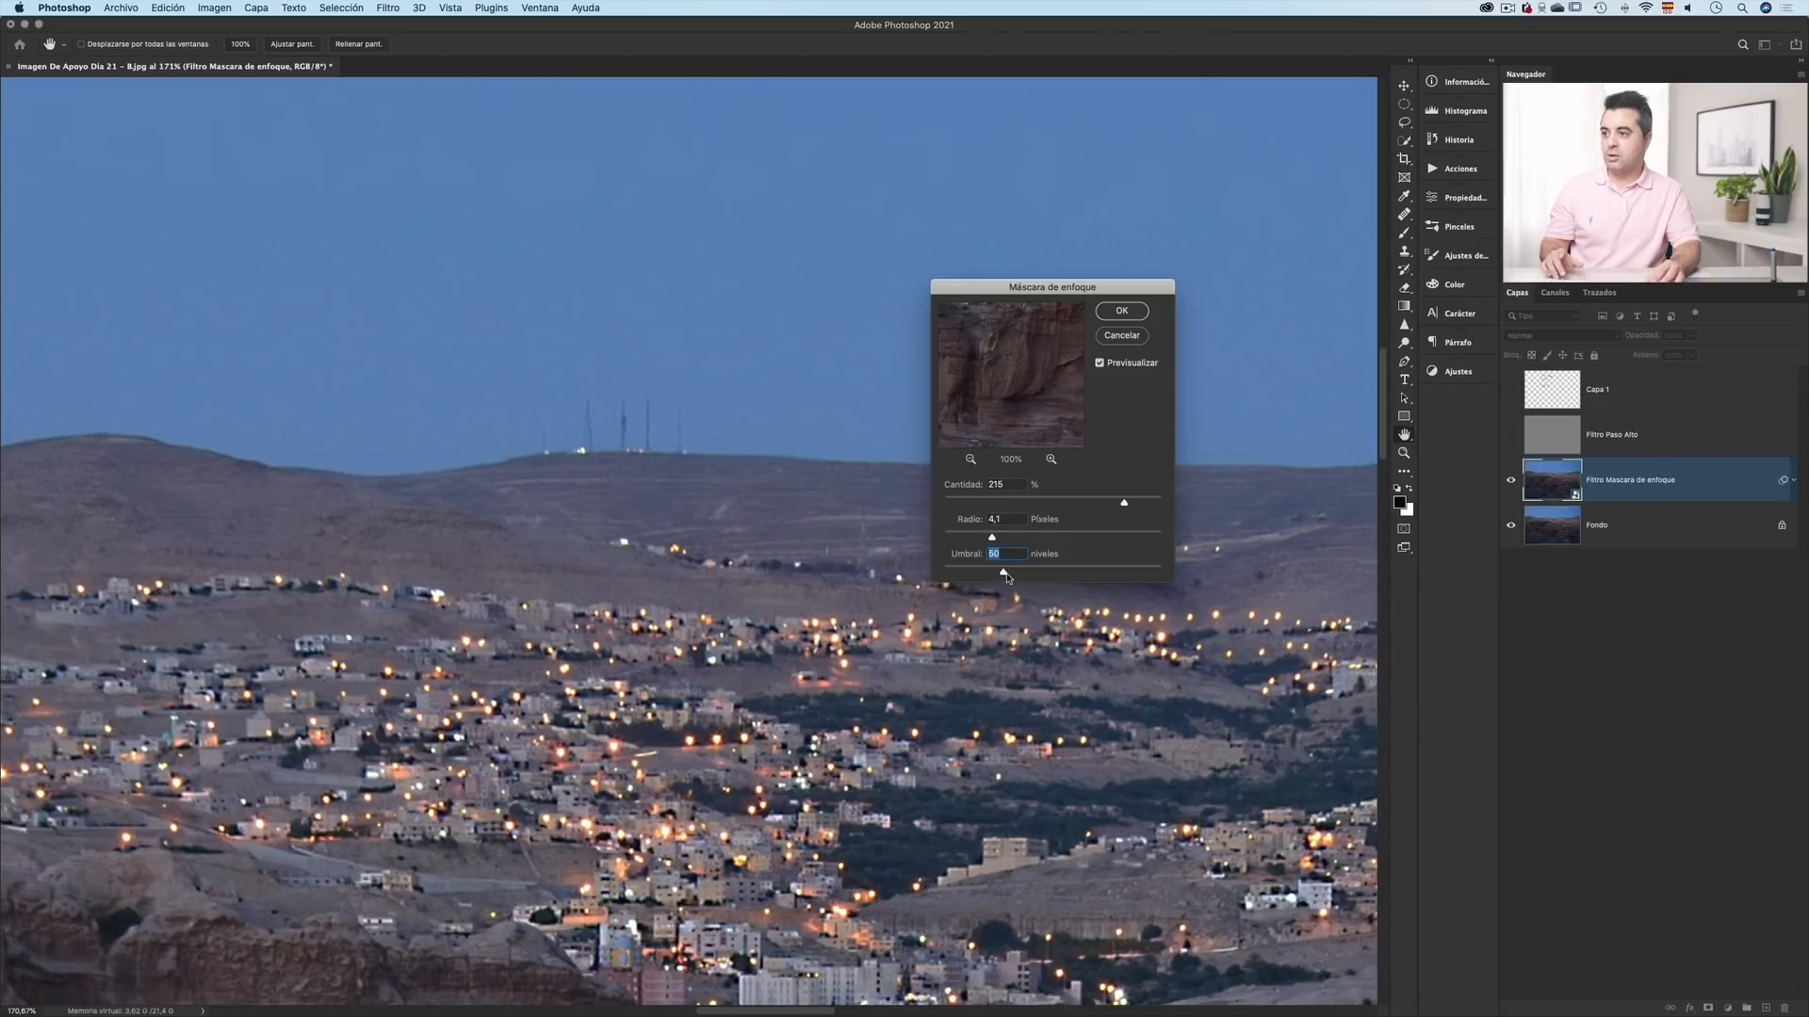
click(1099, 363)
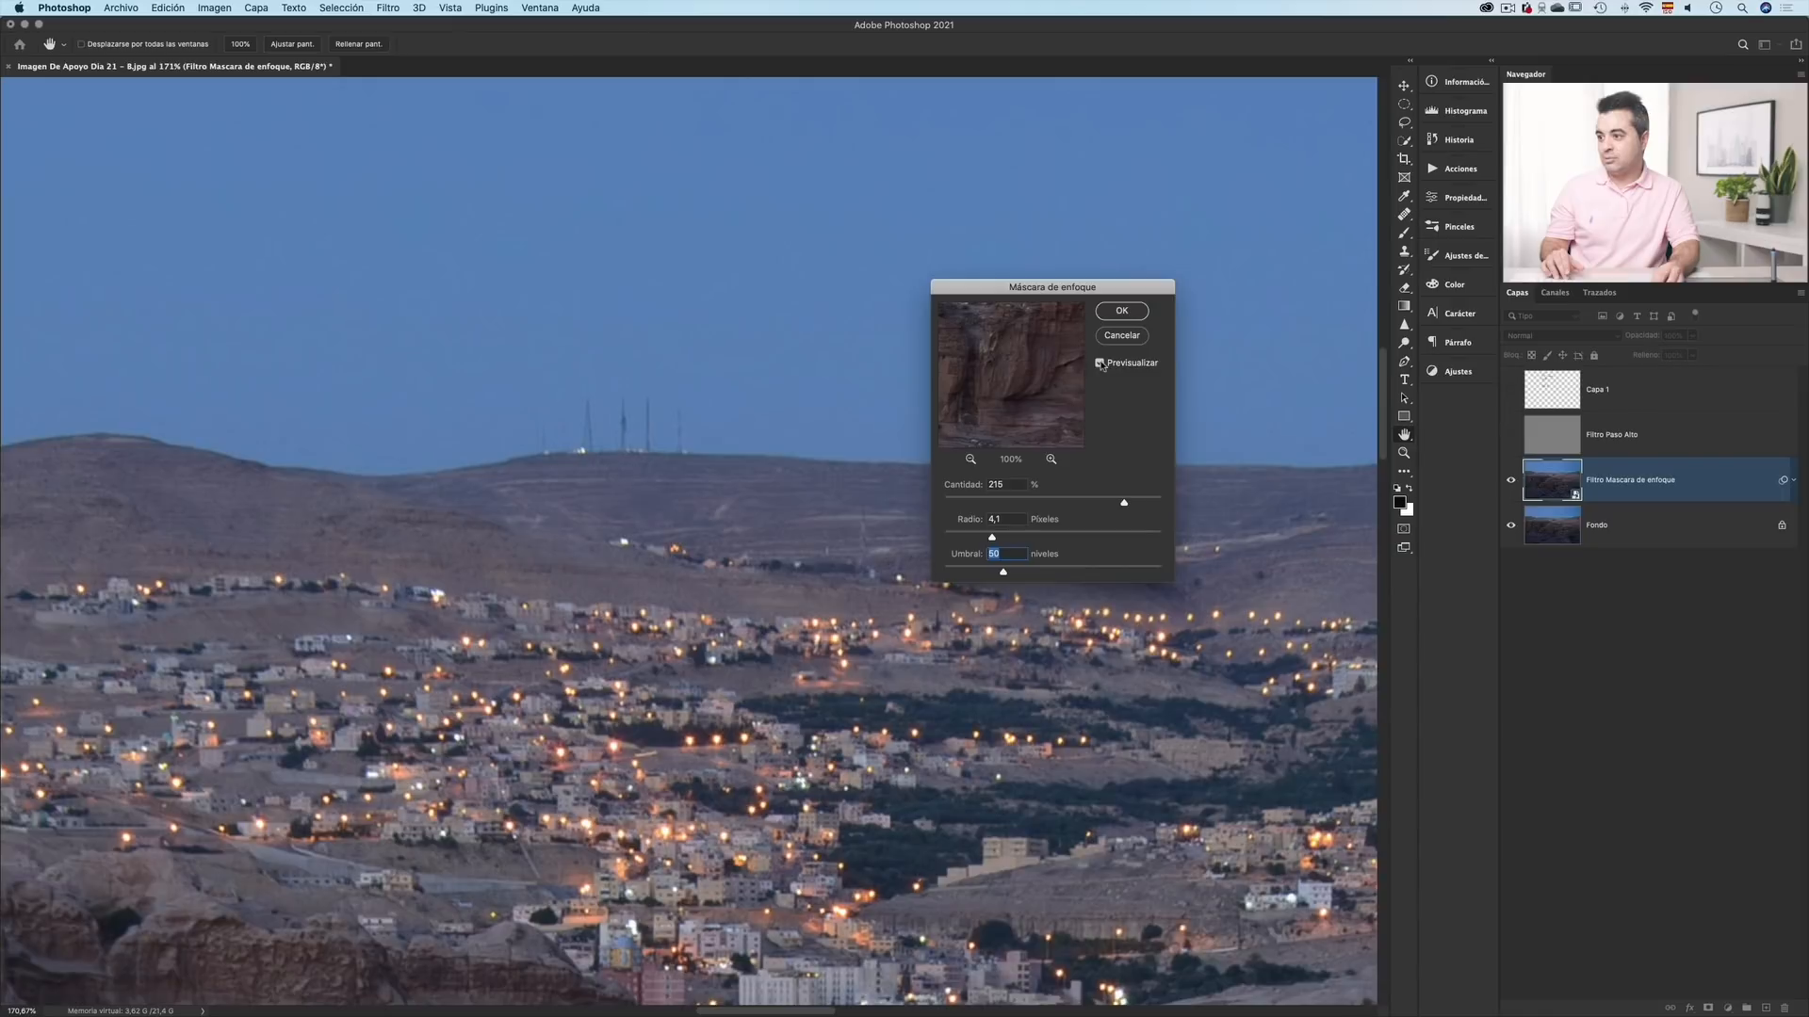
click(1099, 364)
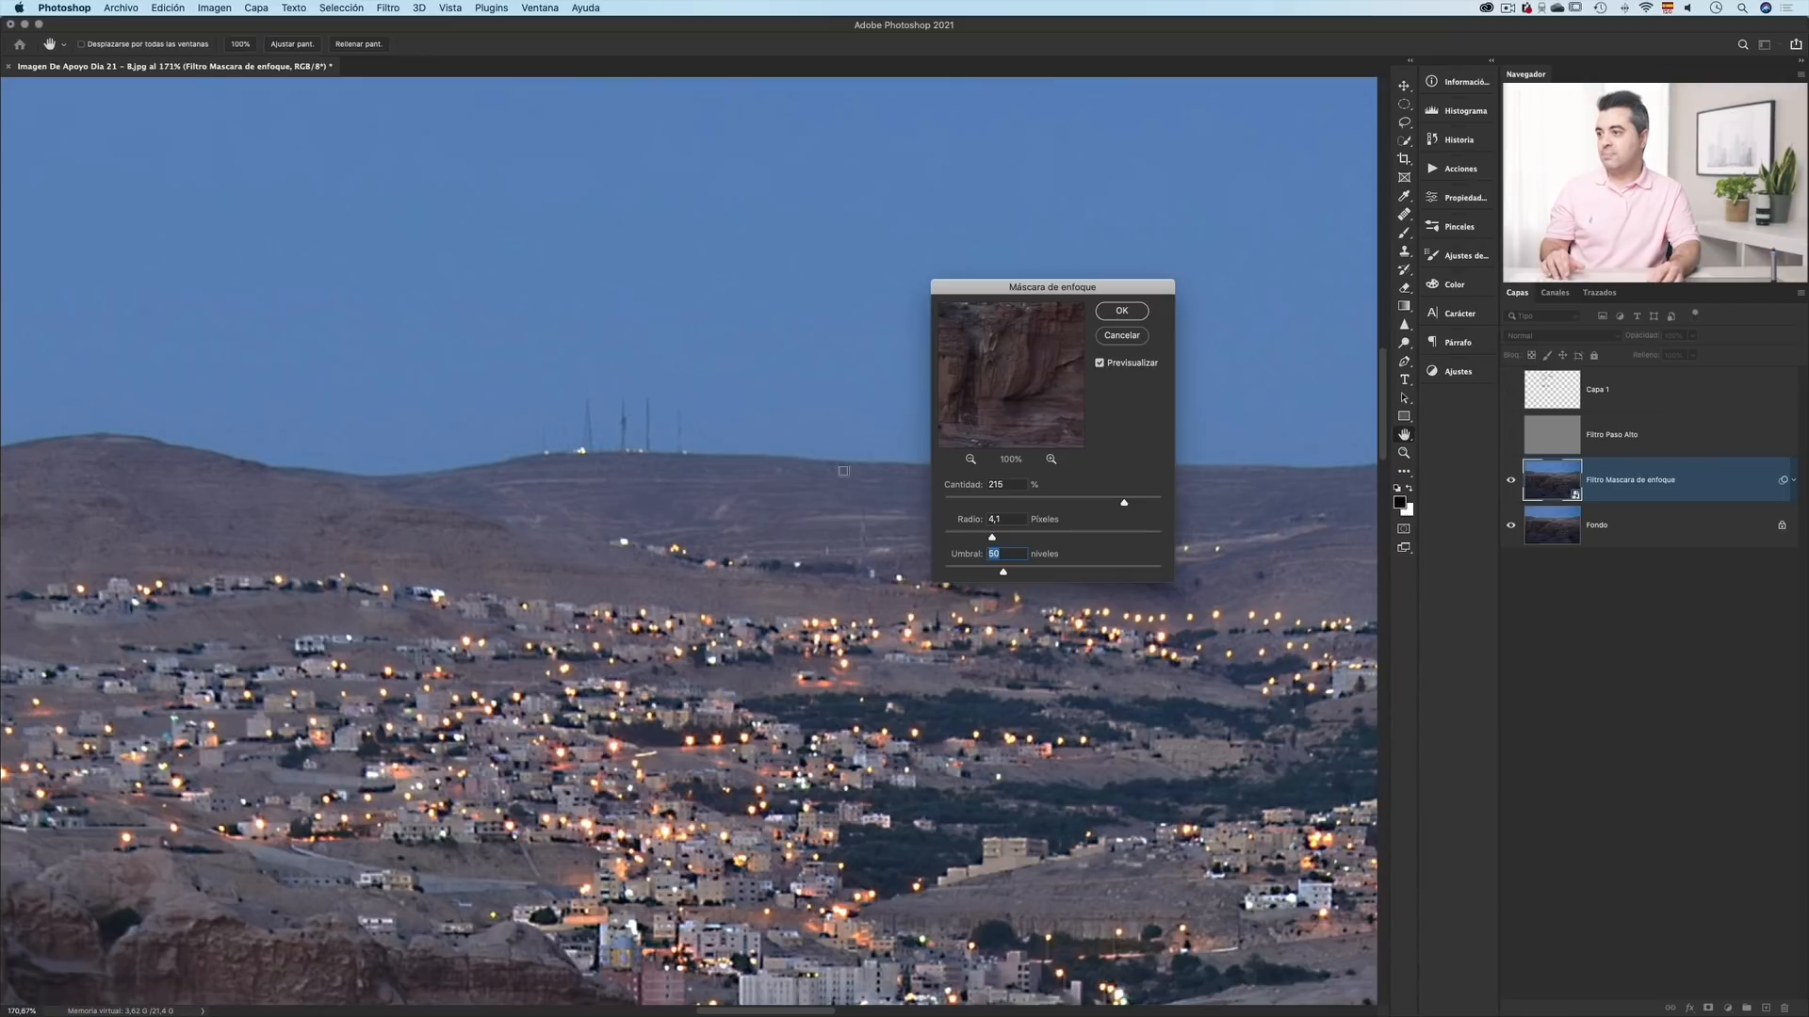
- Set the sharpening Umbral to 0 while inspecting the horizon up close, trying 11 along the way
scroll(846, 454, up, 2)
scroll(846, 453, up, 6)
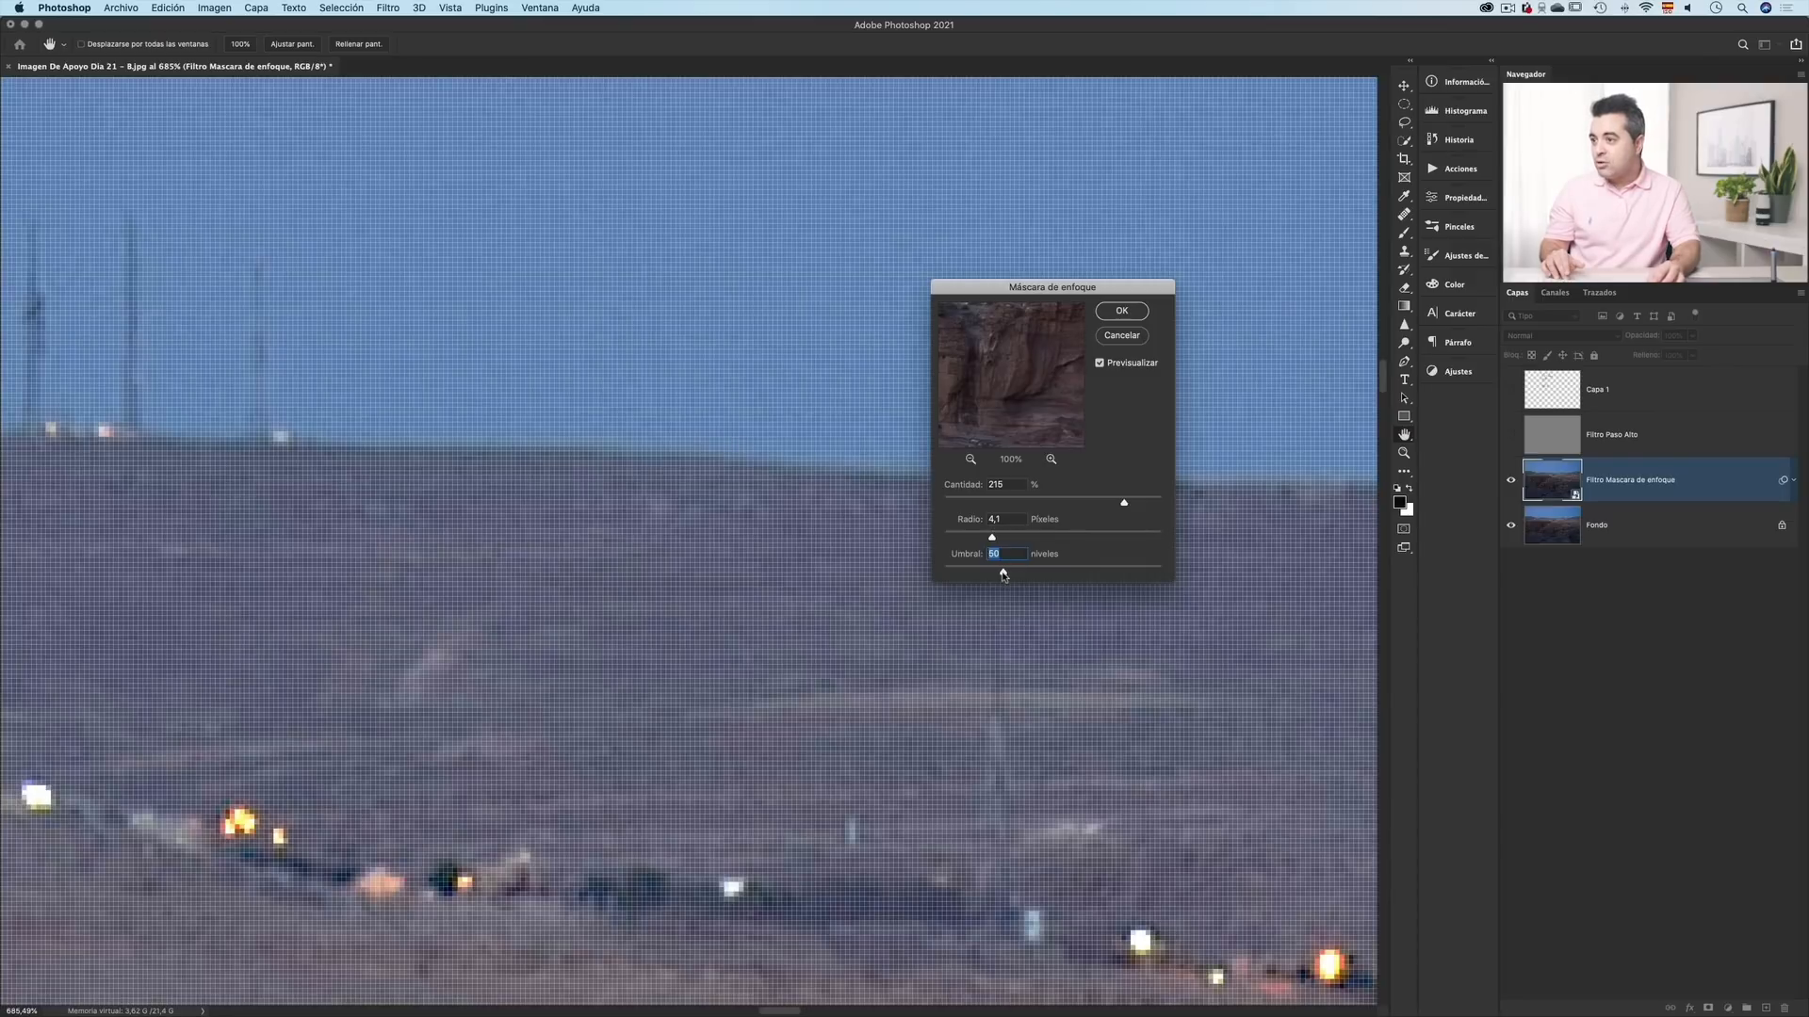
drag(1003, 575, 969, 578)
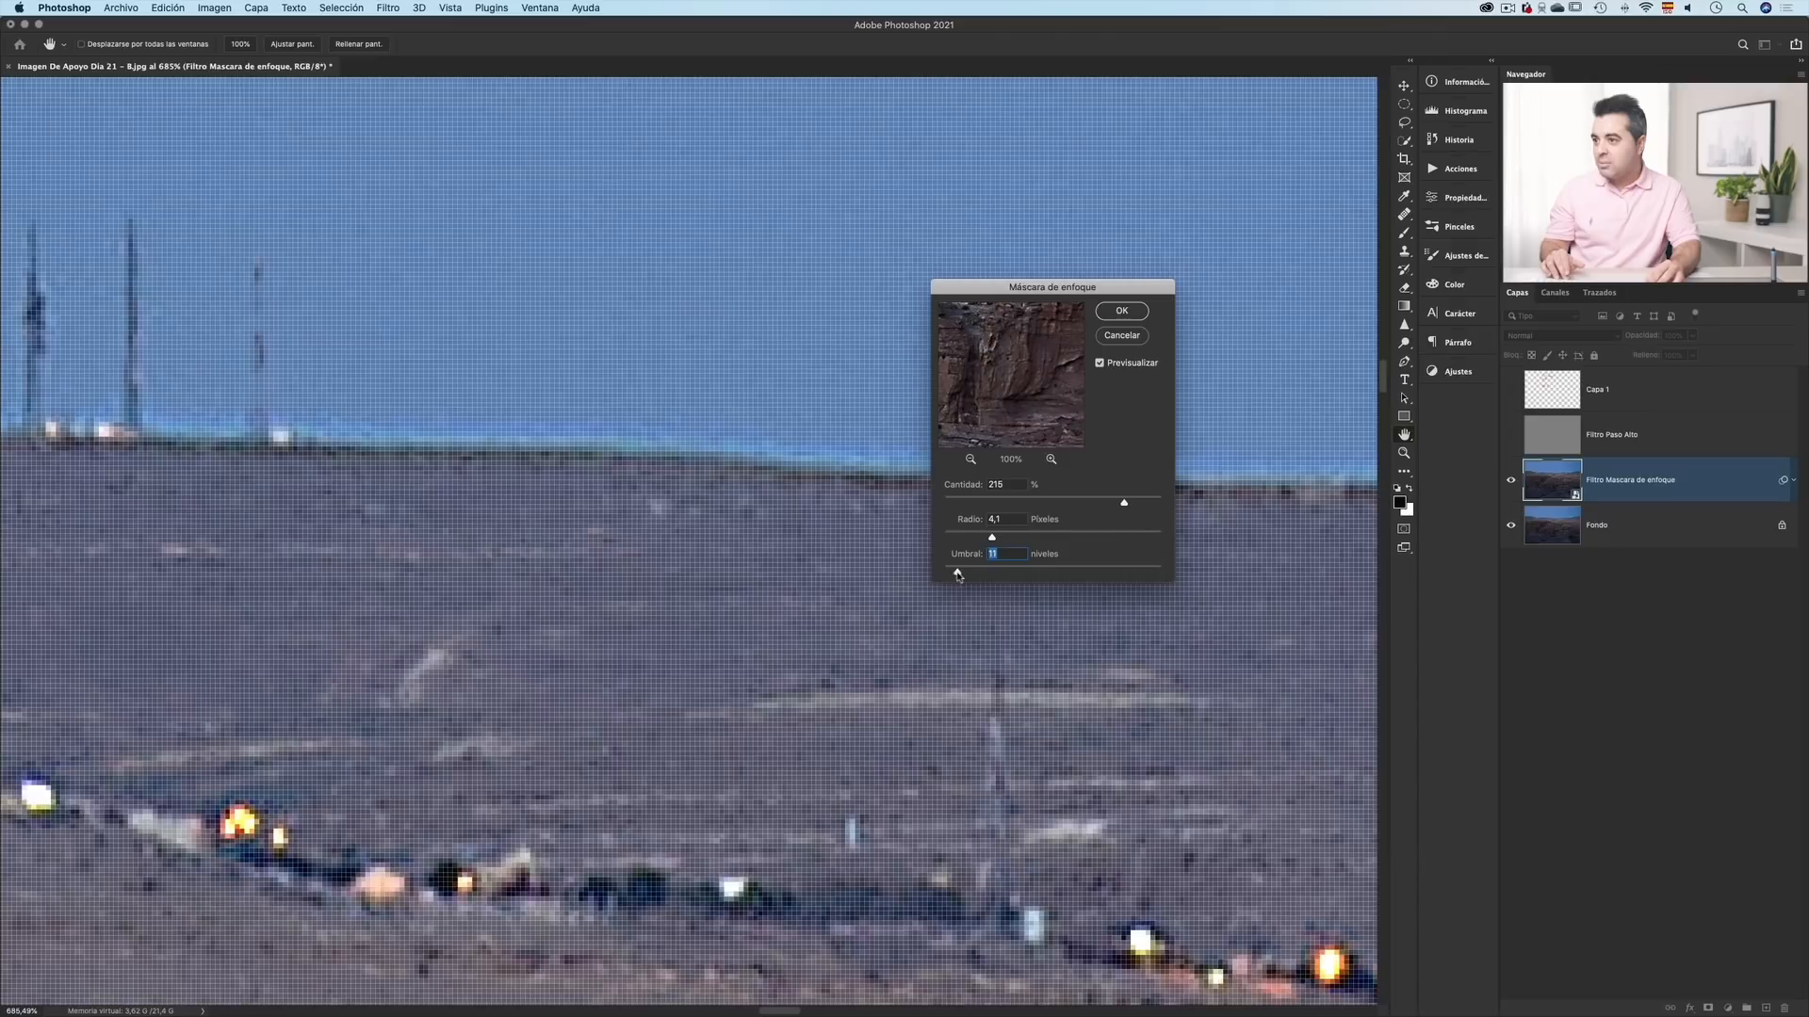
drag(958, 575, 943, 571)
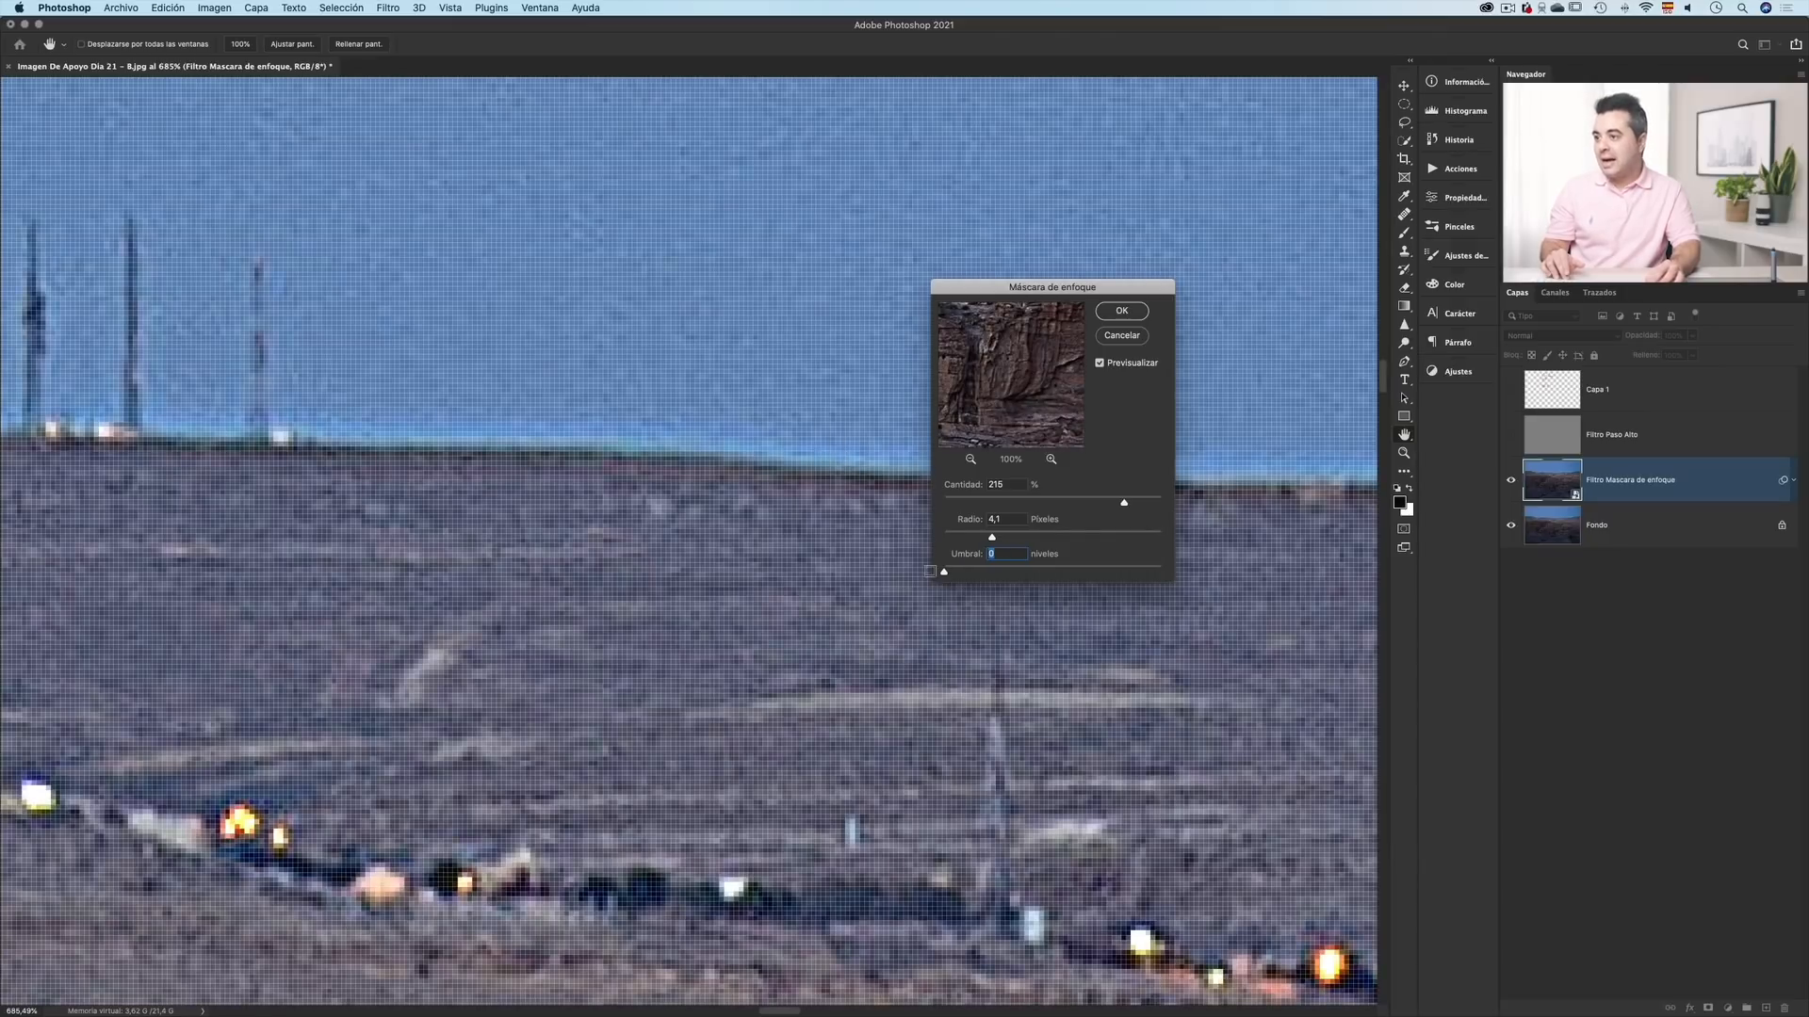
drag(944, 577, 956, 575)
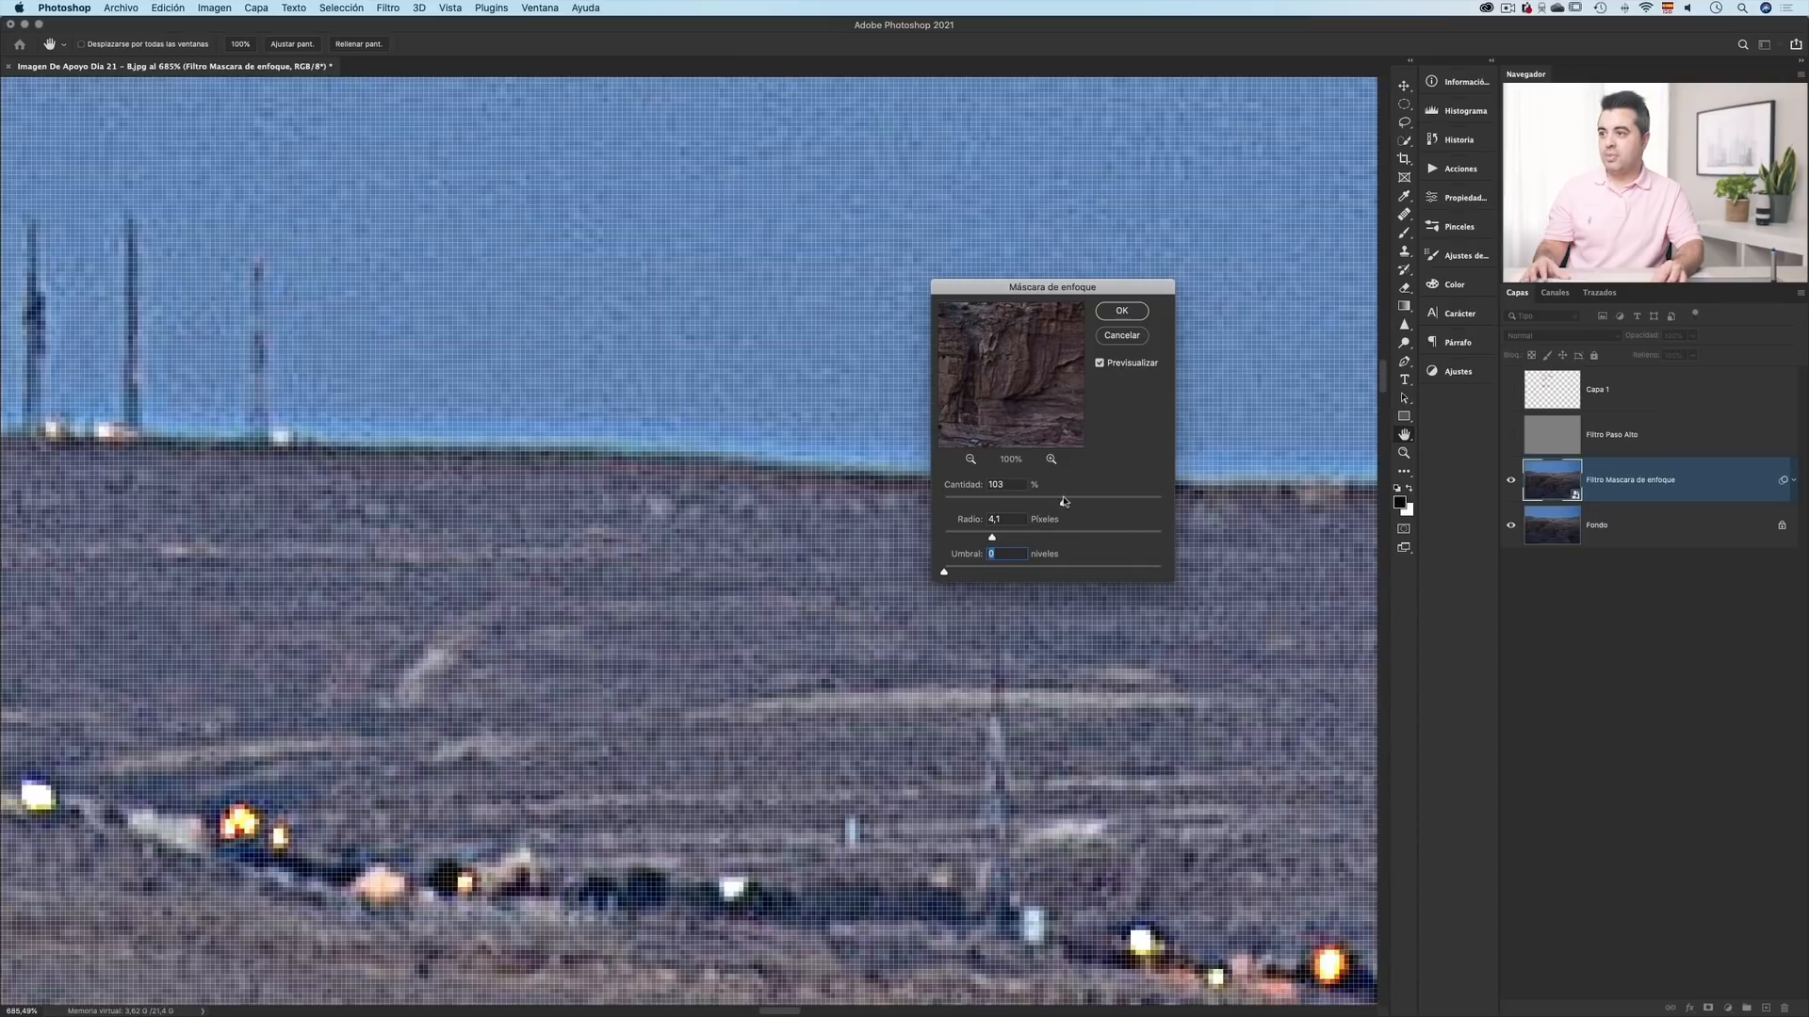
- Apply Máscara de enfoque with Cantidad 100 % and Radio 7,6 pixels, and select and show the Filtro Paso Alto layer
drag(1062, 502, 1004, 538)
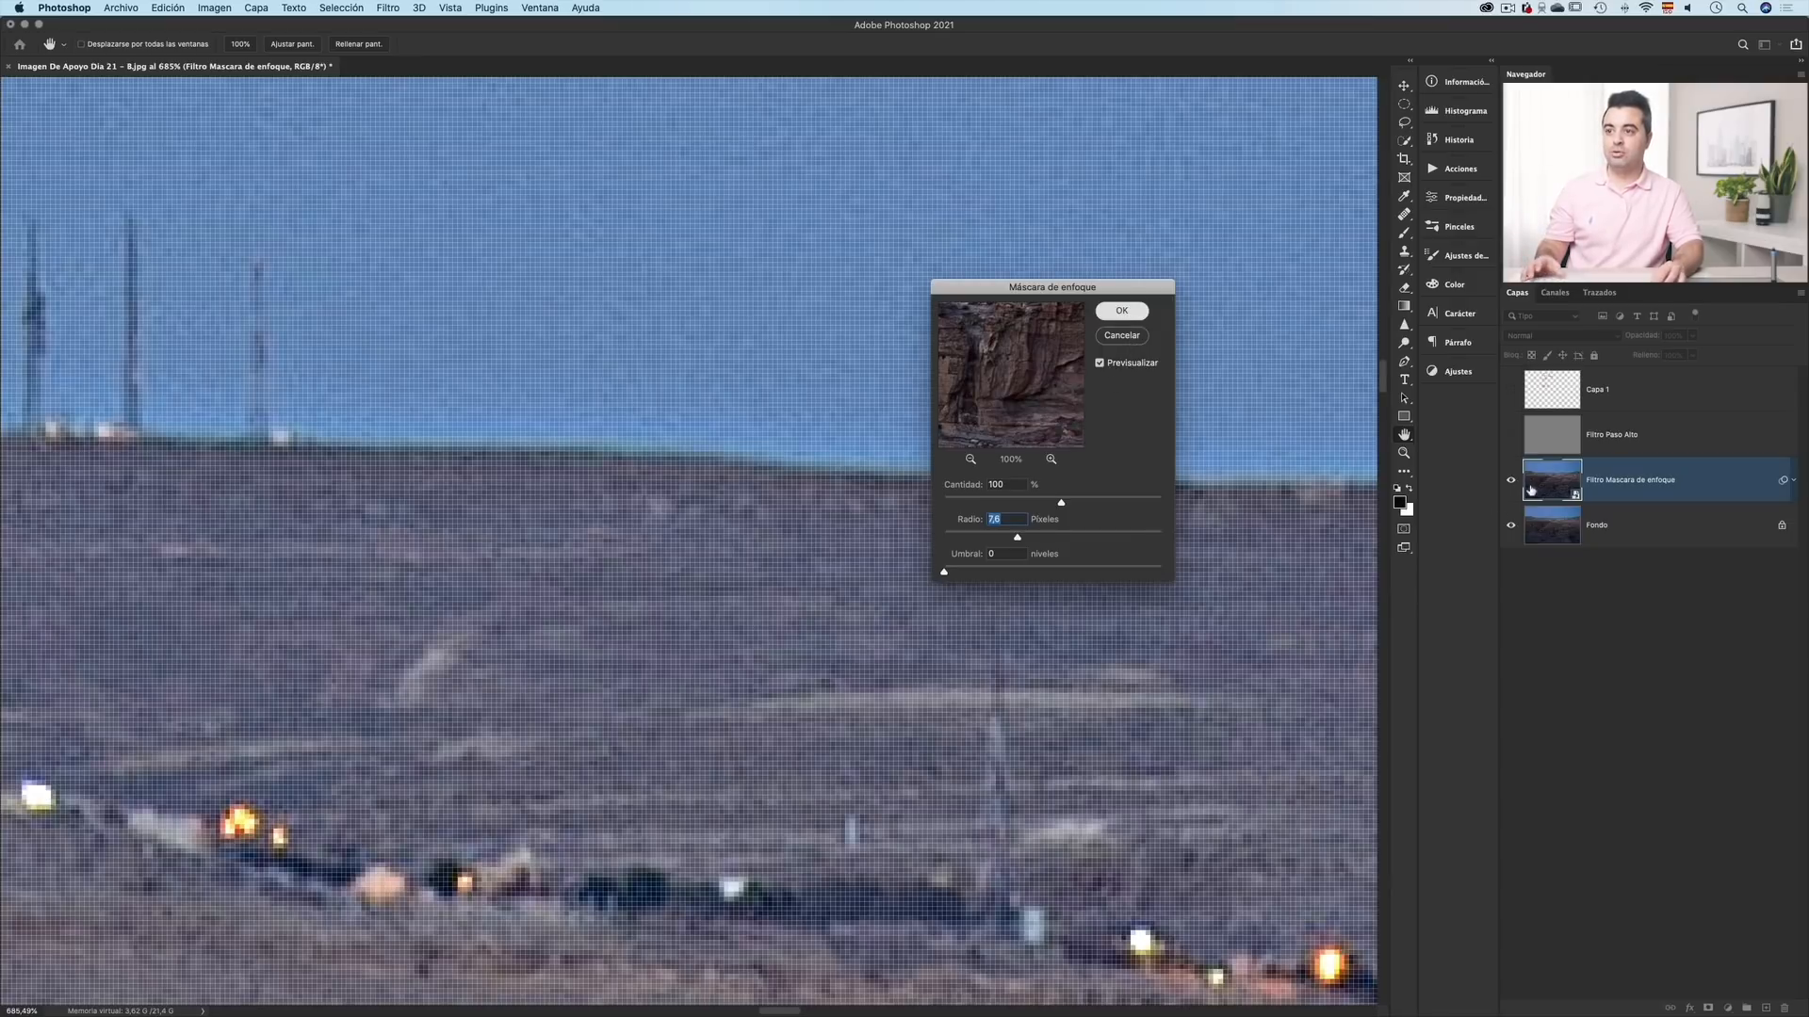
key(Return)
click(1526, 439)
click(1511, 437)
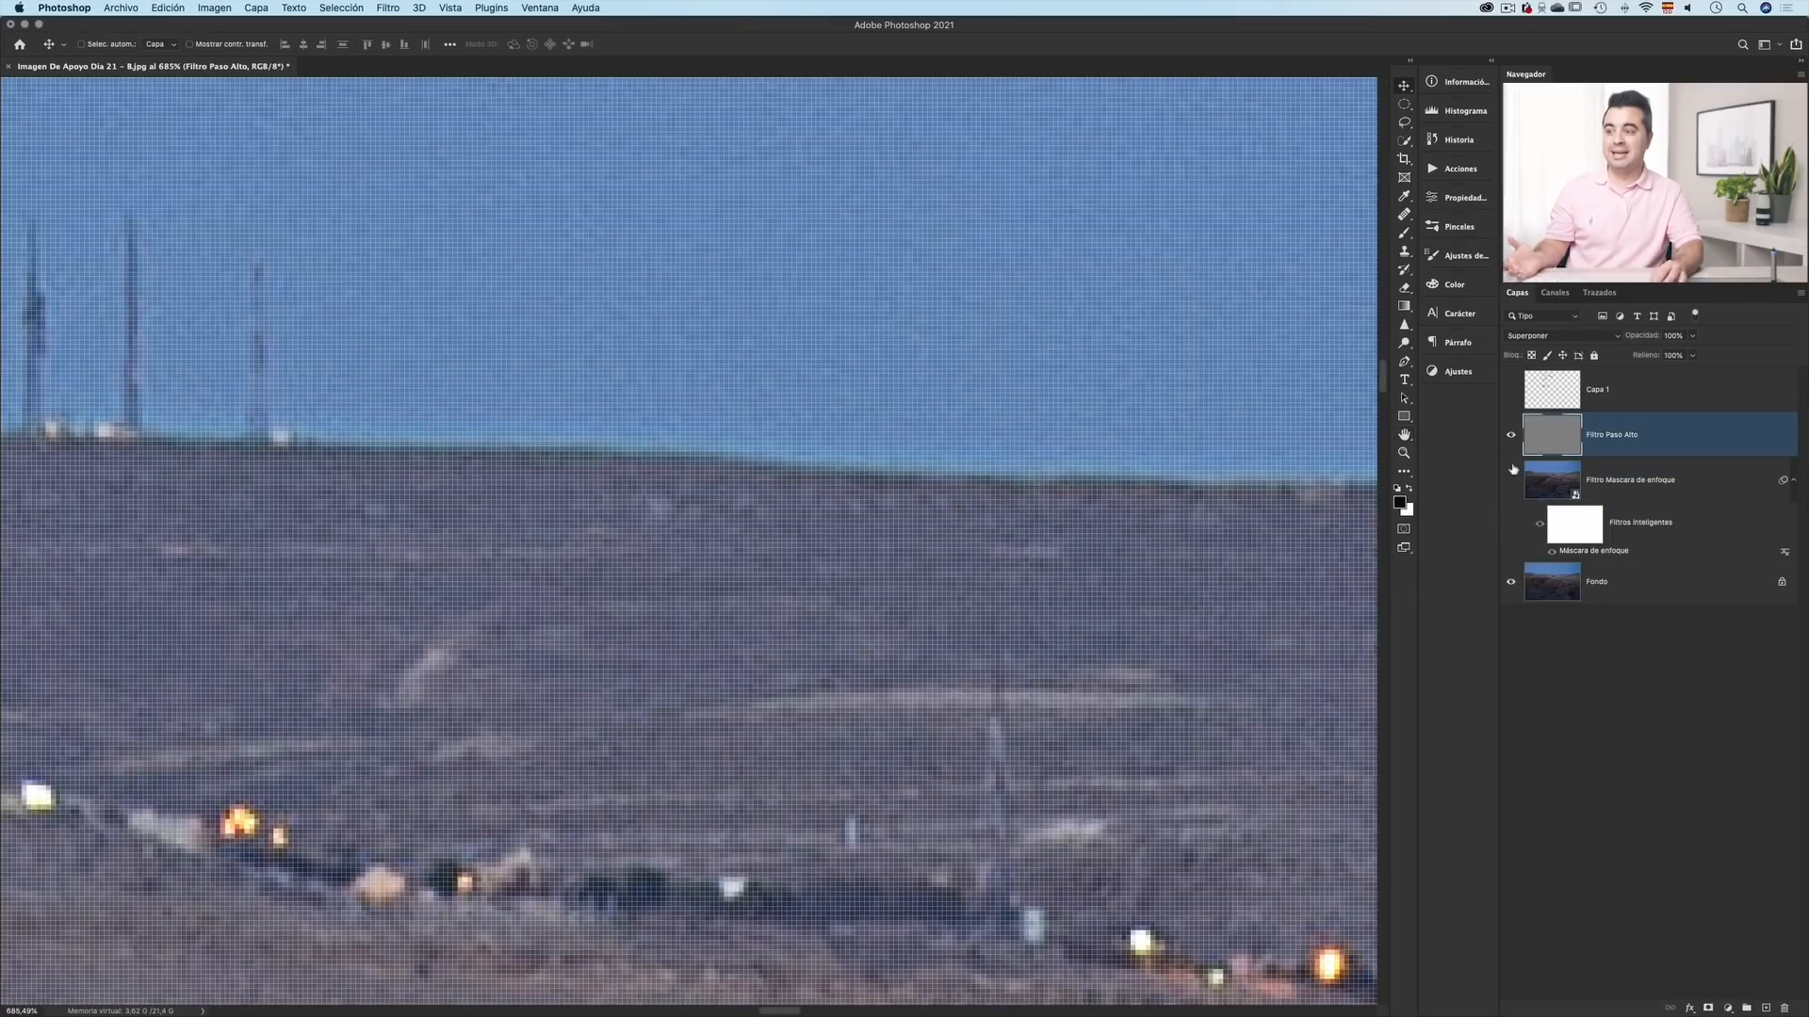
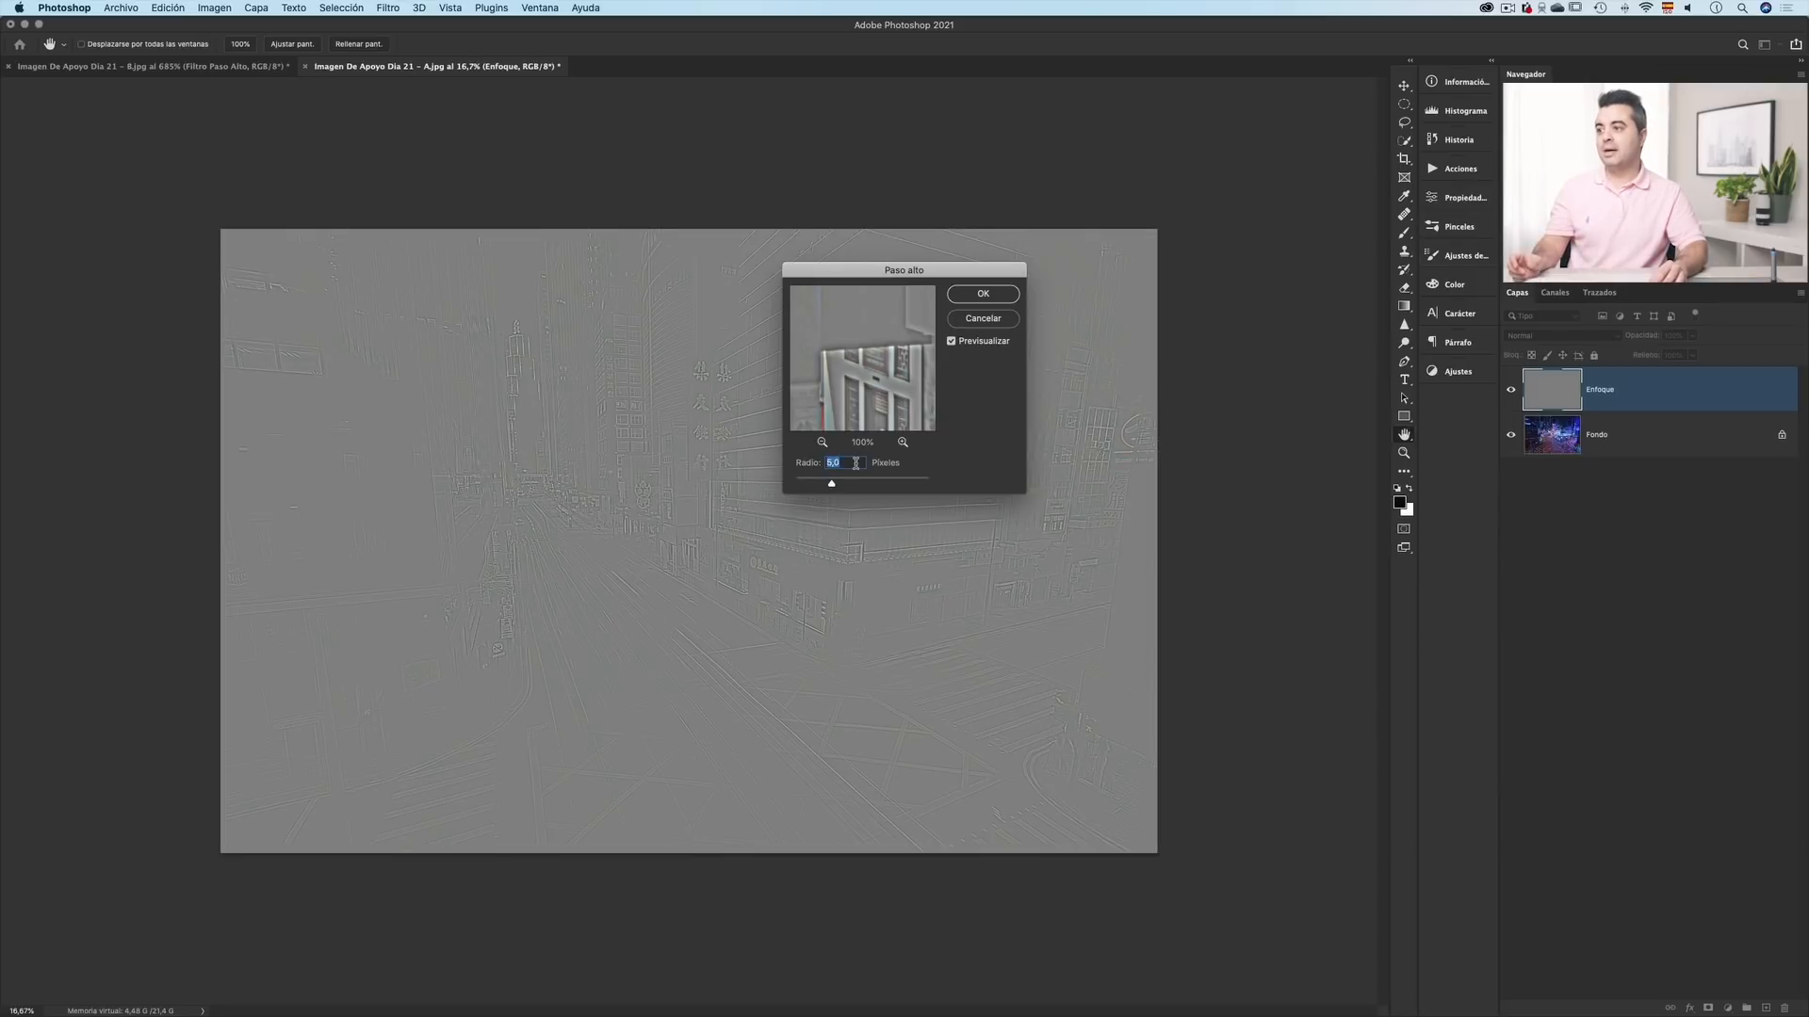
- Apply the Paso alto filter to the Enfoque layer of the night city photo and set its blend mode to Superponer
click(976, 299)
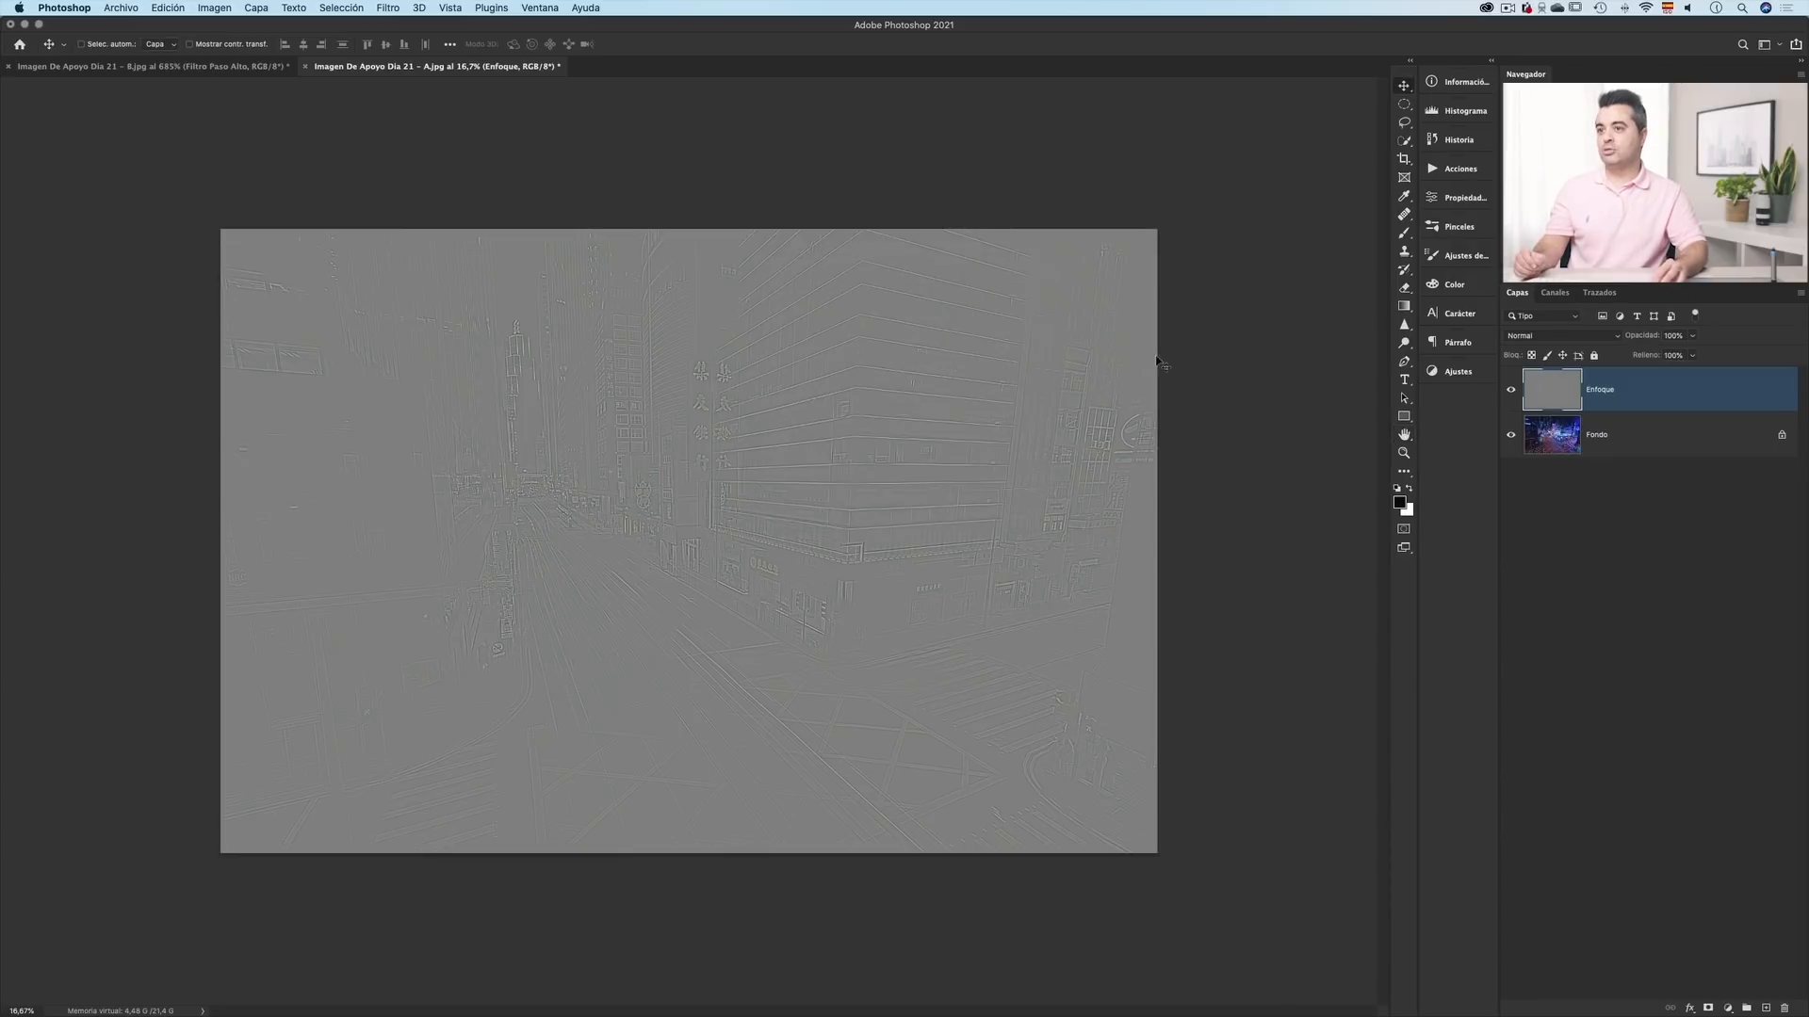
click(1546, 338)
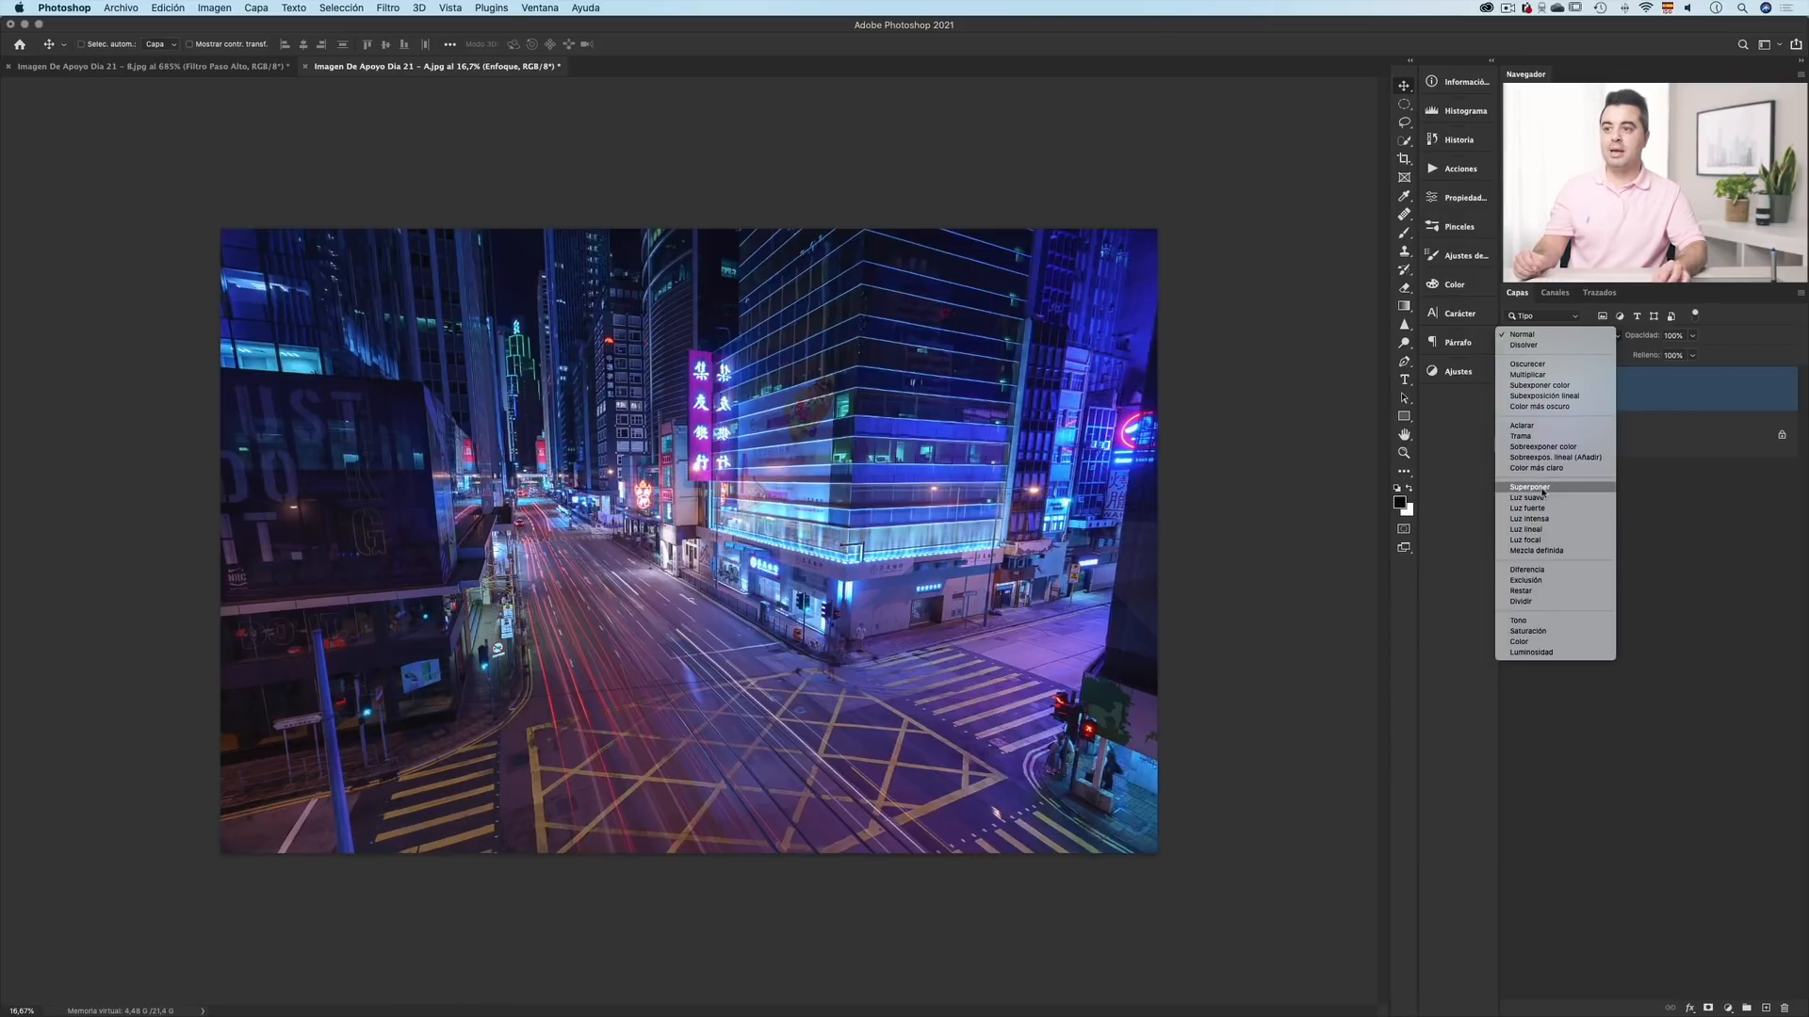
click(1542, 491)
- Compare the neon sign and building details up close with the Enfoque layer hidden and shown
key(super+space)
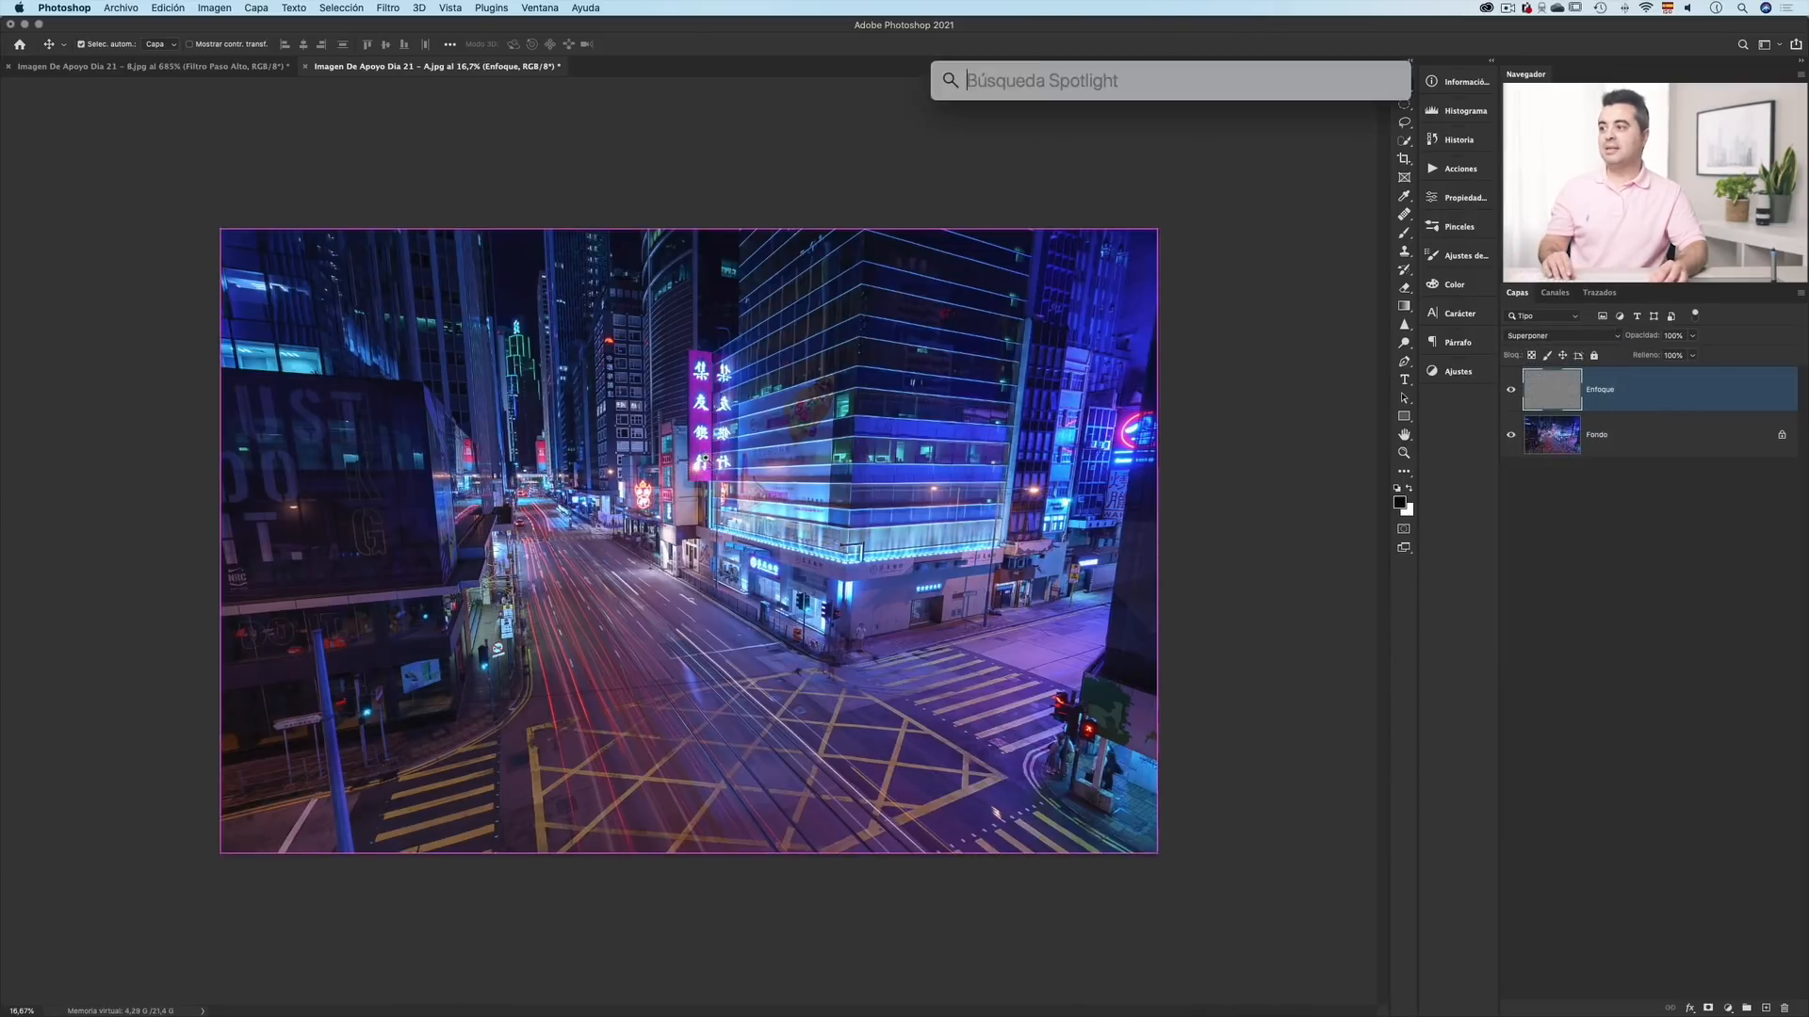
drag(708, 459, 767, 465)
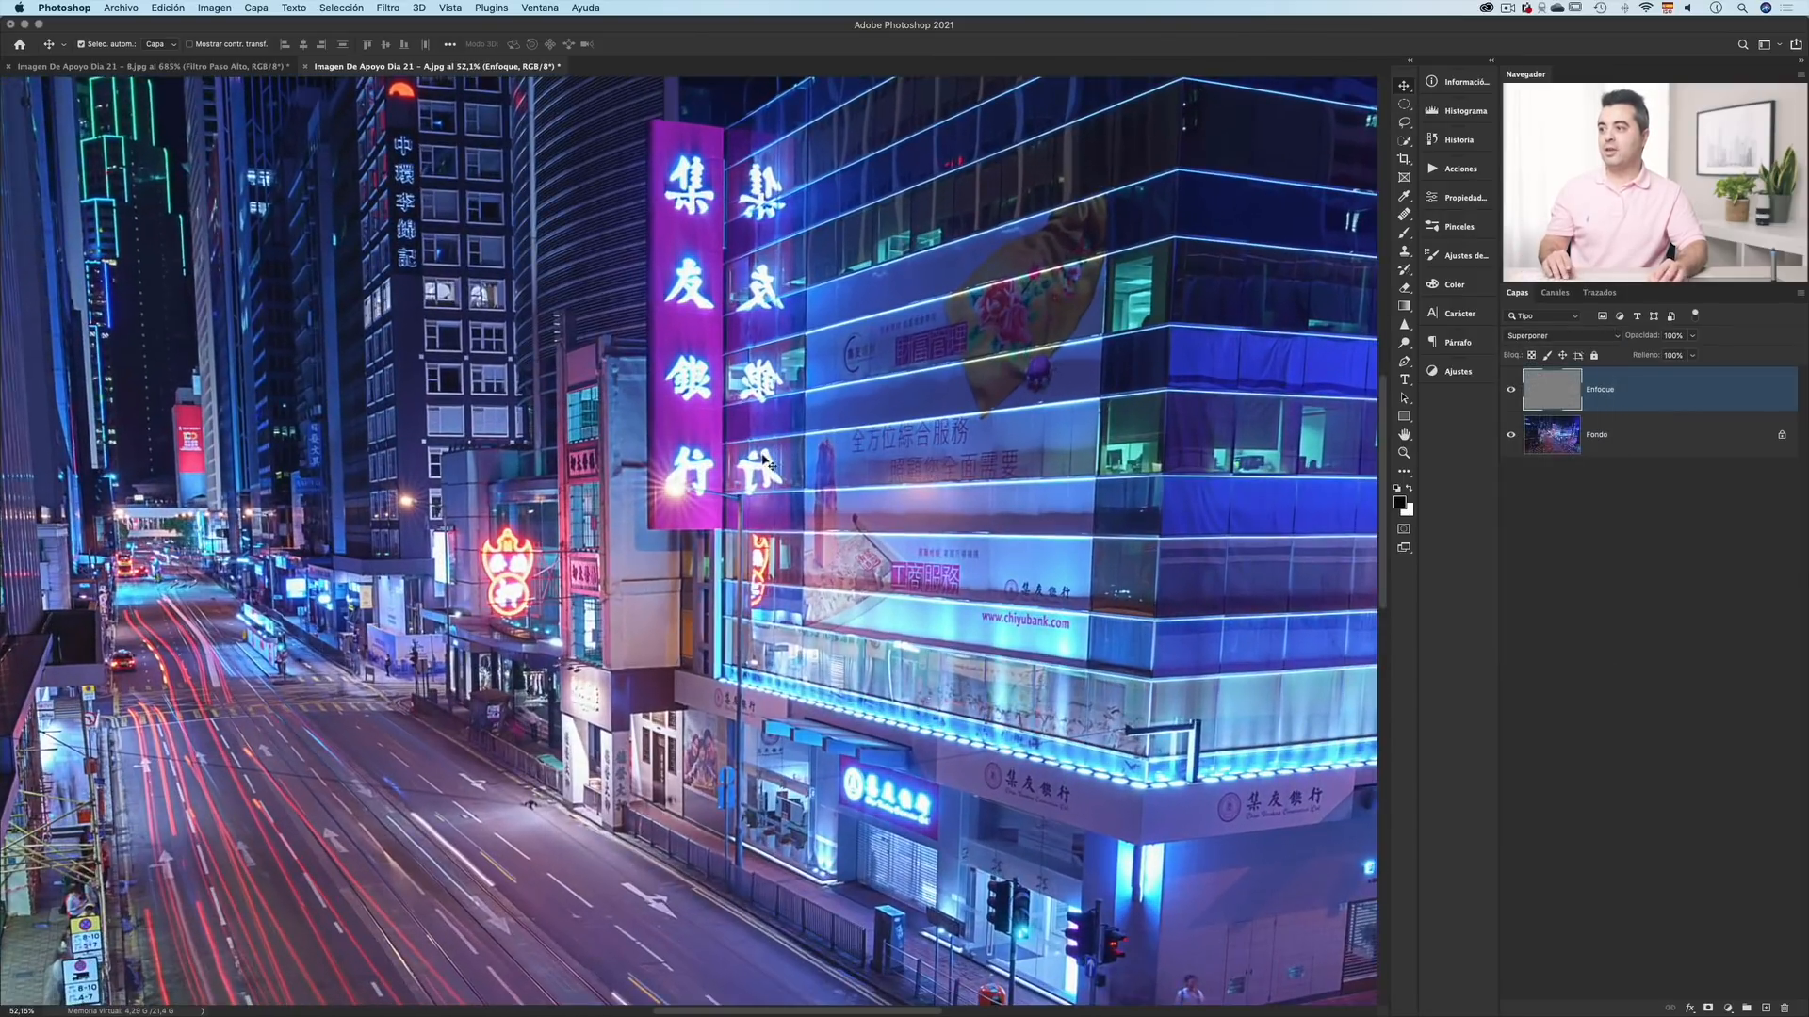
click(1511, 393)
click(1511, 394)
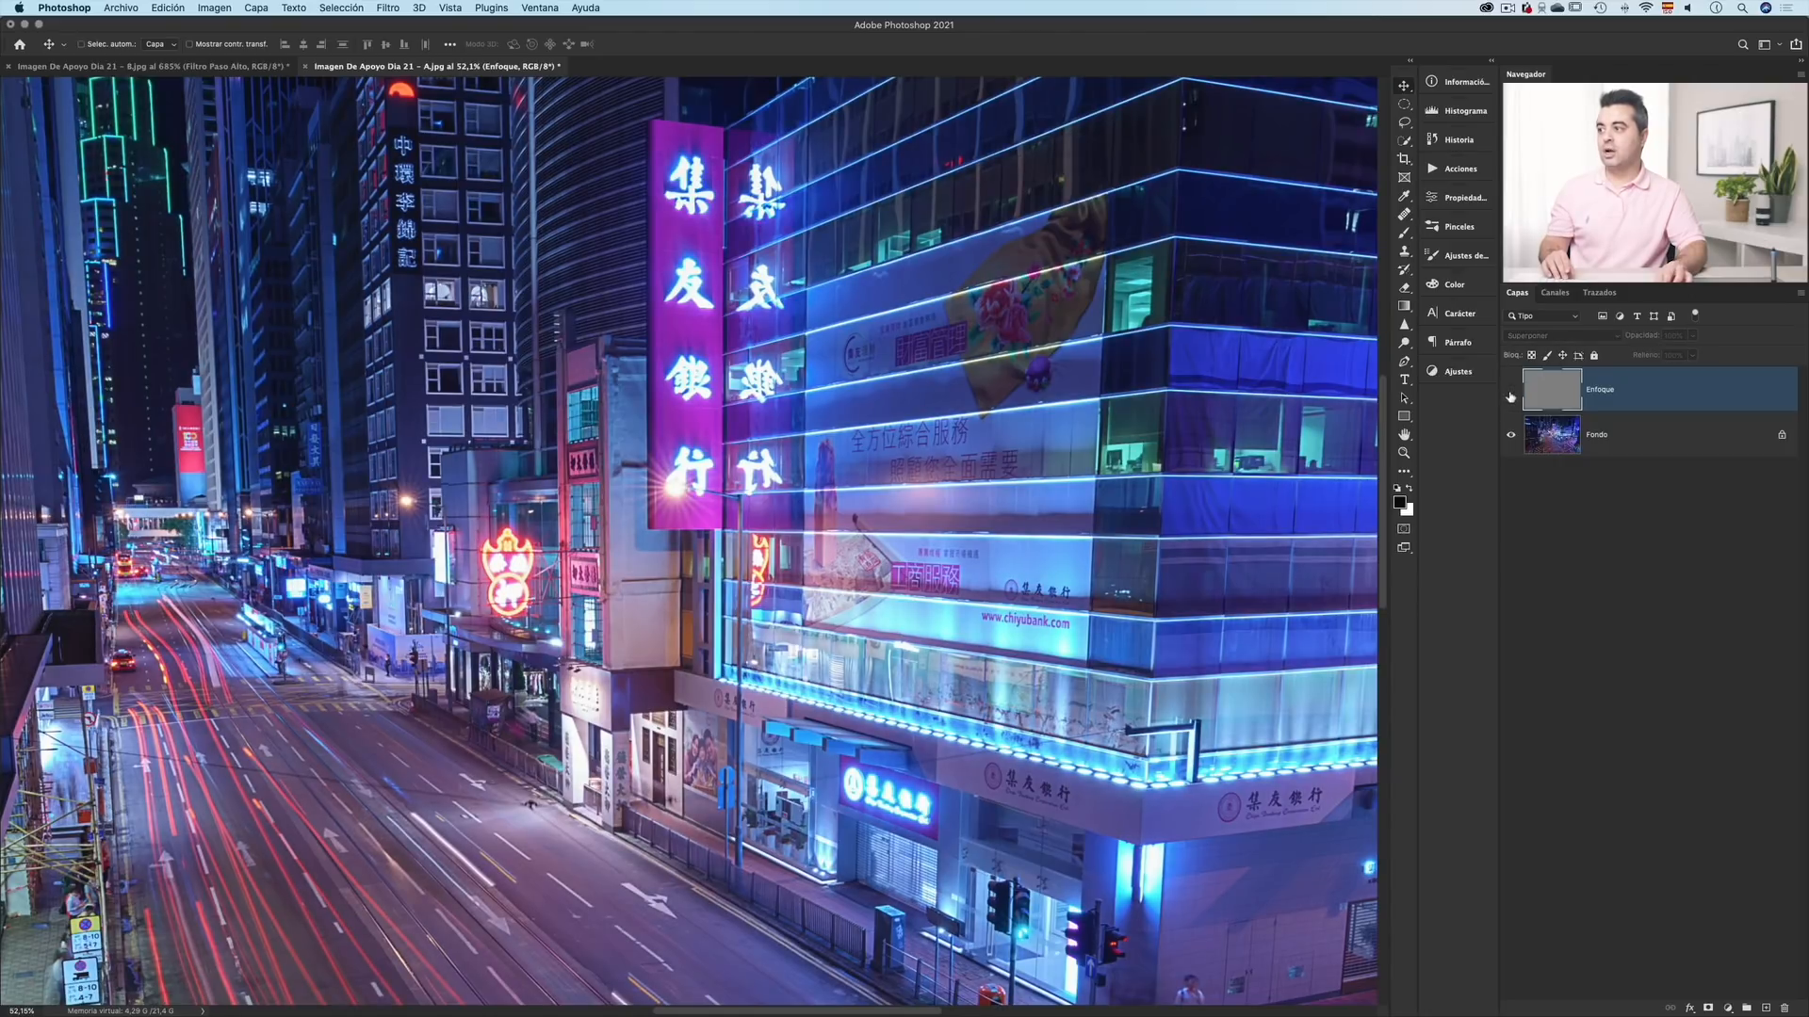
click(1511, 393)
click(1511, 393)
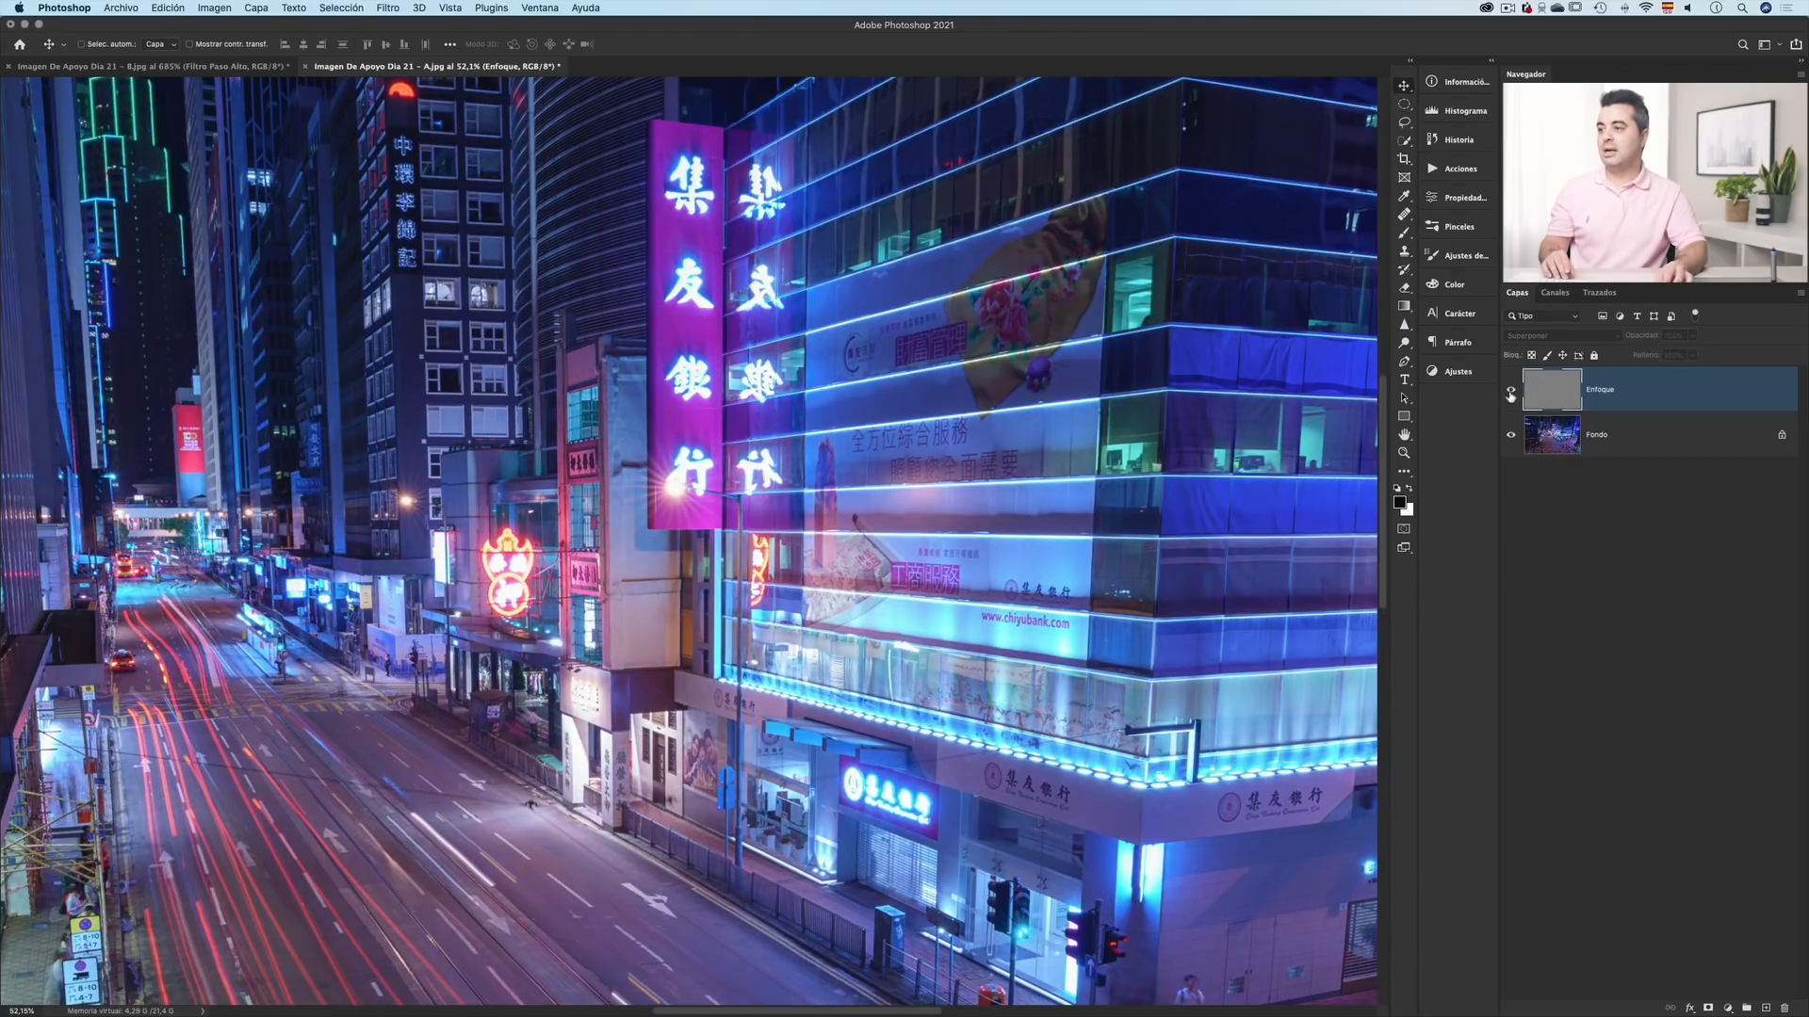
click(1511, 394)
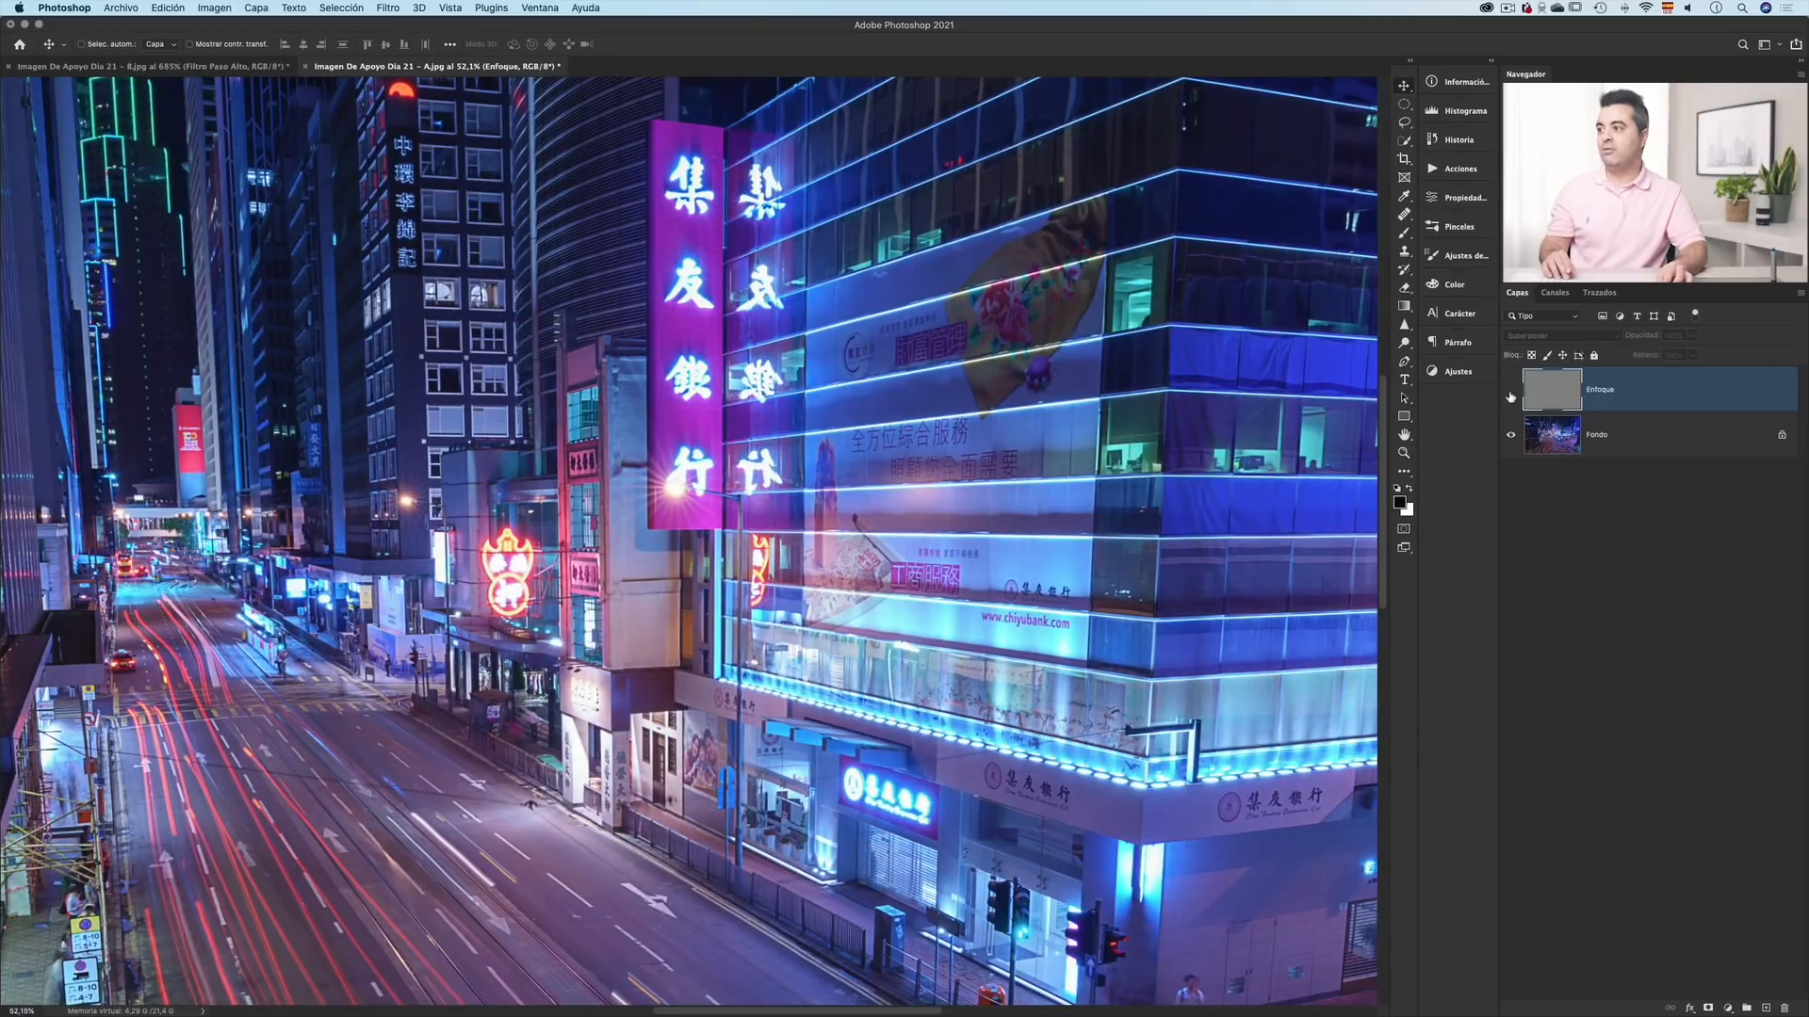
click(1511, 394)
key(super+space)
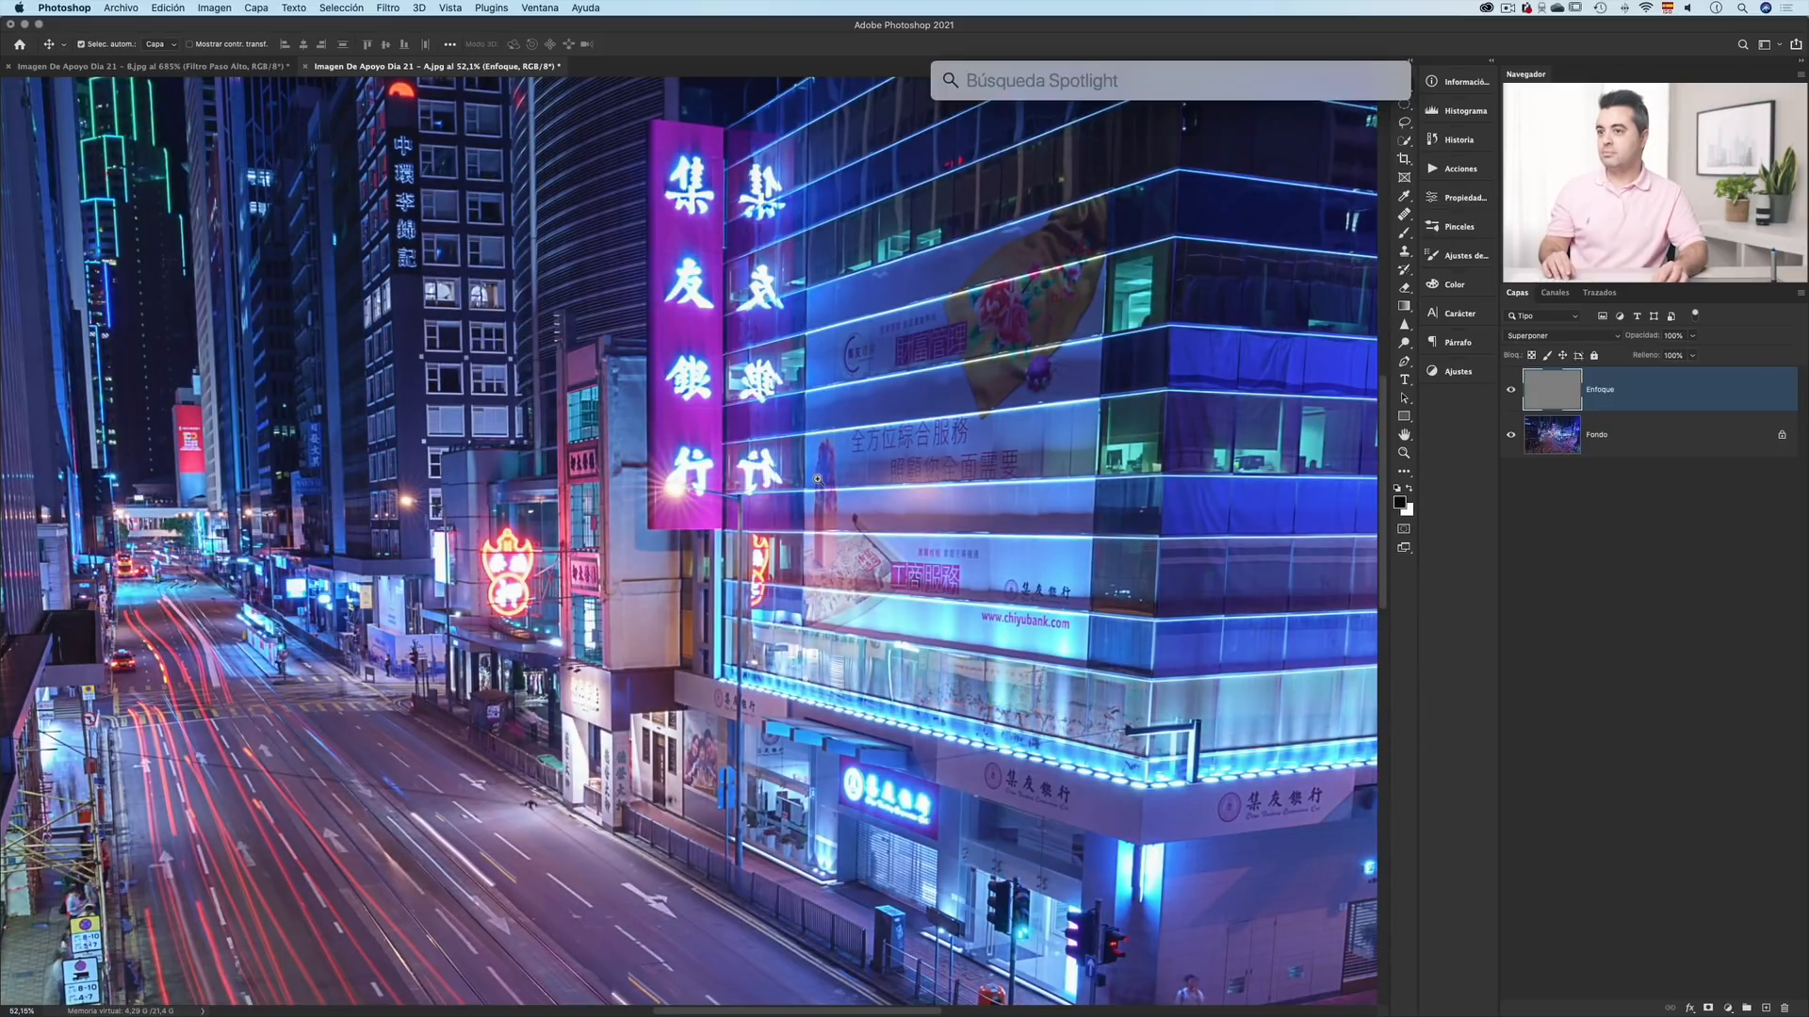
drag(817, 480, 765, 485)
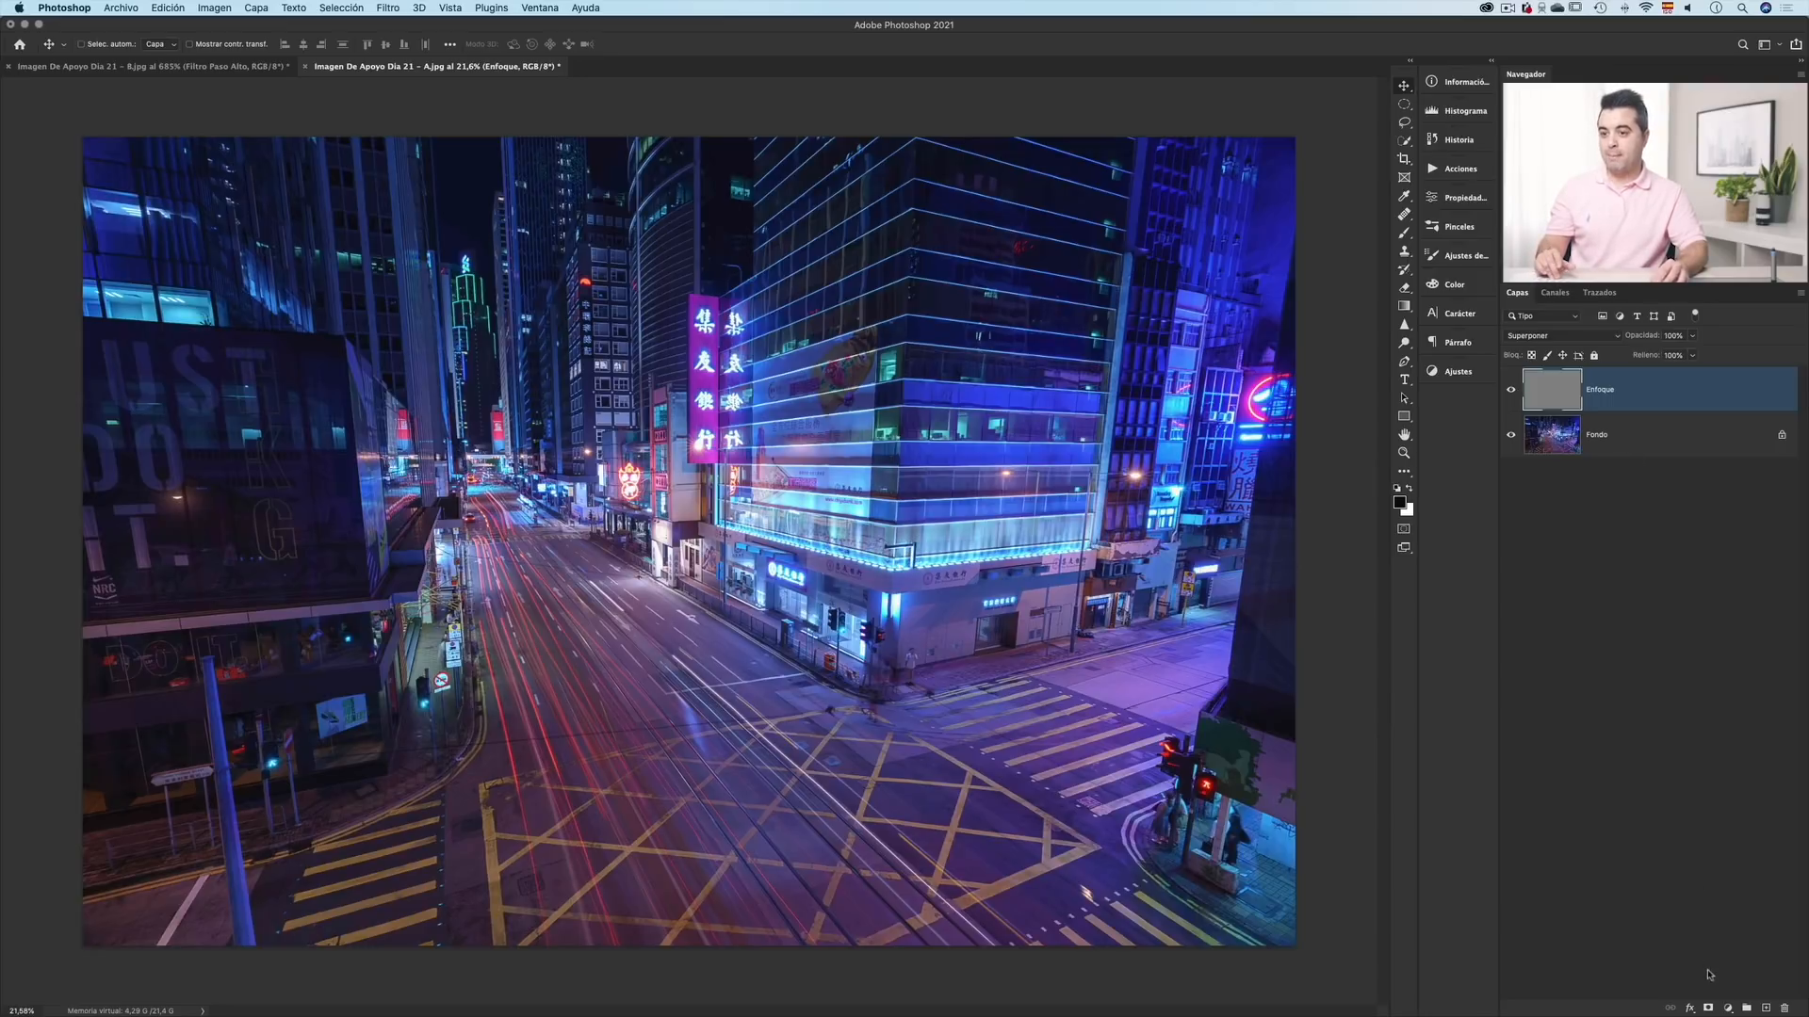
- Add a black layer mask to the Enfoque layer and prepare a large white brush for painting on it
alt+click(1708, 1009)
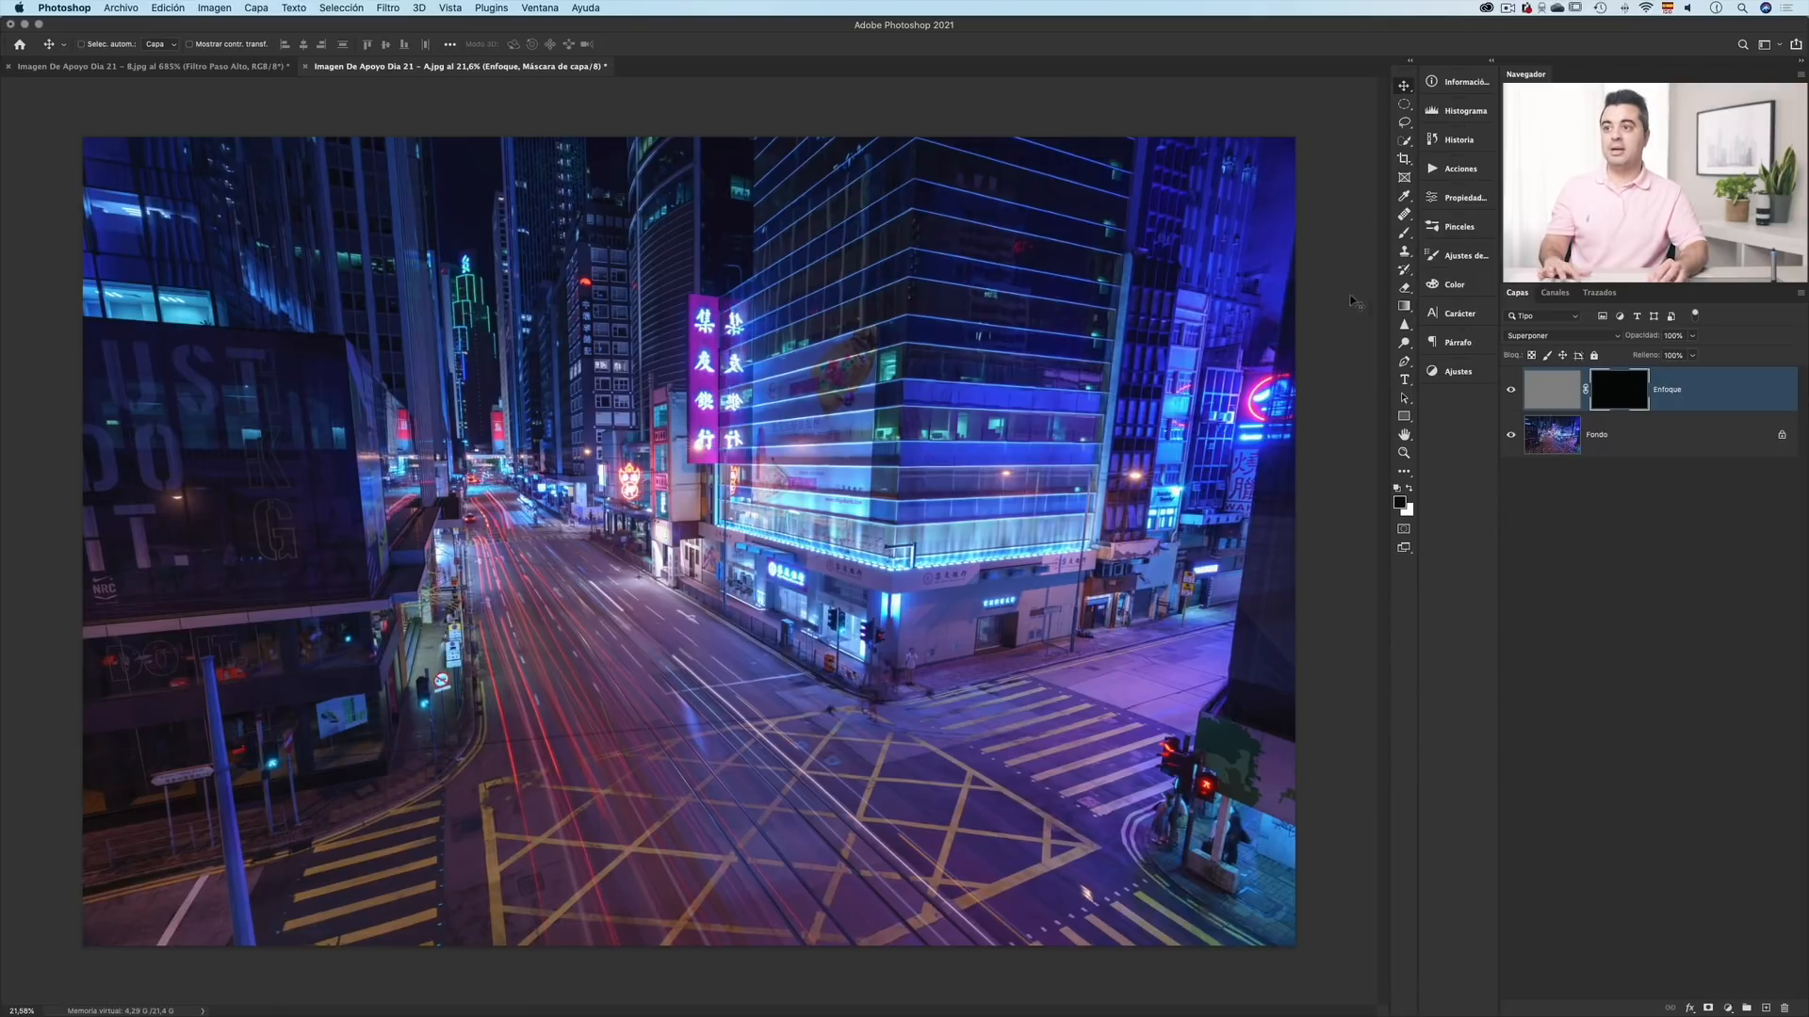
key(b)
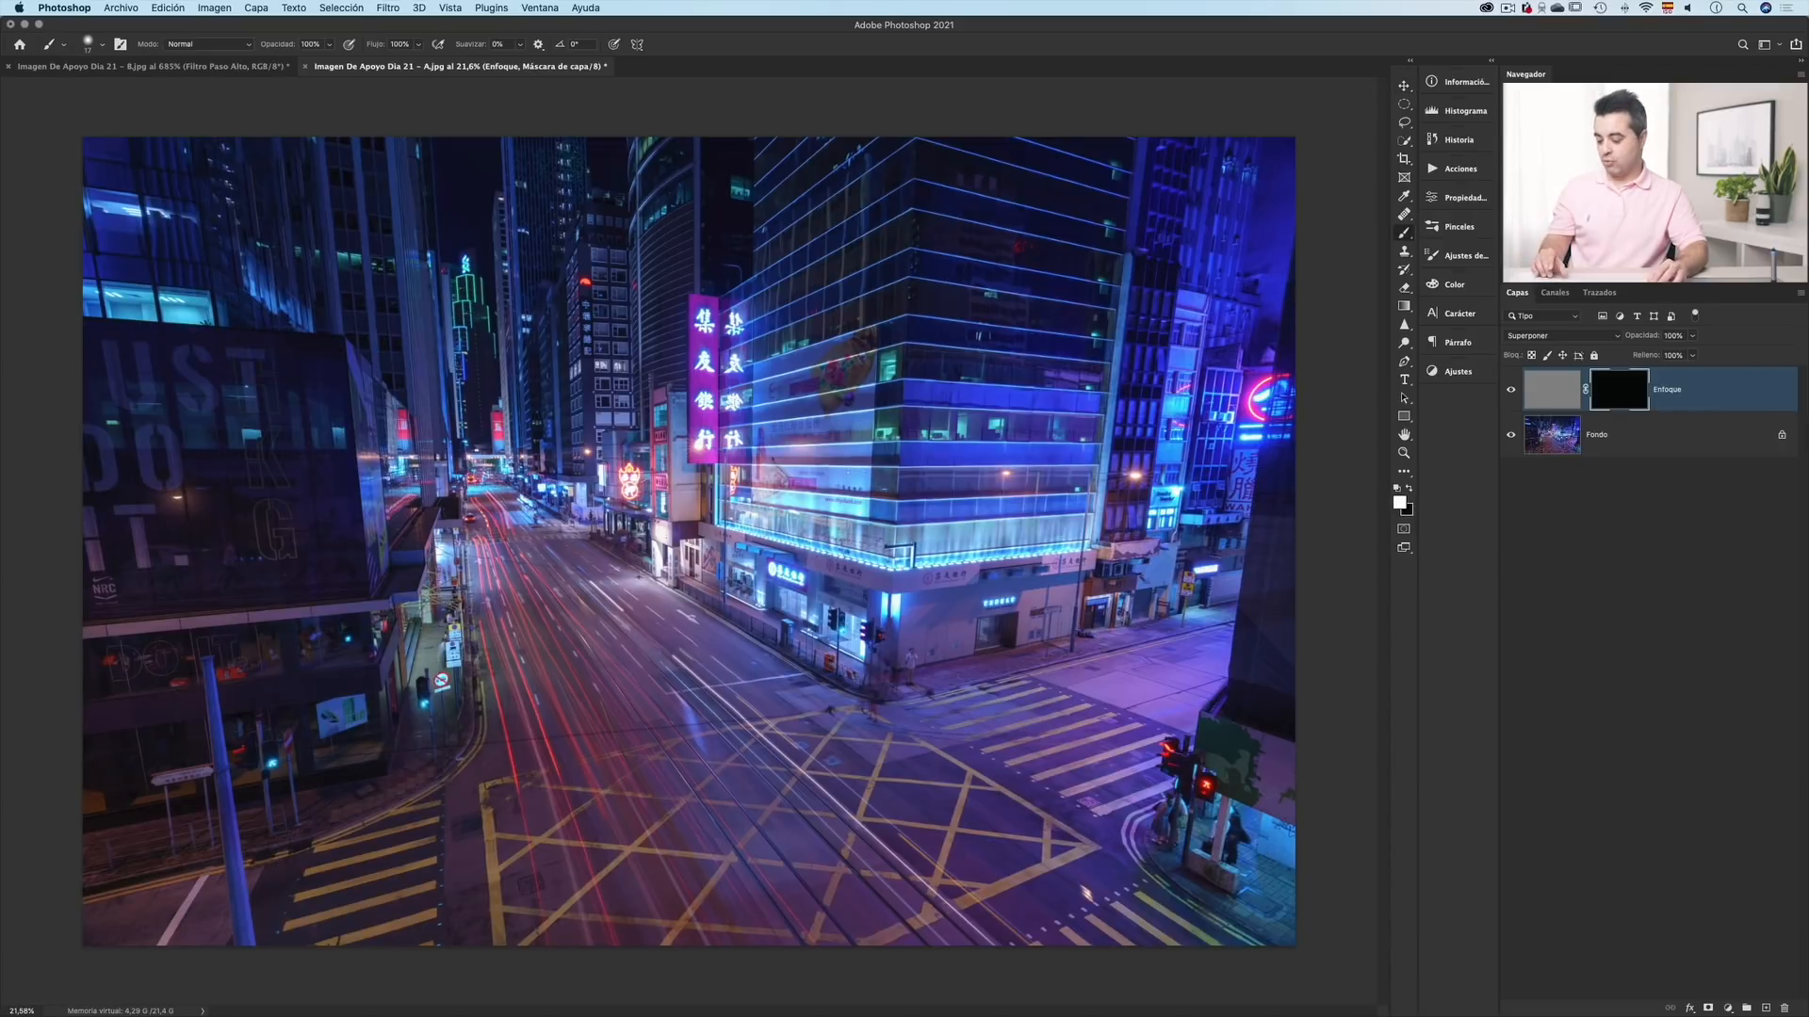
mouse_move(825, 474)
ctrl+alt+mouse_down()
mouse_move(910, 436)
mouse_move(924, 408)
mouse_move(963, 405)
ctrl+alt+mouse_up()
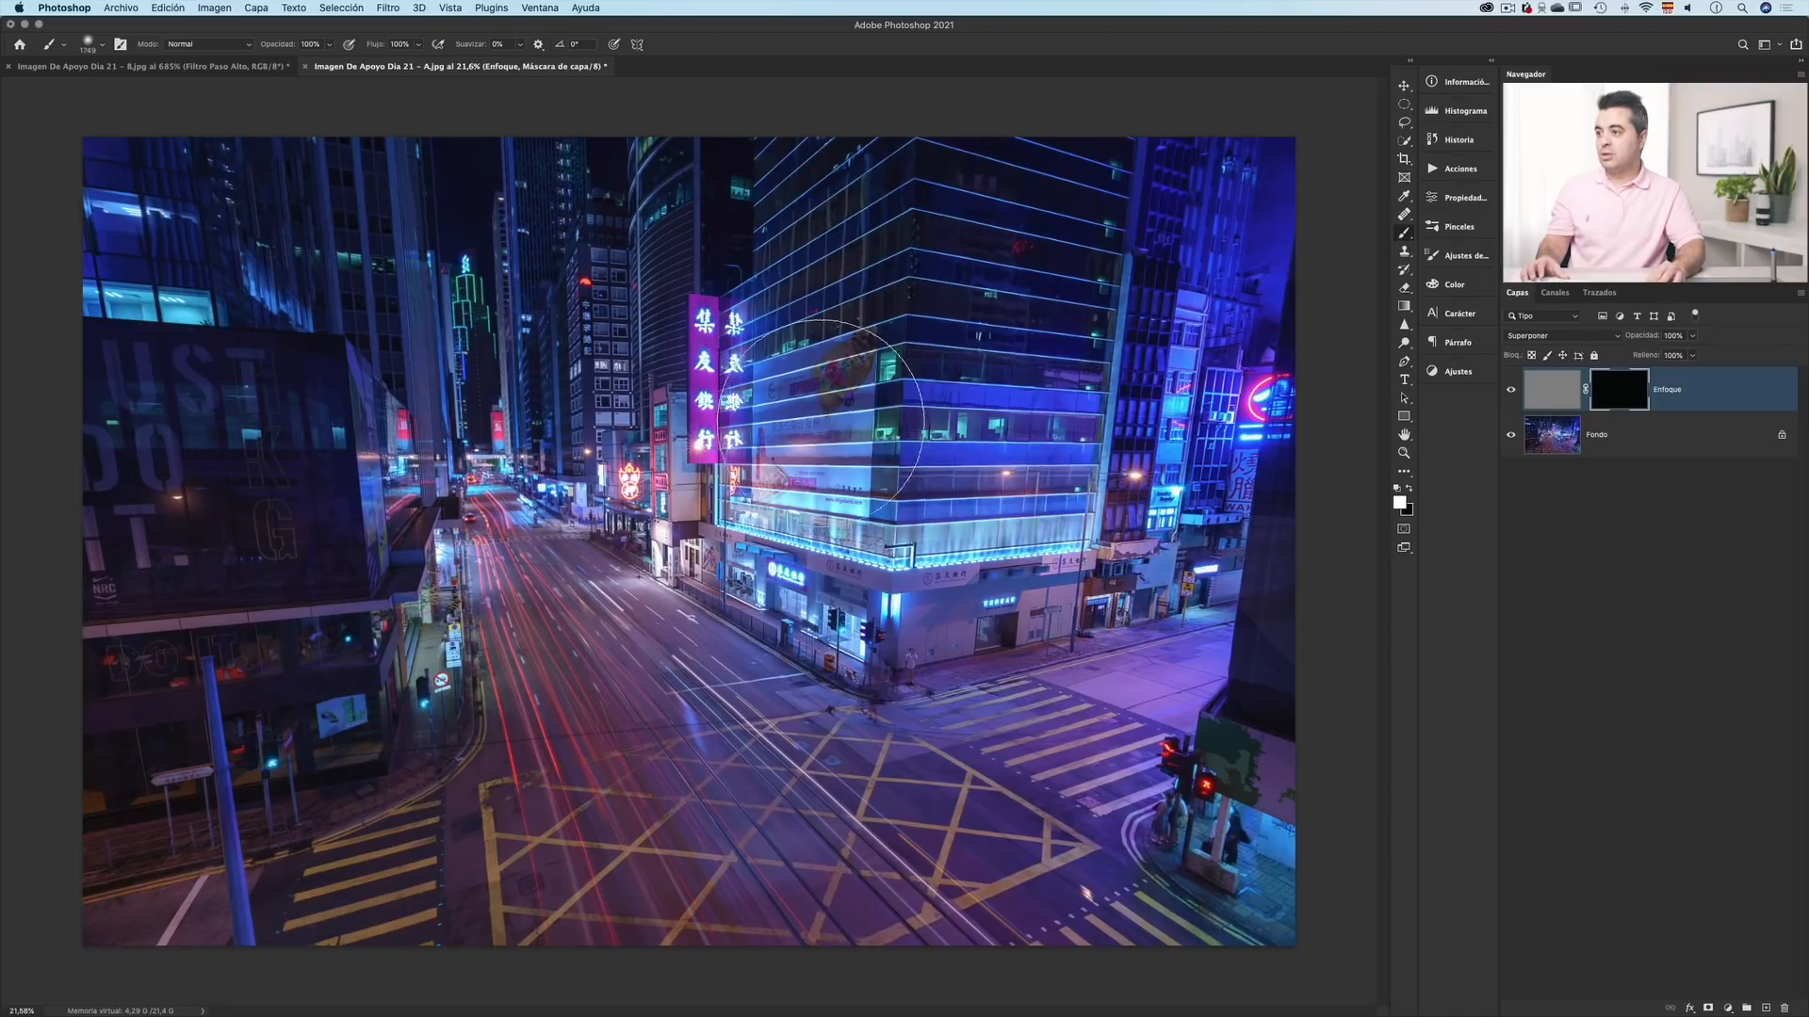
- Paint the Enfoque layer mask white over the central building and neon signs, and check the mask on its own
mouse_move(821, 419)
mouse_down()
mouse_move(848, 471)
mouse_move(782, 537)
mouse_move(801, 509)
mouse_up()
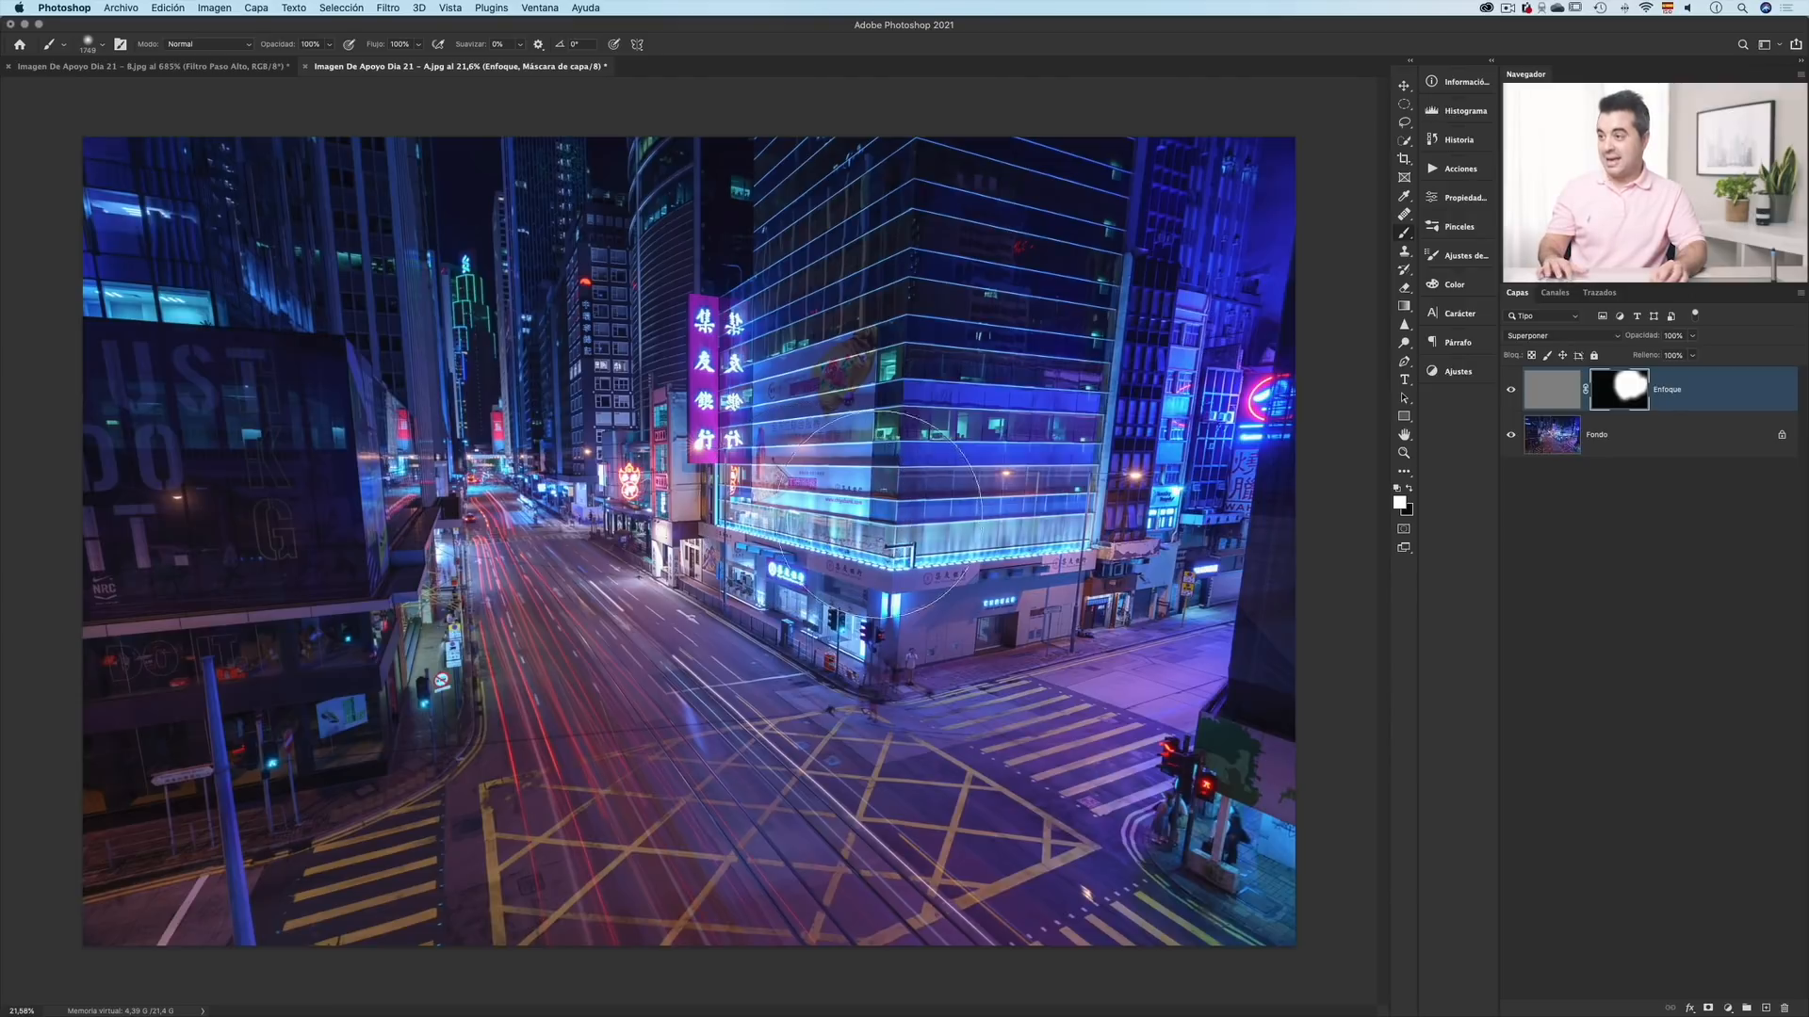
key(v)
key(b)
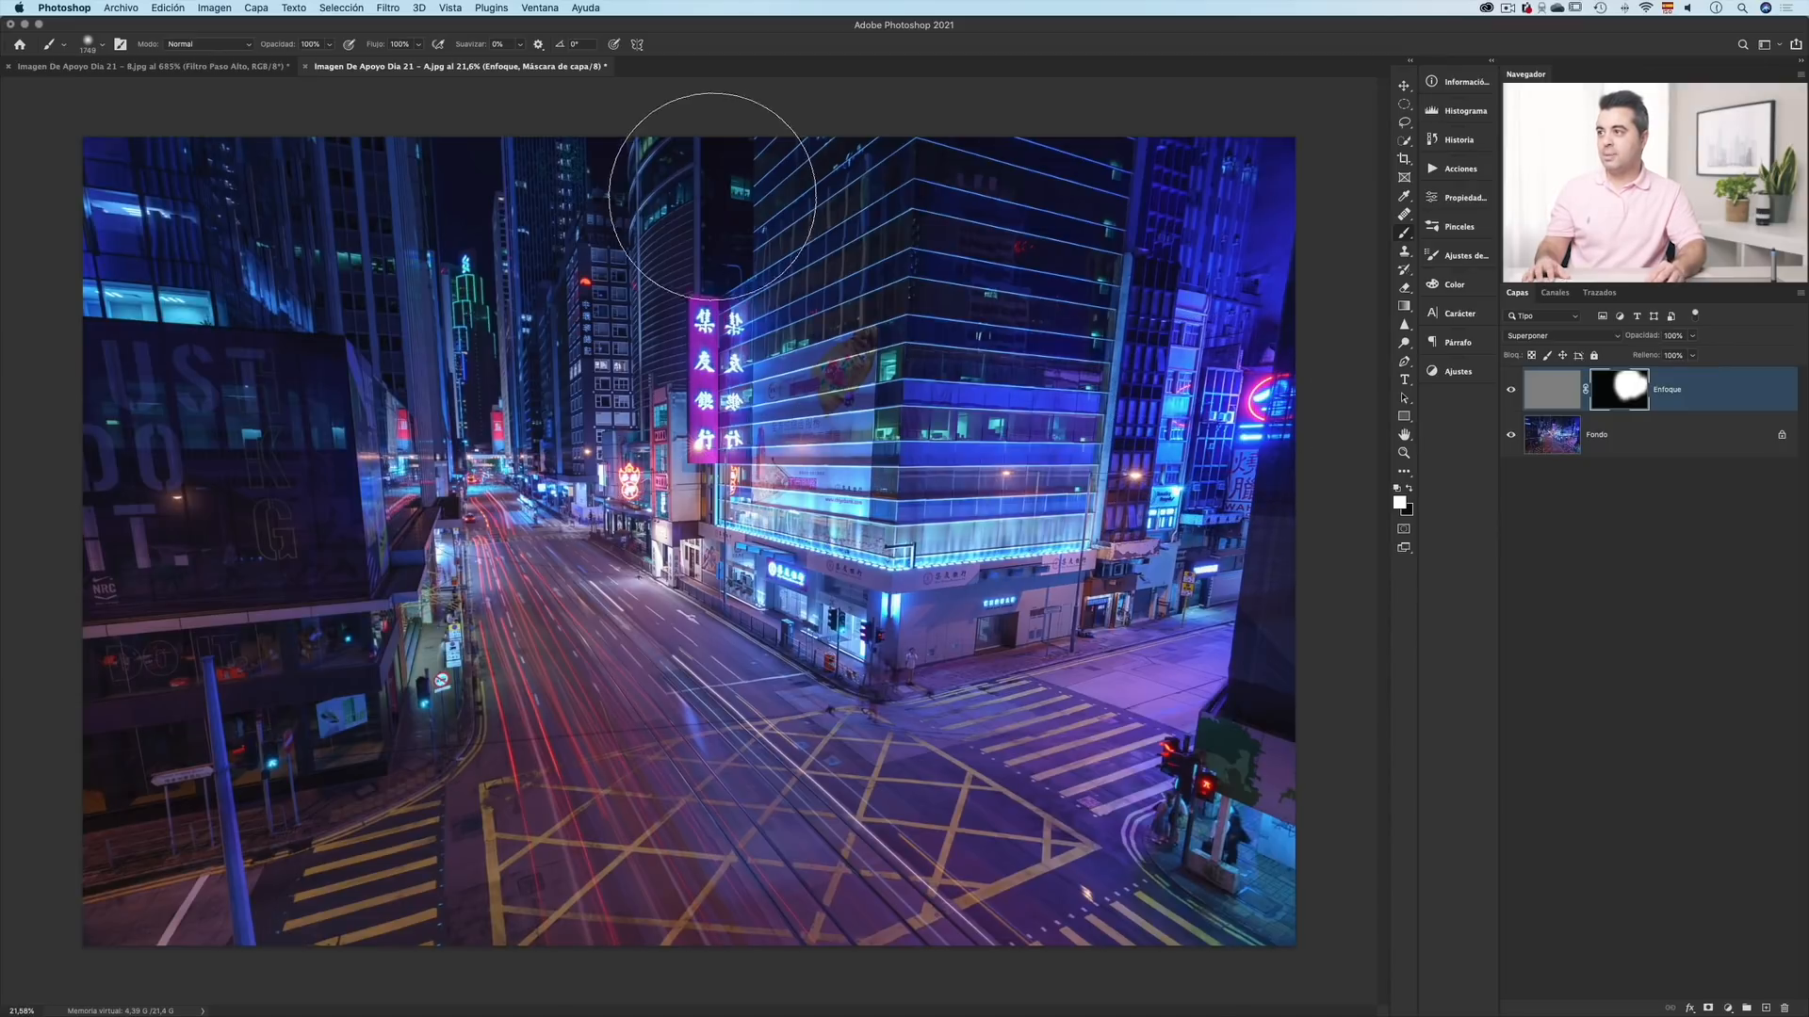
alt+click(1636, 398)
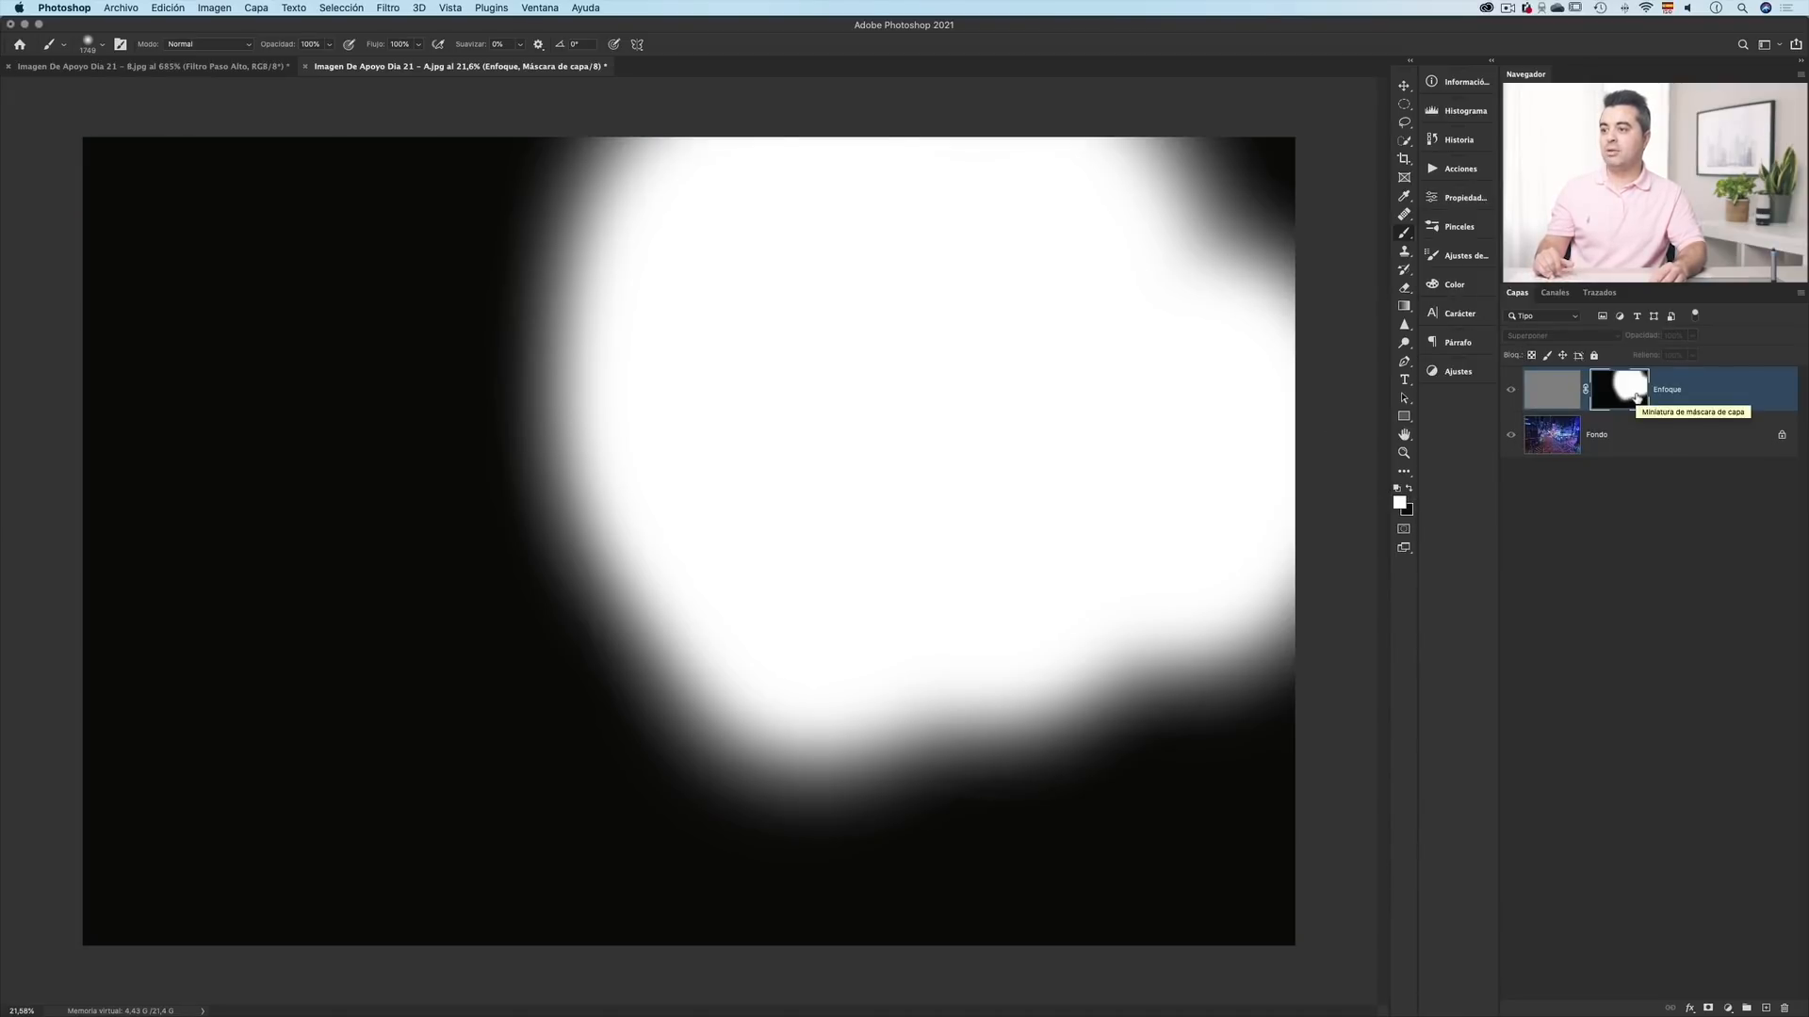
alt+click(1636, 398)
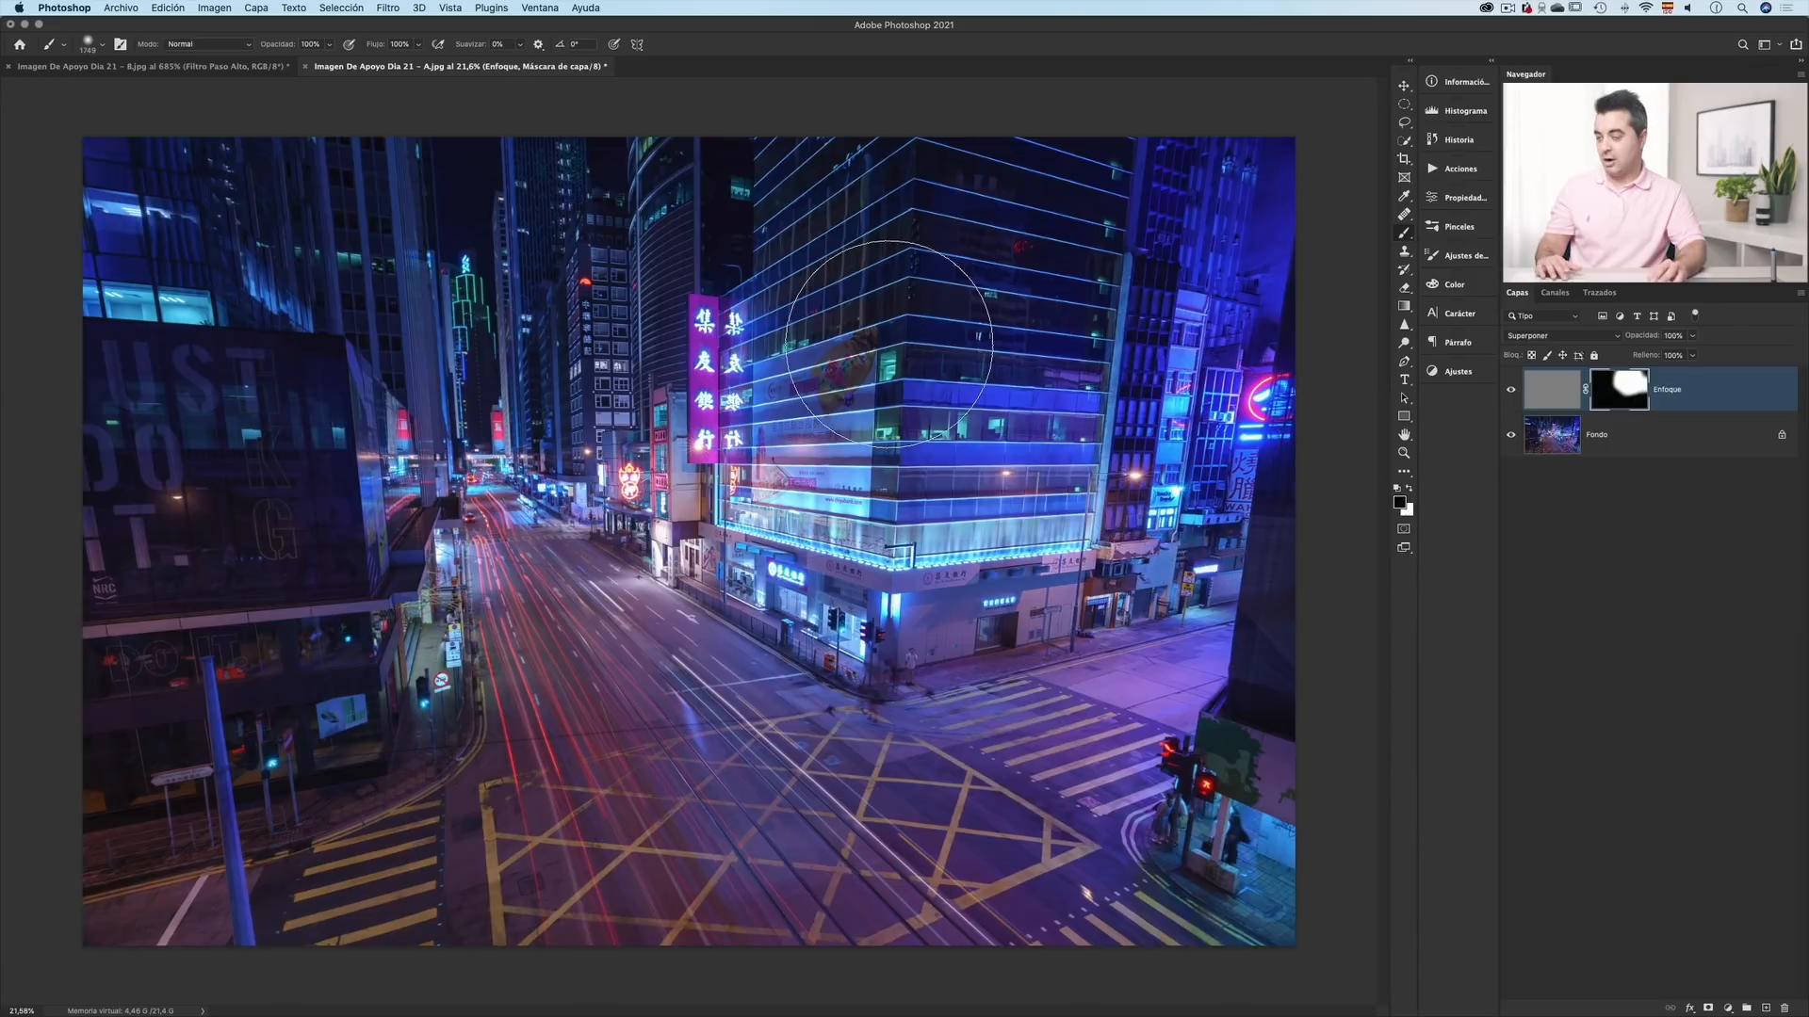
key(v)
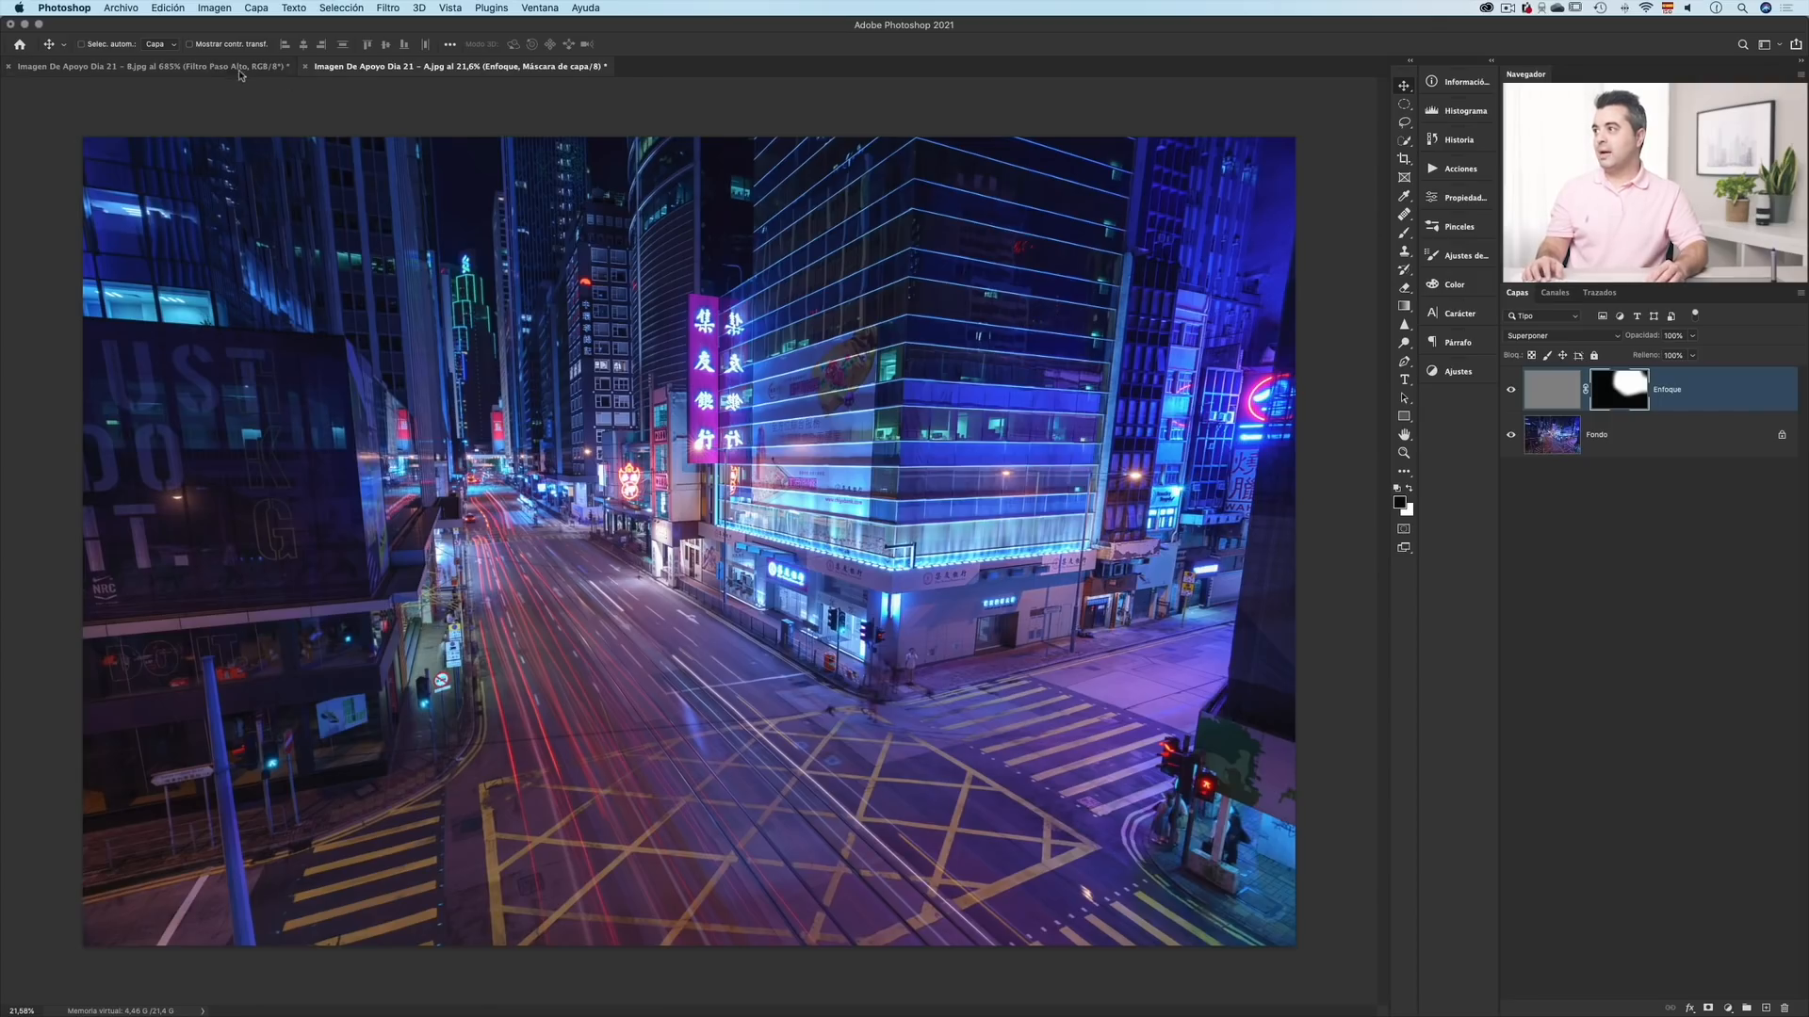
- Switch to the landscape photo and delete all layers above Fondo
click(239, 68)
drag(742, 436, 546, 442)
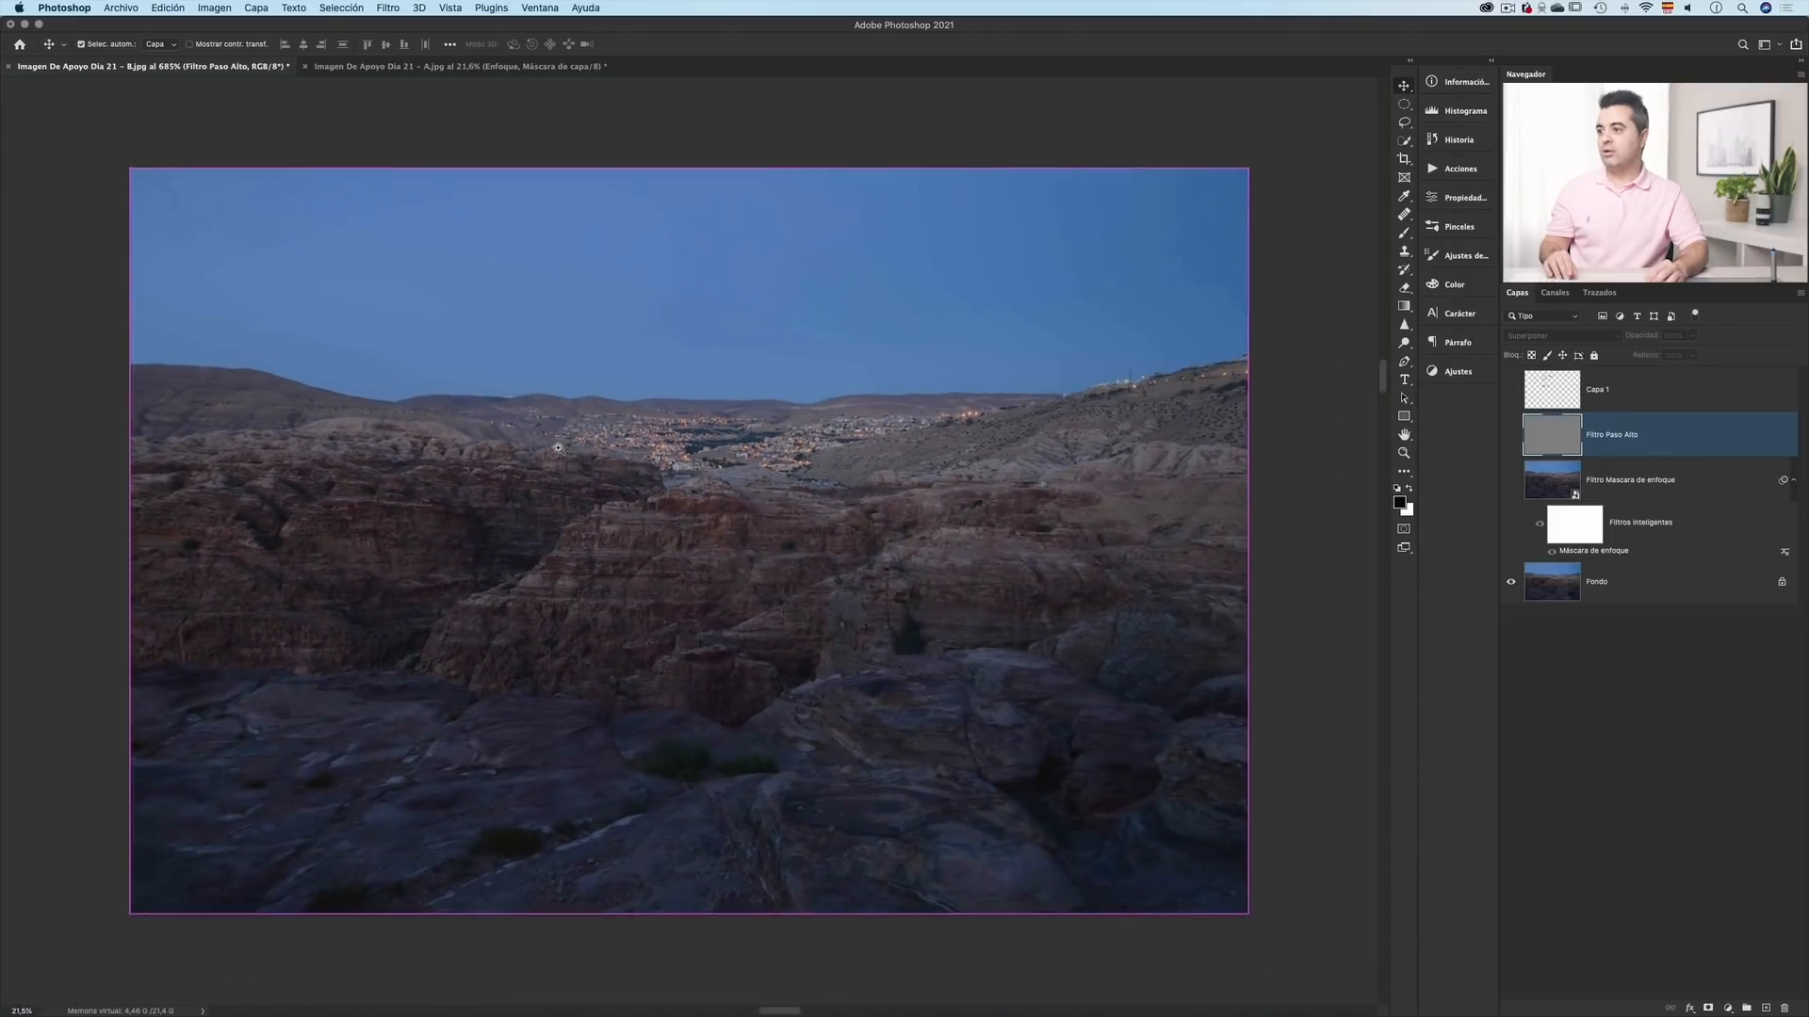
click(1626, 483)
shift+click(1631, 411)
drag(1715, 497, 1780, 1006)
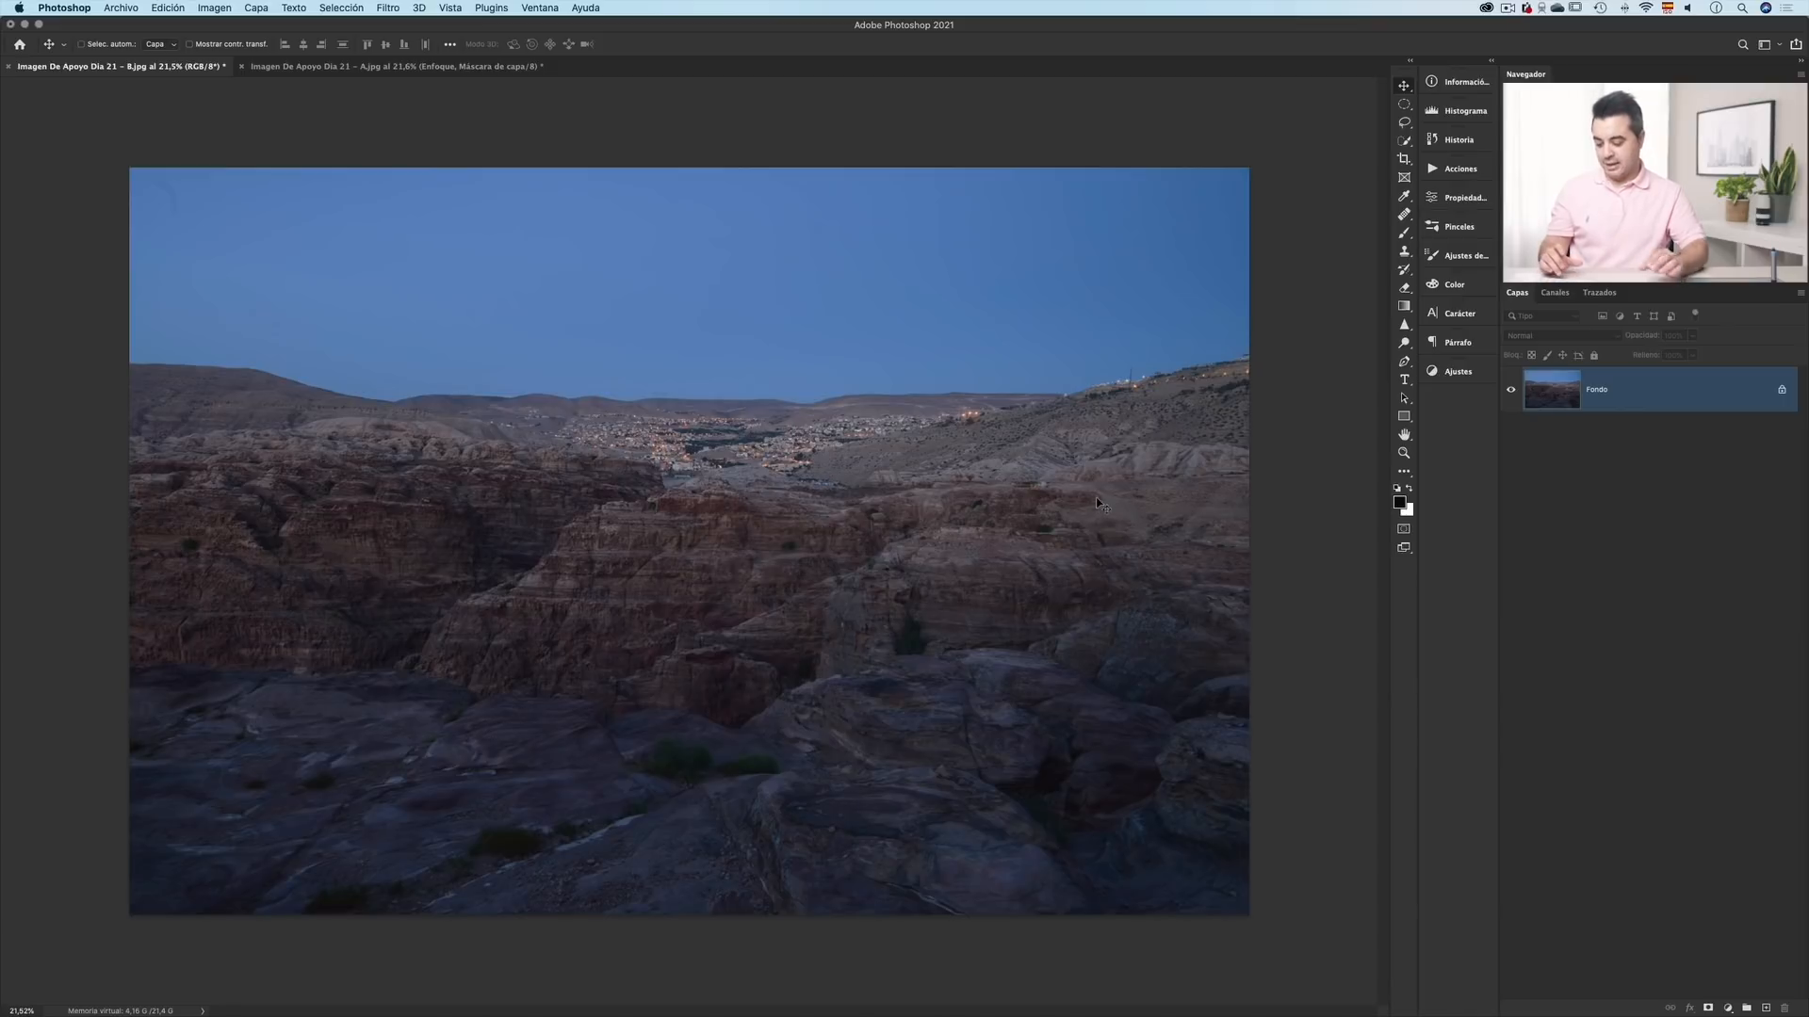
- Duplicate the Fondo layer and name the copy Enfoque
key(super+j)
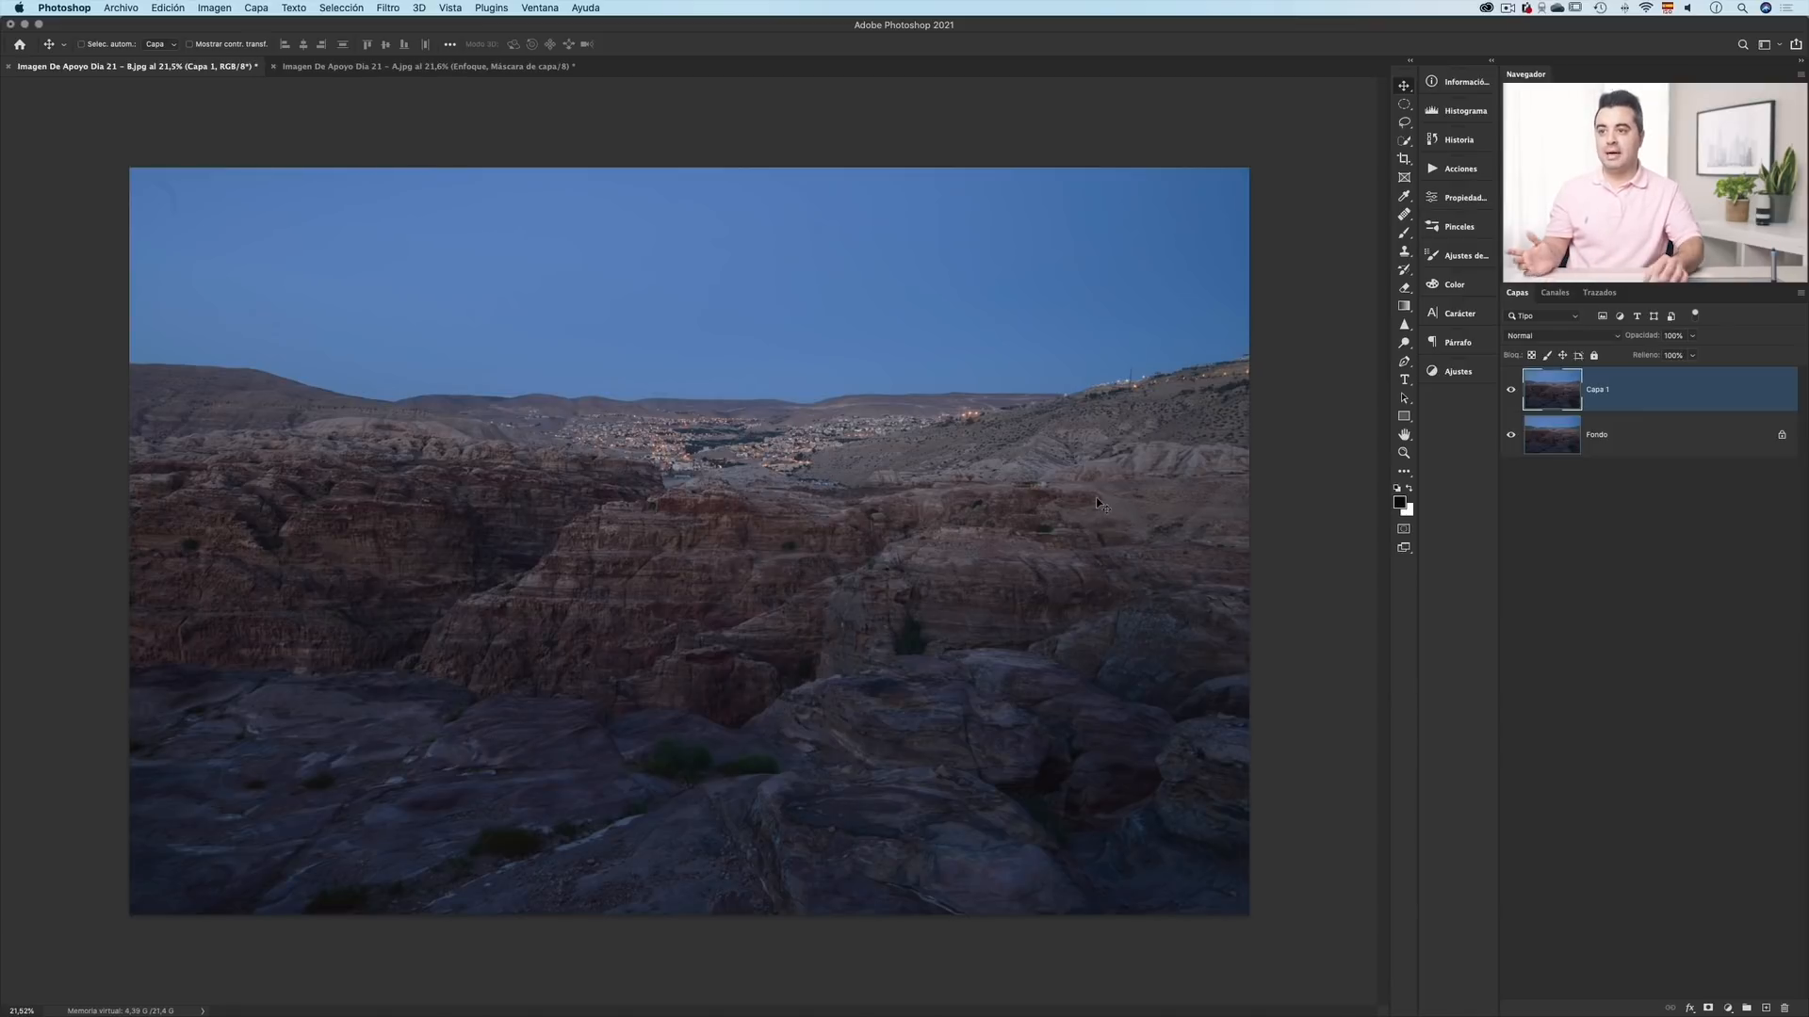
text(E)
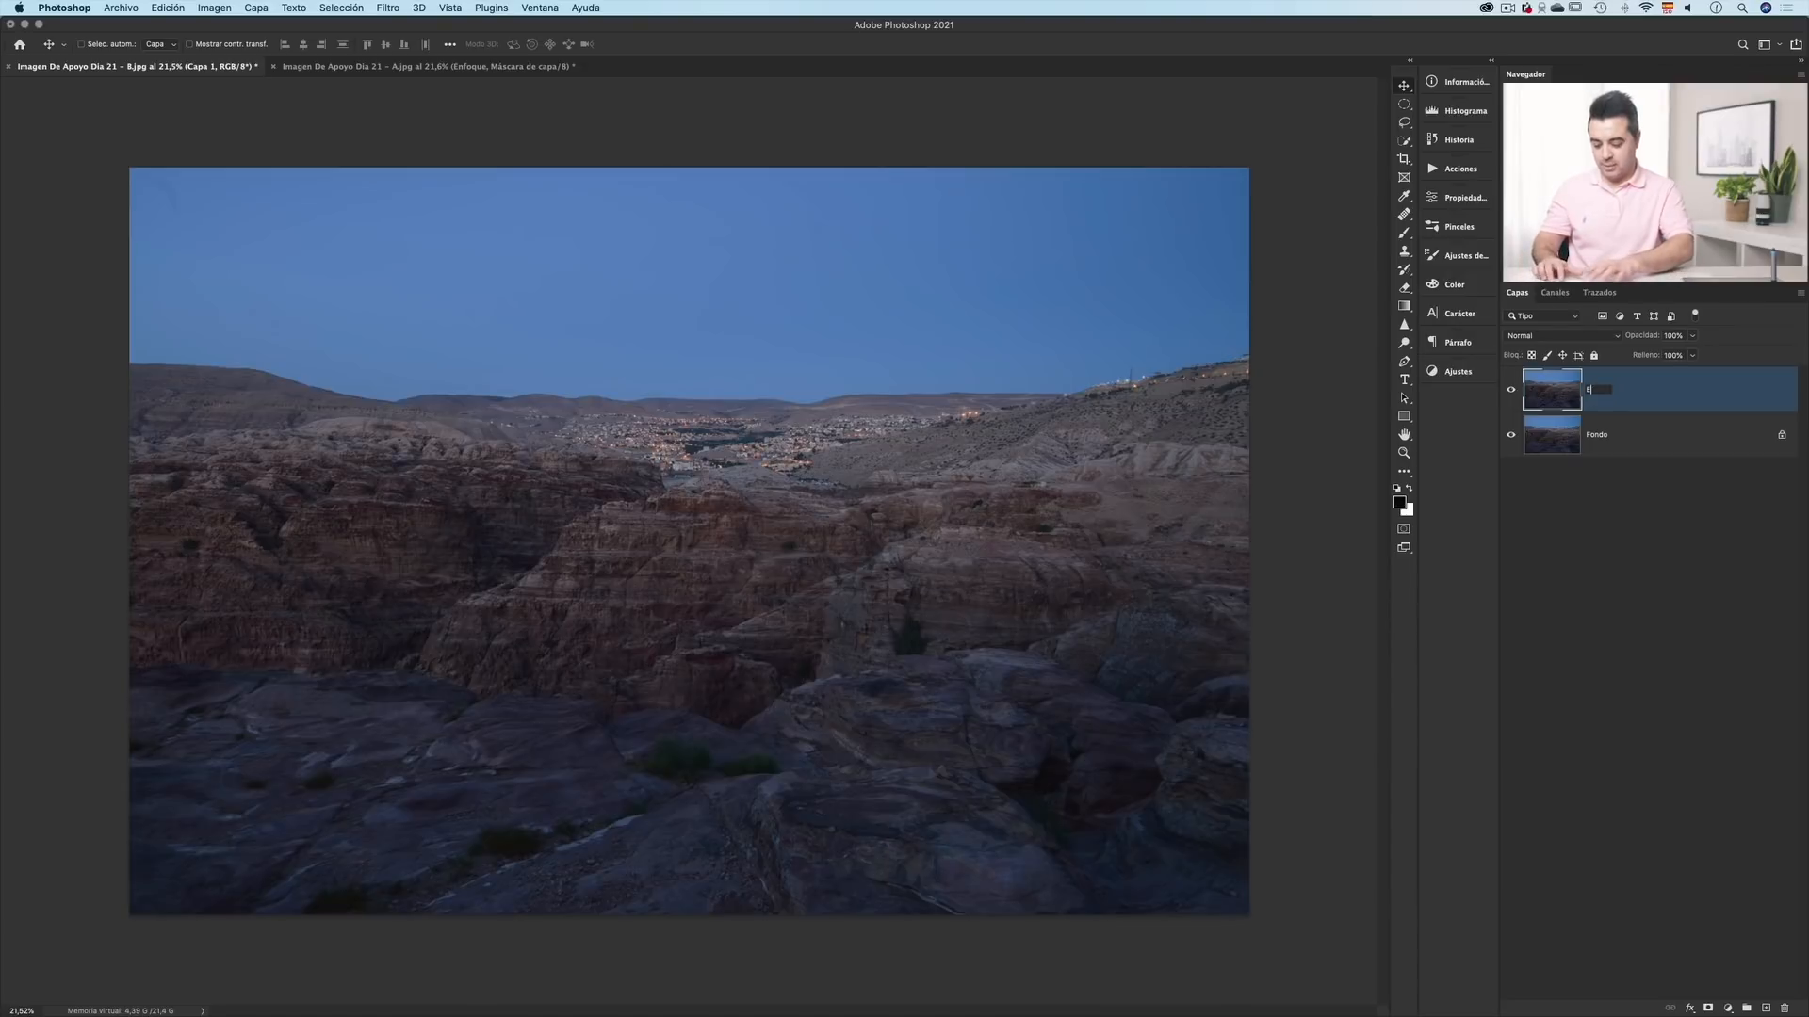
text(nfoque)
key(Return)
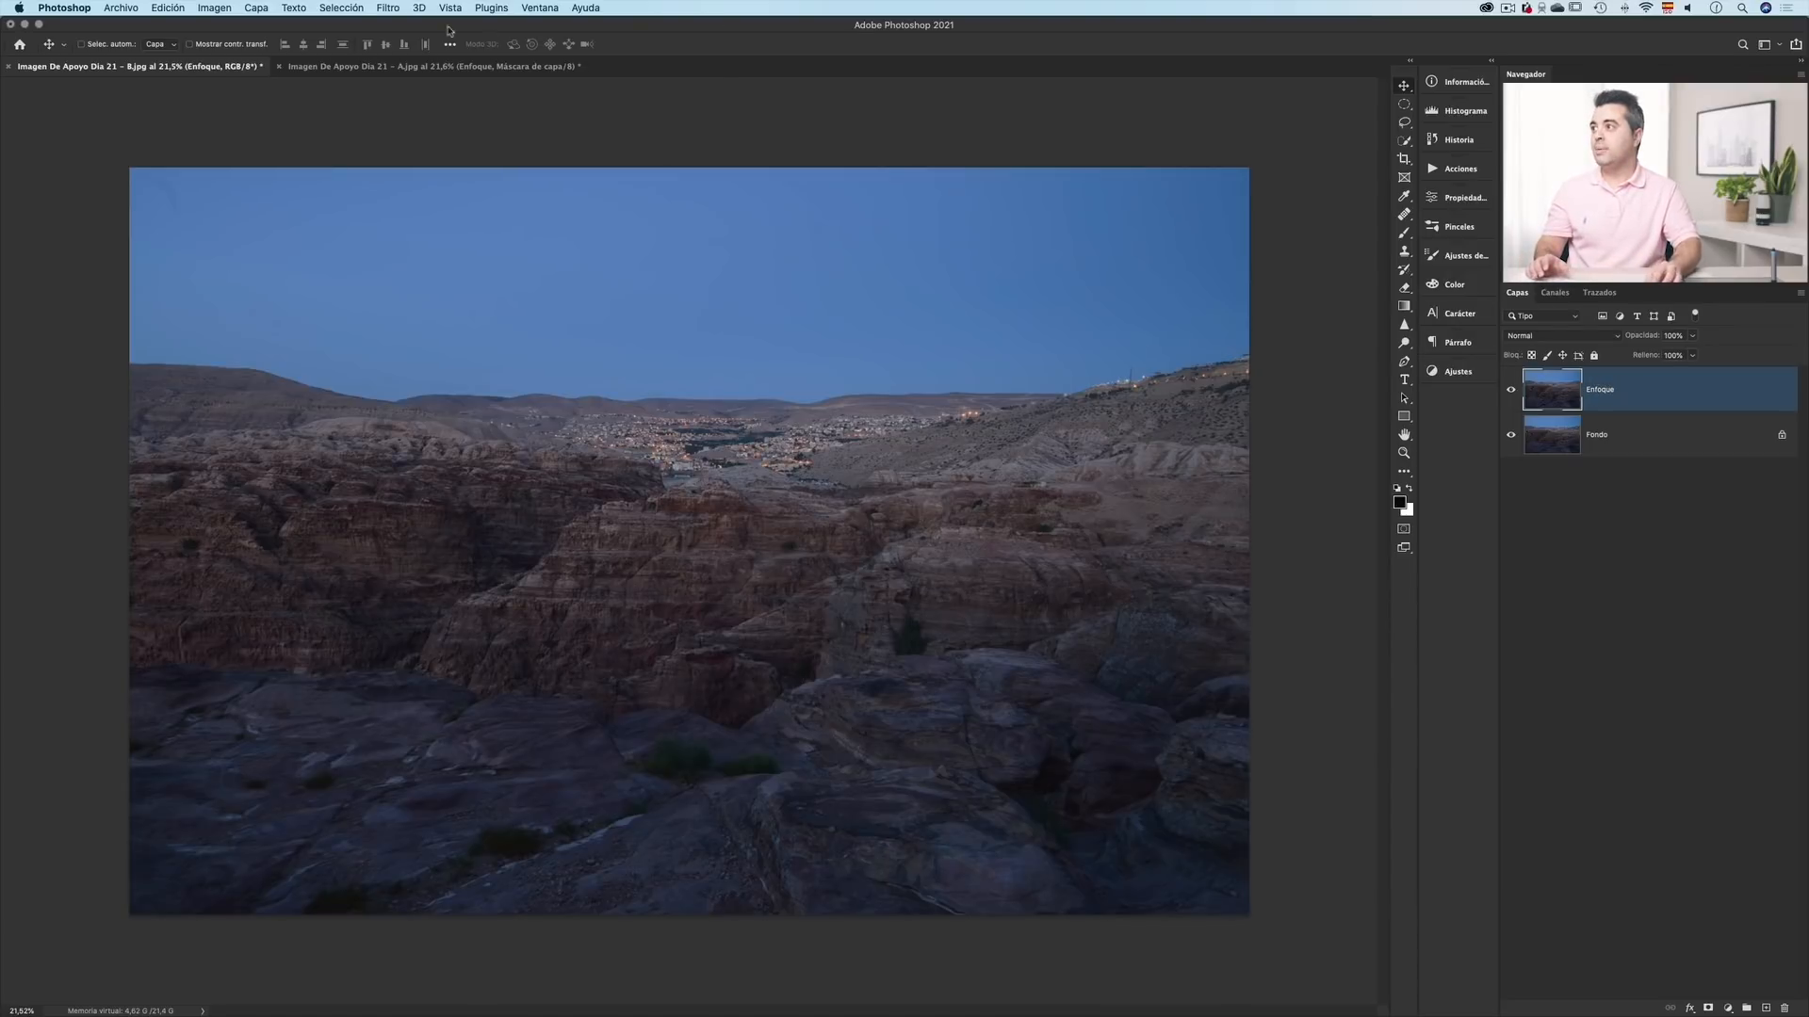
- Apply Máscara de enfoque to the Enfoque layer with Cantidad 140 %, Radio 5,0 pixels and Umbral 0
click(384, 11)
mouse_move(486, 230)
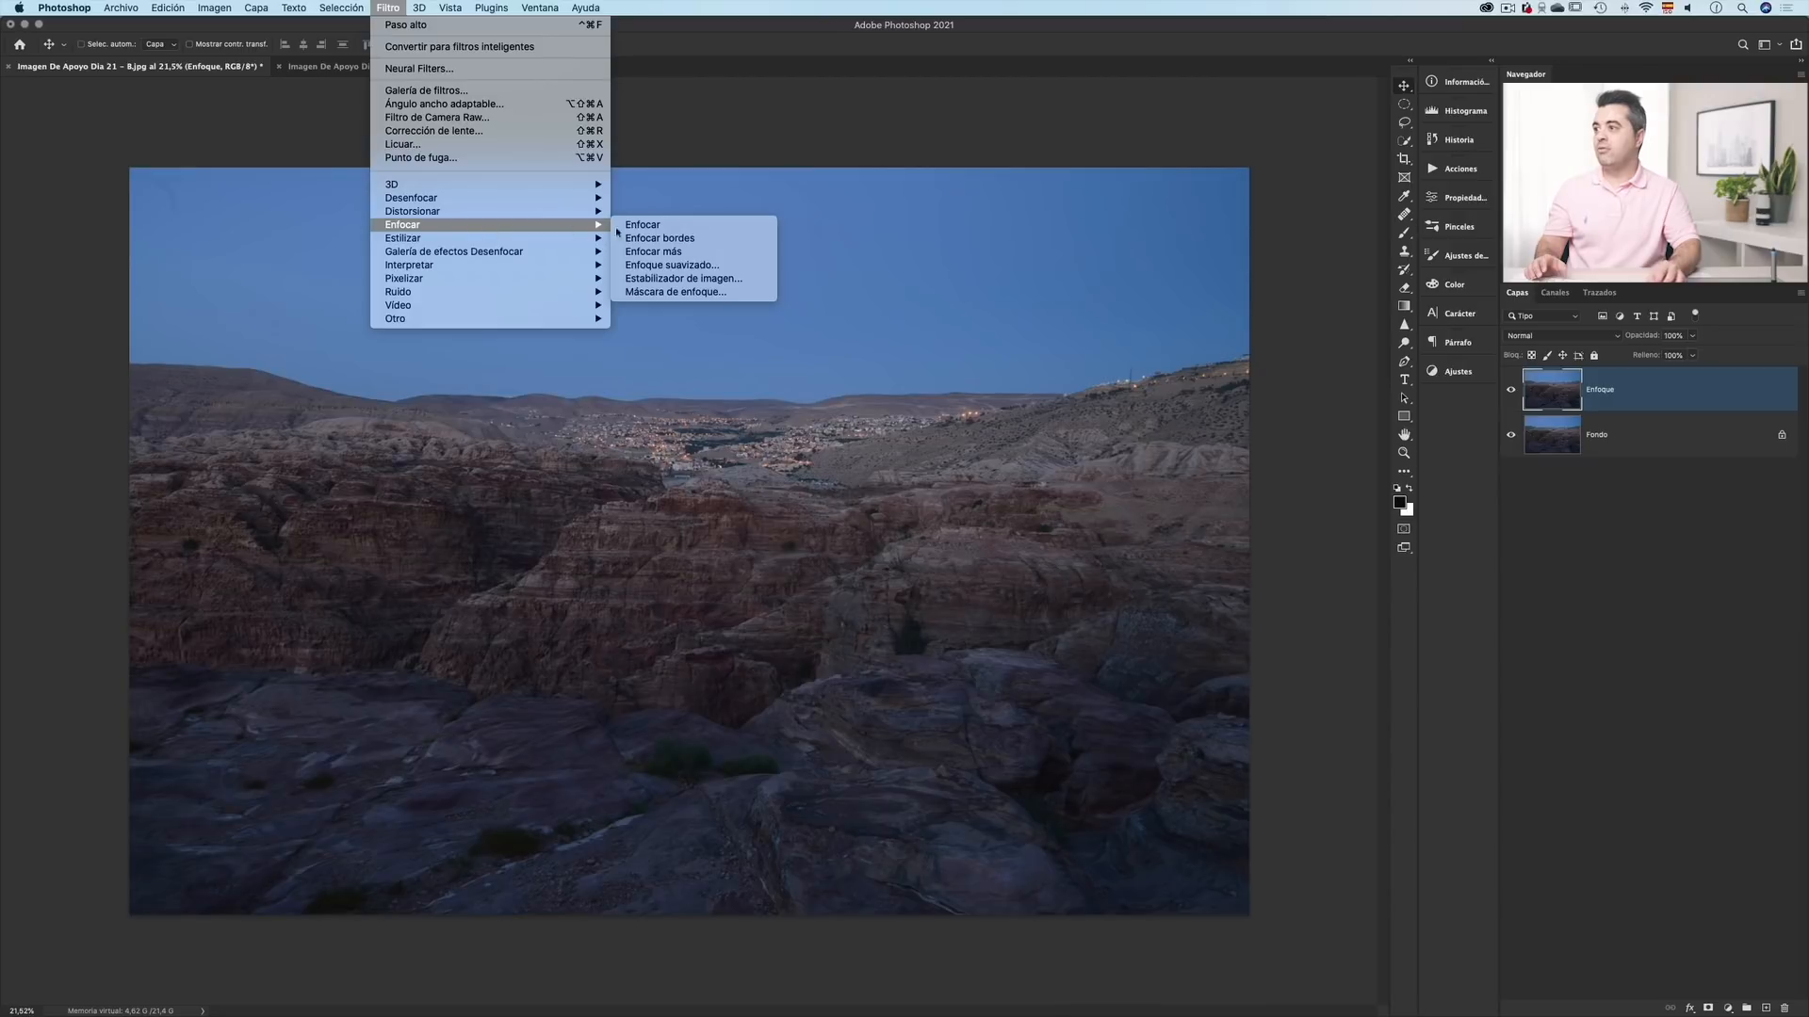
click(676, 292)
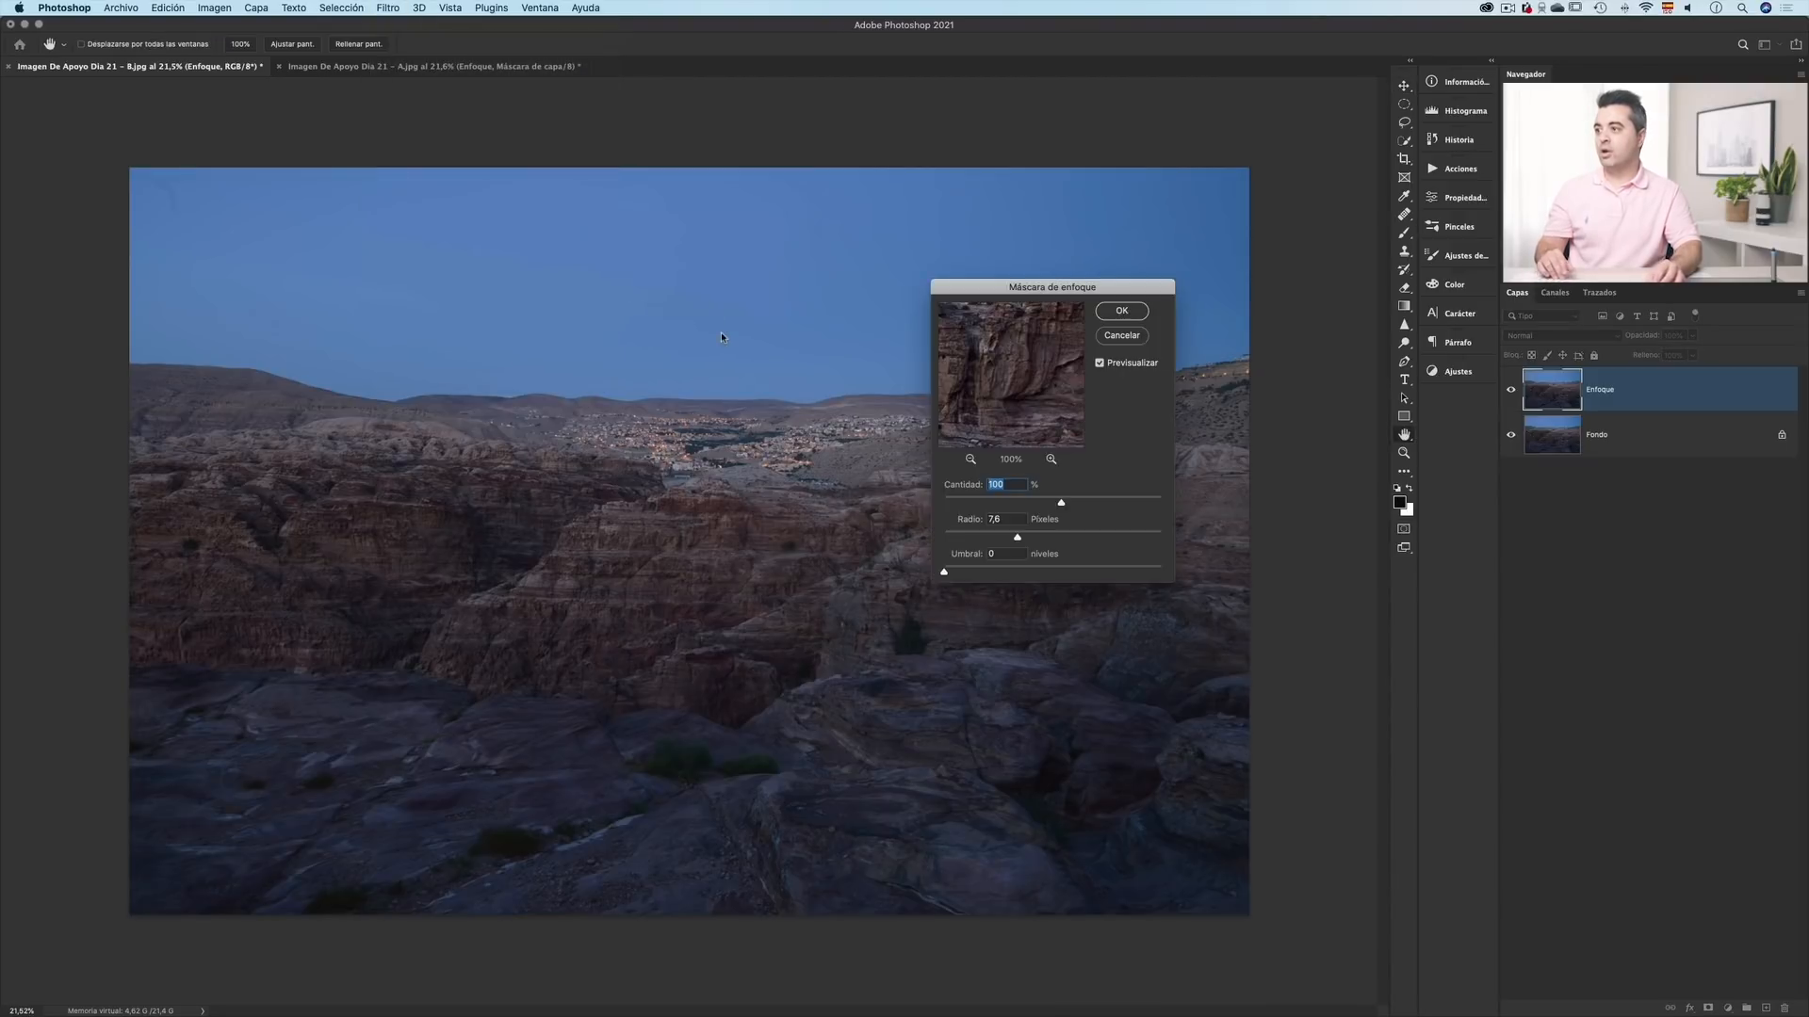
super+click(695, 392)
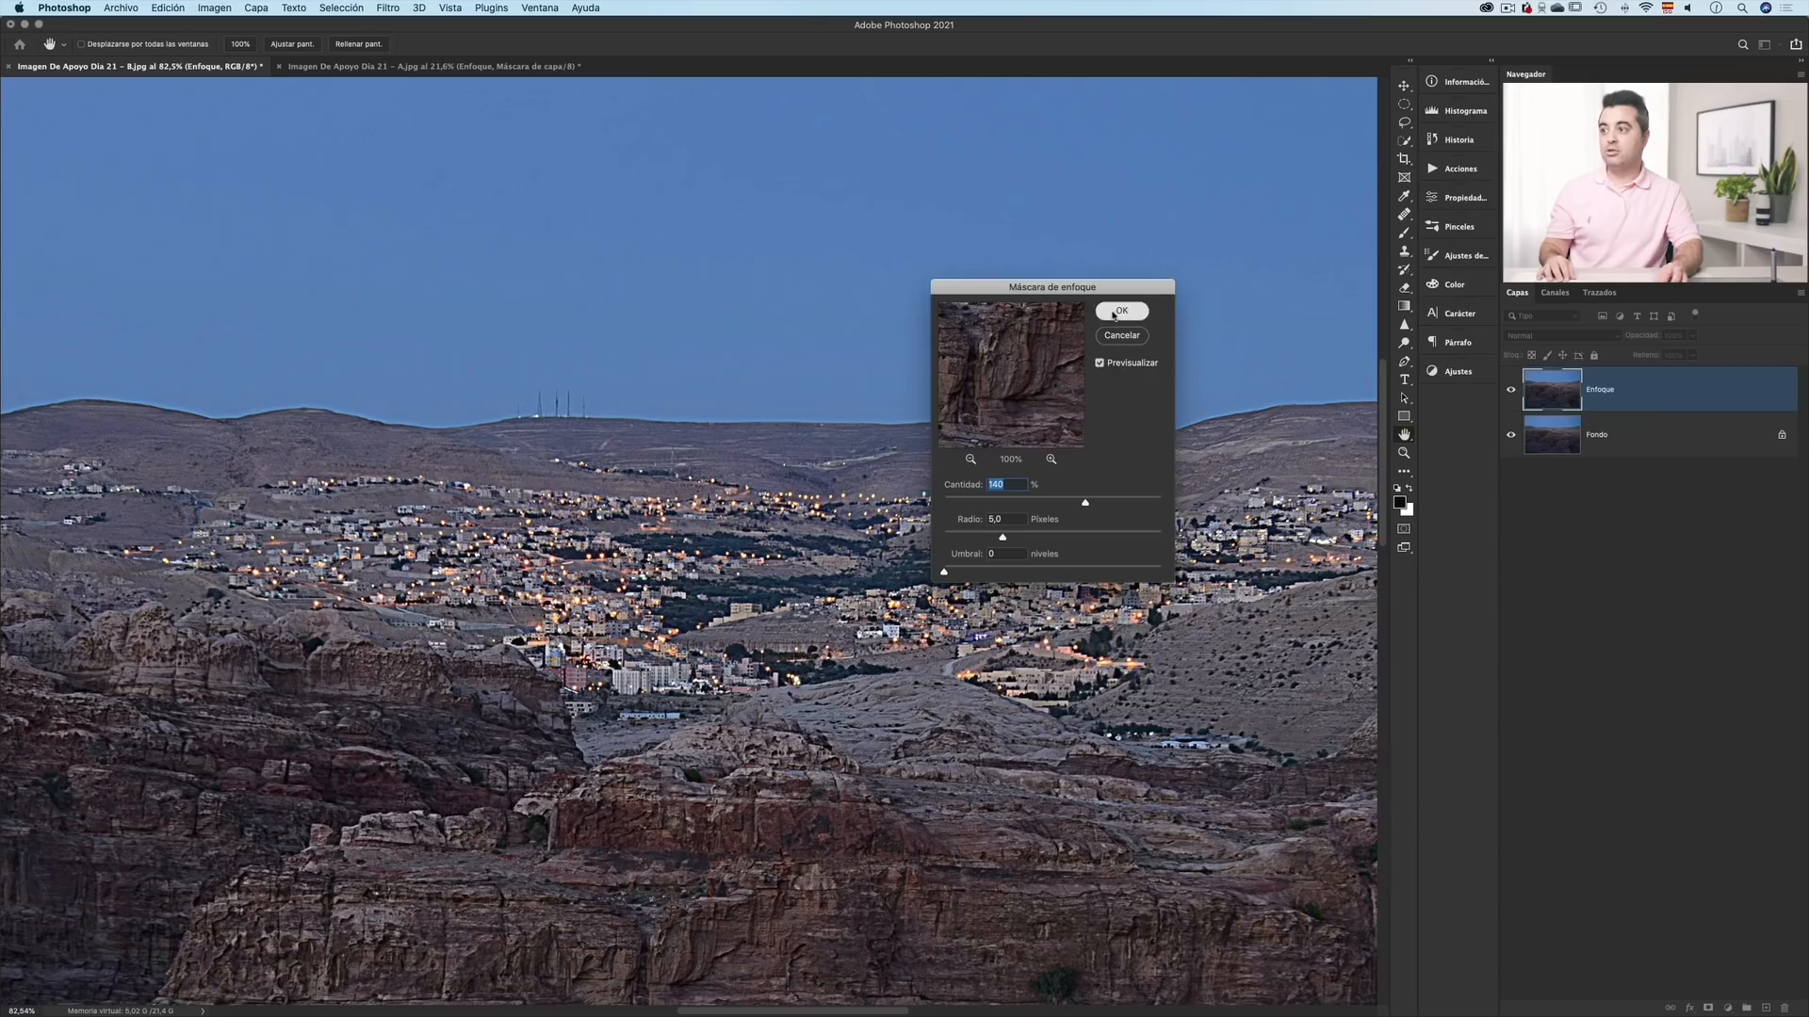
click(1114, 315)
key(v)
- Add a white layer mask to the Enfoque layer and inspect the horizon edge between sky and hills up close
scroll(695, 468, up, 10)
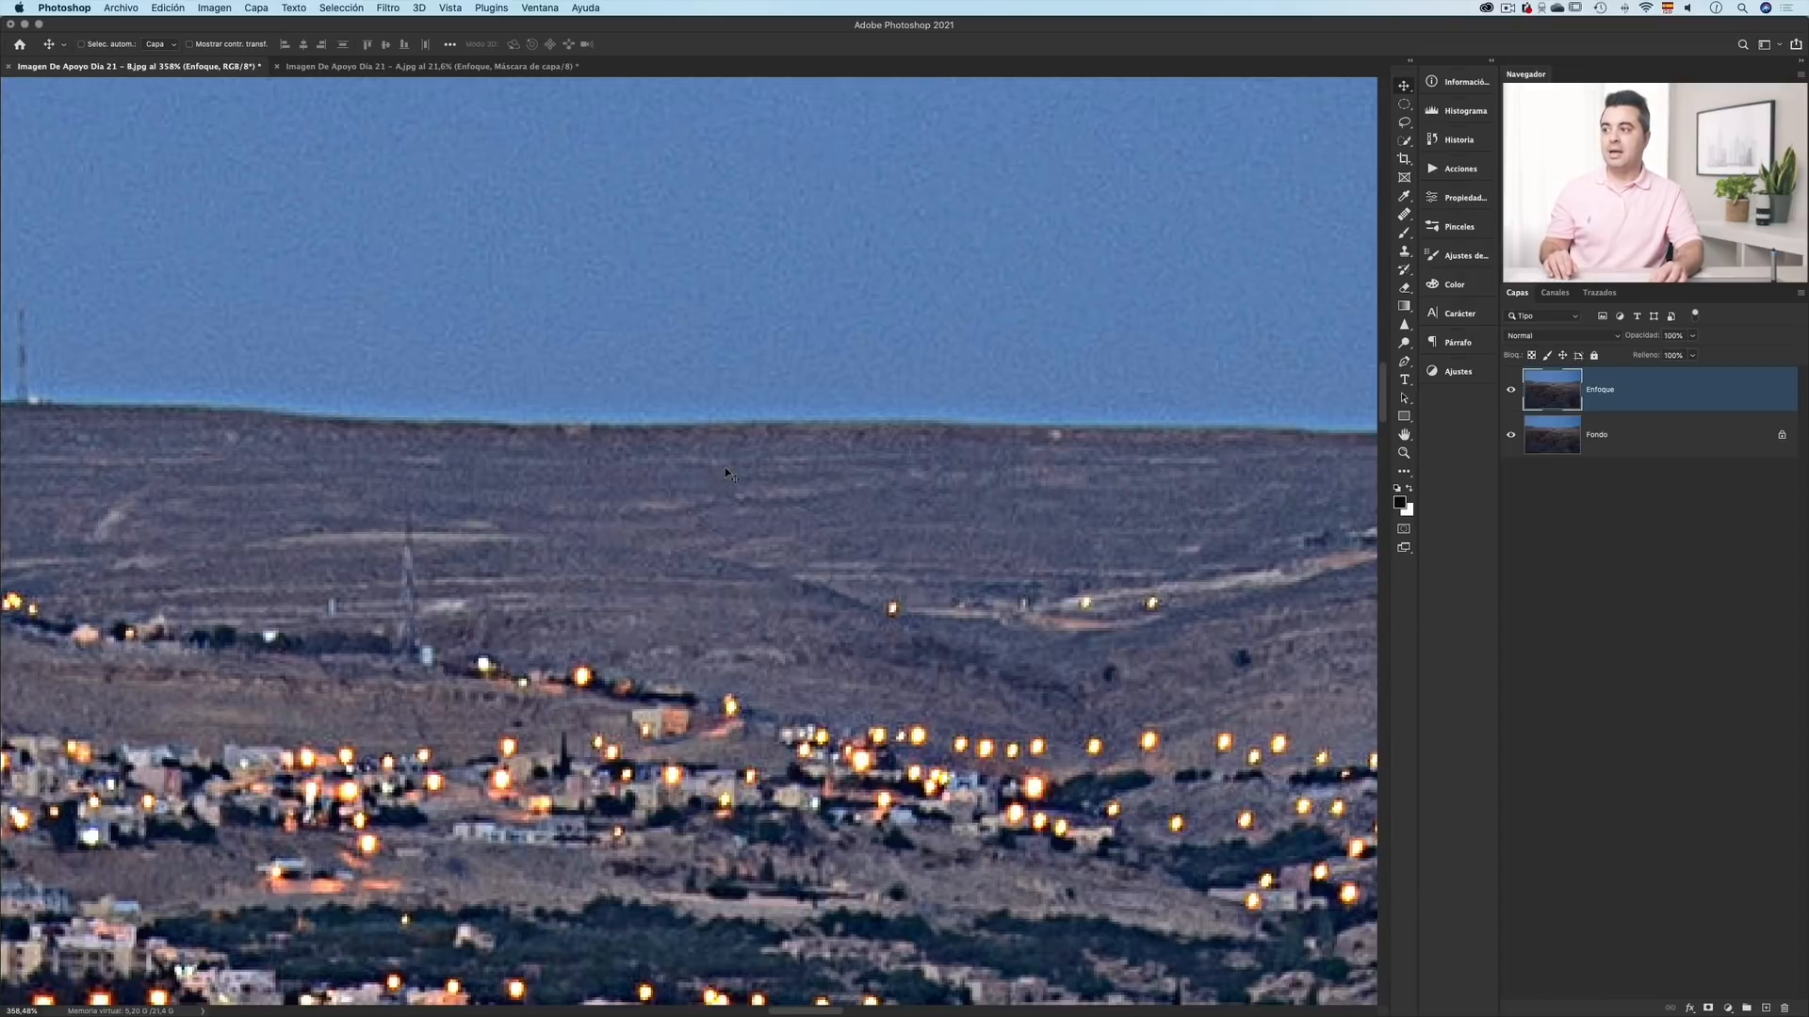
drag(725, 470, 666, 476)
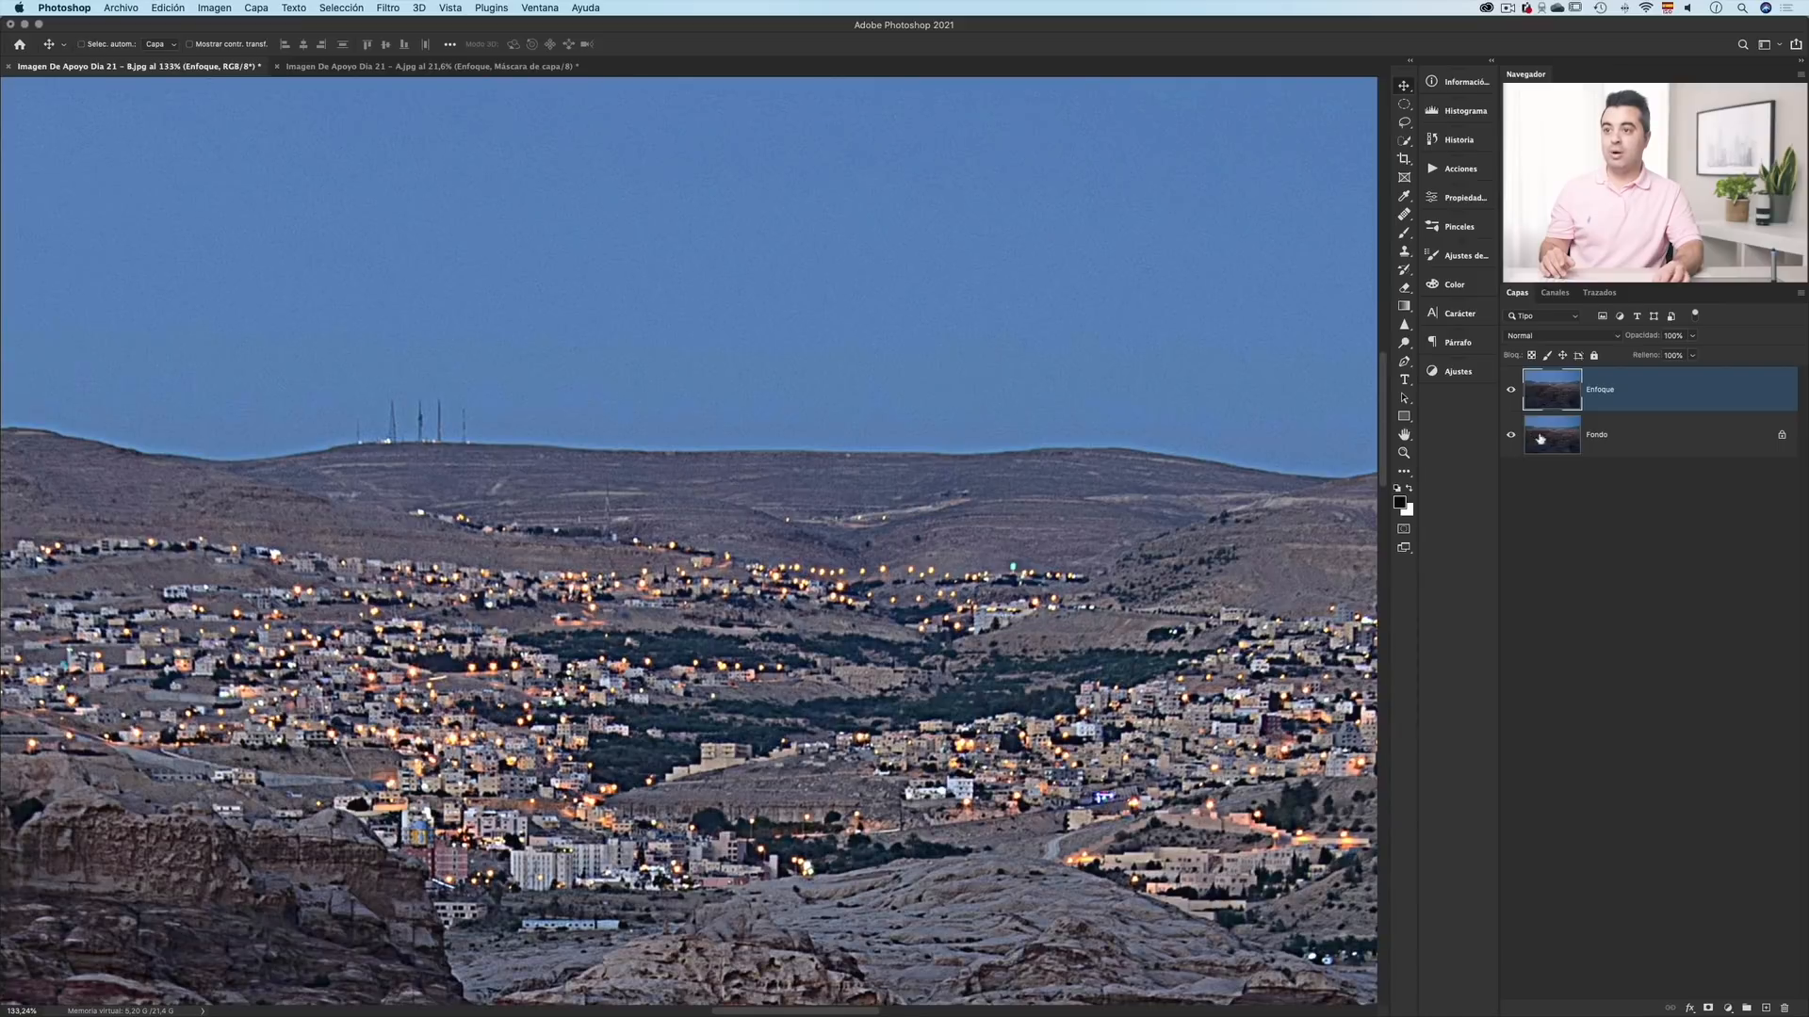
click(1710, 1008)
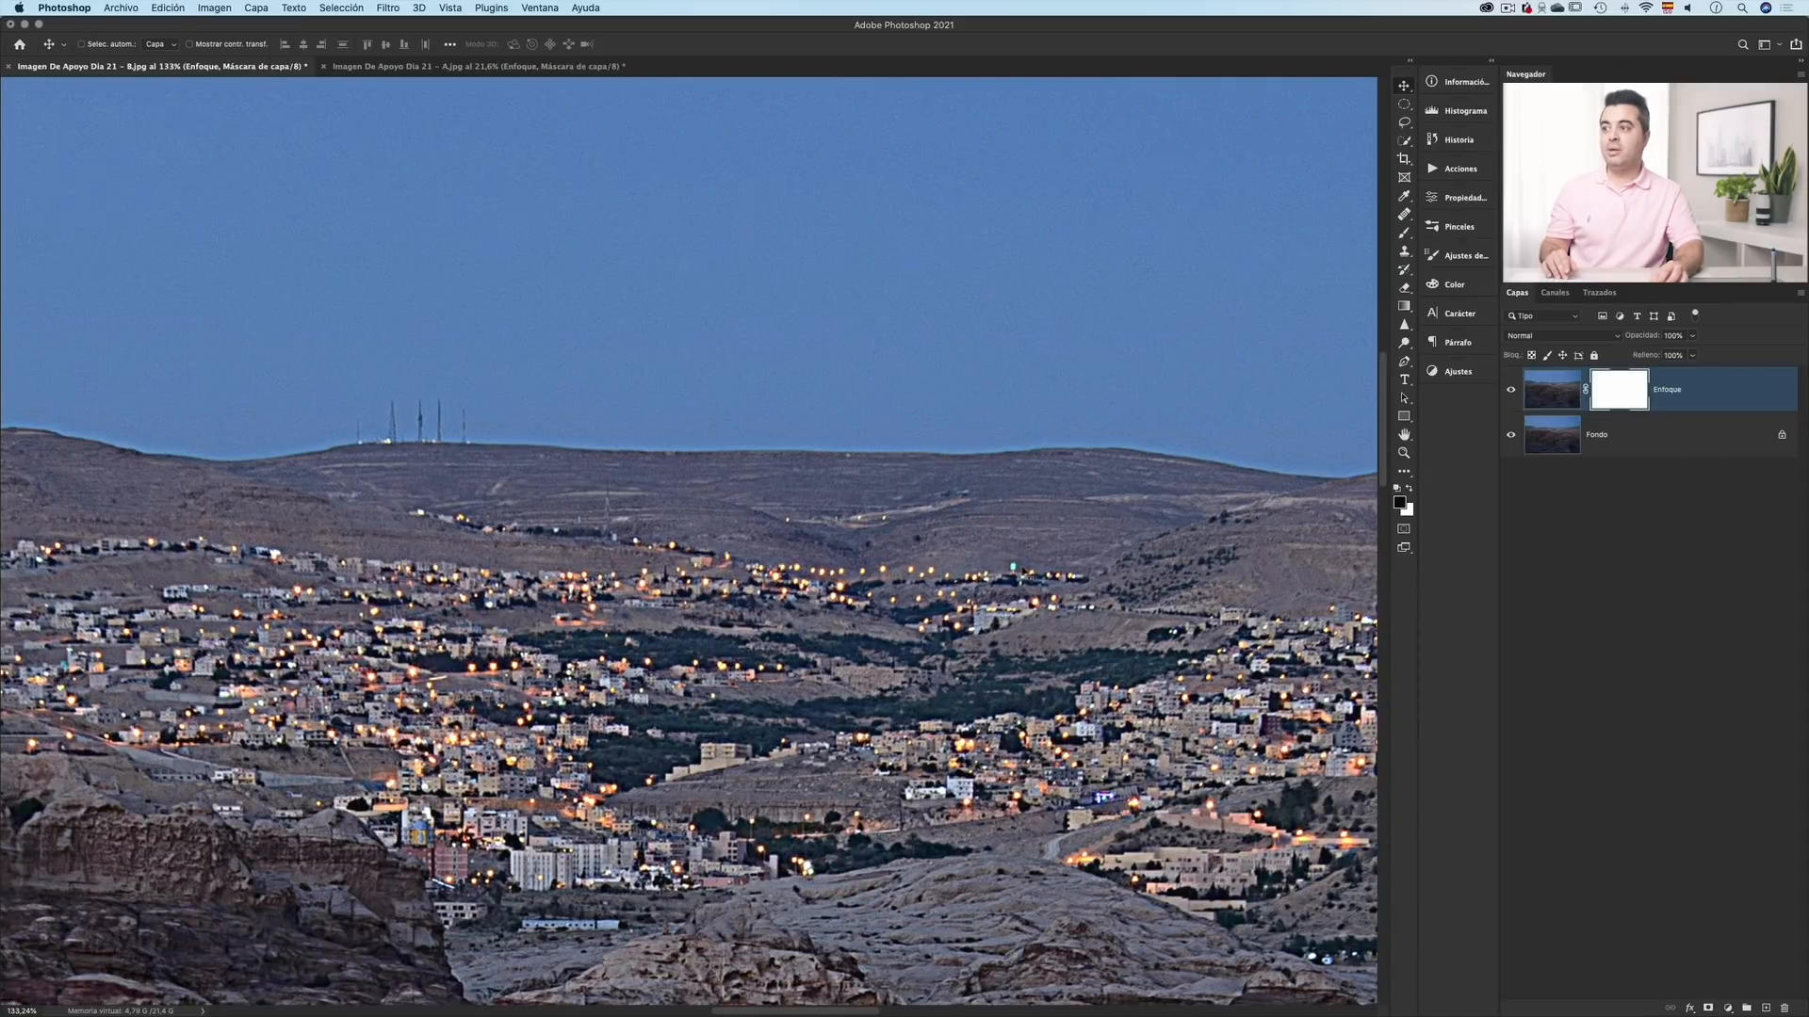
drag(1028, 562, 930, 567)
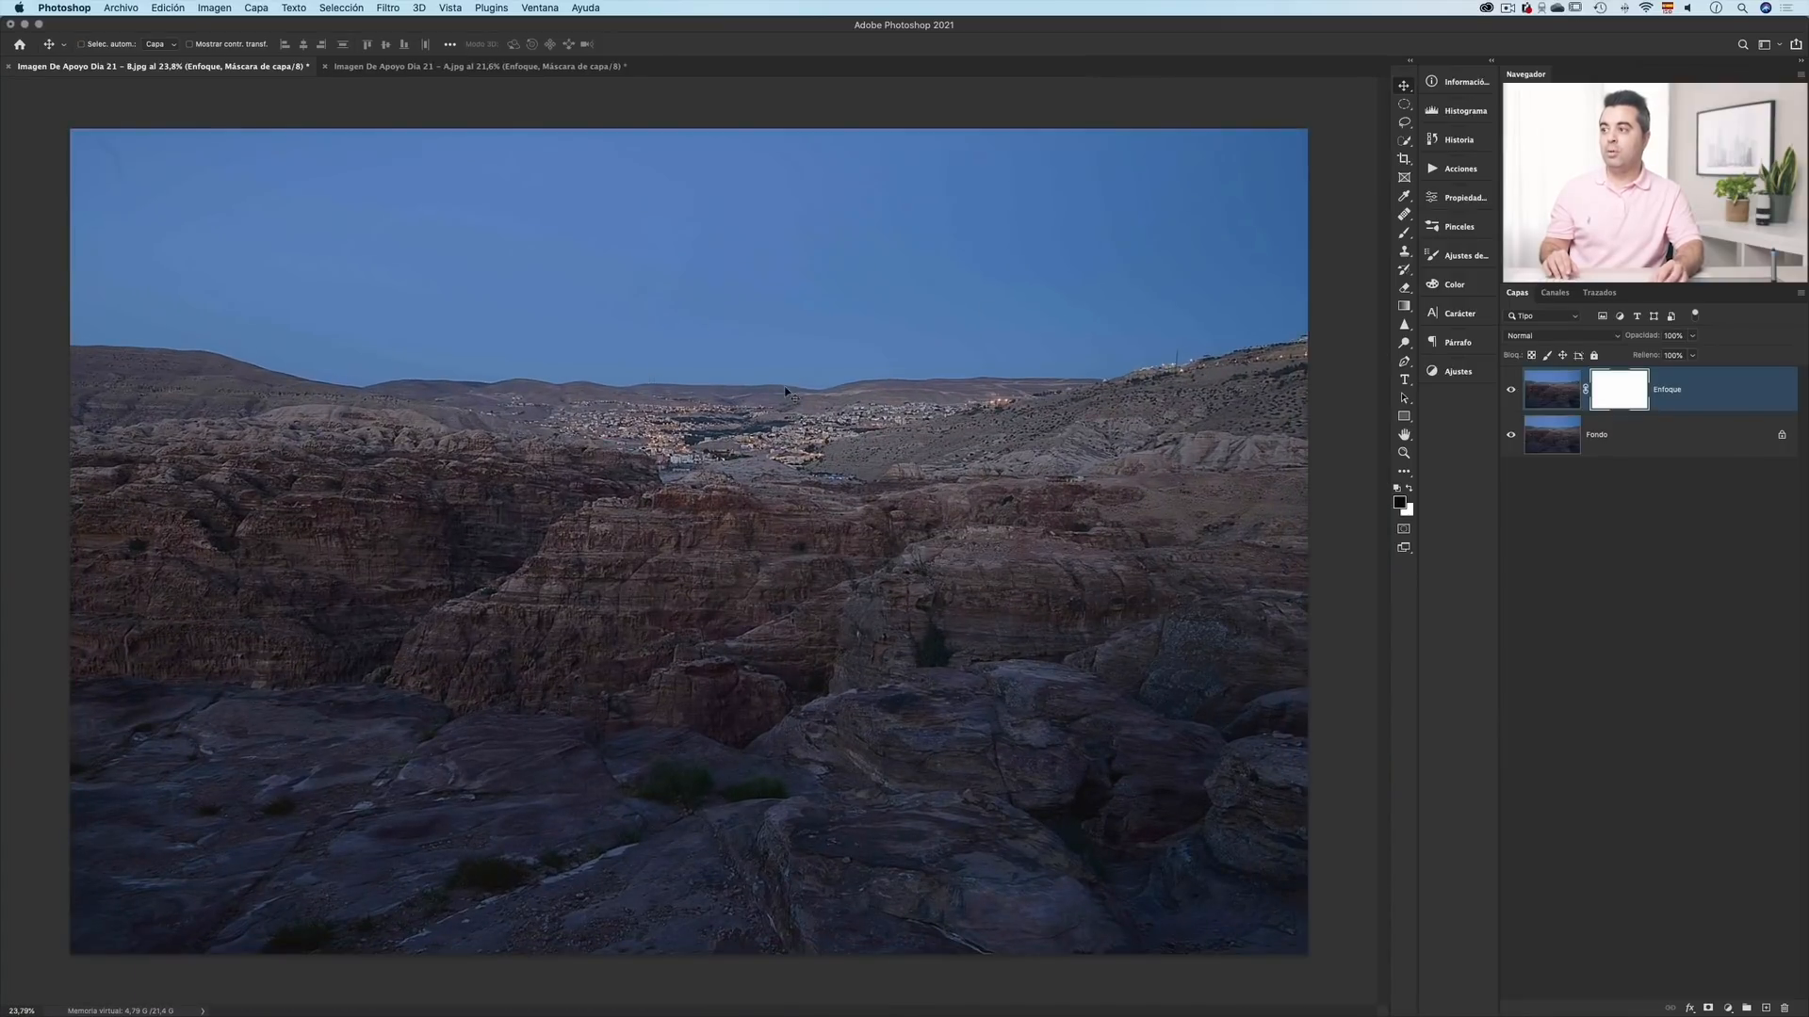
drag(785, 390, 814, 365)
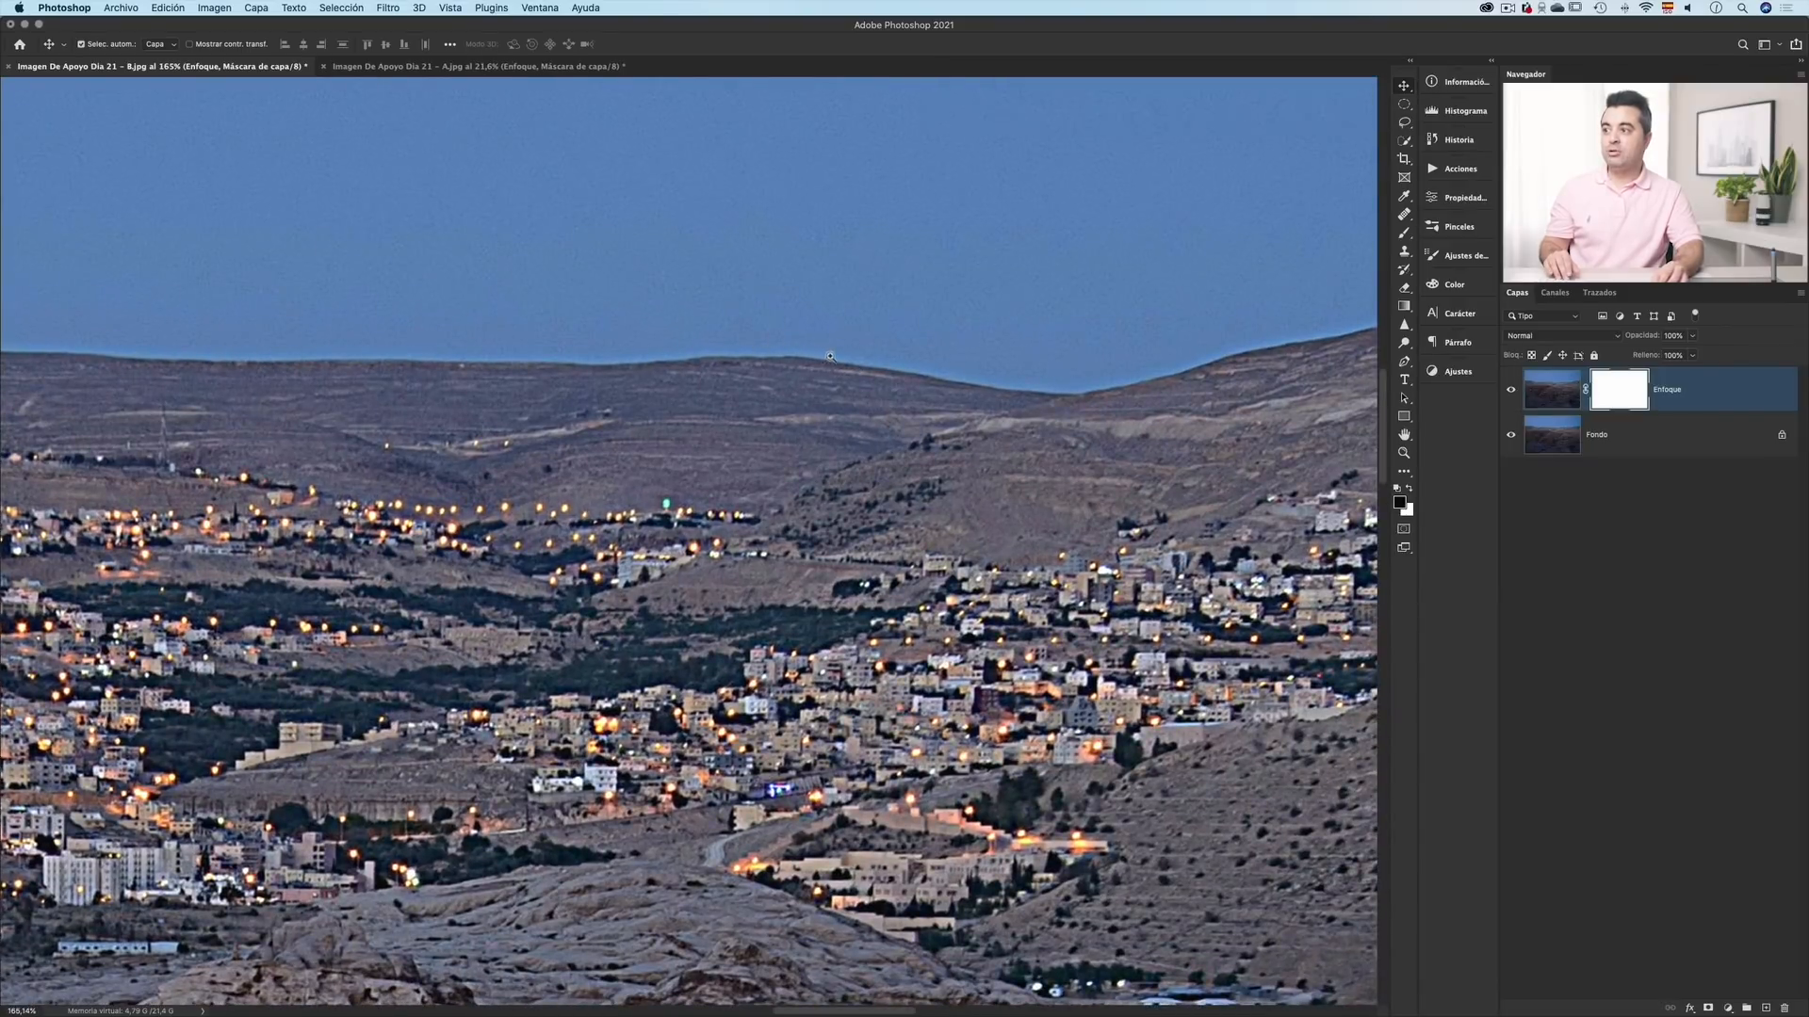
drag(830, 357, 854, 366)
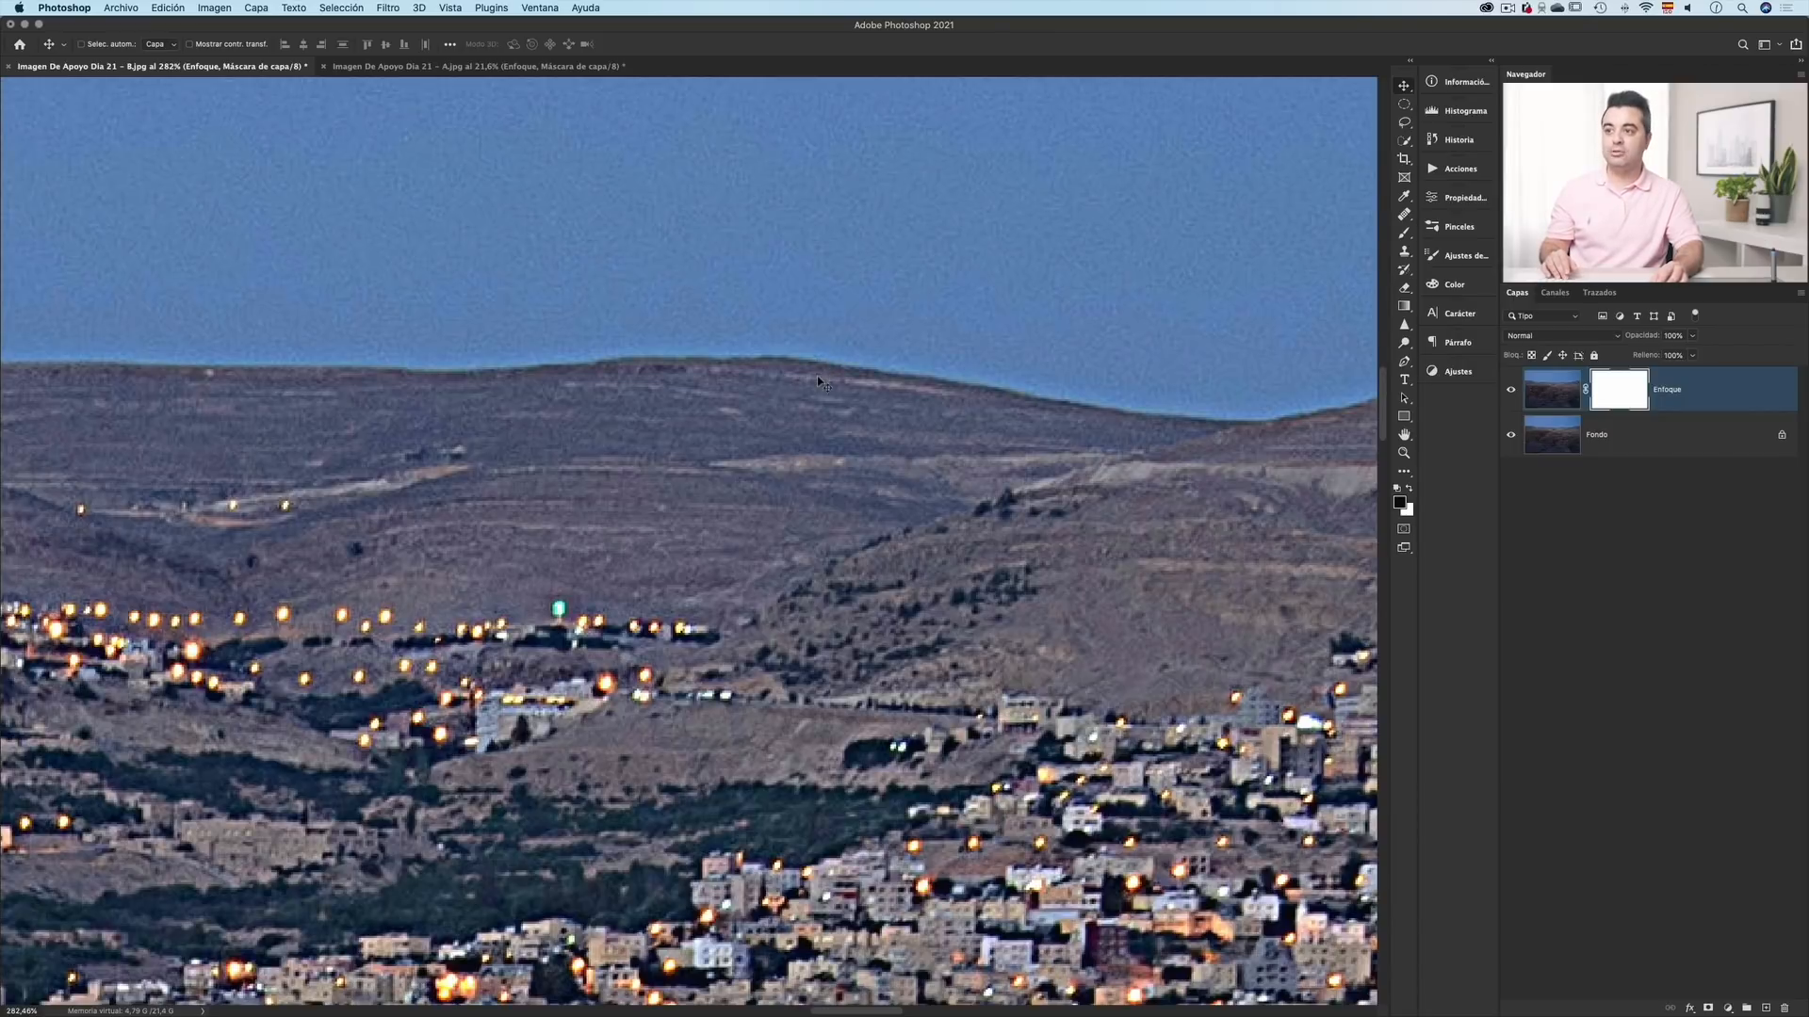
drag(816, 379, 679, 384)
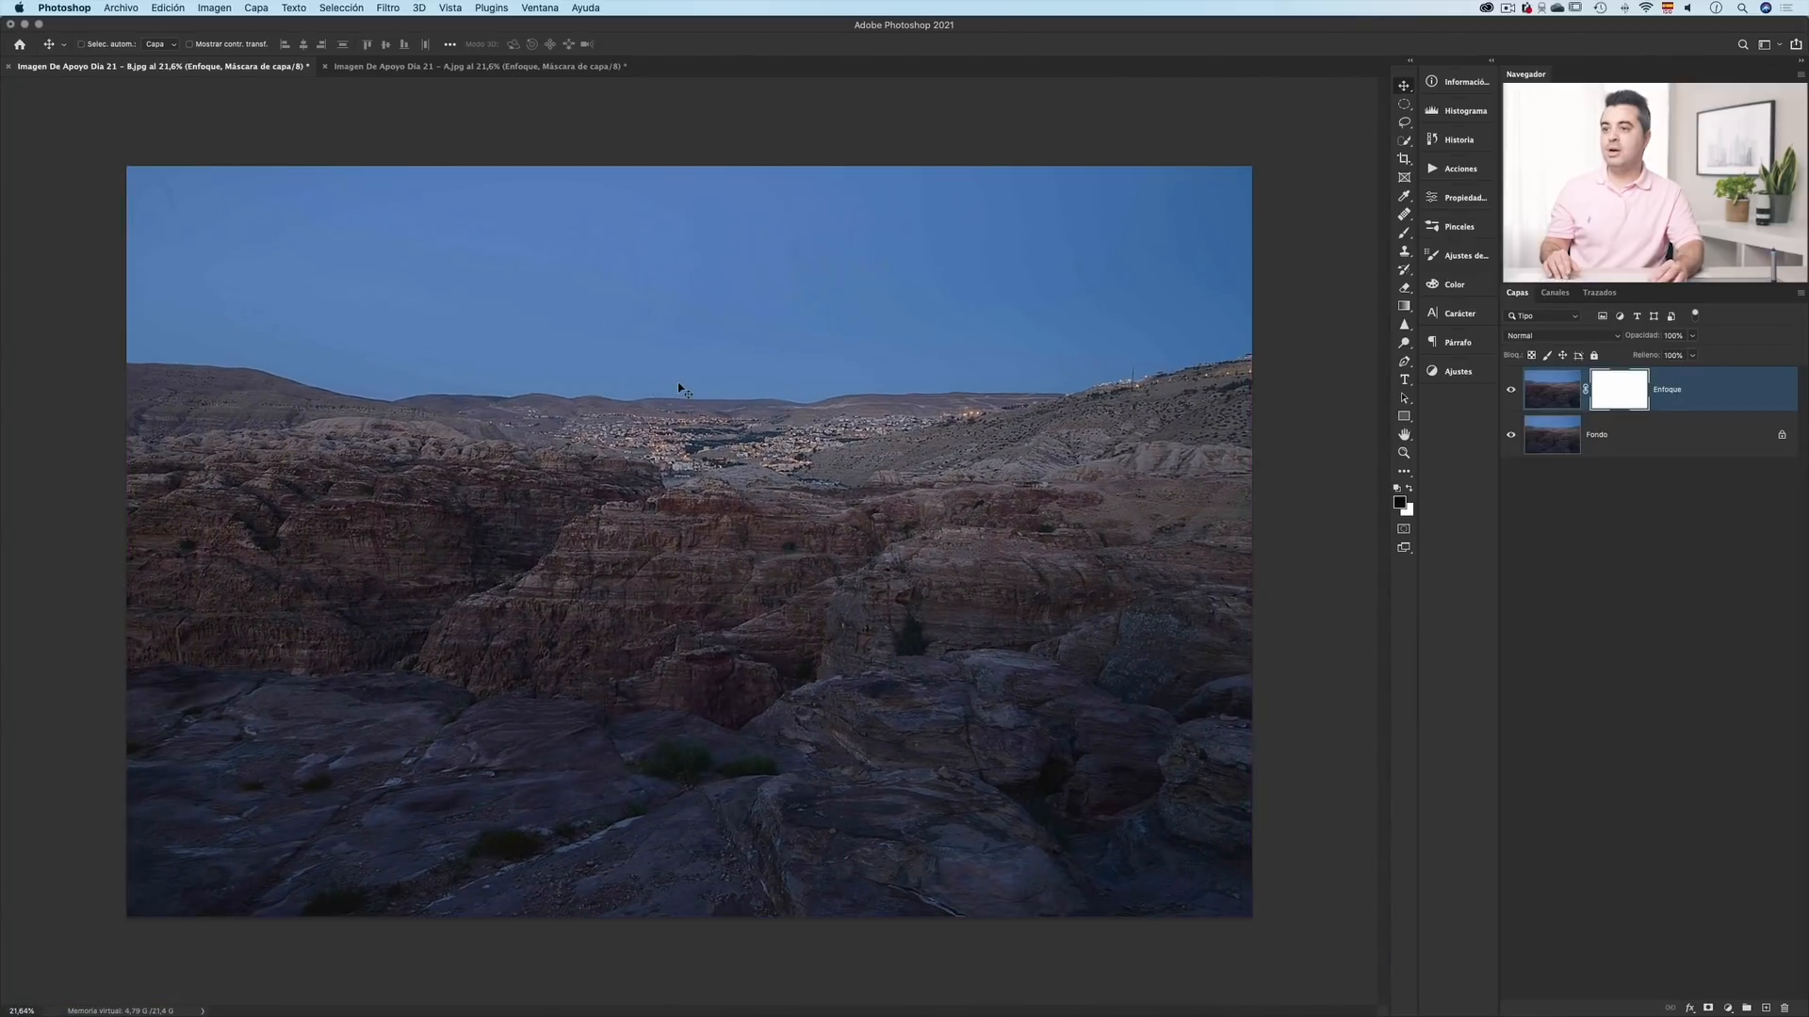
- Select the whole sky down to the horizon with an enlarged Quick Selection brush, working on the Enfoque layer's image
click(1551, 389)
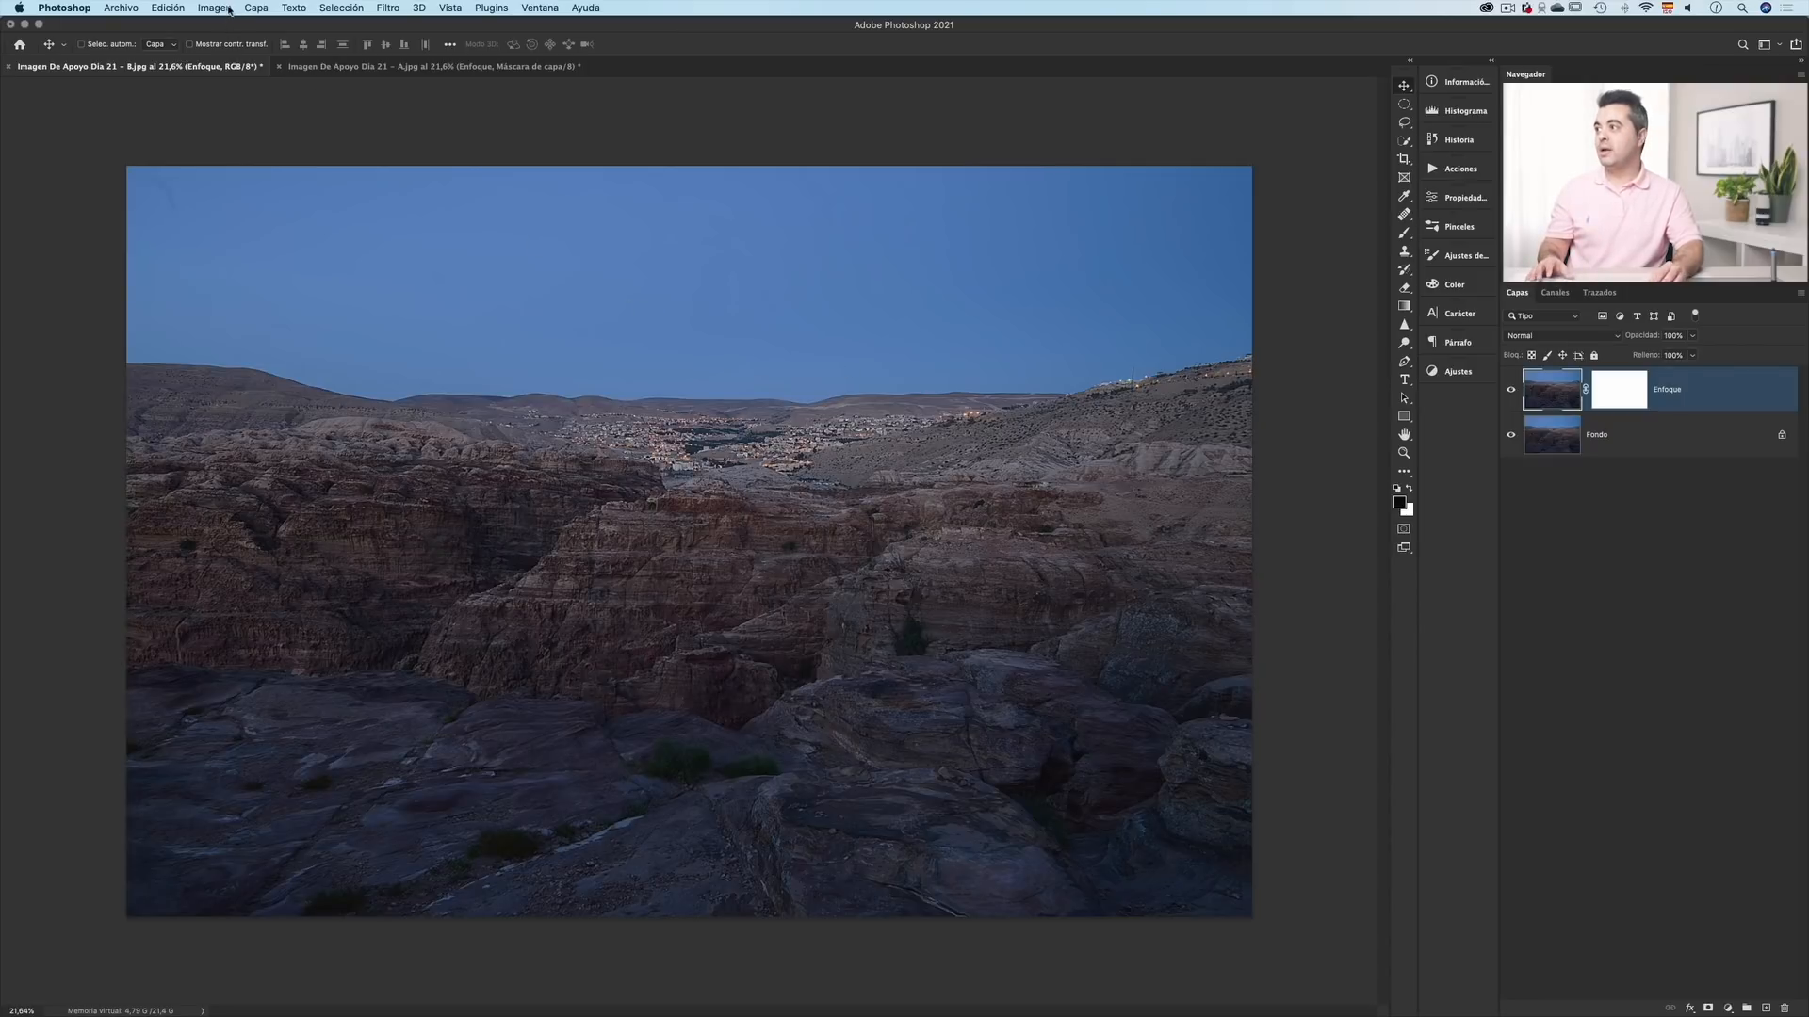
click(337, 9)
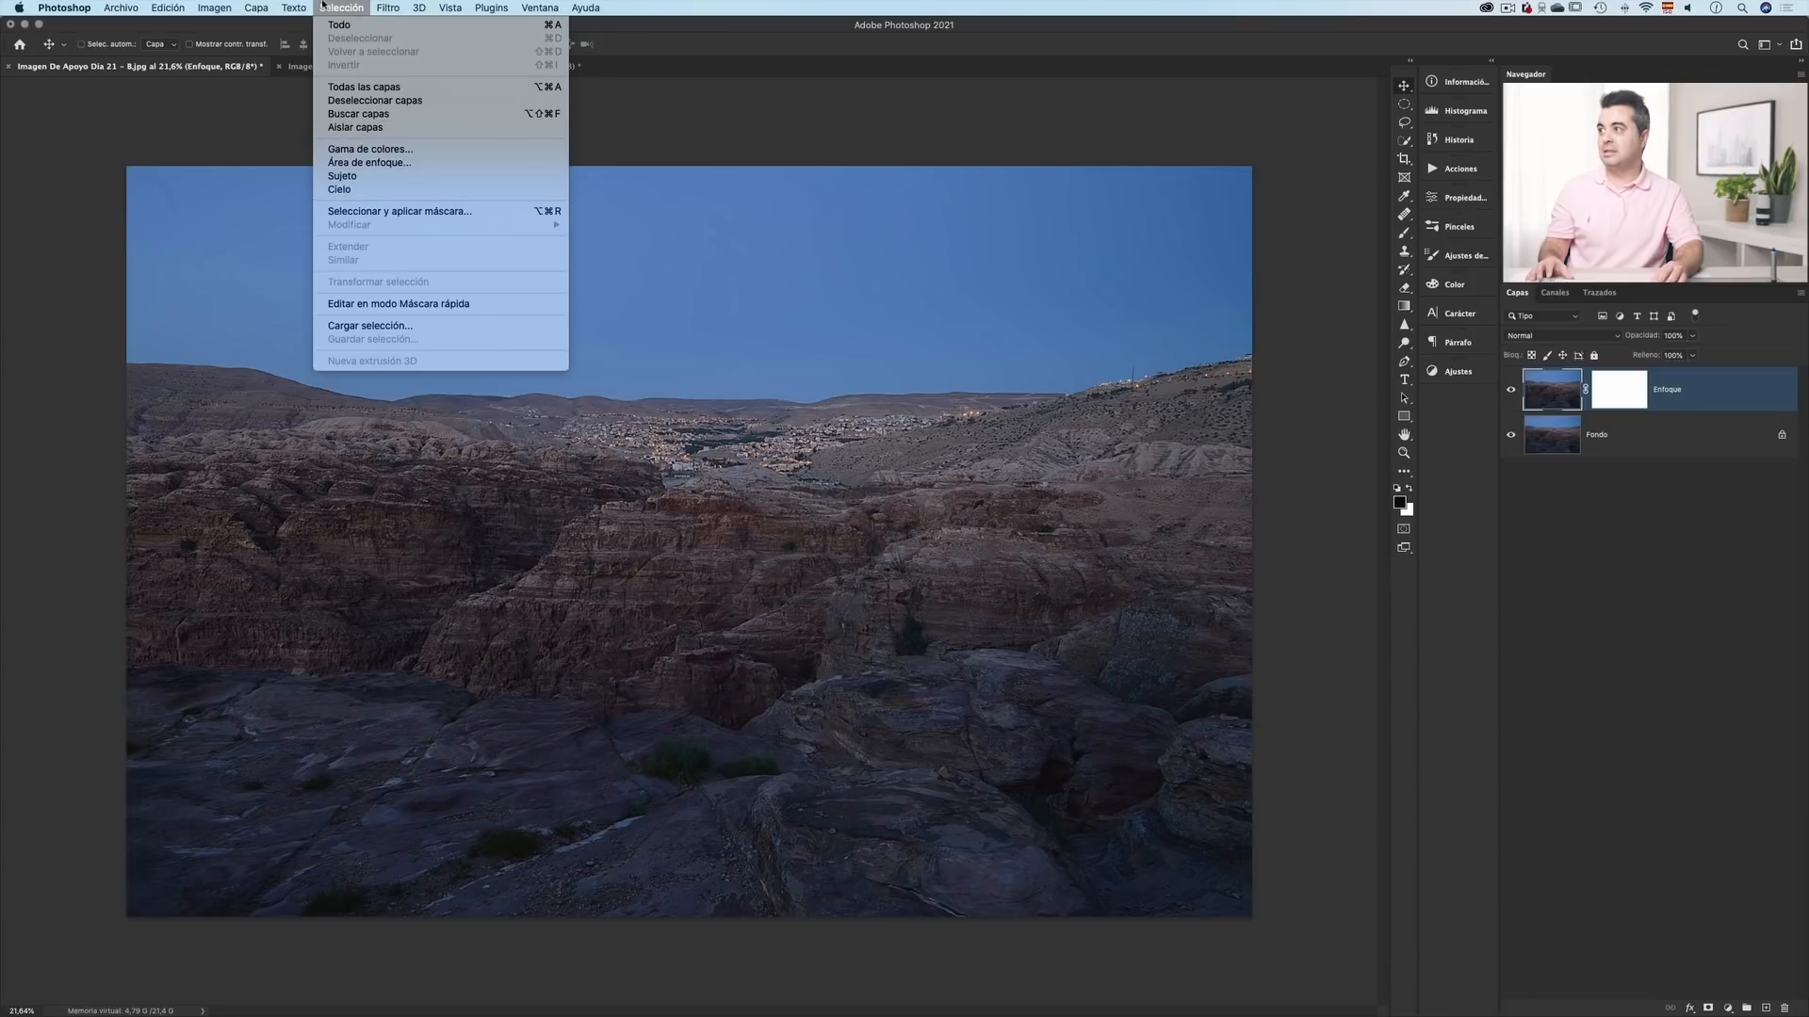
click(750, 63)
key(w)
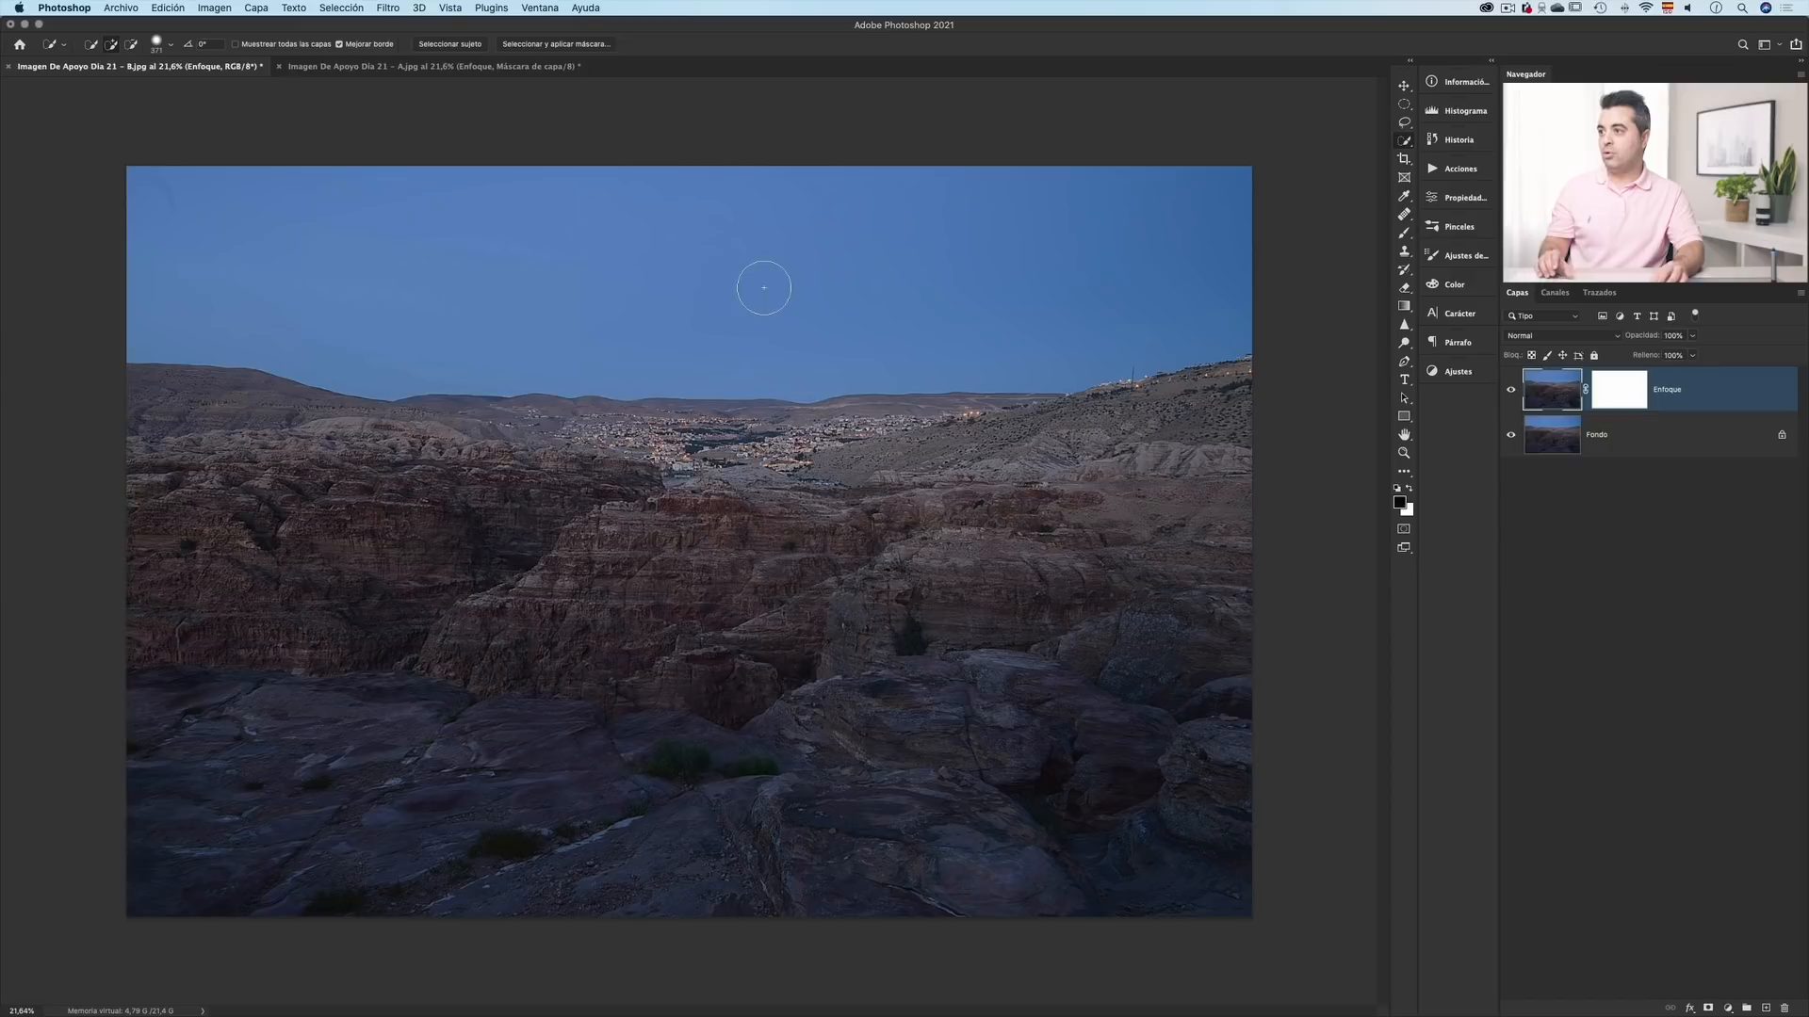
ctrl+alt+drag(726, 299, 810, 295)
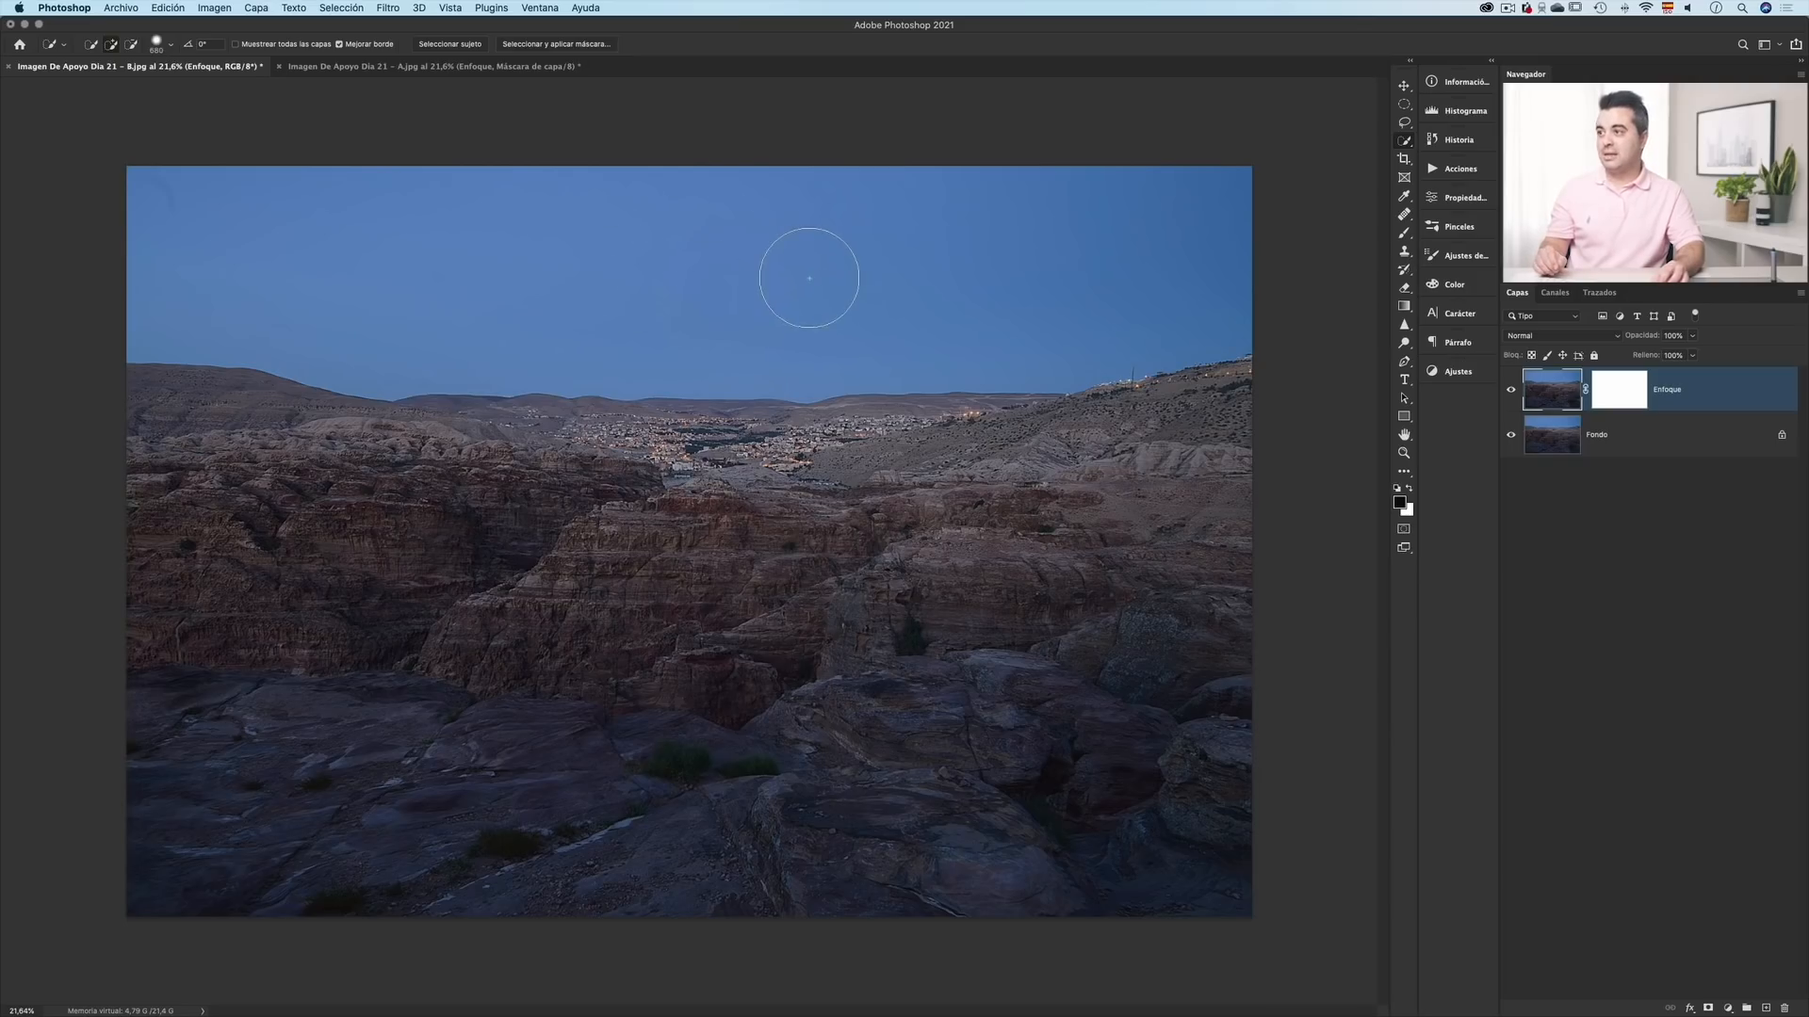
mouse_move(616, 271)
mouse_down()
mouse_move(808, 273)
mouse_move(395, 256)
mouse_up()
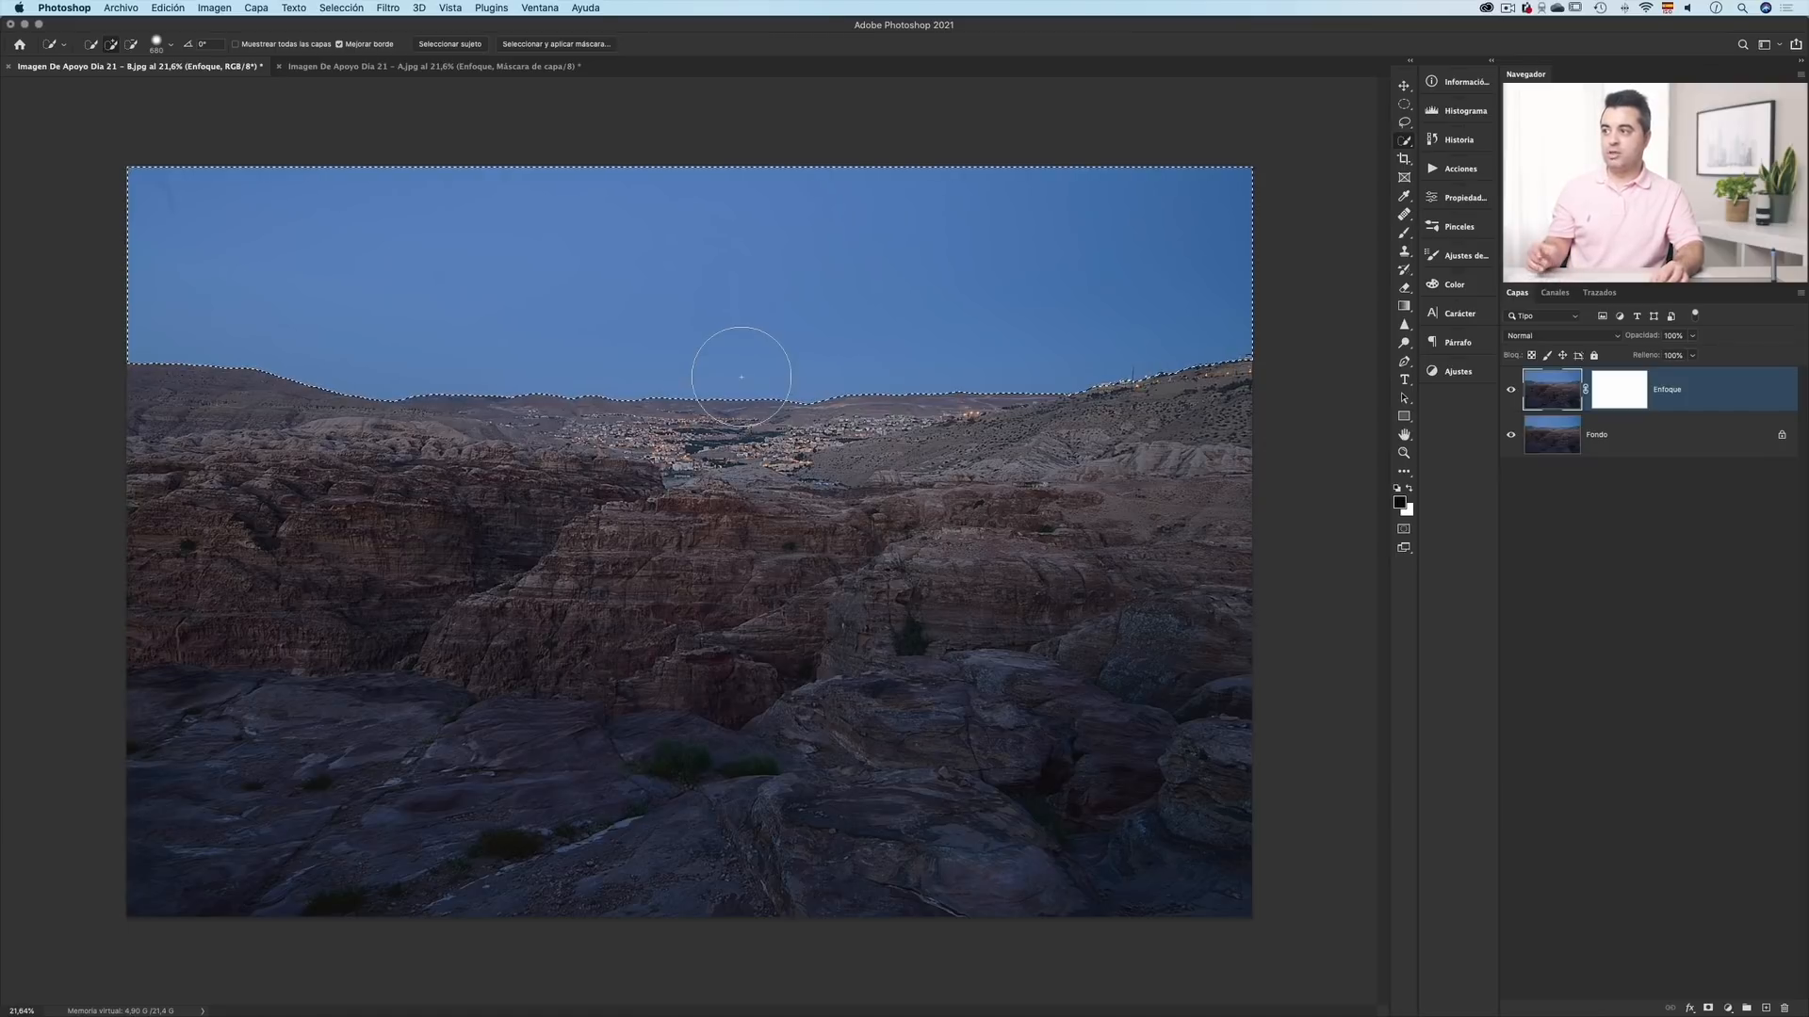
click(341, 7)
click(725, 44)
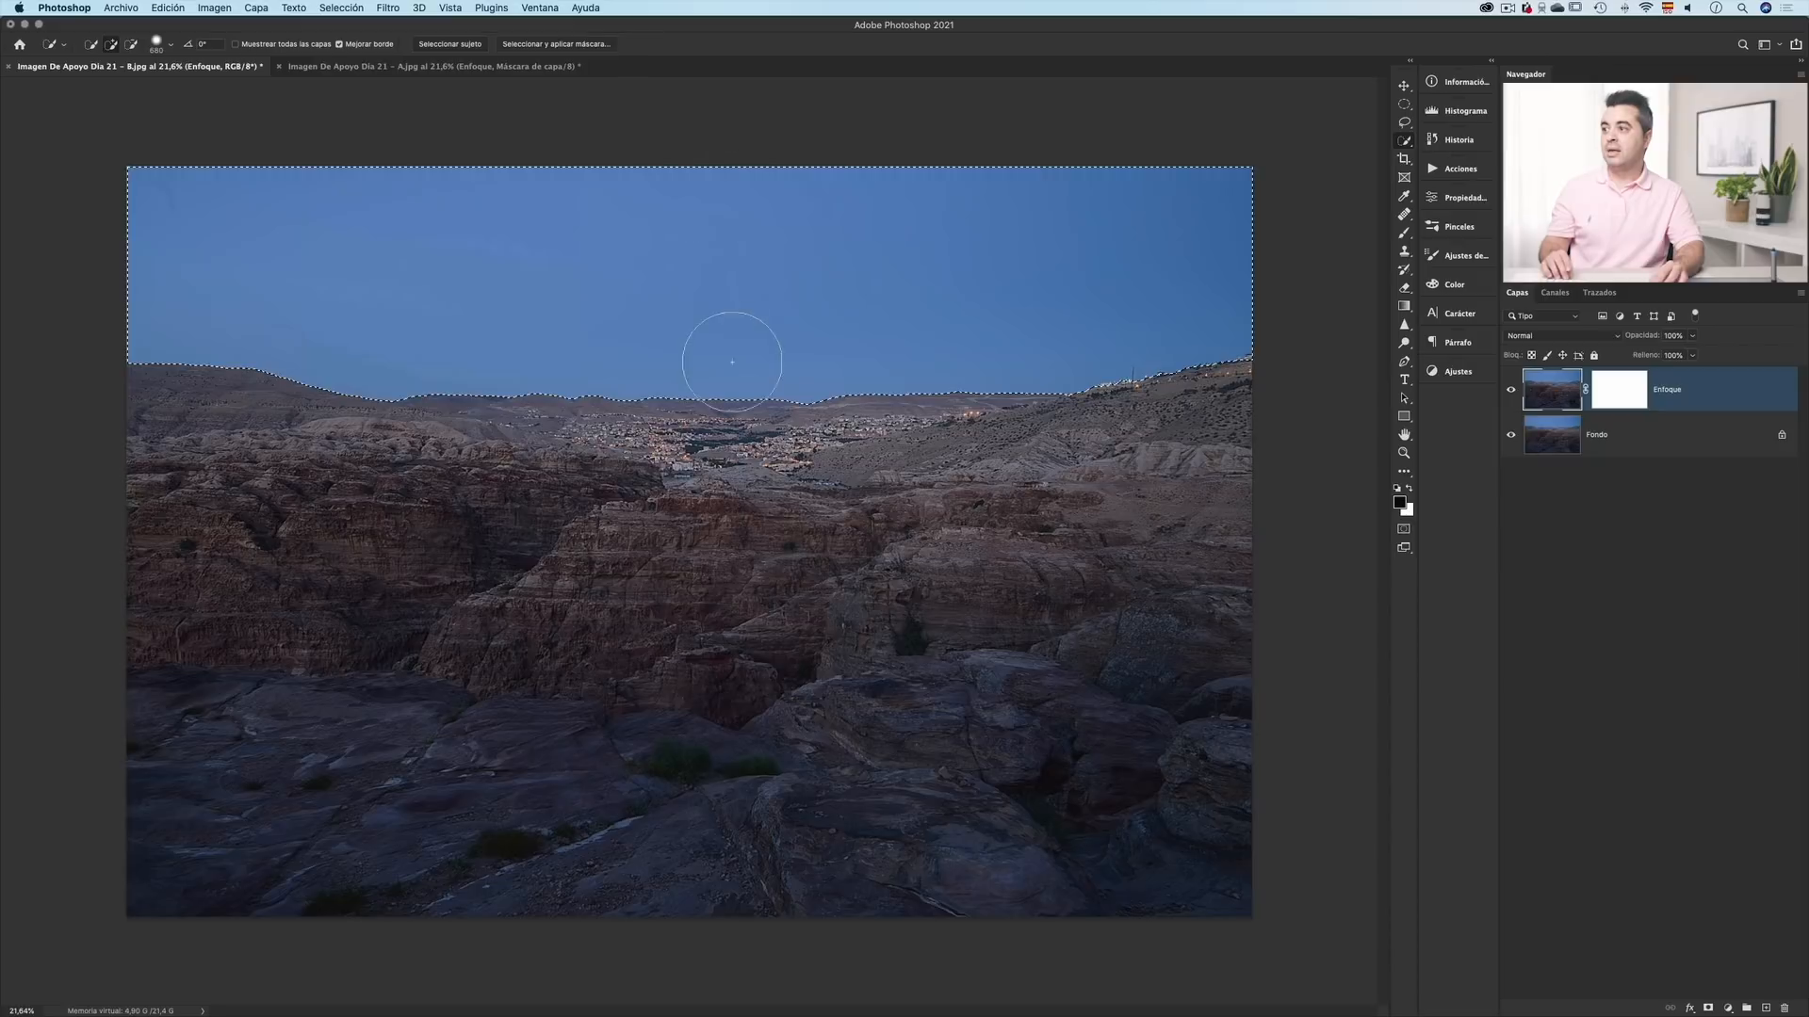
- Check the sky selection's edge along the horizon and expand the selection by 5 pixels
key(super+d)
drag(716, 387, 792, 384)
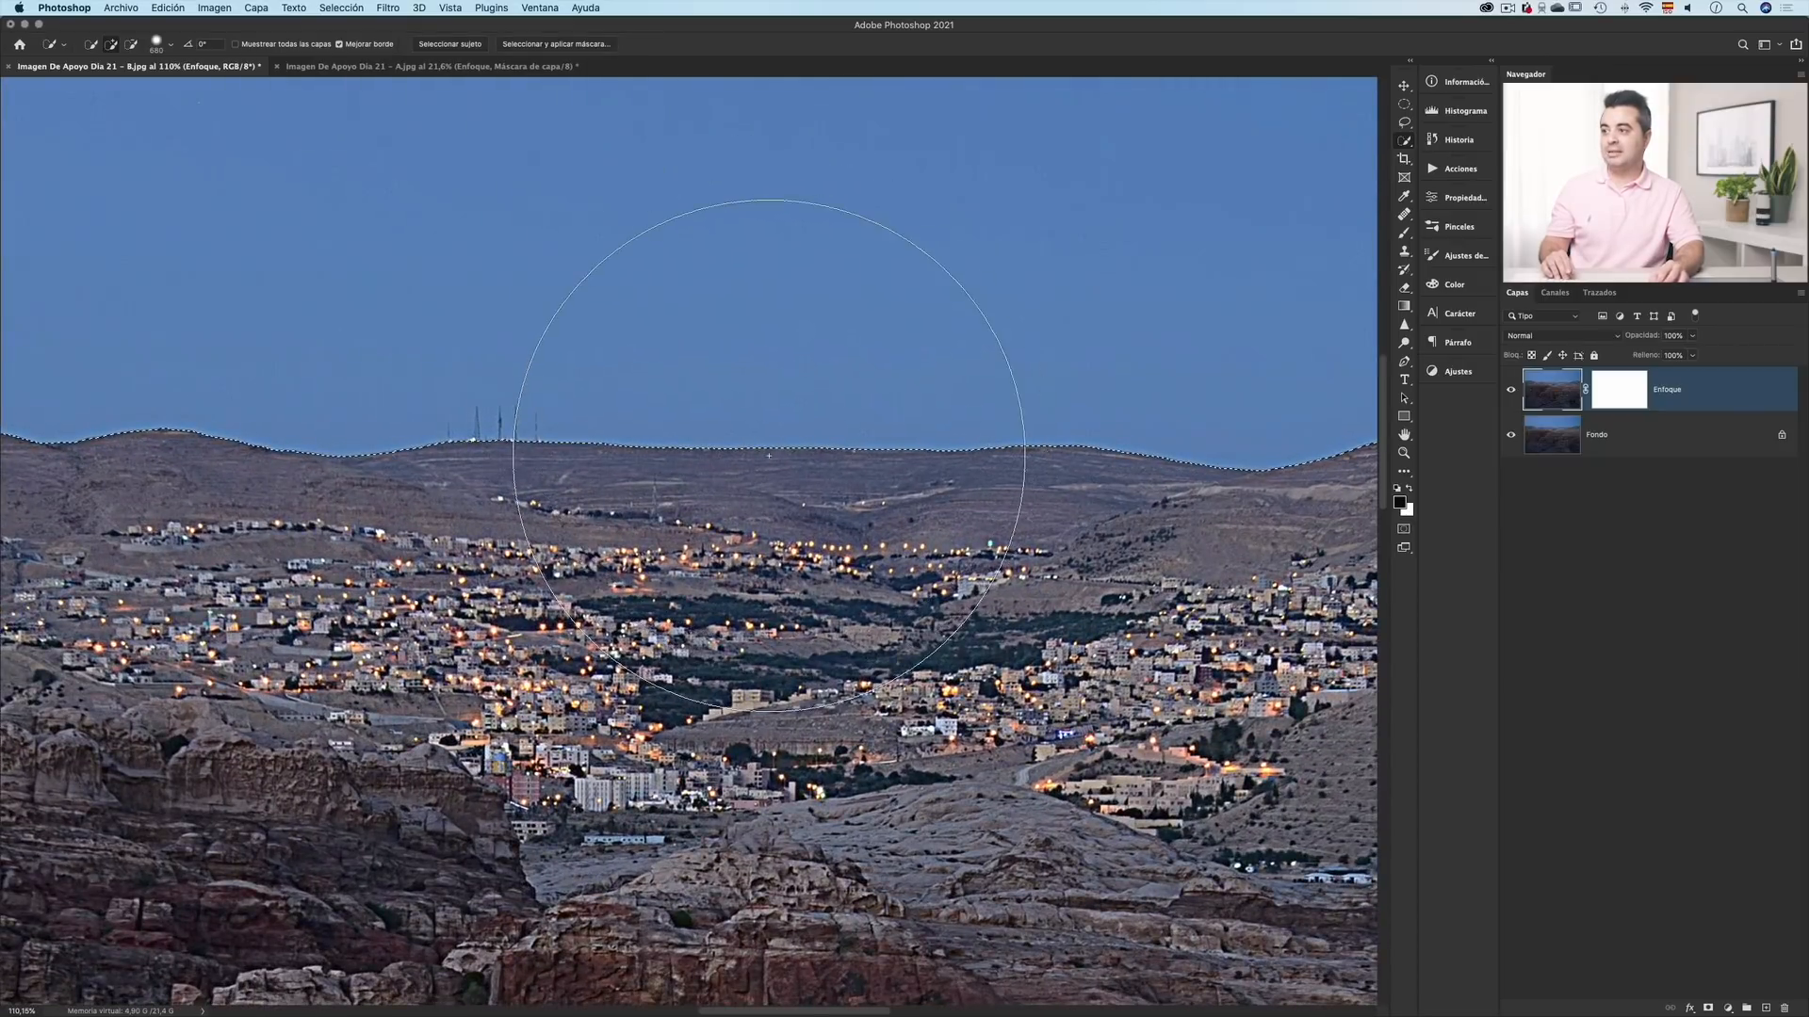
drag(767, 453, 834, 456)
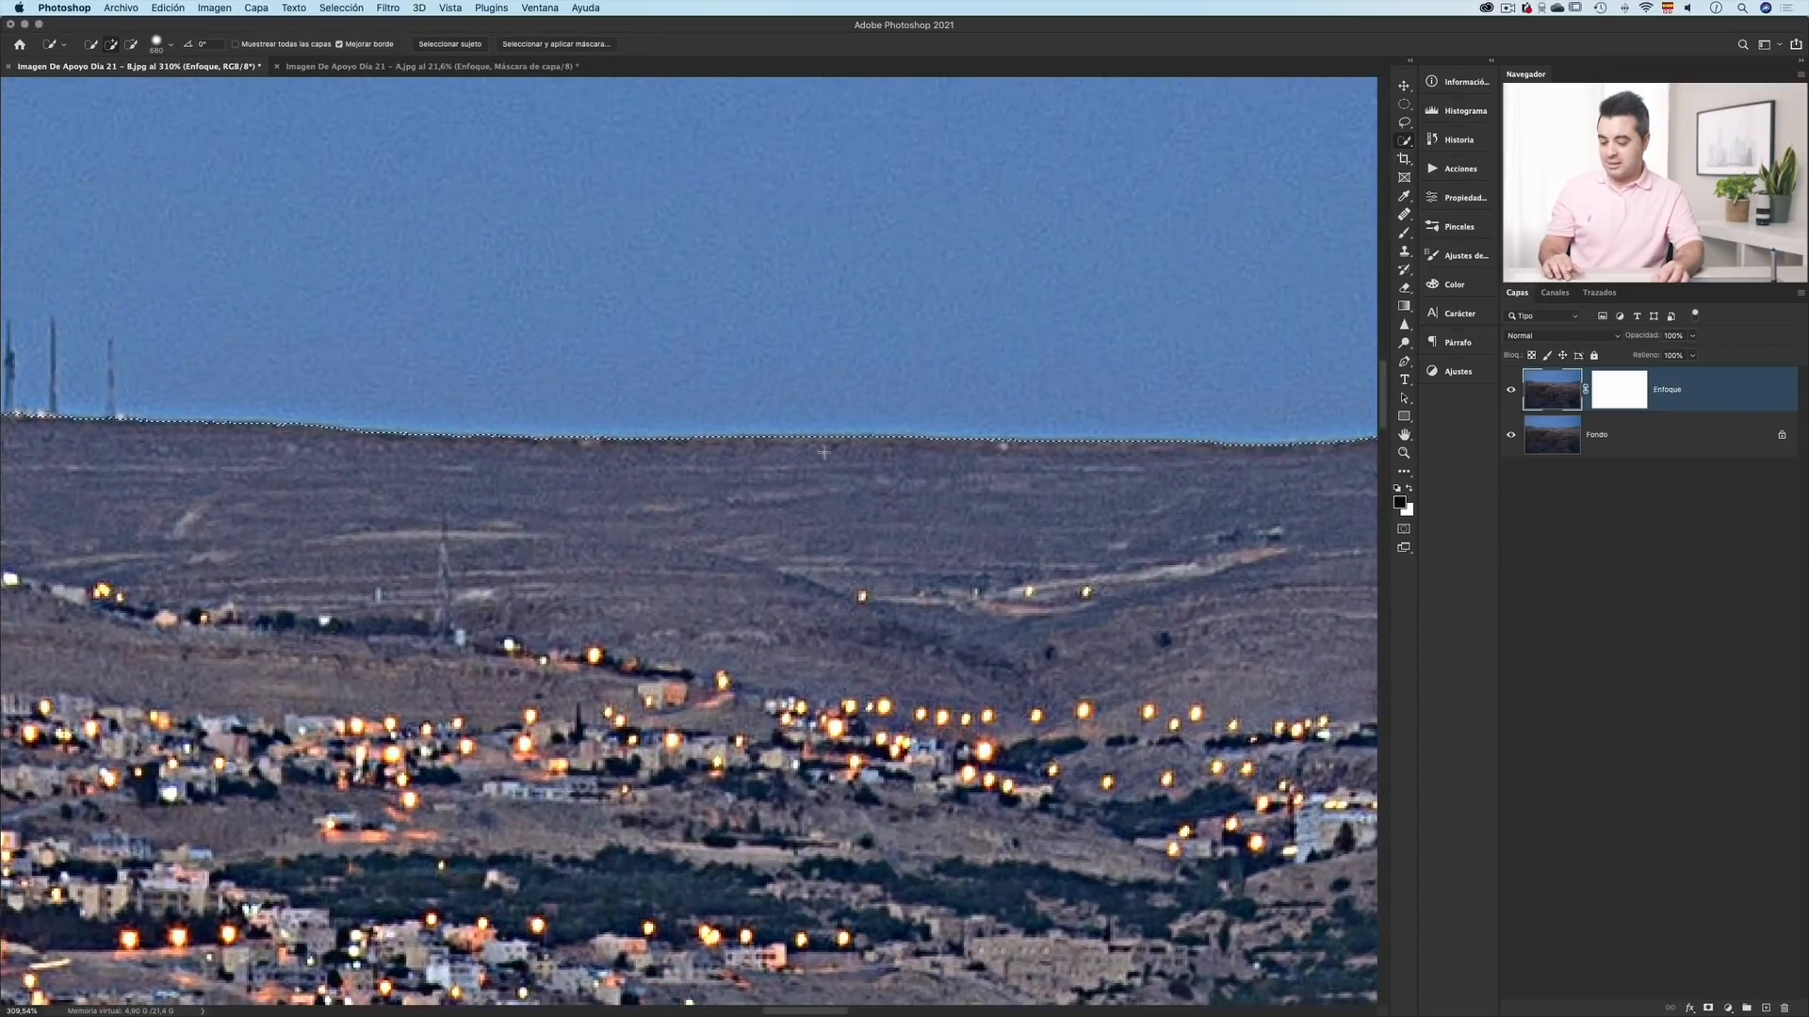
key(v)
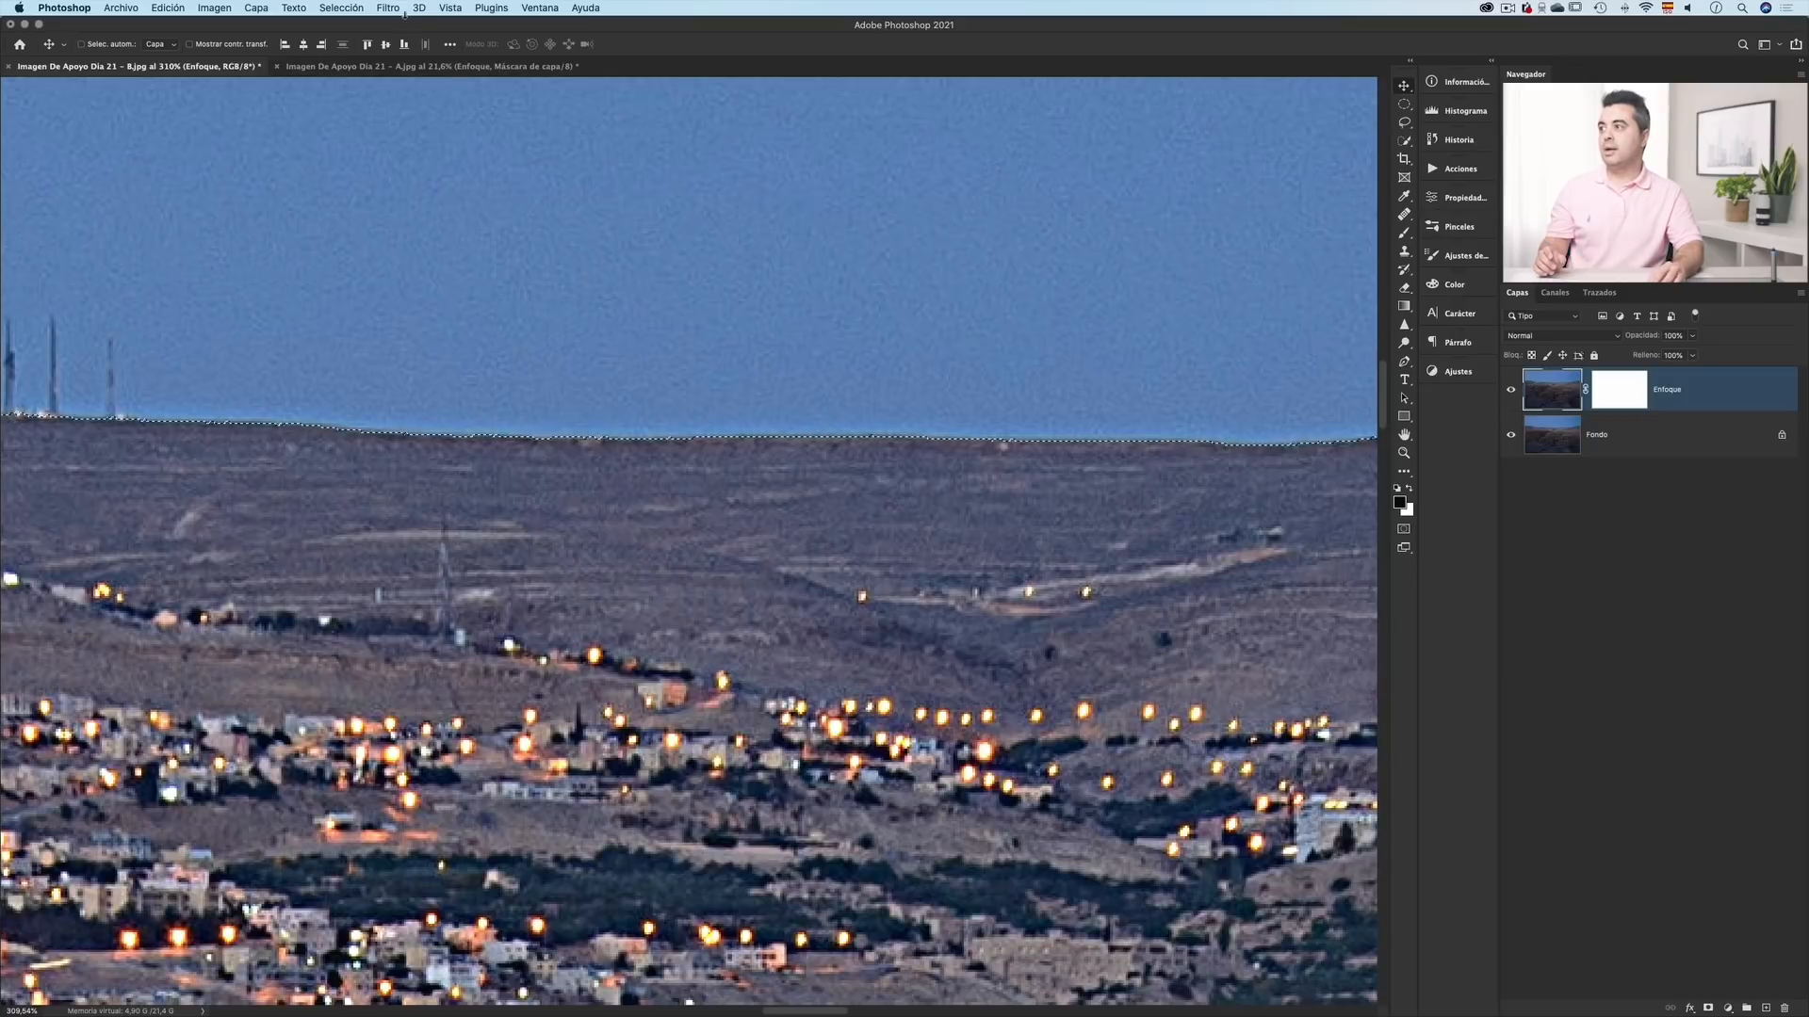
click(339, 8)
mouse_move(528, 224)
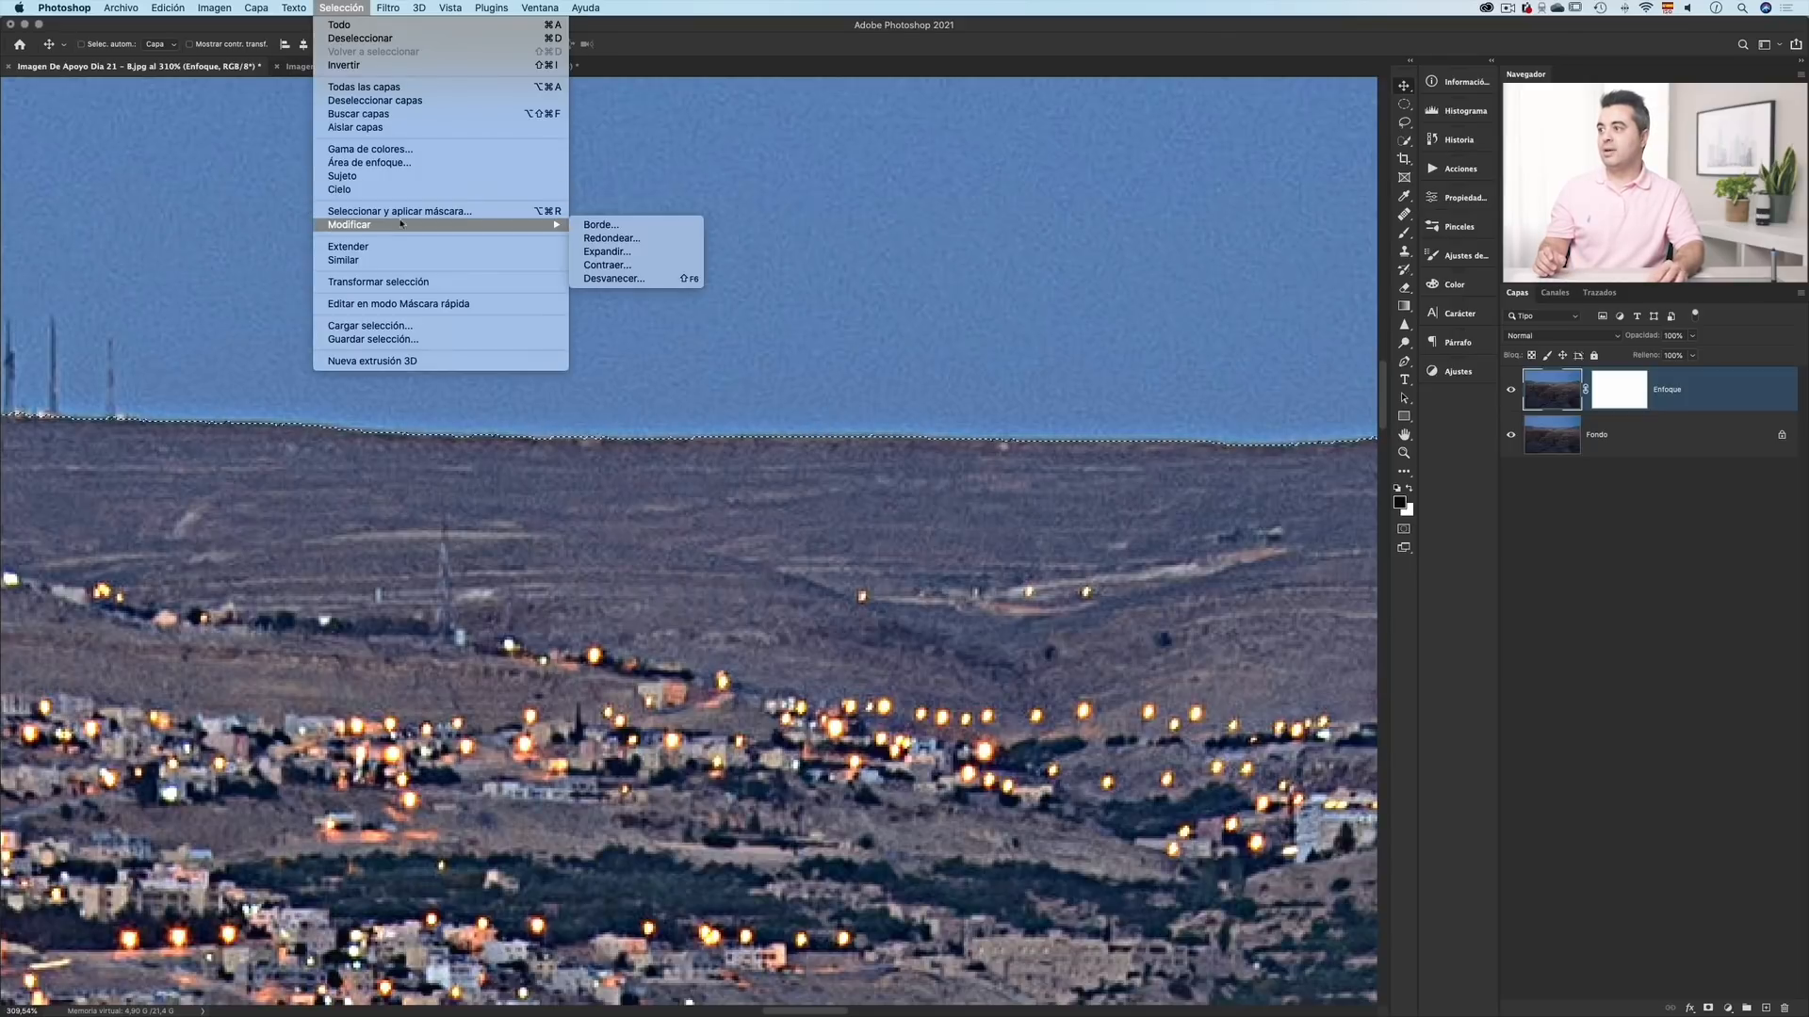
click(624, 253)
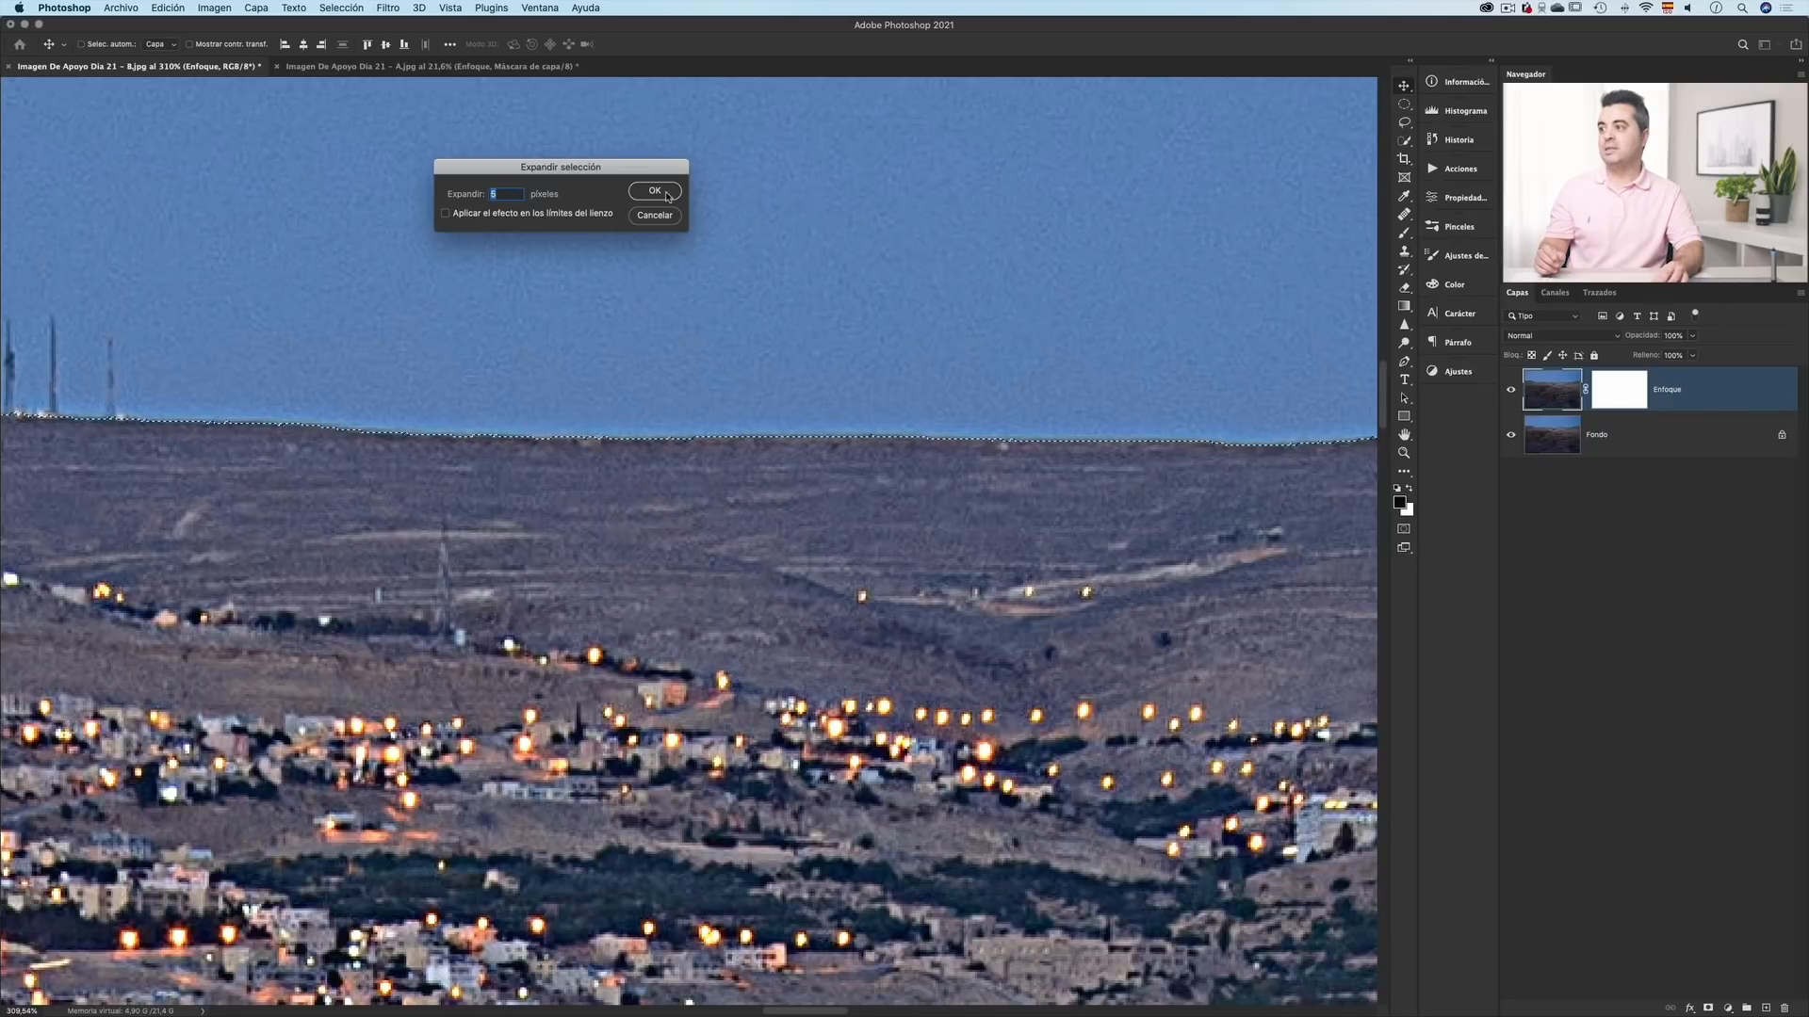
click(667, 194)
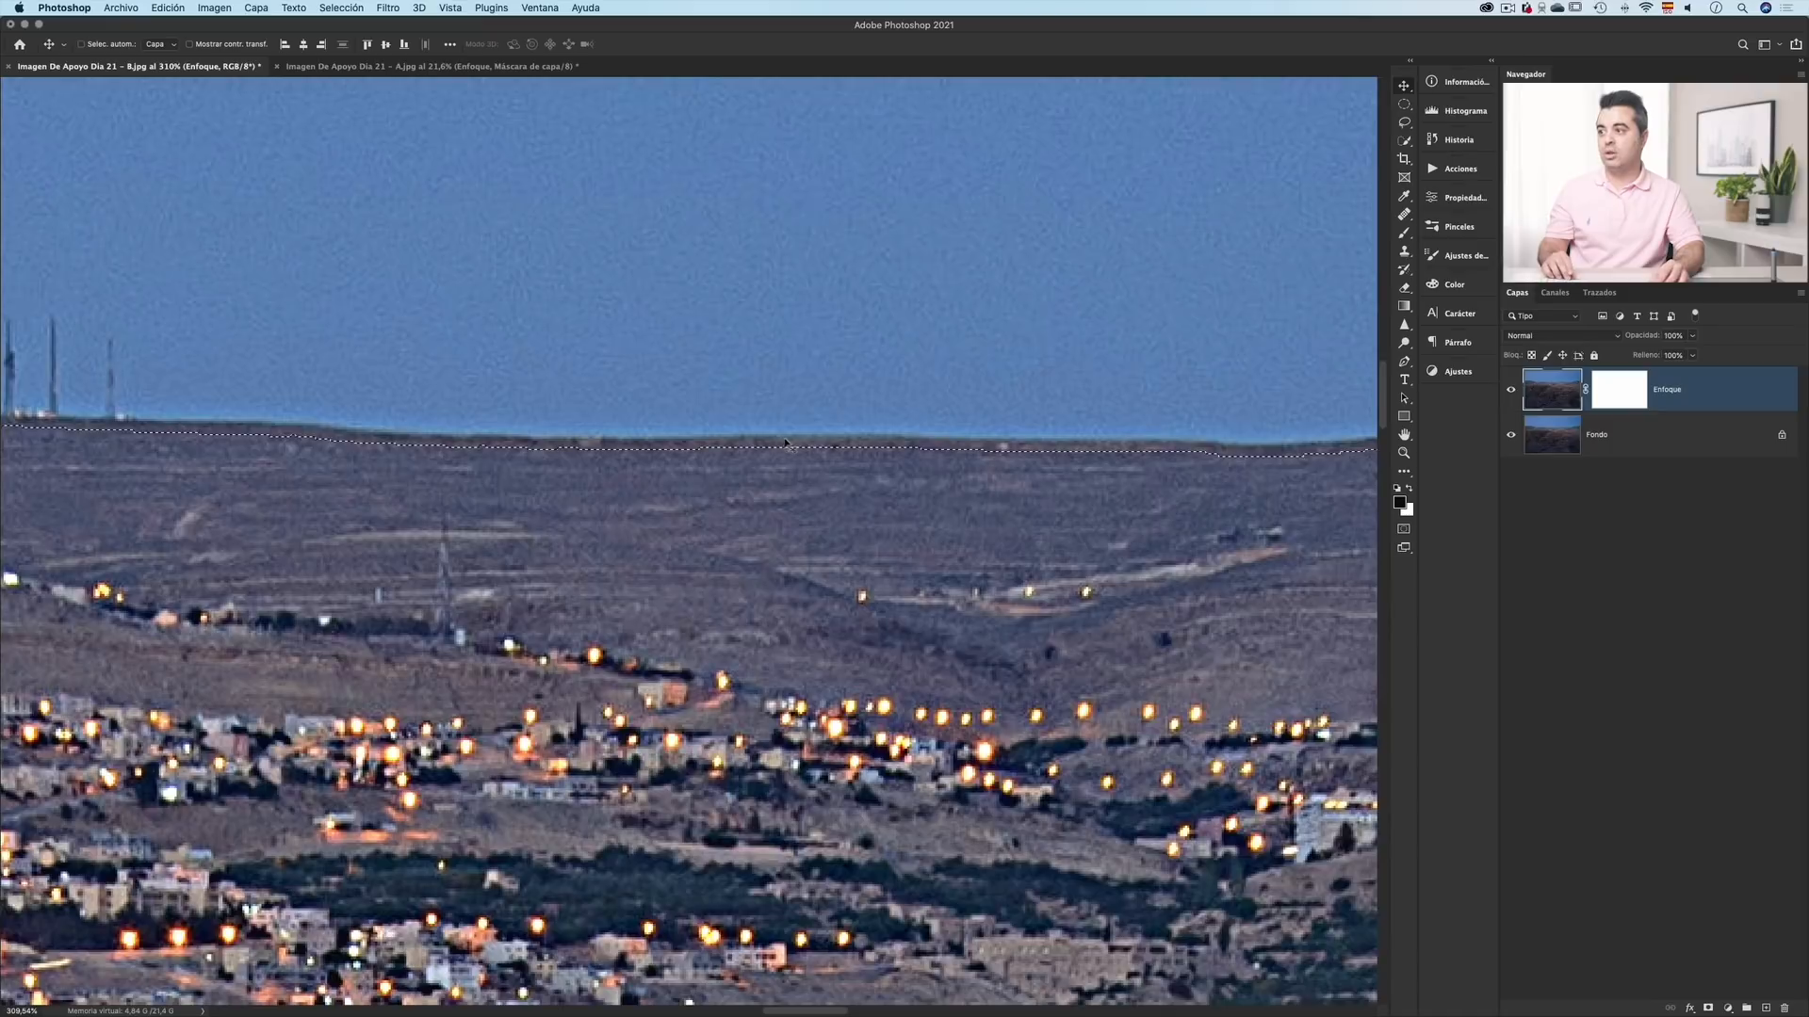
- Fill the selected sky with black on the Enfoque layer's mask
key(super+space)
key(super+space)
drag(755, 434, 637, 440)
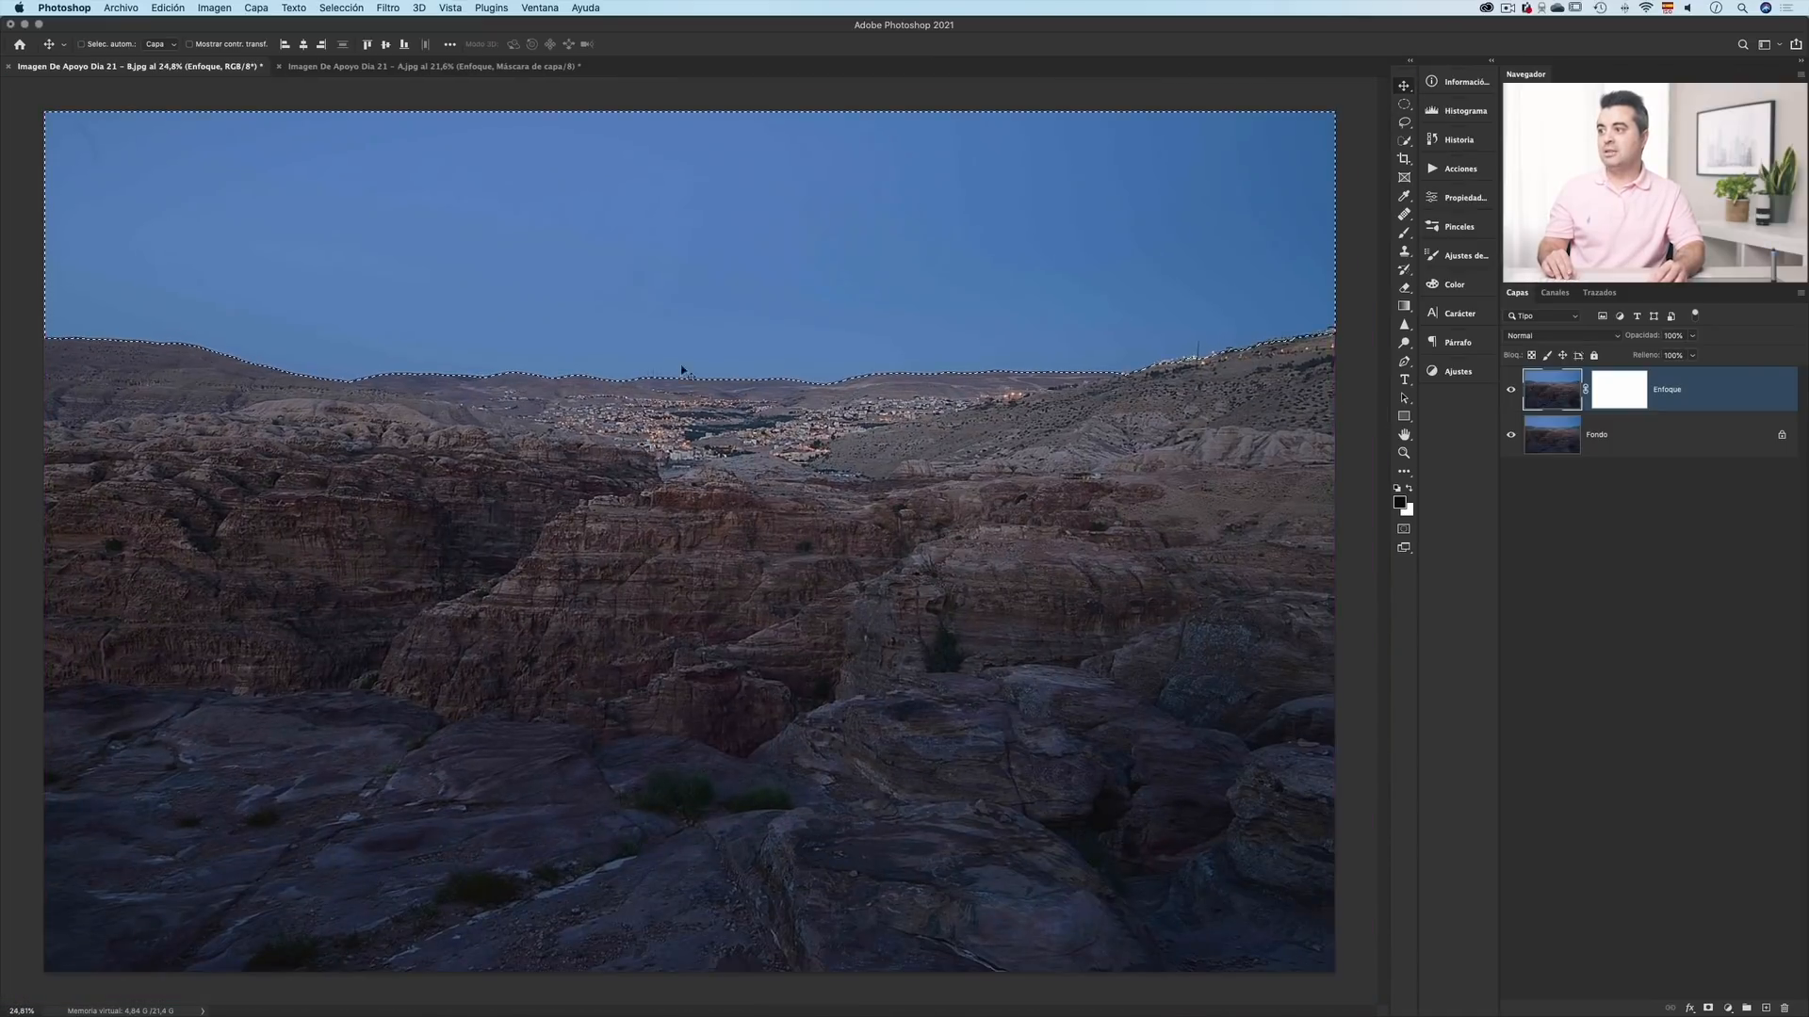
click(1609, 396)
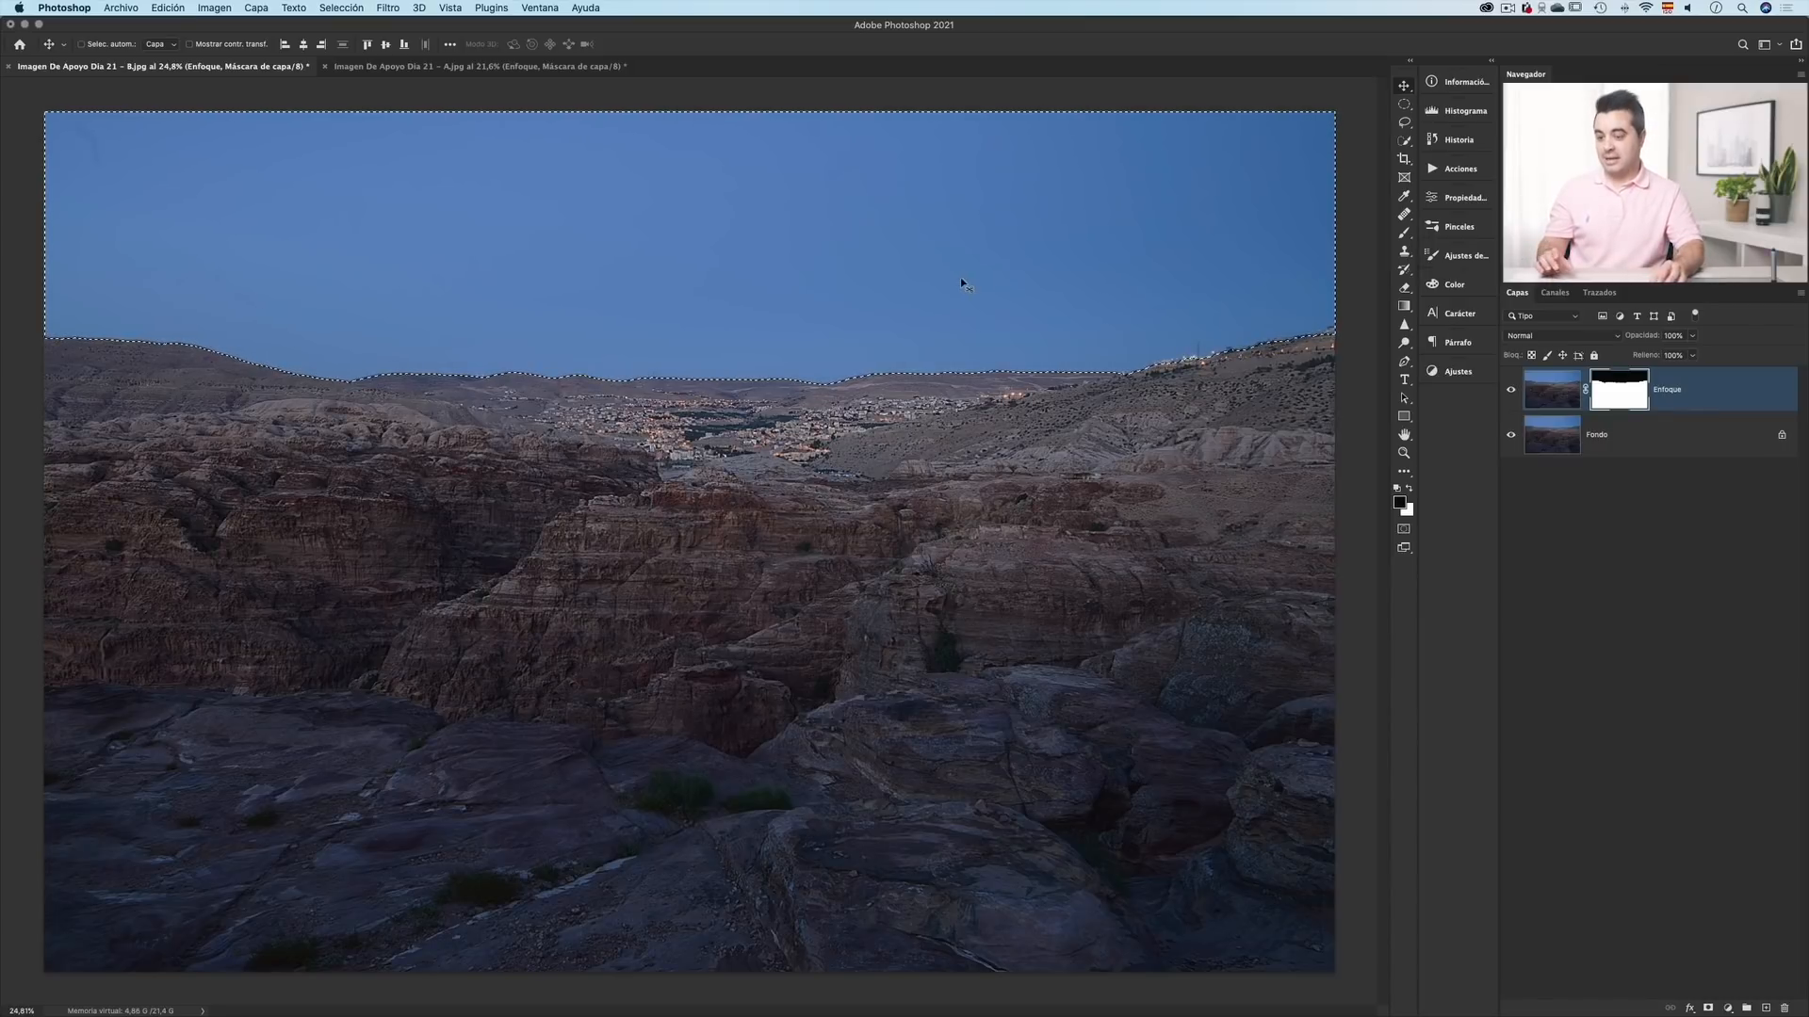
key(super+d)
key(super+space)
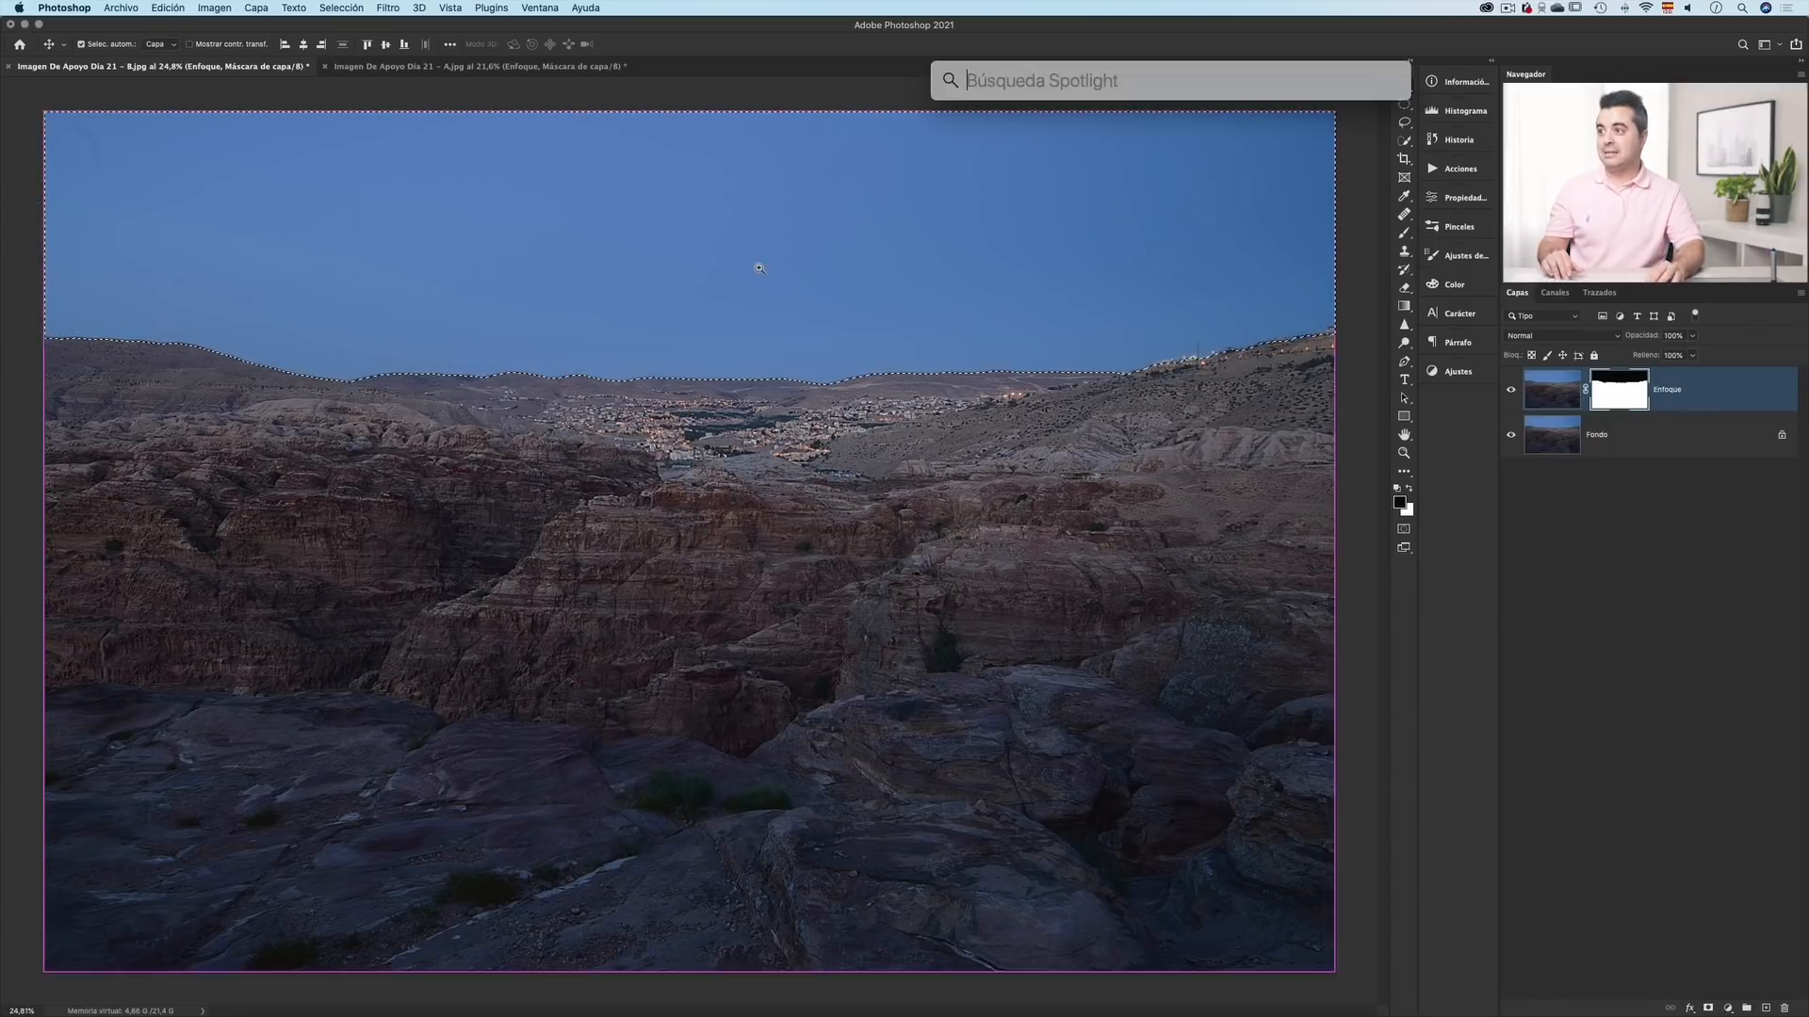
- Check the masked edge along the horizon up close and clear the sky selection
drag(757, 266, 724, 434)
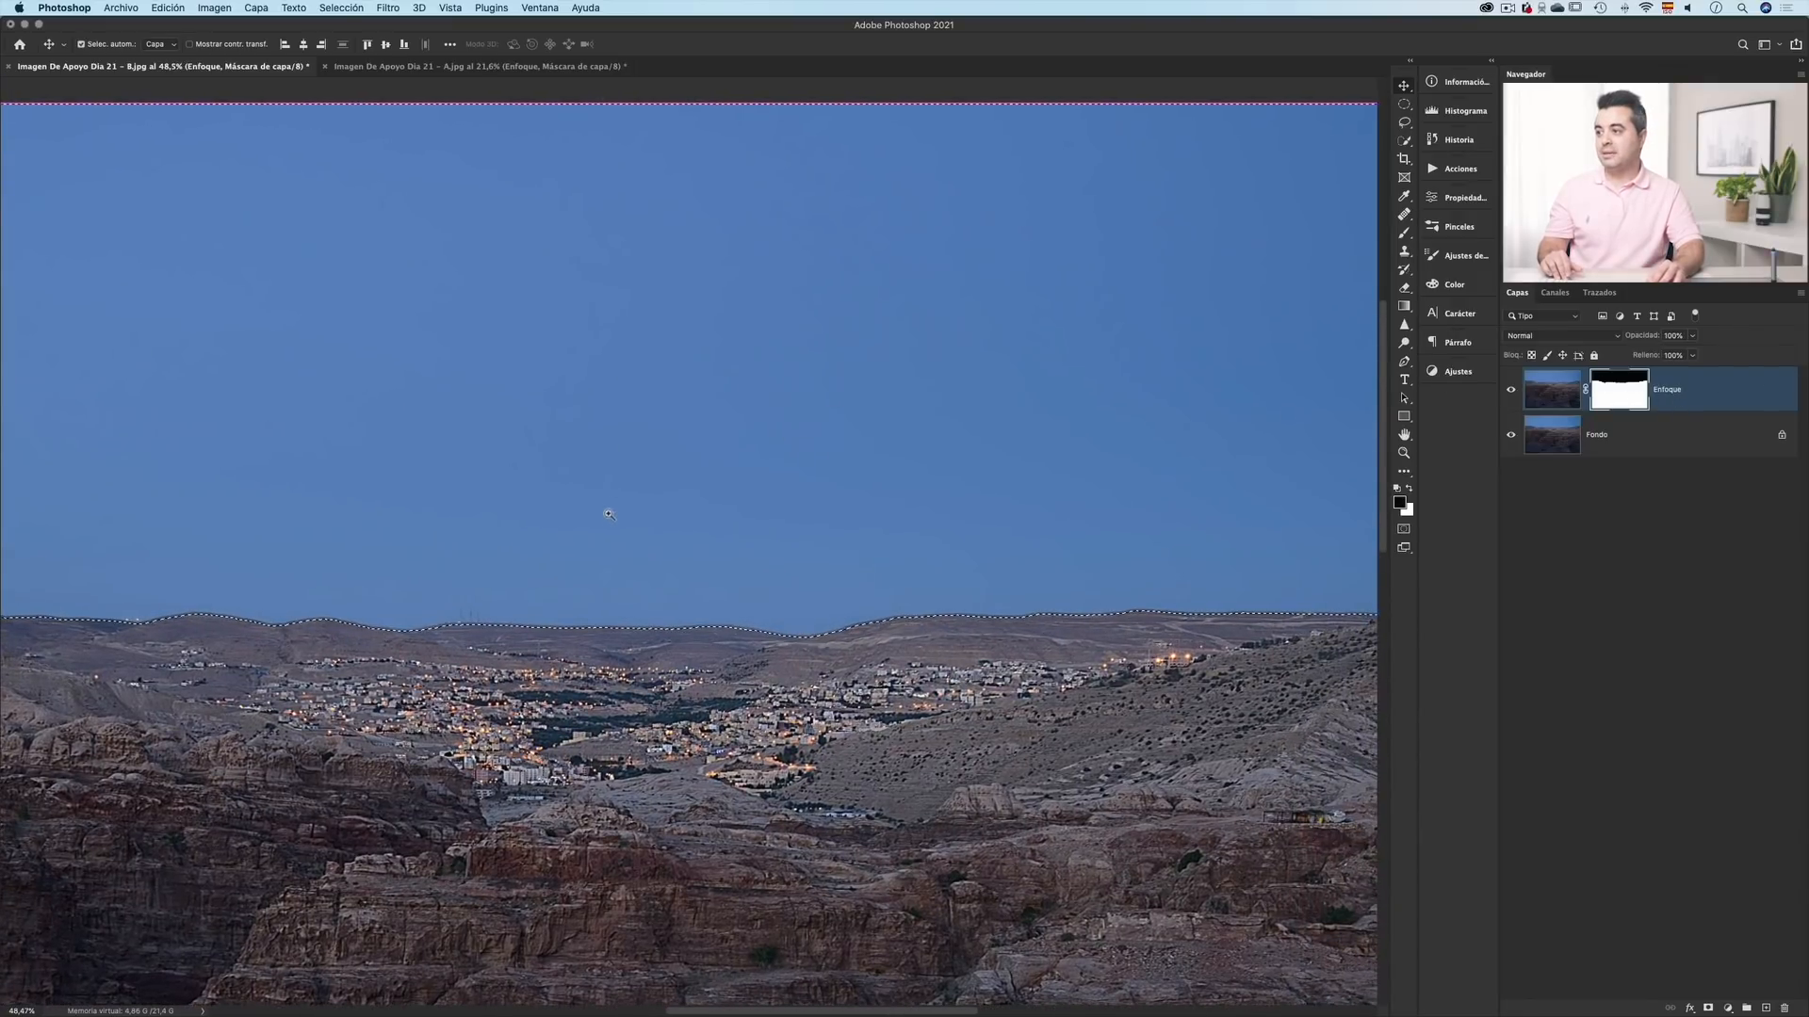
drag(554, 651, 684, 540)
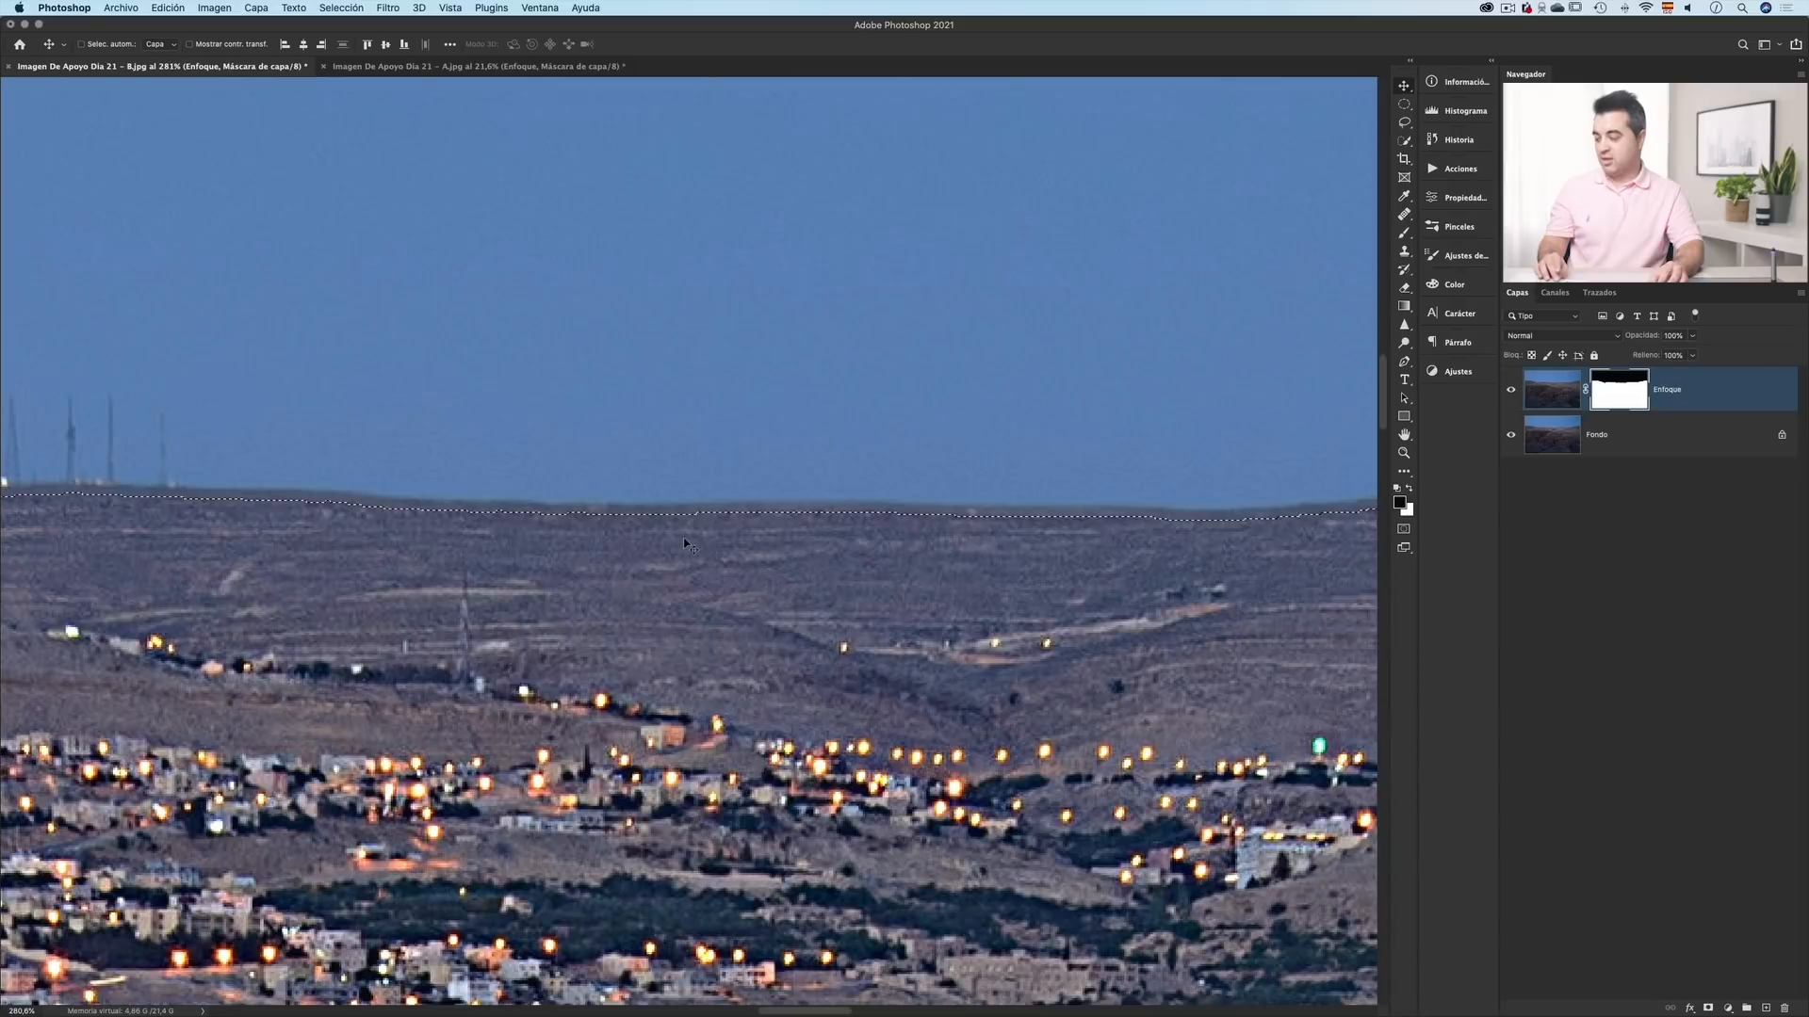
key(super+d)
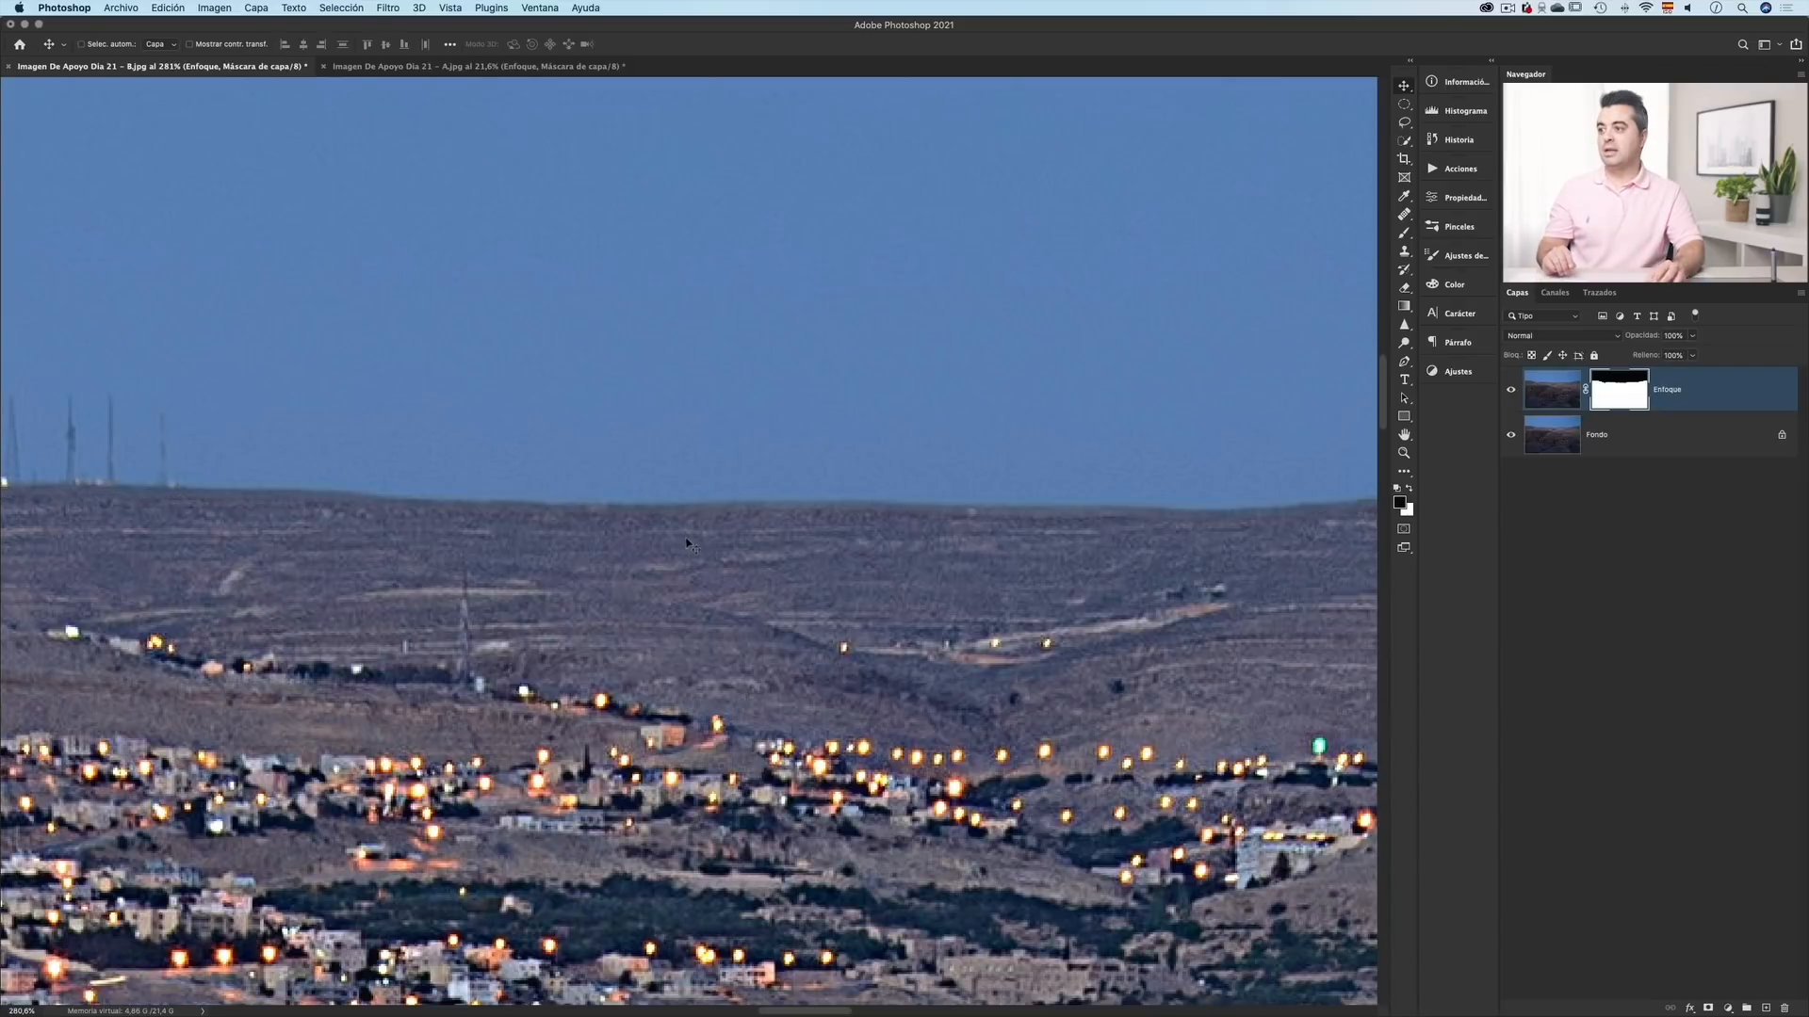
- Compare the hills and the horizon edge with the Enfoque layer hidden and shown
click(1510, 391)
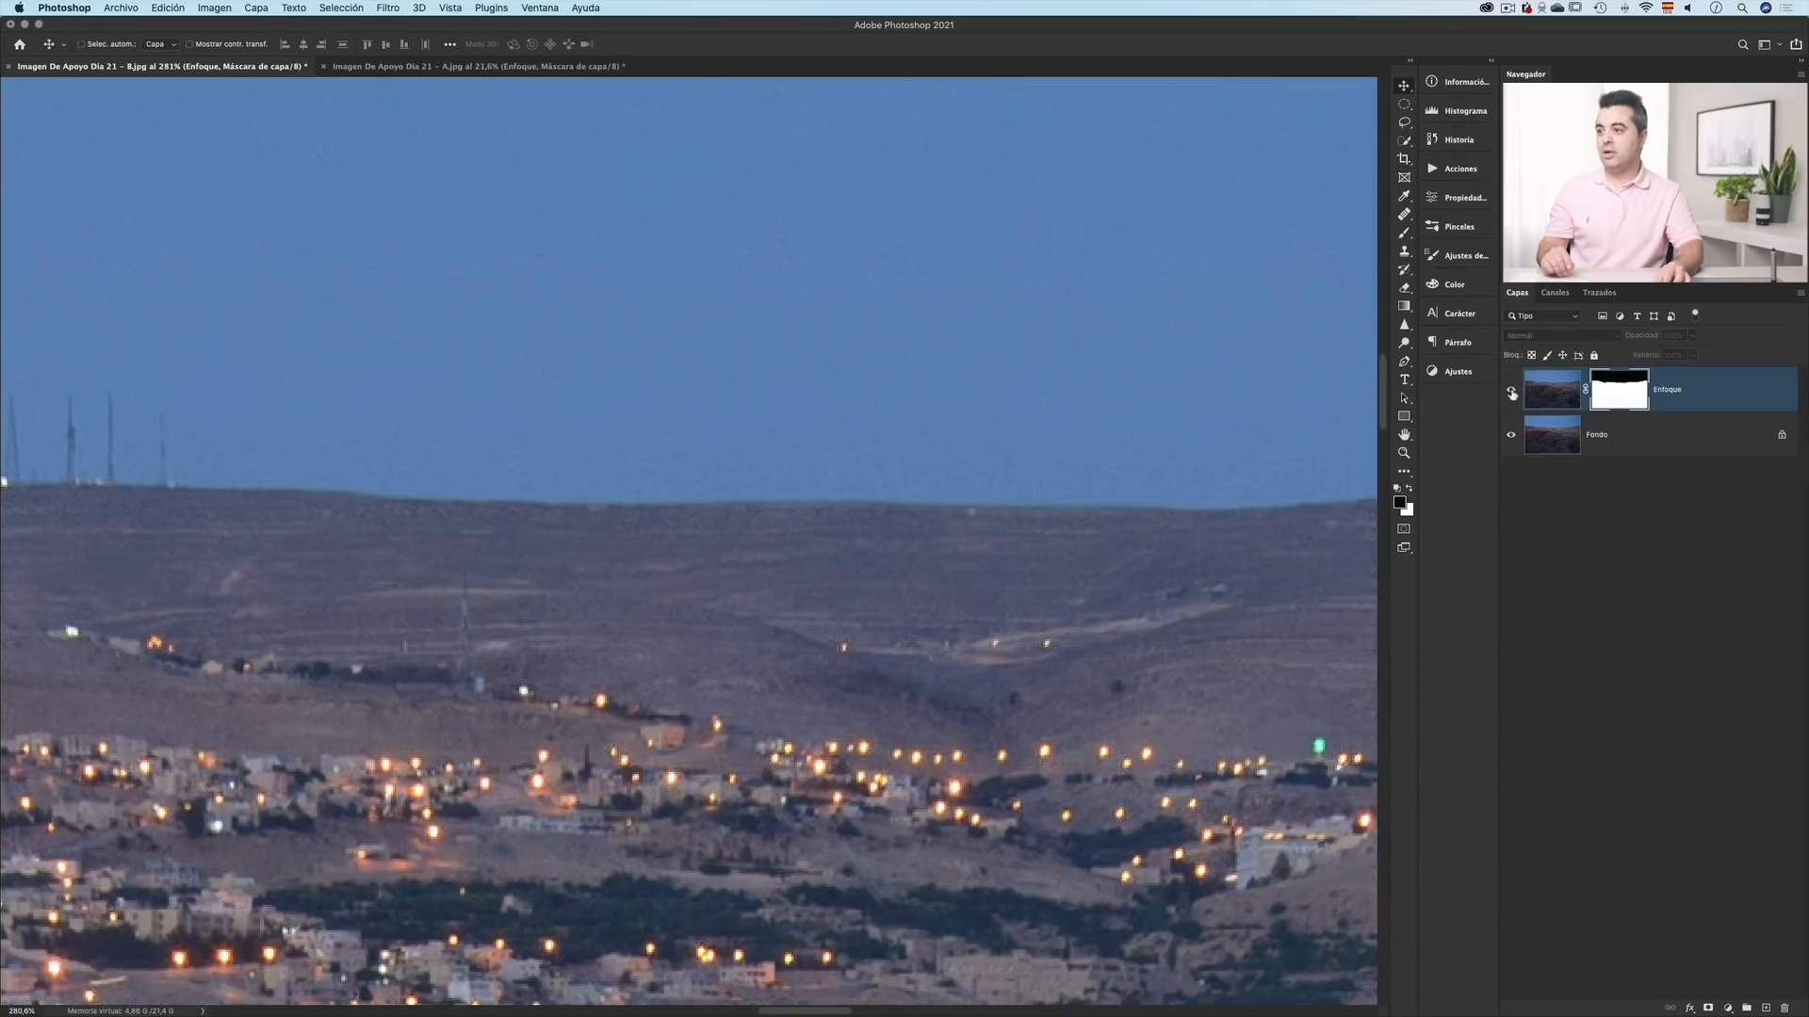
click(1512, 393)
click(1513, 394)
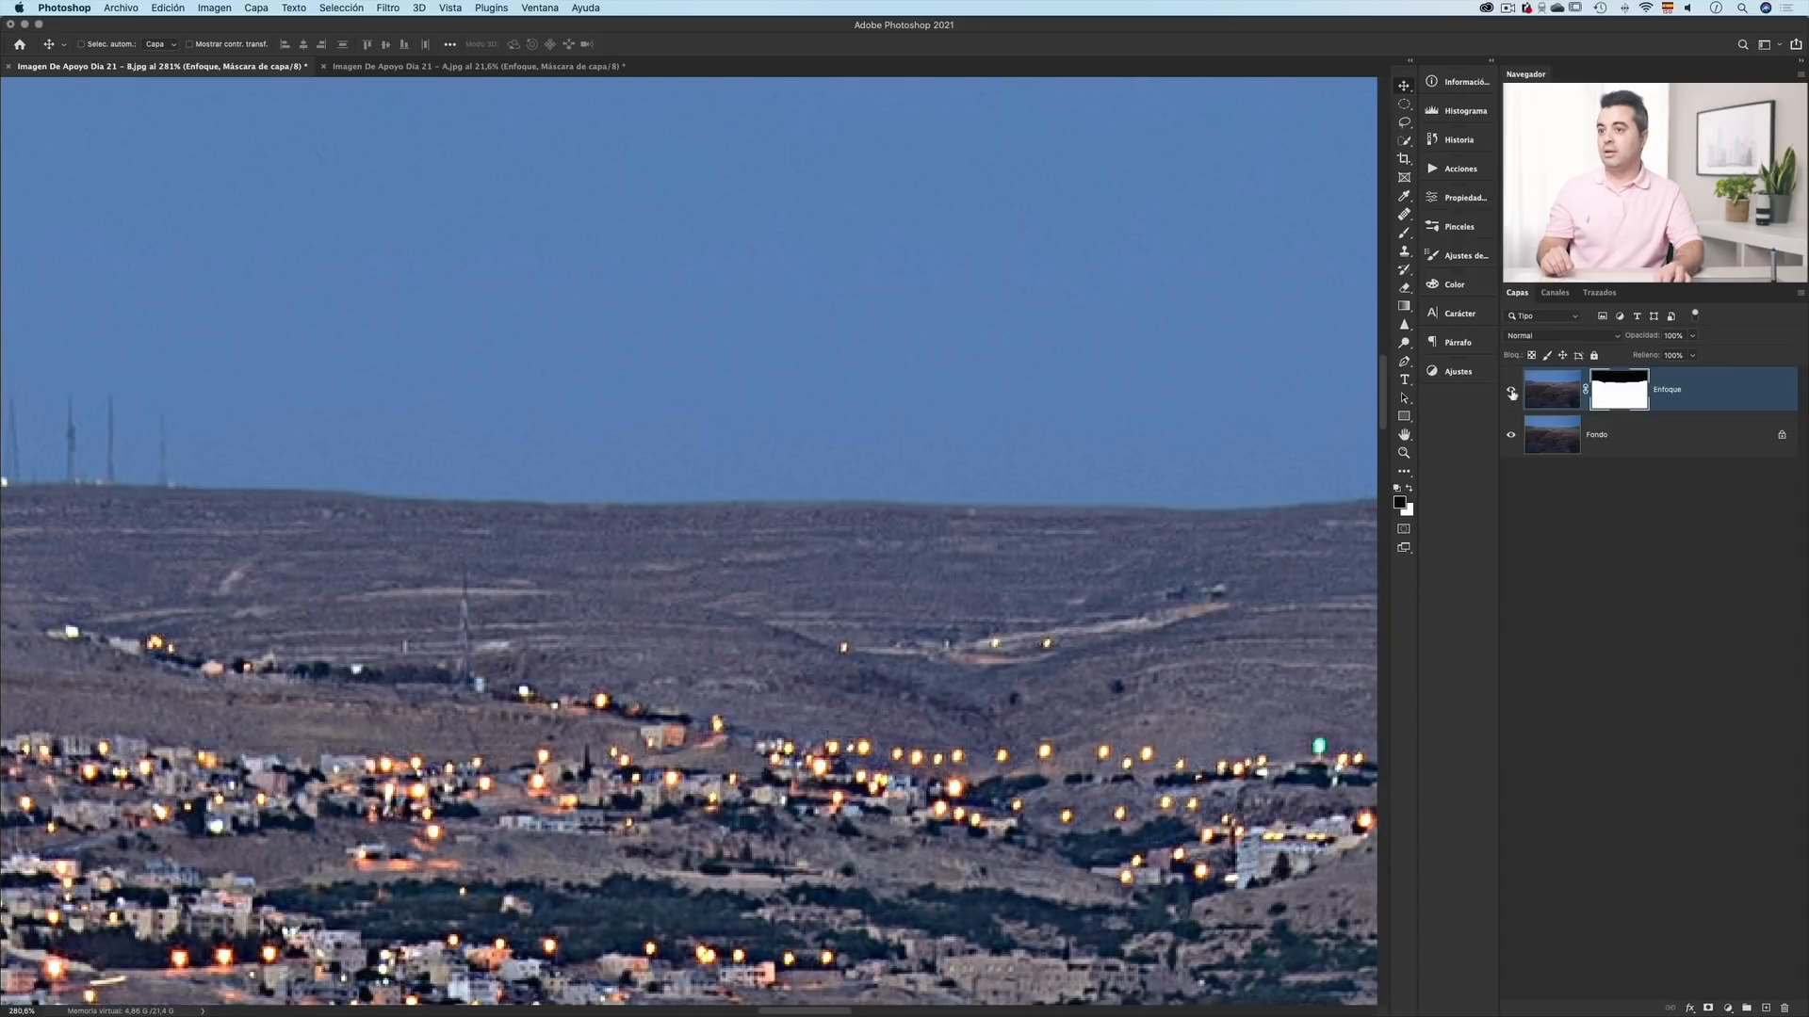
click(1512, 395)
click(1512, 395)
click(1513, 395)
click(1513, 394)
click(1512, 395)
click(1511, 395)
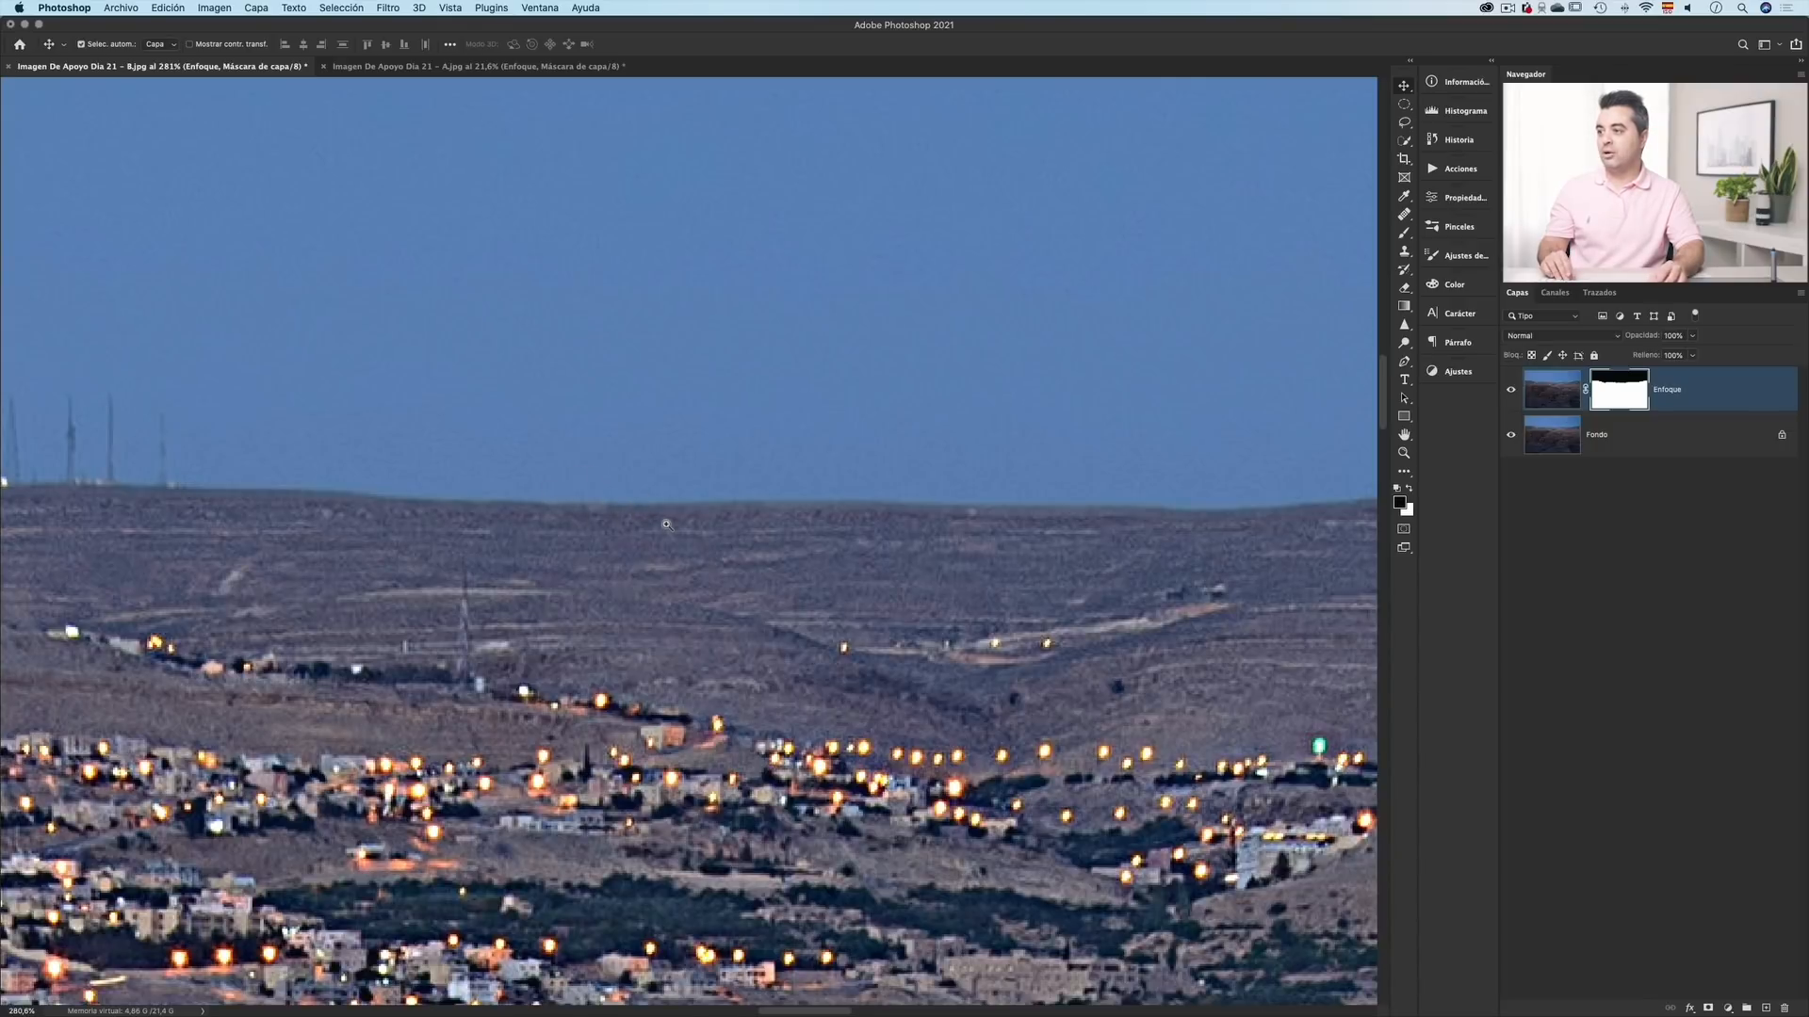
- Compare the whole landscape and the cliffs below the town with and without the Enfoque layer's sharpening
drag(665, 524, 536, 533)
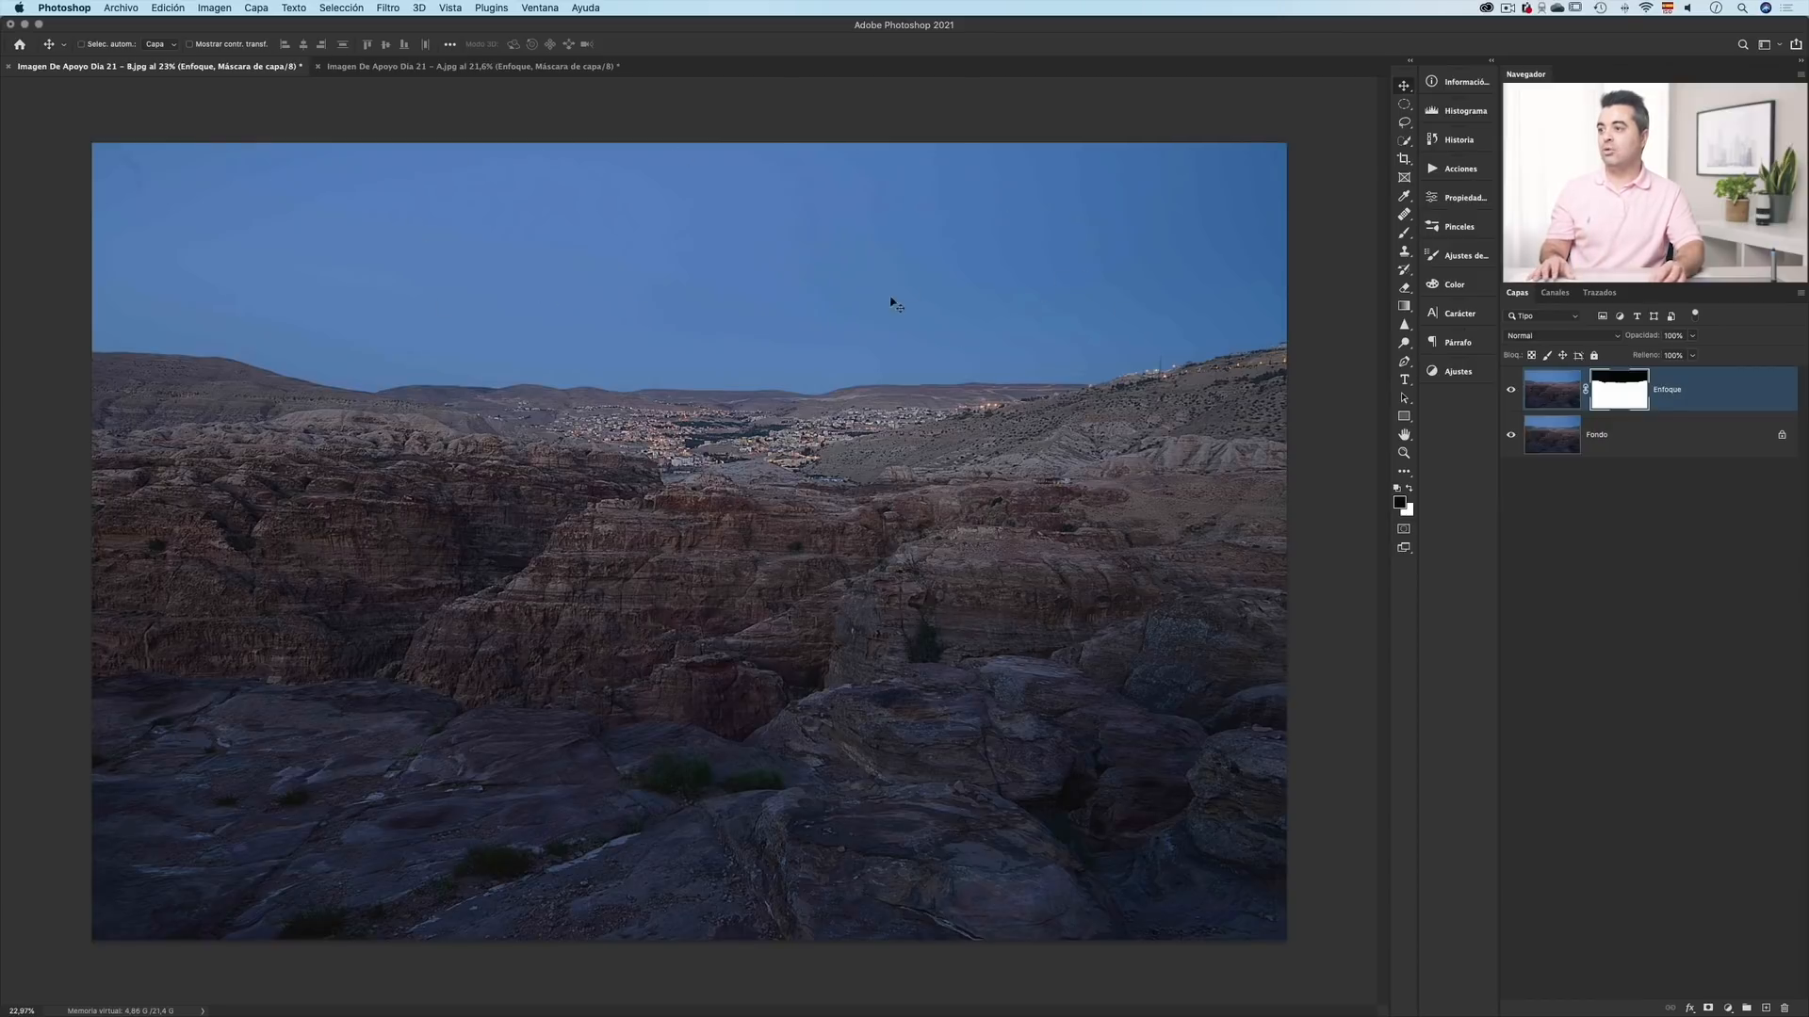
click(1513, 393)
key(super+space)
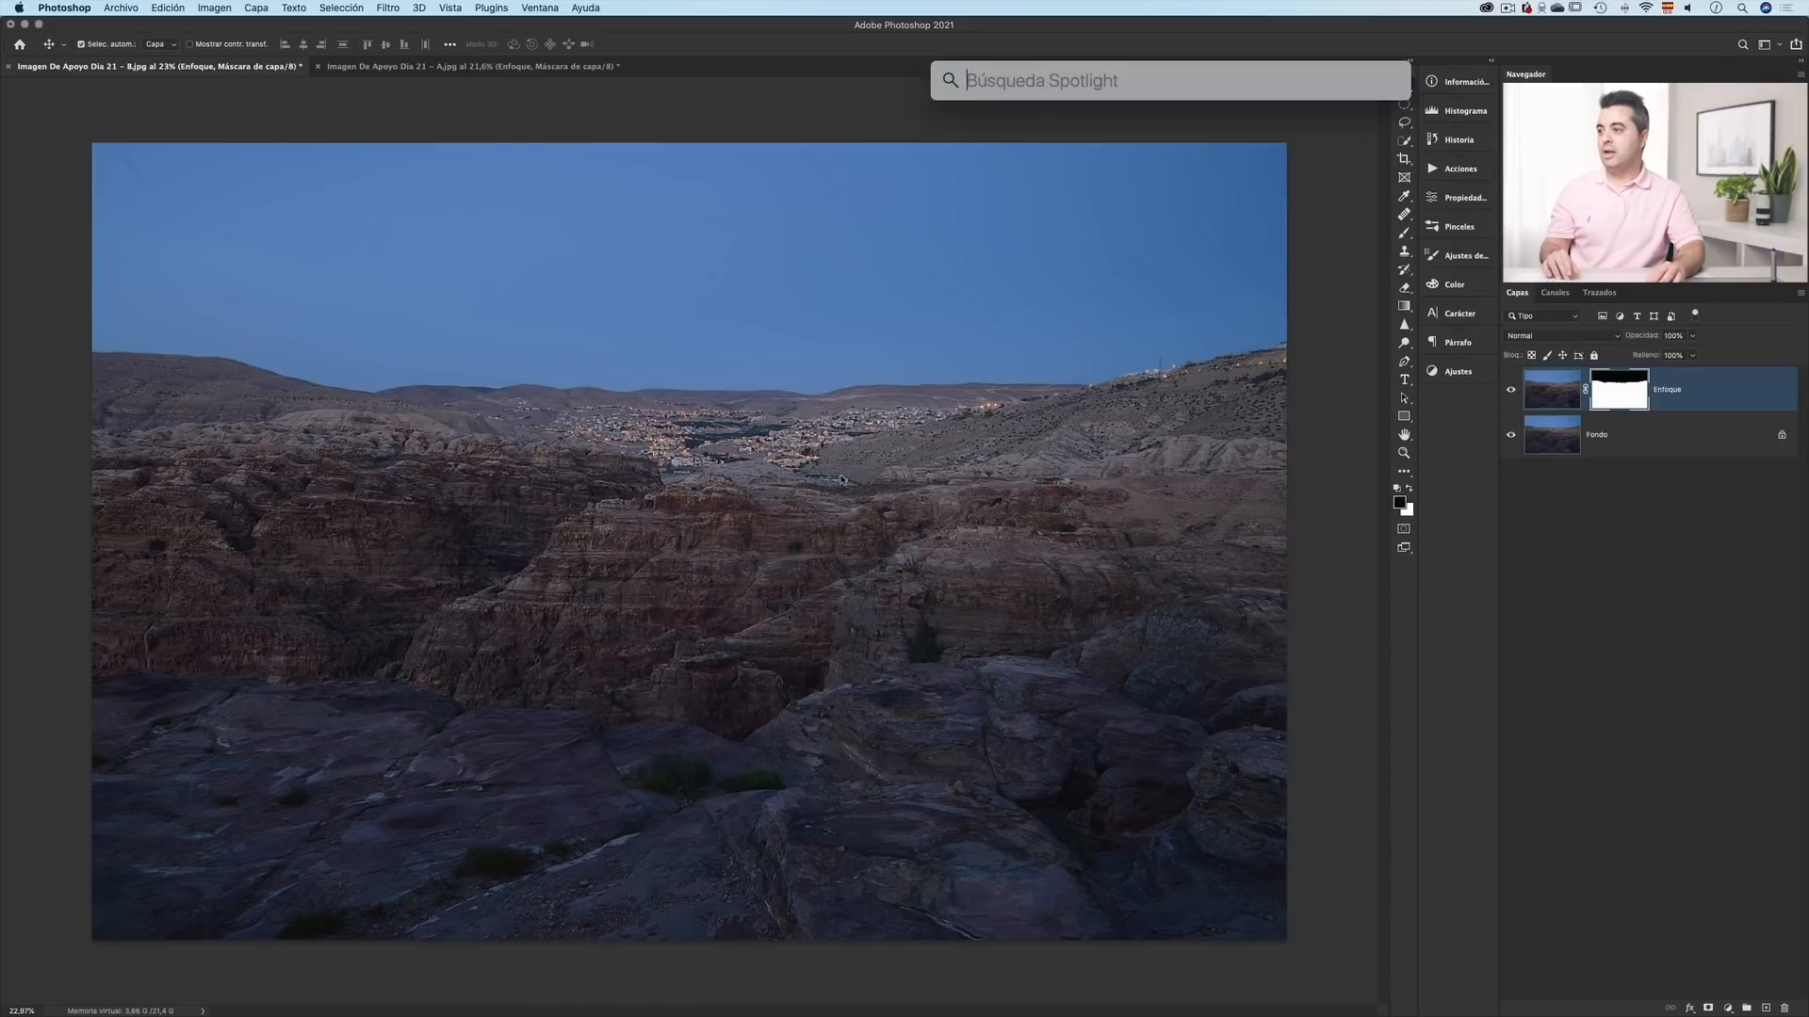
drag(791, 481, 949, 839)
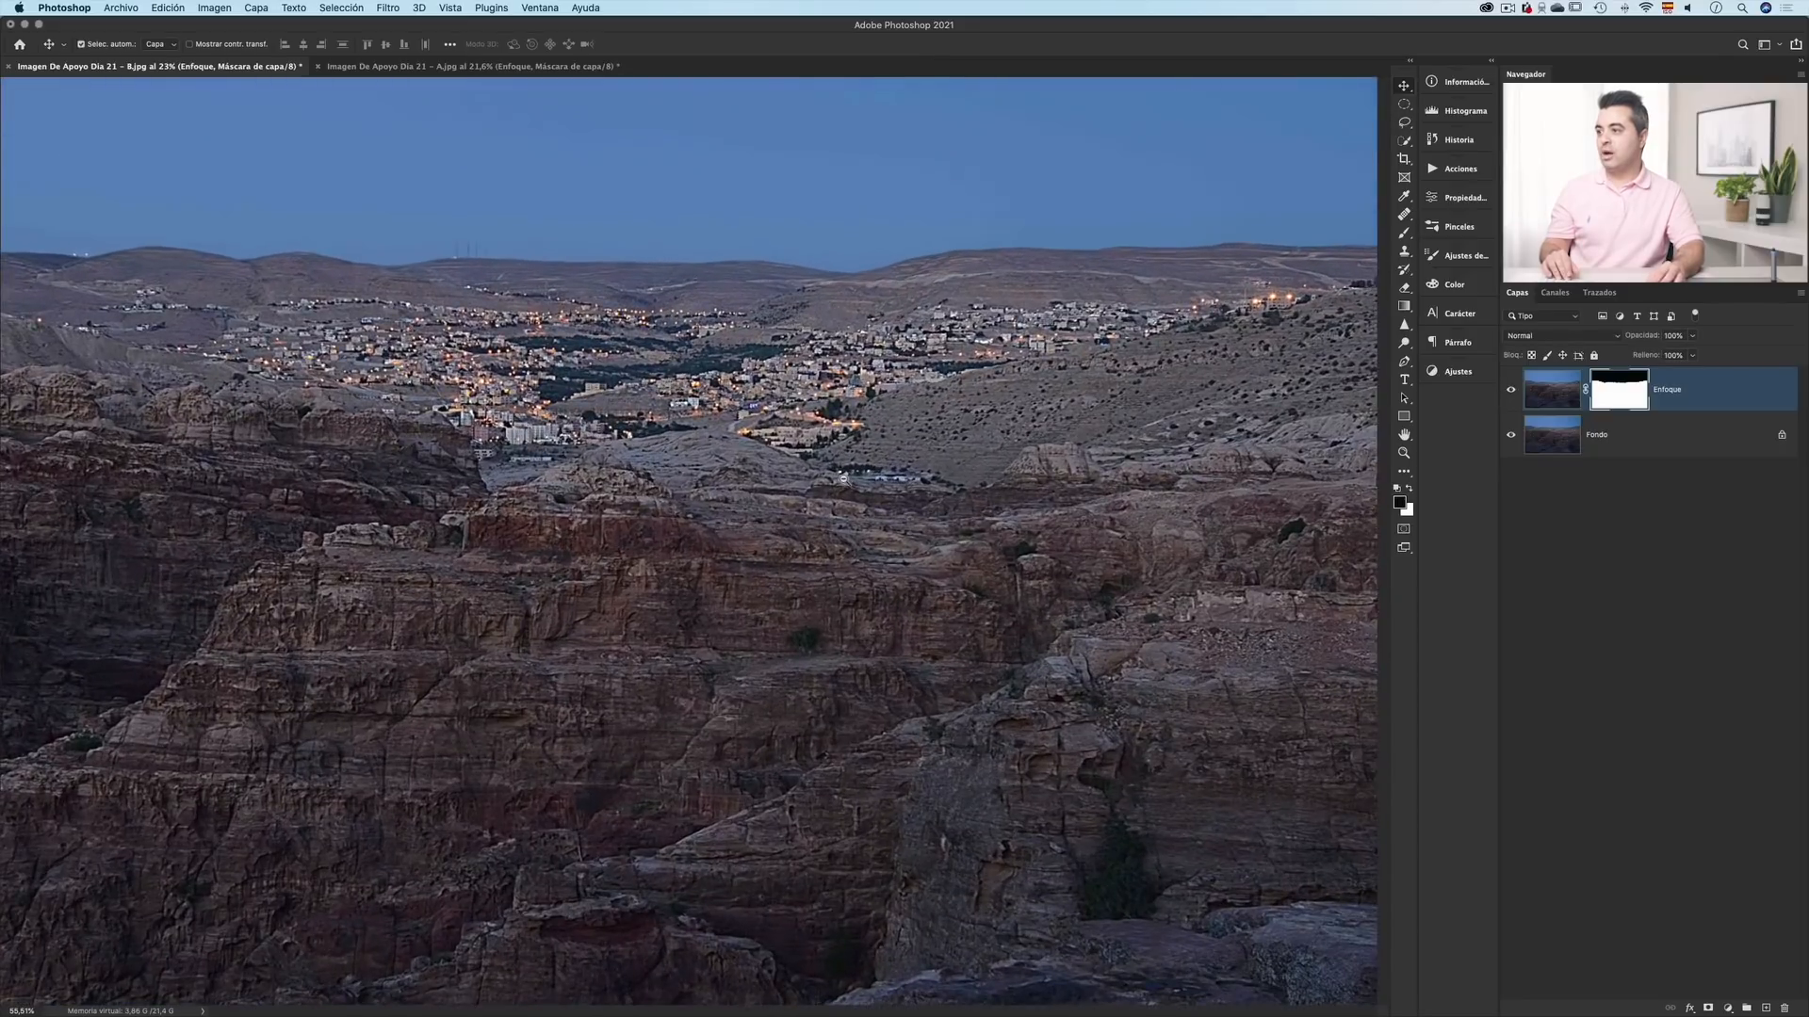
click(1513, 393)
click(1513, 393)
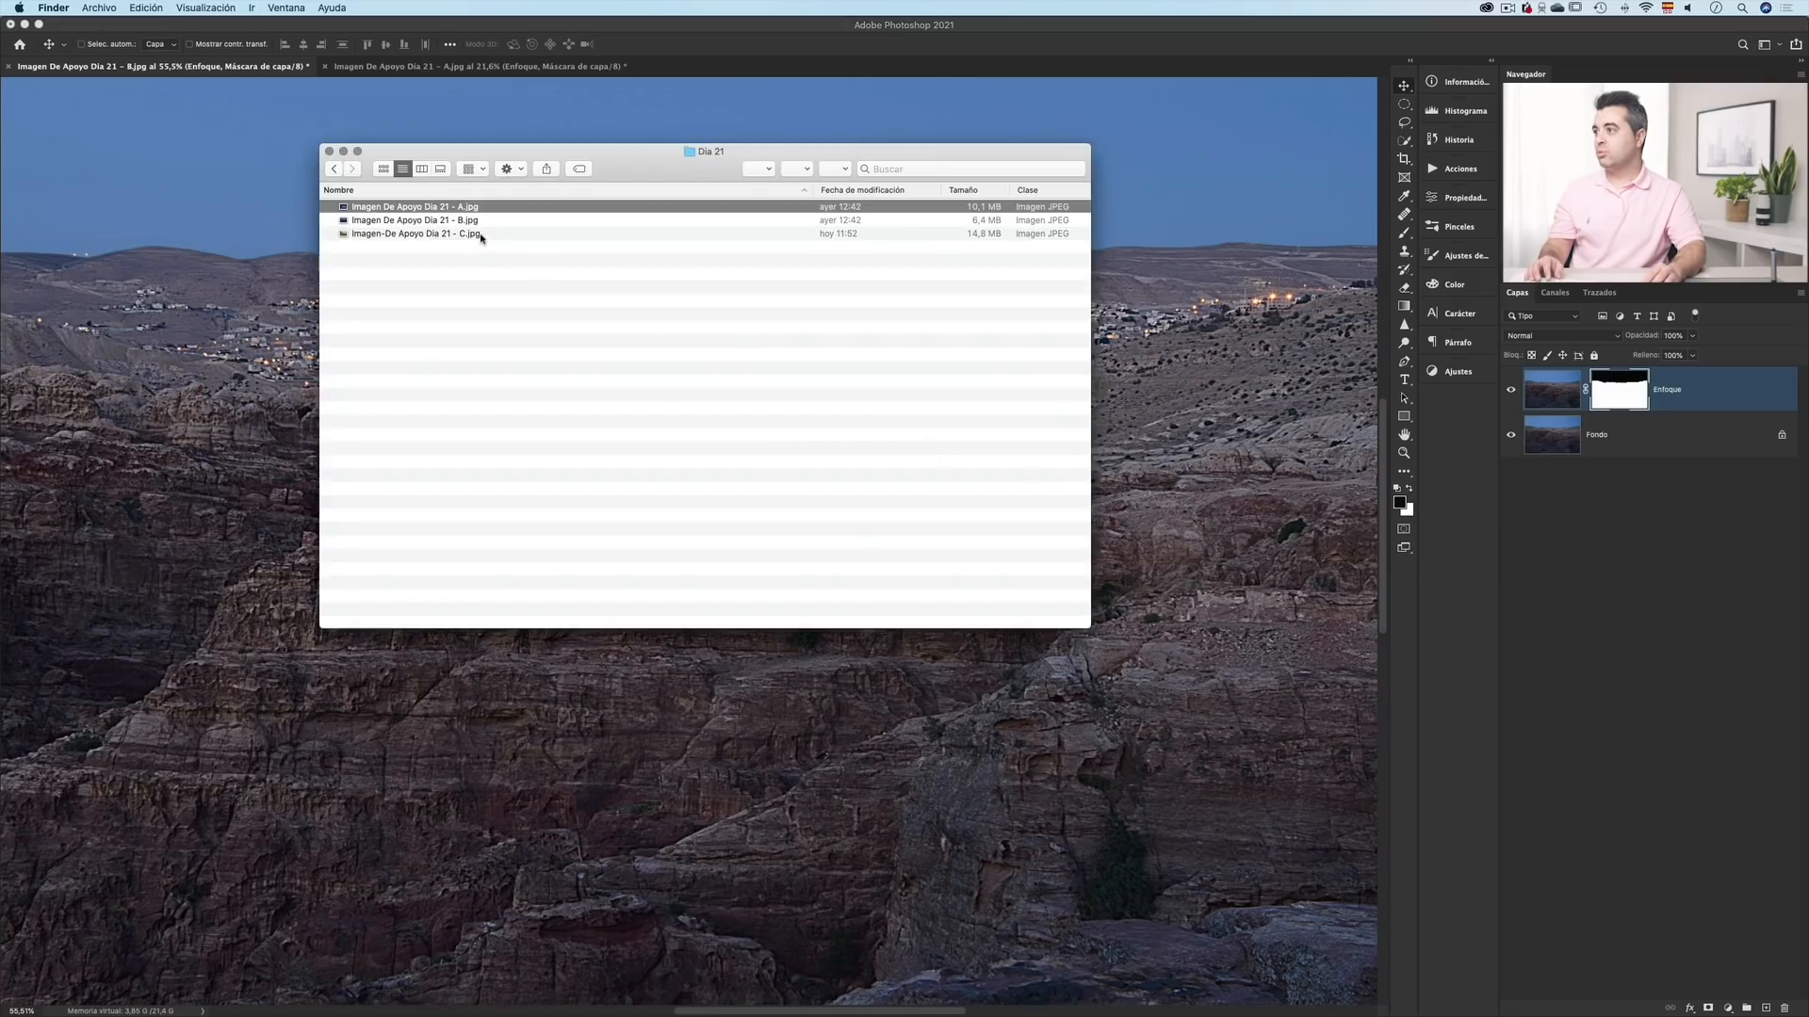
- Open Imagen-De Apoyo Día 21 - C.jpg from the Día 21 folder, using its embedded colour profile, and look over the foreground leaves
click(482, 236)
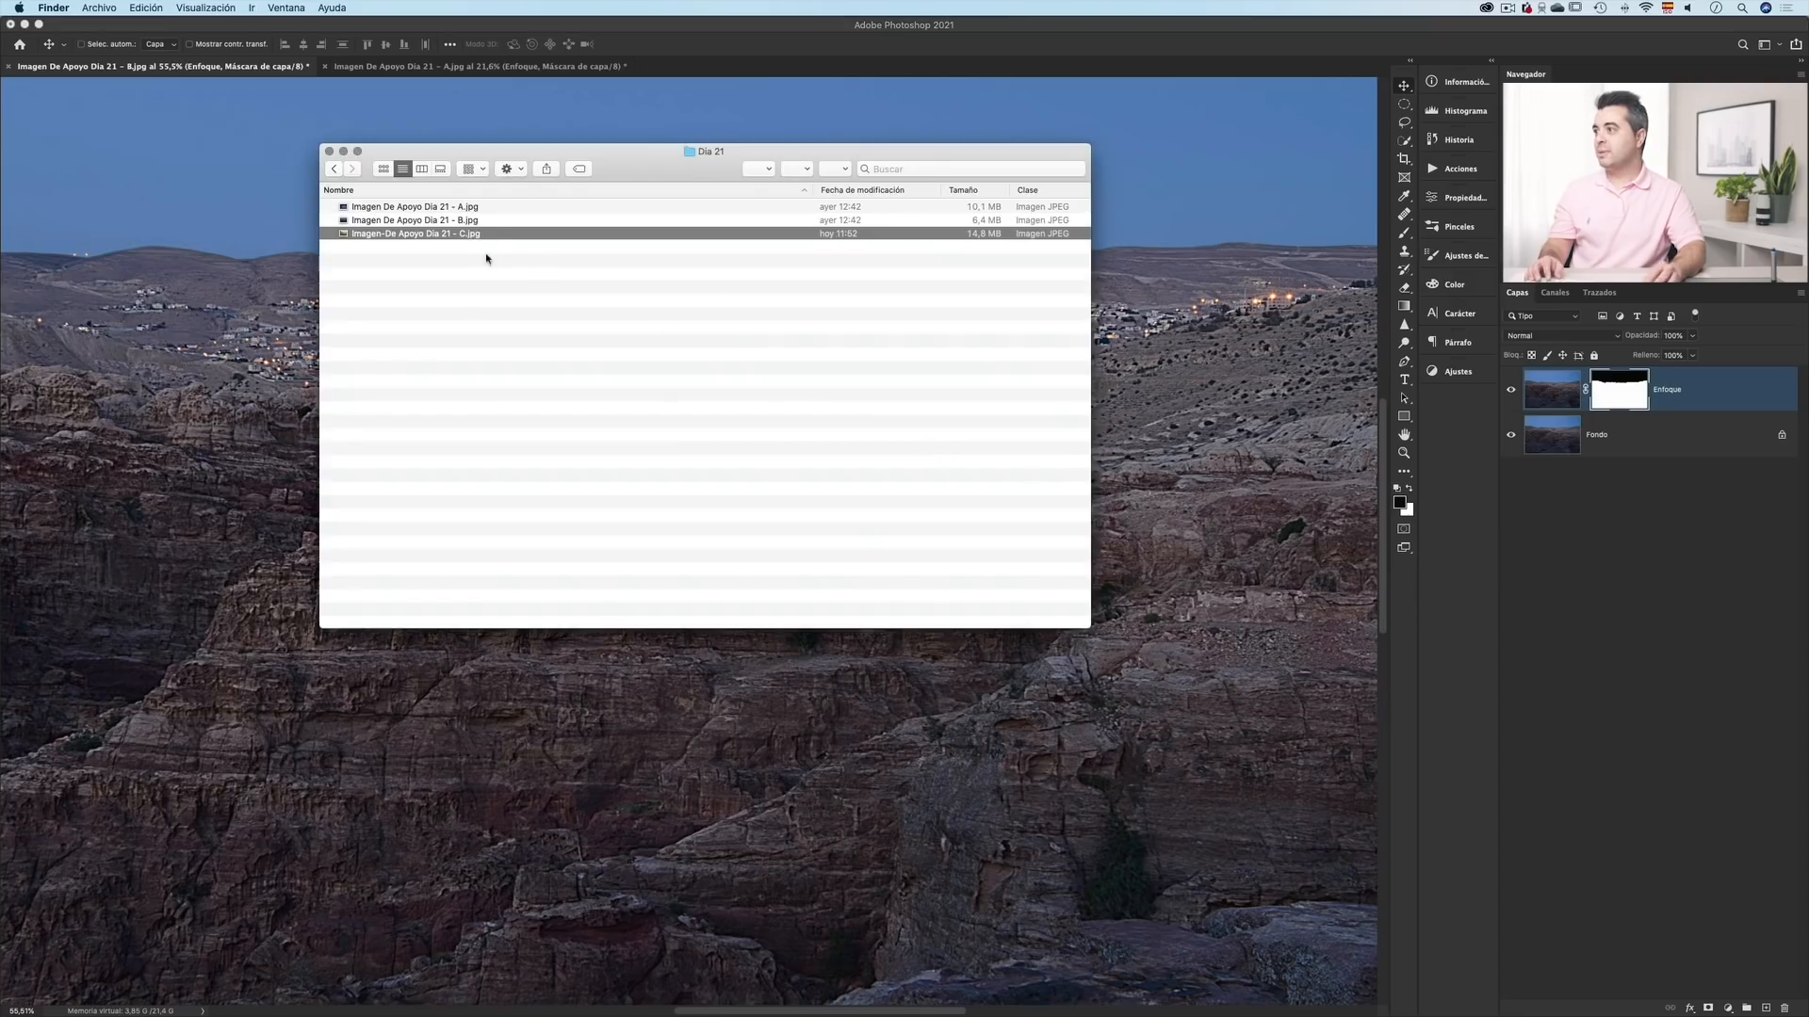
drag(342, 238, 19, 256)
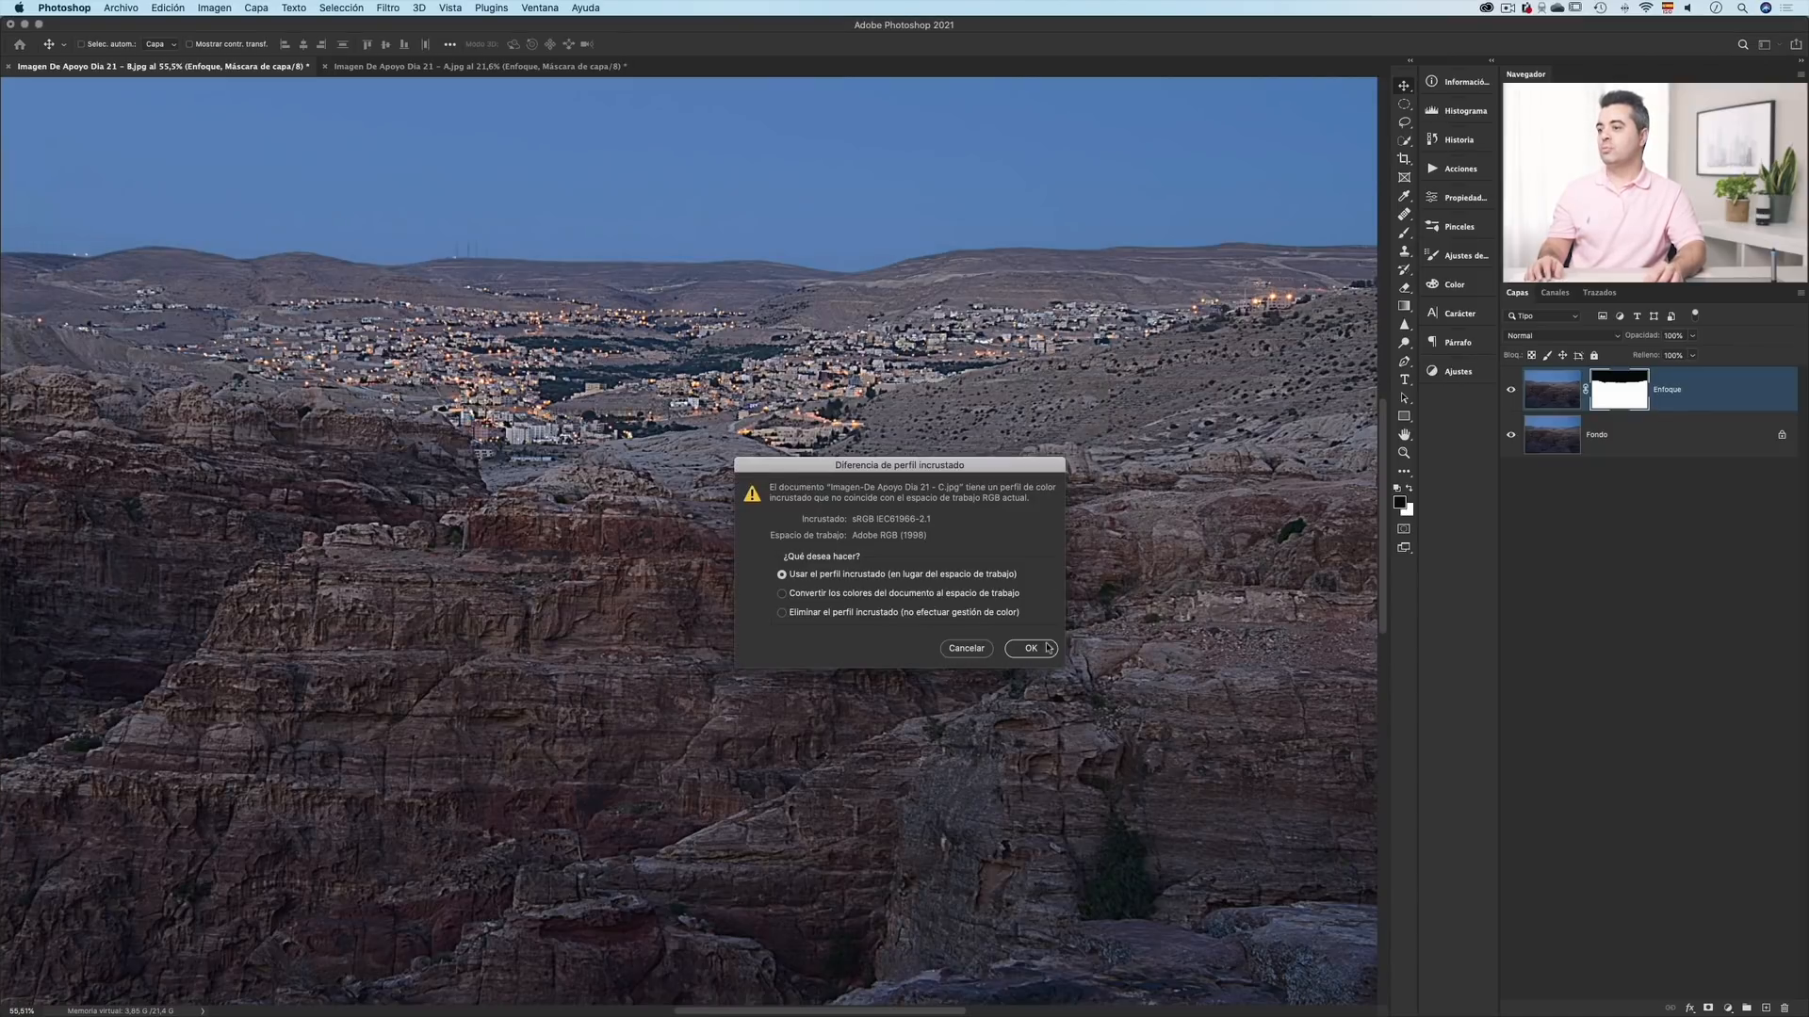
click(1031, 648)
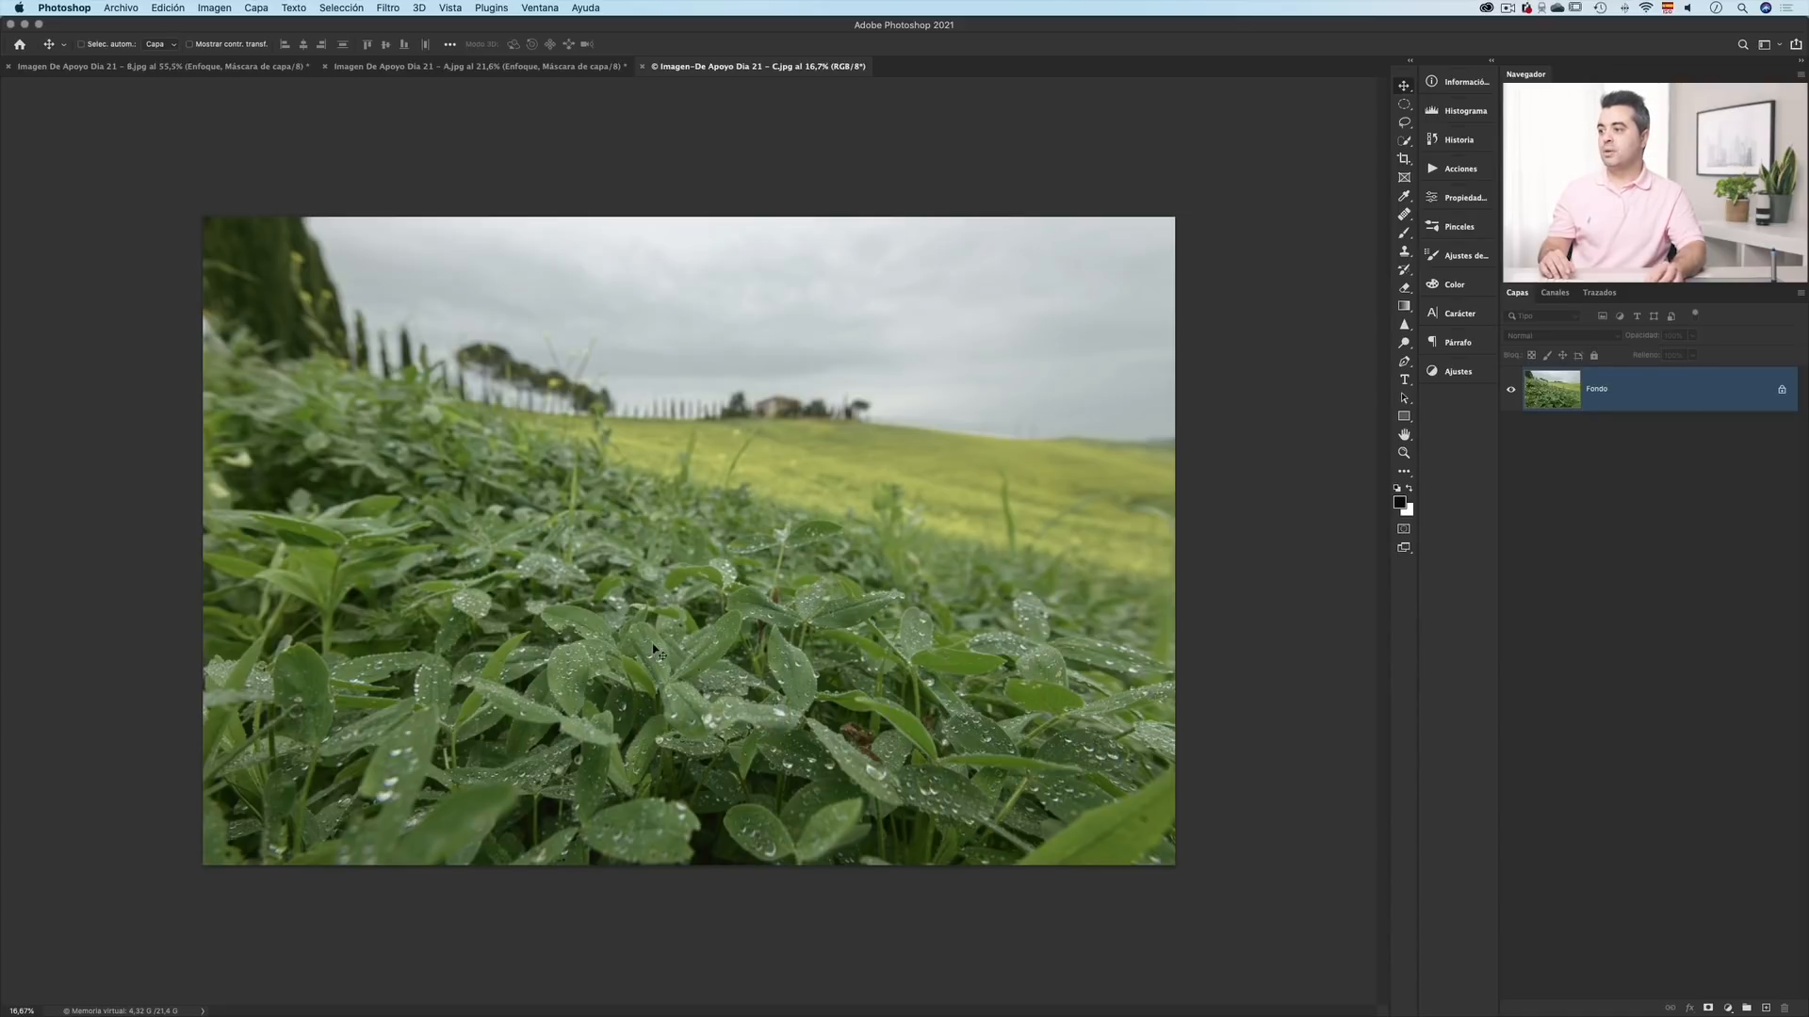
drag(635, 691, 763, 692)
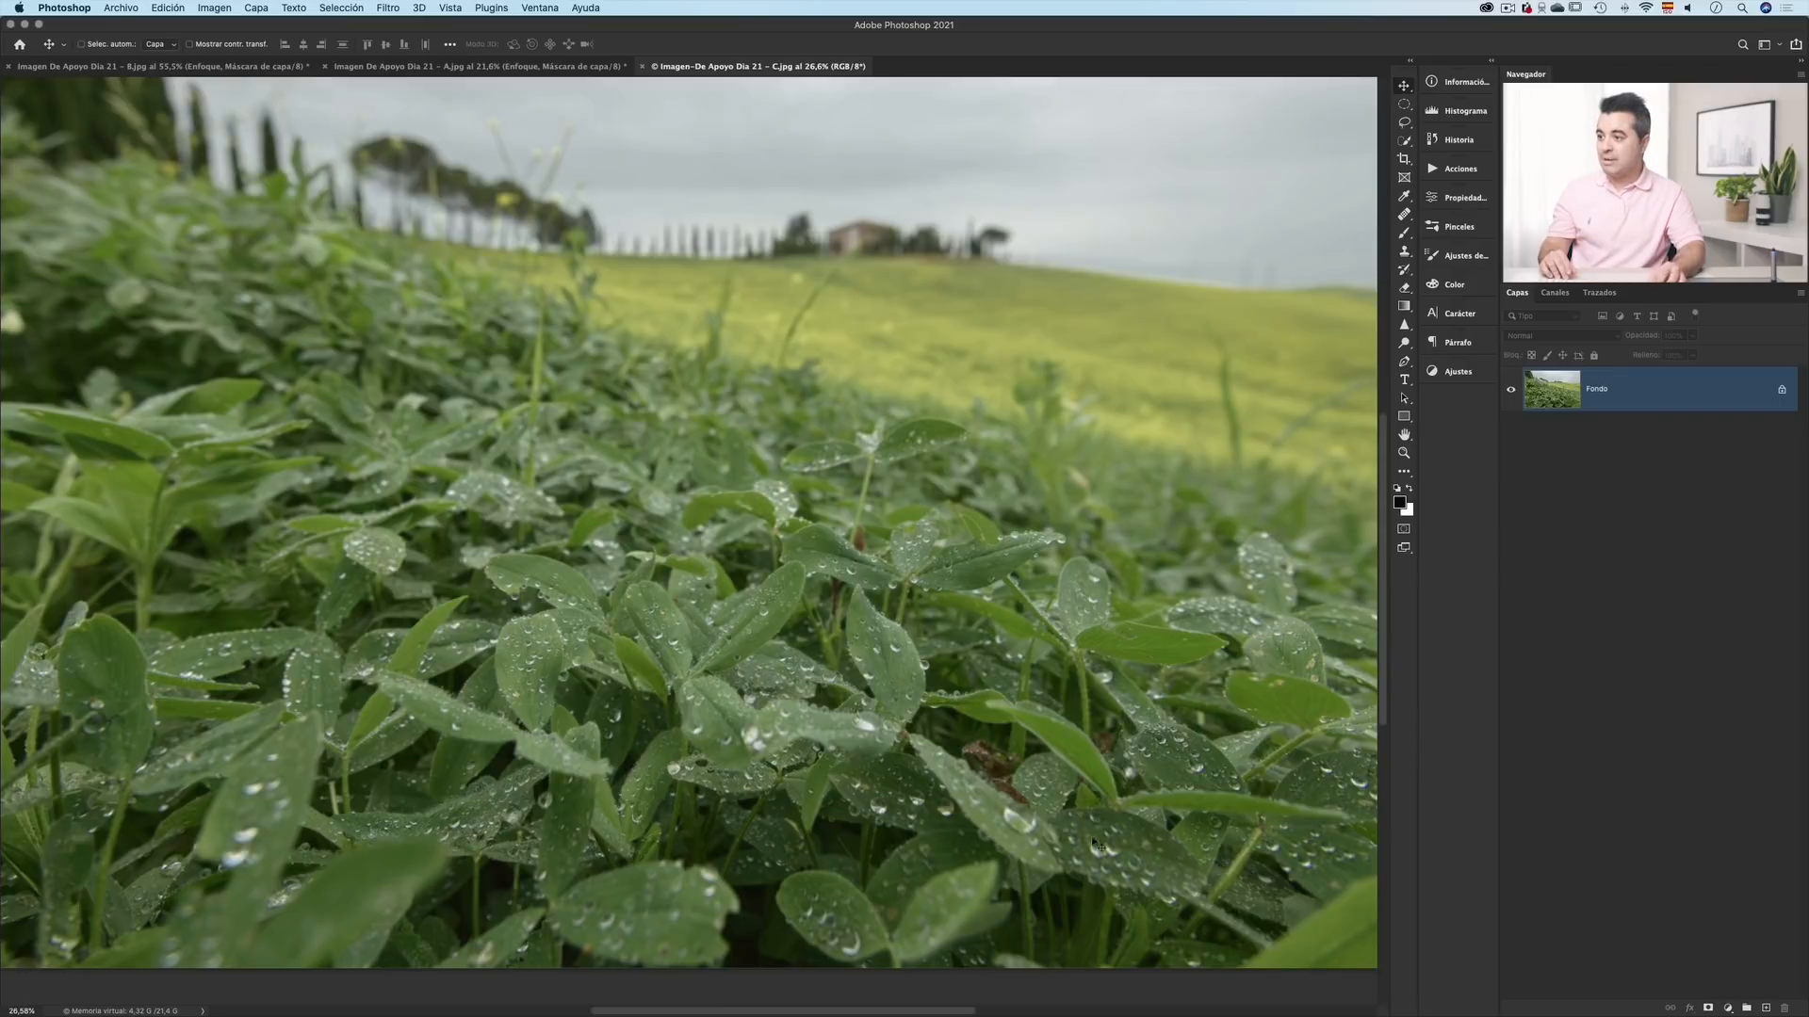
drag(611, 610, 596, 618)
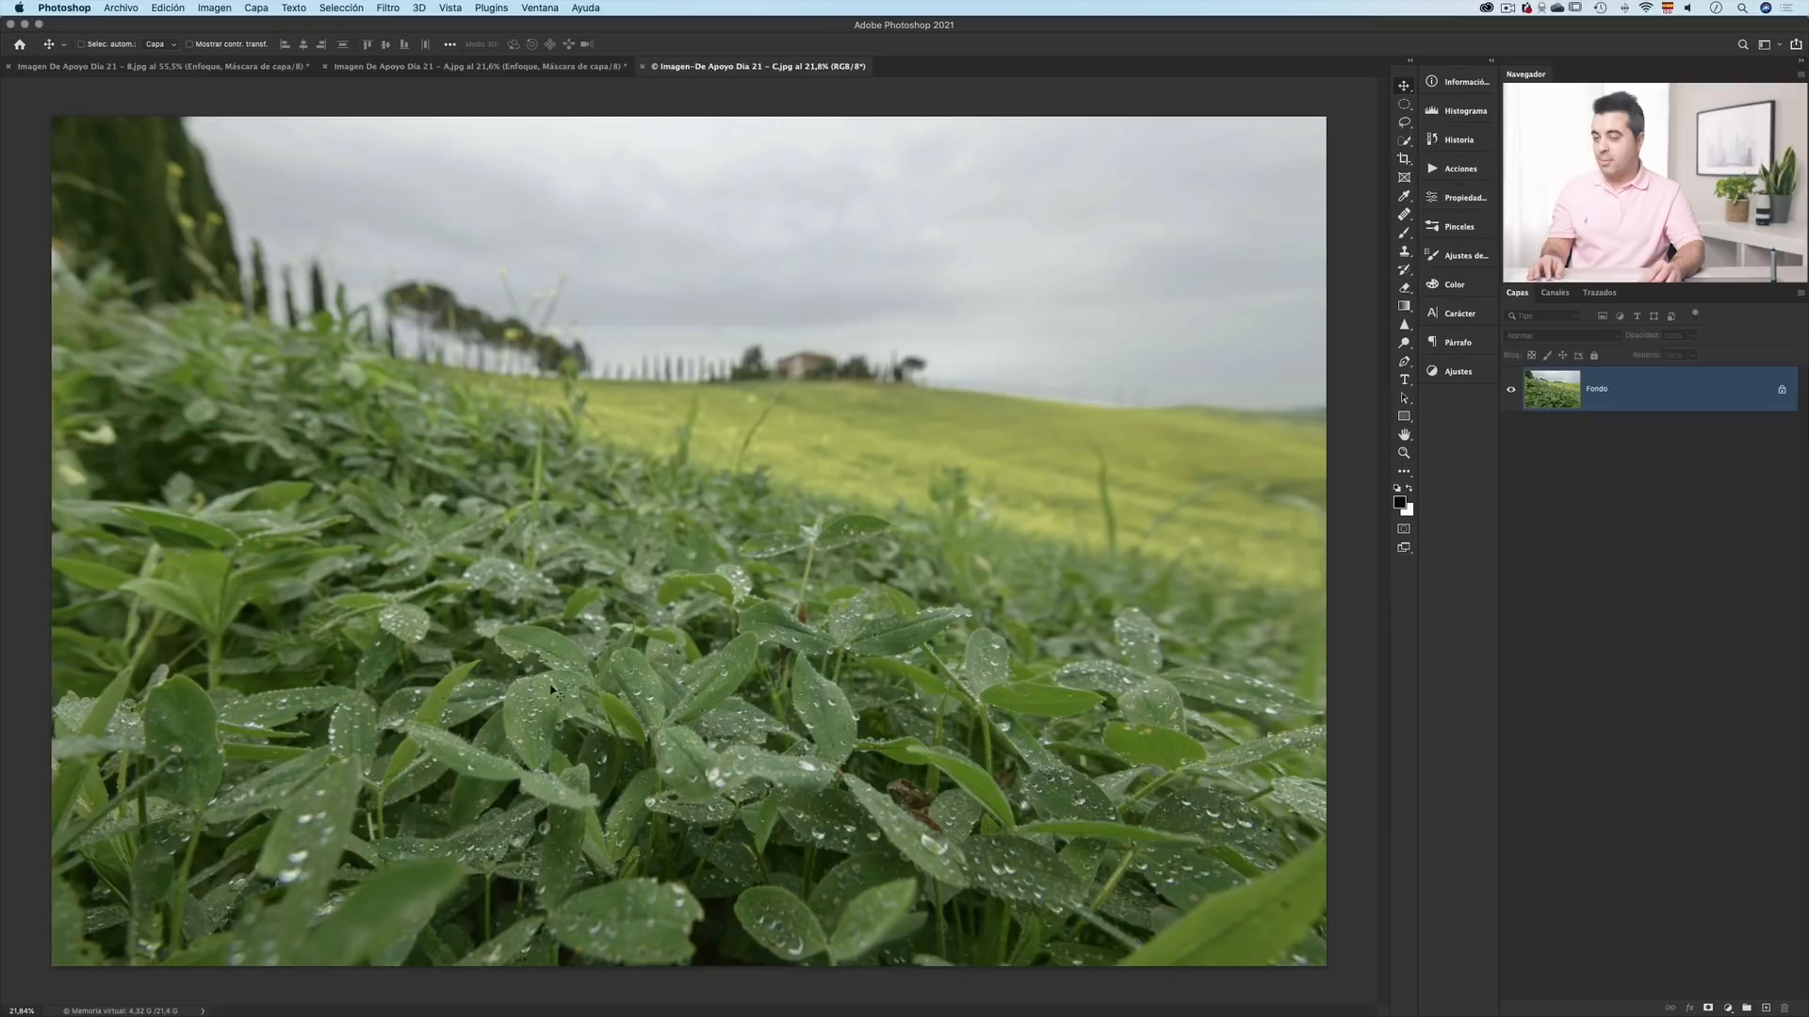
- Duplicate the Fondo layer of the leaf photo and name the copy Enfoque
key(super+j)
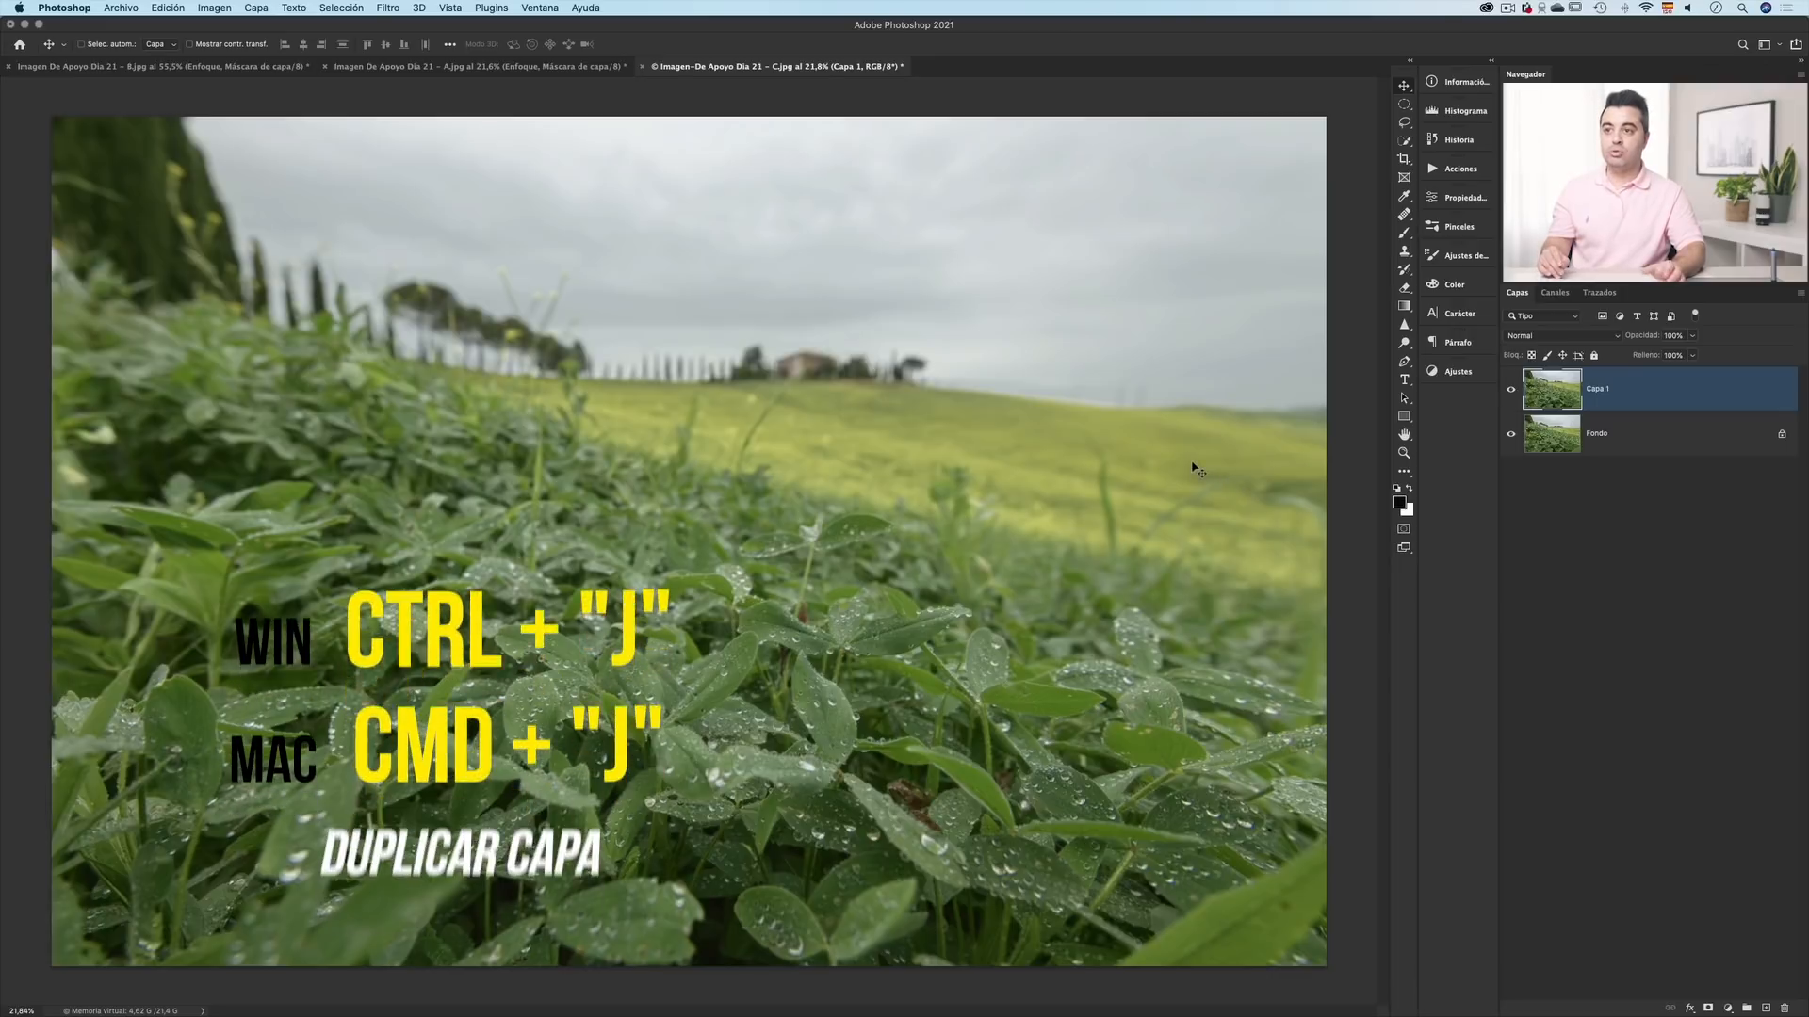
double_click(1595, 389)
text(Enfoque)
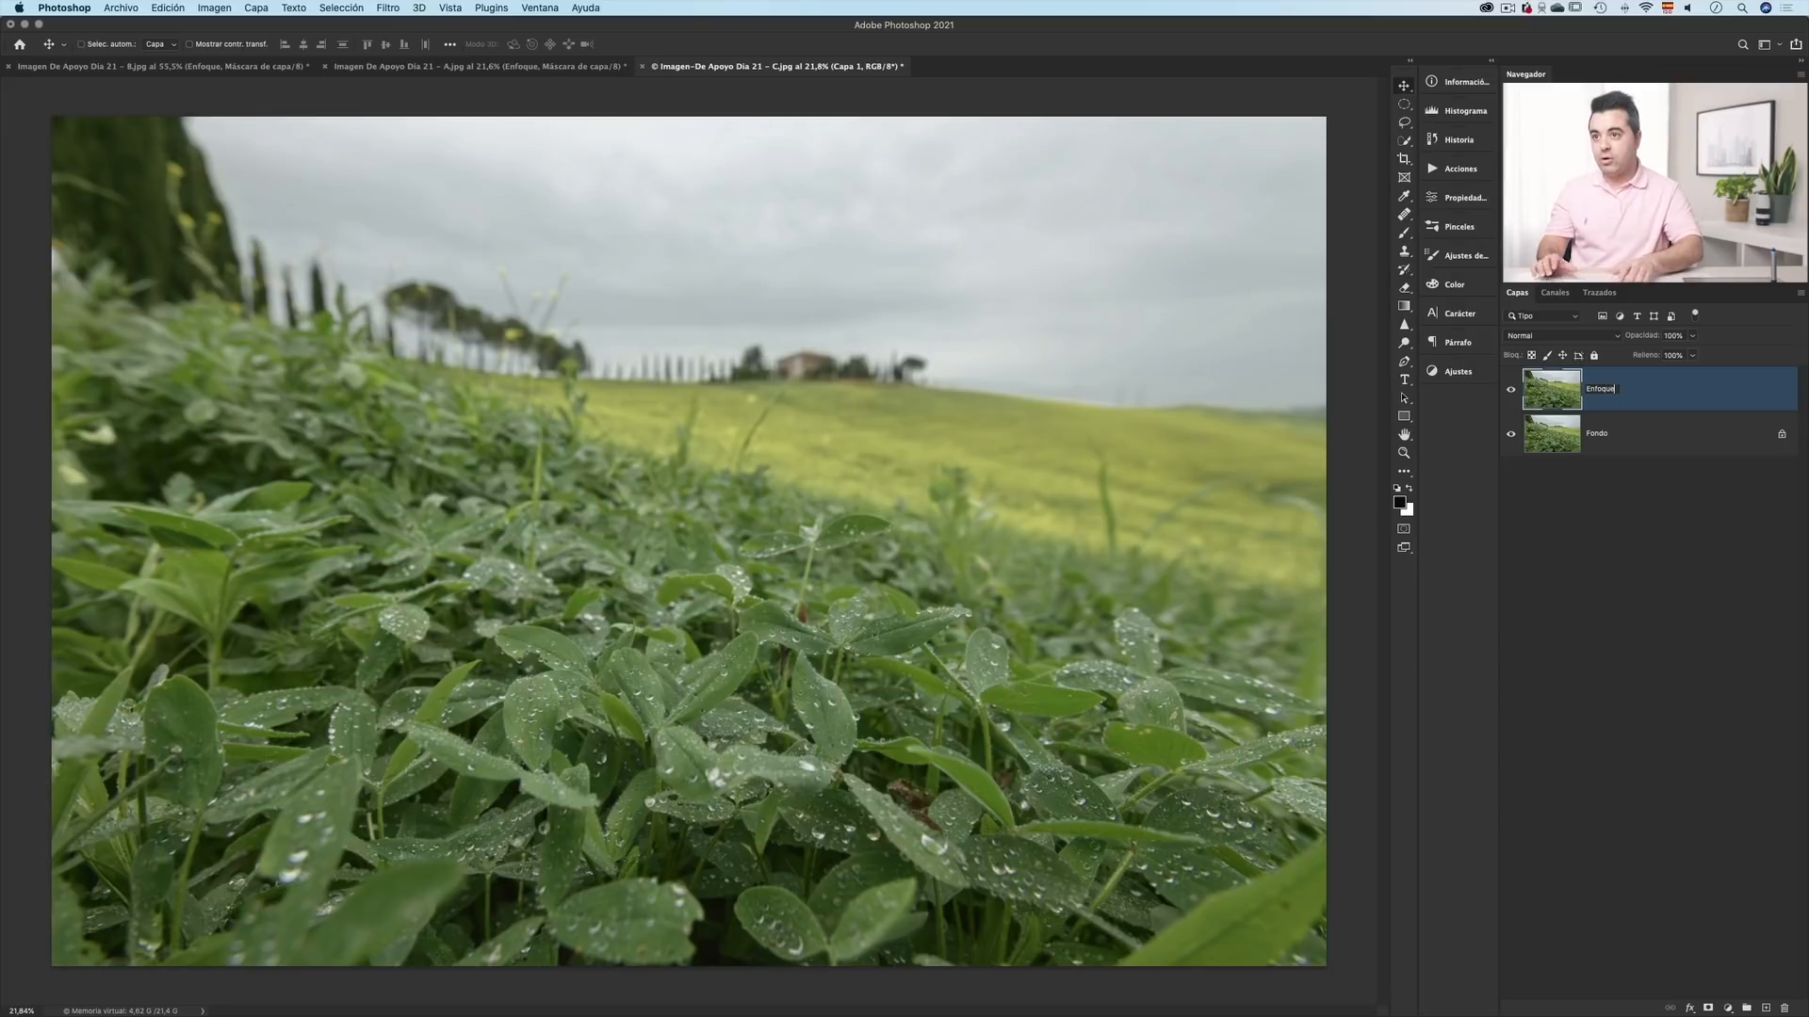
key(Return)
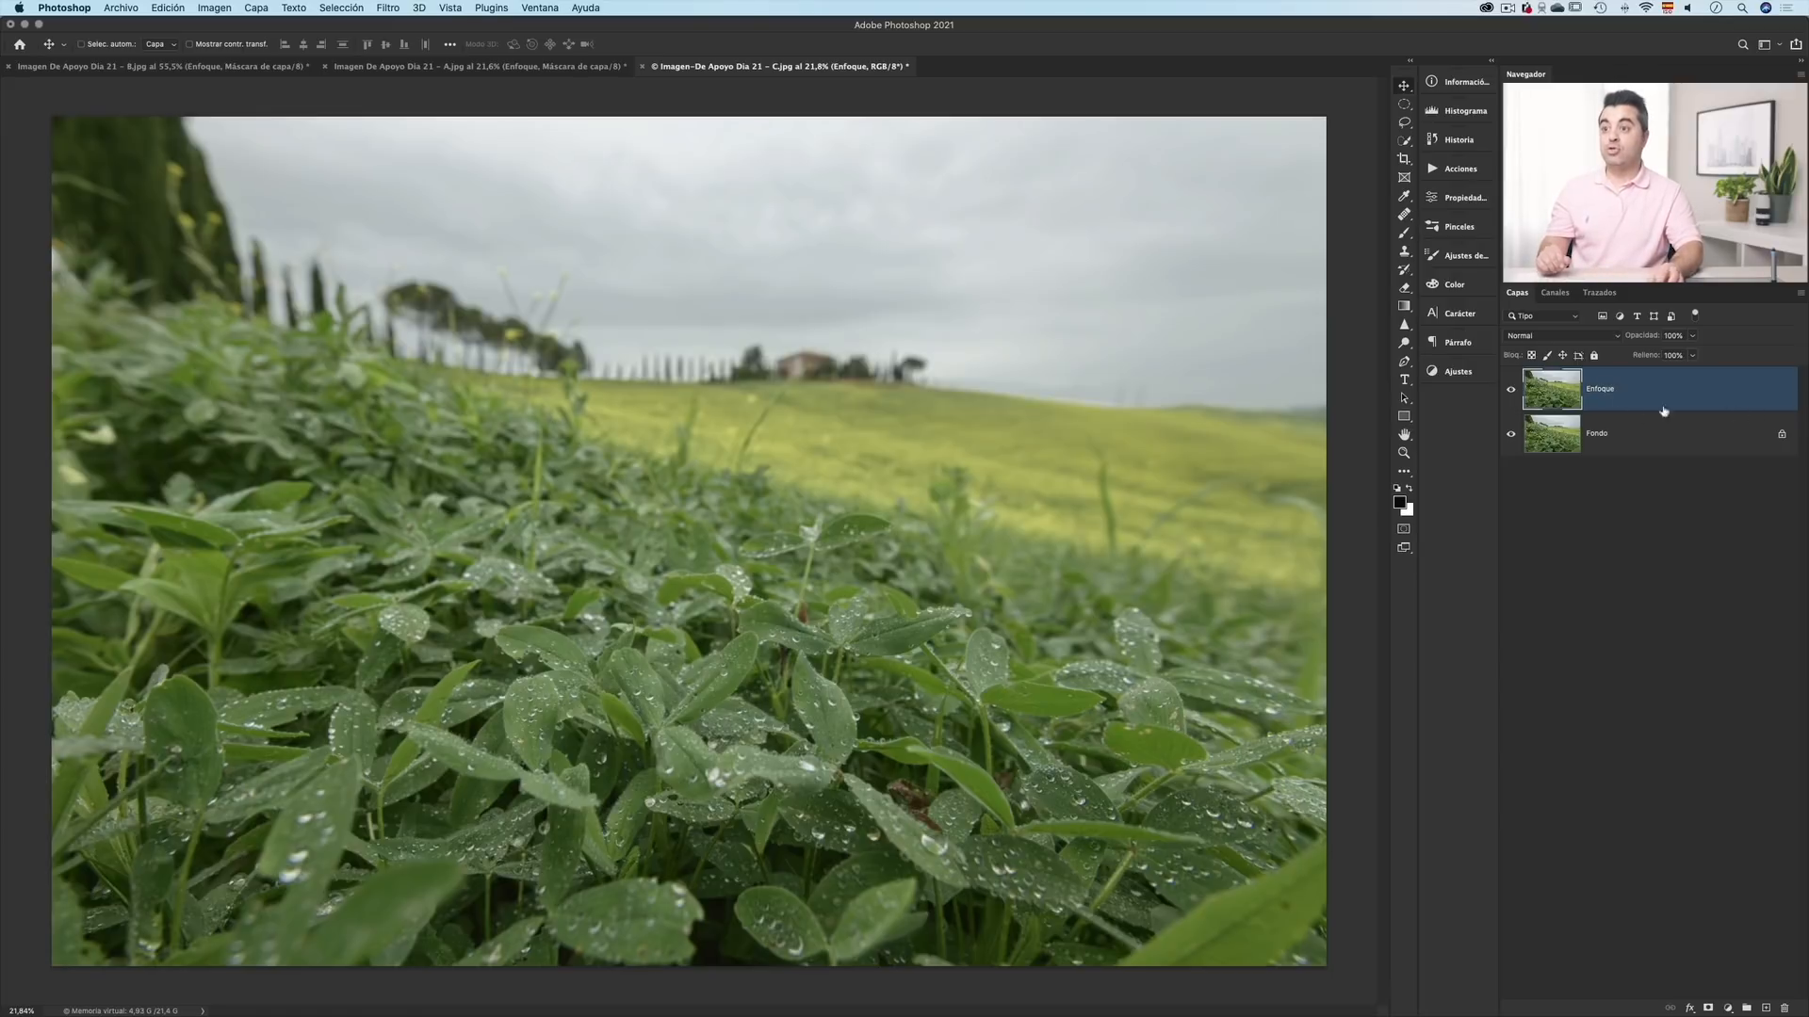
- Apply the Paso alto filter to the Enfoque layer and set its blend mode to Superponer
click(405, 11)
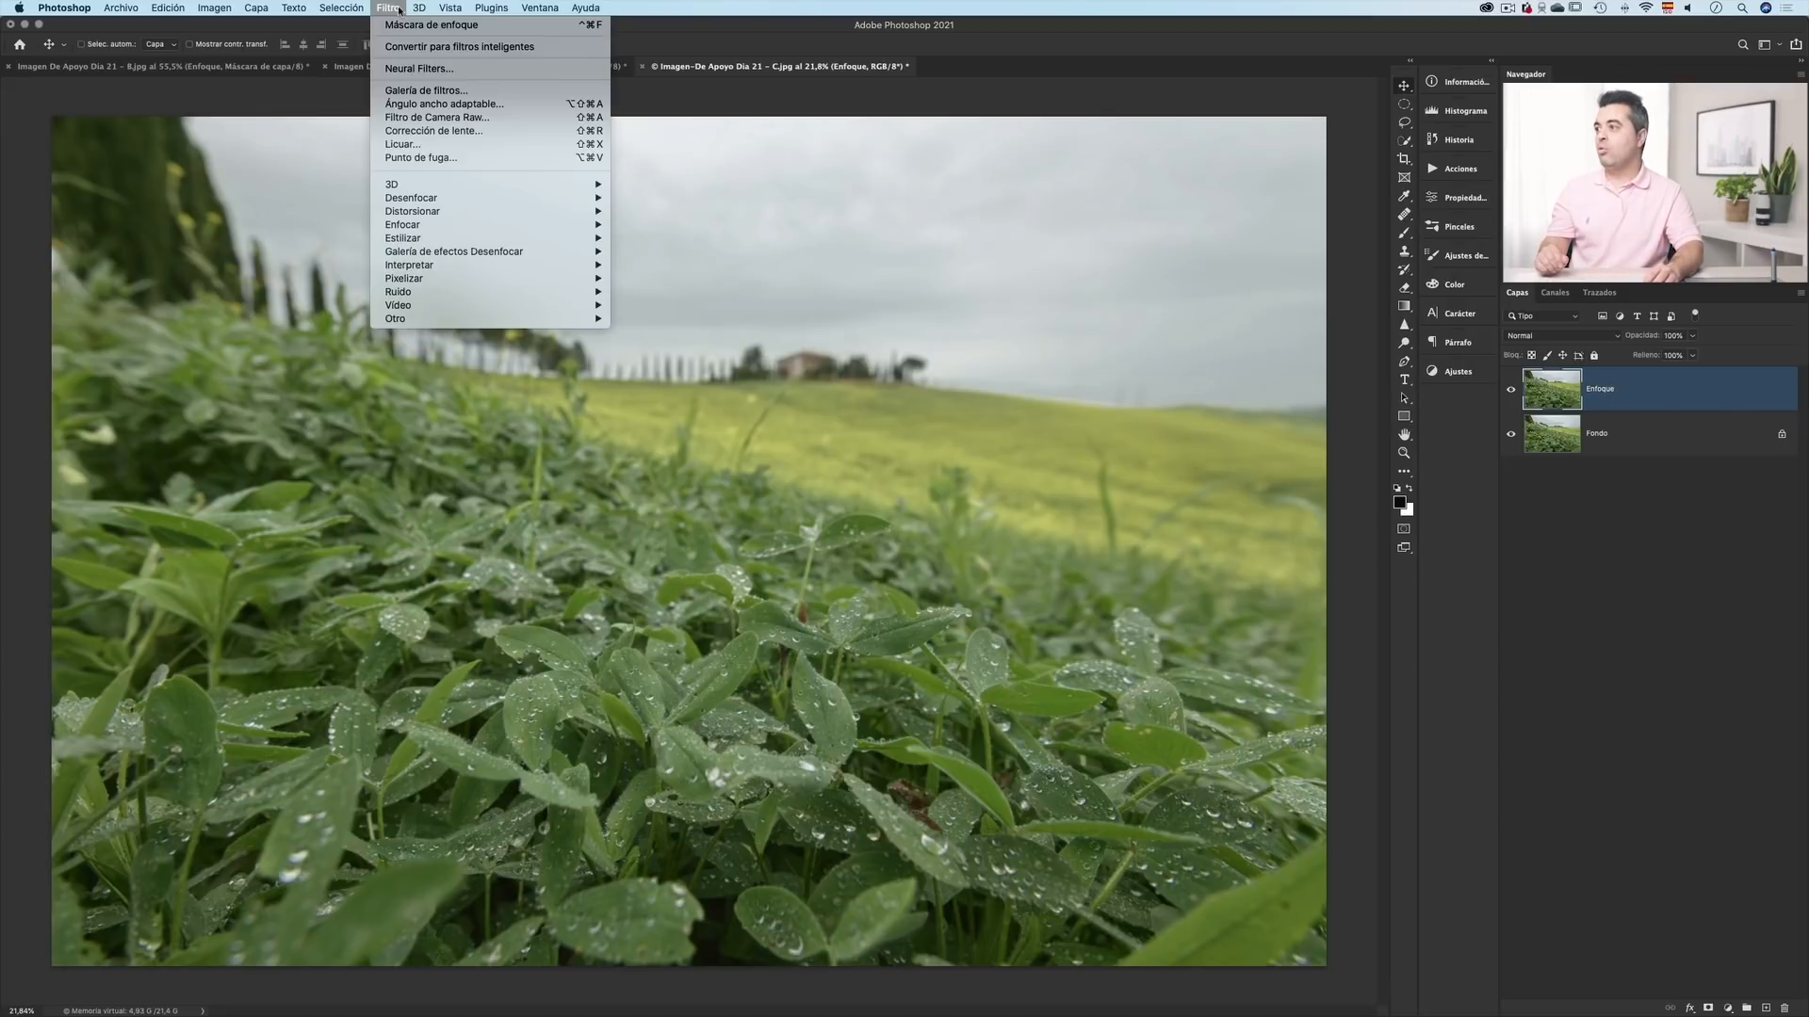
mouse_move(527, 318)
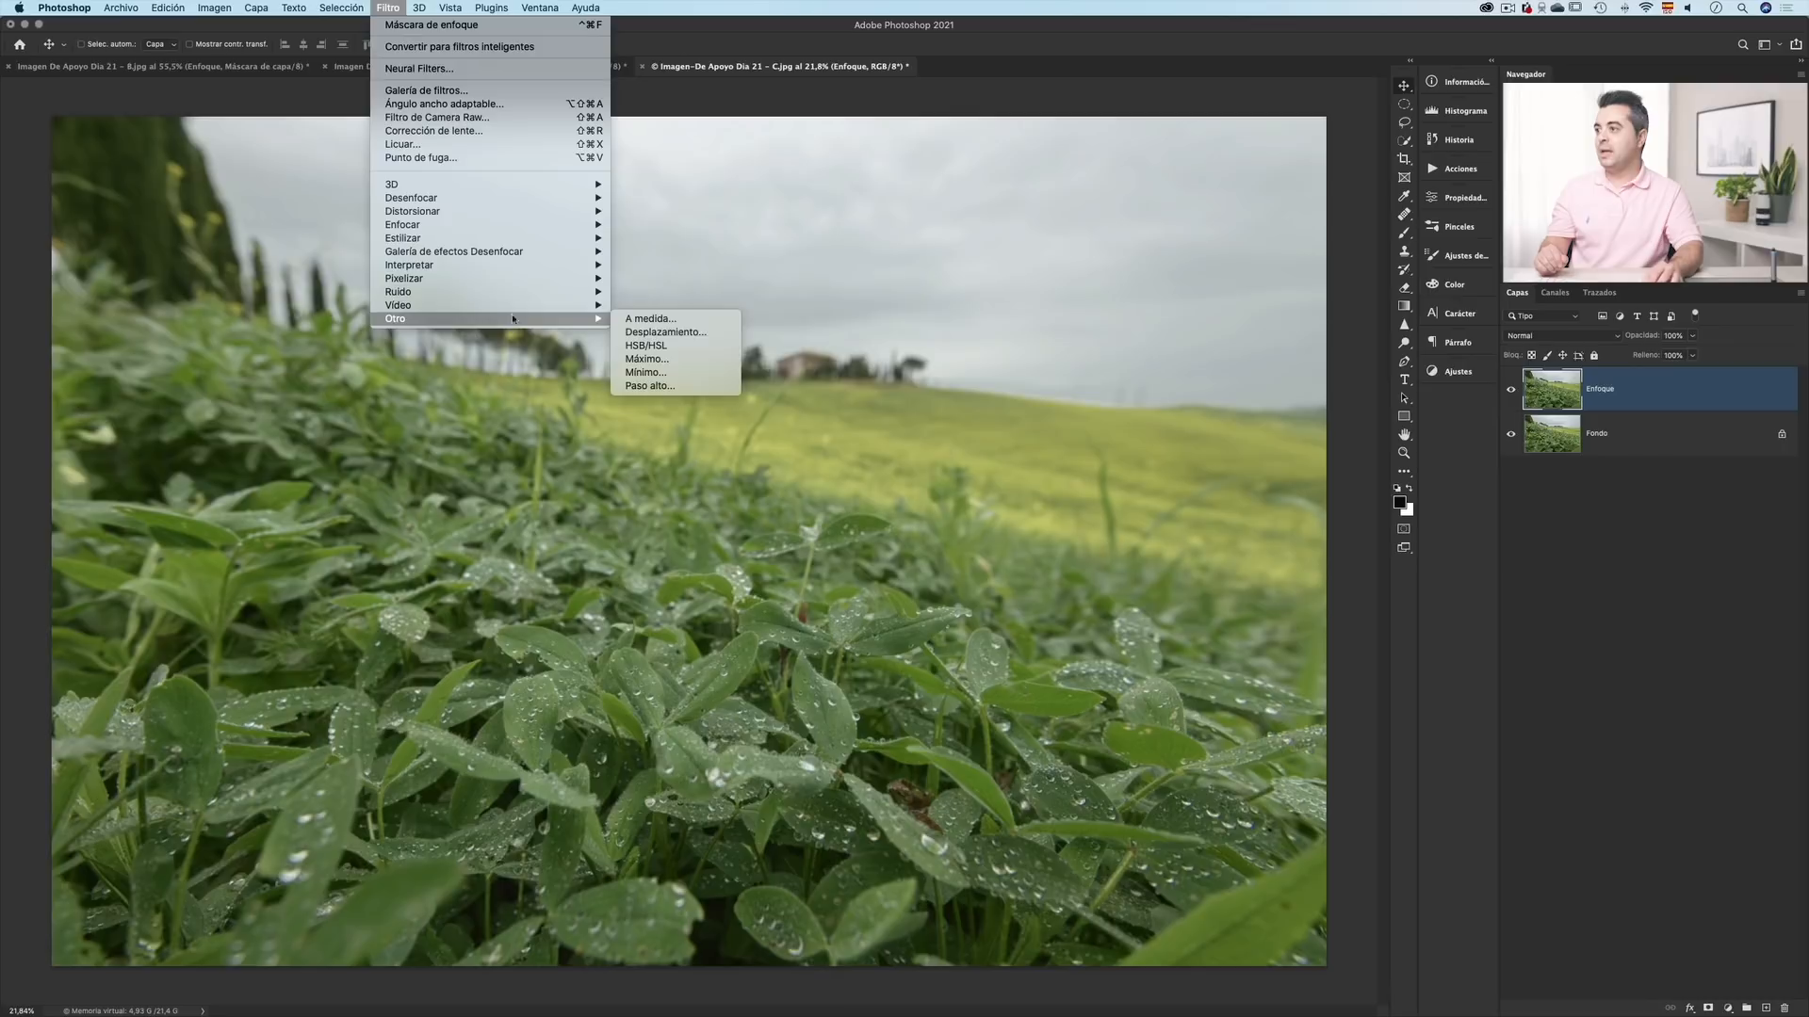
click(664, 387)
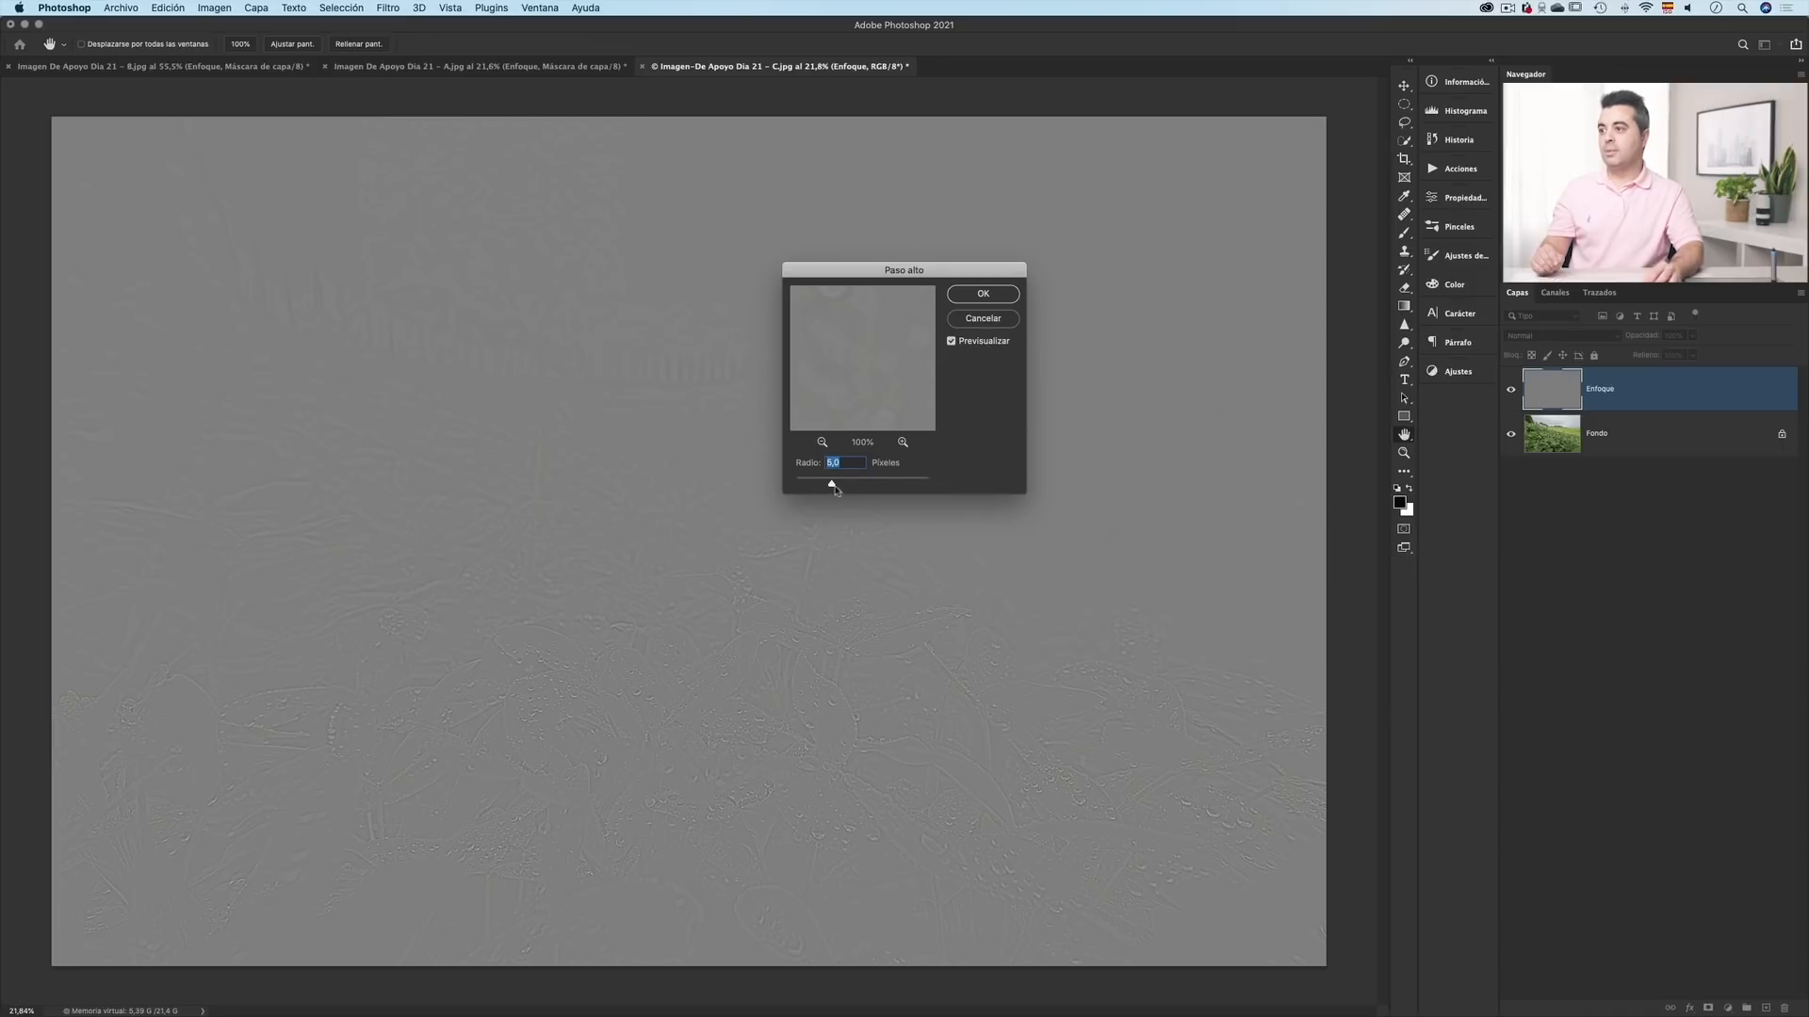
click(982, 293)
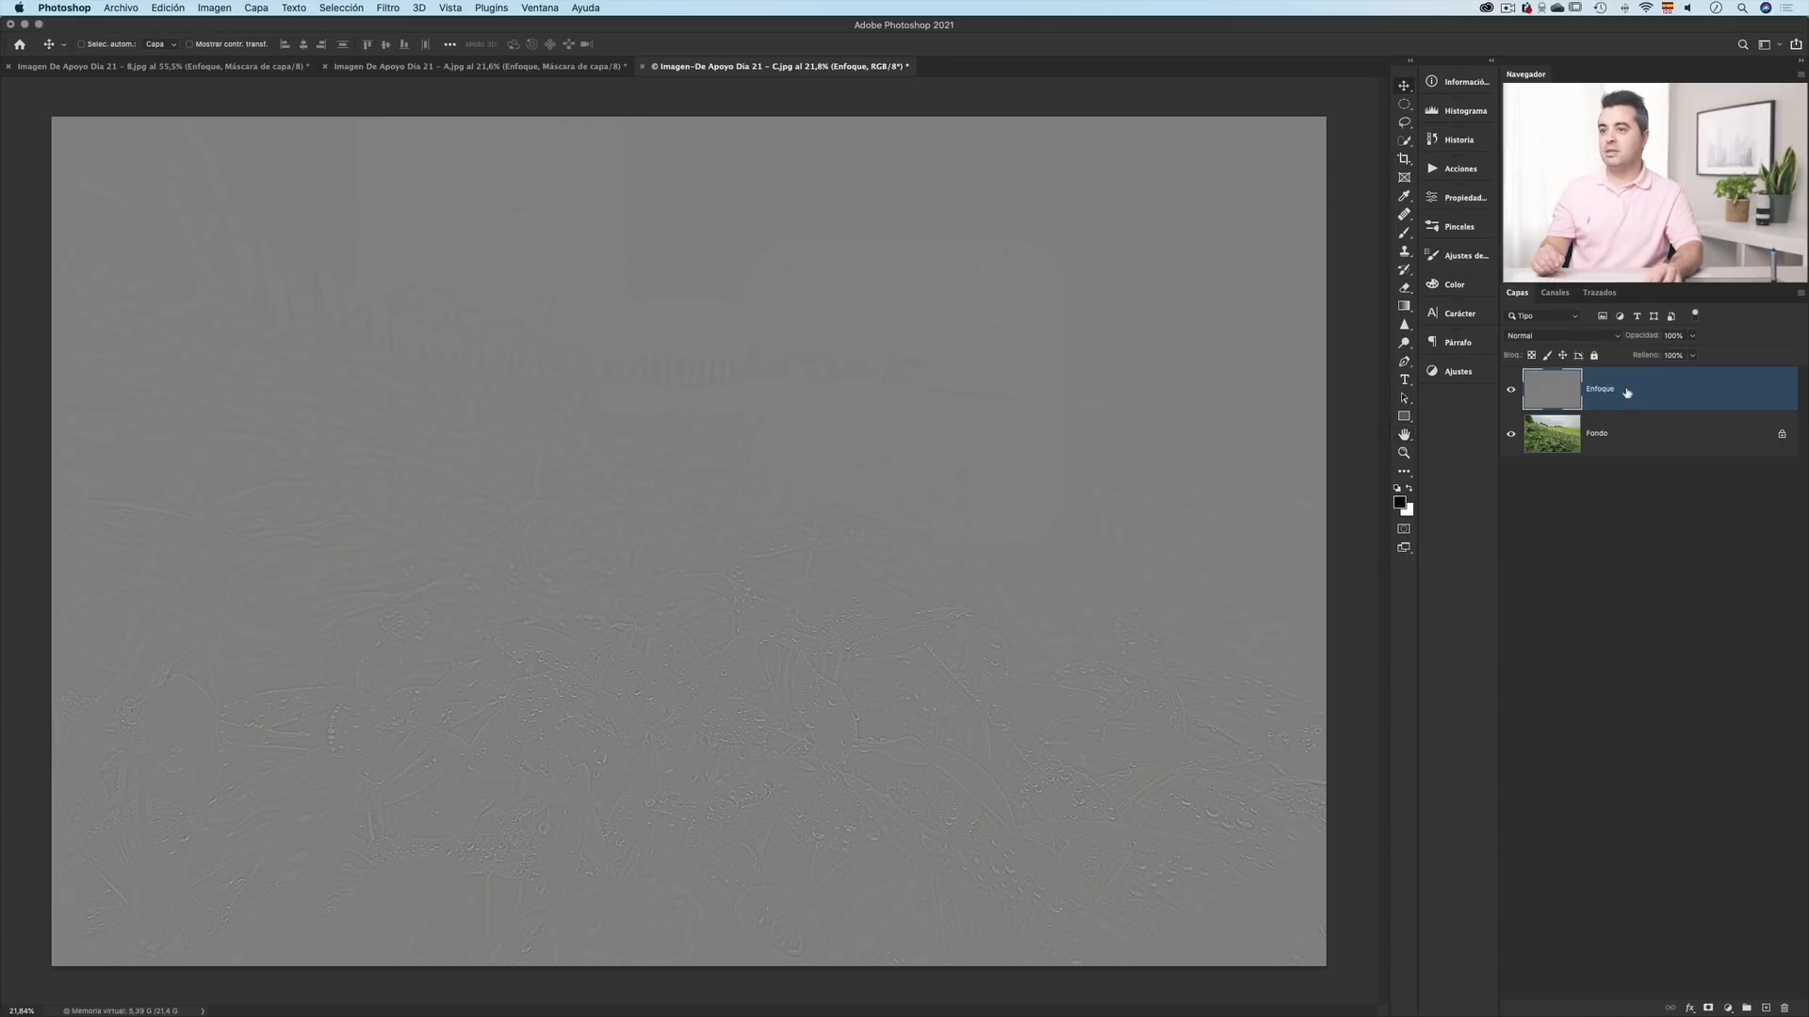
click(1567, 339)
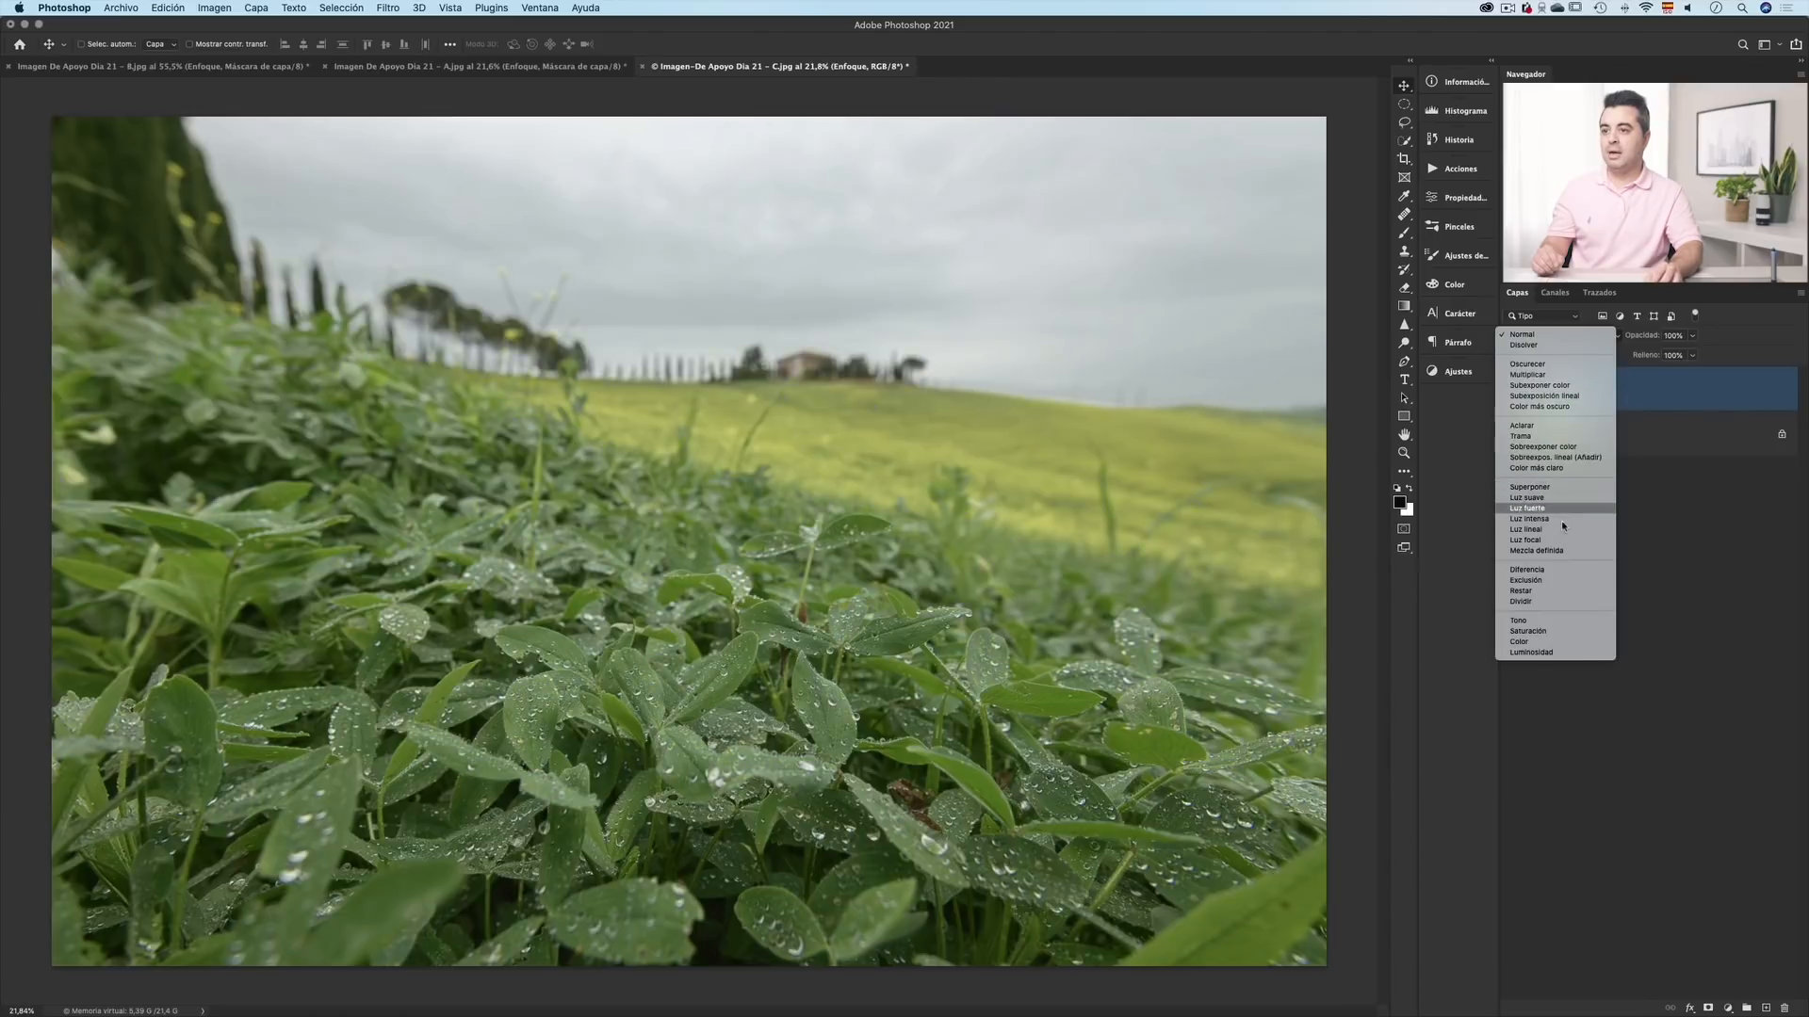
click(1562, 486)
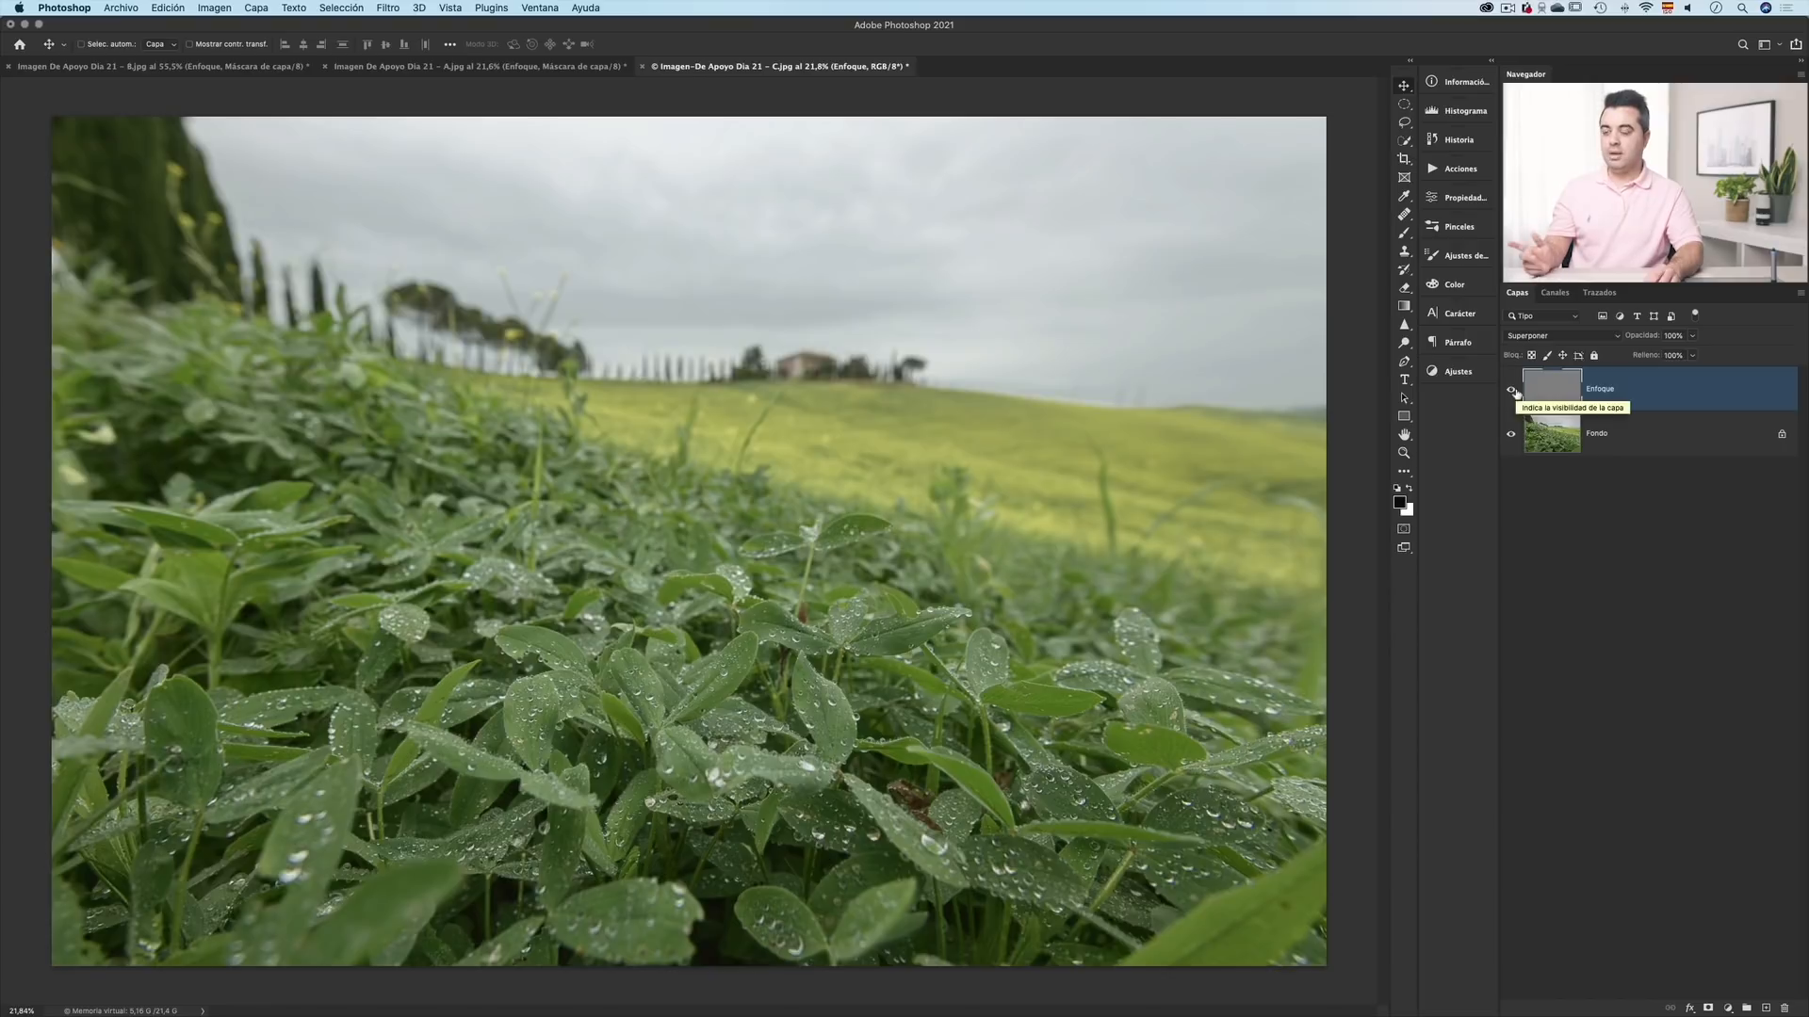
- Add a black mask to the Enfoque layer and paint white on it over the foreground leaves with drops
alt+click(1708, 1009)
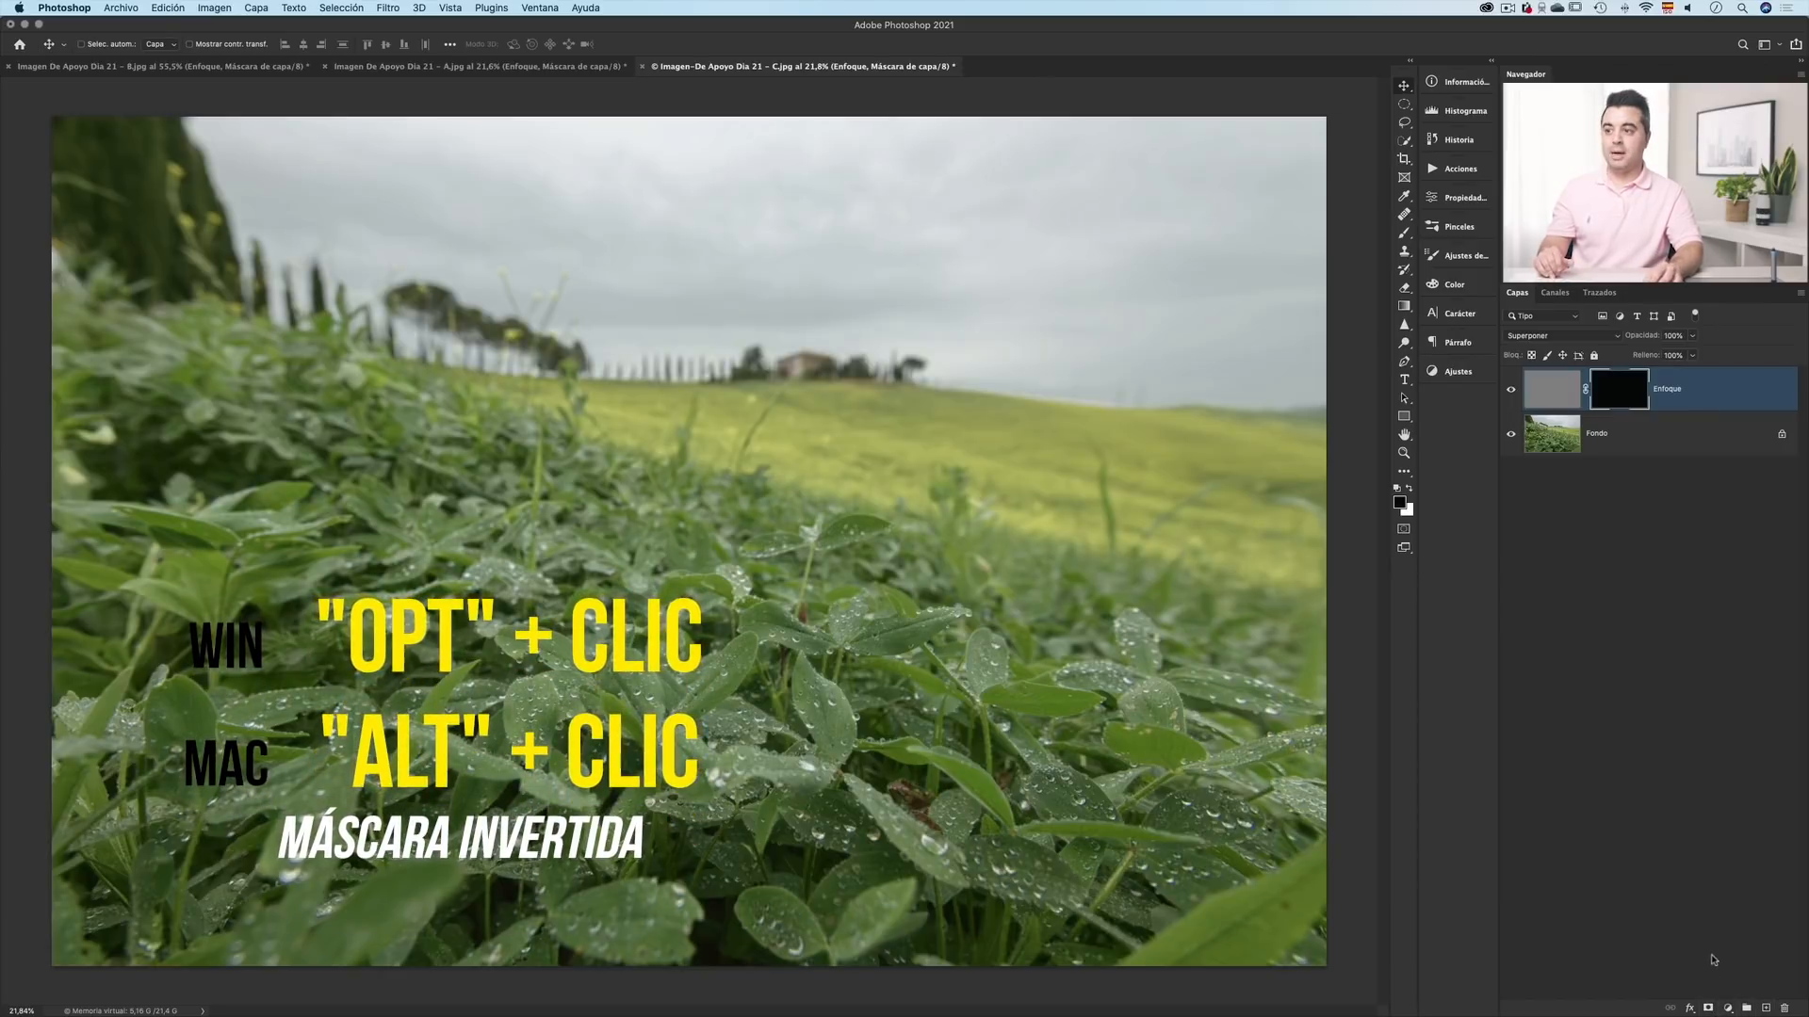
key(b)
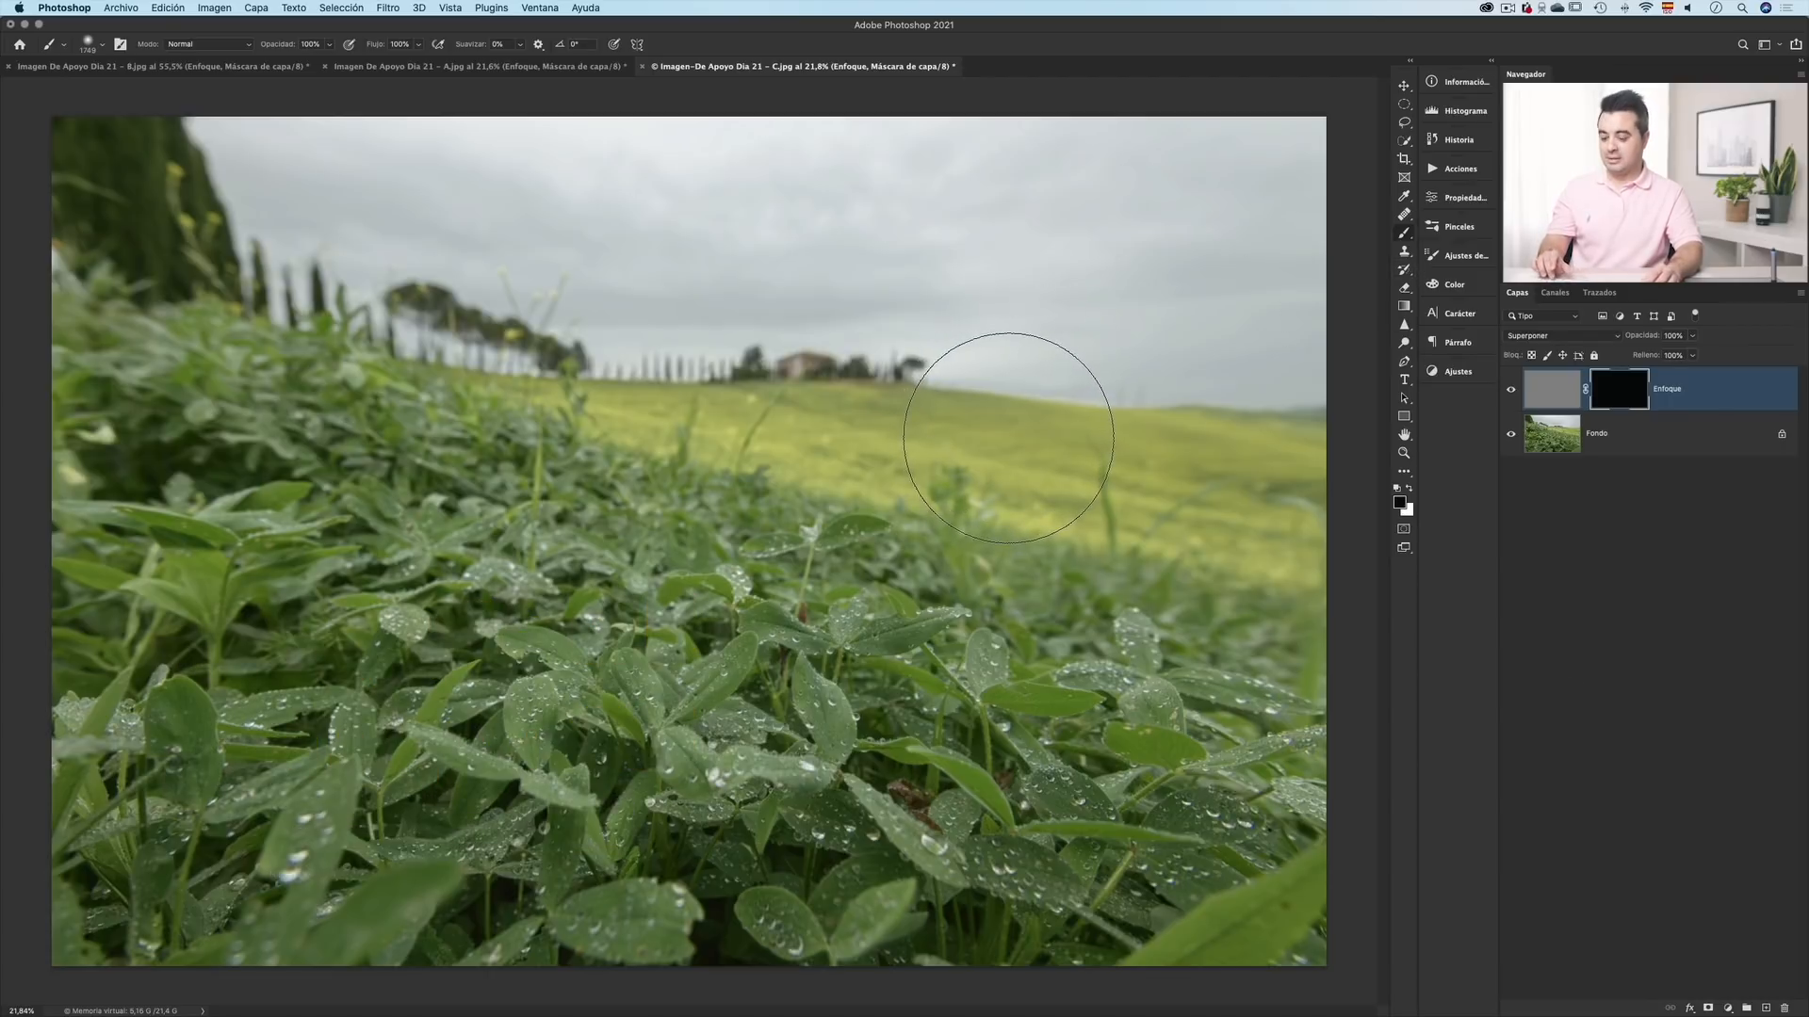
key(x)
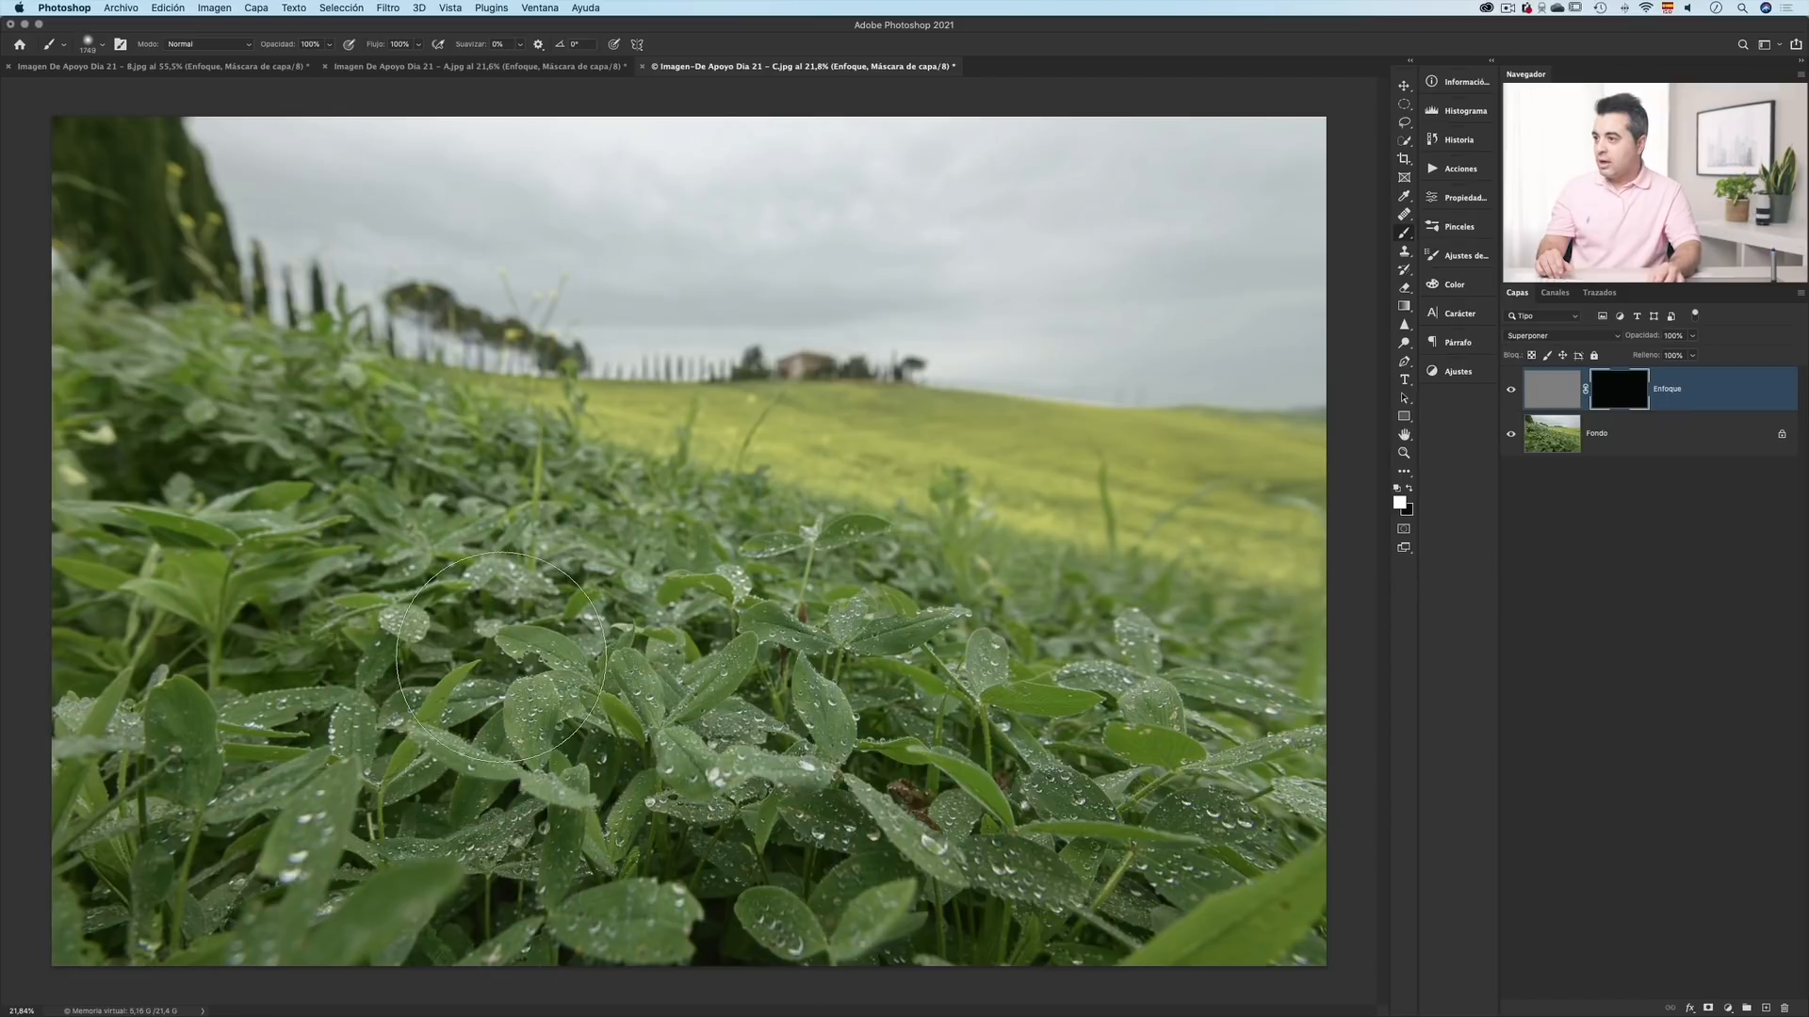
drag(827, 617, 819, 629)
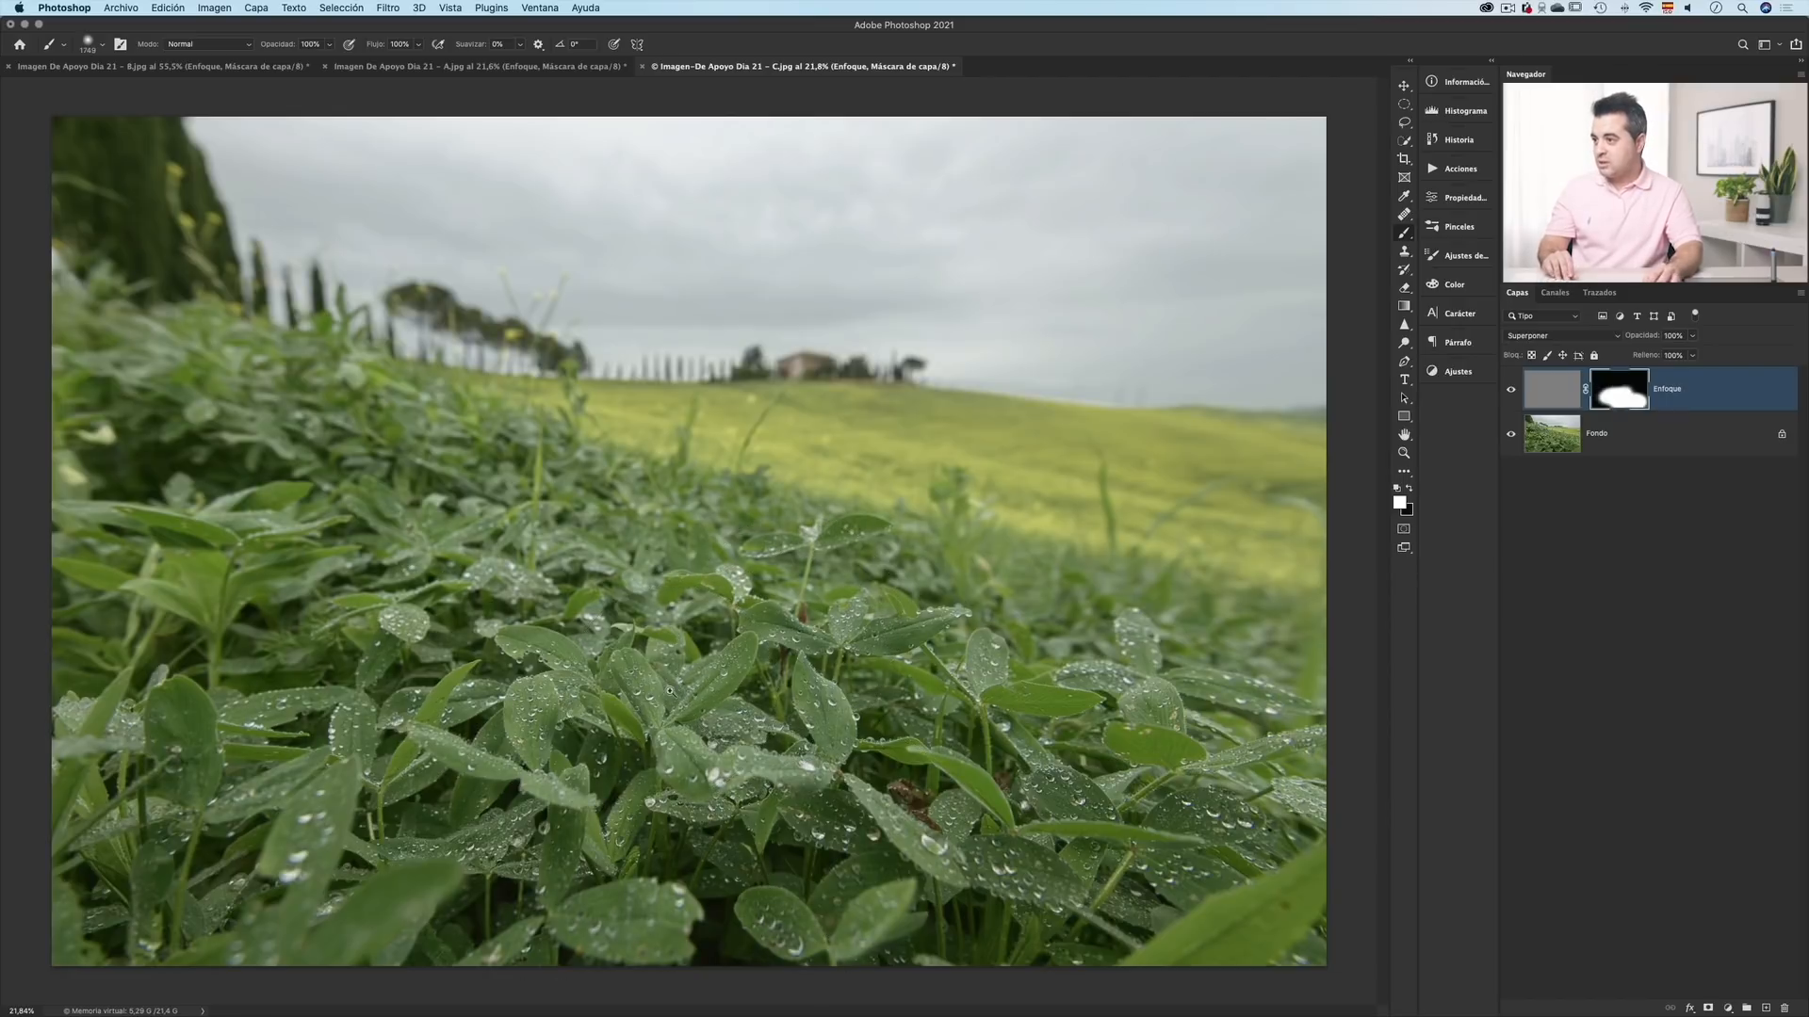
drag(679, 690, 686, 689)
- Inspect the sharpened leaves up close and delete the masked Enfoque layer
scroll(685, 688, up, 4)
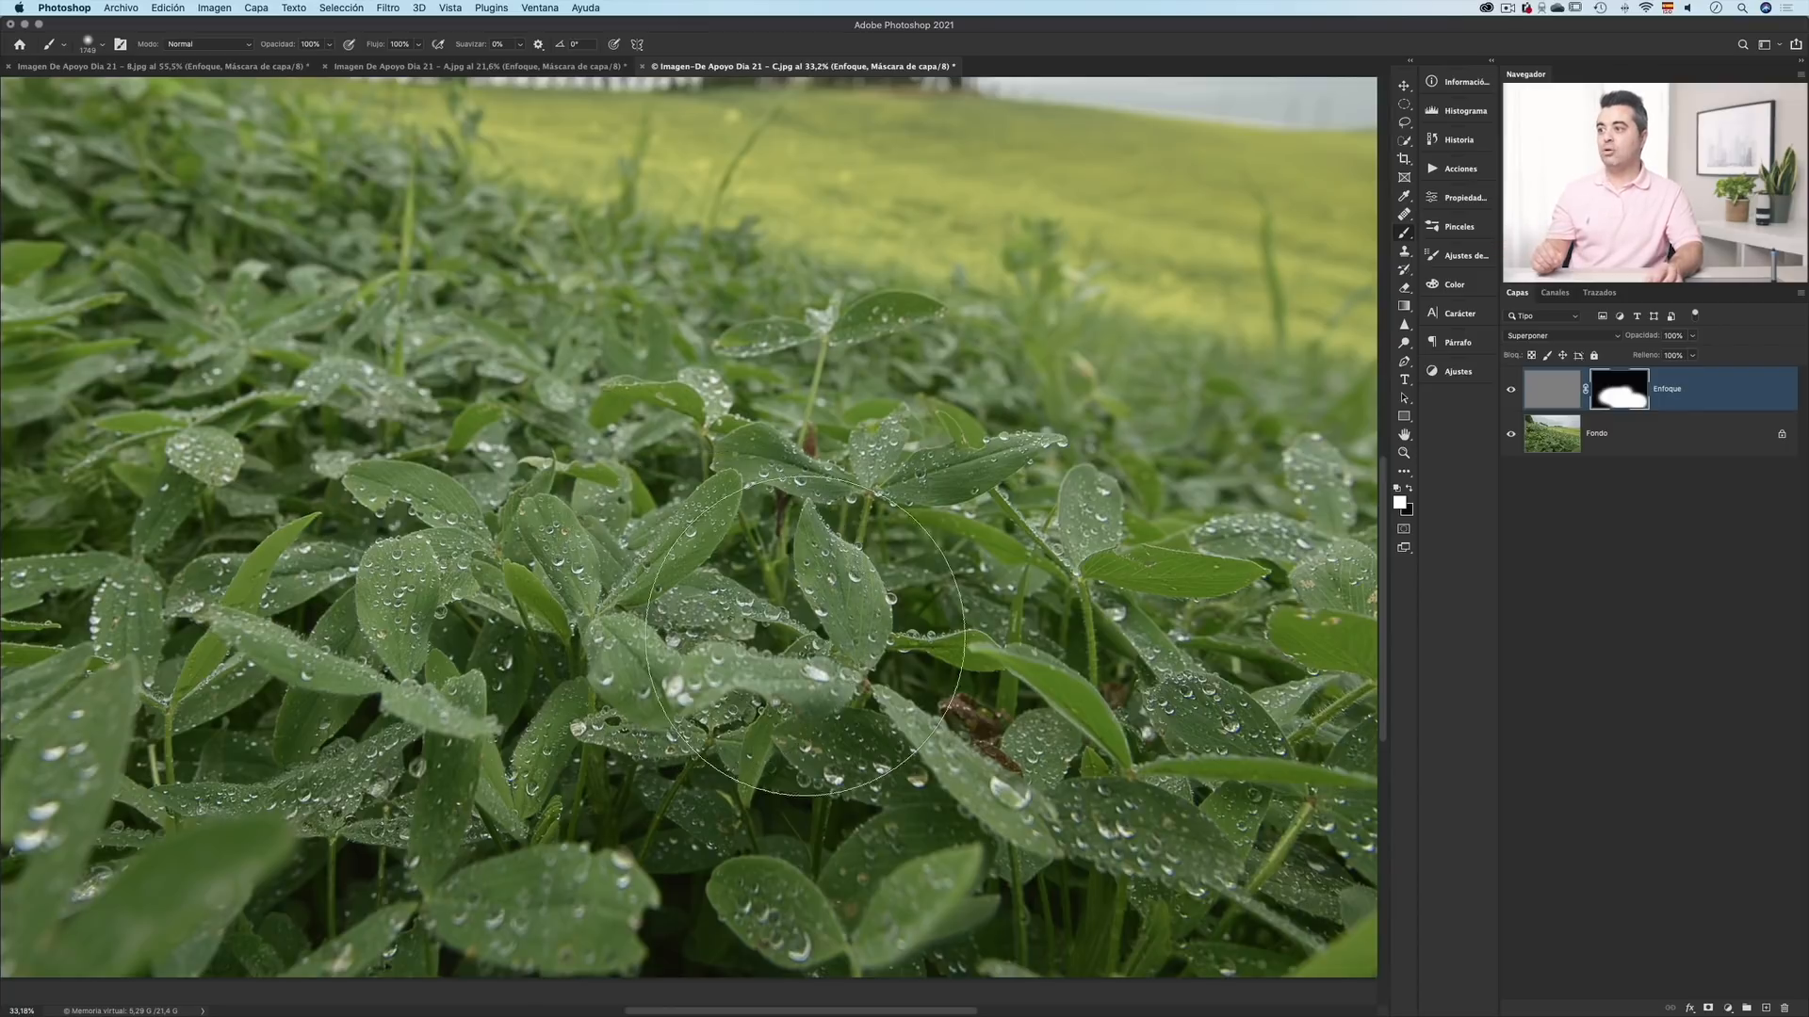
key(v)
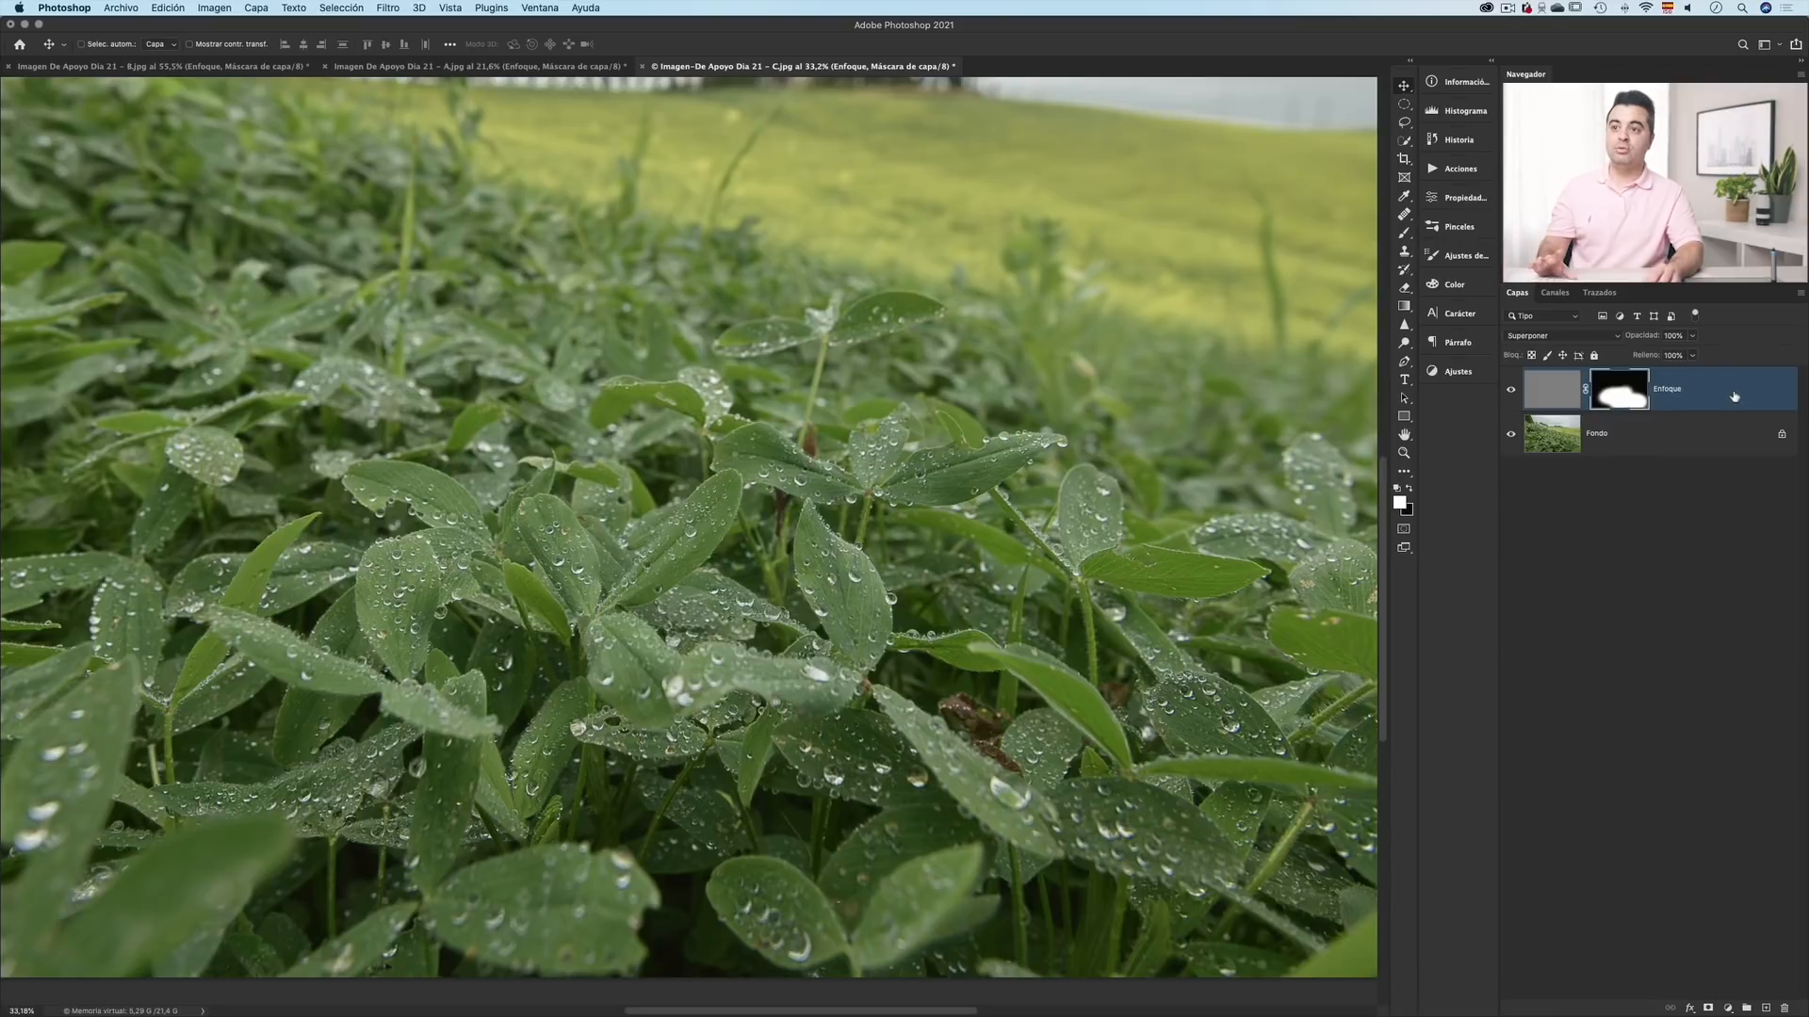
drag(1741, 397, 1782, 1006)
- Duplicate the Fondo layer and name the copy "Enfoque por mascara de enfoque"
key(super+alt+shift+e)
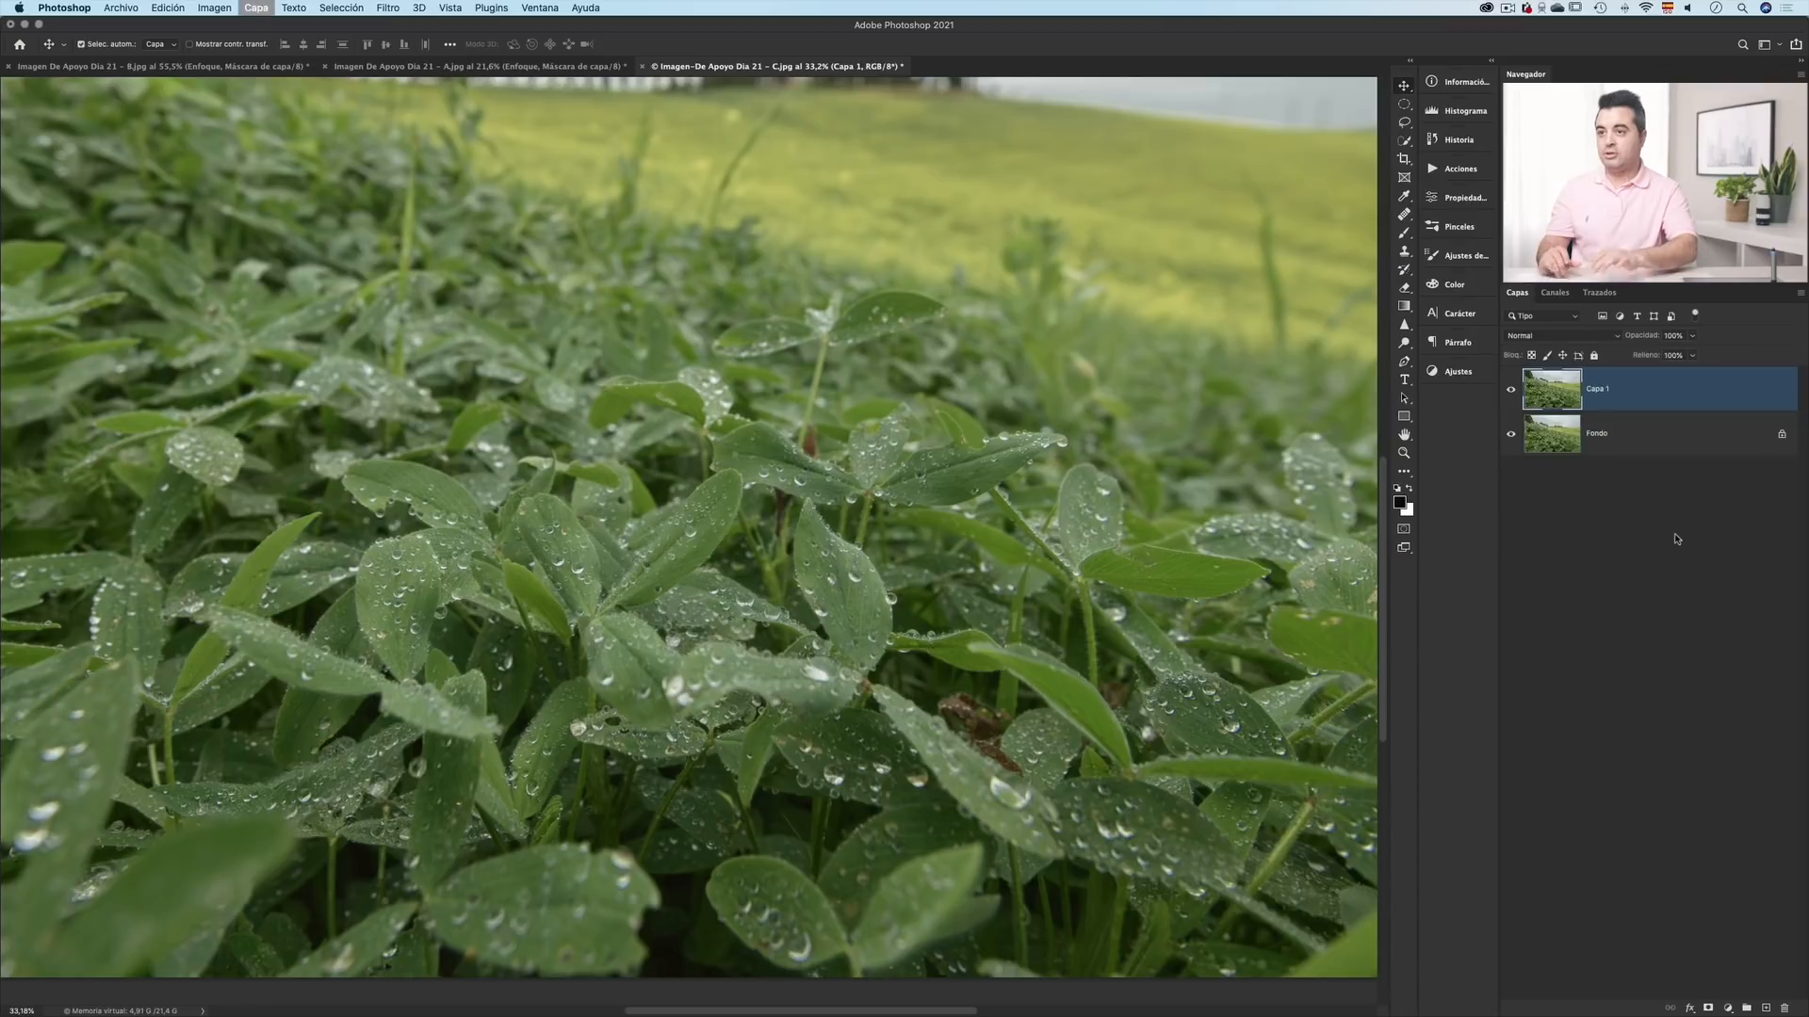
double_click(1604, 390)
text(Enfoque)
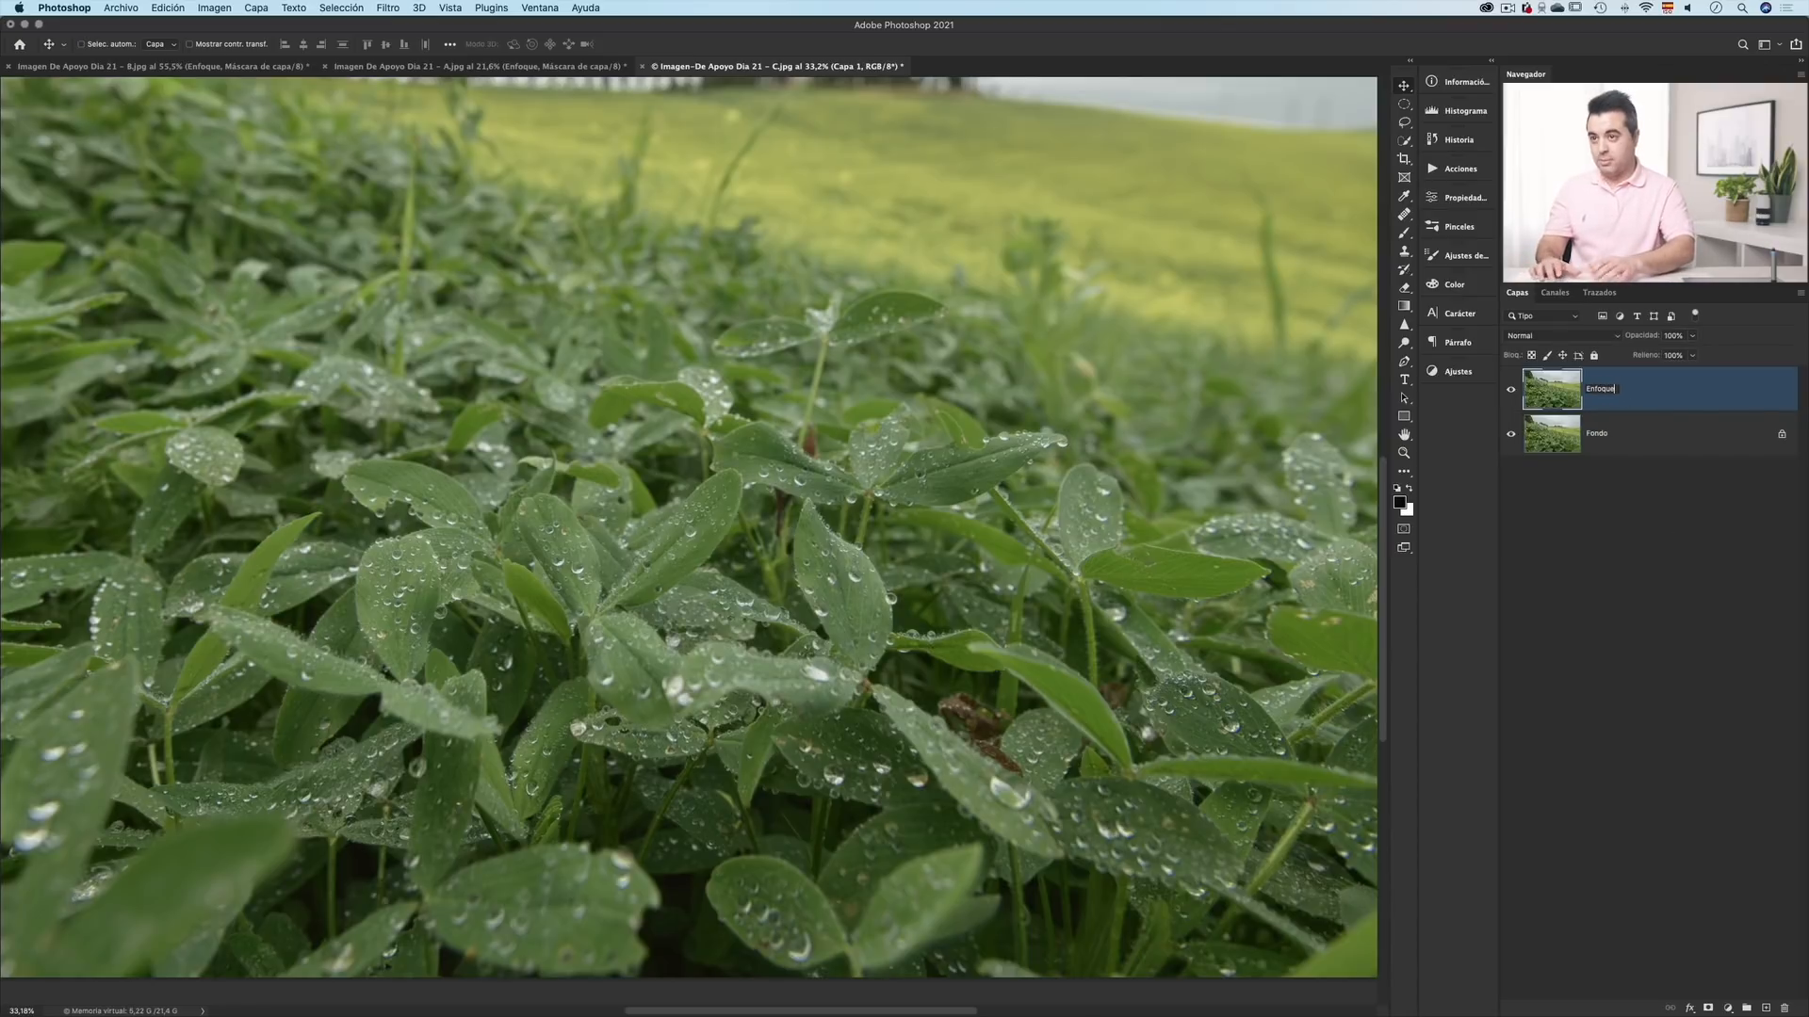
text( por mascara de)
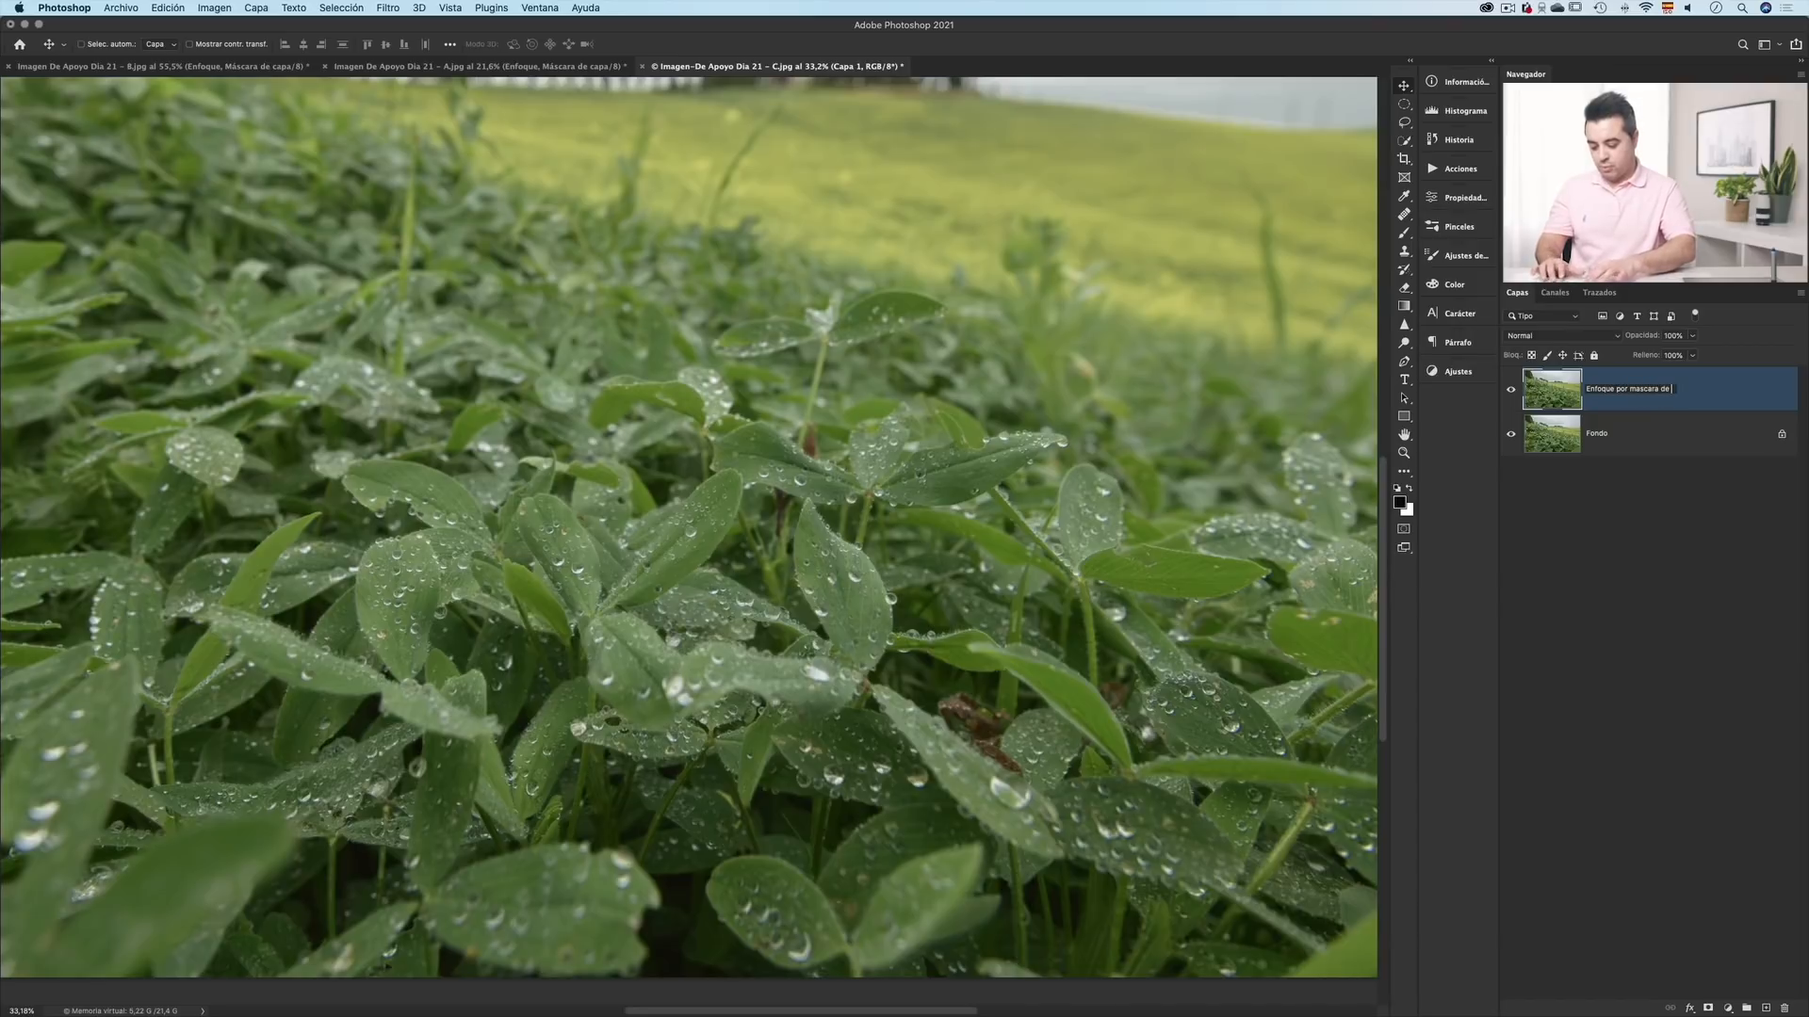
text( enfoque)
key(Return)
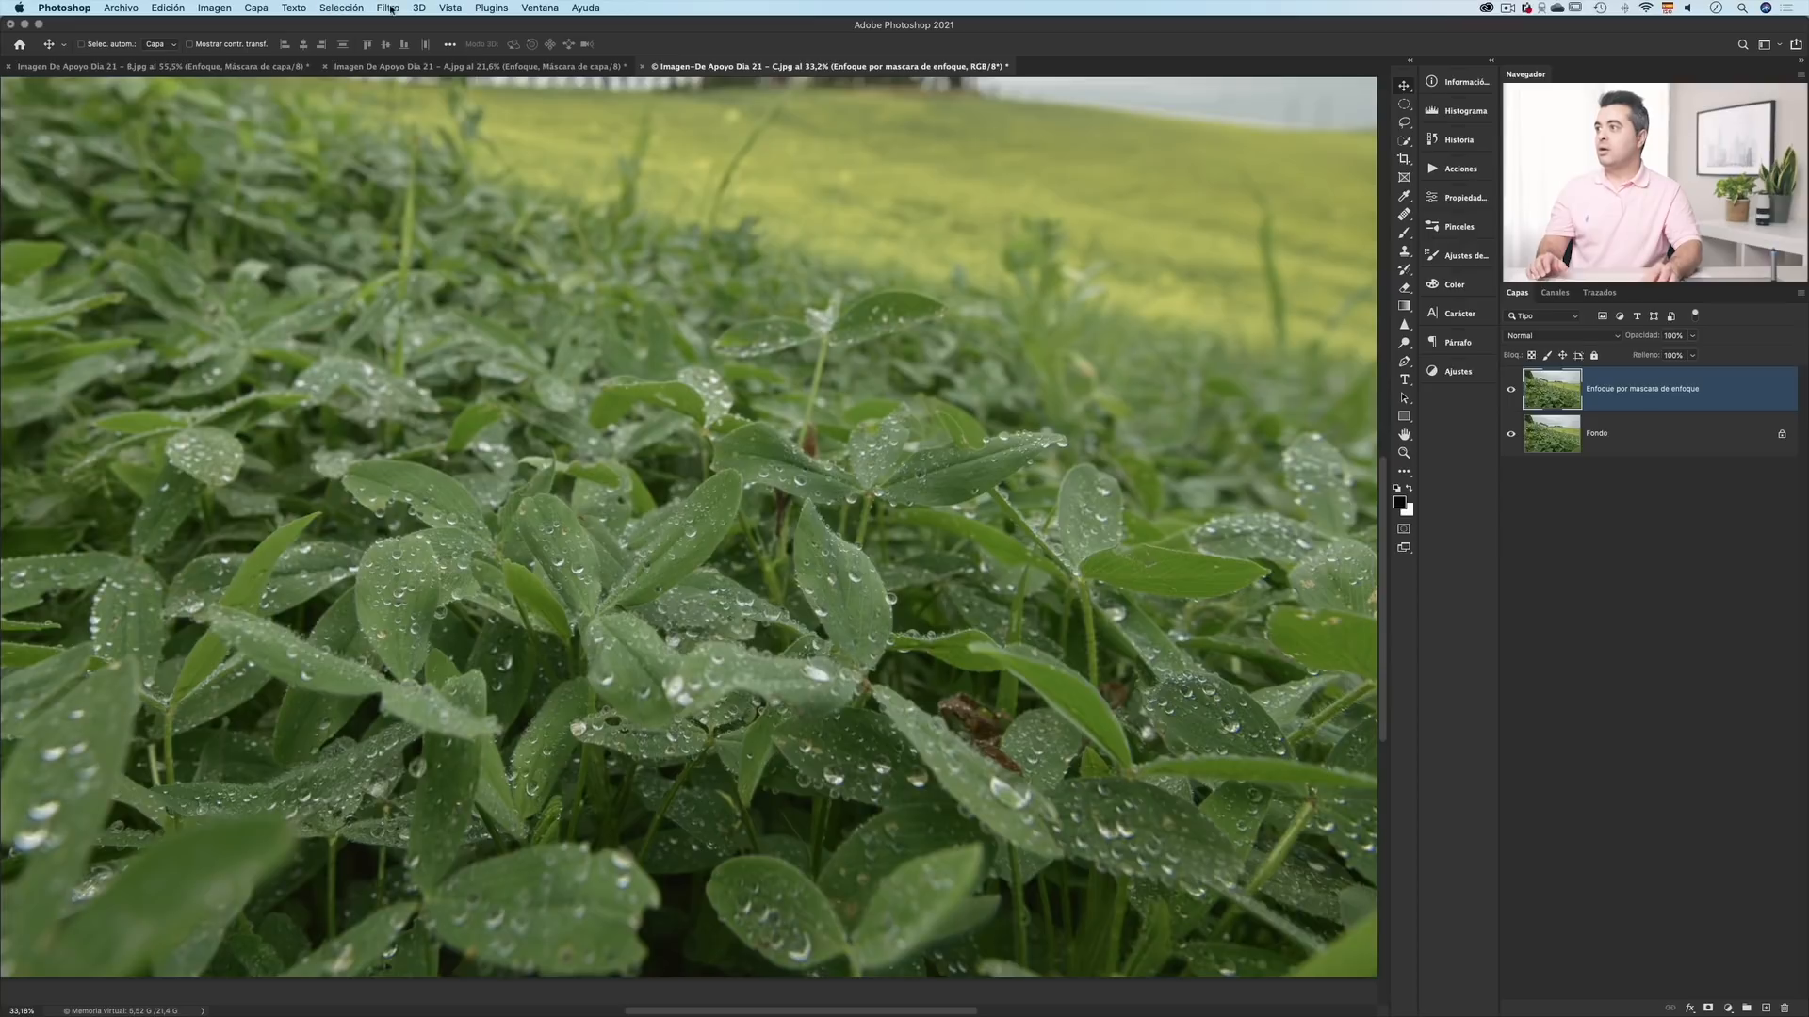
- Convert the "Enfoque por mascara de enfoque" layer to a smart object and apply Máscara de enfoque with Cantidad 108%, Radio 7,1 pixels and Umbral 0
right_click(1704, 402)
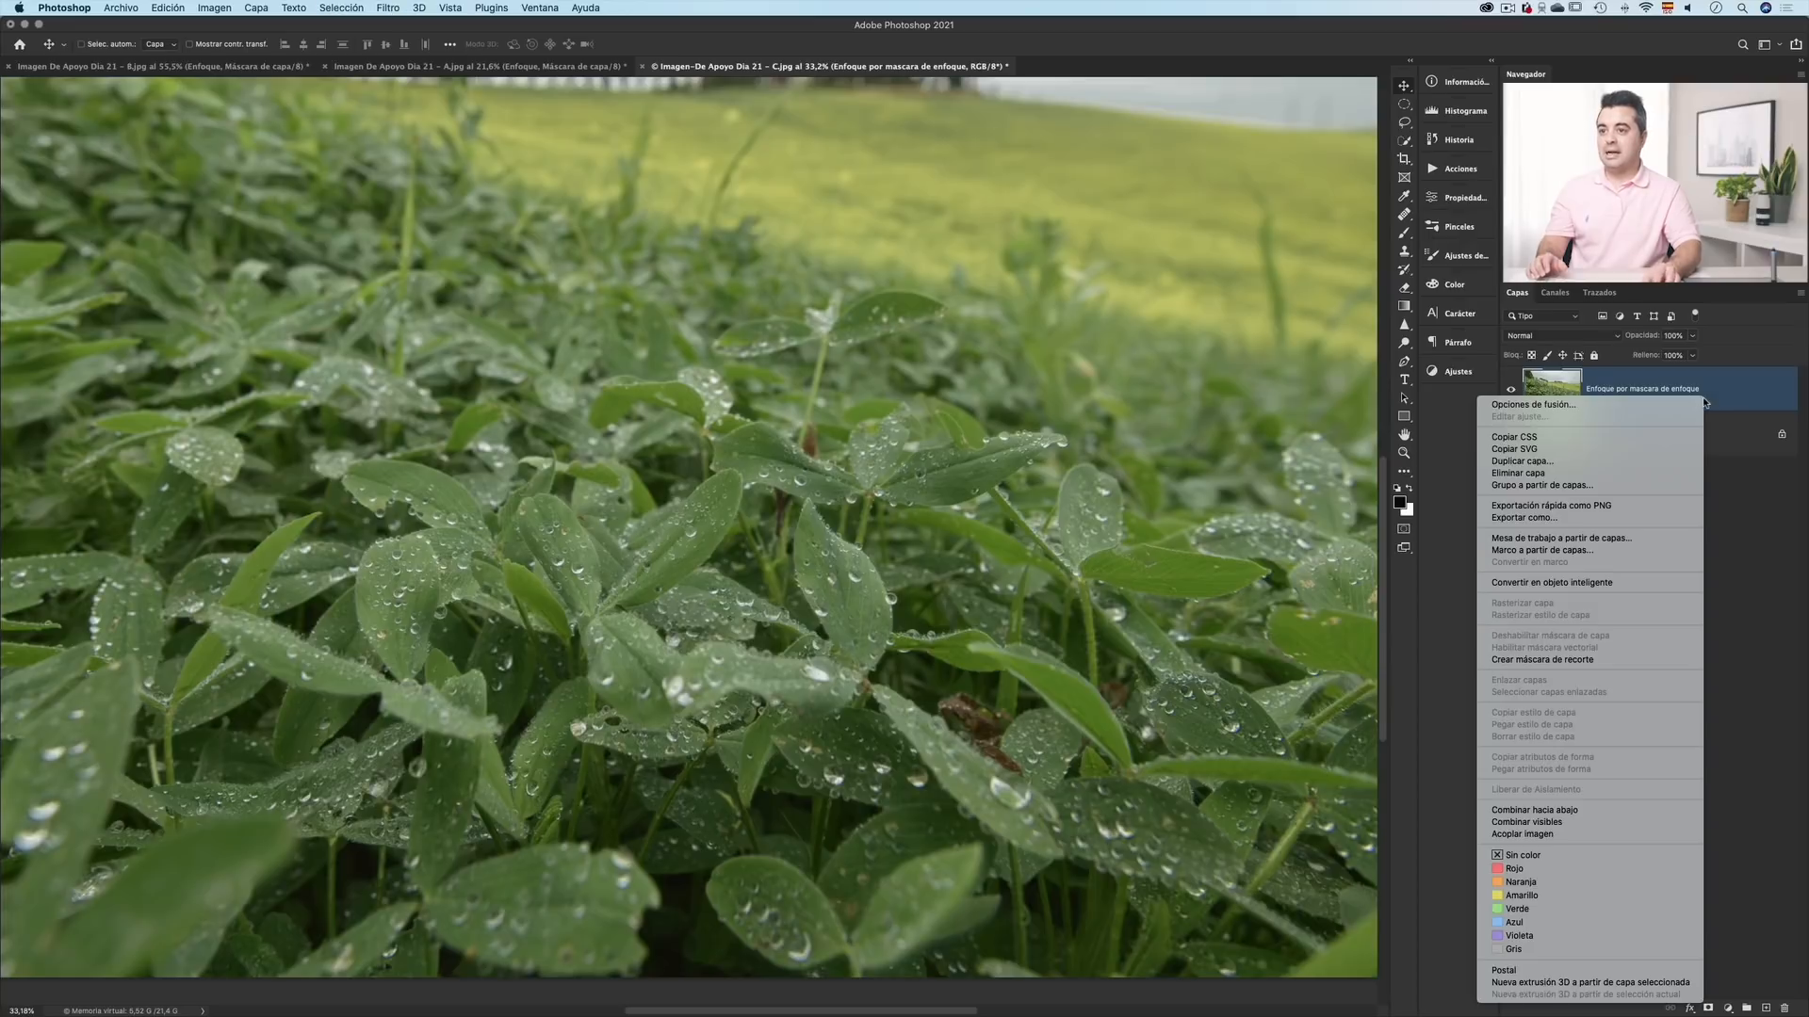
click(1637, 584)
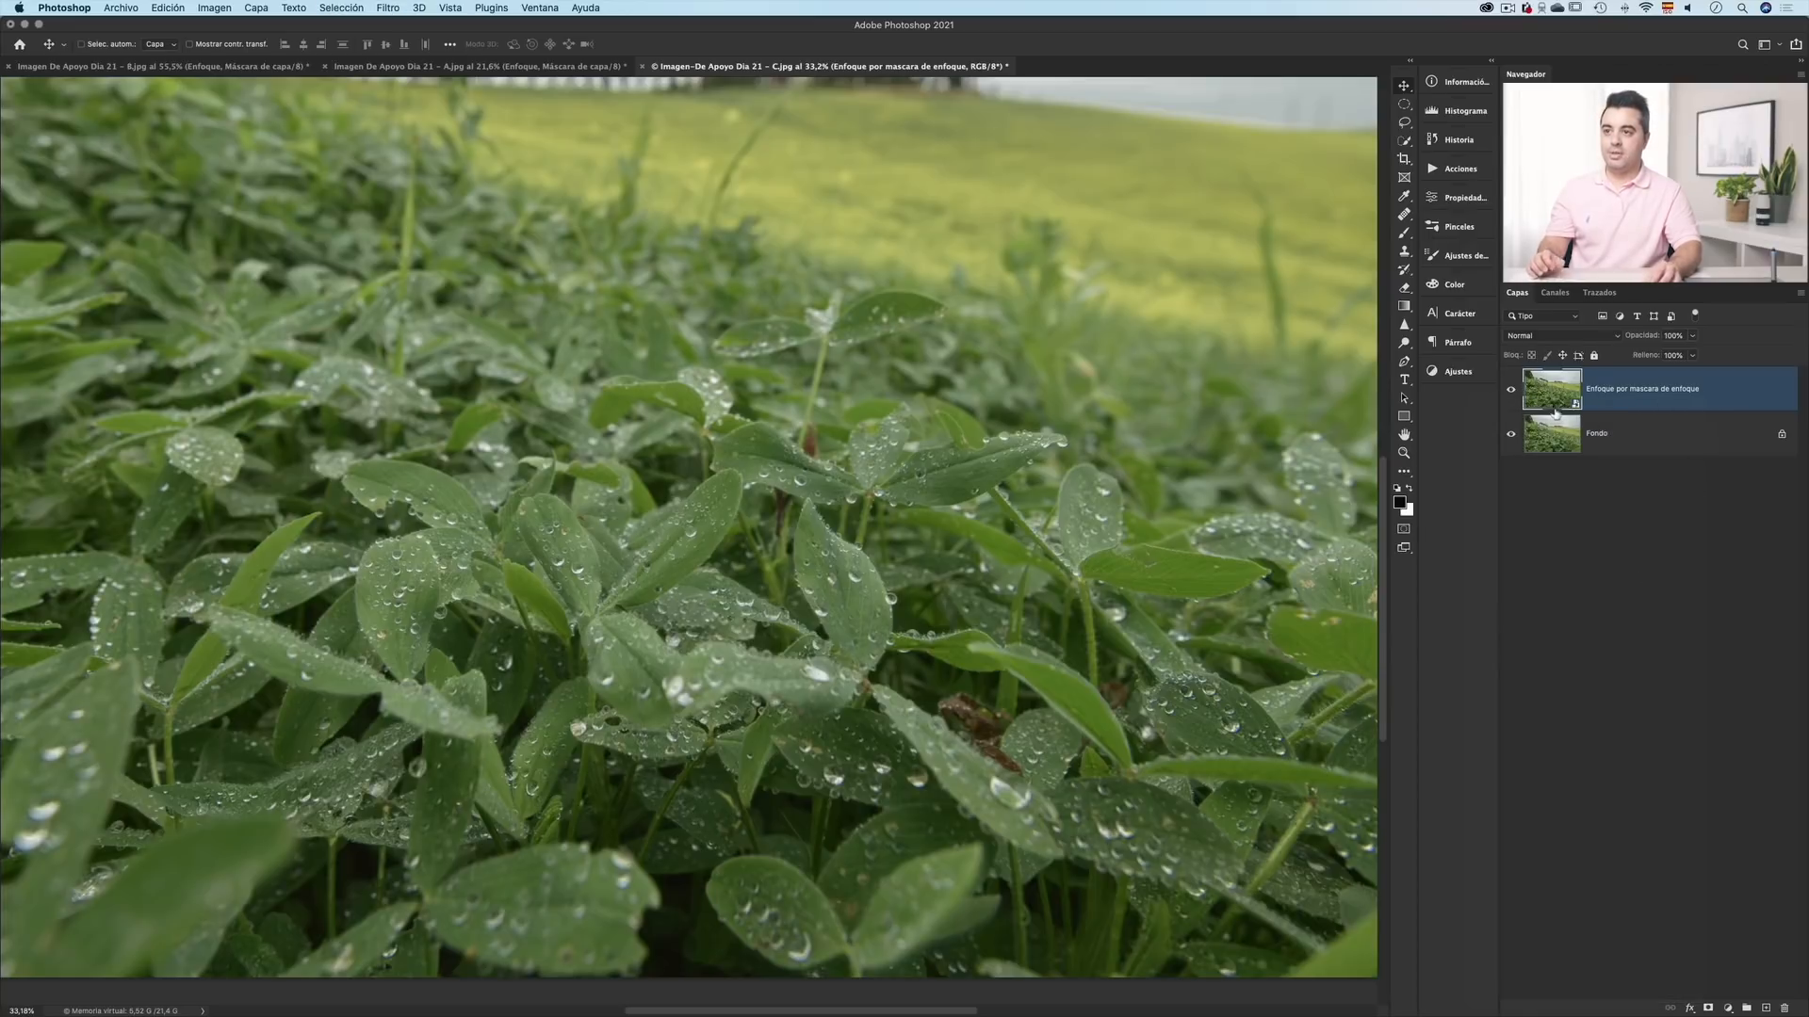
click(388, 9)
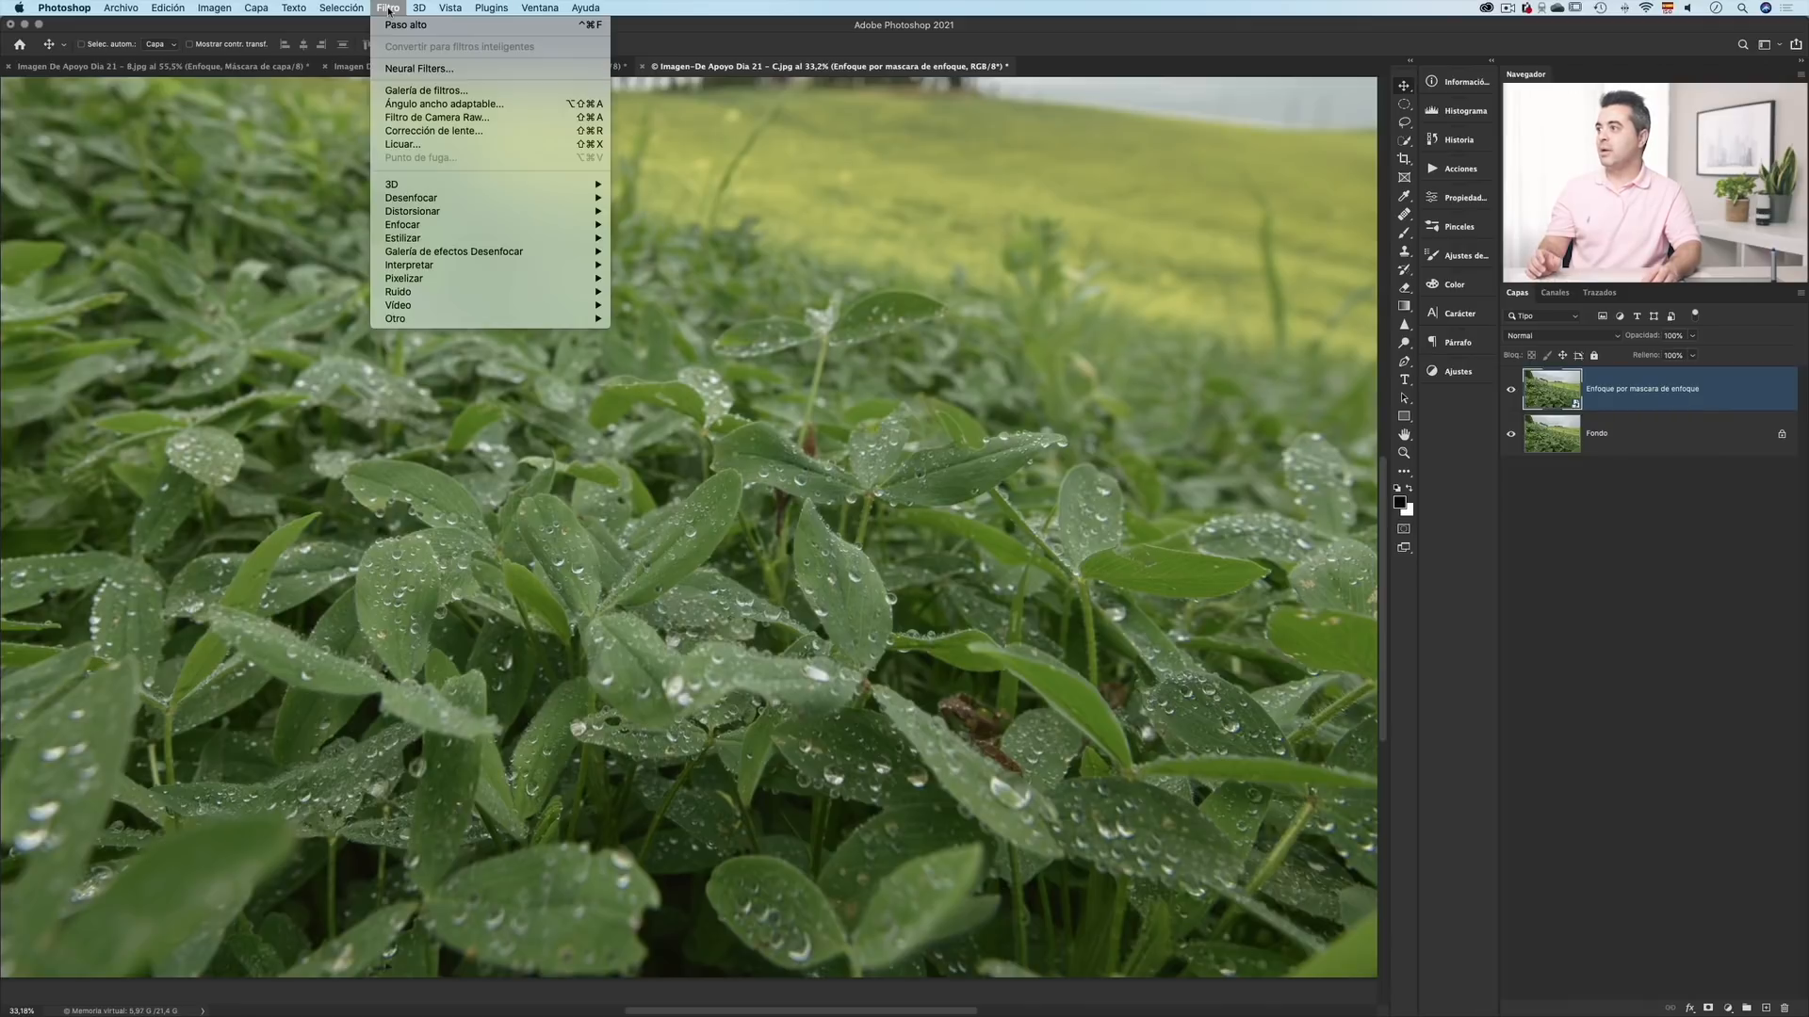
mouse_move(448, 227)
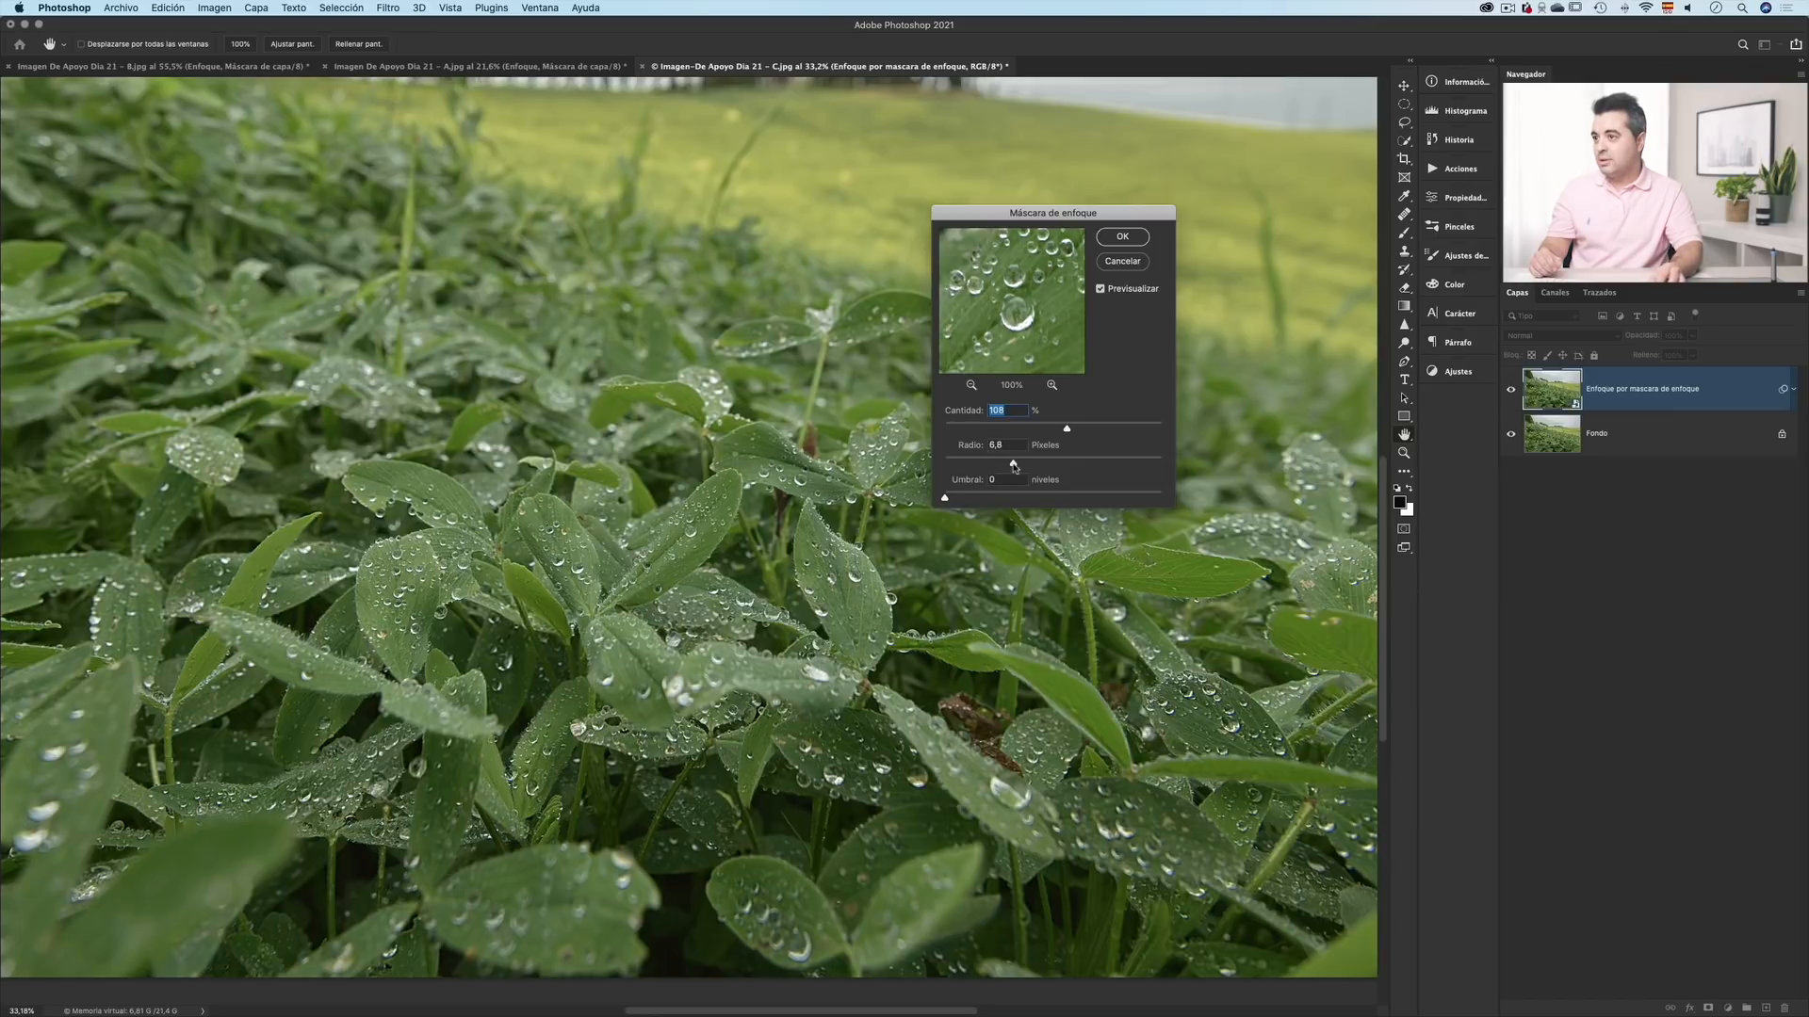
drag(1015, 466, 1016, 465)
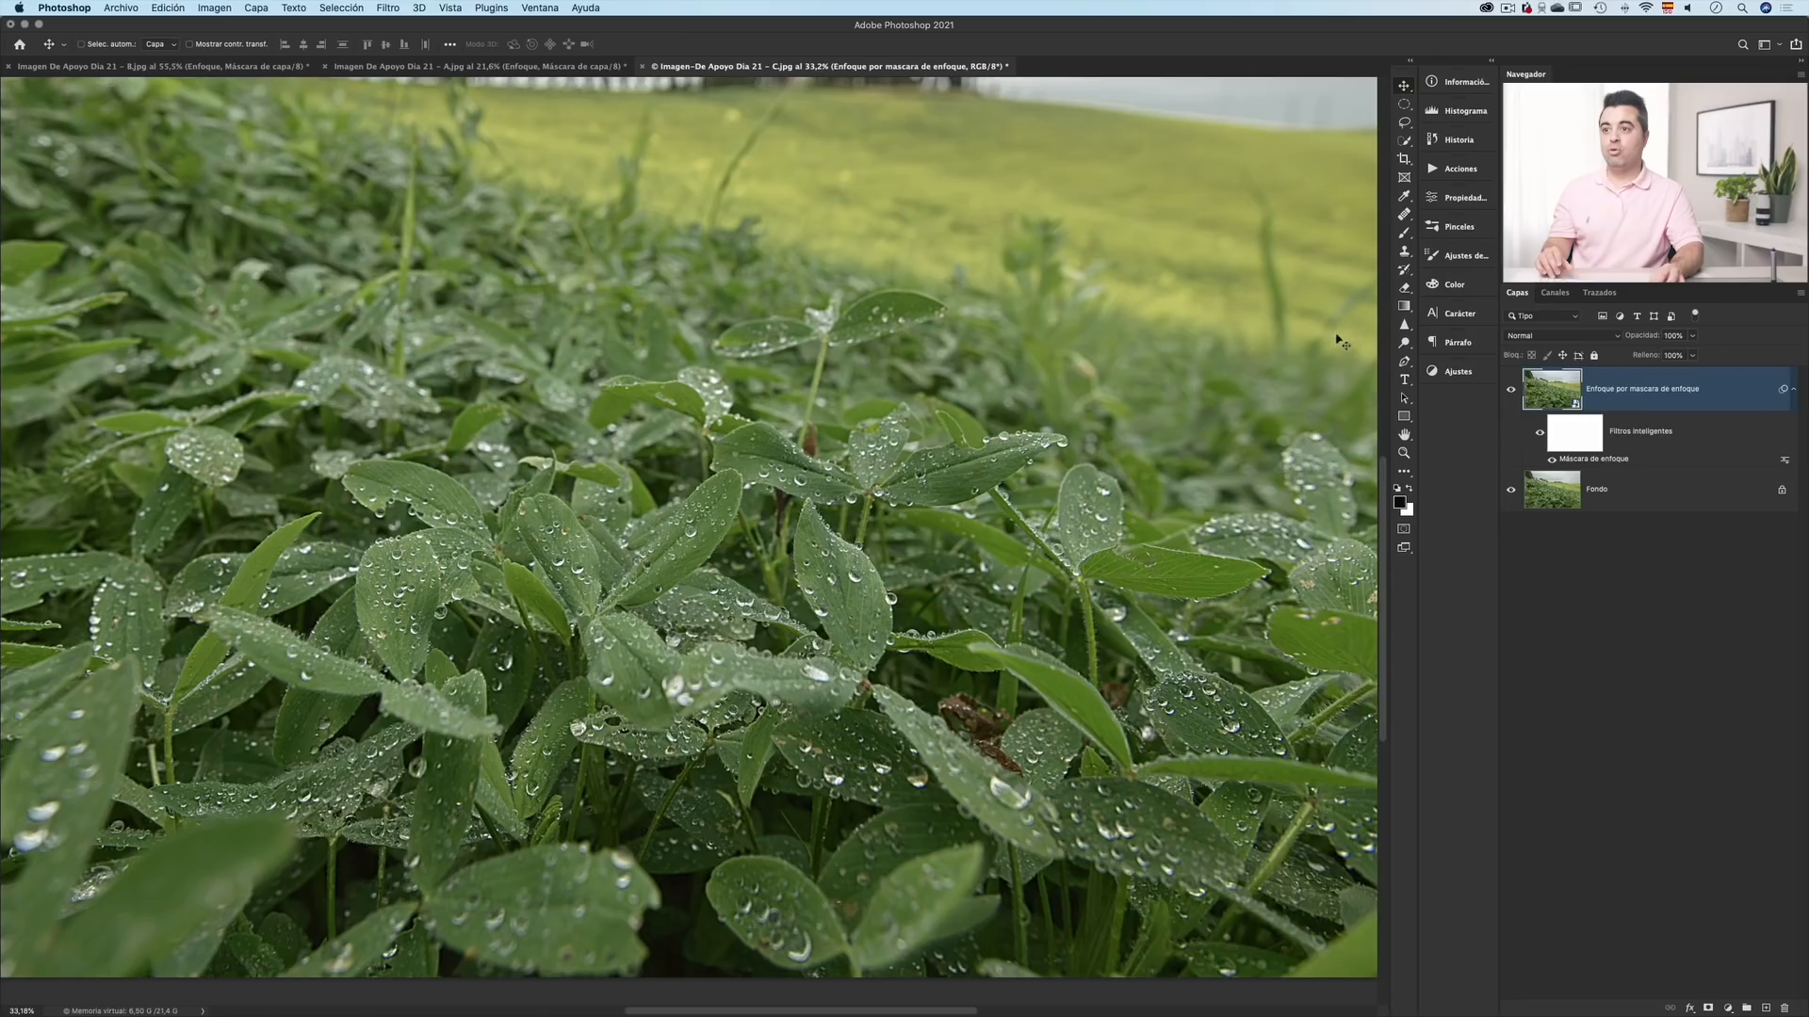
- Turn the smart filter mask black and paint white on it over the foreground leaves with drops
click(1580, 445)
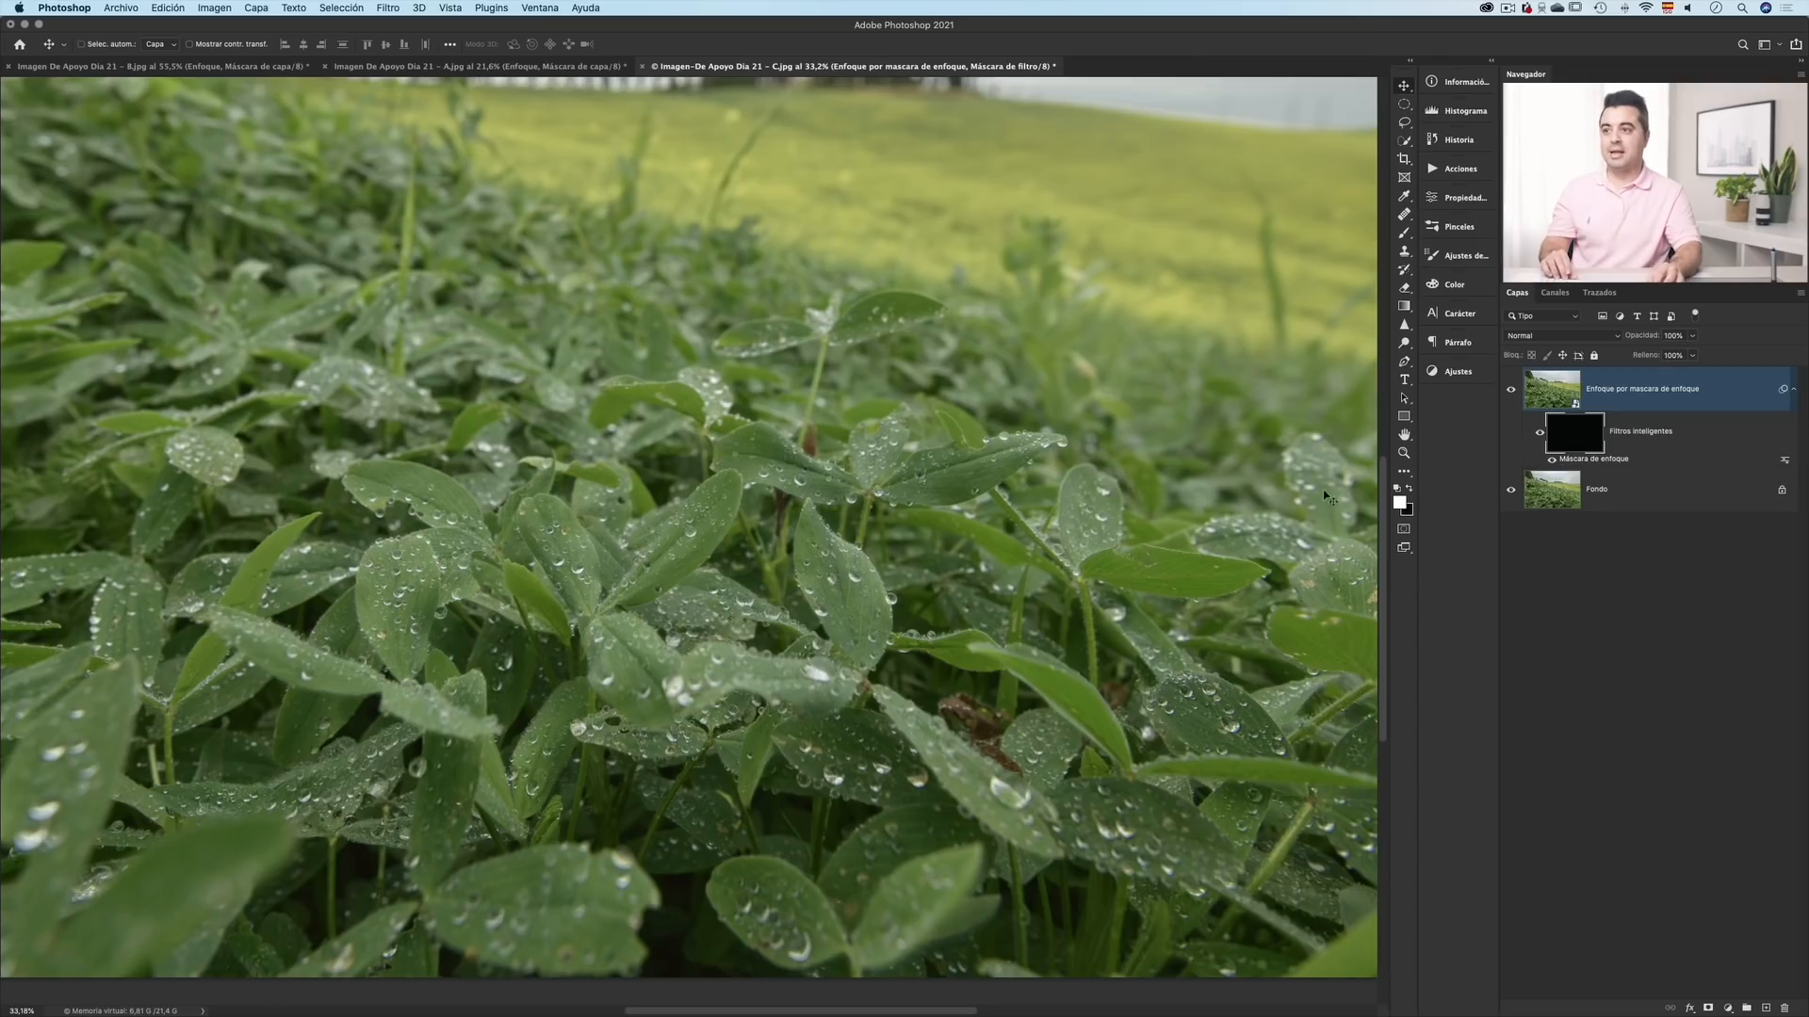
click(1403, 233)
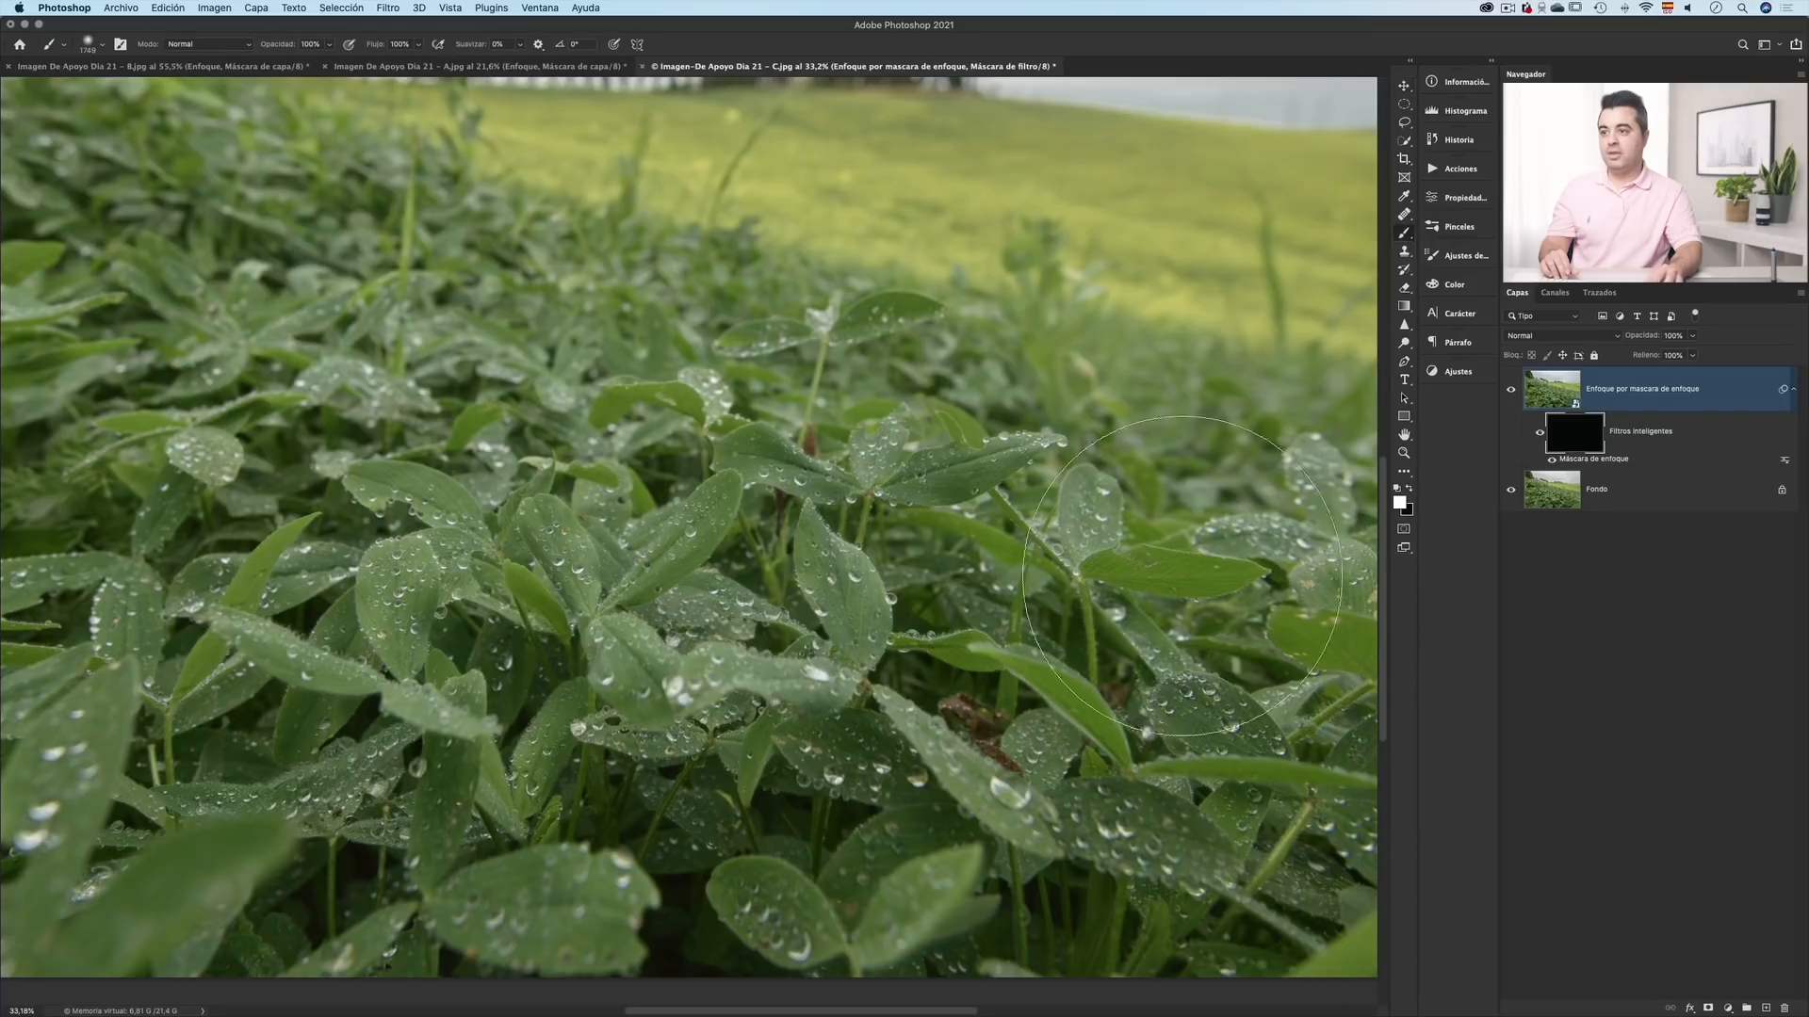
key(super+0)
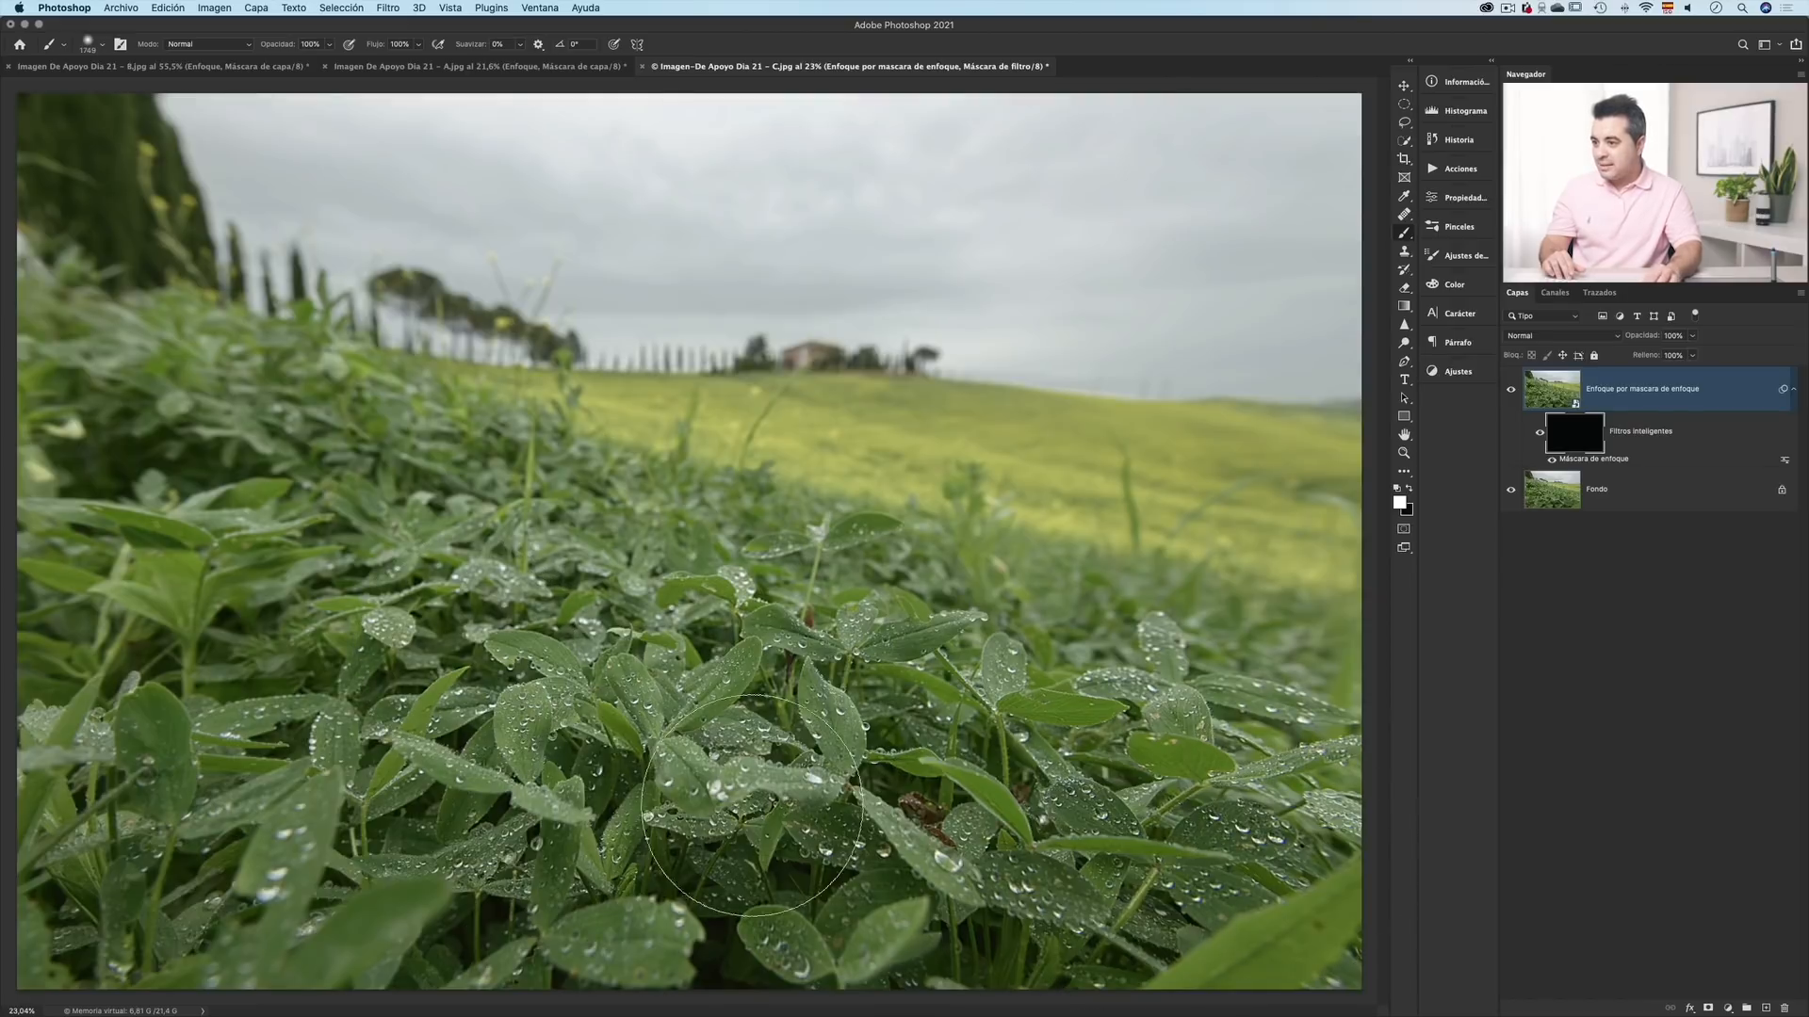
mouse_move(437, 663)
mouse_down()
mouse_move(743, 705)
mouse_move(672, 569)
mouse_up()
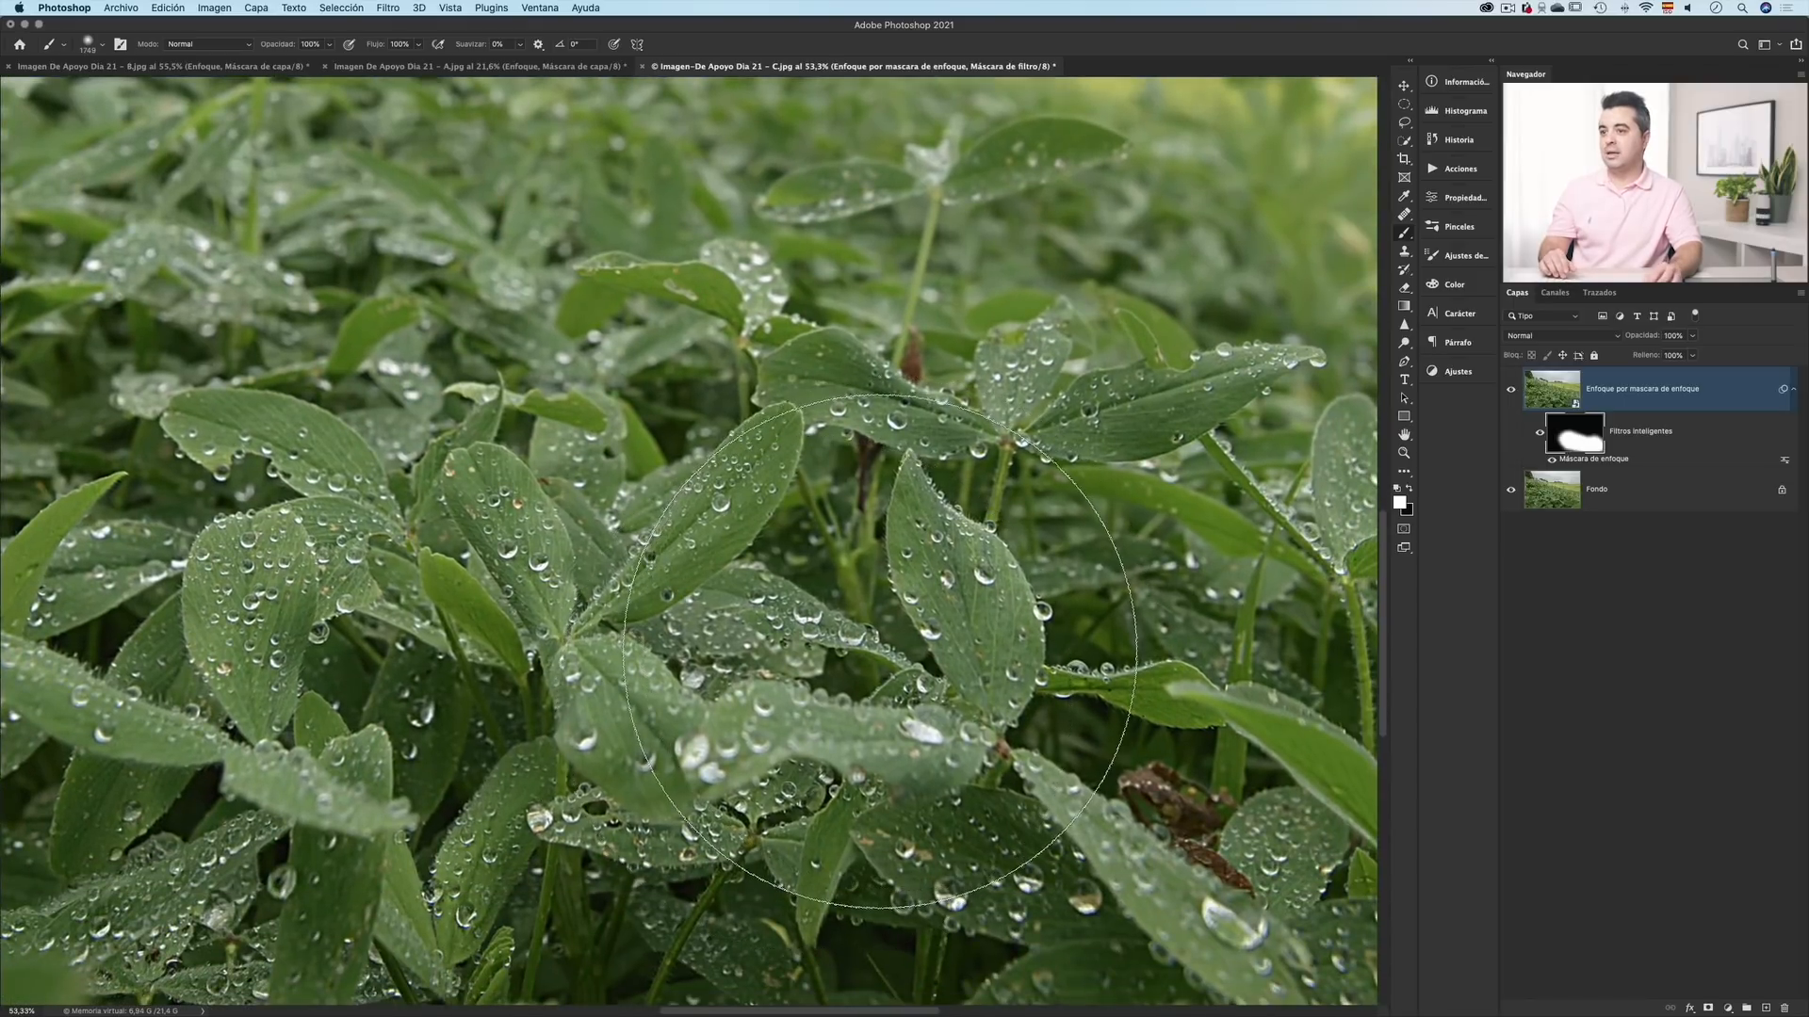
- Reopen the Máscara de enfoque smart filter, set Cantidad to 130% and Radio to 5,4 pixels, and compare the result with the preview off and on
click(1611, 461)
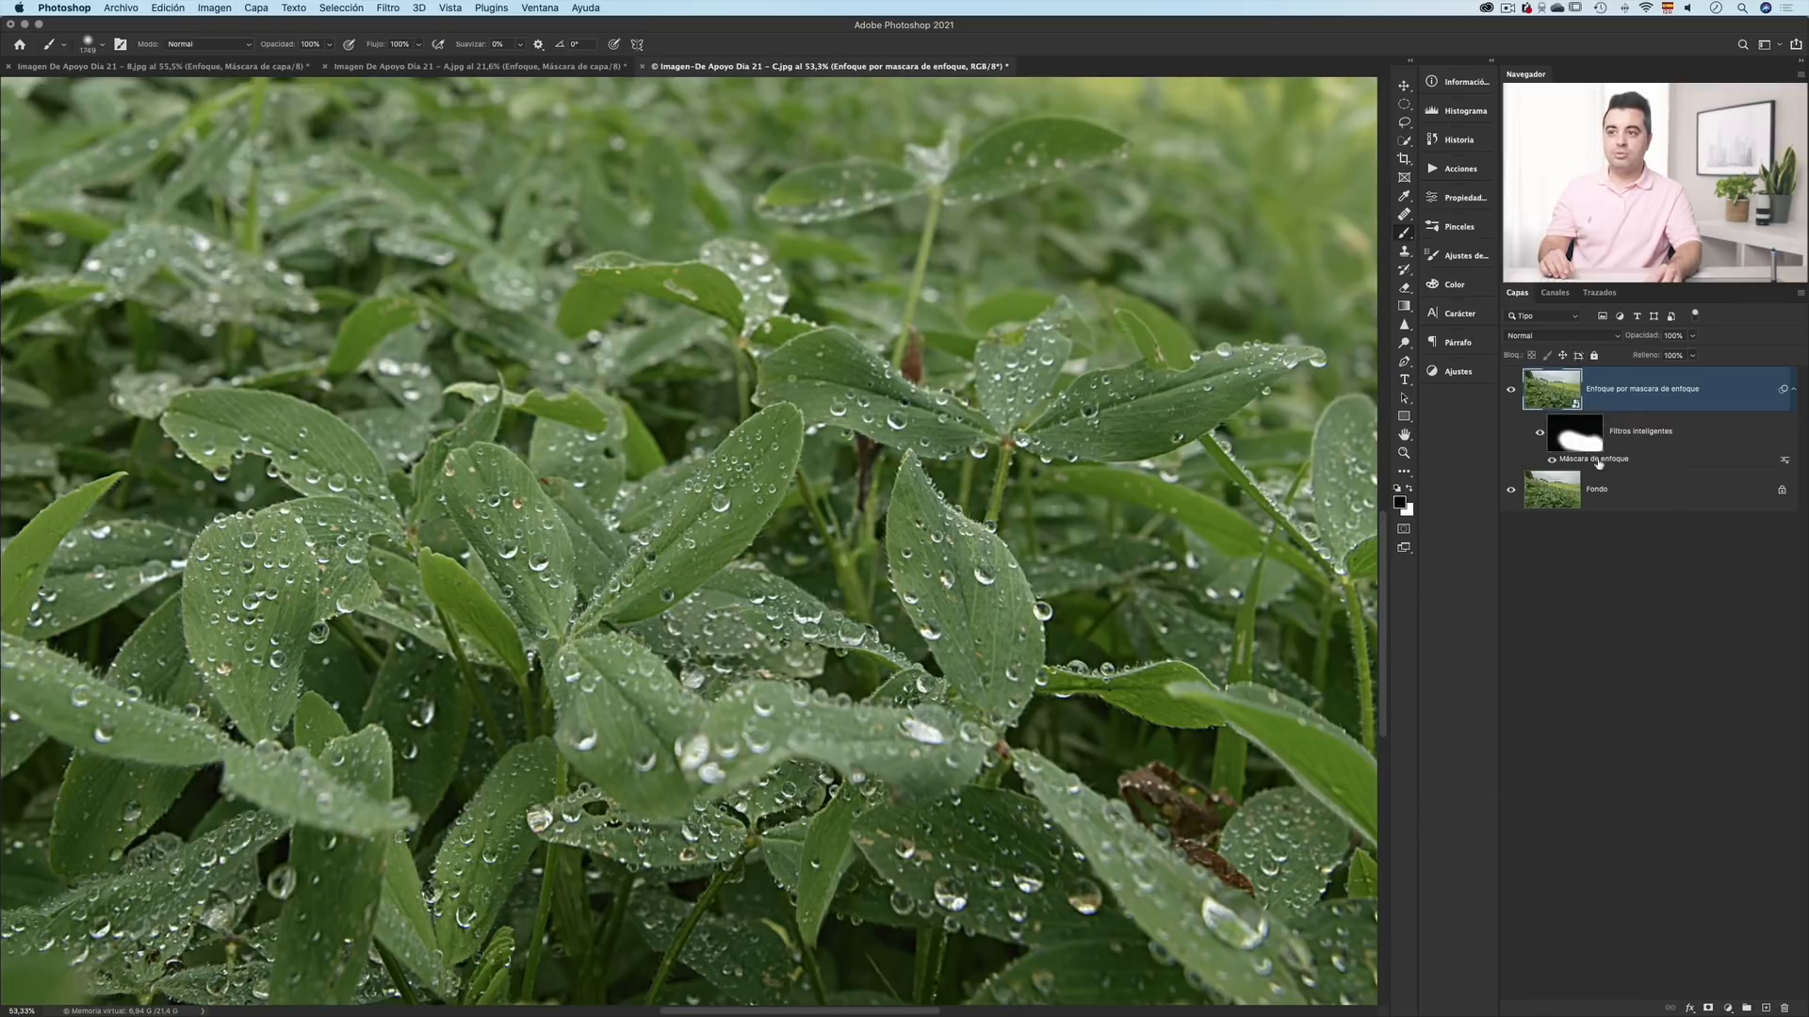
double_click(1594, 460)
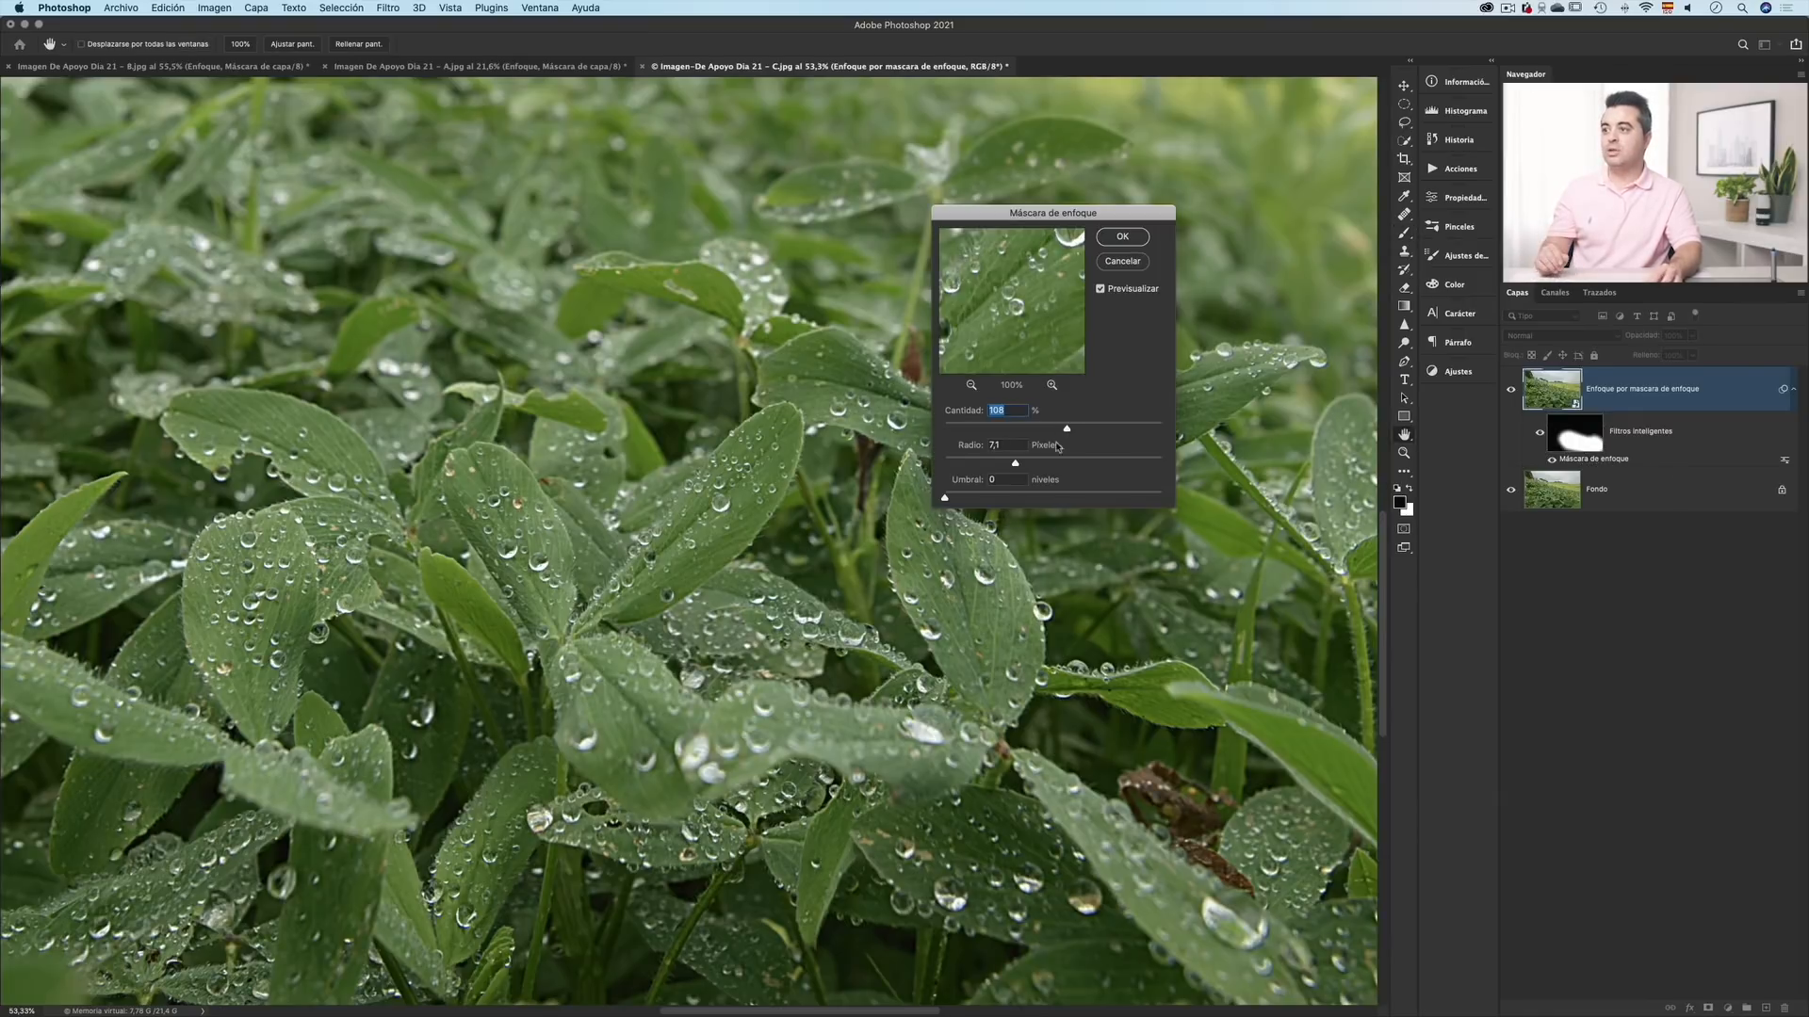
drag(1016, 464, 1009, 466)
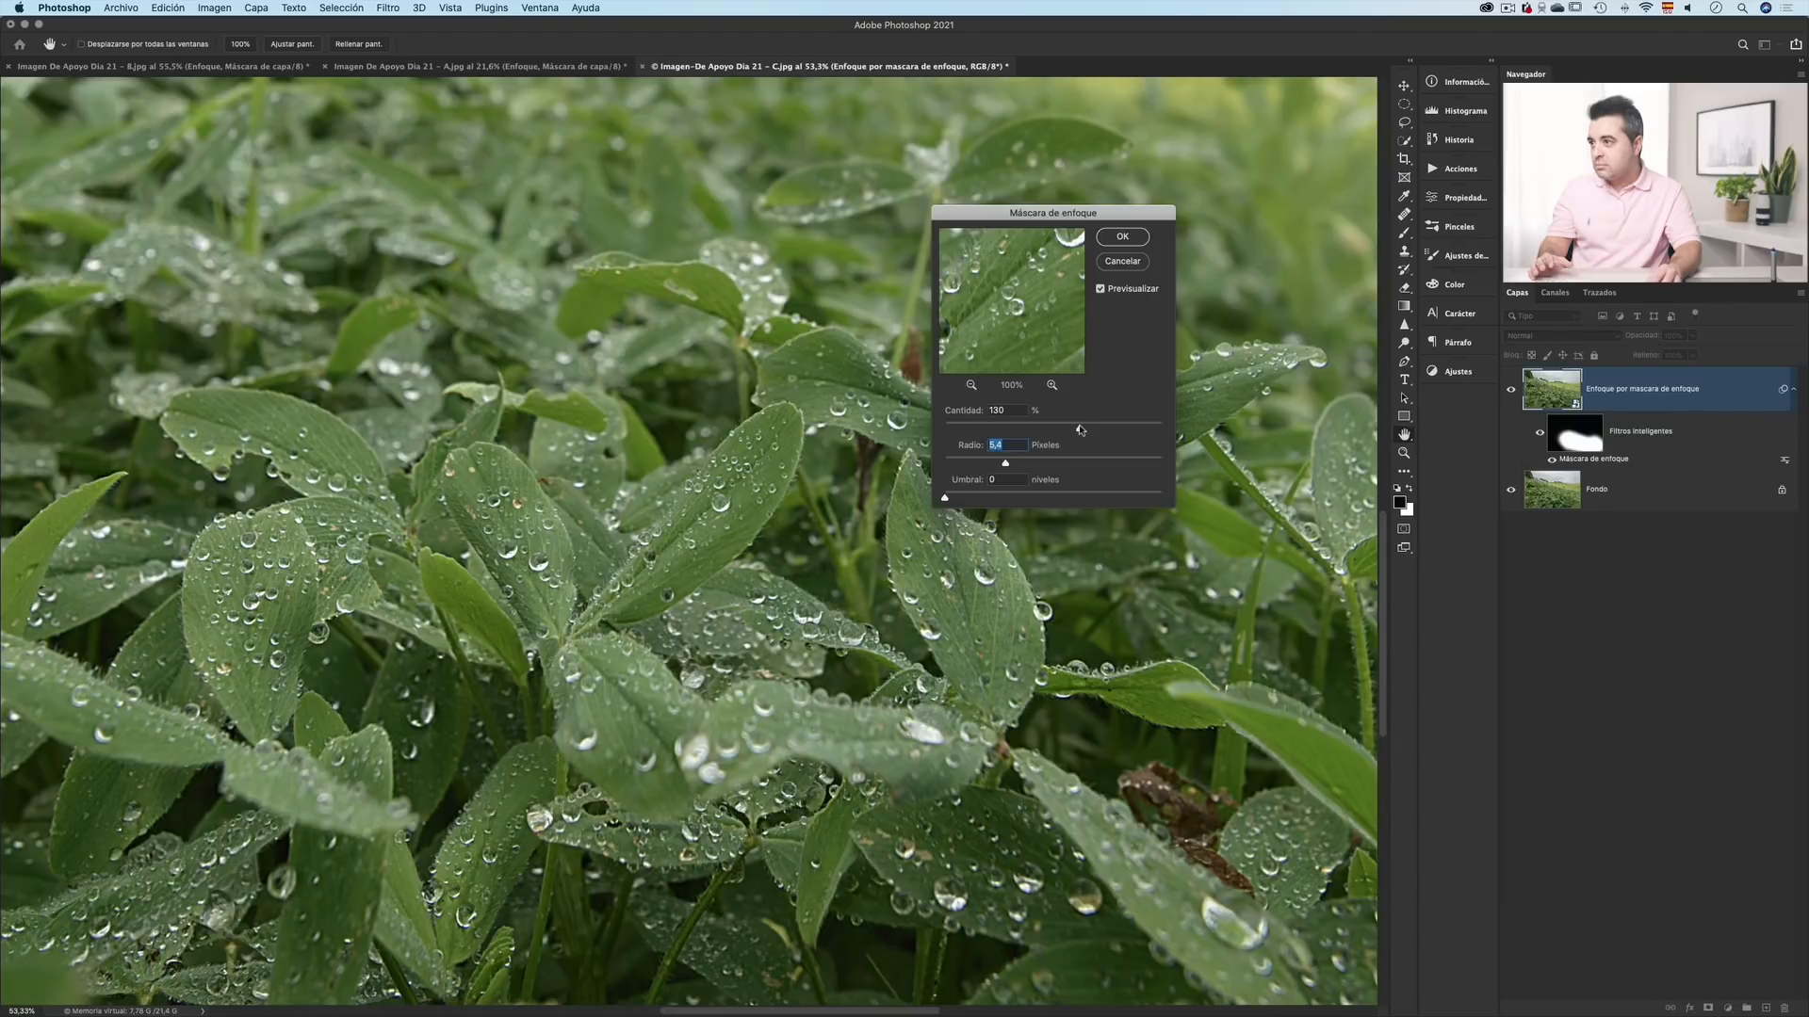
click(1102, 289)
click(1101, 289)
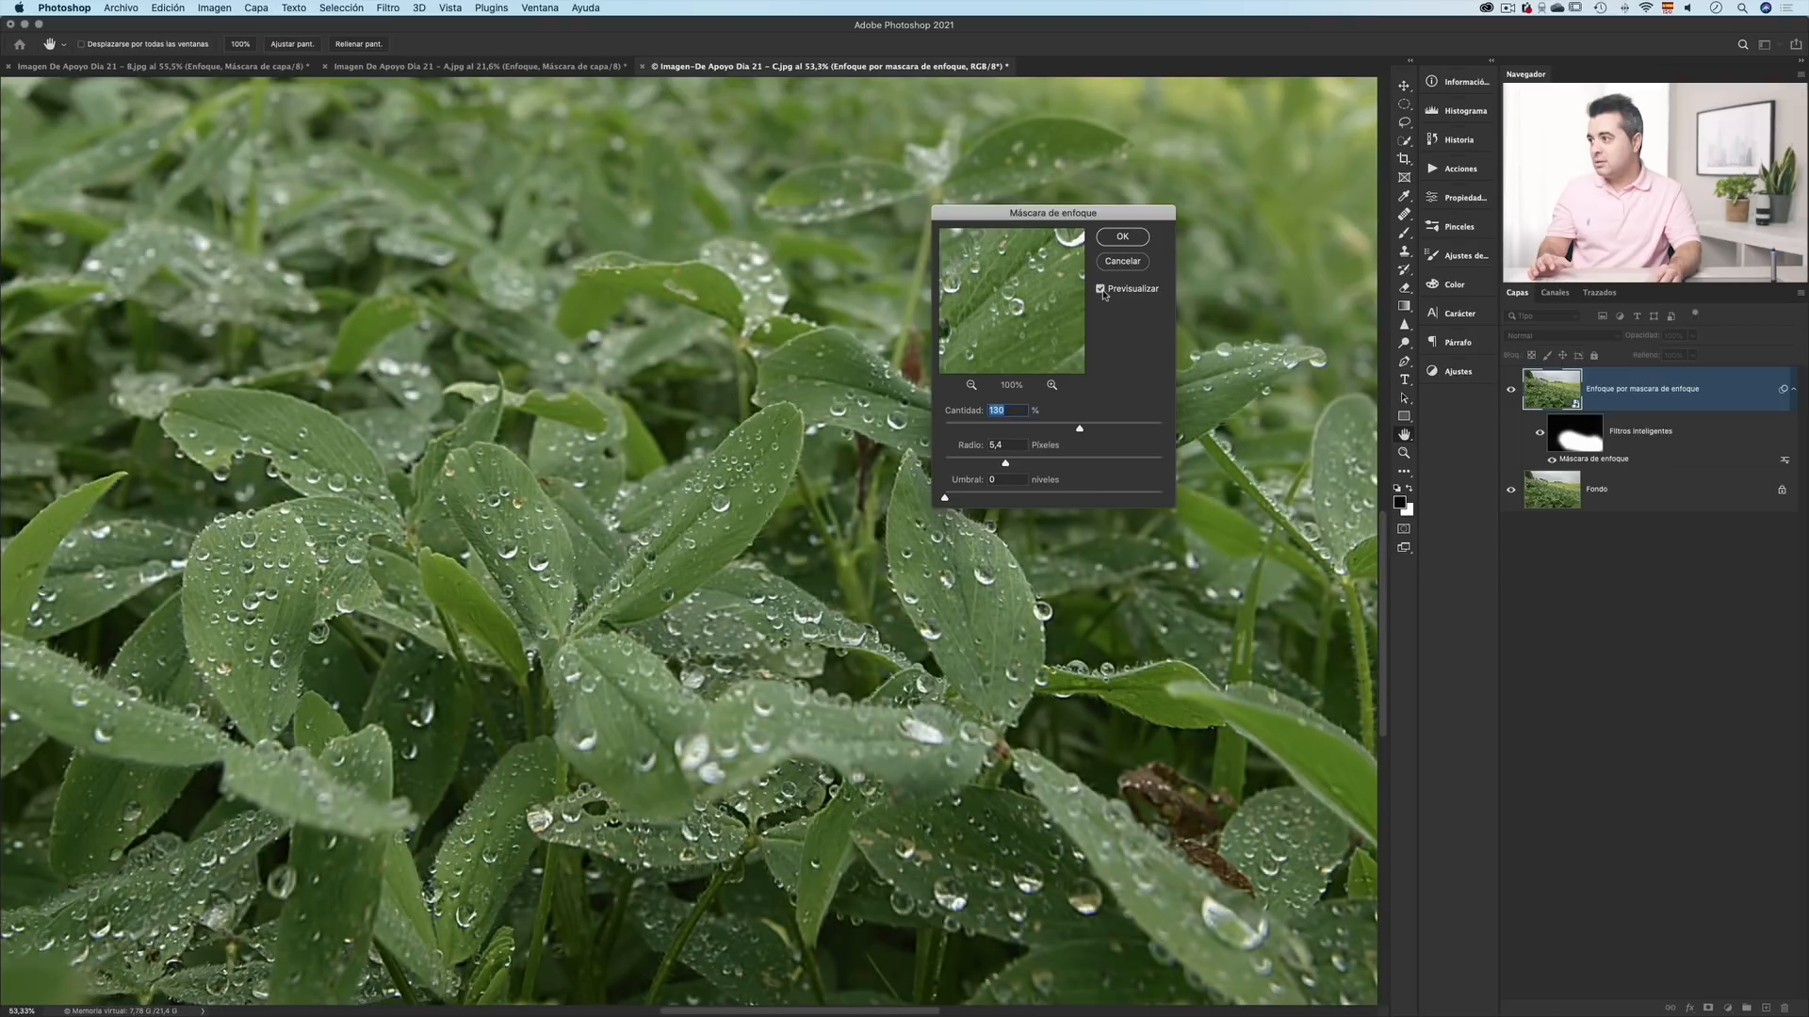
click(1102, 289)
click(1102, 290)
click(1101, 290)
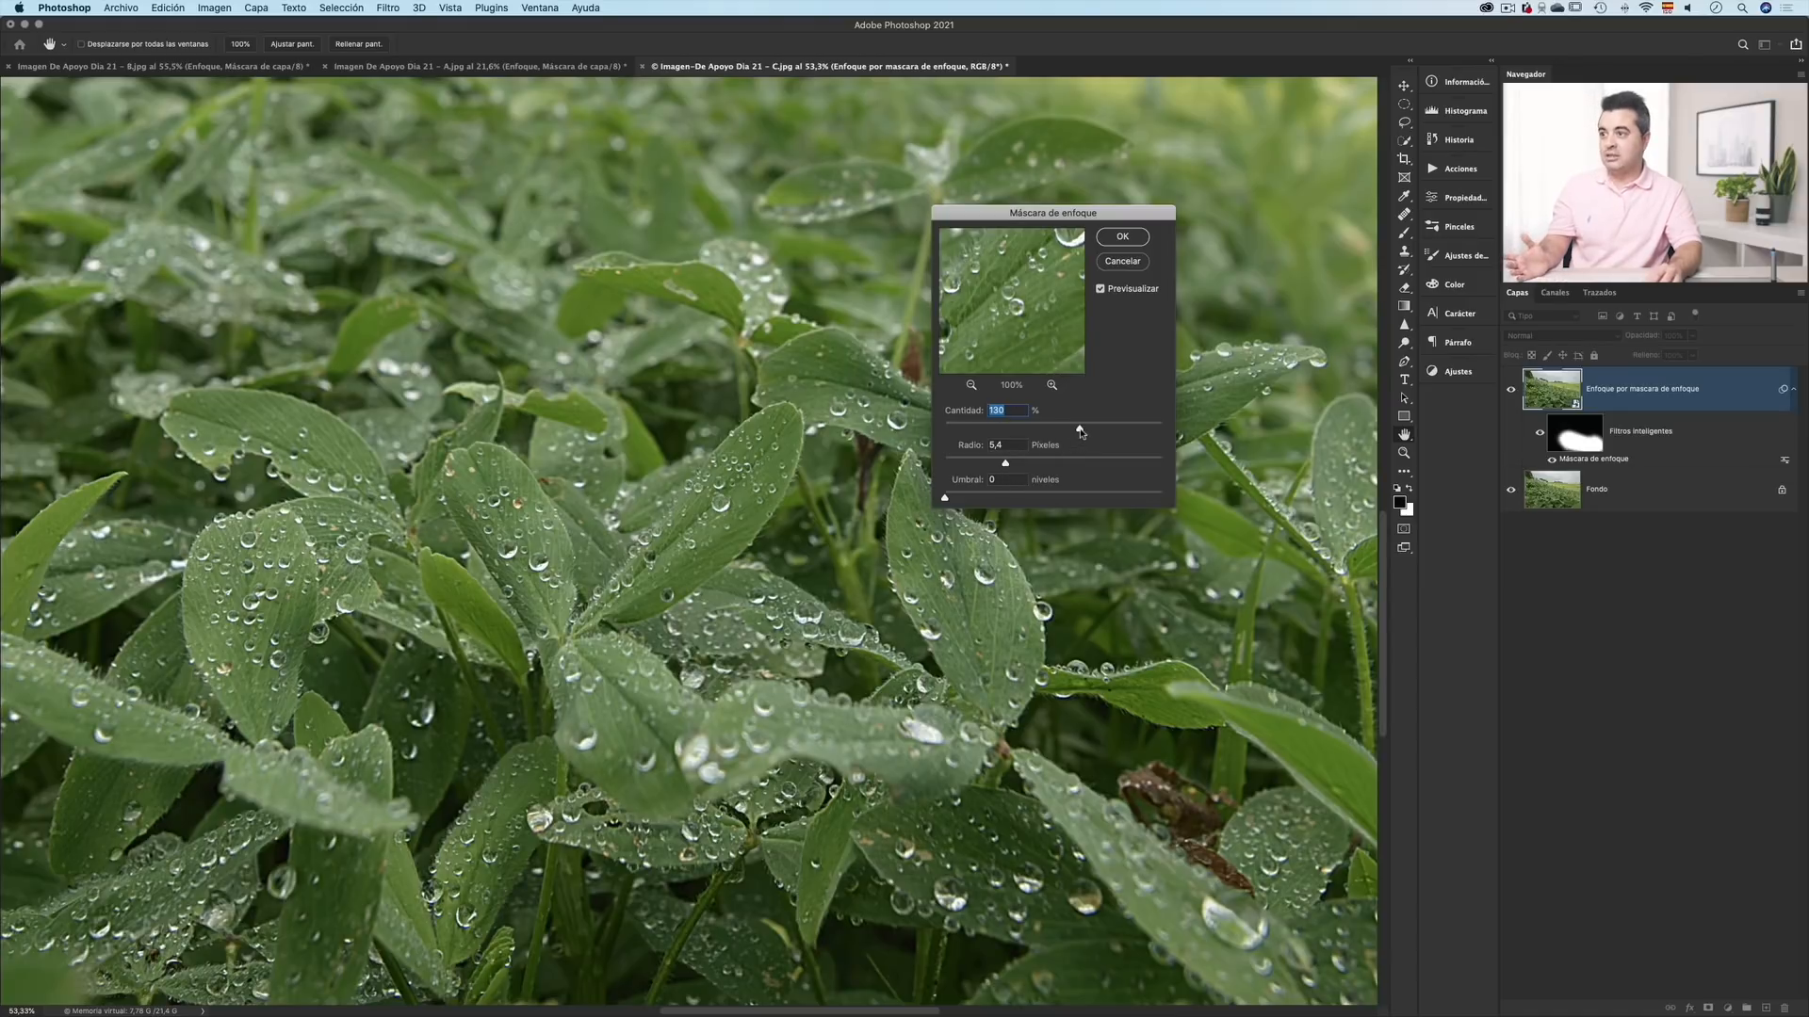
- Readjust the Máscara de enfoque filter to Cantidad 120% and Radio 4,9 pixels and apply it
drag(1080, 432, 1058, 431)
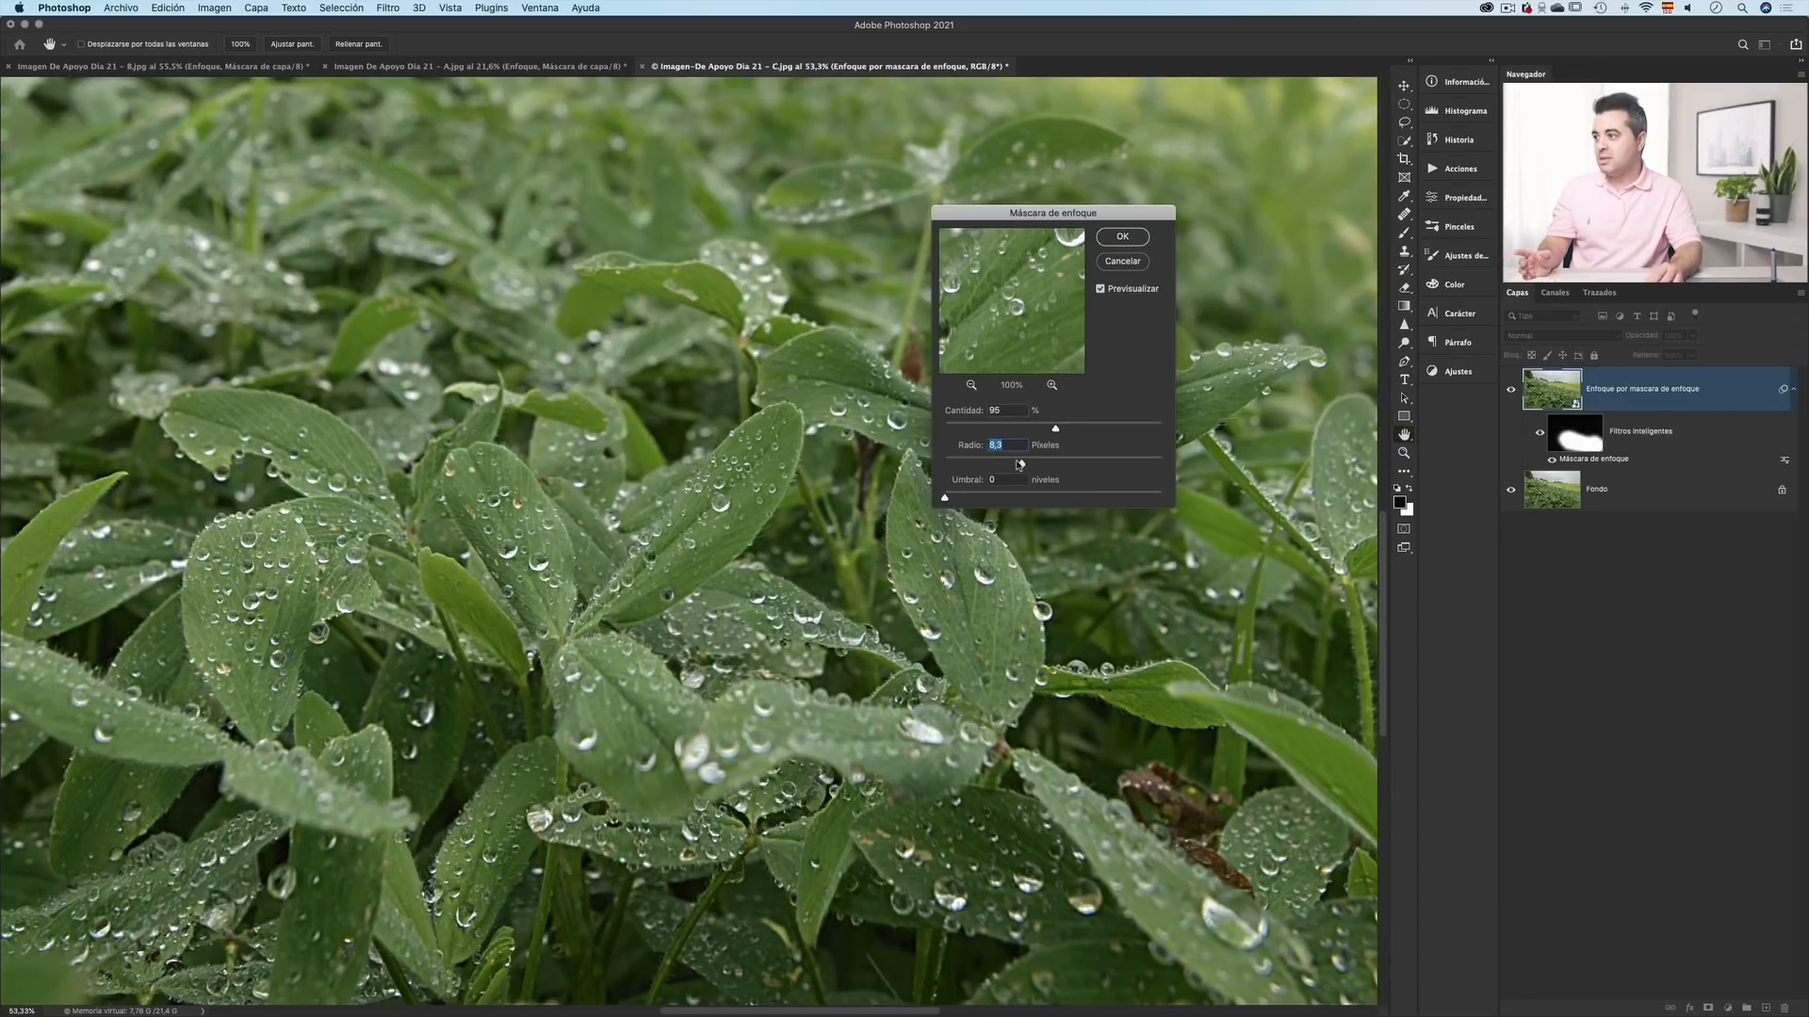
click(1022, 464)
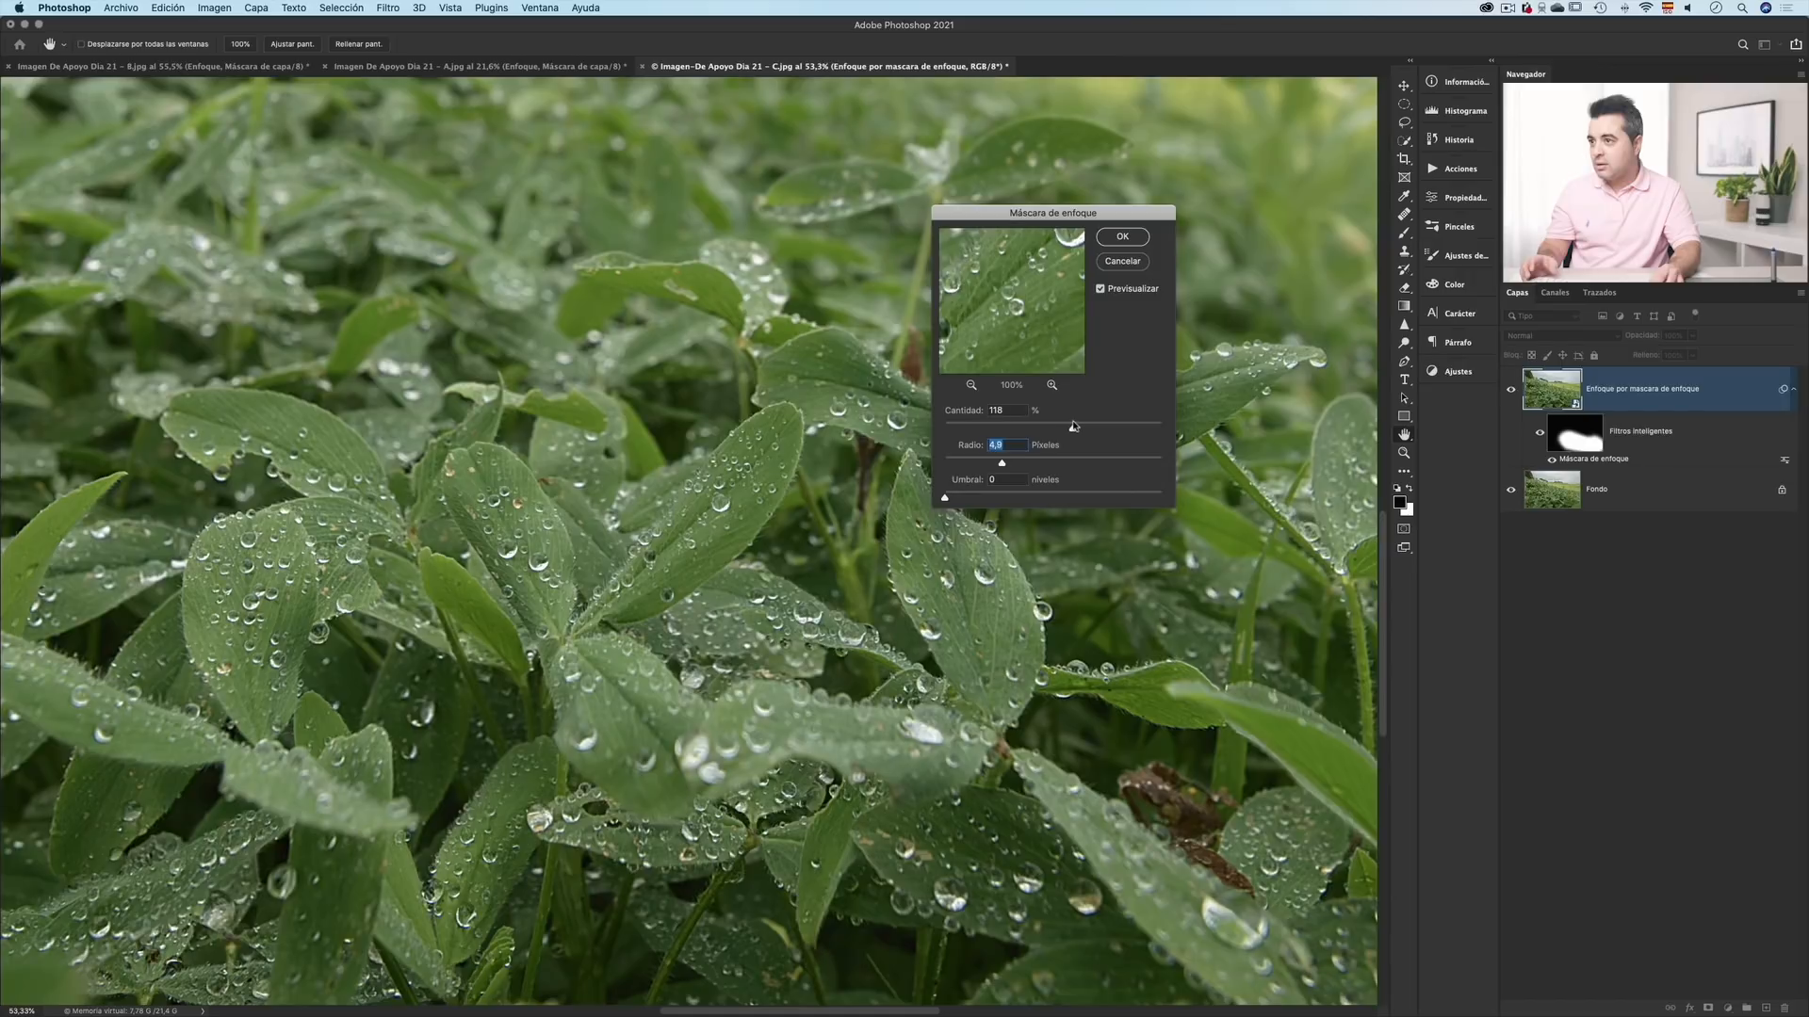
click(1075, 426)
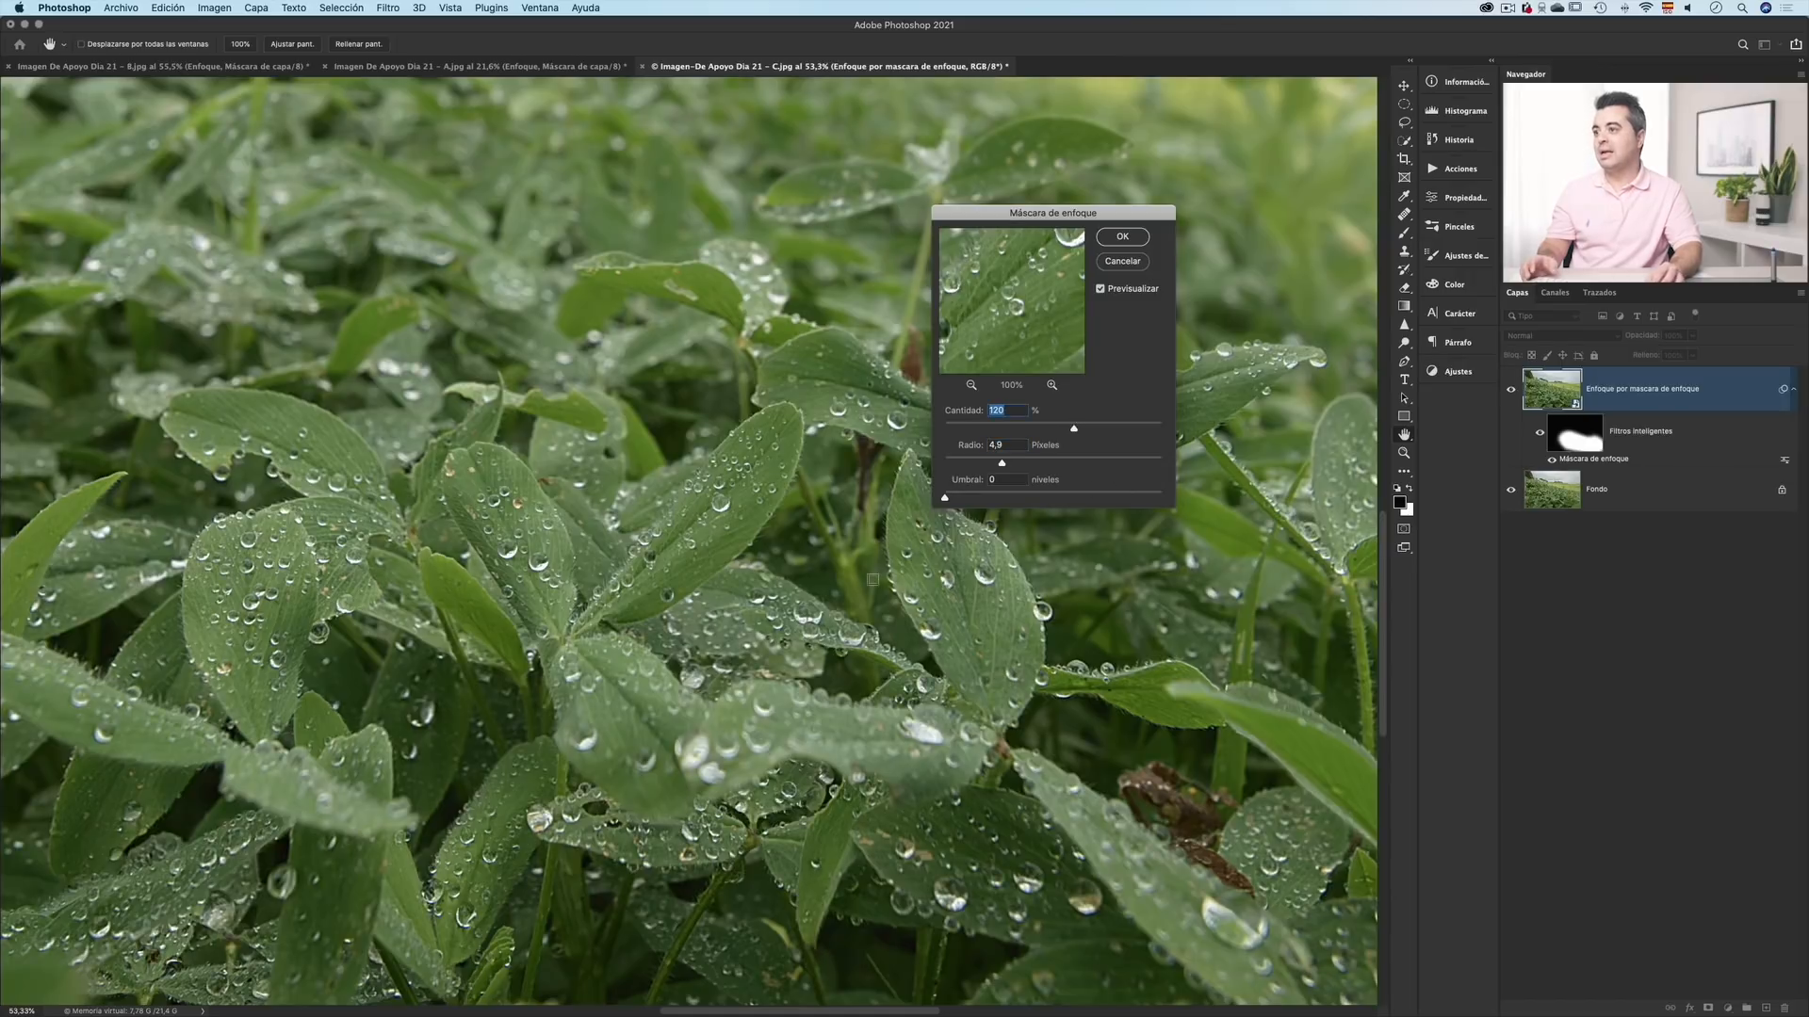
key(Return)
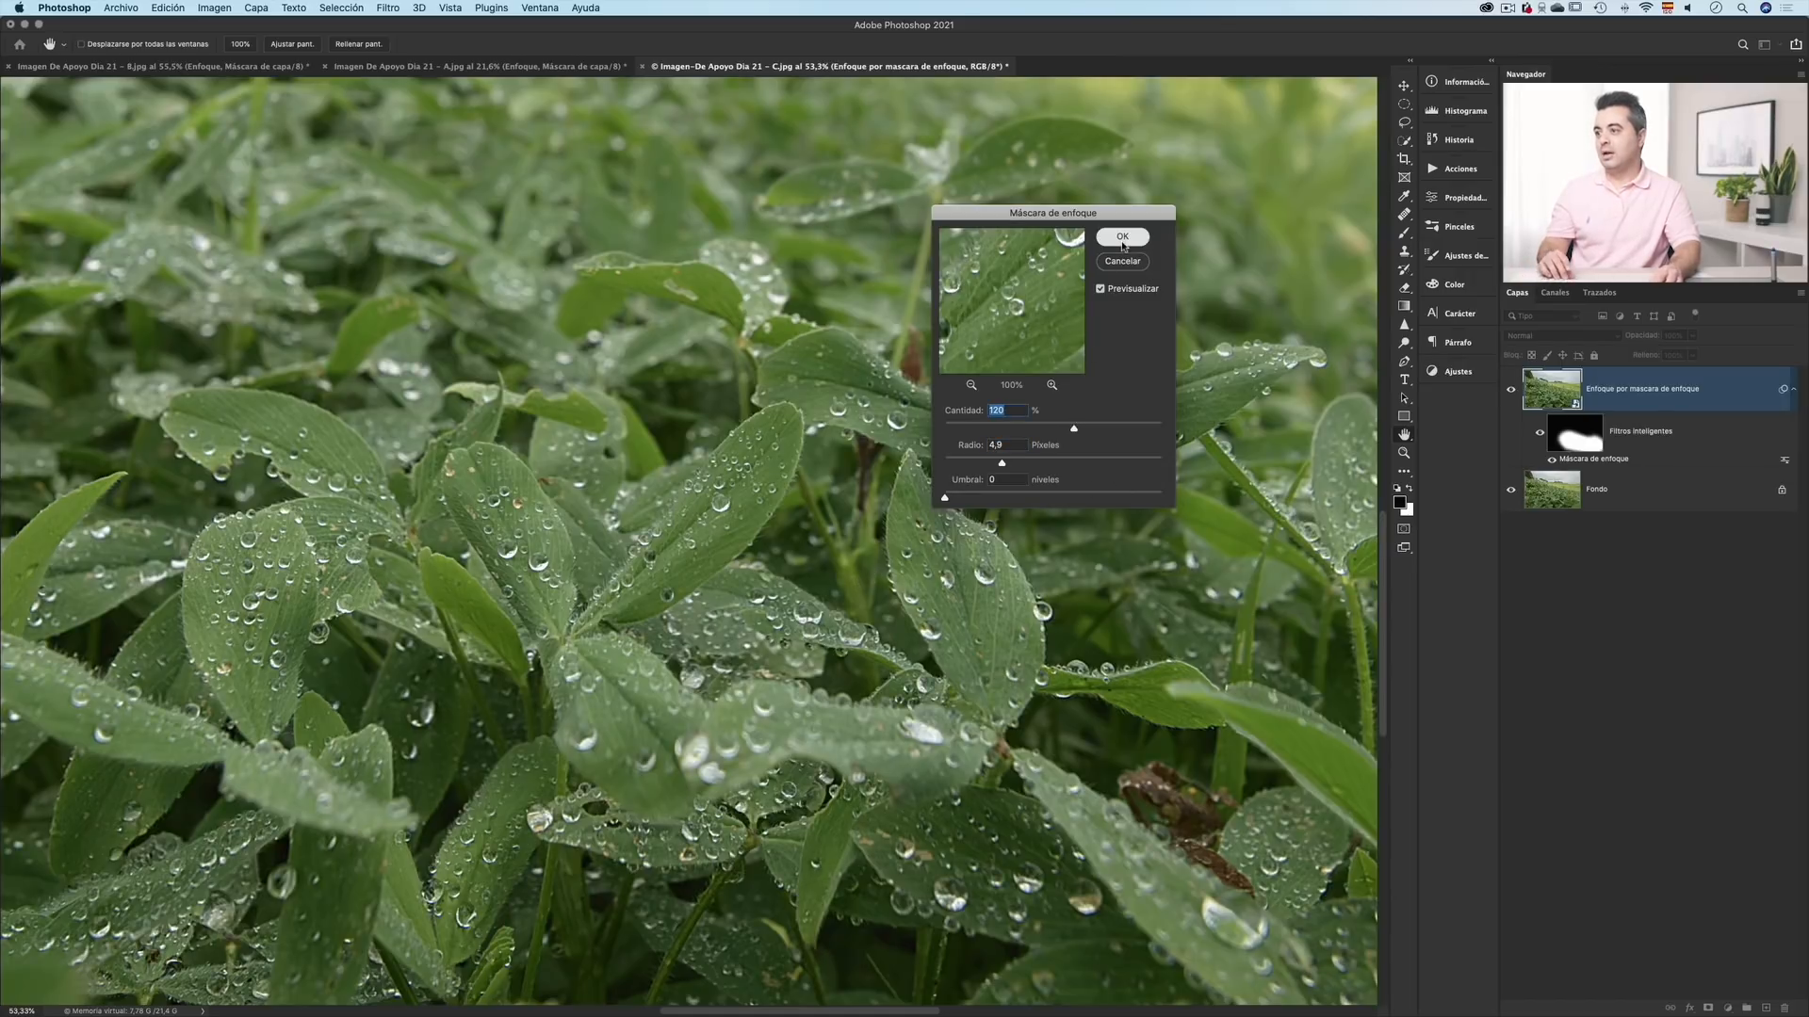
- Fit the whole photo on screen and compare it with and without the "Enfoque por mascara de enfoque" layer
key(z)
right_click(763, 452)
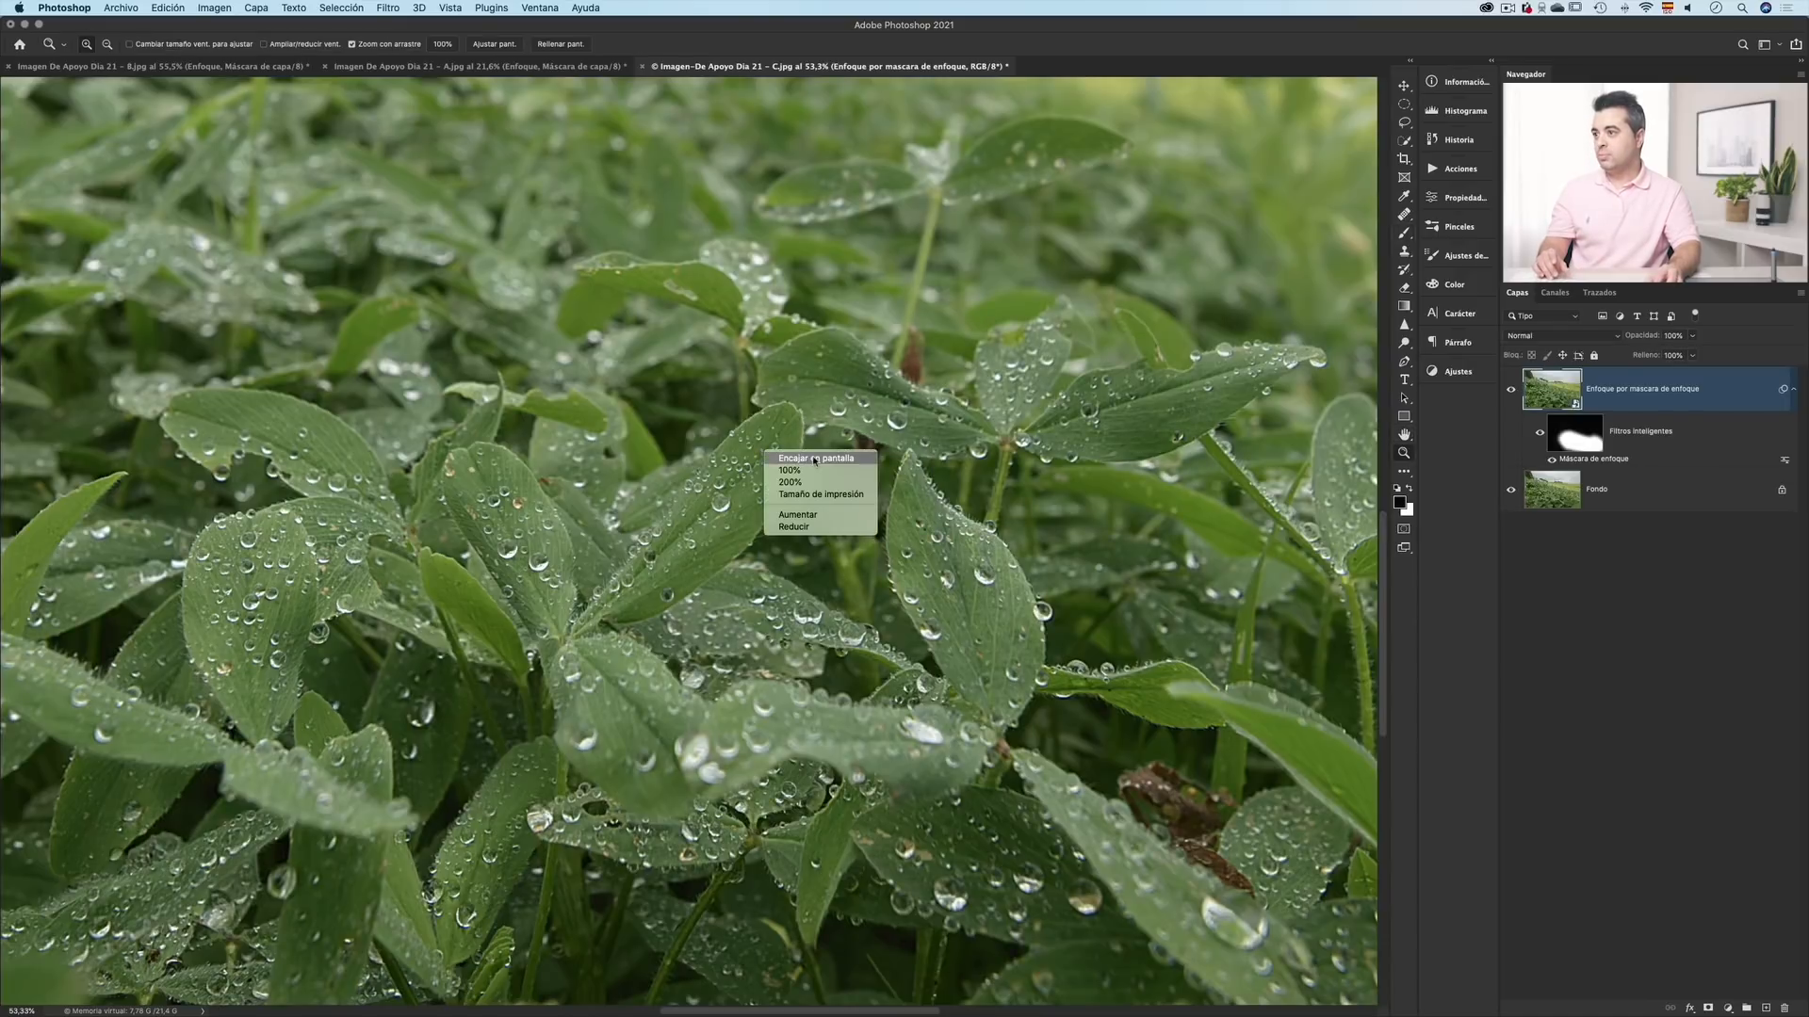
click(800, 459)
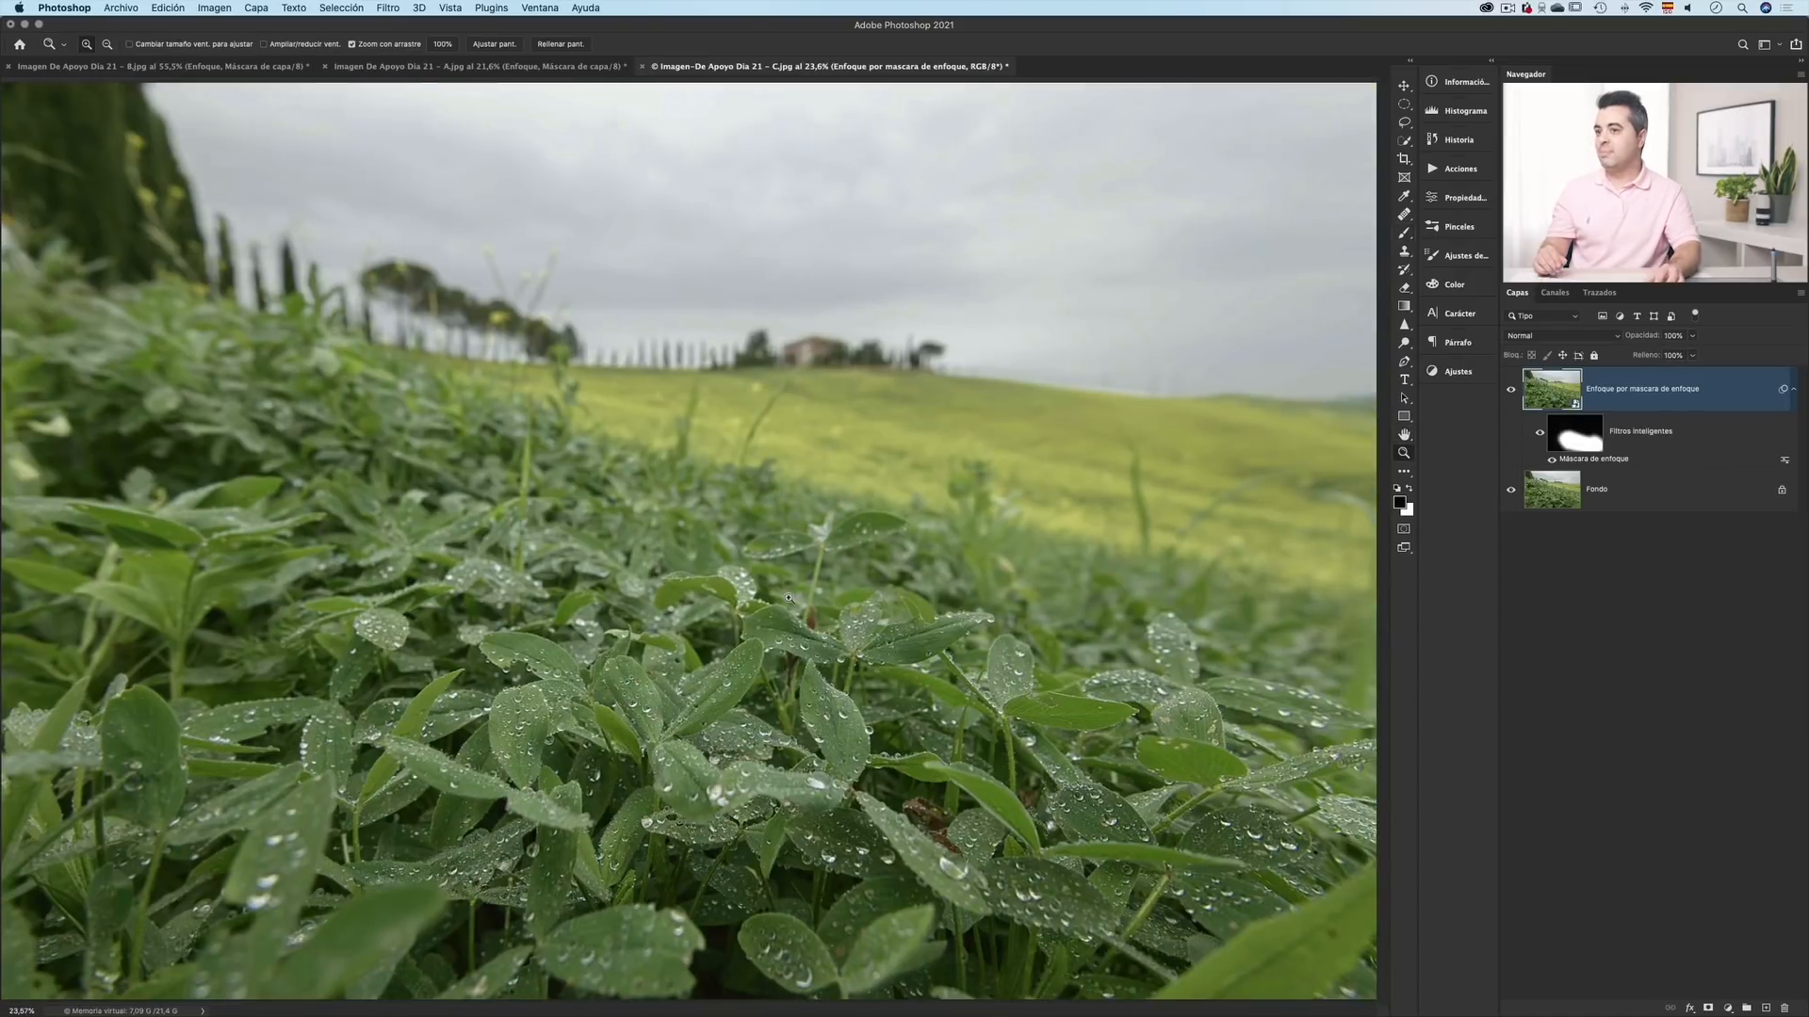
click(1512, 396)
click(1512, 393)
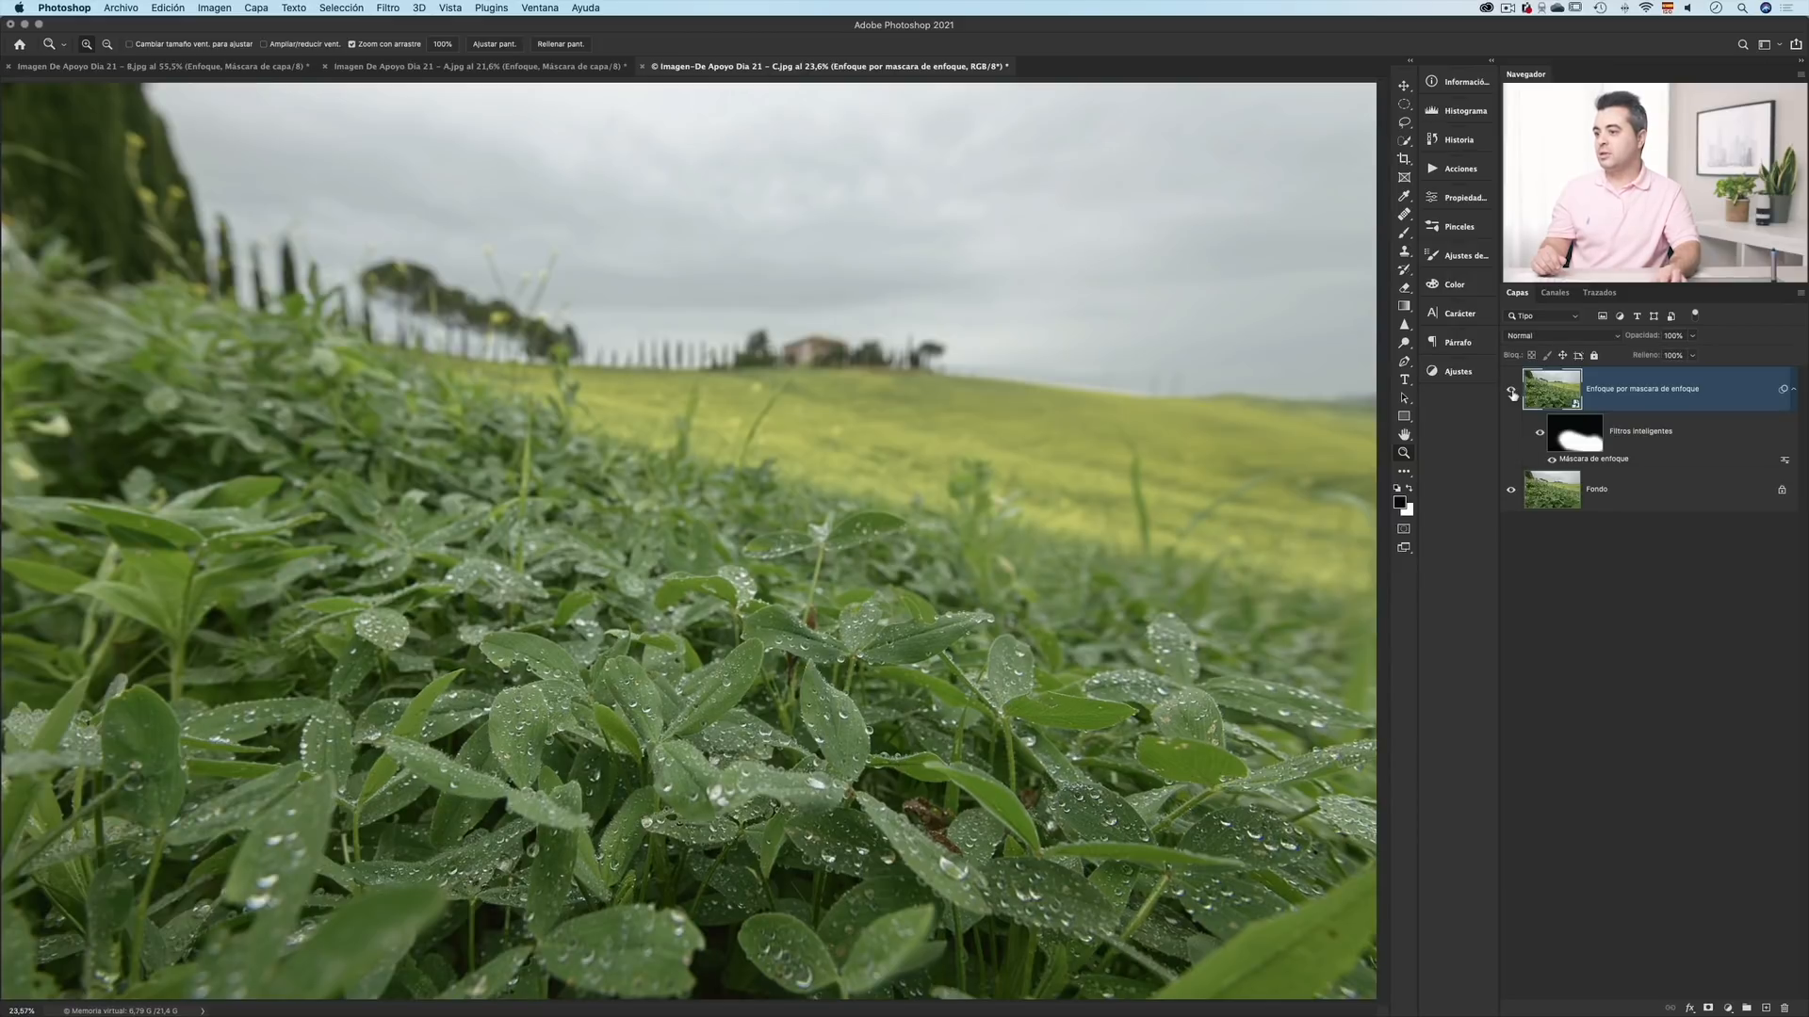
click(1512, 395)
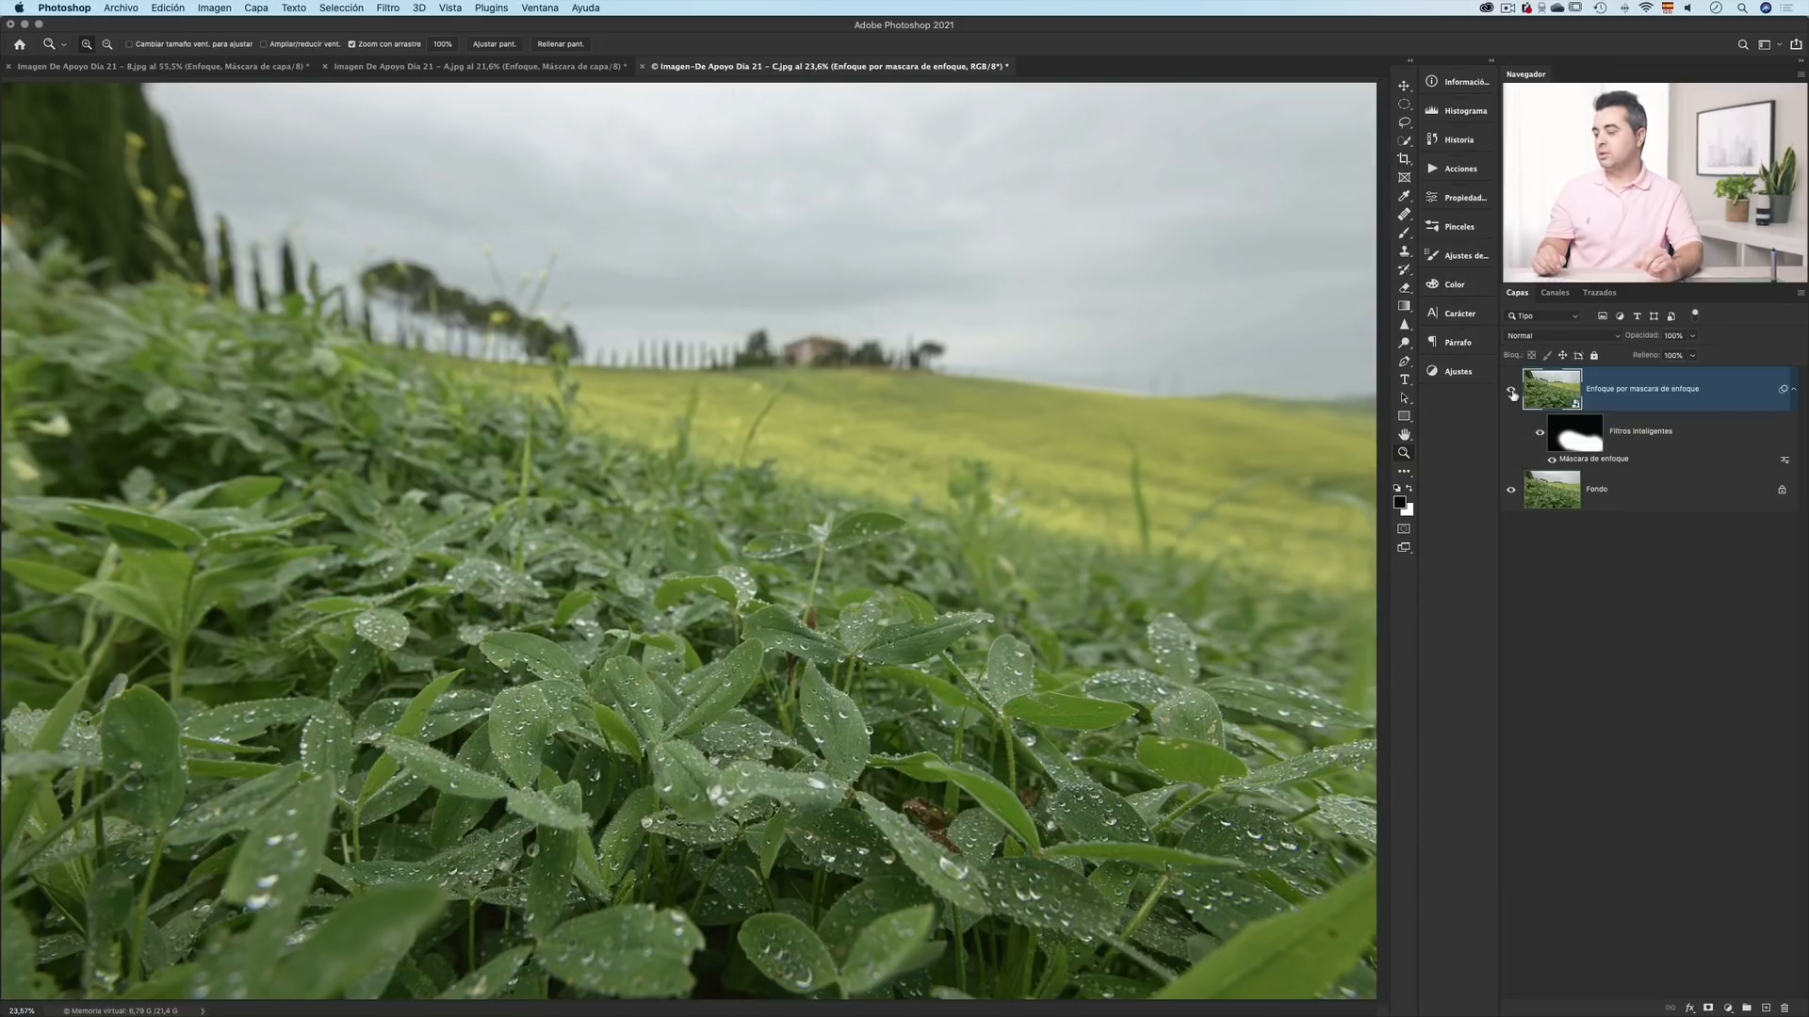